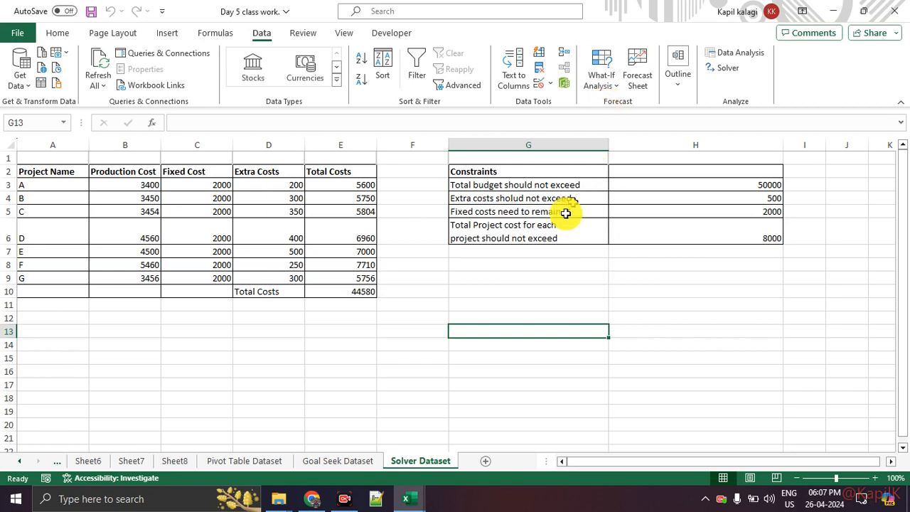
# Step: Glance at the Goal Seek Dataset and Sheet6 sheets, and review the pivot table and chart questions on the Question to analyse sheet
pyautogui.click(331, 462)
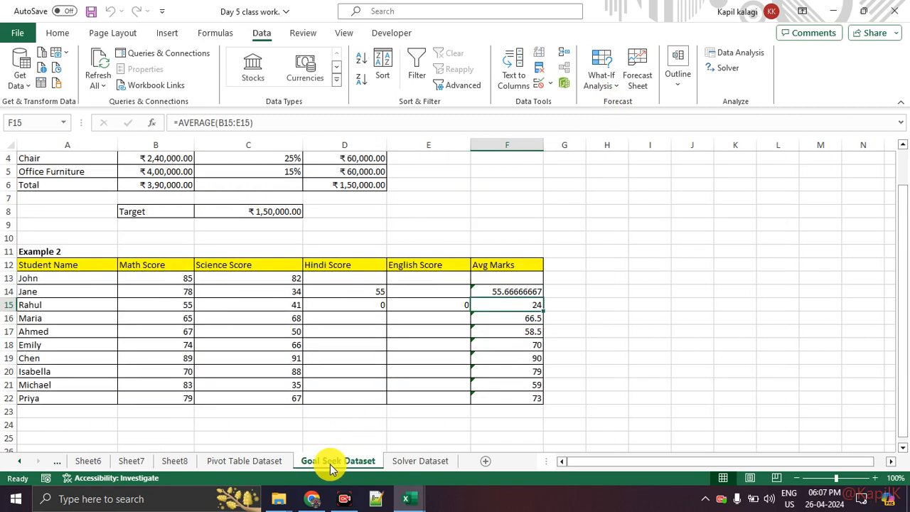
pyautogui.click(80, 462)
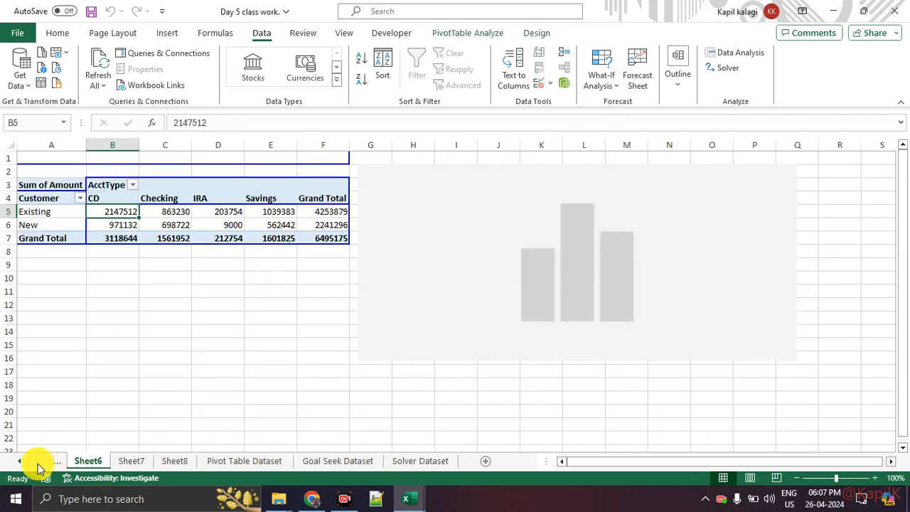
pyautogui.click(20, 461)
pyautogui.click(31, 461)
pyautogui.click(31, 462)
pyautogui.click(16, 461)
pyautogui.click(16, 462)
pyautogui.click(15, 461)
pyautogui.click(16, 462)
pyautogui.click(16, 461)
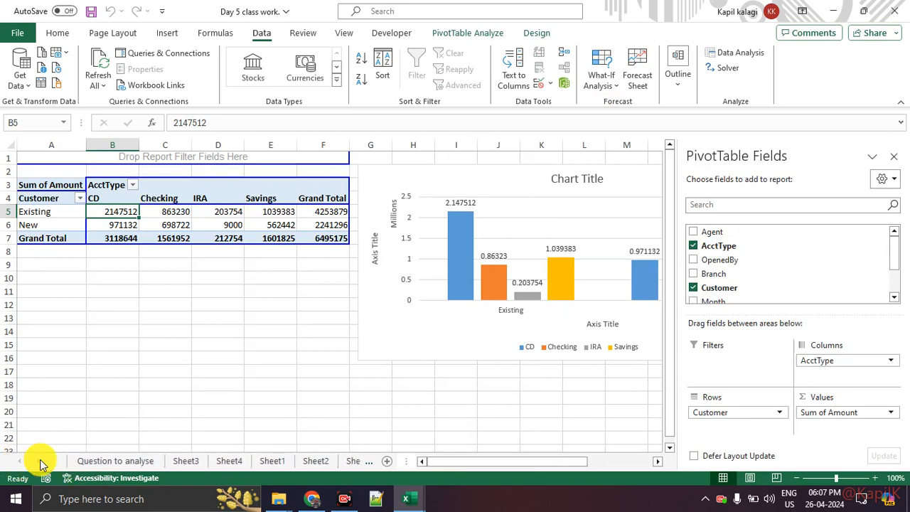
pyautogui.click(102, 462)
pyautogui.moveTo(99, 158); pyautogui.dragTo(96, 324)
pyautogui.click(171, 157)
pyautogui.click(120, 212)
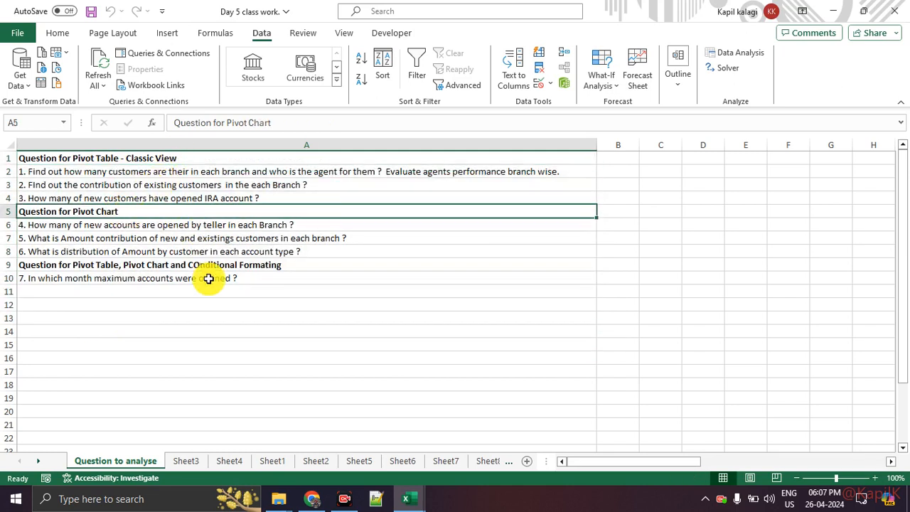
pyautogui.click(165, 266)
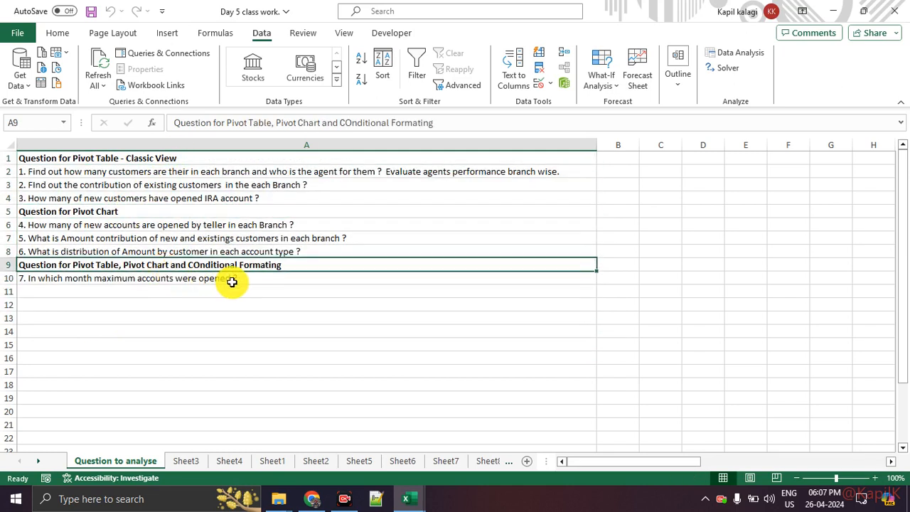
# Step: Check the Pivot Table Dataset sheet, and return to Example 1 on the Goal Seek Dataset sheet
pyautogui.click(40, 461)
pyautogui.click(40, 460)
pyautogui.click(39, 461)
pyautogui.click(317, 463)
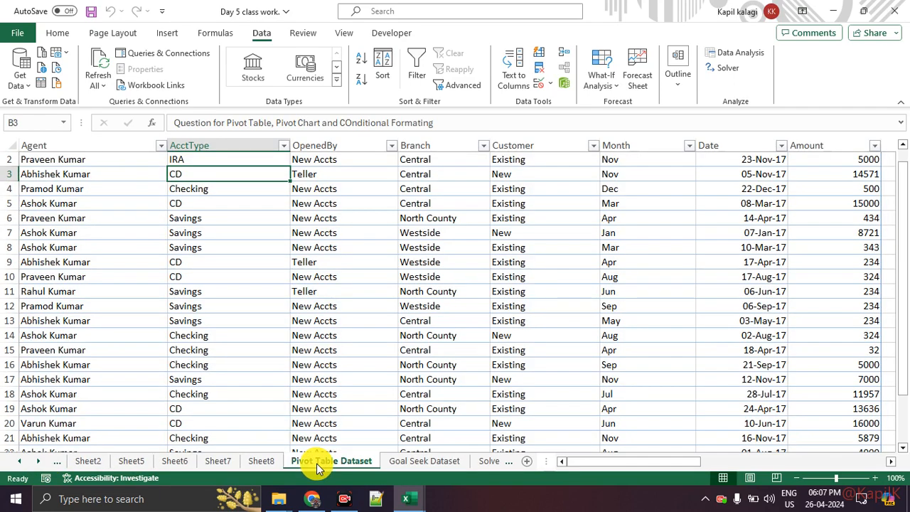
pyautogui.click(420, 460)
pyautogui.scroll(1, 497, 213)
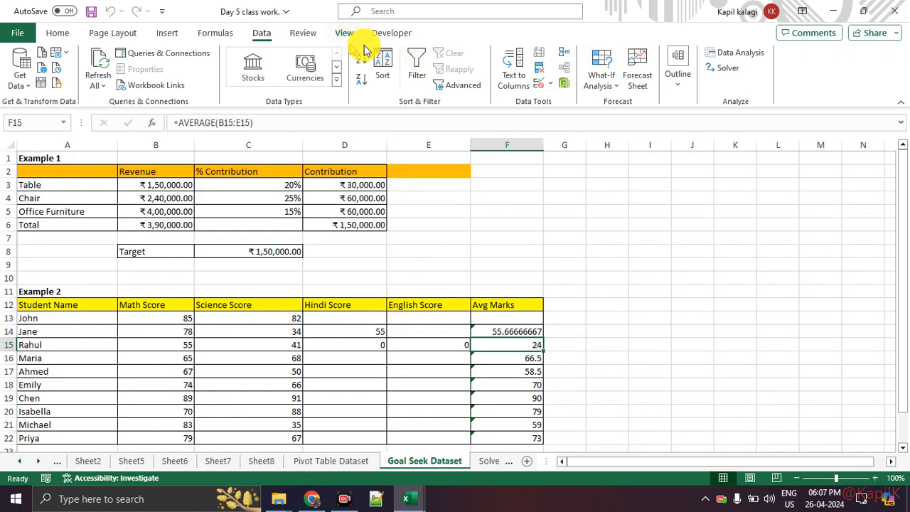
pyautogui.moveTo(269, 43)
pyautogui.mouseDown()
pyautogui.moveTo(260, 29)
pyautogui.moveTo(235, 35)
pyautogui.moveTo(245, 24)
pyautogui.moveTo(277, 39)
pyautogui.moveTo(258, 65)
pyautogui.moveTo(252, 23)
pyautogui.moveTo(416, 30)
pyautogui.moveTo(563, 83)
pyautogui.mouseUp()
pyautogui.moveTo(602, 46)
pyautogui.mouseDown()
pyautogui.moveTo(564, 90)
pyautogui.moveTo(587, 37)
pyautogui.mouseUp()
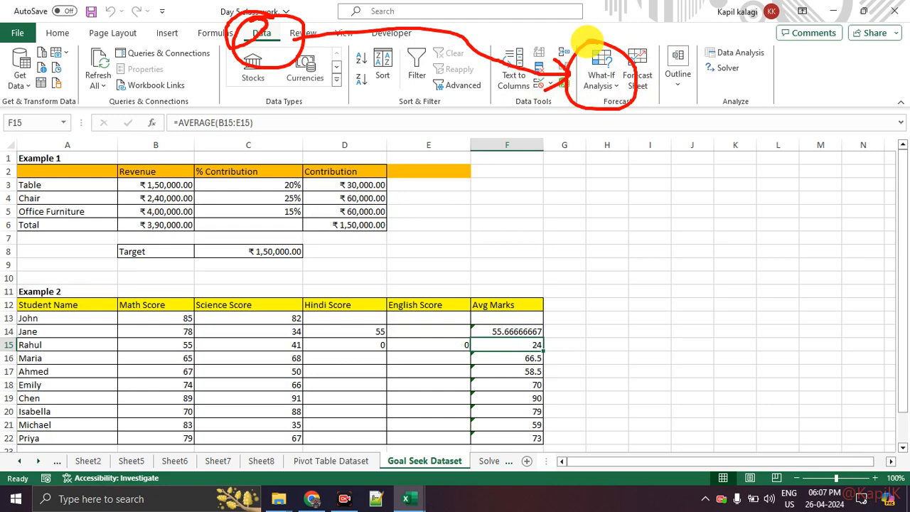
pyautogui.press('Escape')
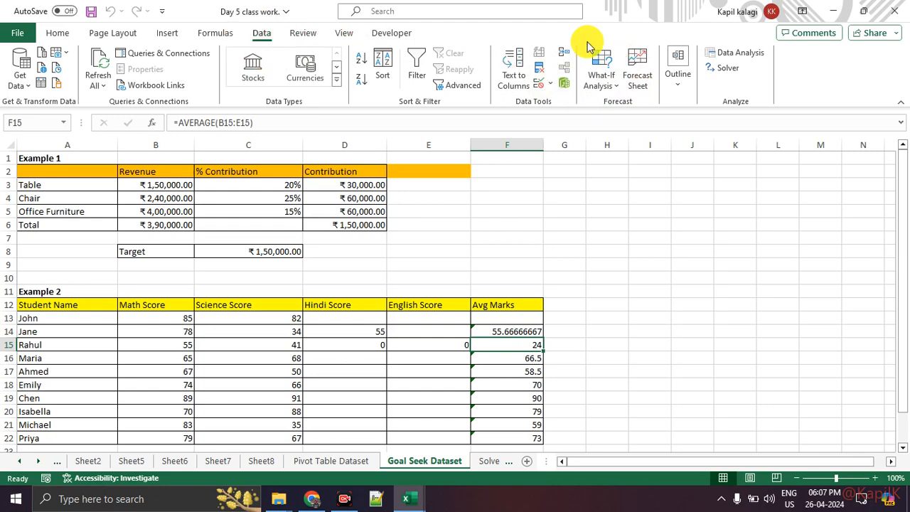
# Step: Switch to the Google Meet call in Chrome, admit the waiting participant, and return to the Excel workbook
pyautogui.click(307, 496)
pyautogui.click(836, 263)
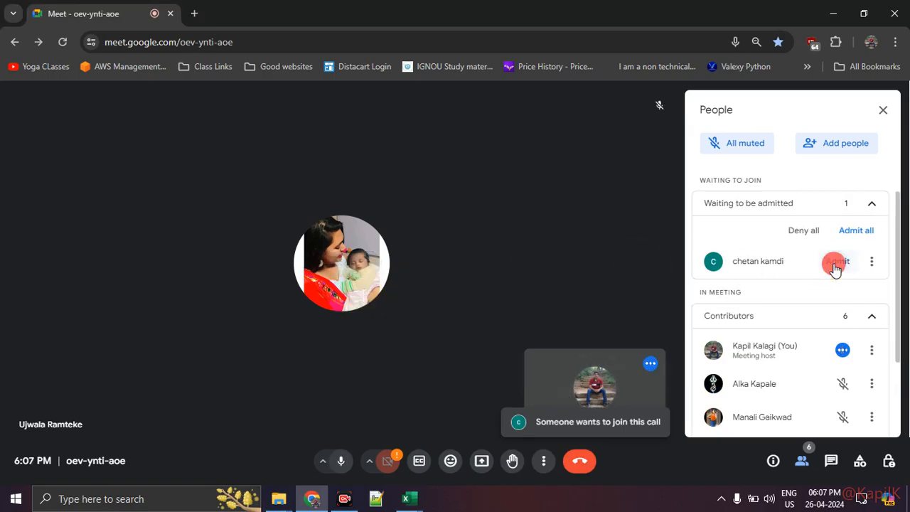
pyautogui.hotkey('alt', 'Tab')
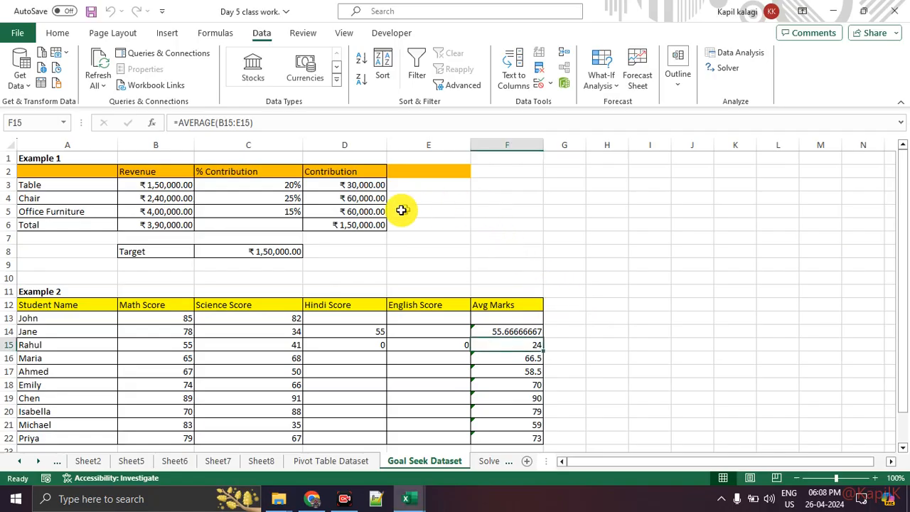
# Step: Clear the Office Furniture contribution in cell D5 of Example 1
pyautogui.click(358, 211)
pyautogui.press('Delete')
pyautogui.click(348, 274)
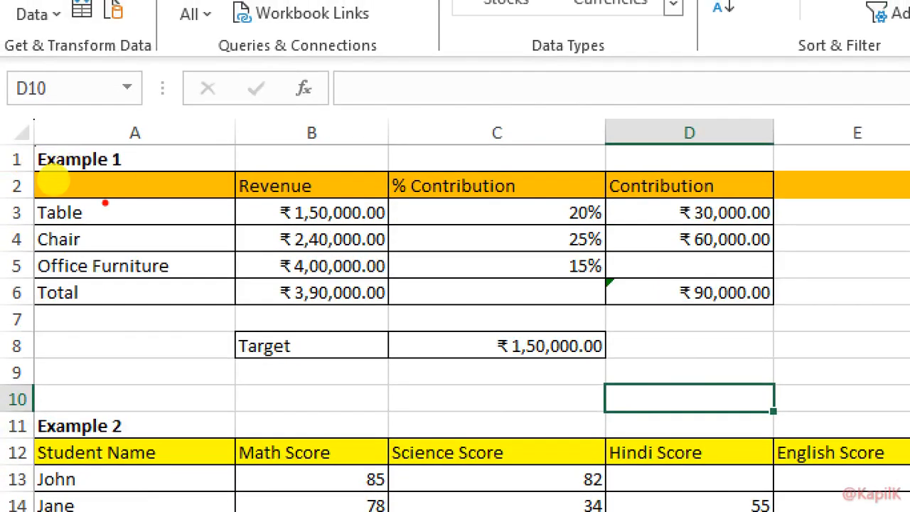
pyautogui.moveTo(104, 203)
pyautogui.mouseDown()
pyautogui.moveTo(40, 197)
pyautogui.moveTo(217, 203)
pyautogui.moveTo(123, 175)
pyautogui.moveTo(205, 165)
pyautogui.mouseUp()
pyautogui.moveTo(124, 228); pyautogui.dragTo(192, 202)
pyautogui.moveTo(177, 248); pyautogui.dragTo(242, 222)
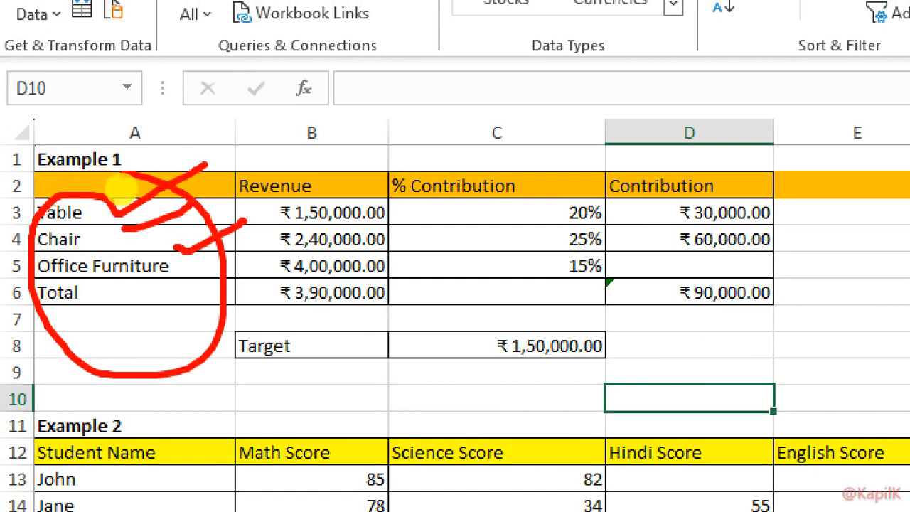
pyautogui.moveTo(398, 188)
pyautogui.mouseDown()
pyautogui.moveTo(257, 304)
pyautogui.moveTo(311, 165)
pyautogui.mouseUp()
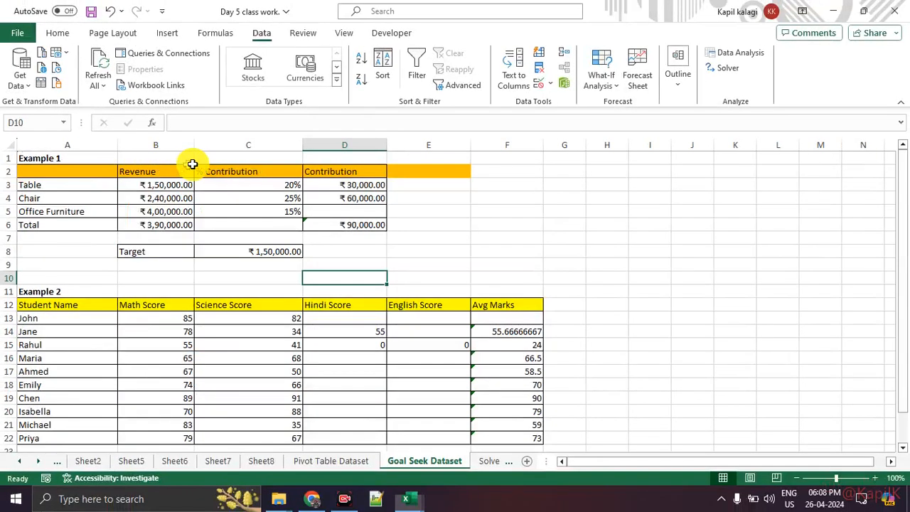
pyautogui.click(460, 213)
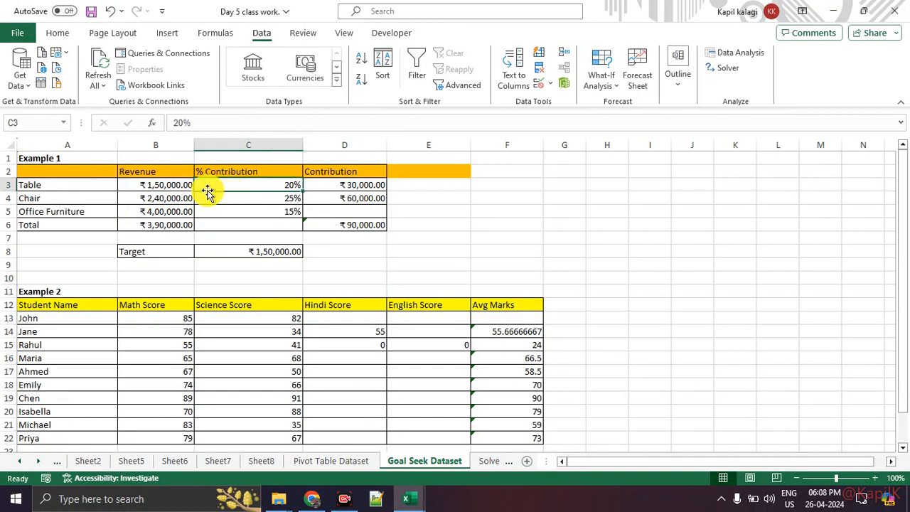
pyautogui.click(171, 184)
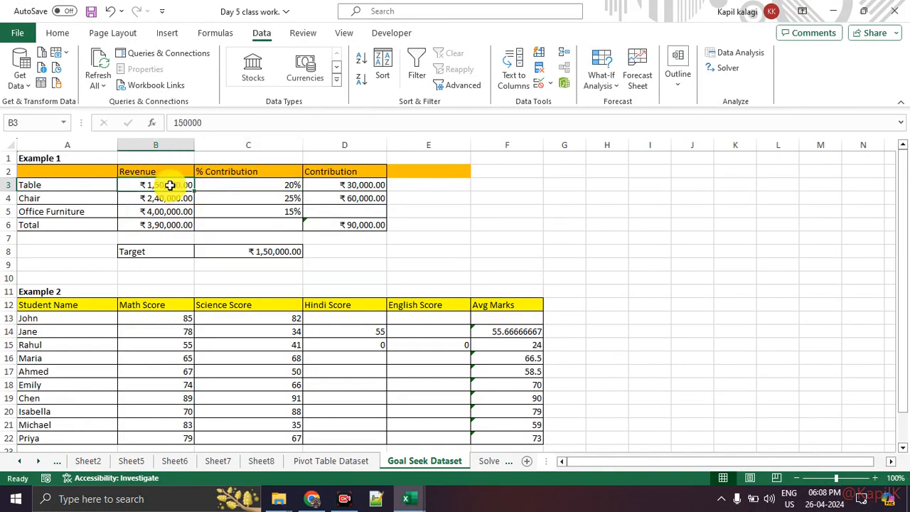
pyautogui.click(218, 187)
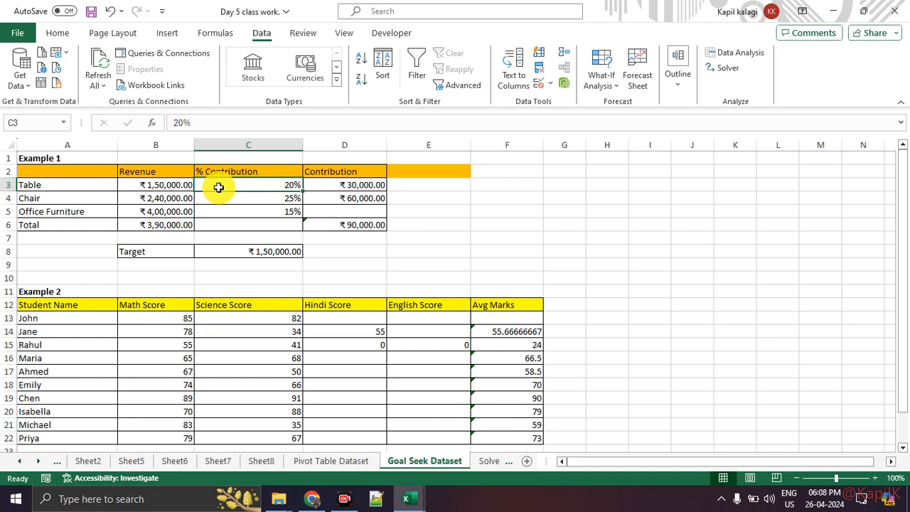
# Step: Switch to the Google Meet call, share the entire screen, and hide the sharing notification bar
pyautogui.click(313, 498)
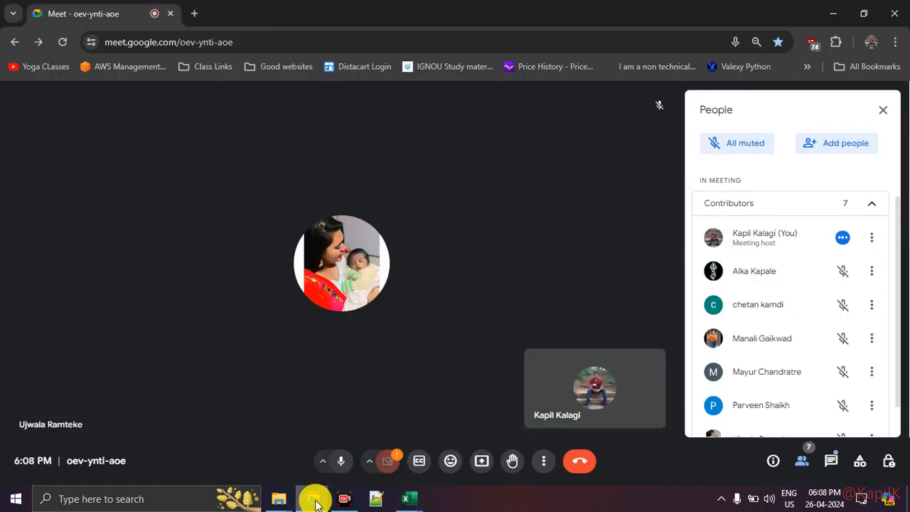
pyautogui.click(482, 462)
pyautogui.click(561, 124)
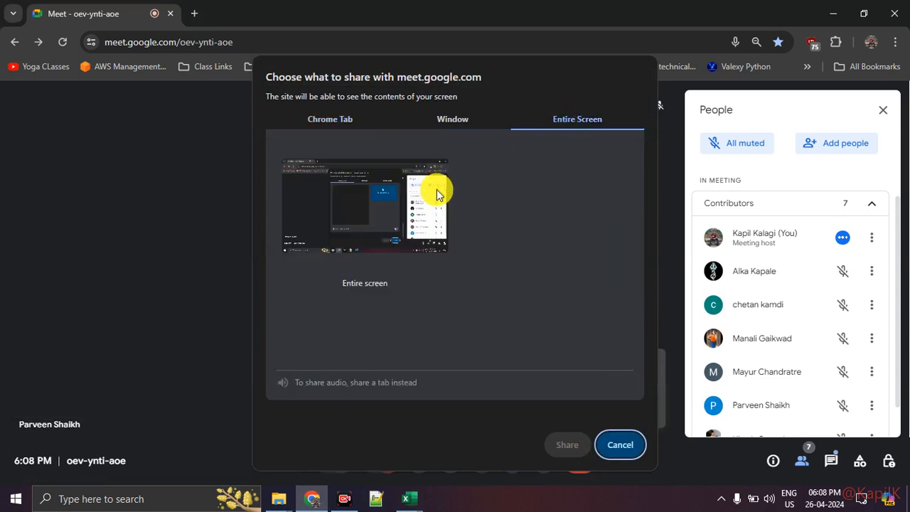
pyautogui.click(437, 187)
pyautogui.click(564, 448)
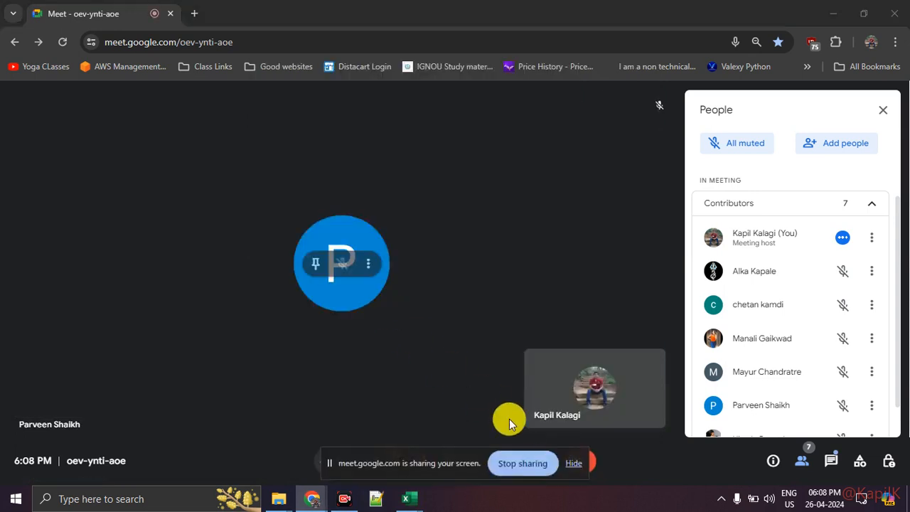
pyautogui.click(568, 465)
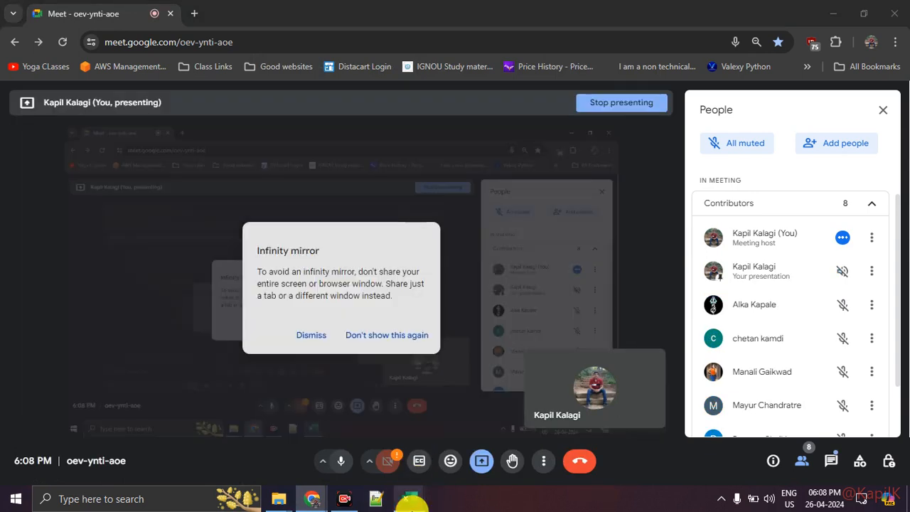
# Step: Switch from the Meet call back to the Day 5 class work workbook in Excel
pyautogui.moveTo(410, 498)
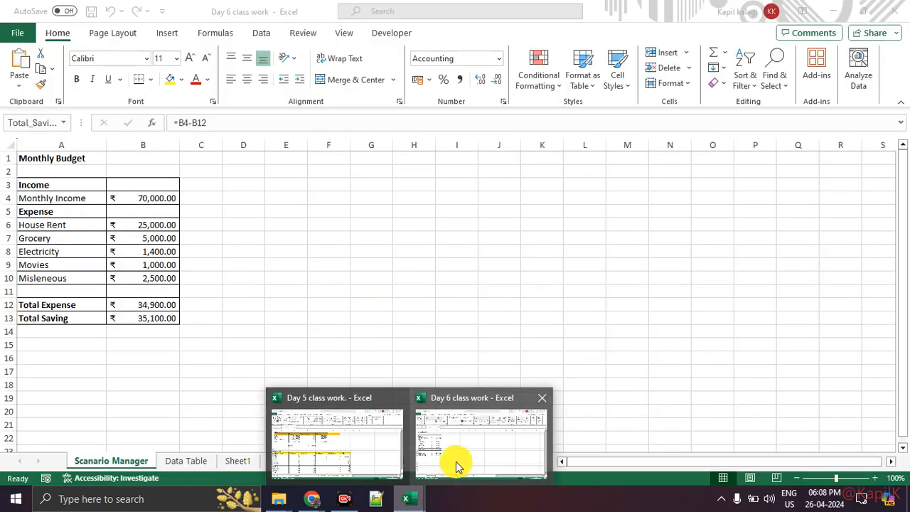
pyautogui.click(451, 470)
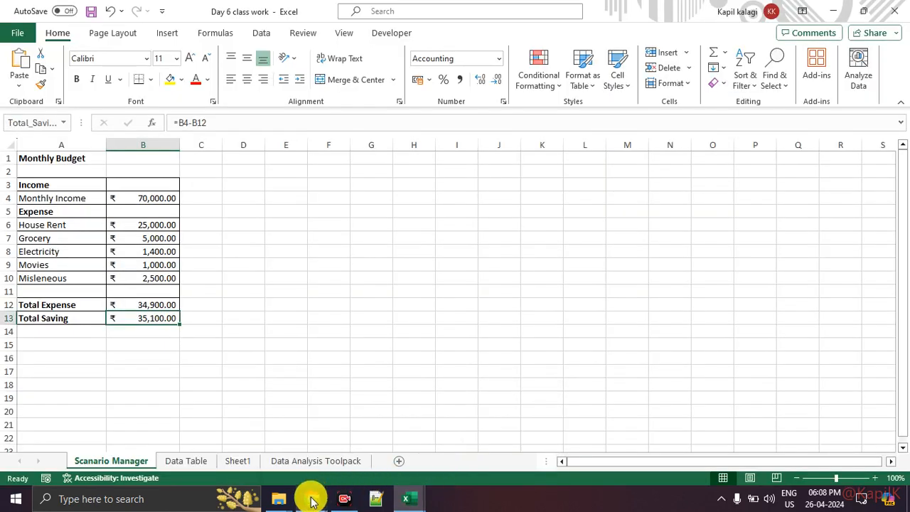
pyautogui.moveTo(310, 495)
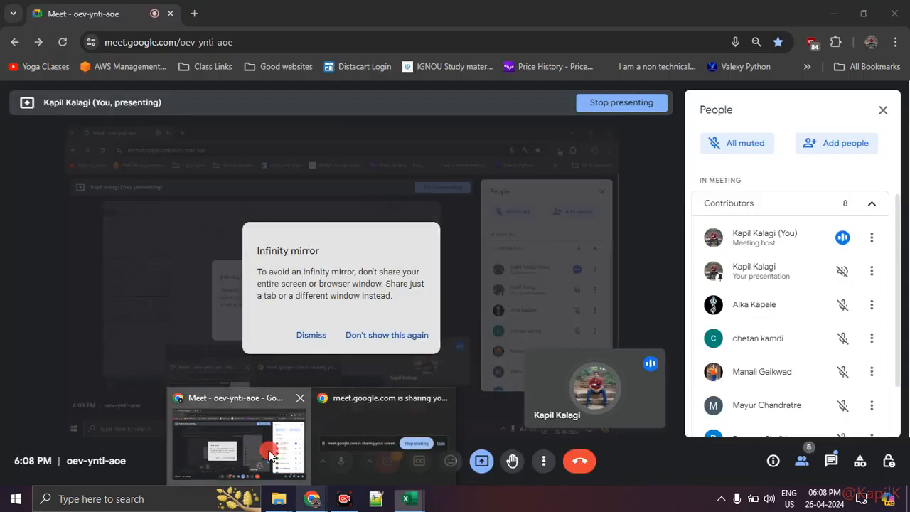
pyautogui.click(266, 450)
pyautogui.moveTo(407, 498)
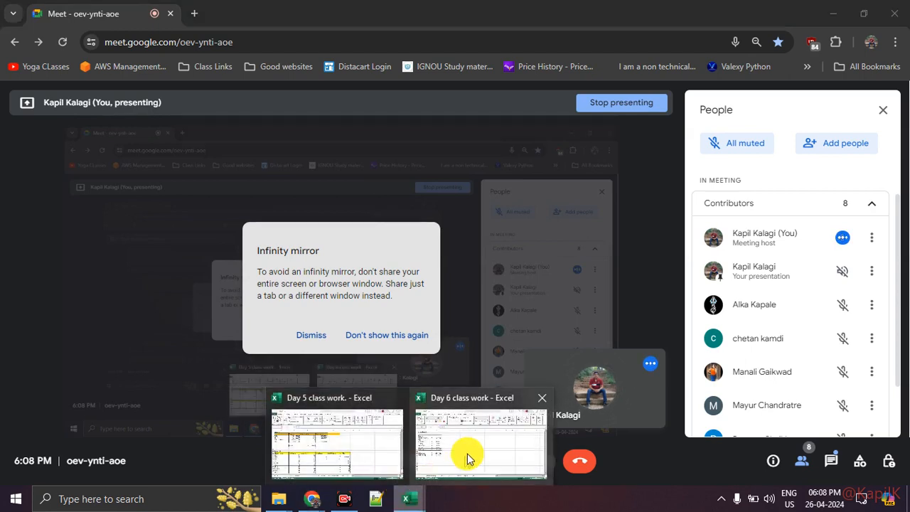
pyautogui.click(465, 455)
pyautogui.click(334, 432)
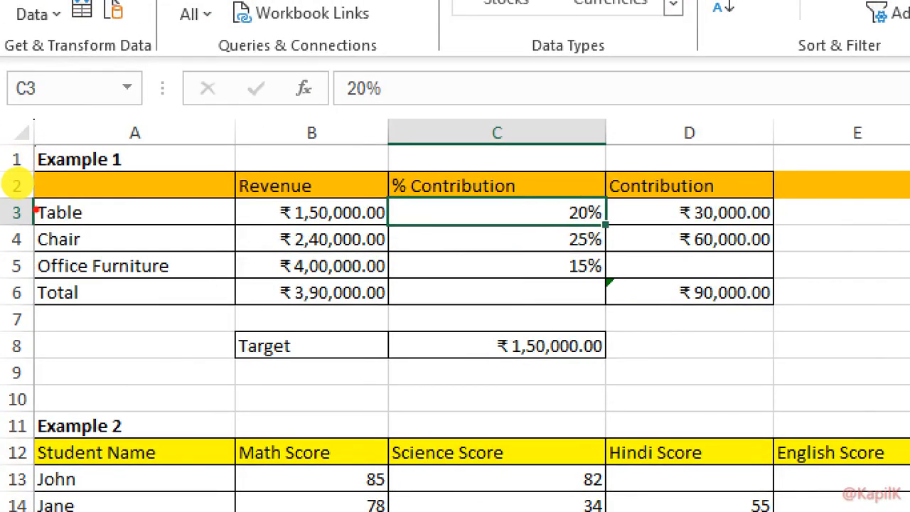
pyautogui.moveTo(21, 201)
pyautogui.mouseDown()
pyautogui.moveTo(10, 262)
pyautogui.moveTo(32, 186)
pyautogui.moveTo(18, 186)
pyautogui.mouseUp()
pyautogui.moveTo(356, 169)
pyautogui.mouseDown()
pyautogui.moveTo(393, 228)
pyautogui.moveTo(324, 153)
pyautogui.mouseUp()
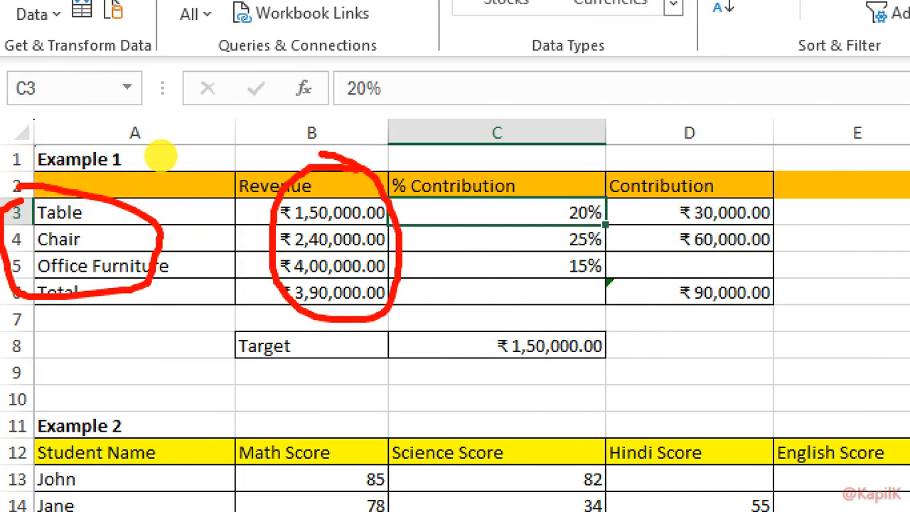
pyautogui.moveTo(572, 191)
pyautogui.mouseDown()
pyautogui.moveTo(522, 213)
pyautogui.moveTo(630, 238)
pyautogui.moveTo(568, 192)
pyautogui.mouseUp()
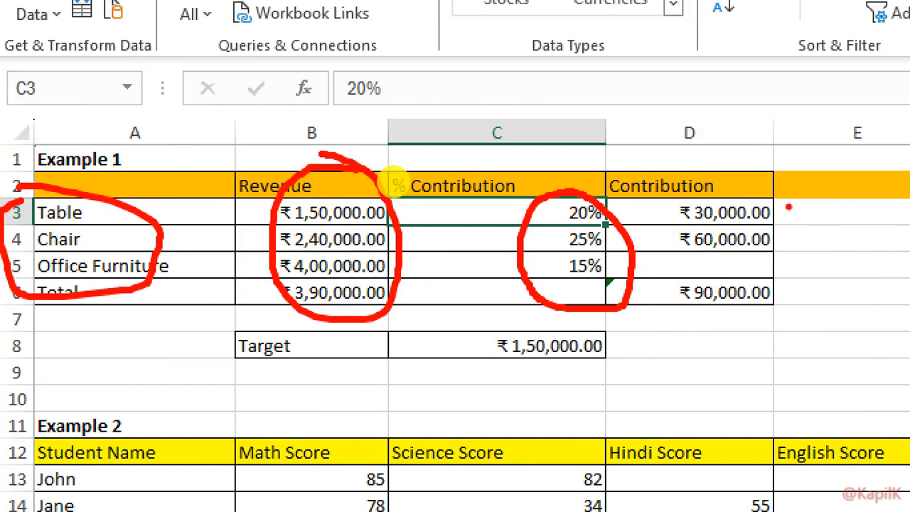
pyautogui.moveTo(785, 194)
pyautogui.mouseDown()
pyautogui.moveTo(727, 191)
pyautogui.moveTo(656, 226)
pyautogui.moveTo(777, 213)
pyautogui.moveTo(700, 186)
pyautogui.mouseUp()
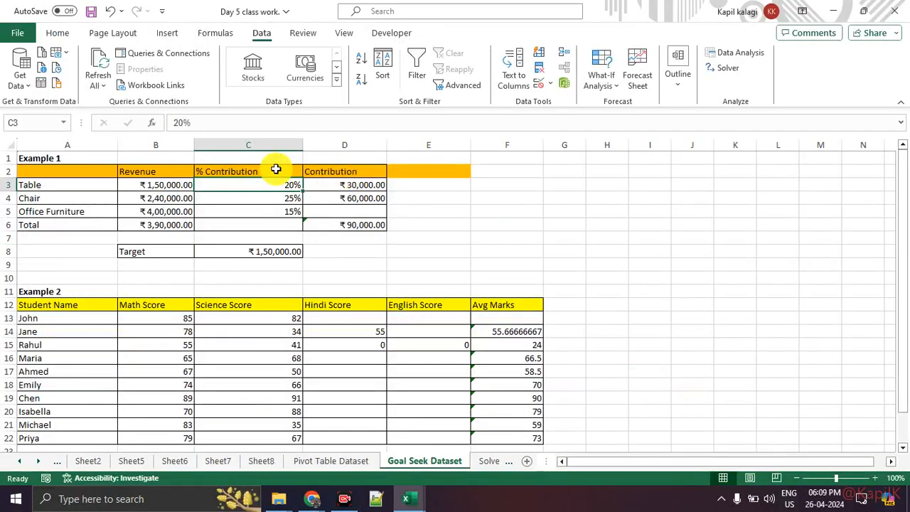
# Step: Rename the Contribution heading in cell D2 of Example 1 as Profit
pyautogui.click(618, 185)
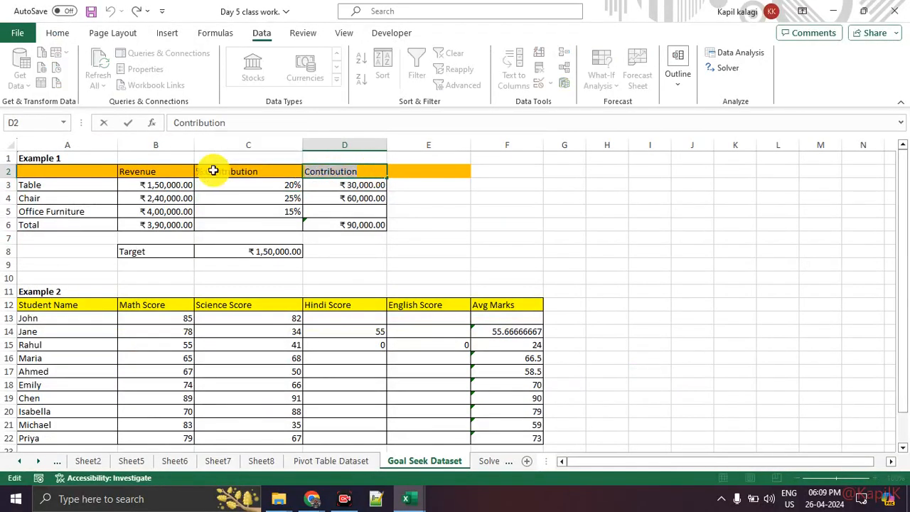
pyautogui.write('Prof')
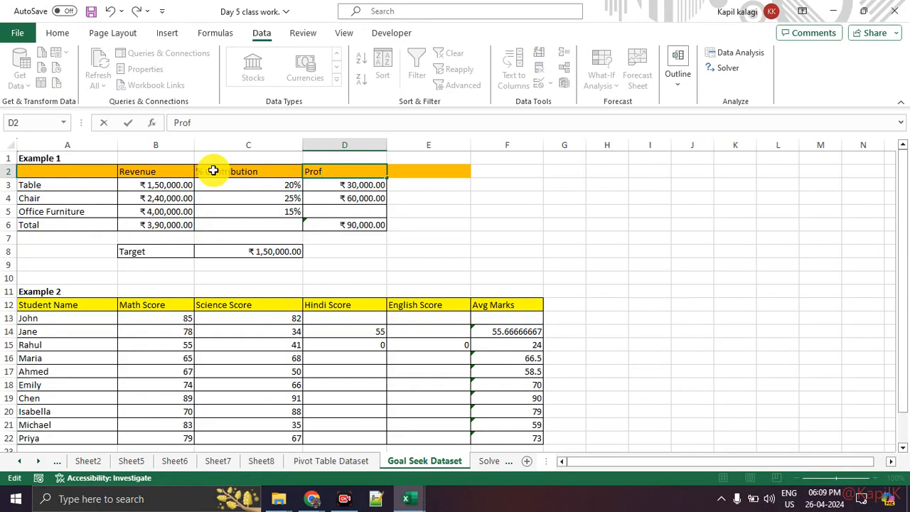
pyautogui.write('it')
pyautogui.press('Return')
# Step: Change the heading in cell C2 of Example 1 to % Profit
pyautogui.click(212, 171)
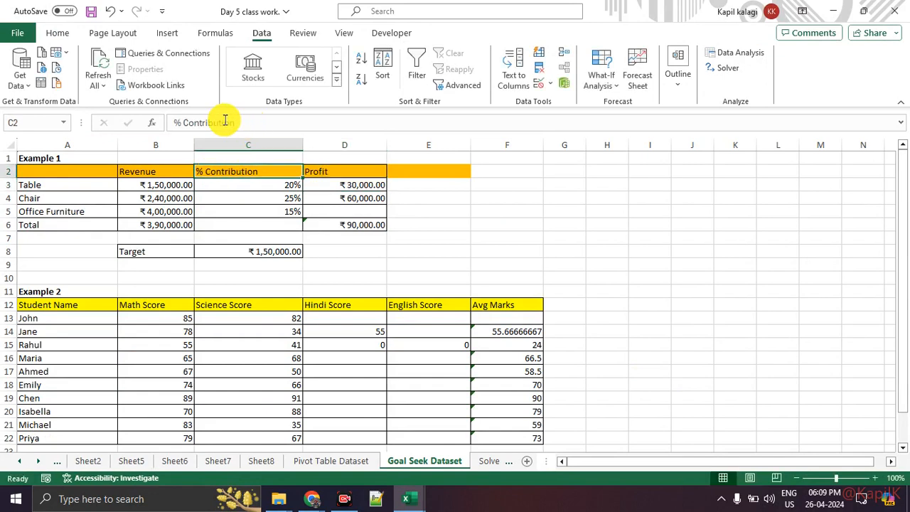
pyautogui.doubleClick(225, 123)
pyautogui.write('Prof')
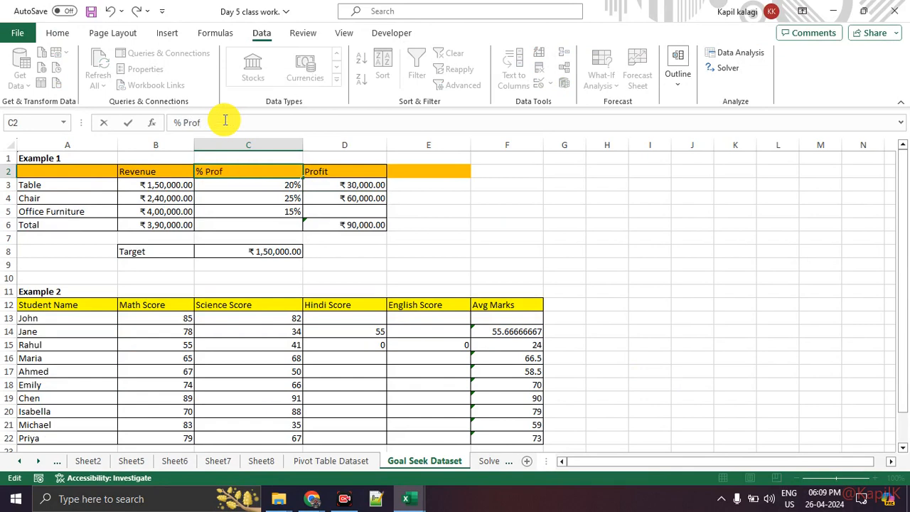
pyautogui.write('it')
pyautogui.press('Return')
# Step: Enter the heading Product in cell A2 of the Example 1 table
pyautogui.click(90, 171)
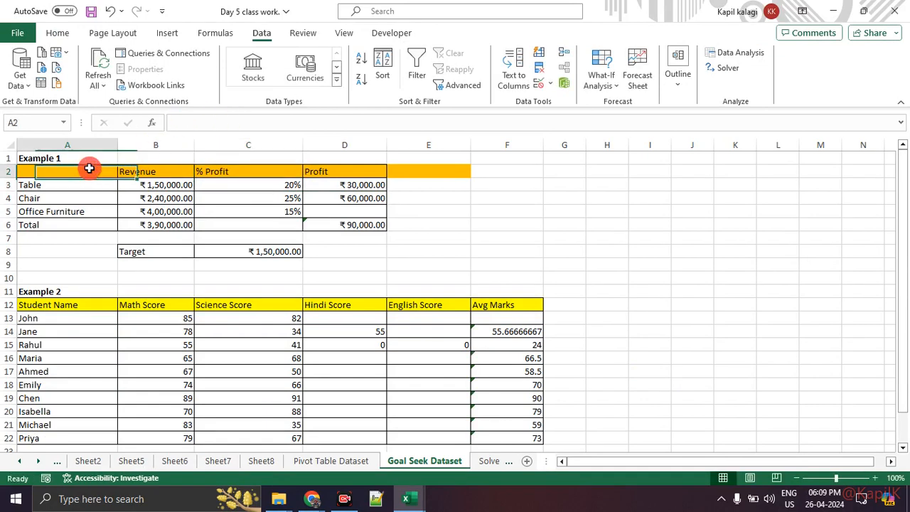
pyautogui.write('Product')
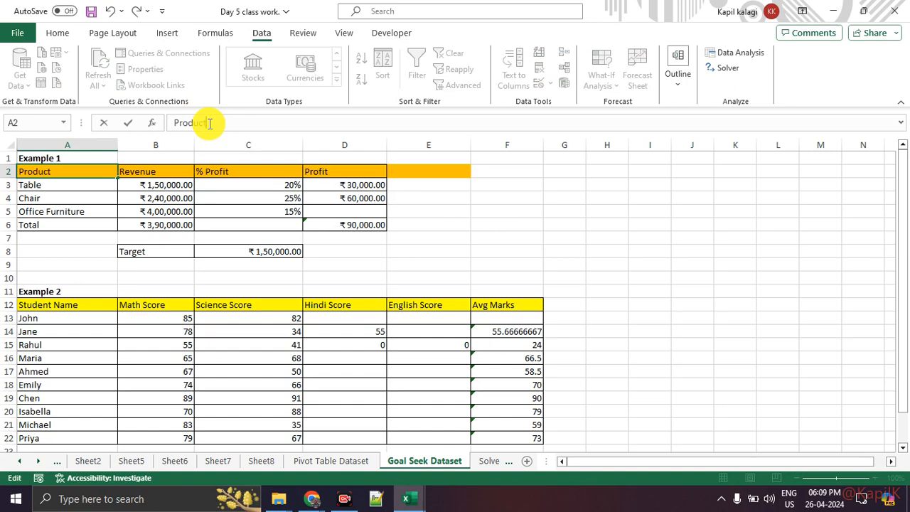
pyautogui.press('Return')
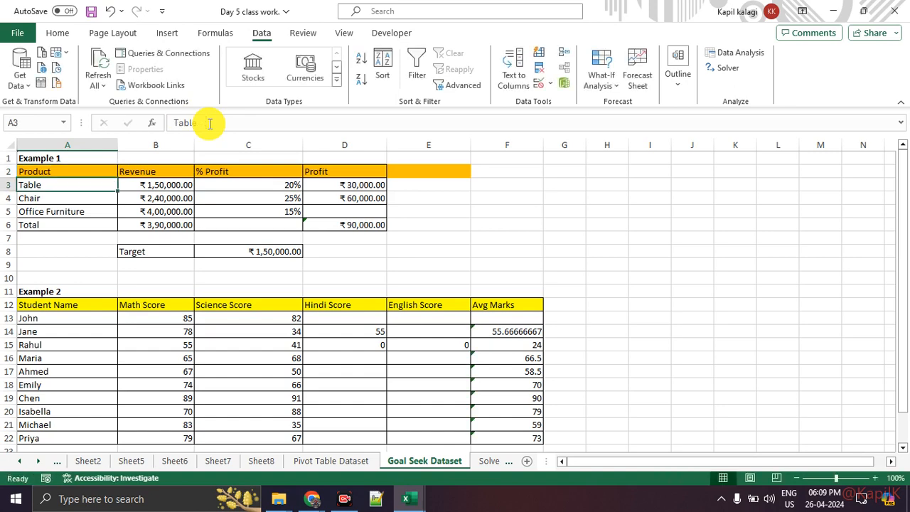
# Step: Examine Example 1's product rows, the total profit formula in D6, the target in C8 and the blank Office Furniture profit in D5
pyautogui.click(22, 238)
pyautogui.moveTo(53, 185); pyautogui.dragTo(337, 211)
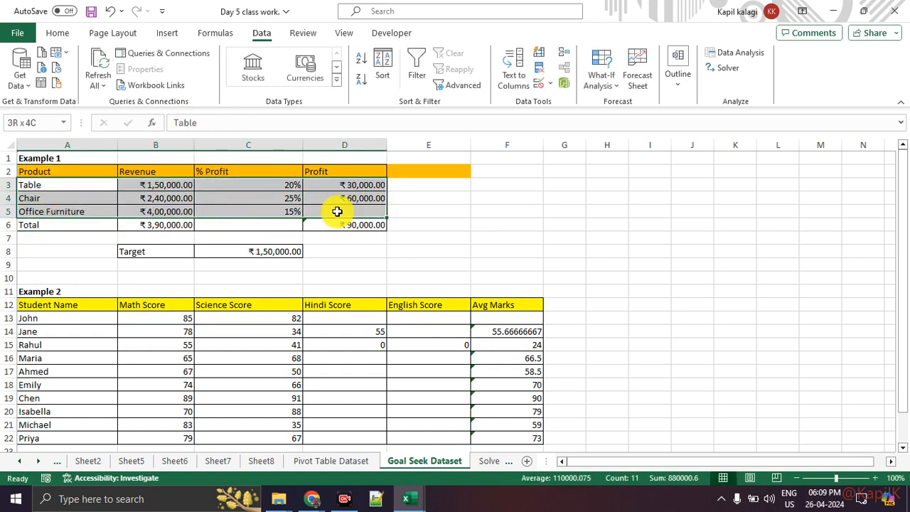
pyautogui.click(530, 236)
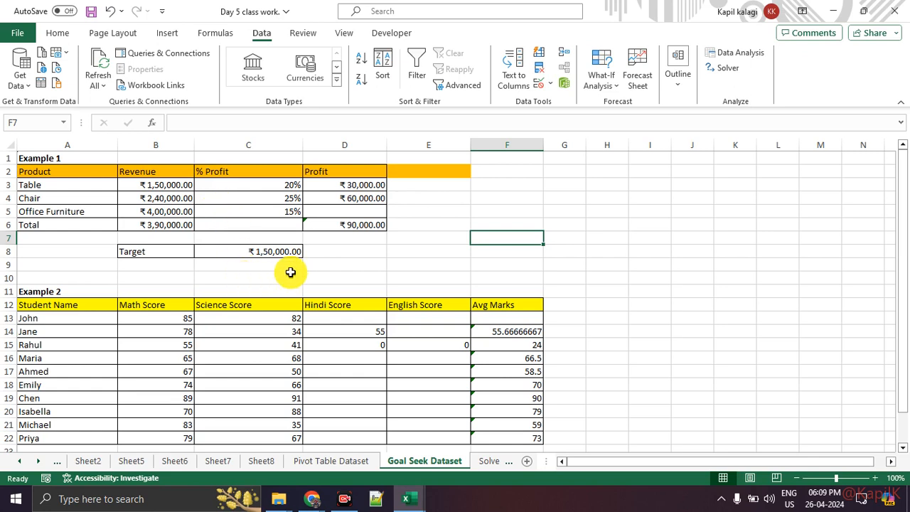
pyautogui.click(283, 251)
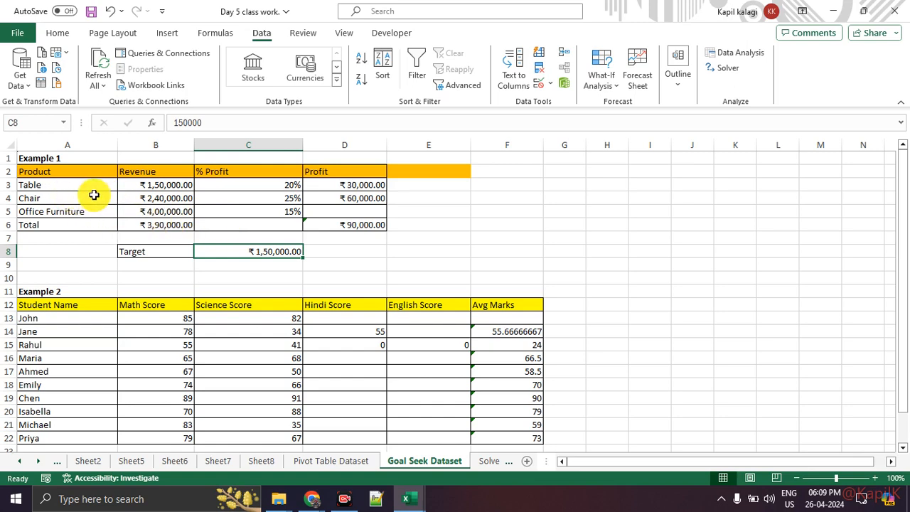
pyautogui.click(377, 227)
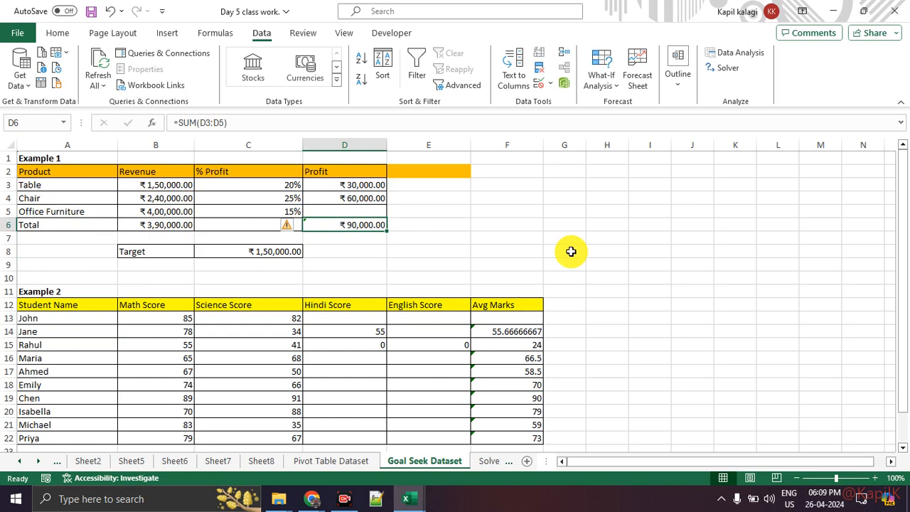
pyautogui.moveTo(83, 187); pyautogui.dragTo(344, 199)
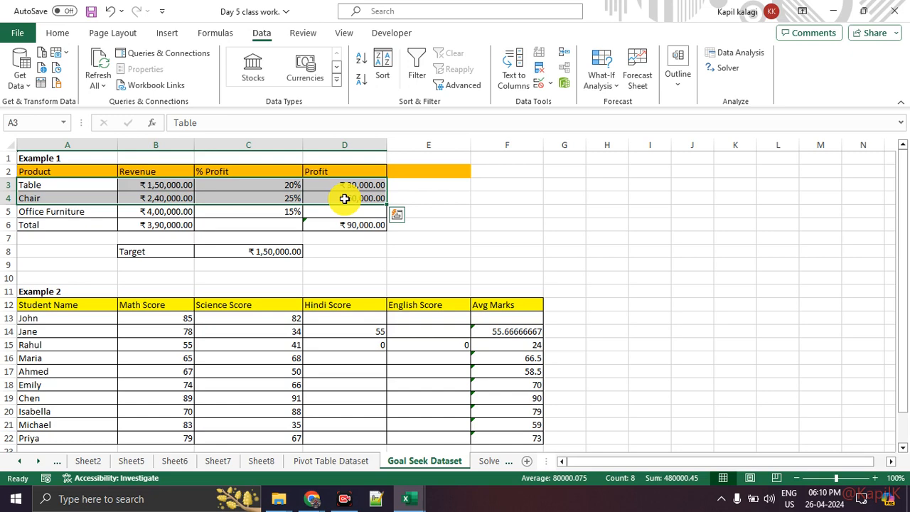
pyautogui.click(349, 227)
pyautogui.click(297, 255)
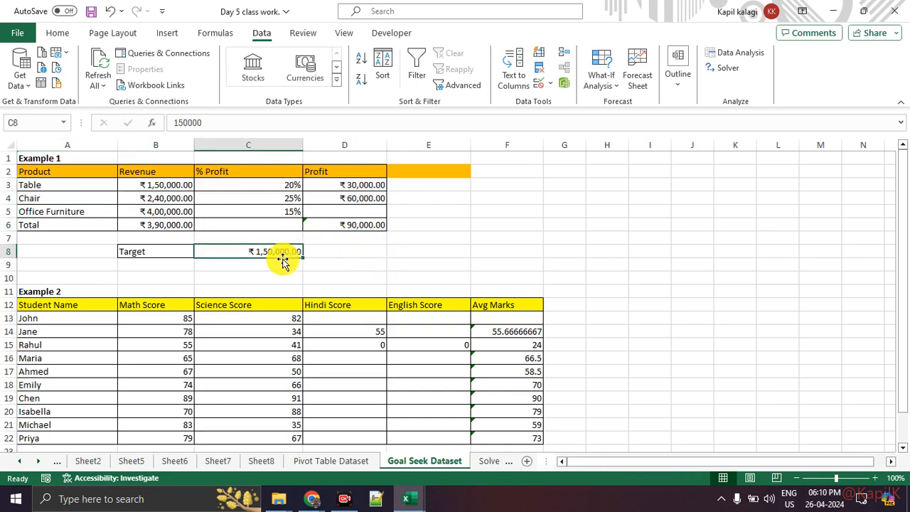
pyautogui.click(348, 212)
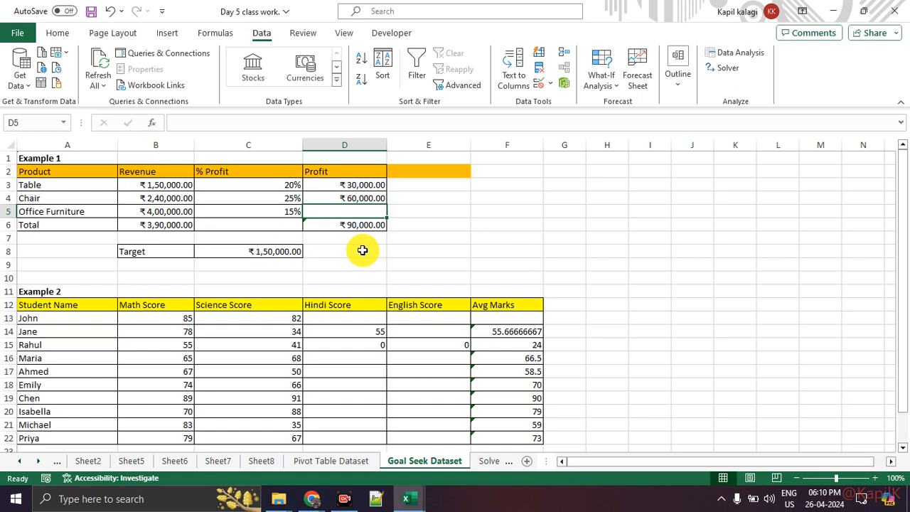
pyautogui.click(419, 245)
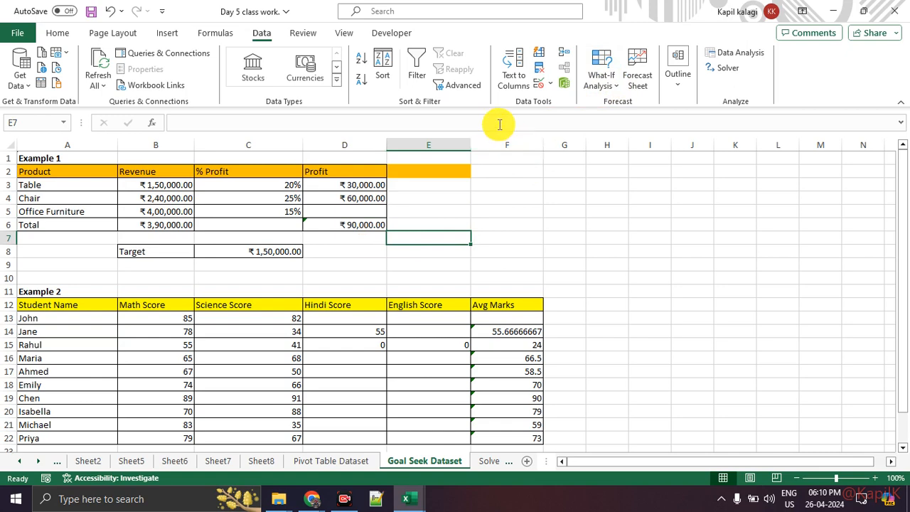
# Step: Mark the What-If Analysis command and its Goal Seek option with red screen annotations, and open Goal Seek
pyautogui.moveTo(253, 16)
pyautogui.mouseDown()
pyautogui.moveTo(254, 35)
pyautogui.moveTo(281, 13)
pyautogui.moveTo(580, 68)
pyautogui.mouseUp()
pyautogui.moveTo(605, 35)
pyautogui.mouseDown()
pyautogui.moveTo(592, 98)
pyautogui.moveTo(599, 45)
pyautogui.mouseUp()
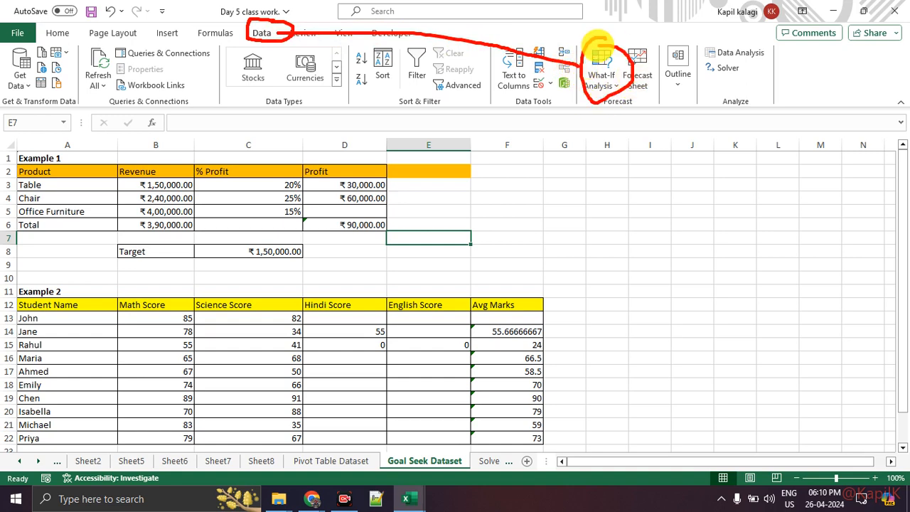
pyautogui.press('Escape')
pyautogui.click(611, 86)
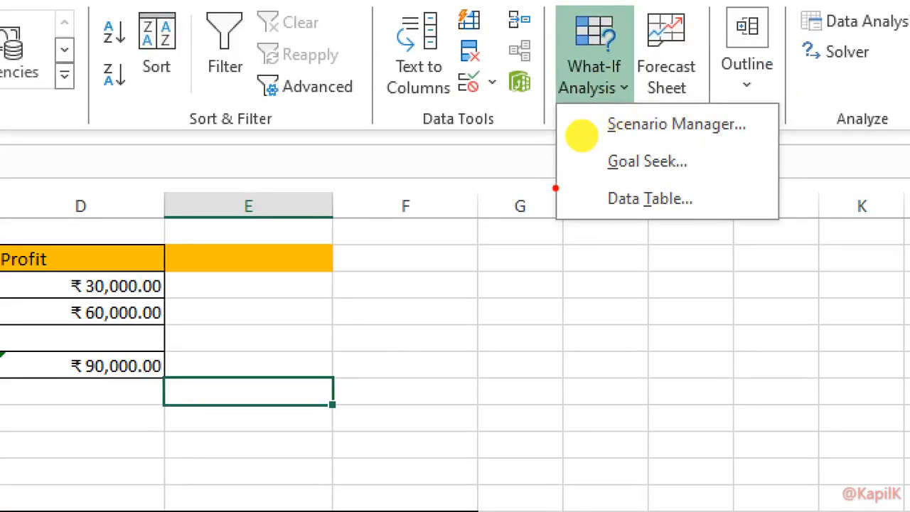
pyautogui.moveTo(555, 188)
pyautogui.mouseDown()
pyautogui.moveTo(761, 179)
pyautogui.moveTo(603, 148)
pyautogui.moveTo(582, 175)
pyautogui.mouseUp()
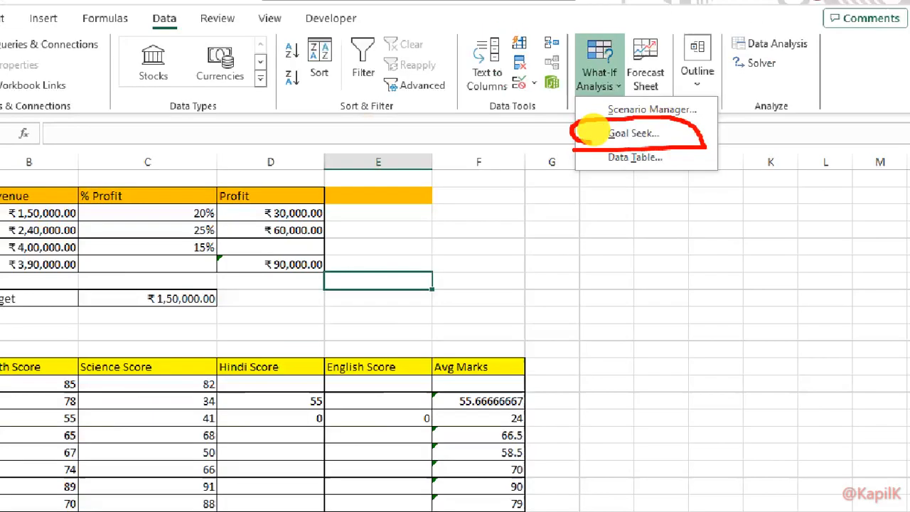
pyautogui.press('Escape')
pyautogui.click(595, 89)
pyautogui.click(621, 172)
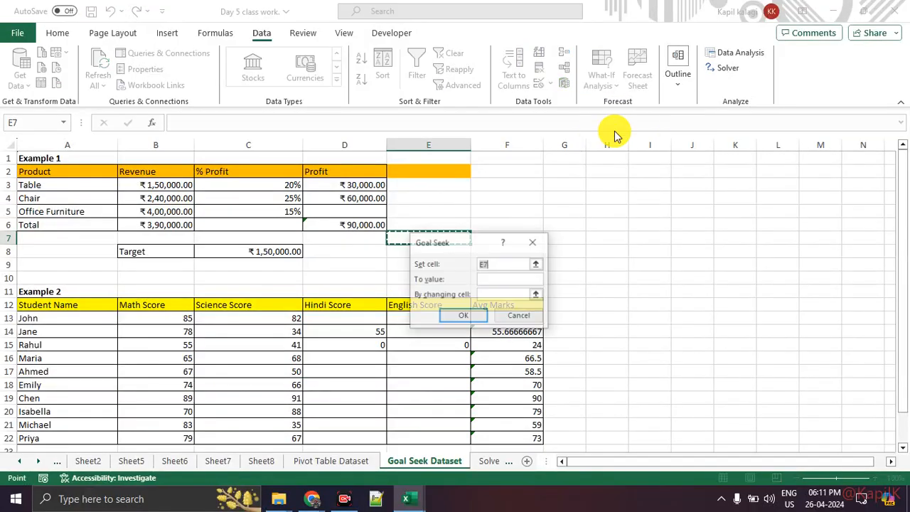
# Step: Move the Goal Seek dialog clear of the Example 1 table and underline its Set cell and To value labels in red
pyautogui.moveTo(481, 254); pyautogui.dragTo(569, 164)
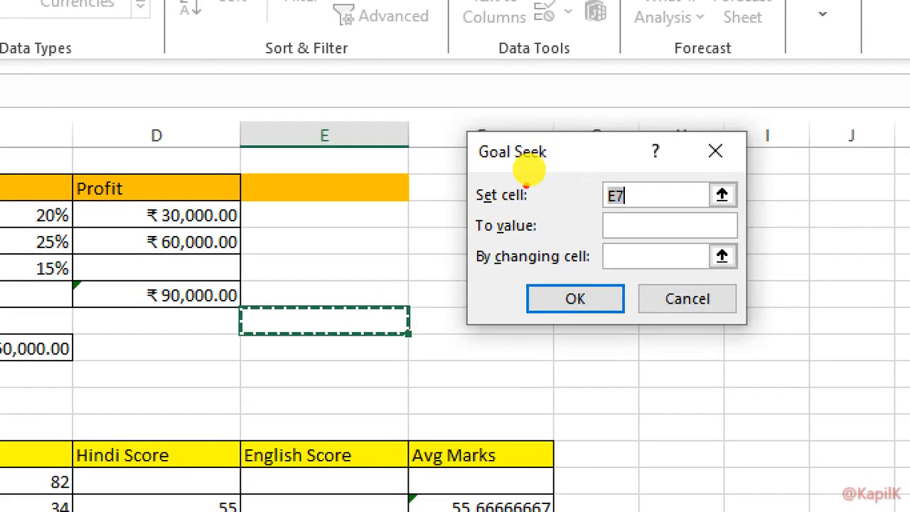
pyautogui.moveTo(498, 184); pyautogui.dragTo(533, 184)
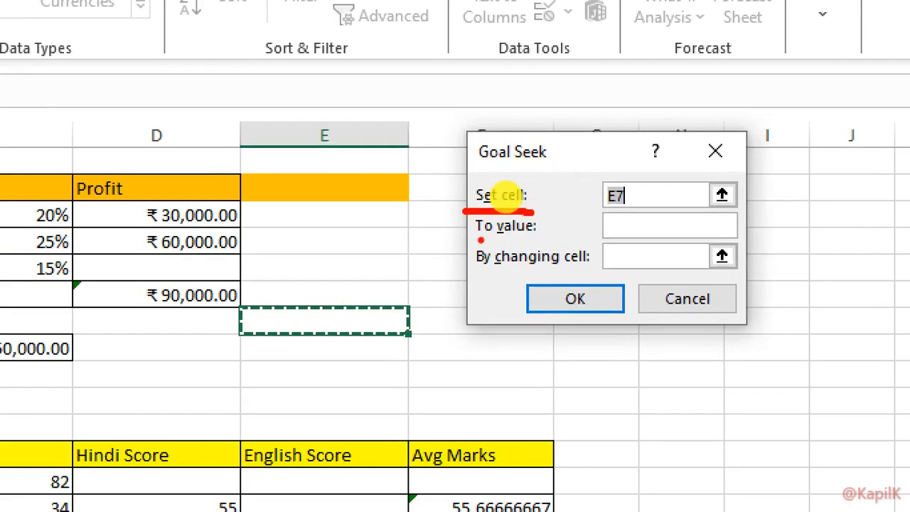
pyautogui.moveTo(469, 239); pyautogui.dragTo(544, 240)
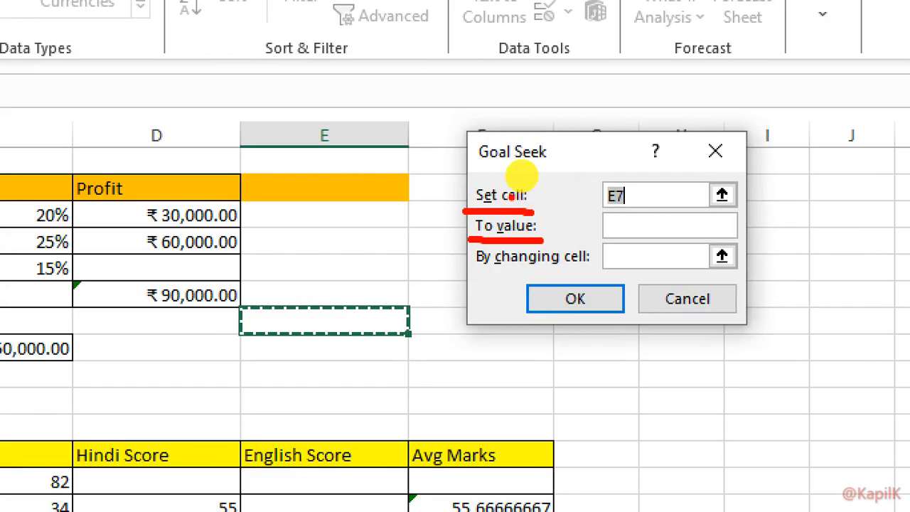
pyautogui.press('Escape')
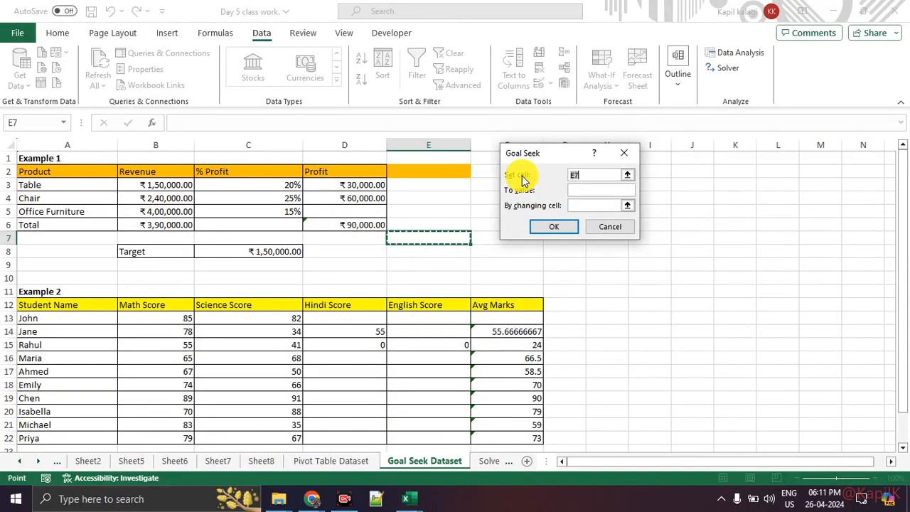
# Step: Choose the total profit cell D6 as the Goal Seek set cell and circle it with a red annotation
pyautogui.click(336, 224)
pyautogui.hotkey('ctrl', '1')
pyautogui.moveTo(415, 215)
pyautogui.mouseDown()
pyautogui.moveTo(285, 220)
pyautogui.moveTo(370, 203)
pyautogui.mouseUp()
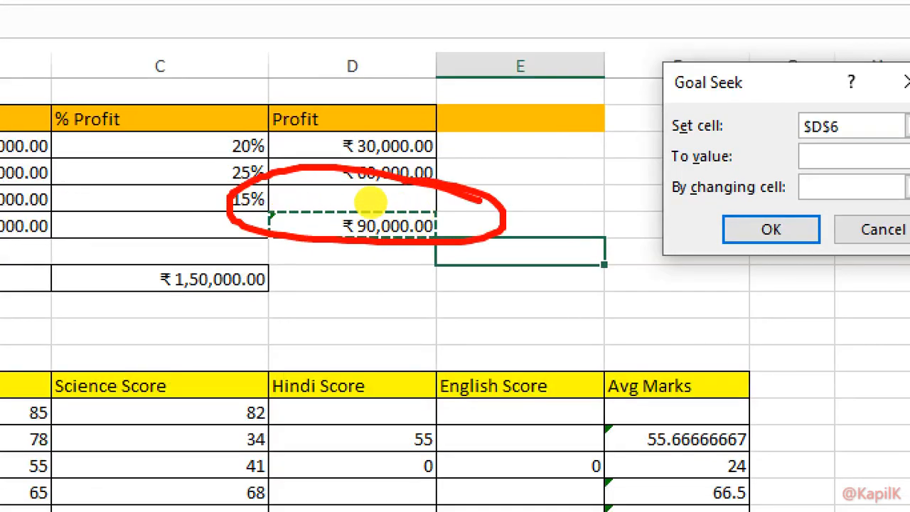
pyautogui.press('Escape')
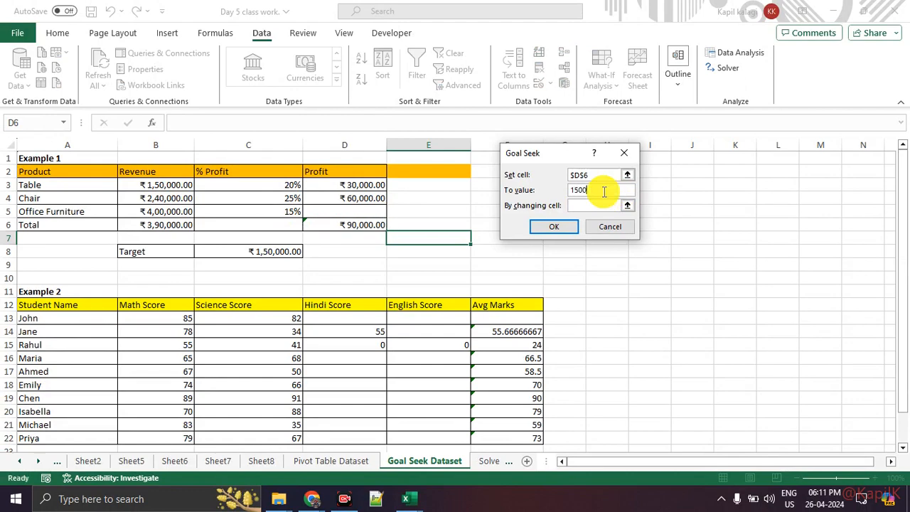
# Step: Set the Goal Seek target value to 150000 and underline the By changing cell label in red
pyautogui.hotkey('ctrl', '1')
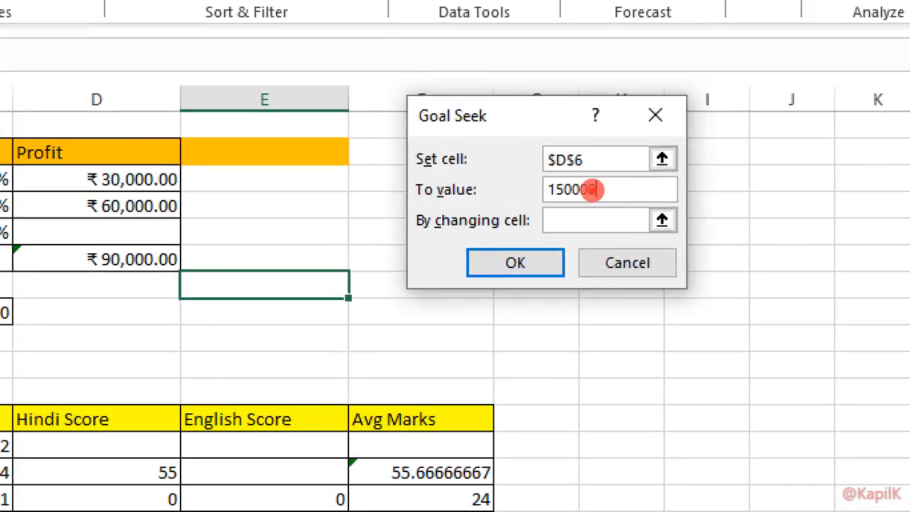
pyautogui.moveTo(554, 202); pyautogui.dragTo(565, 203)
pyautogui.press('Escape')
pyautogui.hotkey('ctrl', '1')
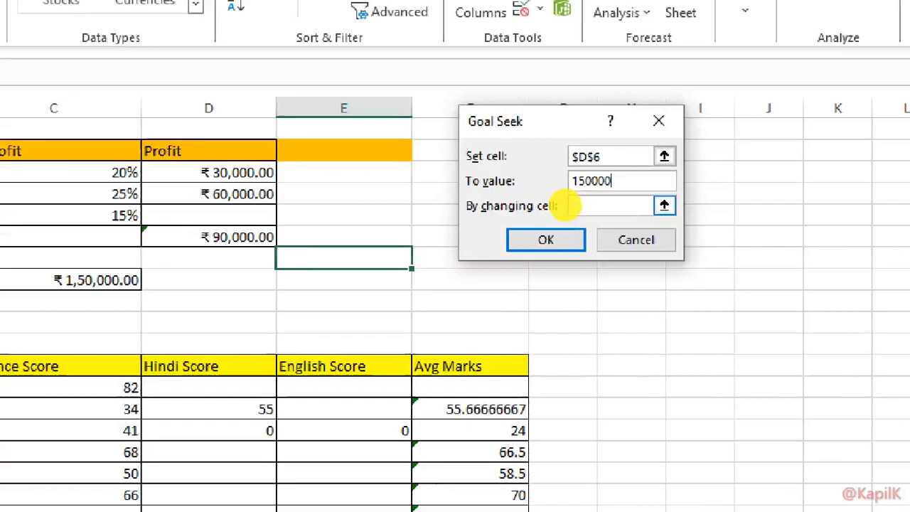
pyautogui.moveTo(506, 207); pyautogui.dragTo(576, 207)
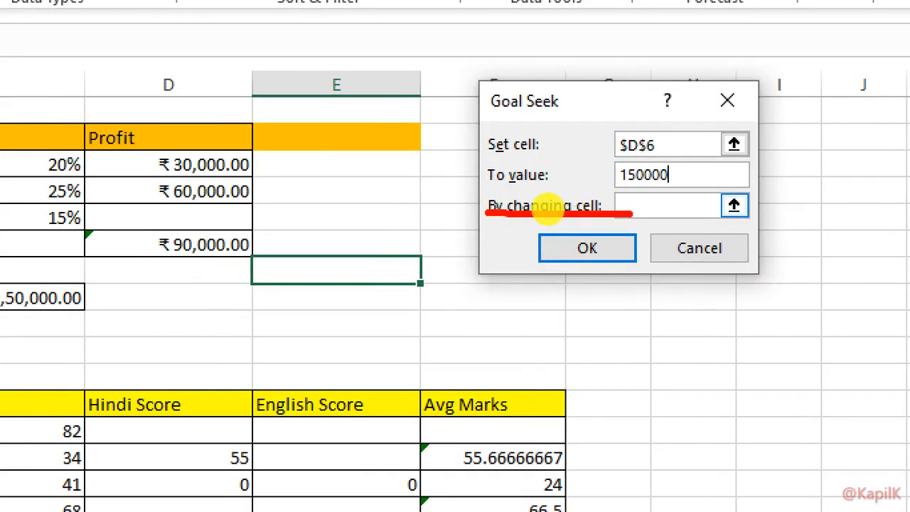
pyautogui.press('Escape')
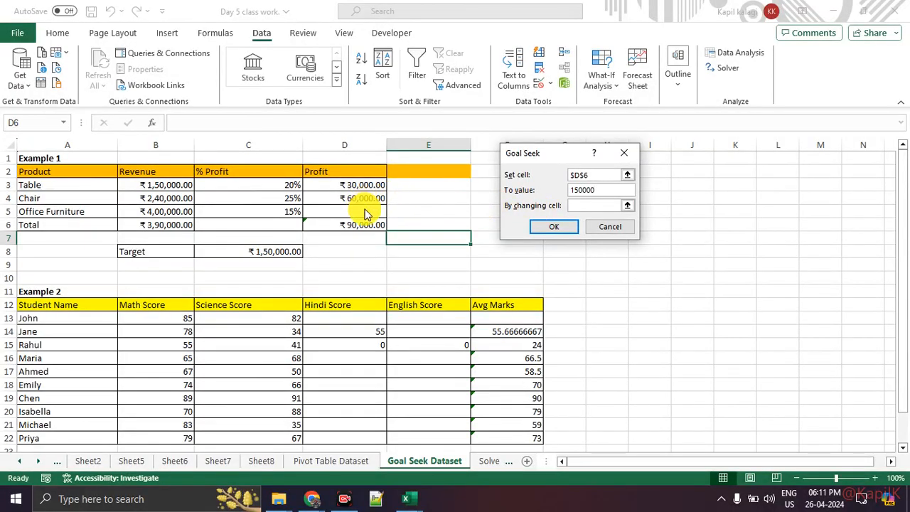
# Step: Choose the Office Furniture profit cell D5 as the changing cell and draw a red arrow from it to the Goal Seek entry
pyautogui.click(606, 205)
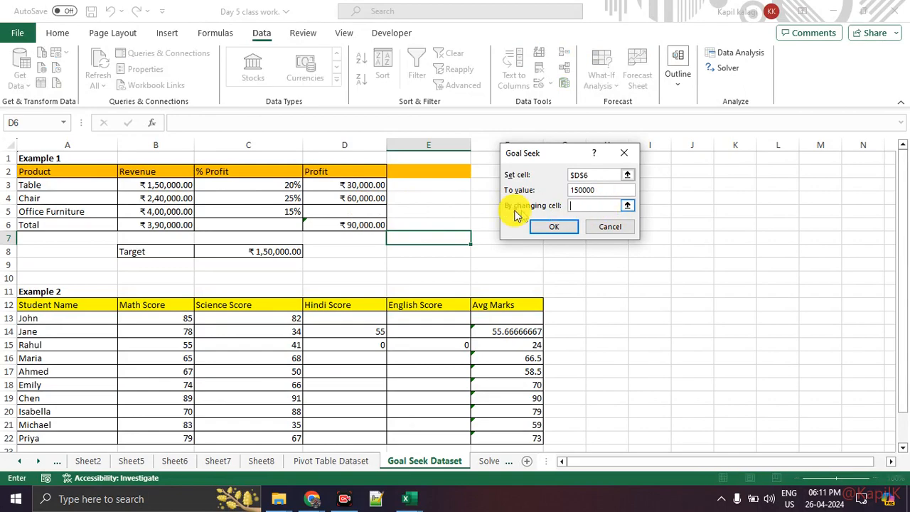
pyautogui.click(379, 213)
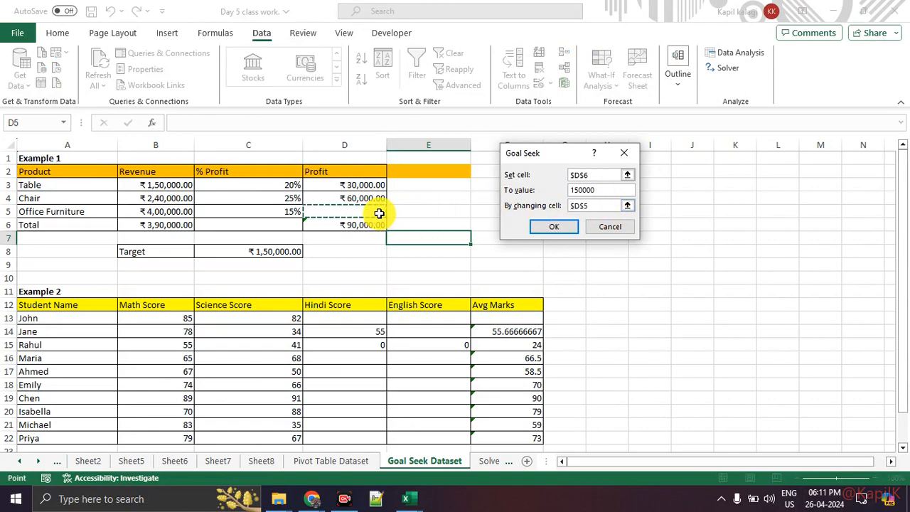
pyautogui.hotkey('ctrl', '1')
pyautogui.click(379, 215)
pyautogui.moveTo(308, 212)
pyautogui.mouseDown()
pyautogui.moveTo(383, 219)
pyautogui.moveTo(339, 205)
pyautogui.moveTo(548, 201)
pyautogui.moveTo(567, 207)
pyautogui.moveTo(560, 210)
pyautogui.mouseUp()
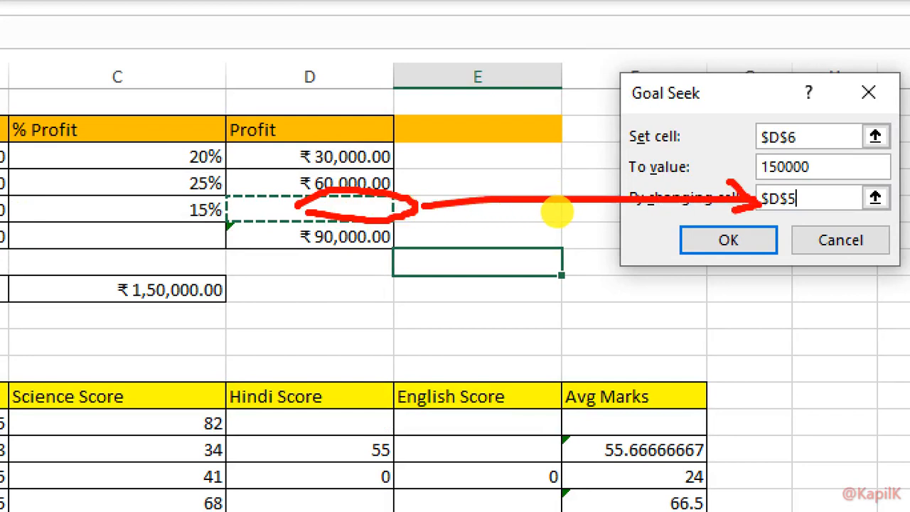
pyautogui.press('Escape')
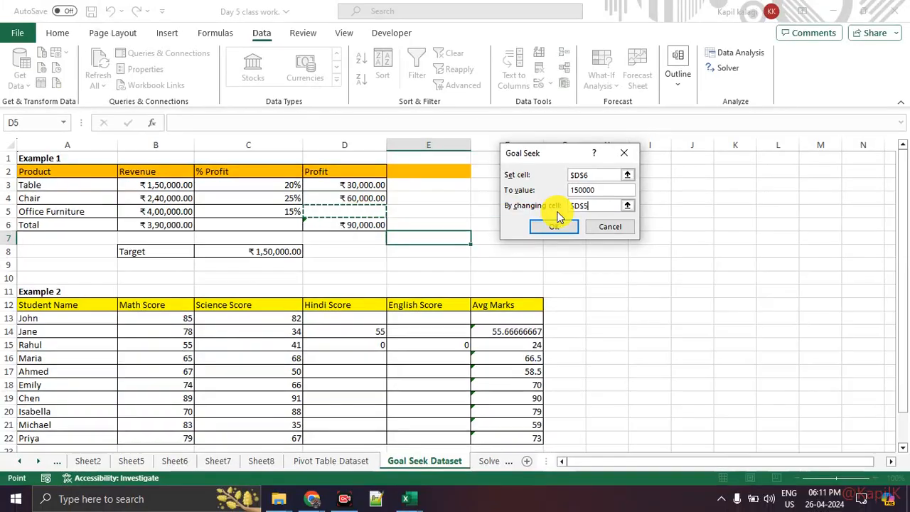
# Step: Run Goal Seek and mark the status dialog with its target and current values in red
pyautogui.click(558, 226)
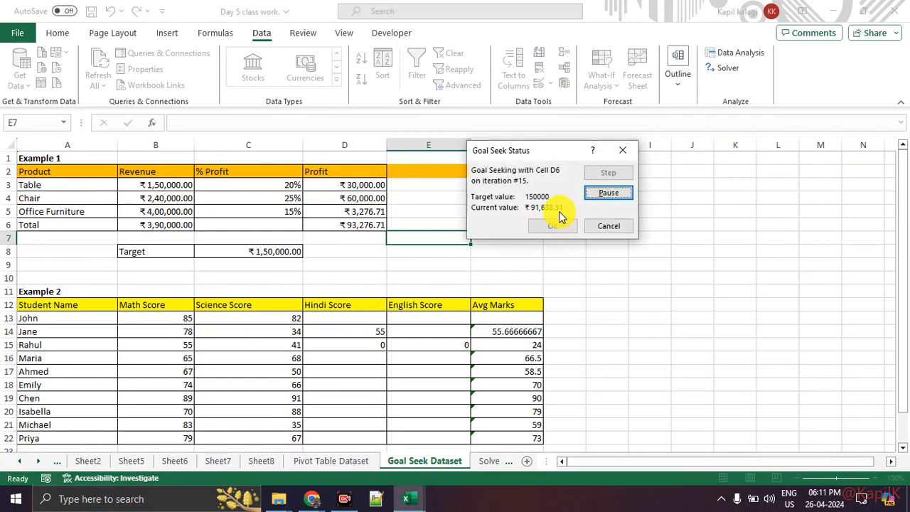
pyautogui.hotkey('ctrl', '2')
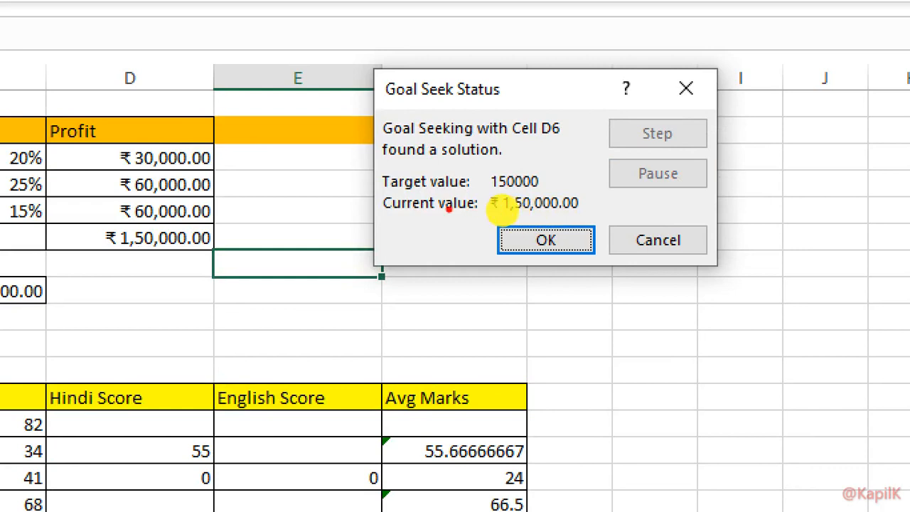
pyautogui.moveTo(525, 86)
pyautogui.mouseDown()
pyautogui.moveTo(316, 176)
pyautogui.moveTo(725, 159)
pyautogui.moveTo(452, 71)
pyautogui.mouseUp()
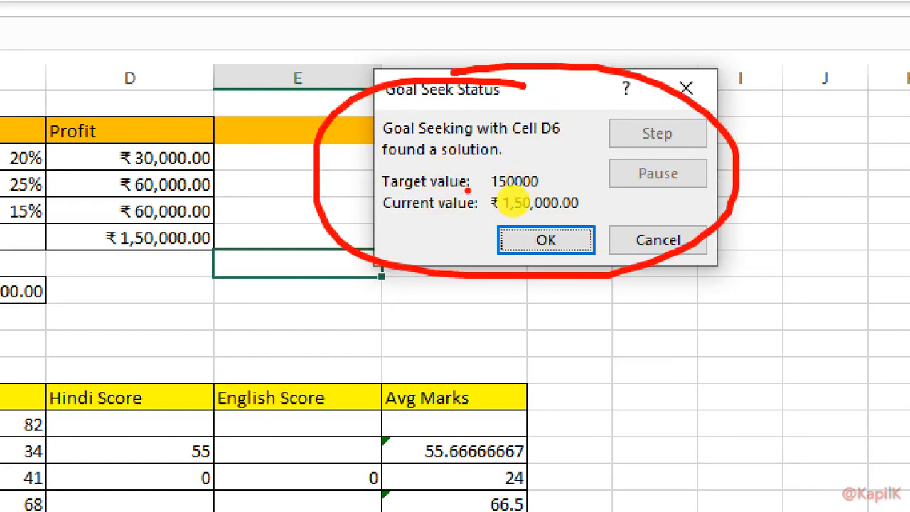
pyautogui.moveTo(391, 221); pyautogui.dragTo(594, 218)
pyautogui.moveTo(391, 190); pyautogui.dragTo(584, 193)
pyautogui.press('Escape')
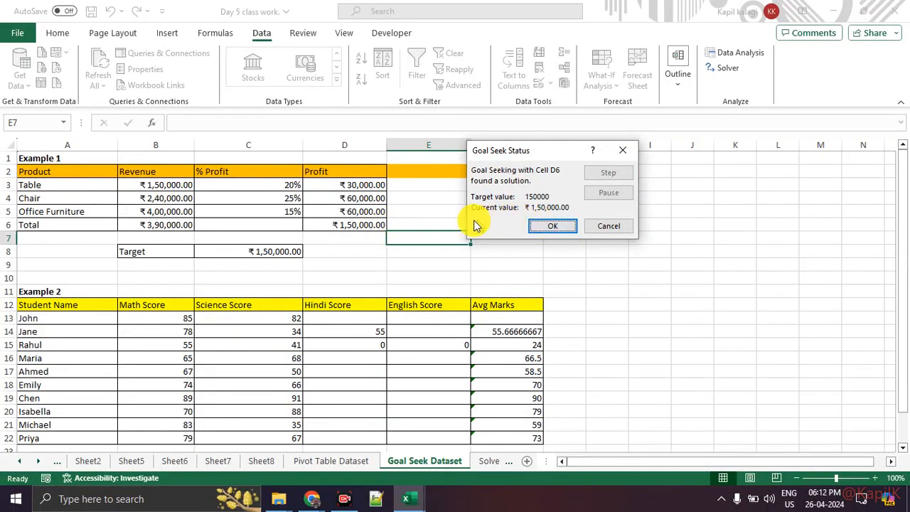
# Step: Annotate the zoomed Goal Seek result and close the status dialog without keeping the solution
pyautogui.hotkey('ctrl', '1')
pyautogui.click(322, 202)
pyautogui.moveTo(334, 259); pyautogui.dragTo(524, 257)
pyautogui.moveTo(439, 199)
pyautogui.mouseDown()
pyautogui.moveTo(334, 235)
pyautogui.moveTo(497, 196)
pyautogui.moveTo(448, 192)
pyautogui.mouseUp()
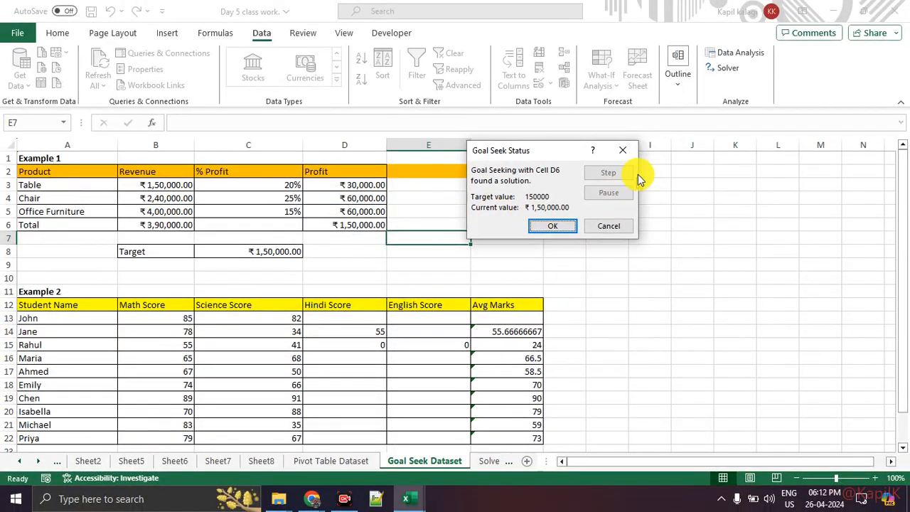
pyautogui.click(630, 152)
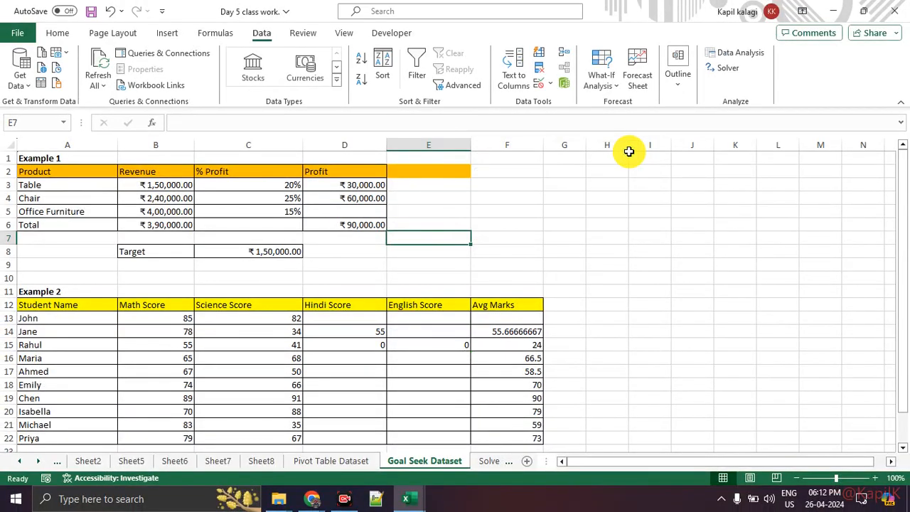
# Step: Bring Example 2 into view, underline its Student Name header in red and draw a line down the list of students
pyautogui.click(349, 211)
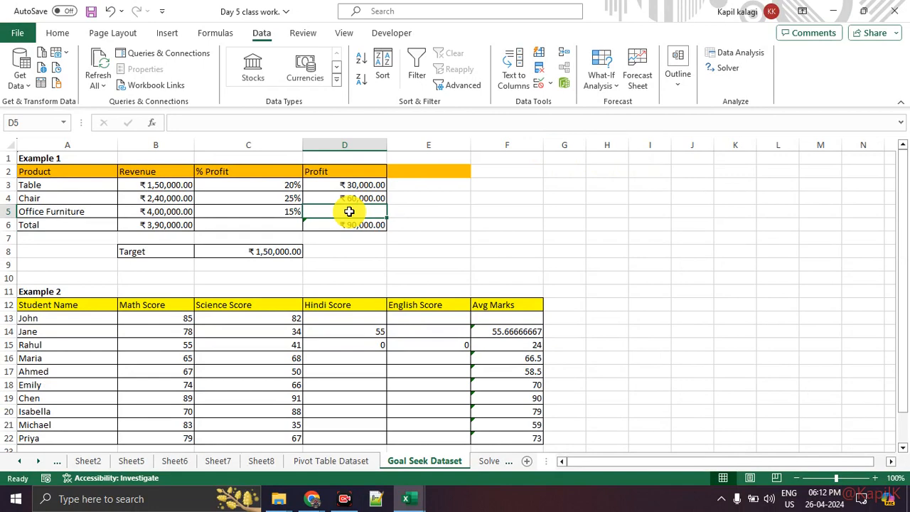
pyautogui.scroll(-2, 350, 211)
pyautogui.scroll(2, 349, 212)
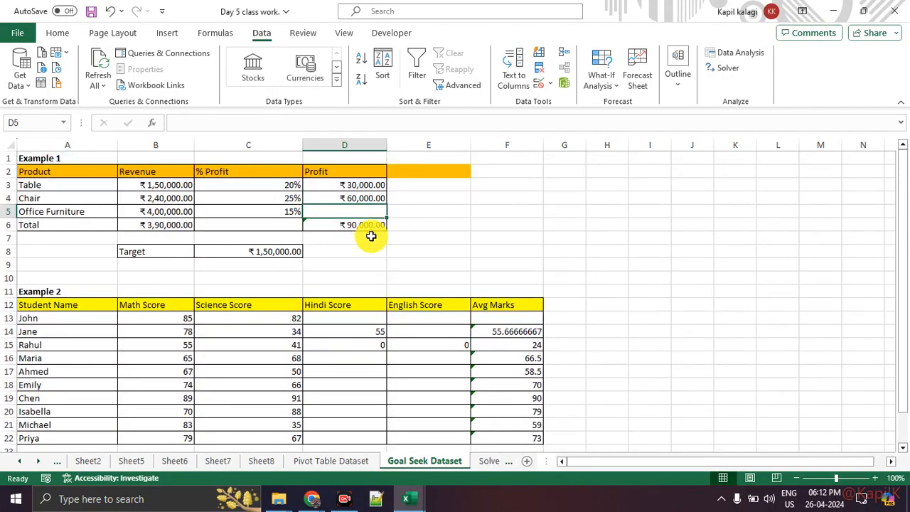
pyautogui.scroll(-1, 272, 243)
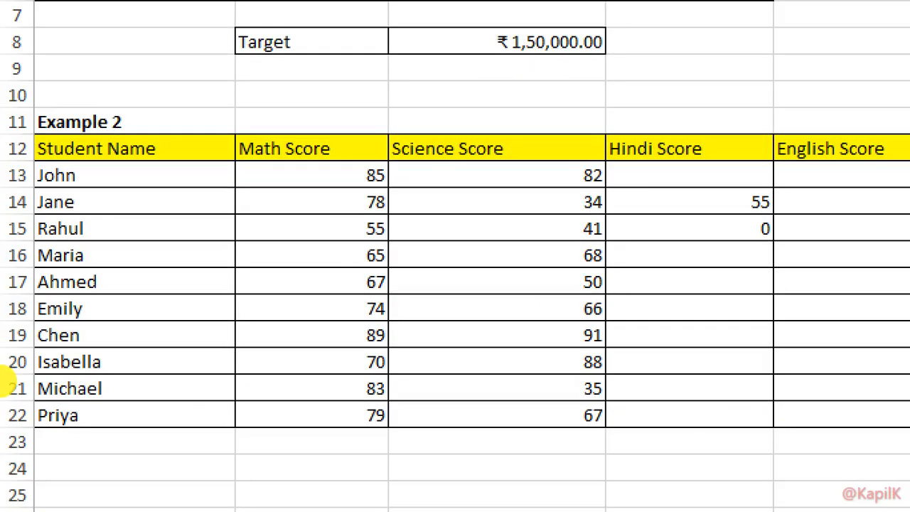
pyautogui.moveTo(26, 161); pyautogui.dragTo(172, 169)
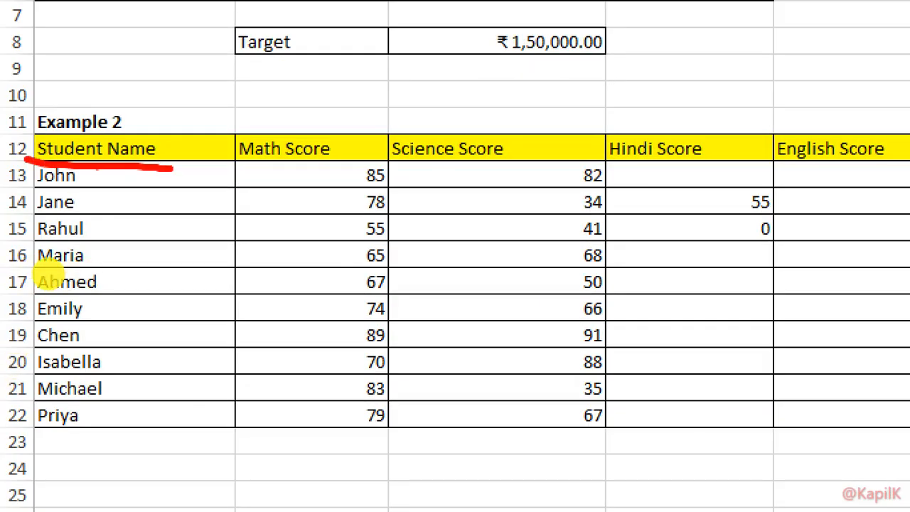
pyautogui.moveTo(101, 170); pyautogui.dragTo(108, 419)
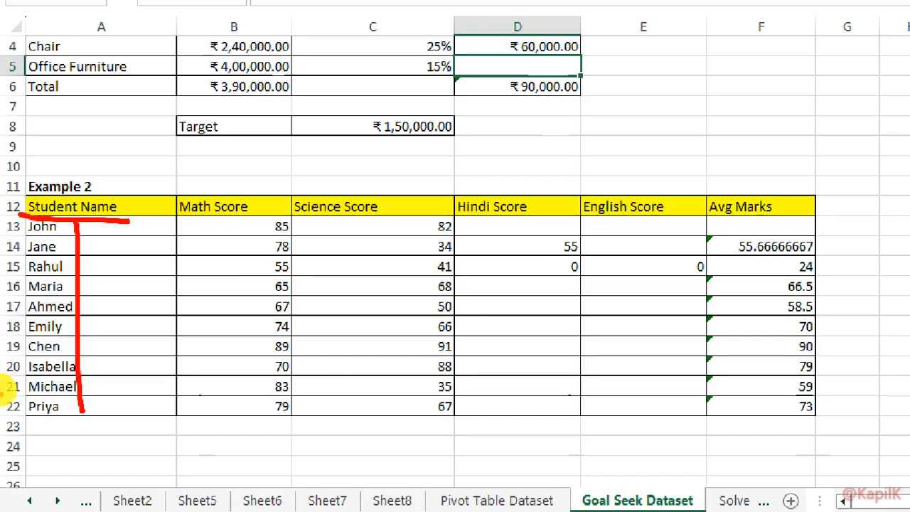
# Step: Underline the Math, Science, Hindi, English Score and Avg Marks headers in red, then clear the annotations
pyautogui.moveTo(183, 216); pyautogui.dragTo(295, 227)
pyautogui.moveTo(313, 226); pyautogui.dragTo(524, 225)
pyautogui.moveTo(581, 212); pyautogui.dragTo(816, 219)
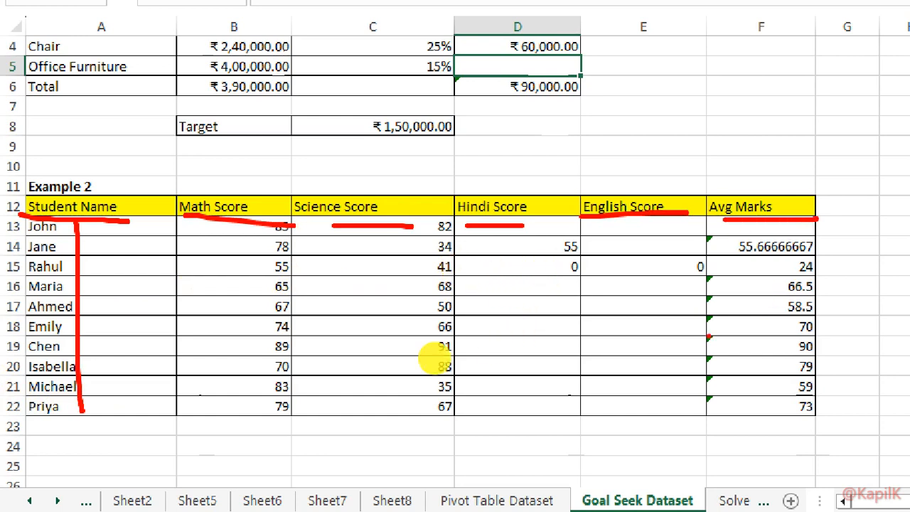
pyautogui.moveTo(211, 321); pyautogui.dragTo(862, 340)
pyautogui.press('Escape')
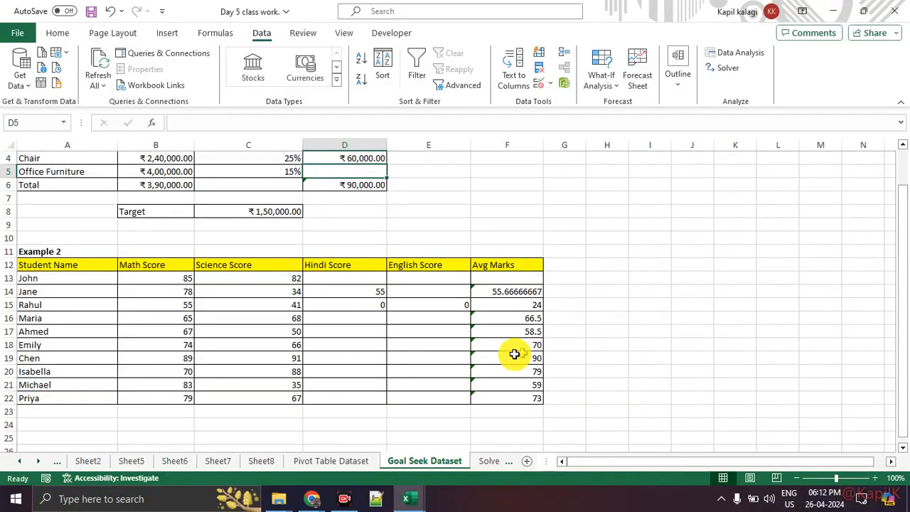
# Step: Examine the average formula of cell F18 in a zoomed view of the formula bar
pyautogui.click(477, 344)
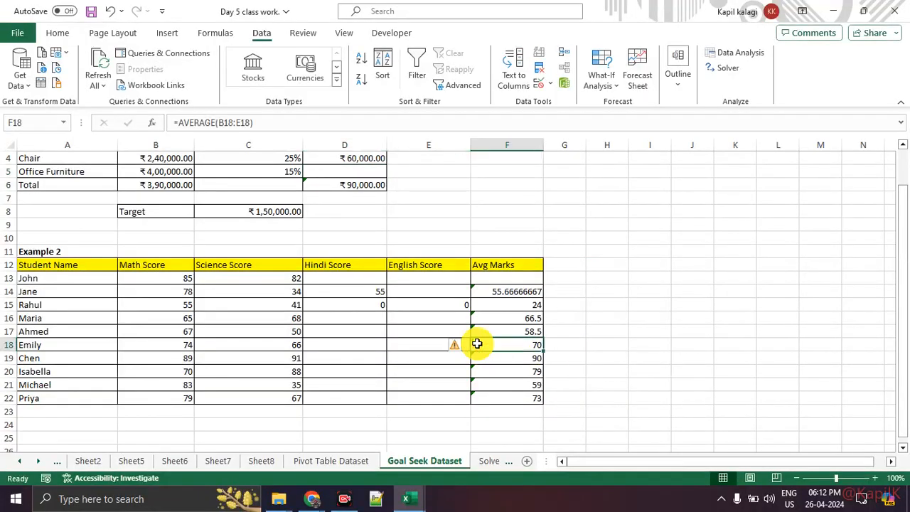
pyautogui.hotkey('ctrl', '1')
pyautogui.click(219, 125)
pyautogui.moveTo(130, 140)
pyautogui.mouseDown()
pyautogui.moveTo(363, 122)
pyautogui.moveTo(110, 127)
pyautogui.mouseUp()
pyautogui.press('Escape')
# Step: Examine the average formula in F14 and fill it down the Avg Marks column
pyautogui.click(533, 291)
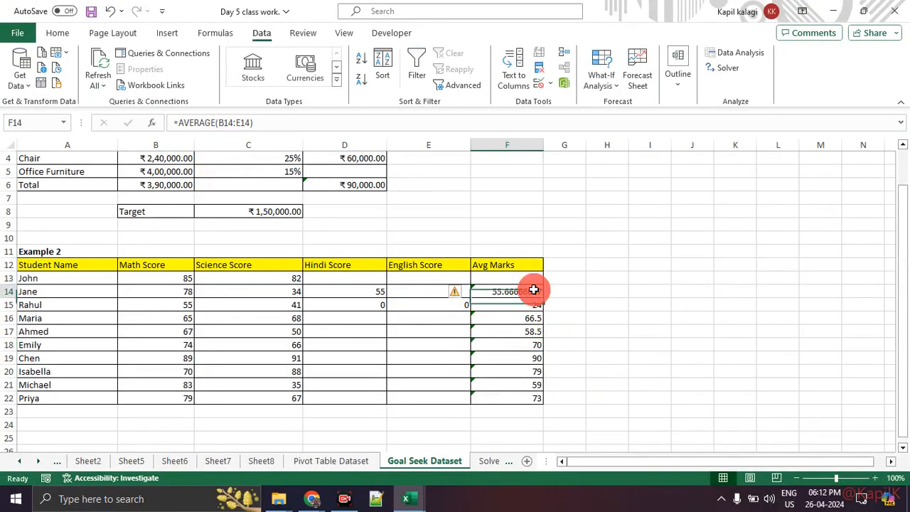
pyautogui.hotkey('ctrl', '1')
pyautogui.click(226, 160)
pyautogui.moveTo(180, 136); pyautogui.dragTo(176, 117)
pyautogui.press('Escape')
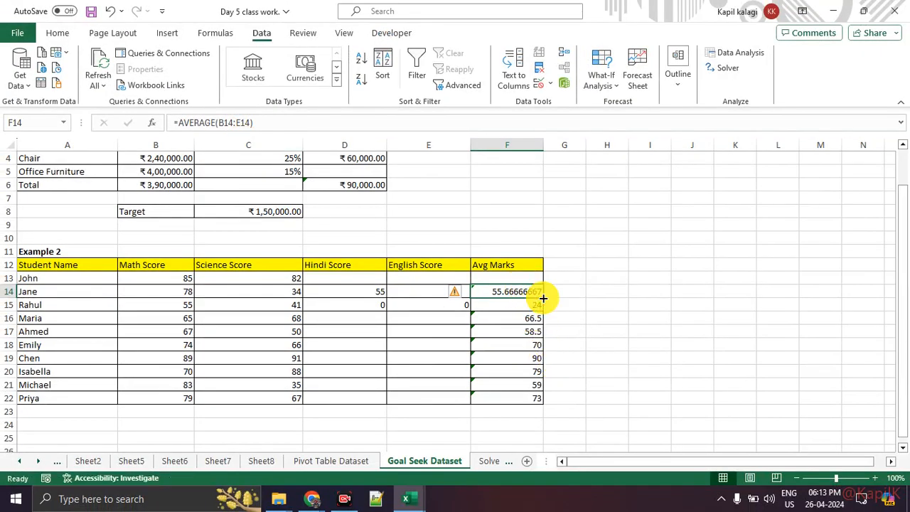
pyautogui.doubleClick(541, 297)
pyautogui.click(632, 306)
# Step: Check the formula warning options on average cell F16 and the empty score cells E16 and D16
pyautogui.click(502, 317)
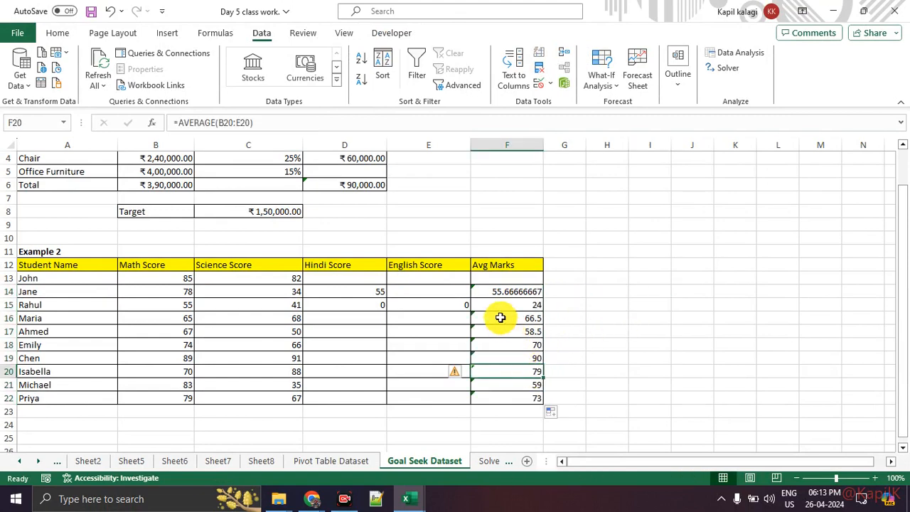
pyautogui.click(461, 317)
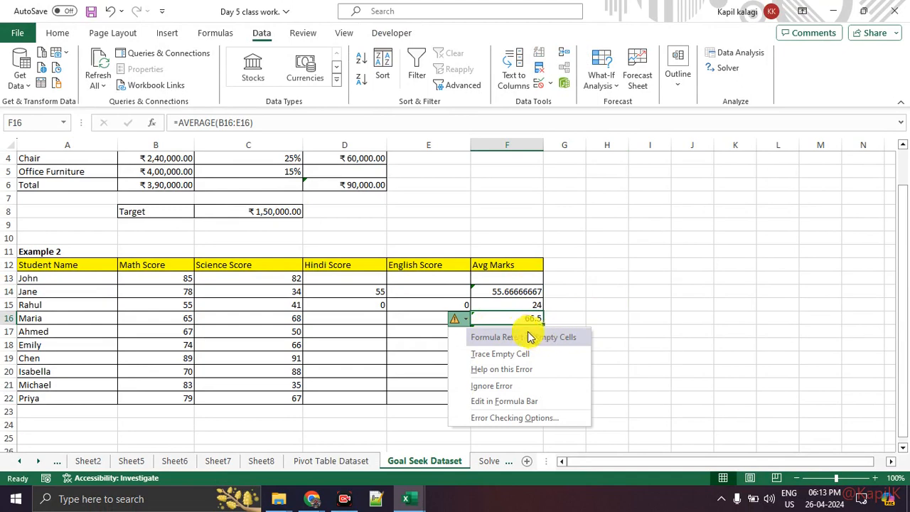
pyautogui.click(516, 325)
pyautogui.click(410, 317)
pyautogui.click(355, 319)
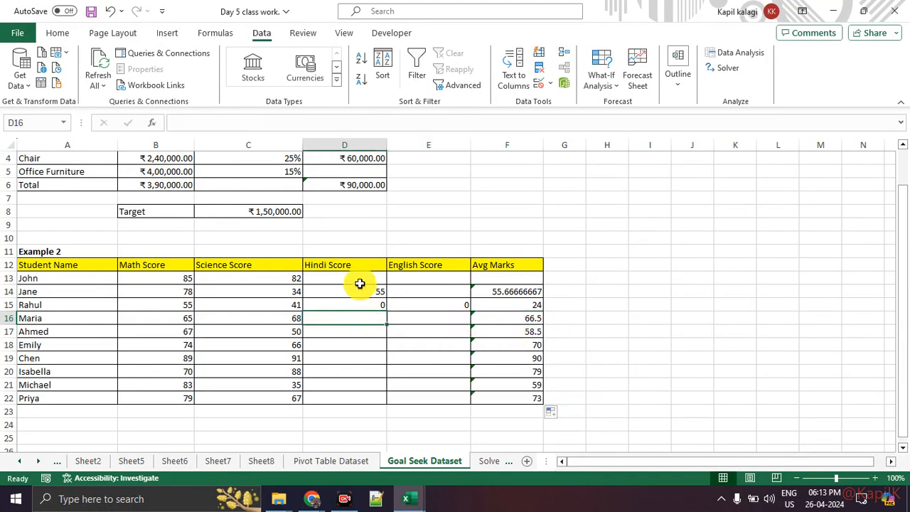
# Step: Clear the Hindi and English scores entered in rows 14 and 15 of Example 2
pyautogui.moveTo(359, 284); pyautogui.dragTo(403, 363)
pyautogui.press('Delete')
pyautogui.click(654, 290)
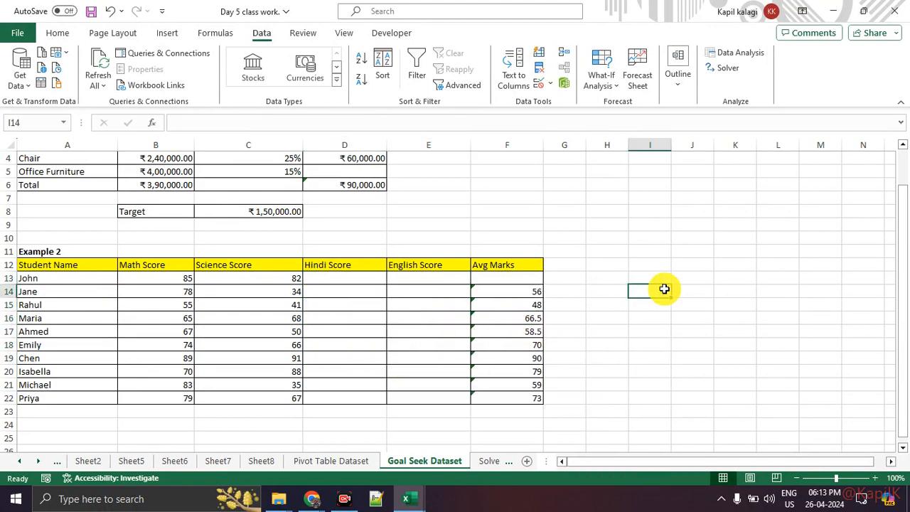
# Step: Enter the formula =AVERAGE(B13:E13) in Avg Marks cell F13 for the first student
pyautogui.click(510, 278)
pyautogui.write('=')
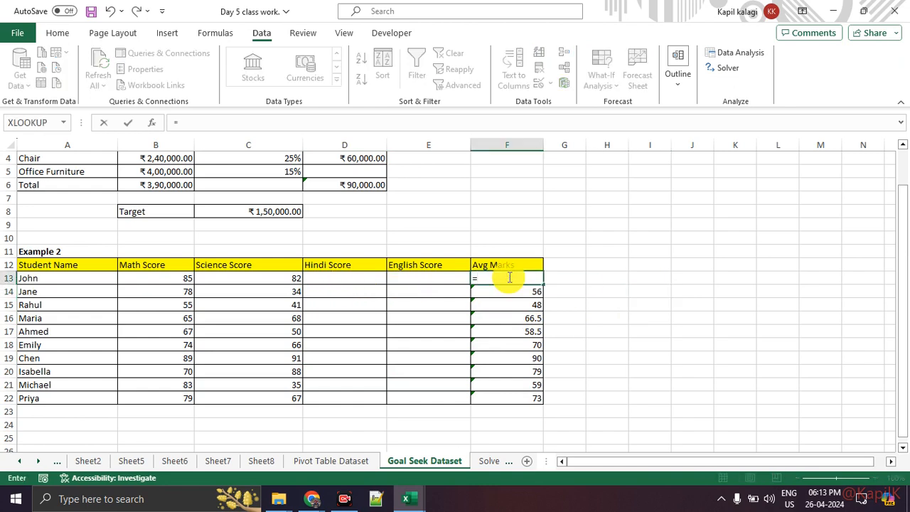
pyautogui.write('ave')
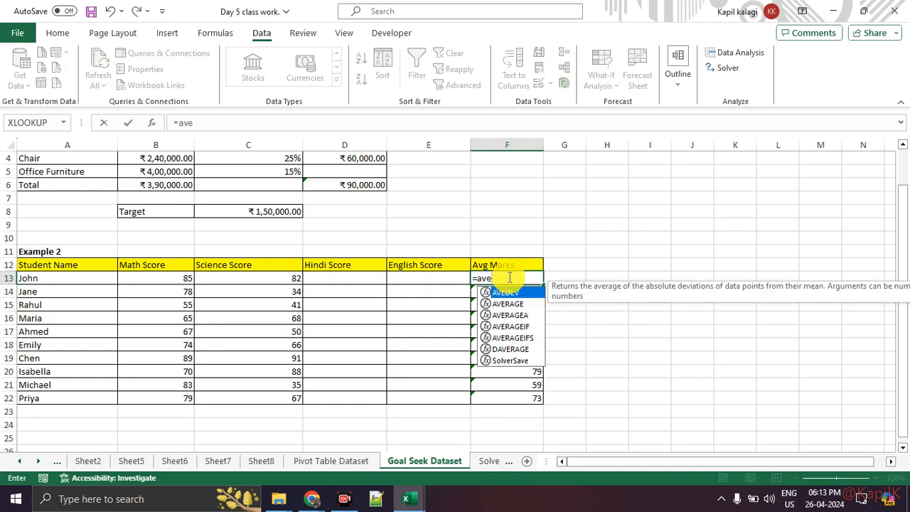
pyautogui.press('Down')
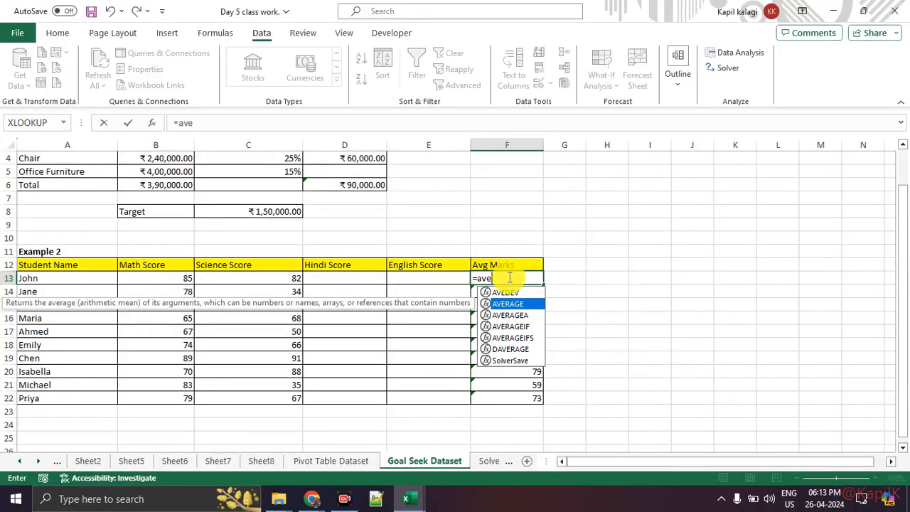
pyautogui.press('Tab')
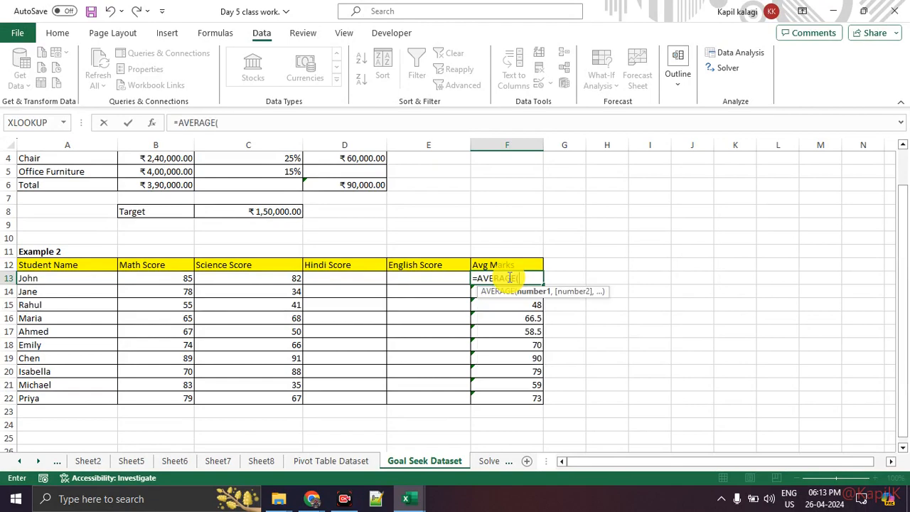
pyautogui.moveTo(162, 277); pyautogui.dragTo(410, 278)
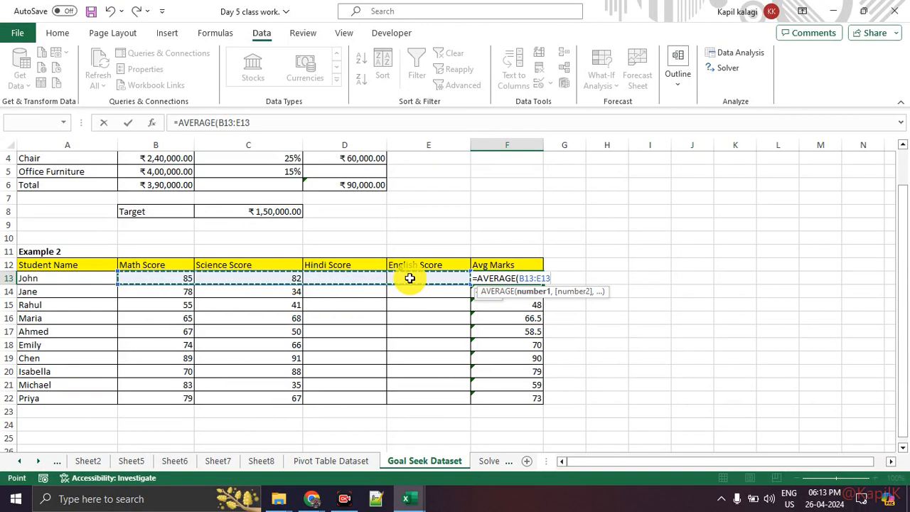
pyautogui.press('Return')
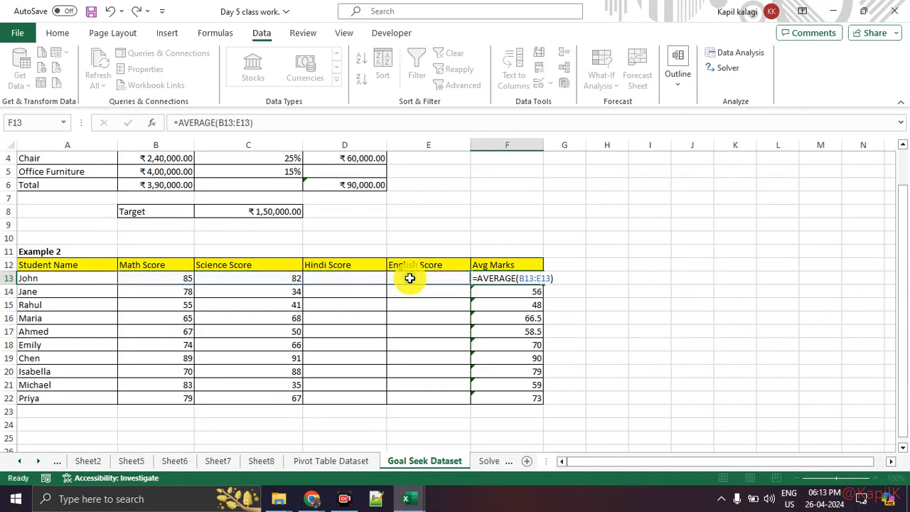
# Step: Enter 67 as the first student's Hindi score in D13 and 50 as the English score in E13
pyautogui.moveTo(149, 278); pyautogui.dragTo(256, 277)
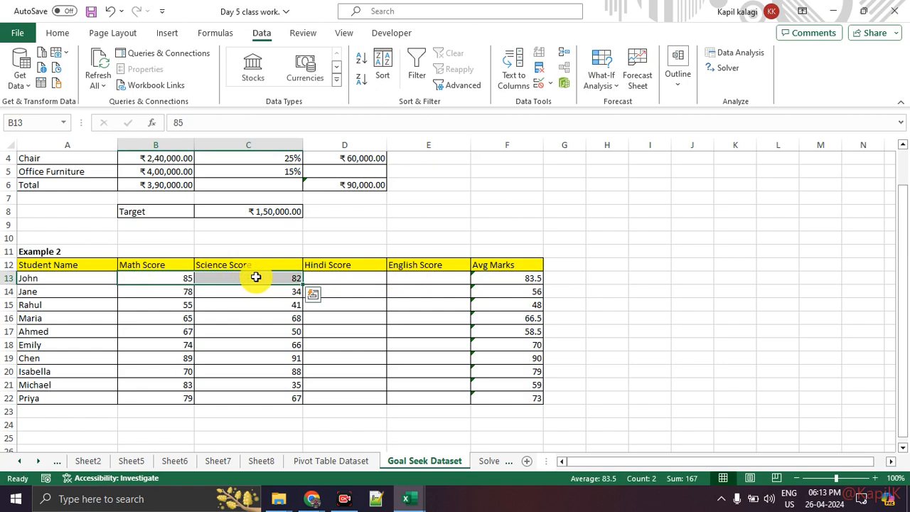
pyautogui.click(331, 278)
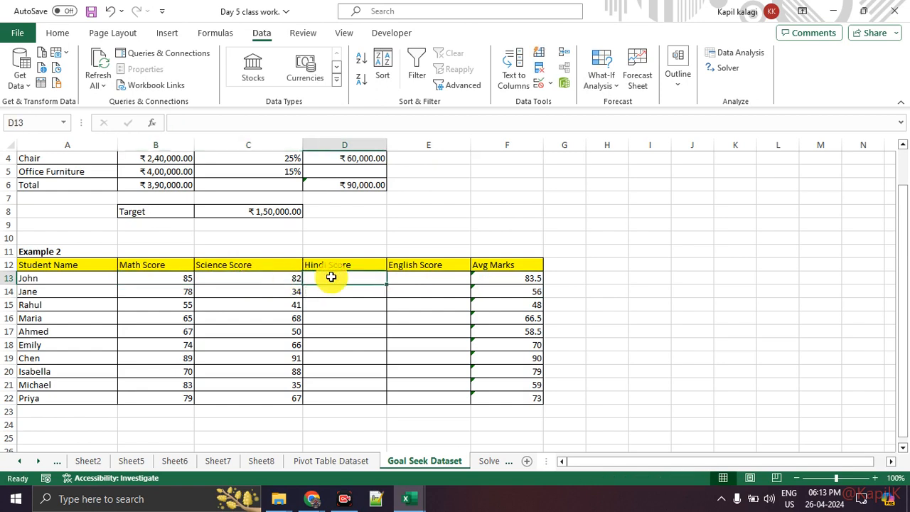
pyautogui.write('67')
pyautogui.press('Return')
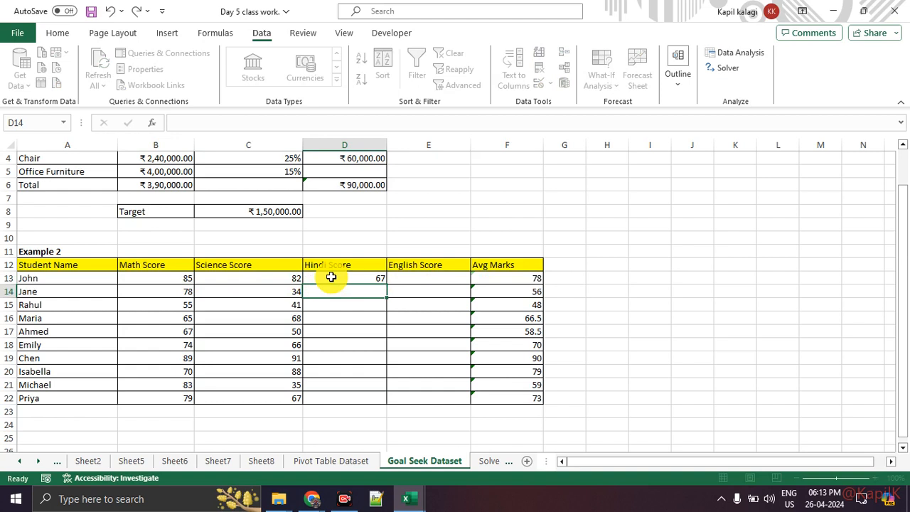
pyautogui.click(452, 281)
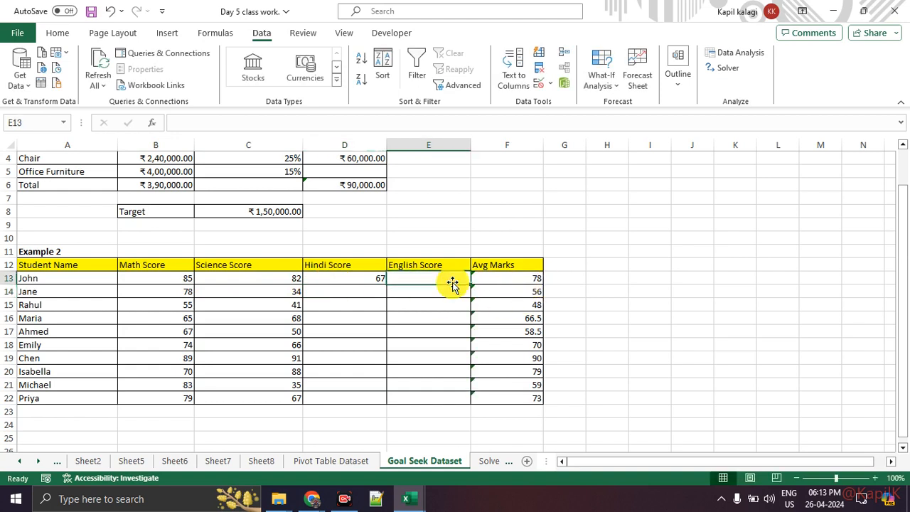
pyautogui.write('50')
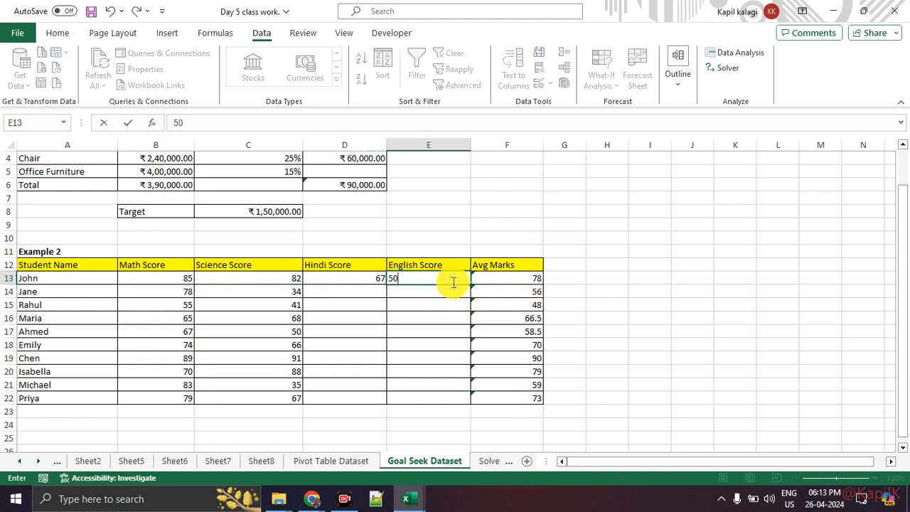
pyautogui.press('Return')
pyautogui.click(723, 316)
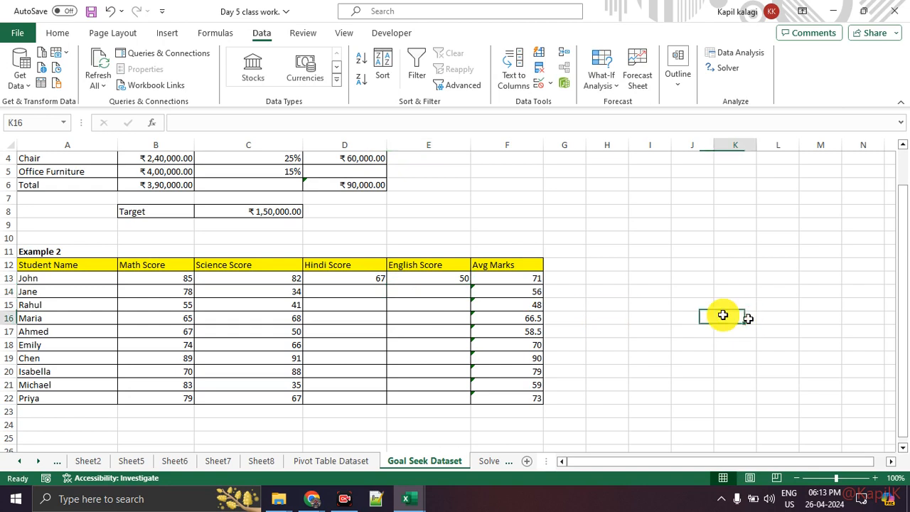
# Step: Examine the average in F13 and compare row 15's filled scores B15:C15, empty scores D15:E15 and average F15
pyautogui.click(524, 277)
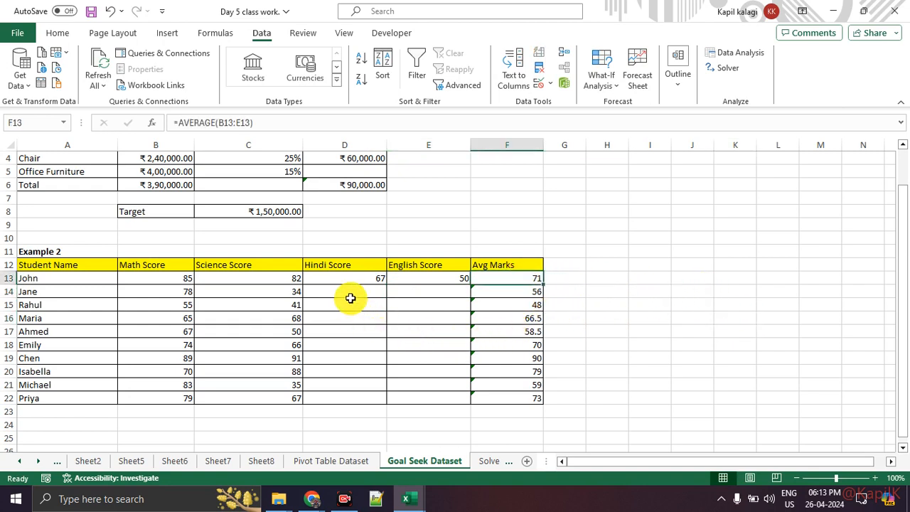
pyautogui.moveTo(355, 297); pyautogui.dragTo(410, 308)
pyautogui.click(608, 309)
pyautogui.moveTo(70, 303); pyautogui.dragTo(523, 300)
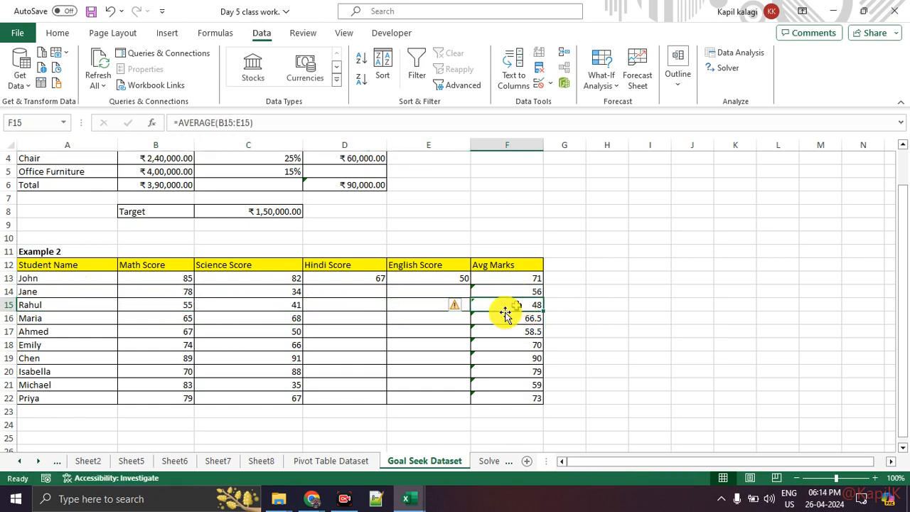
pyautogui.moveTo(181, 307); pyautogui.dragTo(246, 309)
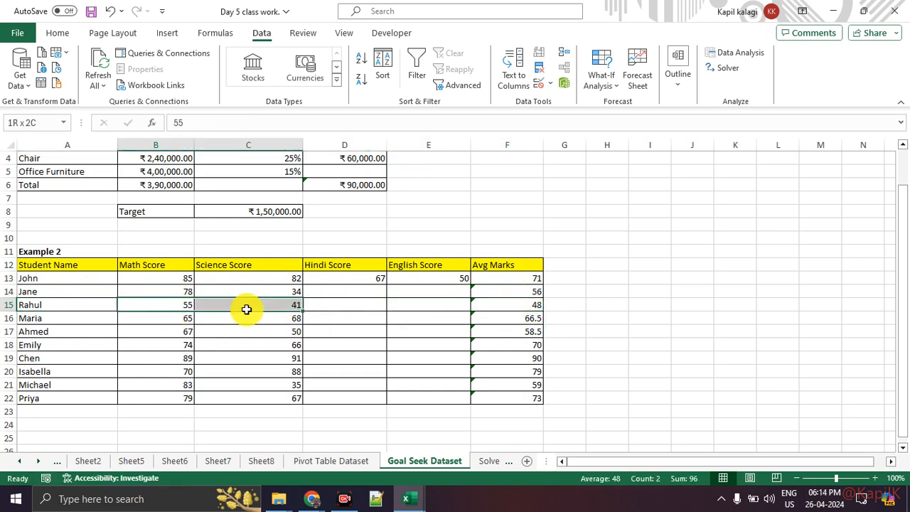
pyautogui.moveTo(344, 305); pyautogui.dragTo(453, 304)
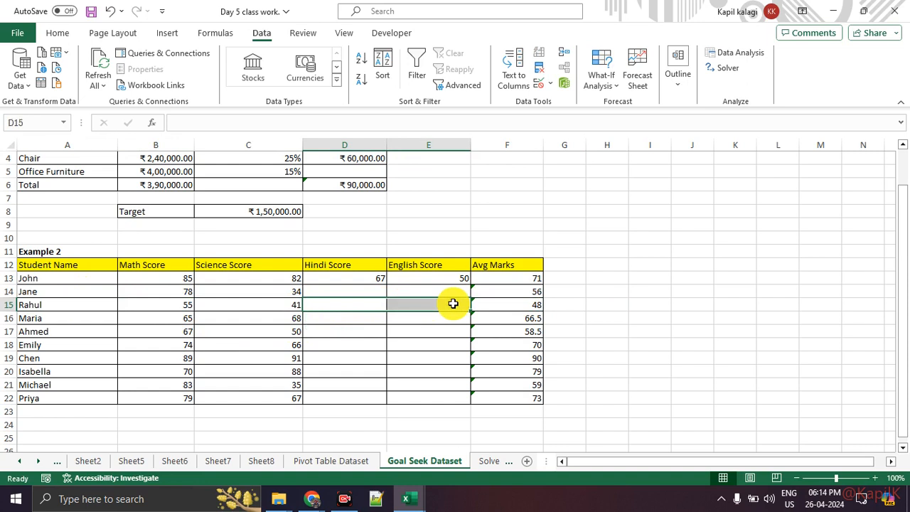
pyautogui.click(498, 304)
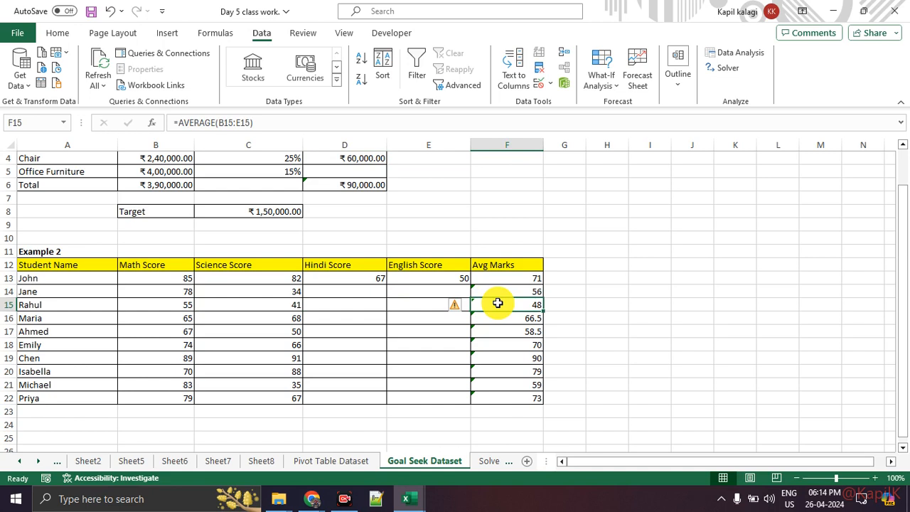
pyautogui.moveTo(384, 304); pyautogui.dragTo(421, 311)
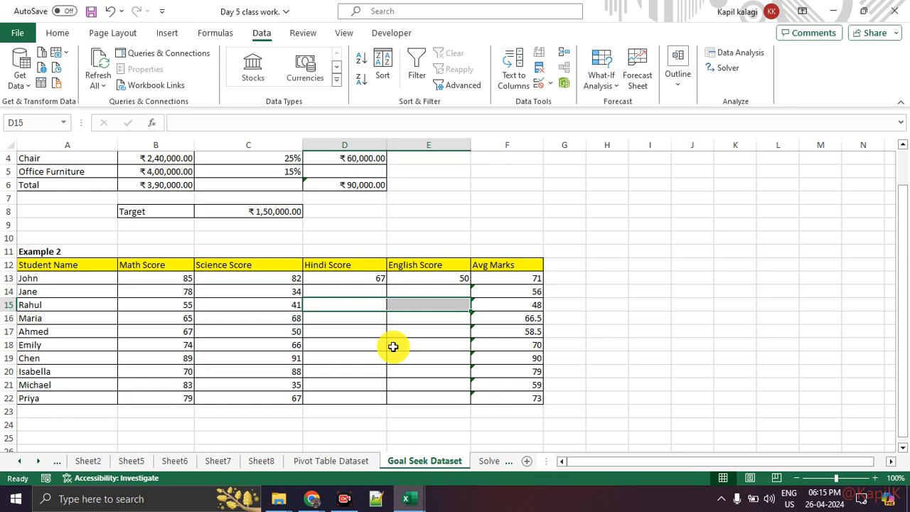
# Step: Switch to the Google Meet call, admit the waiting participant, and return to the Day 5 class work workbook in Excel
pyautogui.hotkey('alt', 'Tab')
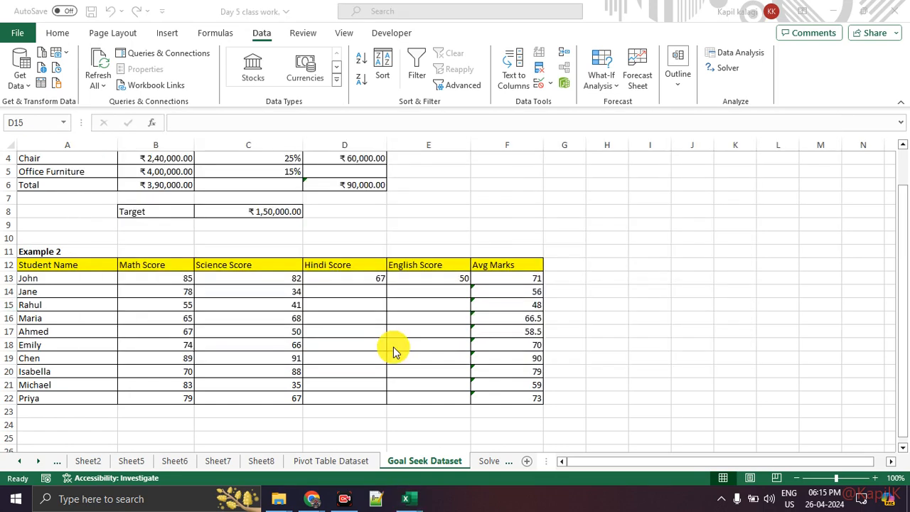
pyautogui.moveTo(305, 496)
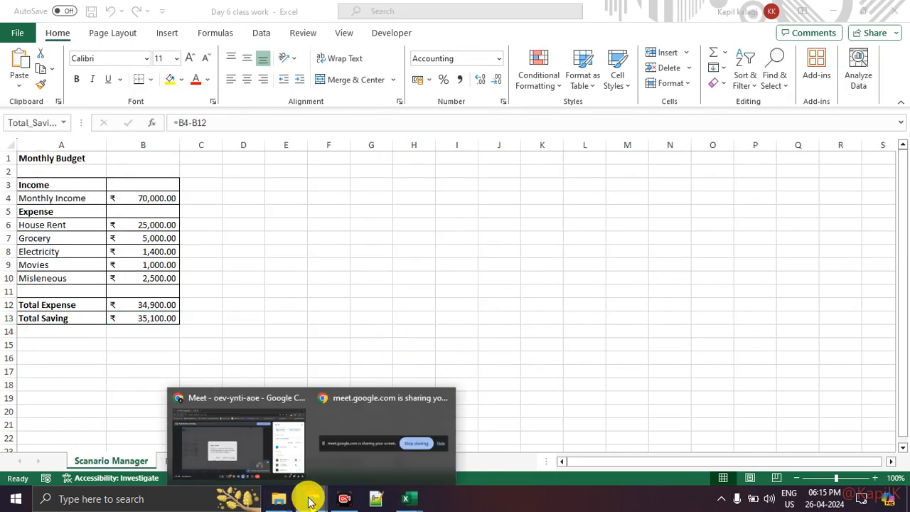
pyautogui.click(261, 454)
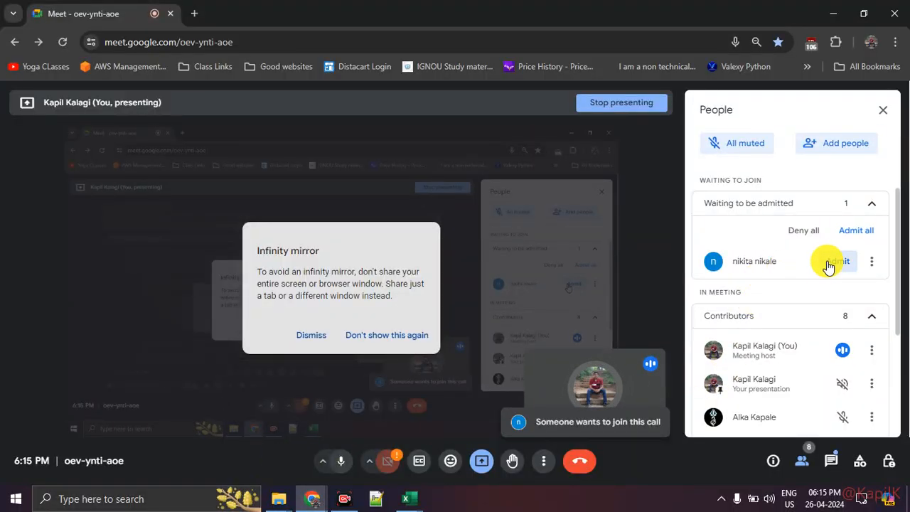
pyautogui.click(827, 263)
pyautogui.hotkey('alt', 'Tab')
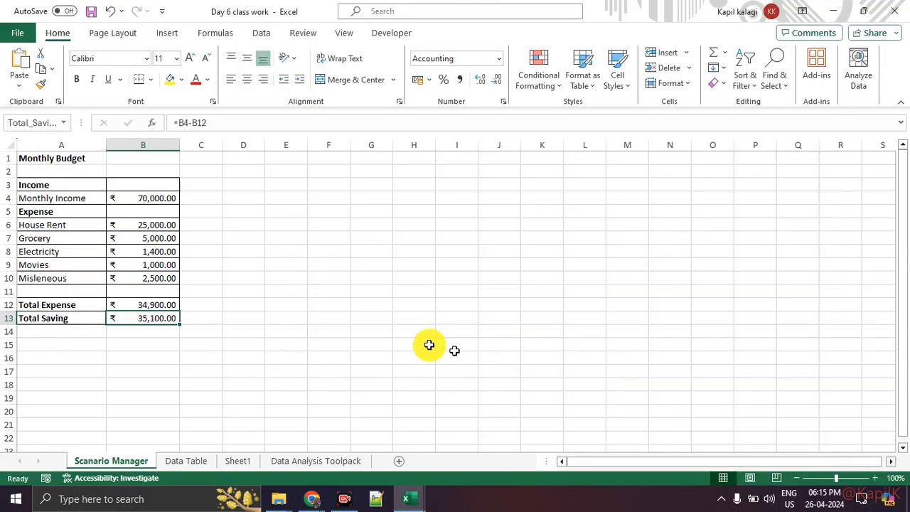
pyautogui.moveTo(404, 493)
pyautogui.click(379, 467)
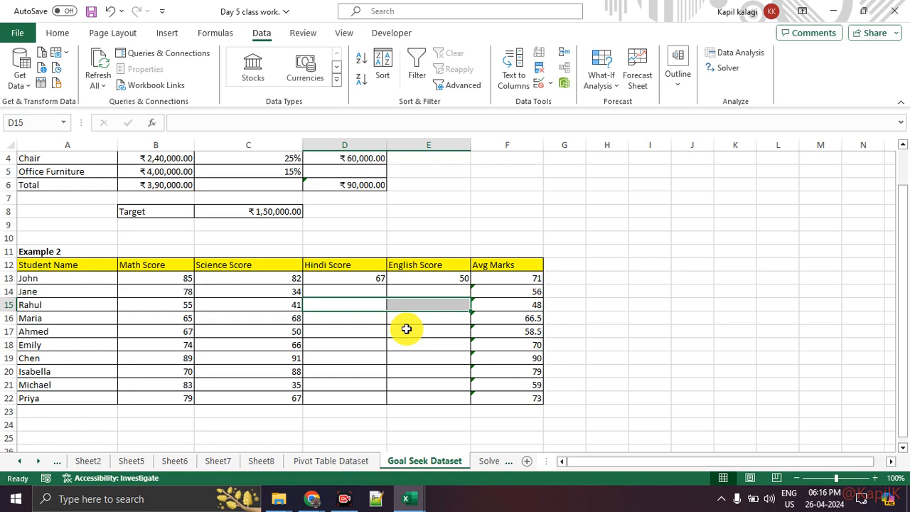
# Step: Start a Goal Seek with the third student's average in F15 as the set cell
pyautogui.click(599, 78)
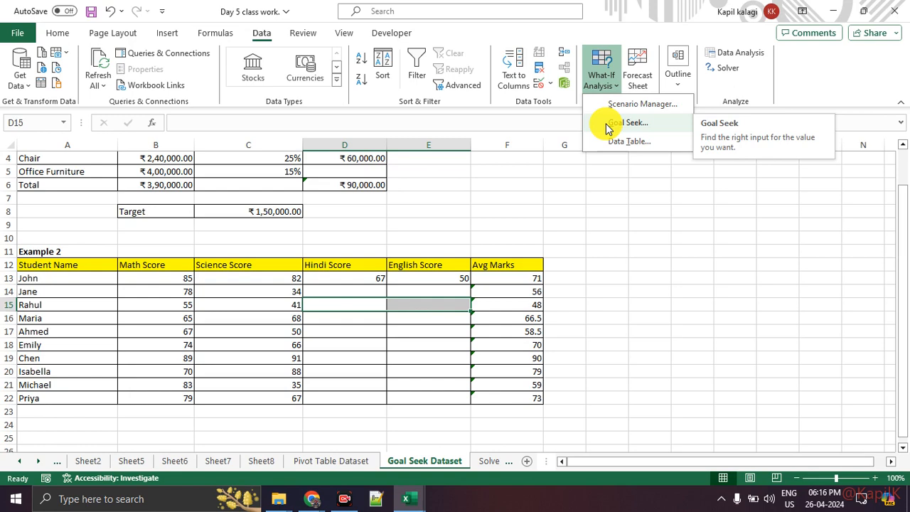
pyautogui.click(608, 126)
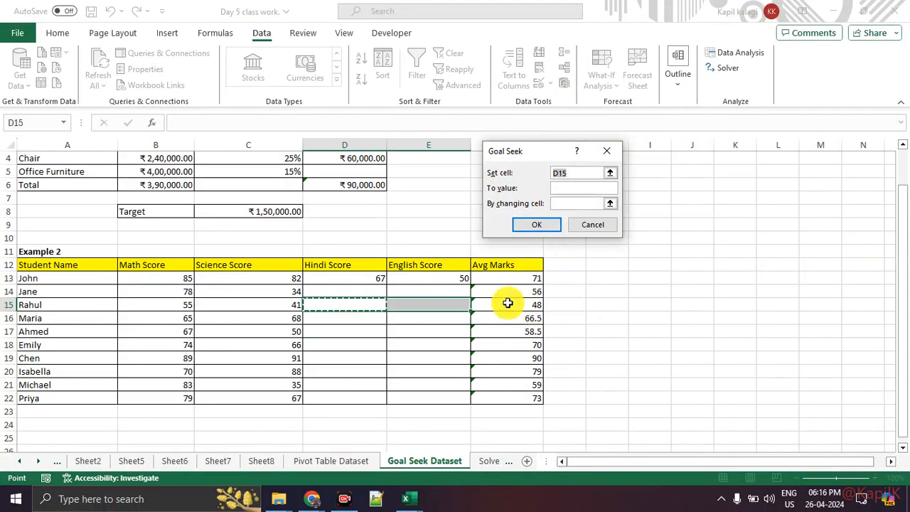
pyautogui.click(508, 304)
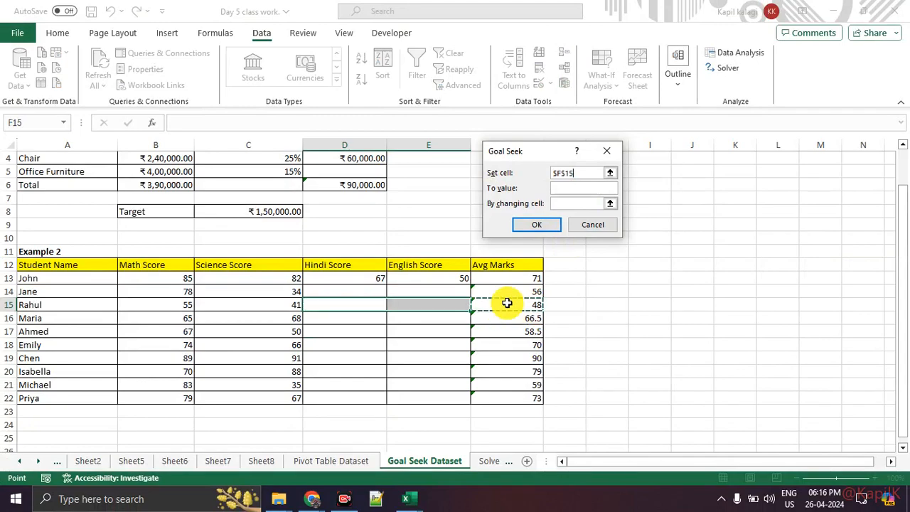
pyautogui.click(580, 188)
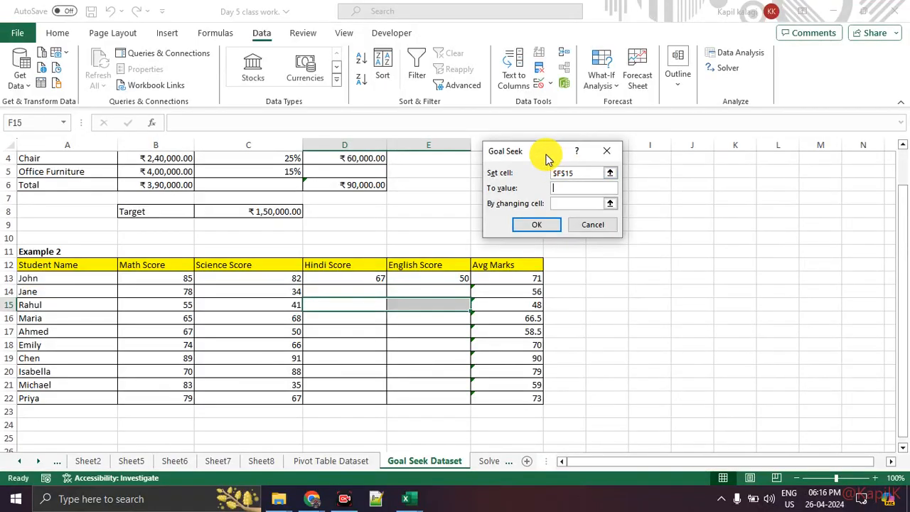
pyautogui.moveTo(503, 117); pyautogui.dragTo(776, 117)
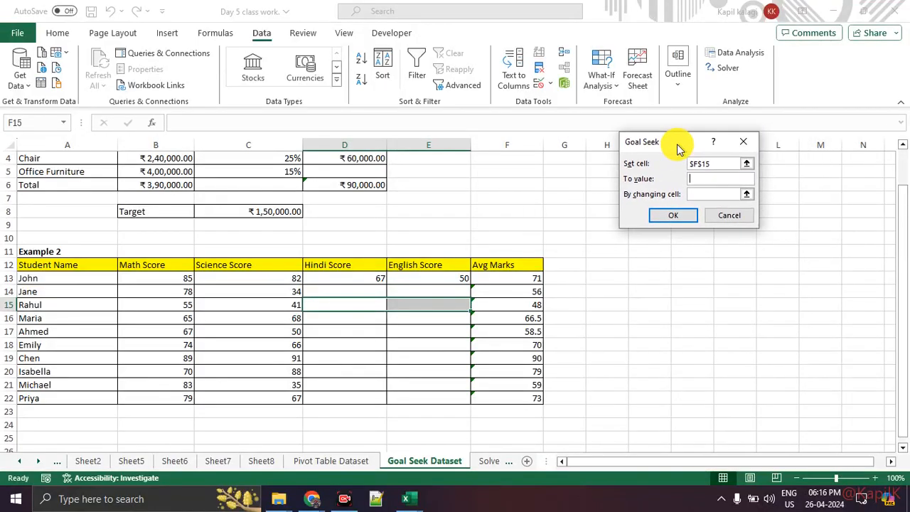
pyautogui.click(746, 163)
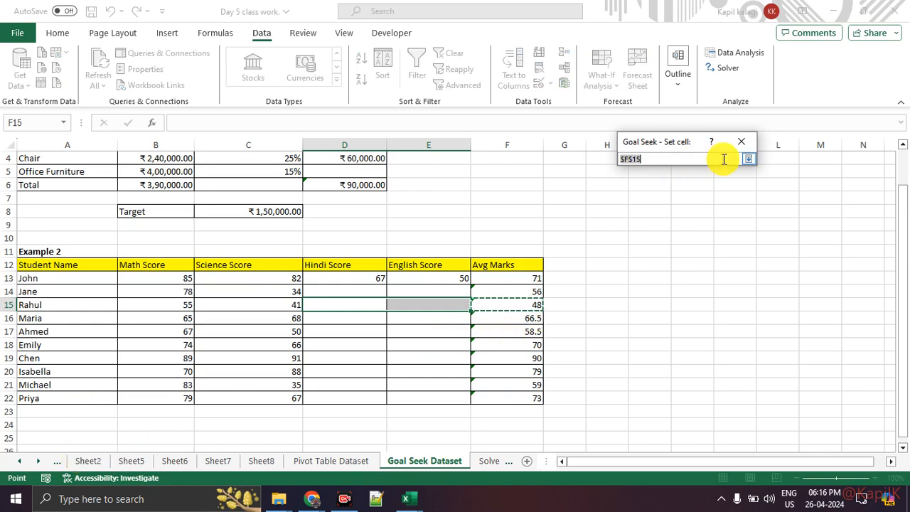
pyautogui.click(749, 160)
# Step: Try to run Goal Seek to value 60 by changing the two cells D15:E15, and close it
pyautogui.click(700, 181)
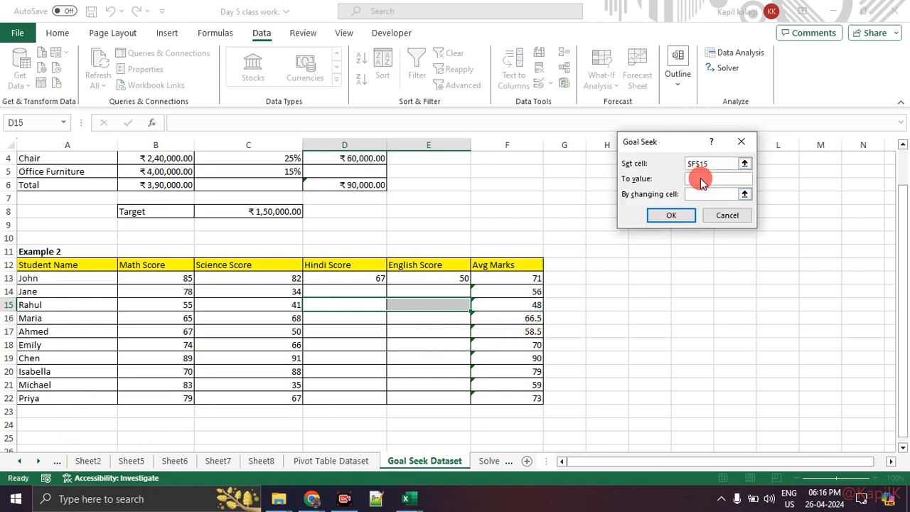
pyautogui.write('60')
pyautogui.click(708, 196)
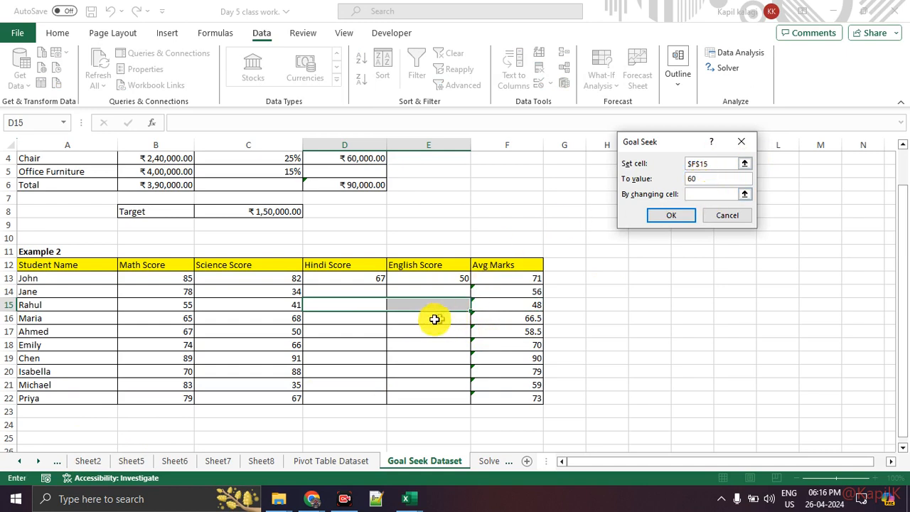
pyautogui.moveTo(355, 306); pyautogui.dragTo(415, 304)
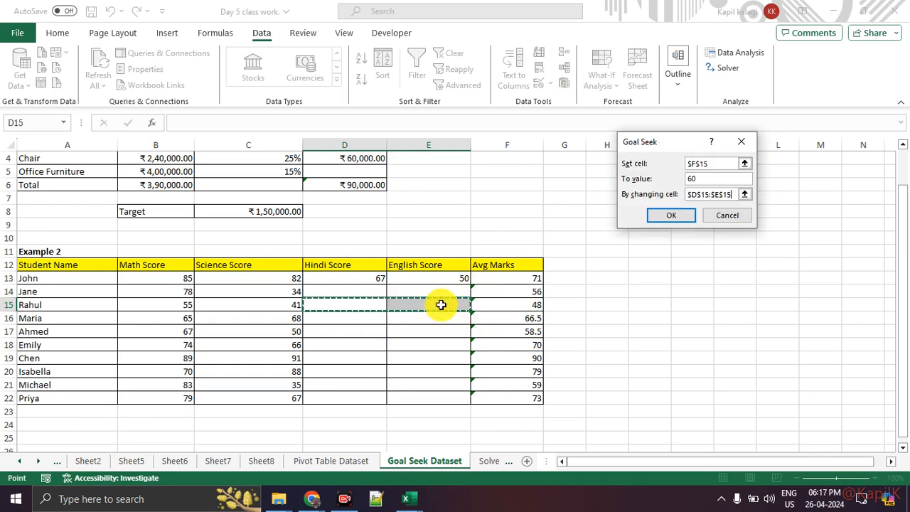
pyautogui.click(677, 217)
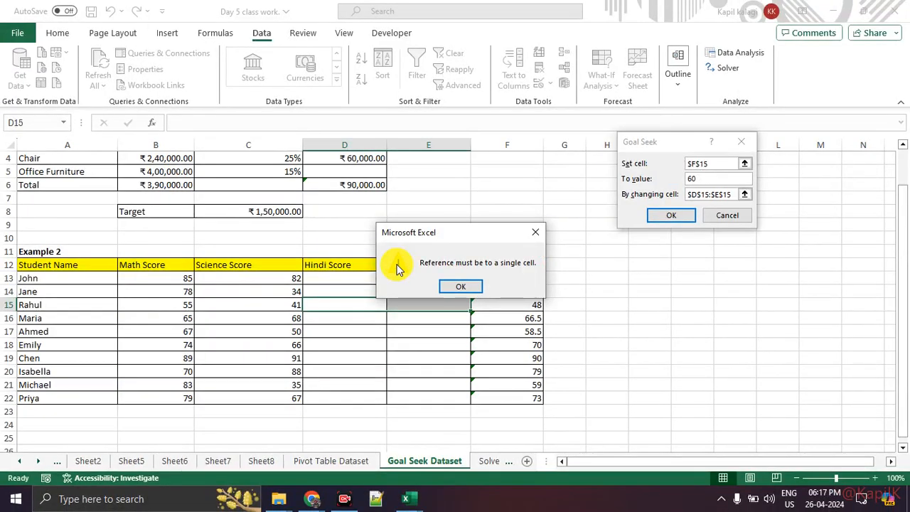
pyautogui.click(461, 284)
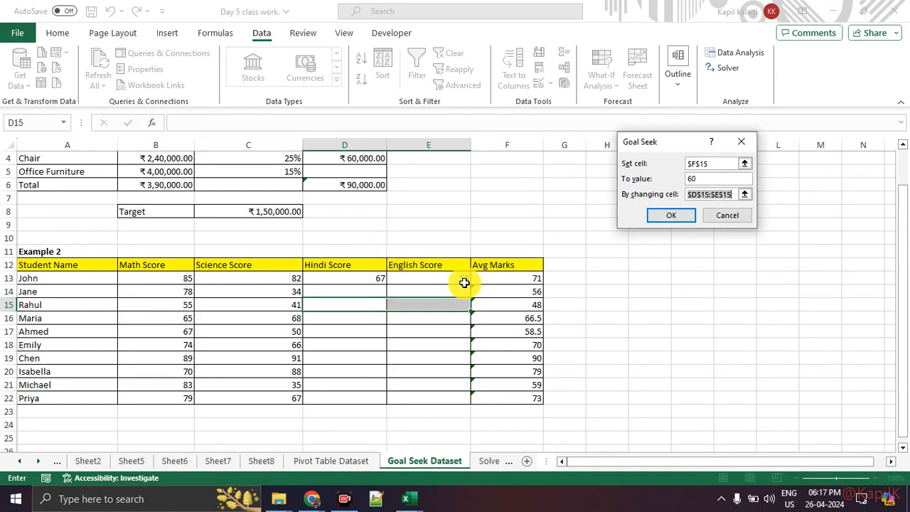
pyautogui.click(742, 140)
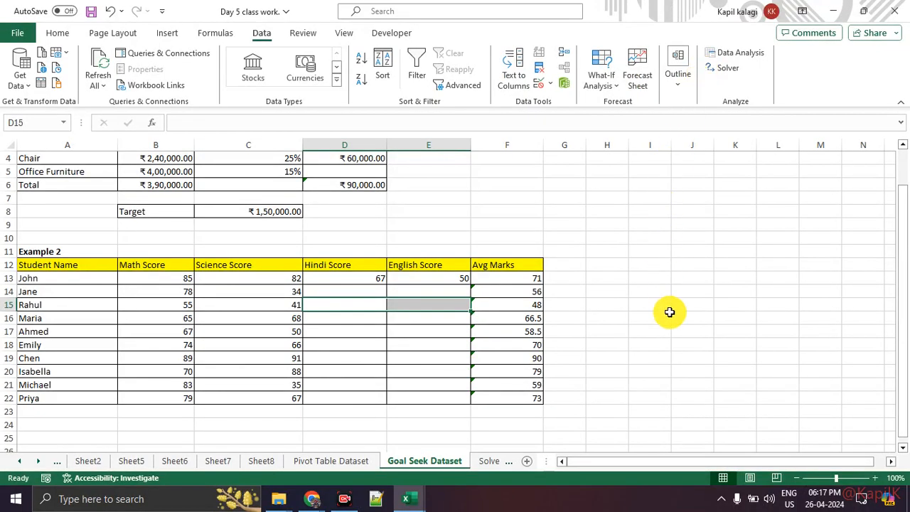
# Step: Open Solver with the average in F15 as the objective and a target value of 60
pyautogui.click(667, 317)
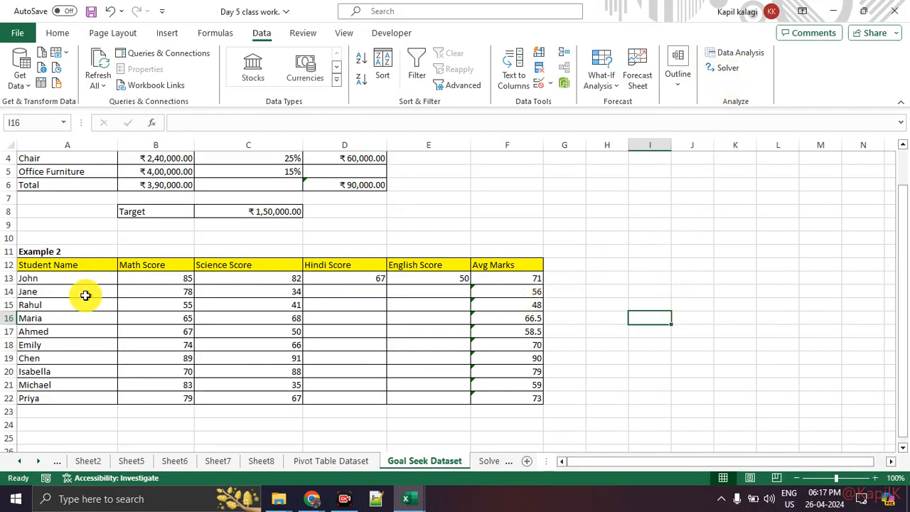
pyautogui.moveTo(65, 305); pyautogui.dragTo(484, 301)
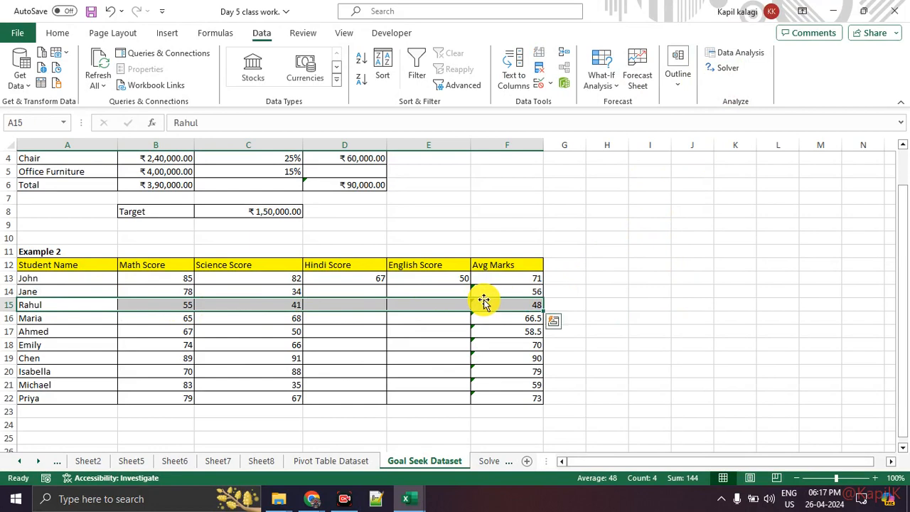
pyautogui.click(500, 305)
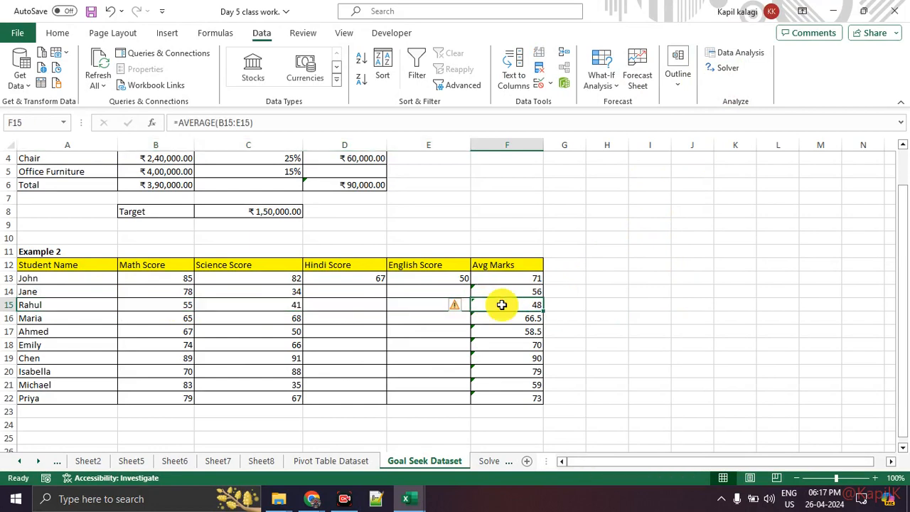
pyautogui.click(736, 69)
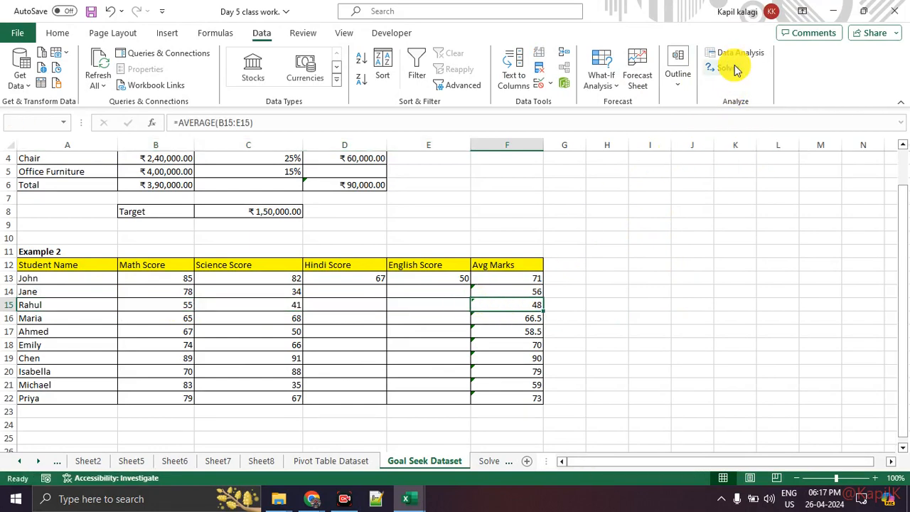
pyautogui.moveTo(635, 24); pyautogui.dragTo(366, 78)
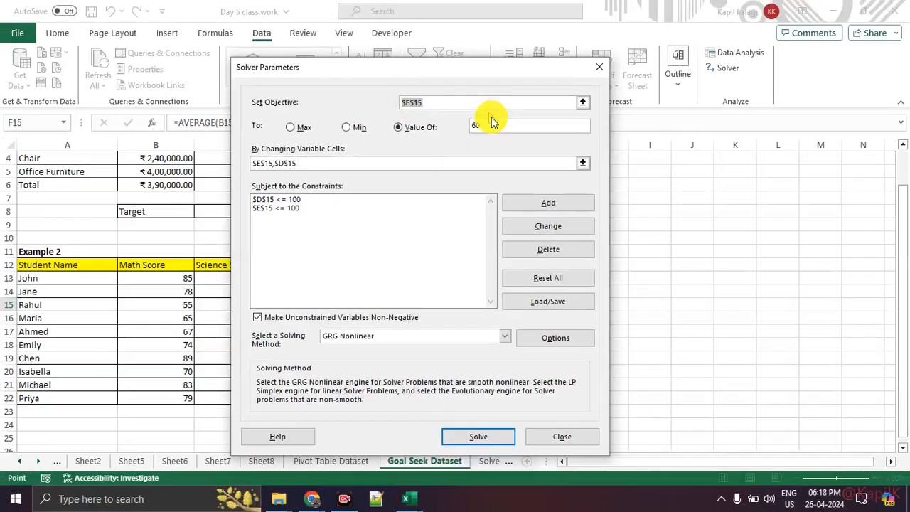
pyautogui.click(530, 146)
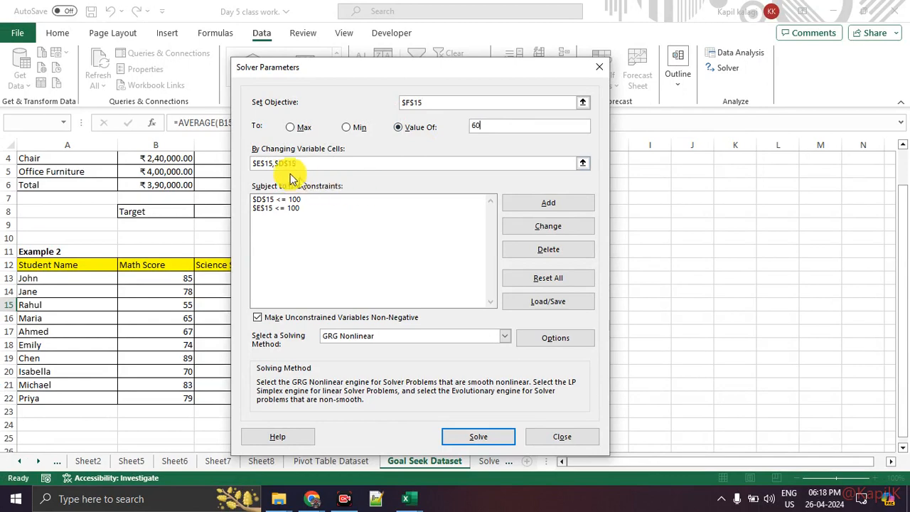
# Step: Replace Solver's changing variable cells with the Hindi and English score cells $D$15,$E$15
pyautogui.moveTo(297, 163); pyautogui.dragTo(218, 157)
pyautogui.press('Delete')
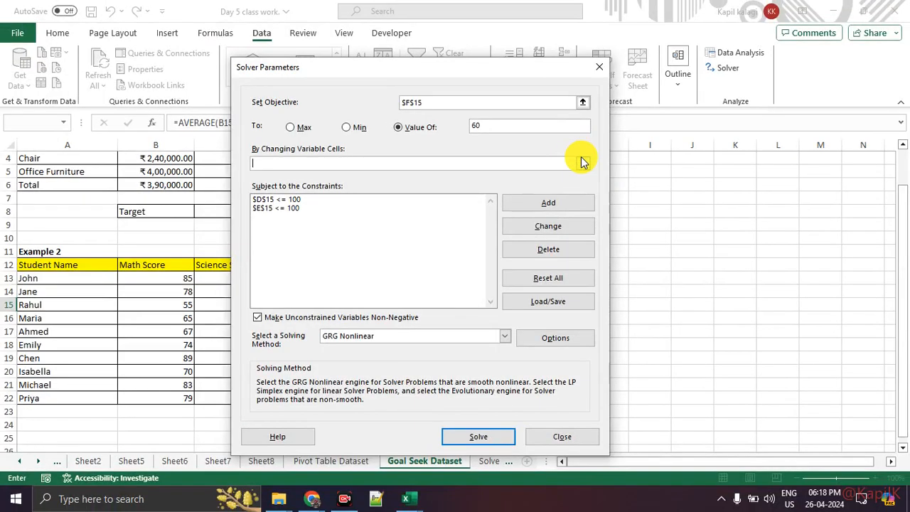
pyautogui.click(583, 163)
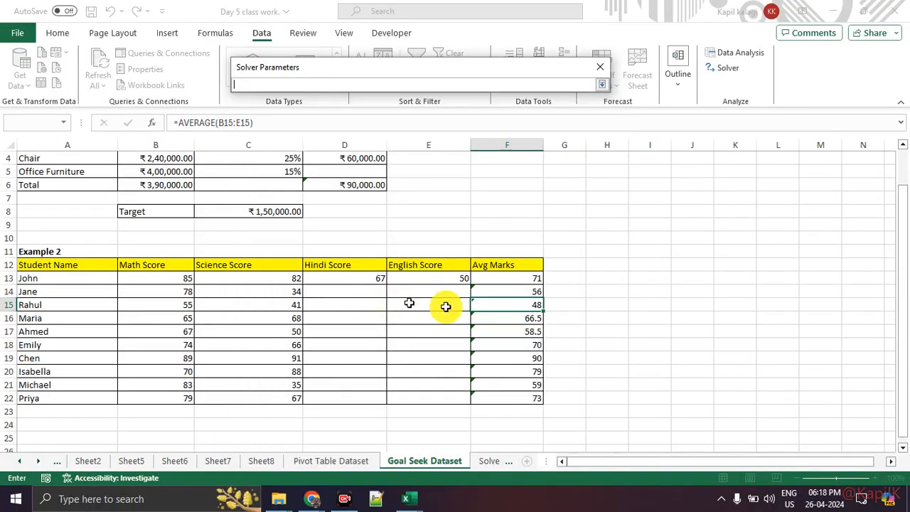
pyautogui.click(358, 305)
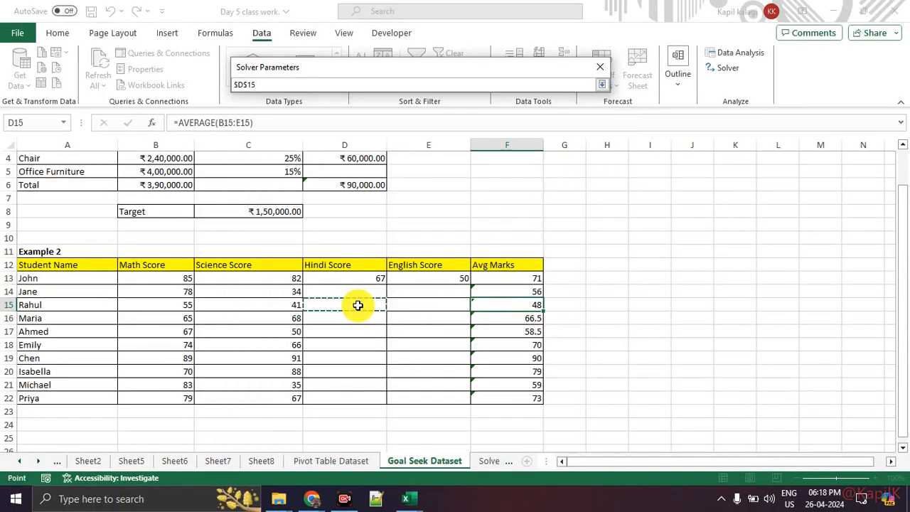
pyautogui.click(260, 85)
pyautogui.write(',')
pyautogui.click(431, 305)
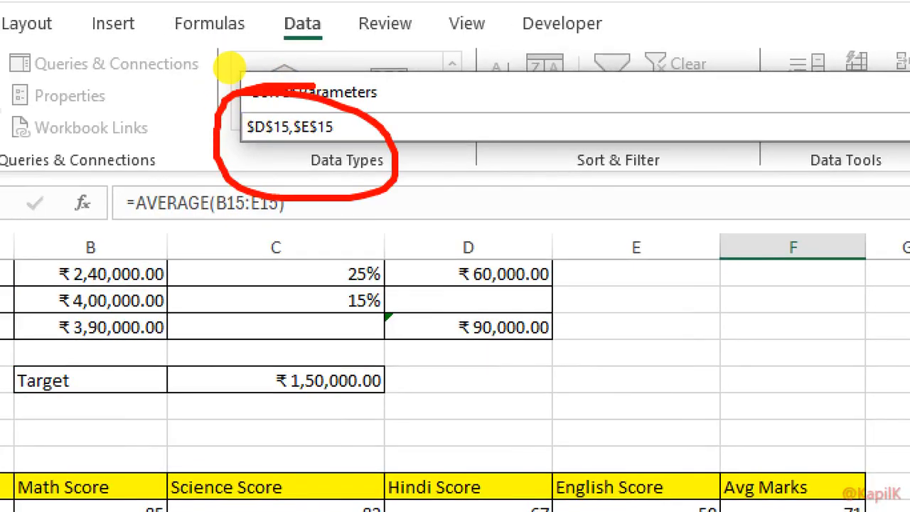
pyautogui.press('Return')
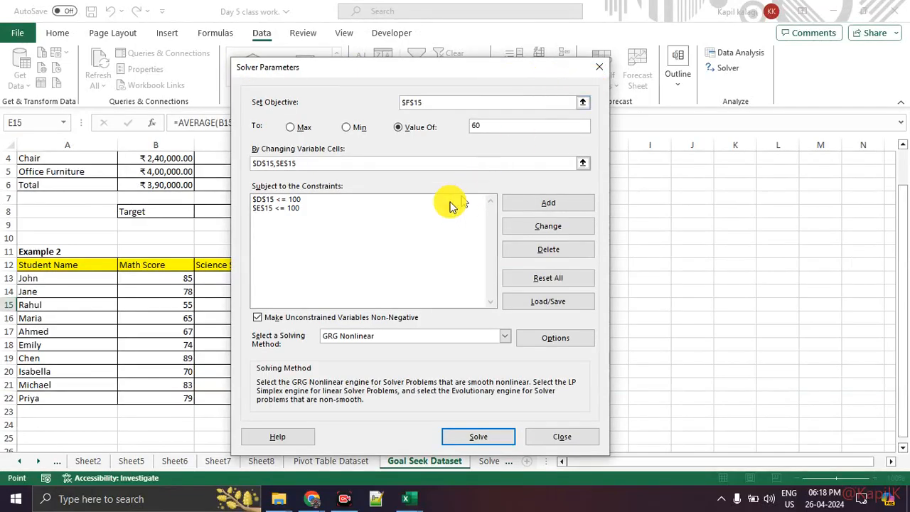
# Step: Delete the constraints $D$15 <= 100 and $E$15 <= 100 from the Solver parameters
pyautogui.click(321, 202)
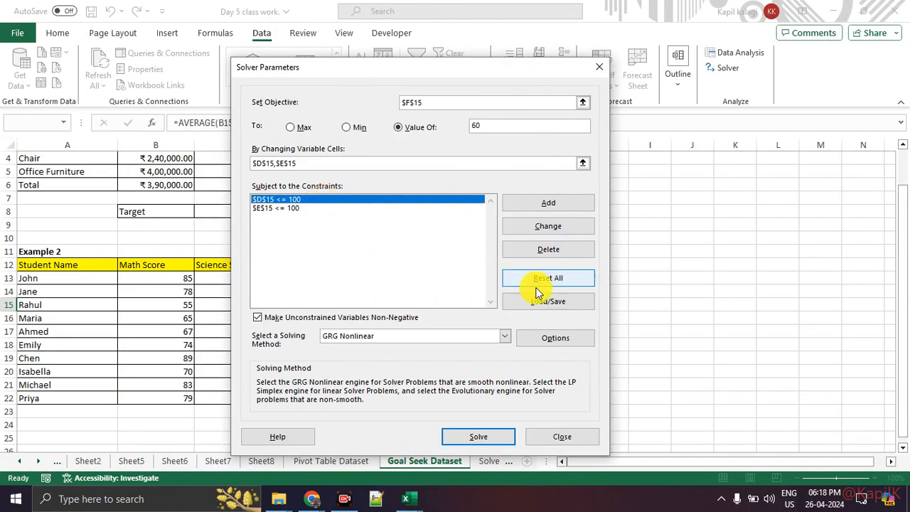
pyautogui.click(562, 250)
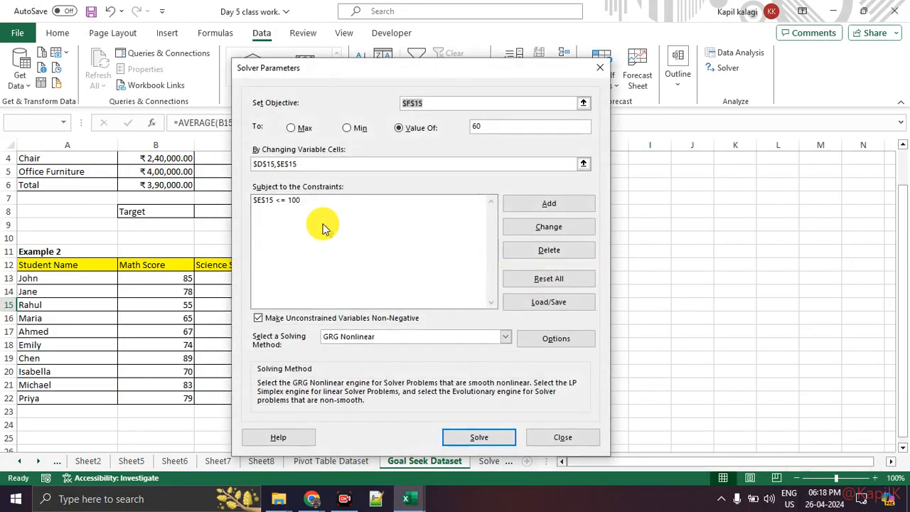
pyautogui.click(300, 202)
pyautogui.click(561, 251)
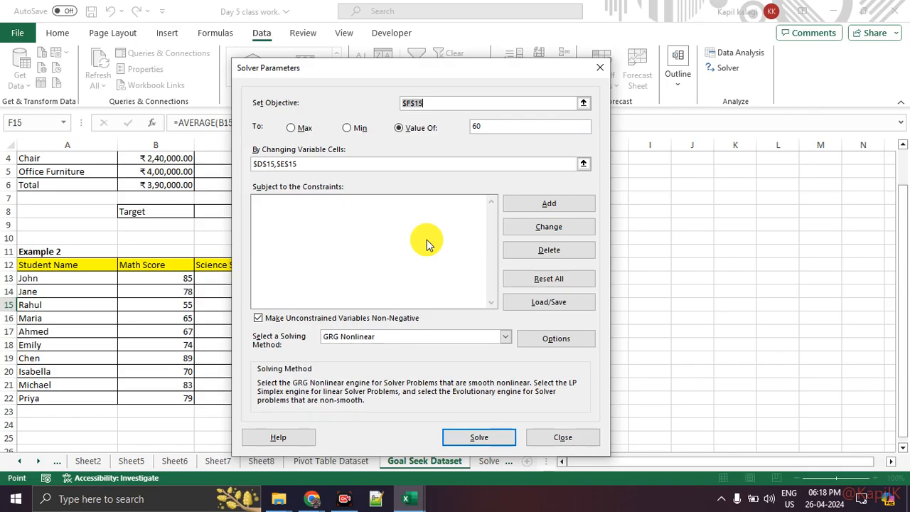
pyautogui.hotkey('ctrl', '1')
pyautogui.click(294, 189)
pyautogui.moveTo(201, 206)
pyautogui.mouseDown()
pyautogui.moveTo(263, 158)
pyautogui.moveTo(300, 209)
pyautogui.mouseUp()
pyautogui.press('Escape')
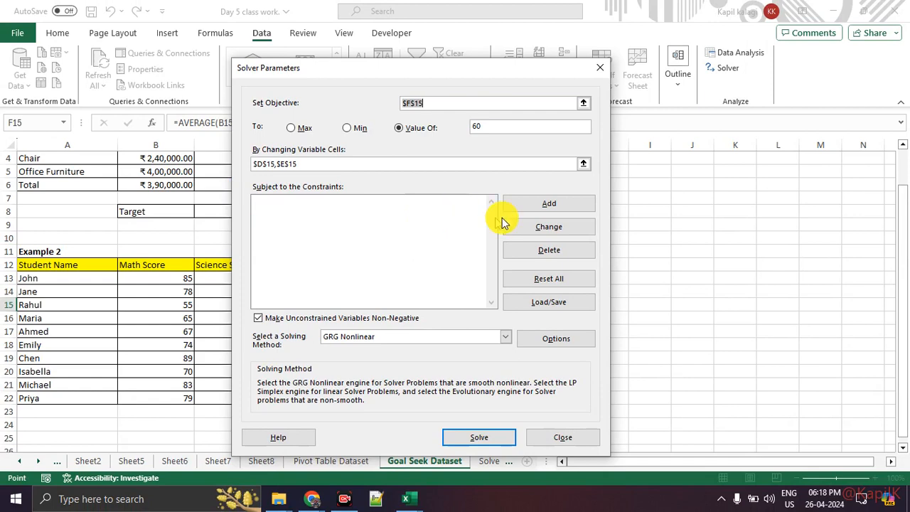
pyautogui.hotkey('ctrl', '1')
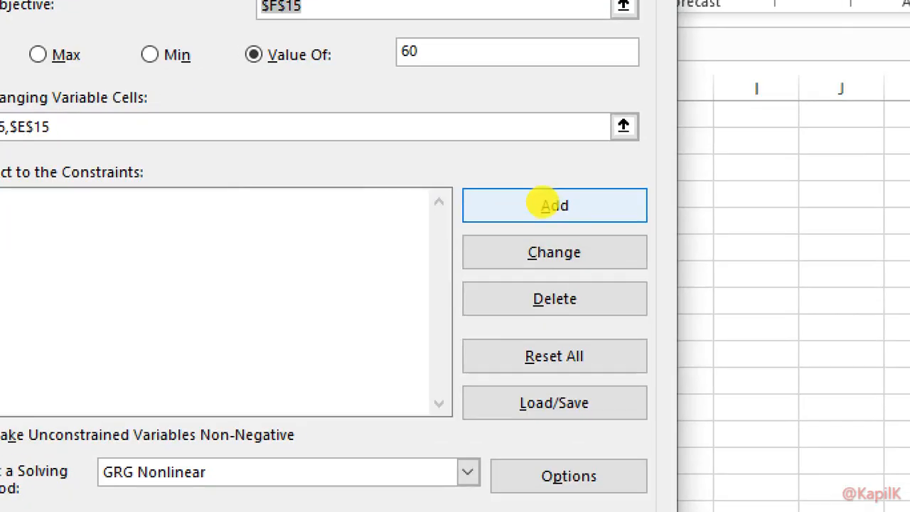
pyautogui.click(542, 203)
pyautogui.moveTo(576, 193)
pyautogui.mouseDown()
pyautogui.moveTo(587, 209)
pyautogui.moveTo(562, 200)
pyautogui.mouseUp()
pyautogui.press('Escape')
# Step: Add a Solver constraint limiting the Hindi score cell $D$15 to <= 100
pyautogui.click(558, 204)
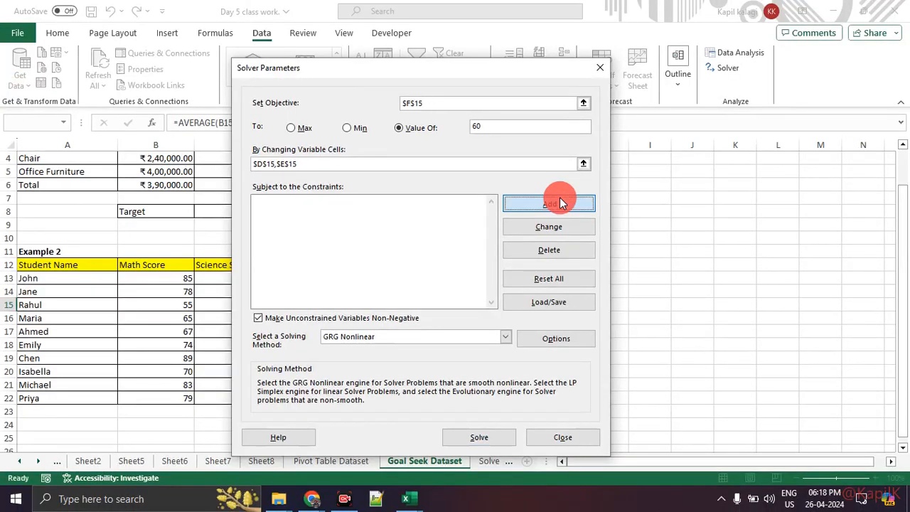
pyautogui.moveTo(421, 222); pyautogui.dragTo(484, 145)
pyautogui.click(360, 308)
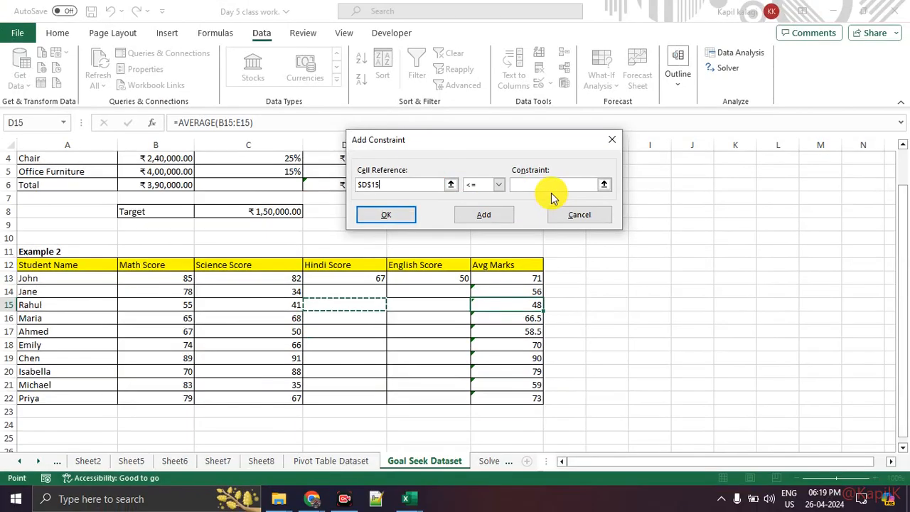
pyautogui.click(549, 189)
pyautogui.write('100')
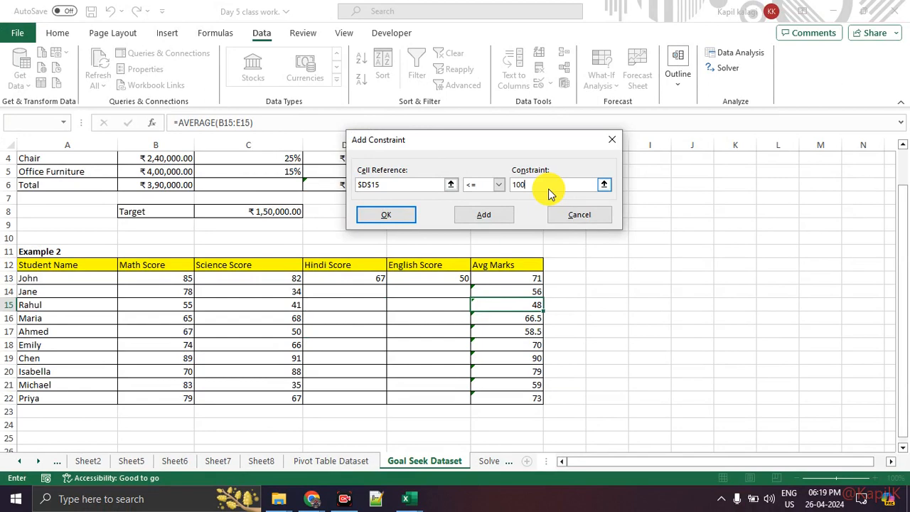
pyautogui.click(395, 219)
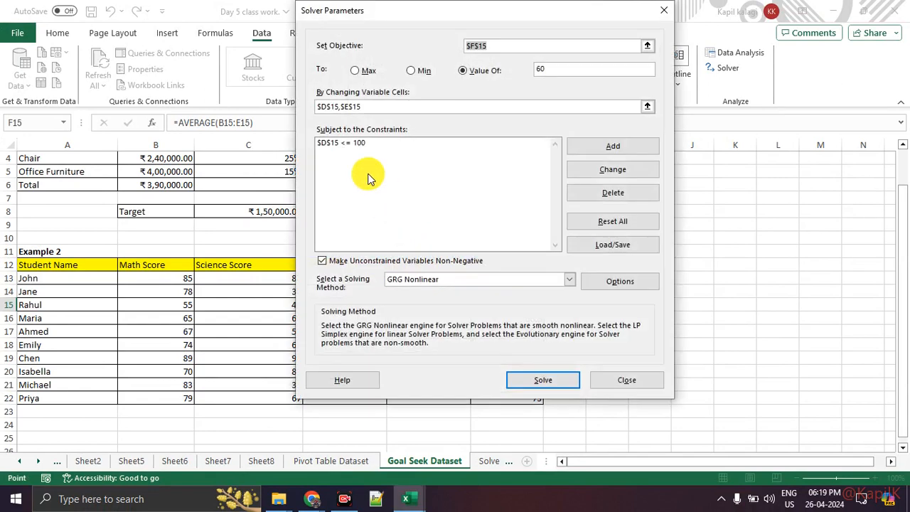
# Step: Add a second Solver constraint limiting the English score cell $E$15 to <= 100
pyautogui.hotkey('ctrl', '1')
pyautogui.moveTo(315, 151); pyautogui.dragTo(296, 140)
pyautogui.press('Escape')
pyautogui.click(583, 146)
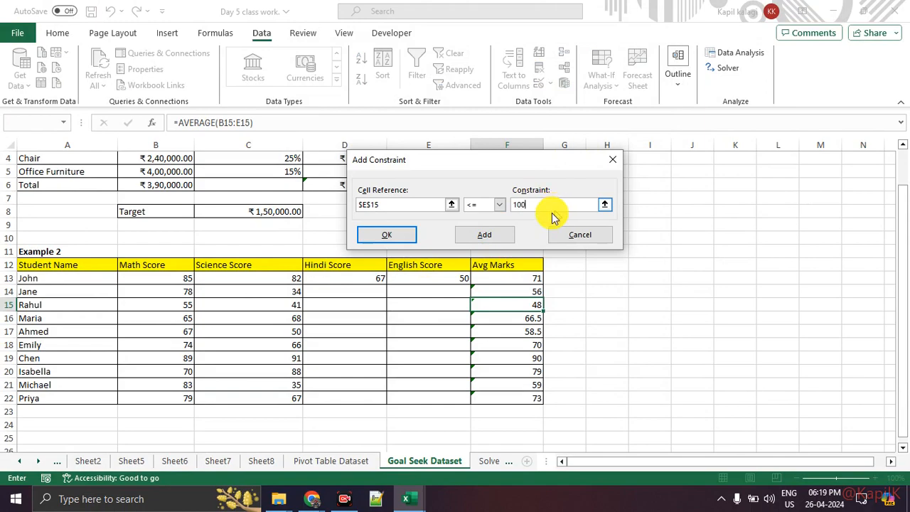
pyautogui.click(398, 242)
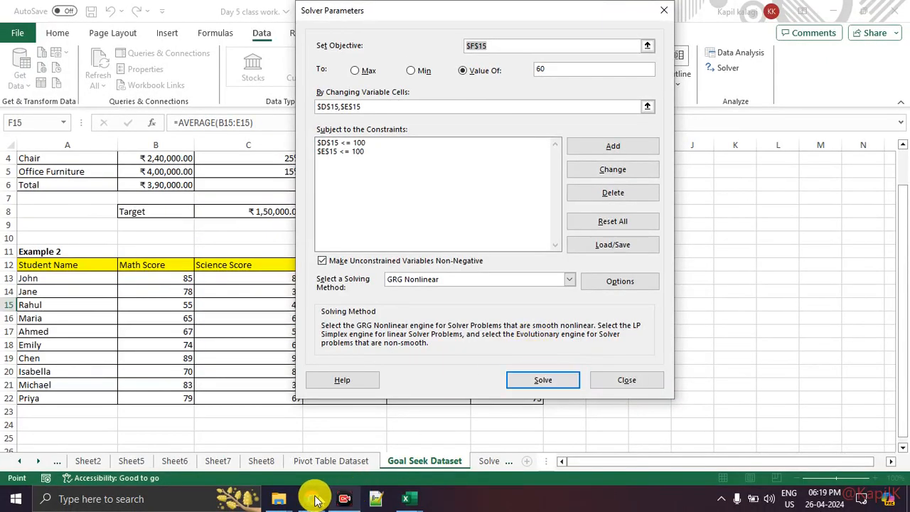
# Step: Switch to the Google Meet call to admit the waiting participant, and return to the Day 5 class work workbook in Excel
pyautogui.moveTo(312, 499)
pyautogui.click(244, 448)
pyautogui.click(832, 261)
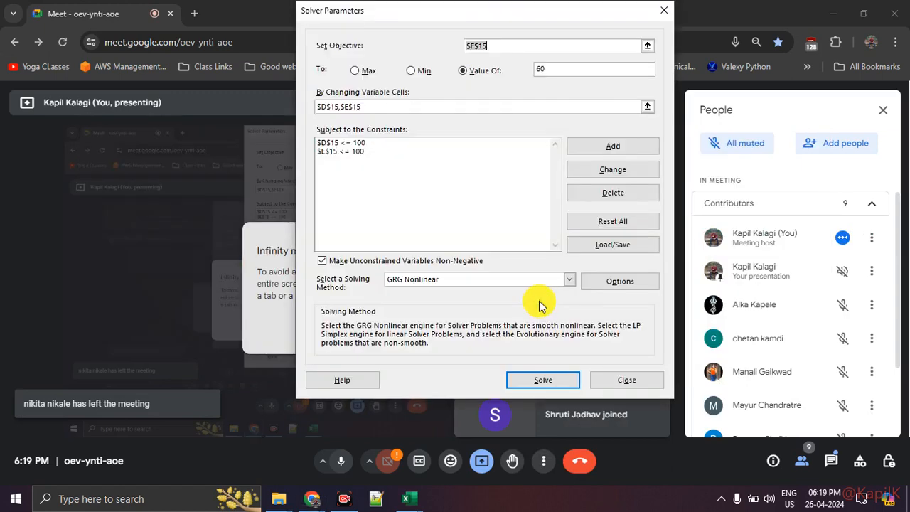
pyautogui.moveTo(410, 502)
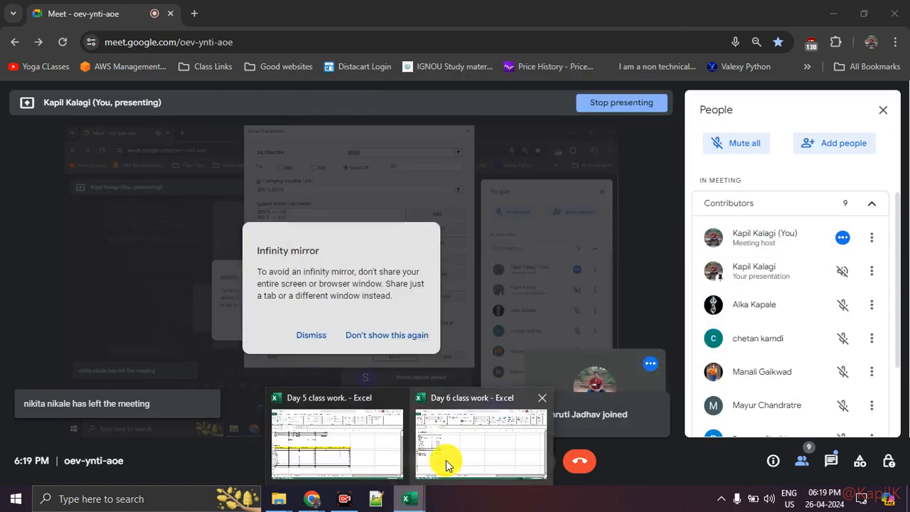
pyautogui.click(352, 435)
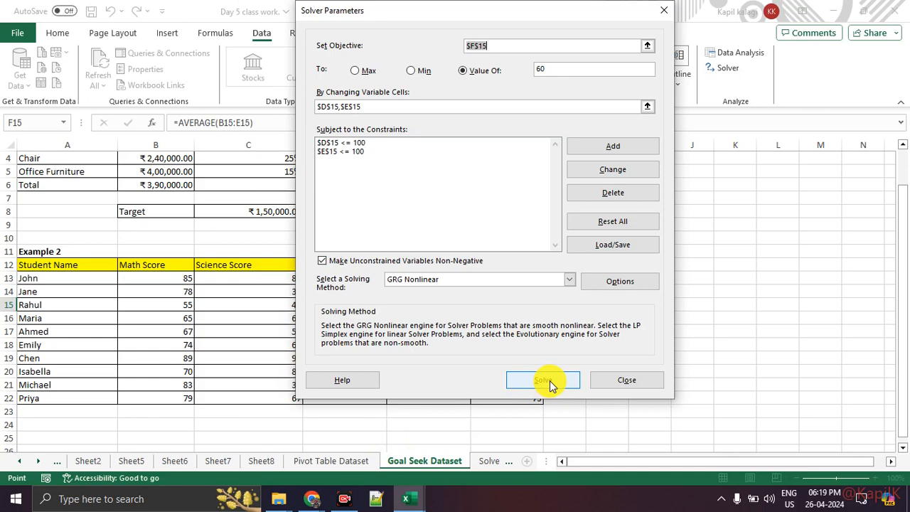
# Step: Run Solver, then review the solved Hindi, English and average values in row 15 and the options for keeping or restoring values
pyautogui.click(545, 381)
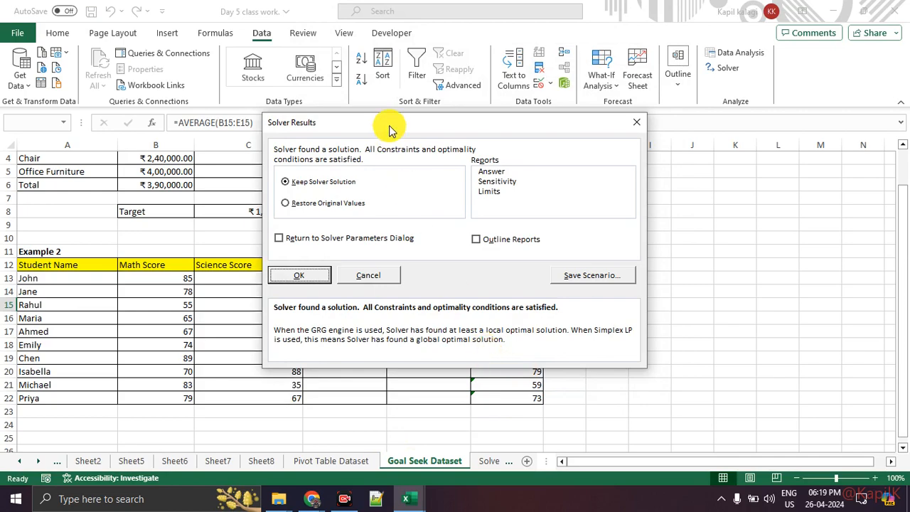
pyautogui.moveTo(395, 130); pyautogui.dragTo(685, 158)
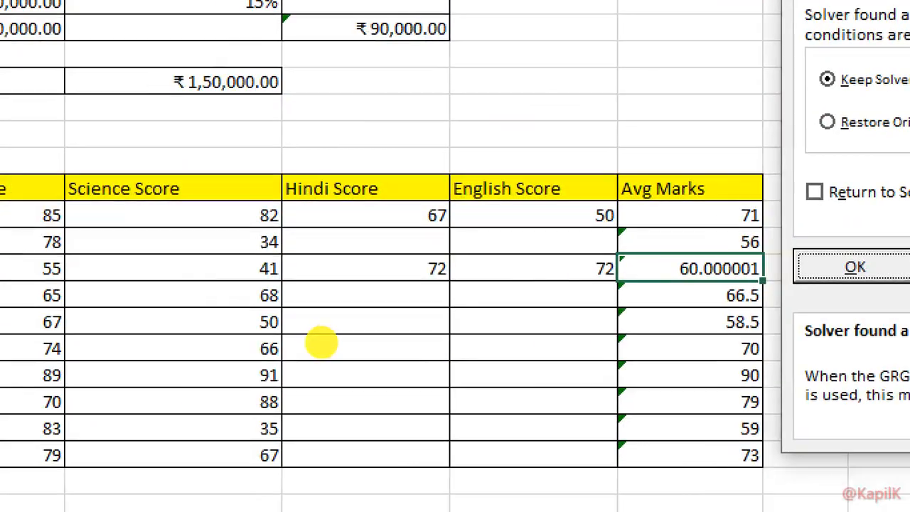
pyautogui.click(144, 470)
pyautogui.moveTo(151, 416); pyautogui.dragTo(220, 410)
pyautogui.moveTo(611, 237)
pyautogui.mouseDown()
pyautogui.moveTo(612, 295)
pyautogui.moveTo(615, 247)
pyautogui.mouseUp()
pyautogui.moveTo(675, 243)
pyautogui.mouseDown()
pyautogui.moveTo(761, 240)
pyautogui.moveTo(681, 246)
pyautogui.mouseUp()
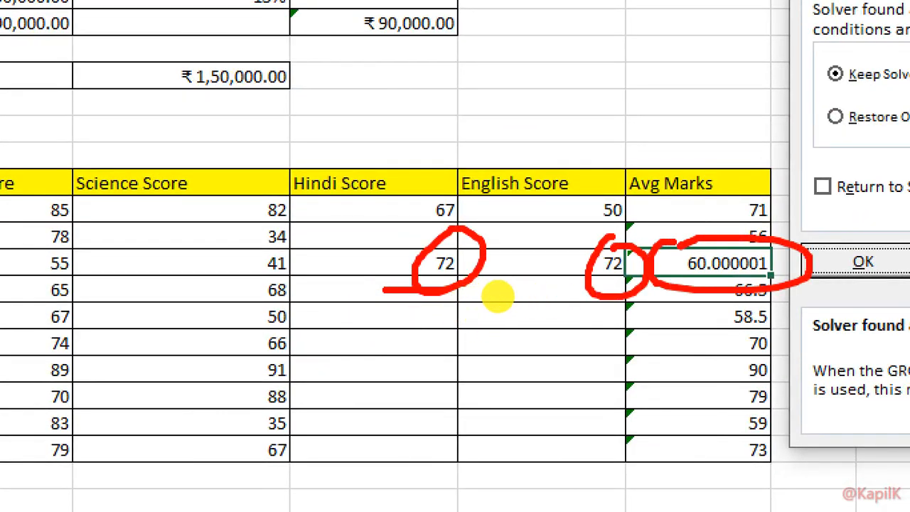
pyautogui.press('Escape')
pyautogui.moveTo(610, 155)
pyautogui.mouseDown()
pyautogui.moveTo(484, 147)
pyautogui.moveTo(275, 85)
pyautogui.mouseUp()
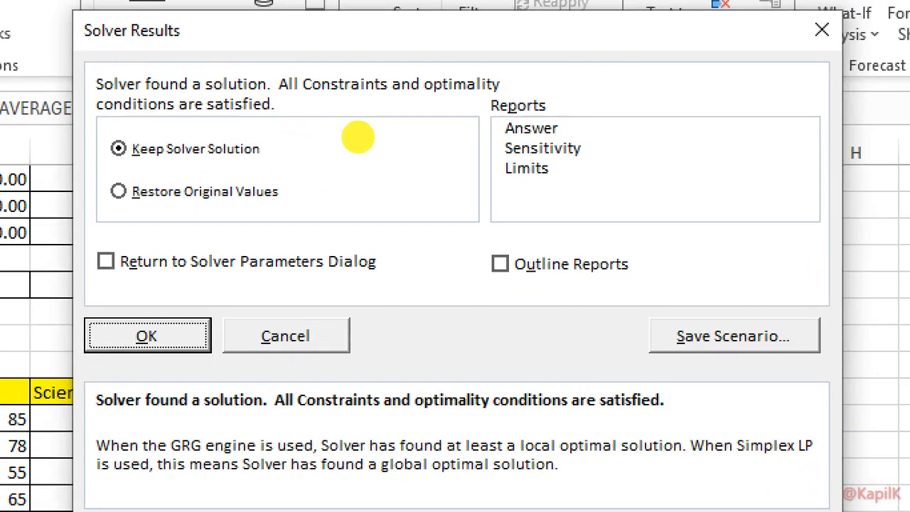
pyautogui.moveTo(77, 165); pyautogui.dragTo(299, 165)
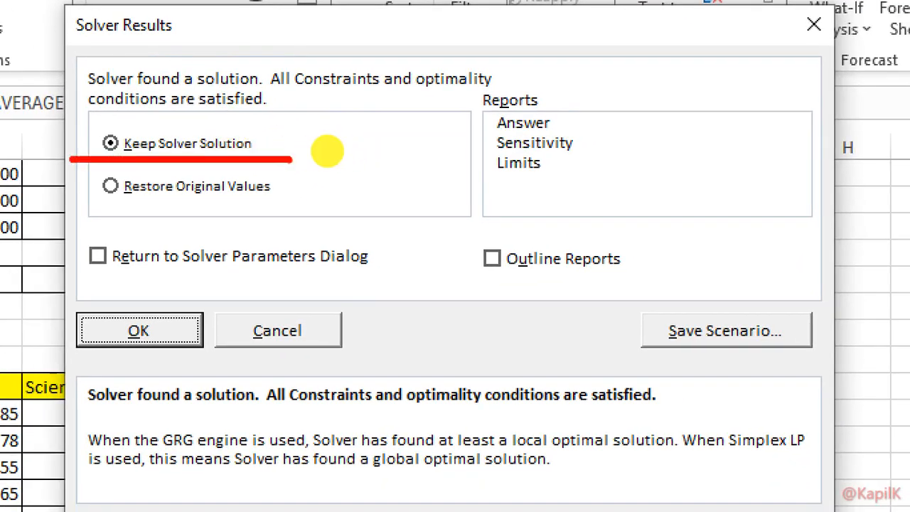
pyautogui.moveTo(83, 212); pyautogui.dragTo(329, 212)
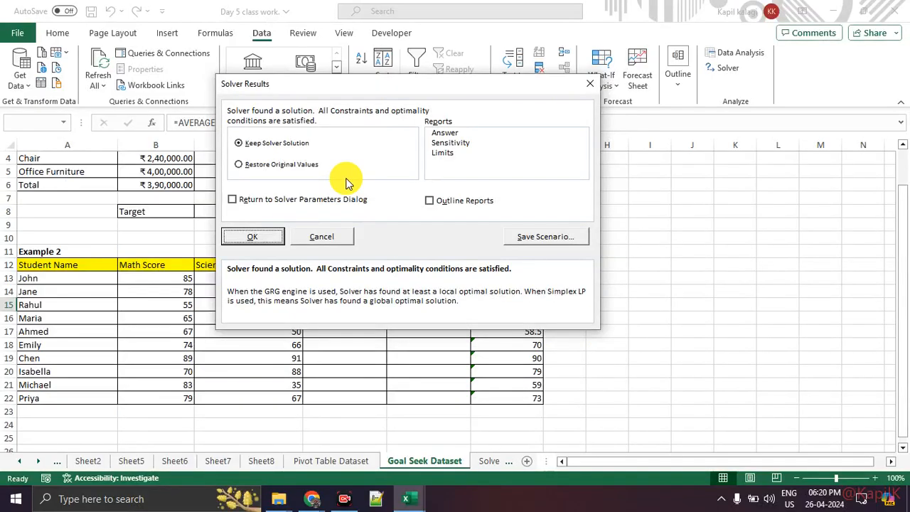
# Step: Discard the Solver solution by choosing Restore Original Values and confirming the results dialog
pyautogui.moveTo(291, 90); pyautogui.dragTo(457, 78)
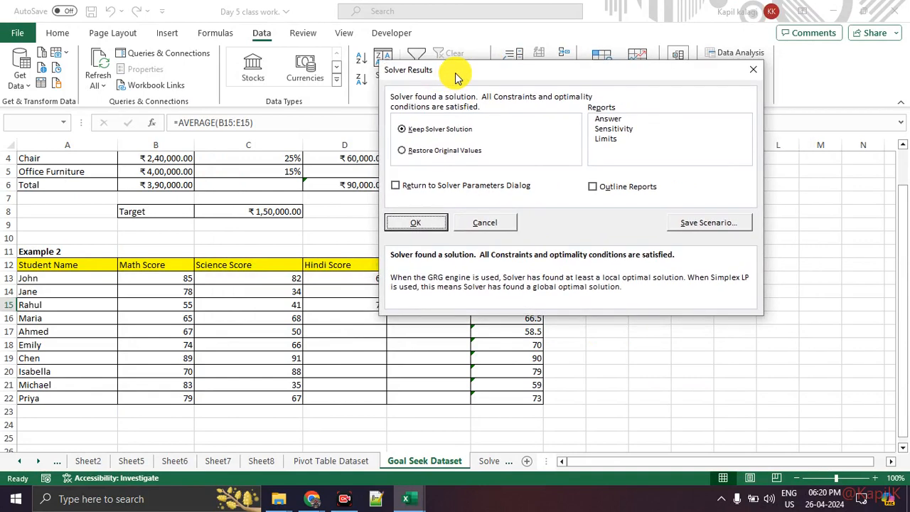
pyautogui.click(402, 151)
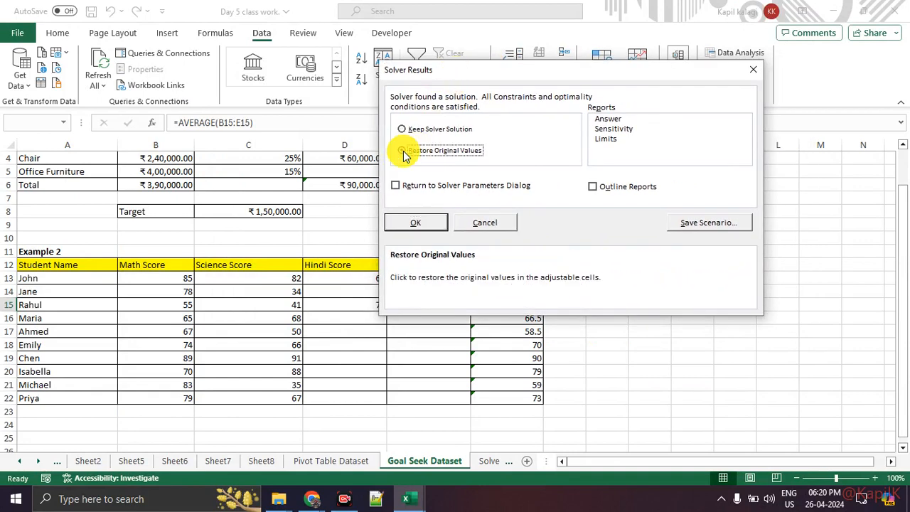
pyautogui.moveTo(470, 80); pyautogui.dragTo(545, 86)
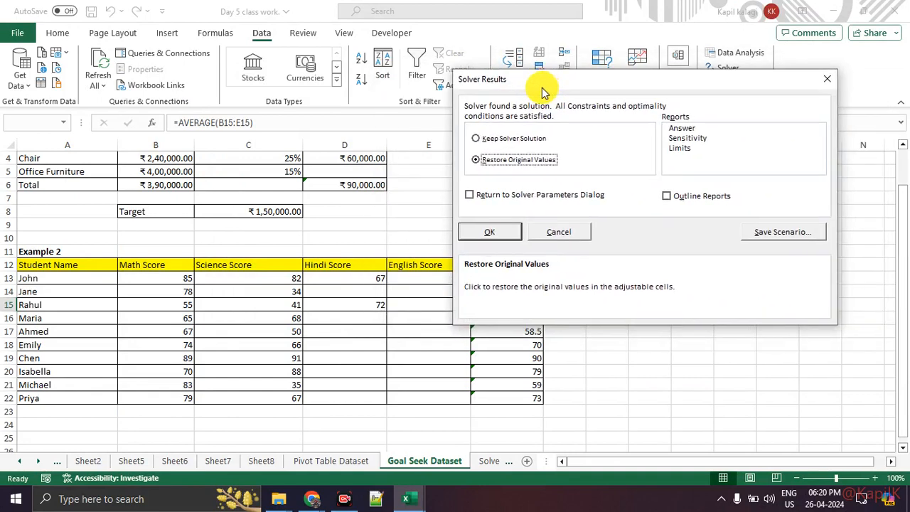
pyautogui.click(501, 237)
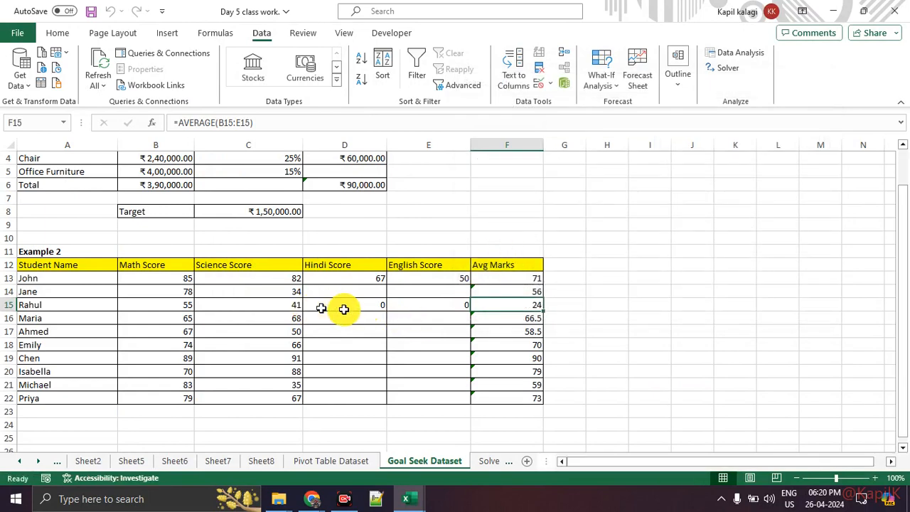
# Step: Clear the Hindi and English scores in D15:E15
pyautogui.click(410, 309)
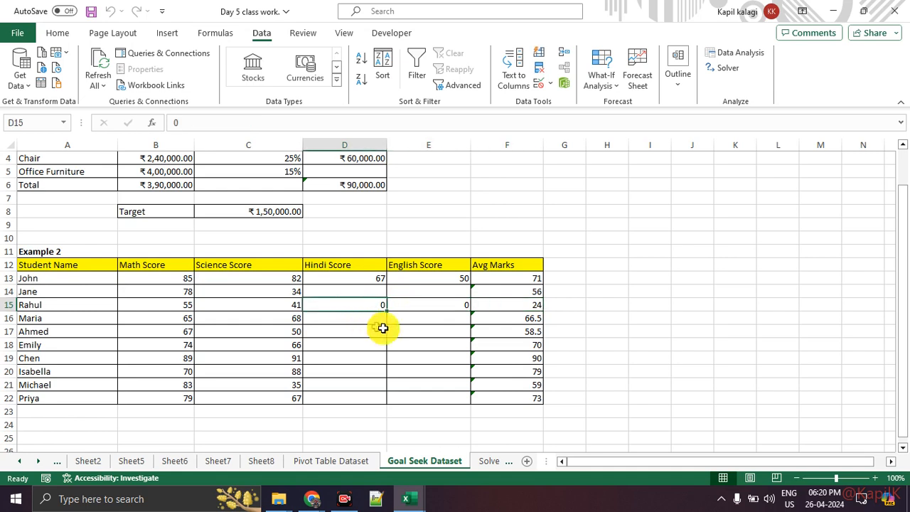
pyautogui.click(424, 309)
pyautogui.moveTo(367, 303); pyautogui.dragTo(413, 304)
pyautogui.press('Delete')
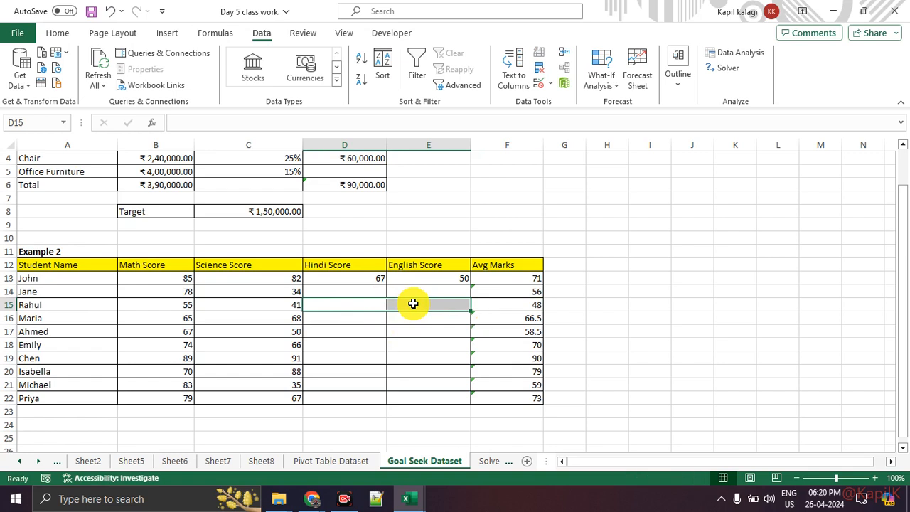
# Step: Examine the Math and Science scores and the empty Hindi and English cells in row 15
pyautogui.click(588, 317)
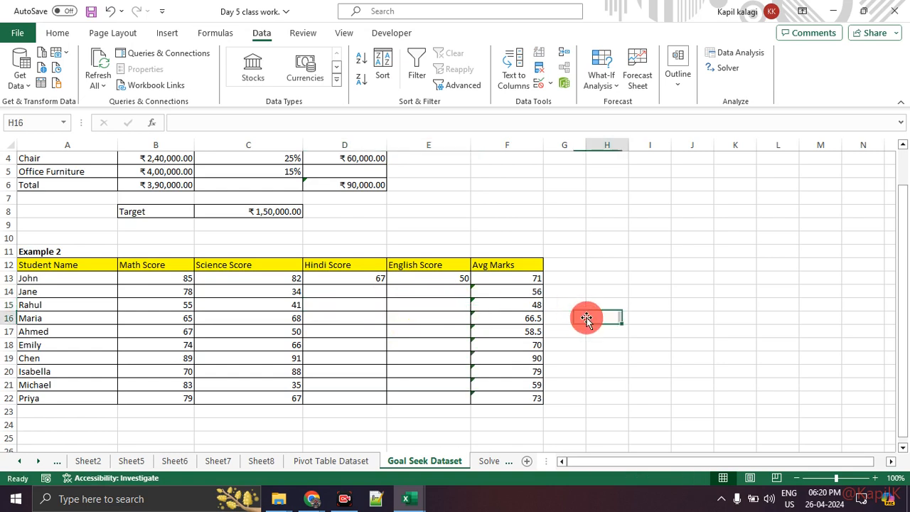
pyautogui.click(370, 307)
pyautogui.moveTo(370, 307); pyautogui.dragTo(447, 311)
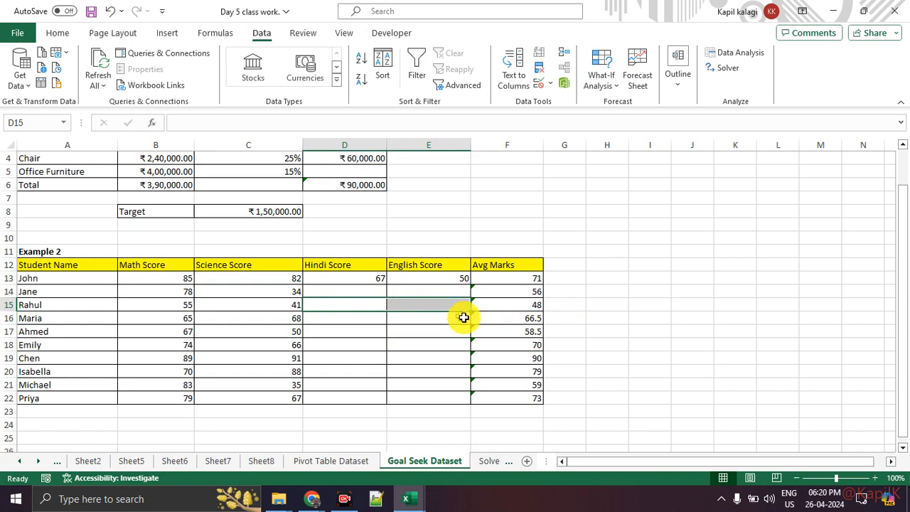
pyautogui.click(427, 356)
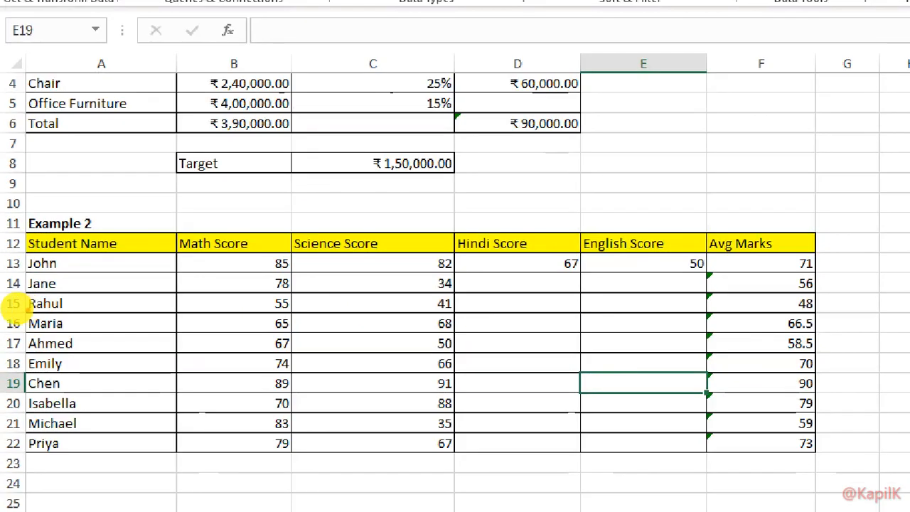
pyautogui.moveTo(24, 312); pyautogui.dragTo(255, 325)
pyautogui.moveTo(173, 322); pyautogui.dragTo(305, 321)
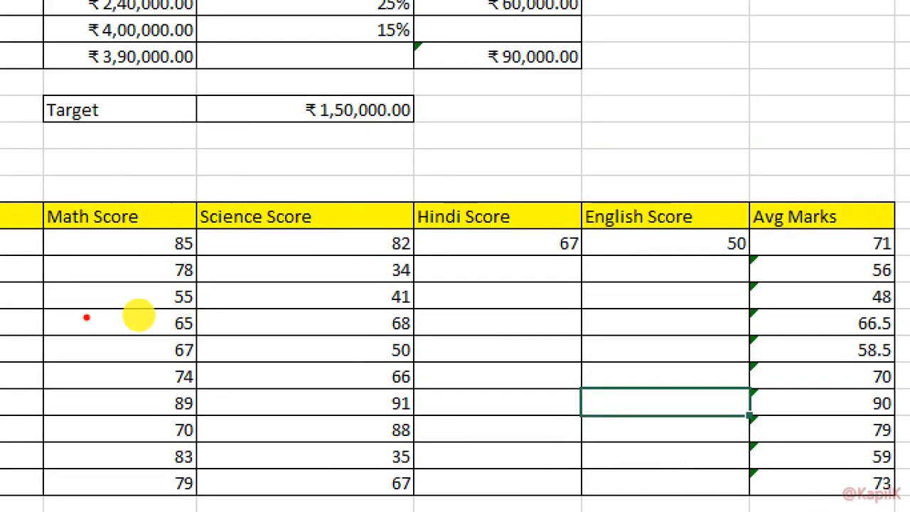
pyautogui.moveTo(138, 315)
pyautogui.mouseDown()
pyautogui.moveTo(548, 315)
pyautogui.moveTo(519, 299)
pyautogui.moveTo(134, 302)
pyautogui.mouseUp()
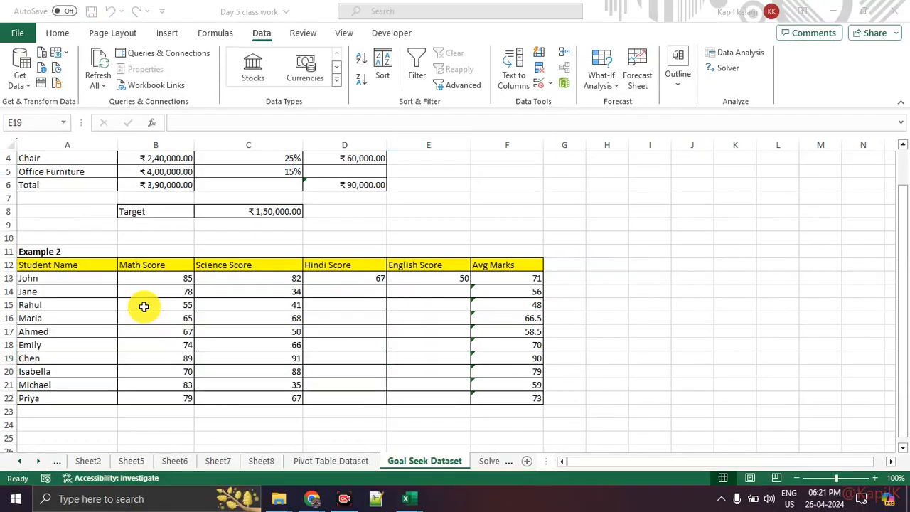
# Step: Enter 0 as both the Hindi score in D15 and the English score in E15, and select the average in F15
pyautogui.moveTo(341, 306); pyautogui.dragTo(462, 305)
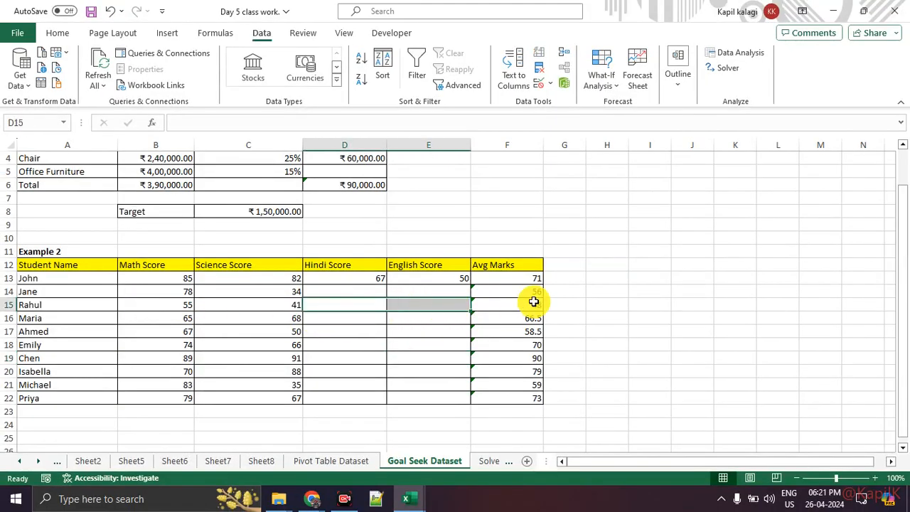
pyautogui.click(534, 302)
pyautogui.click(378, 305)
pyautogui.write('0')
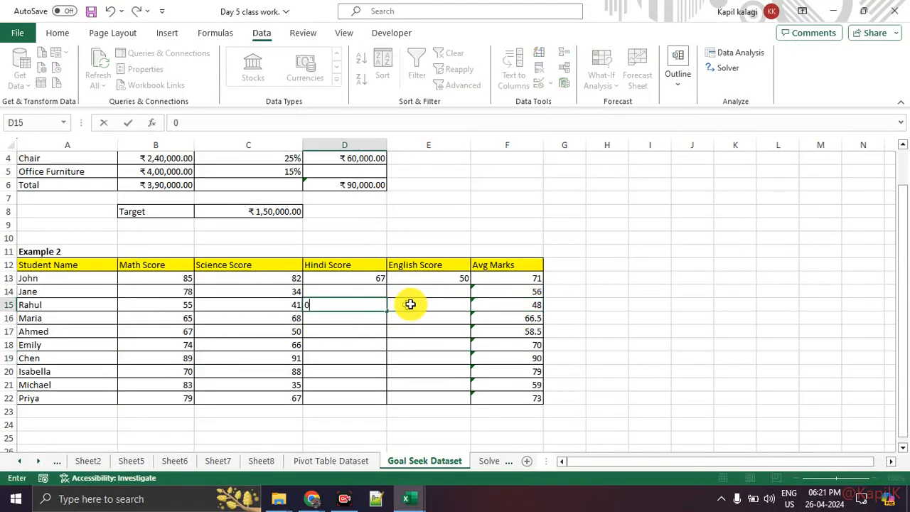
pyautogui.click(405, 304)
pyautogui.write('0')
pyautogui.click(590, 307)
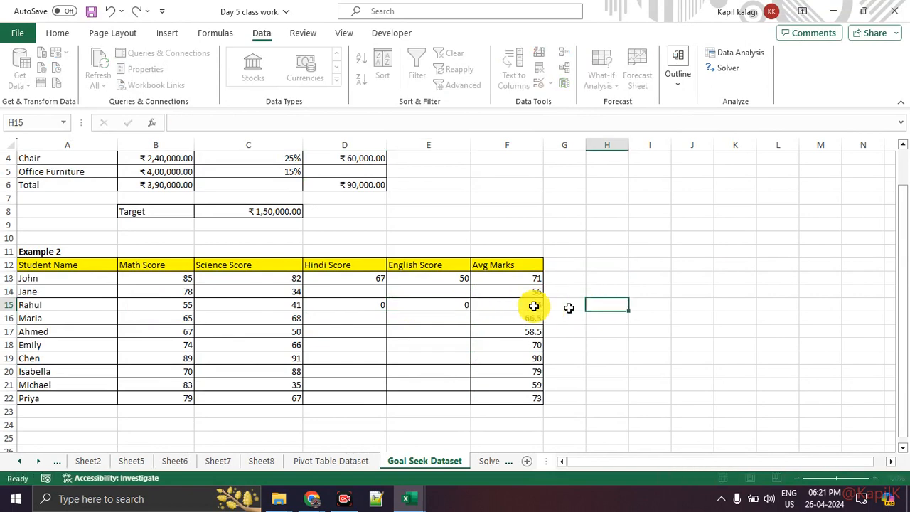
pyautogui.click(534, 306)
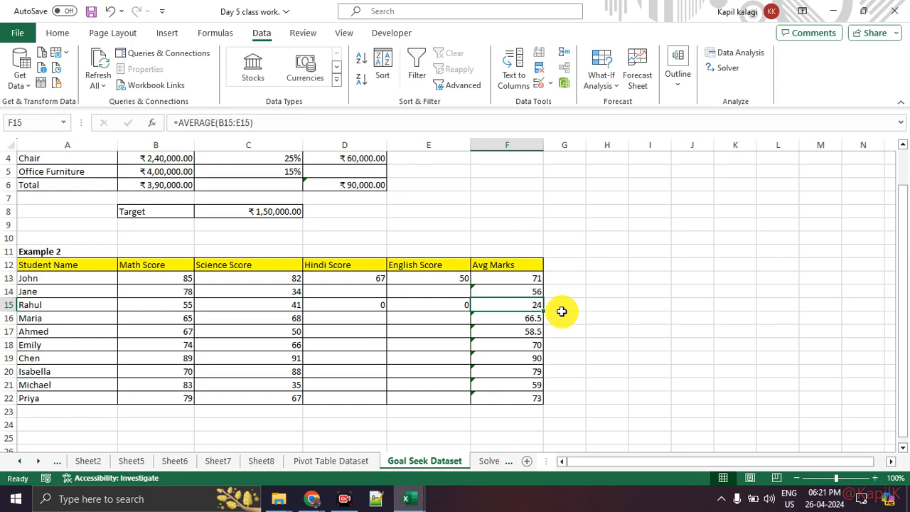
# Step: Switch to Google Meet, admit the participant waiting to join, check the participant list, and switch back to Excel
pyautogui.hotkey('alt', 'Tab')
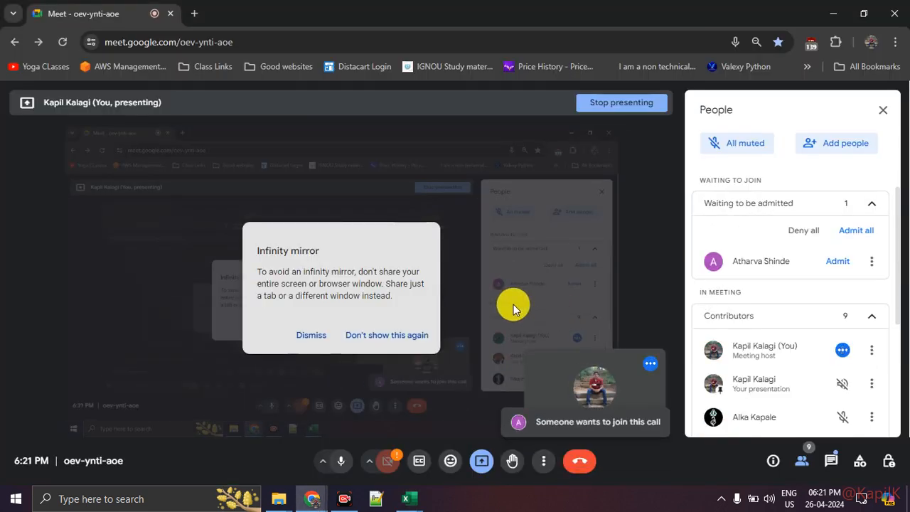
pyautogui.click(838, 263)
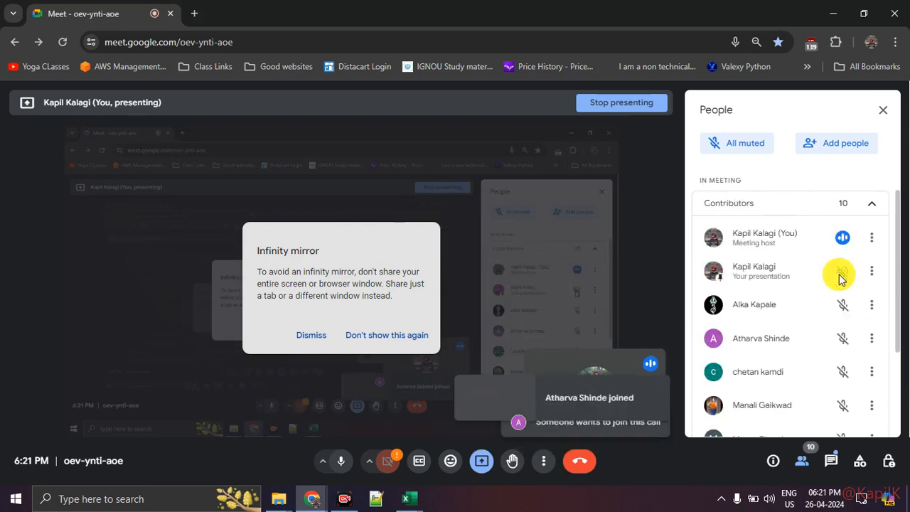
pyautogui.scroll(-3, 802, 342)
pyautogui.scroll(3, 803, 342)
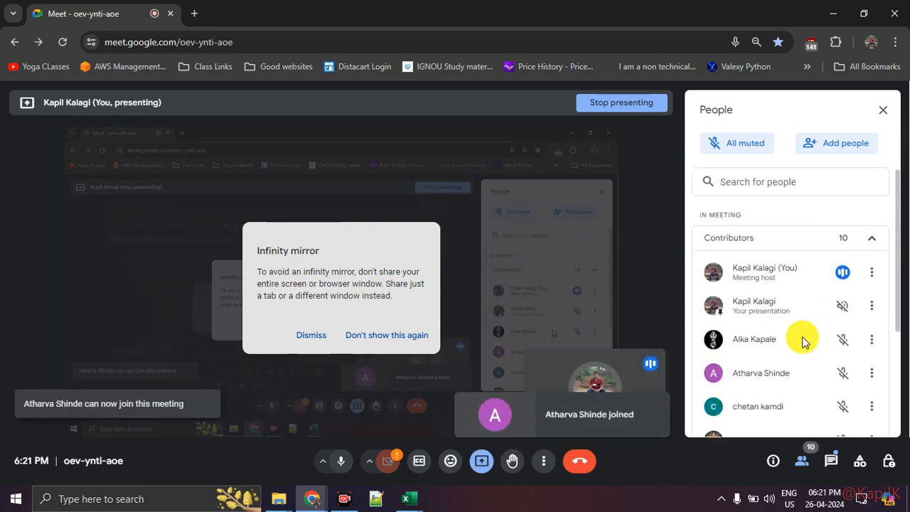
pyautogui.scroll(-3, 802, 342)
pyautogui.hotkey('alt', 'Tab')
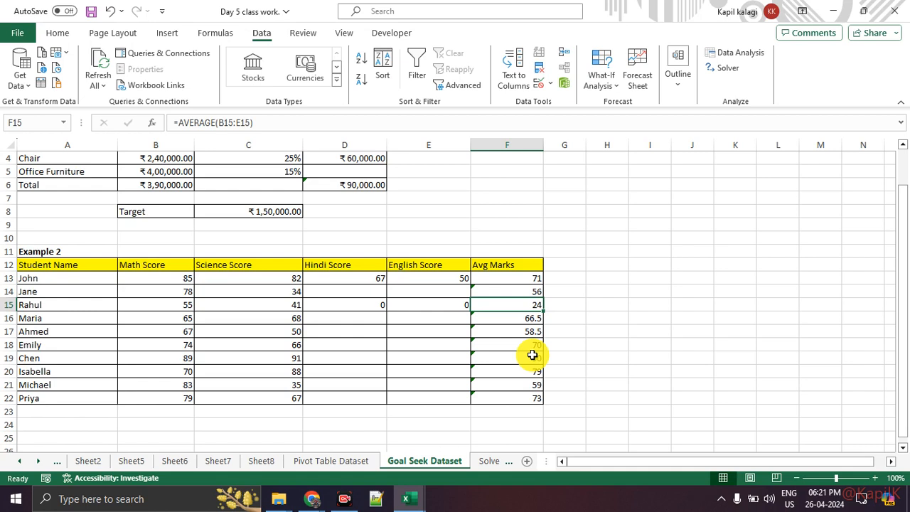
pyautogui.hotkey('ctrl', '1')
pyautogui.click(535, 356)
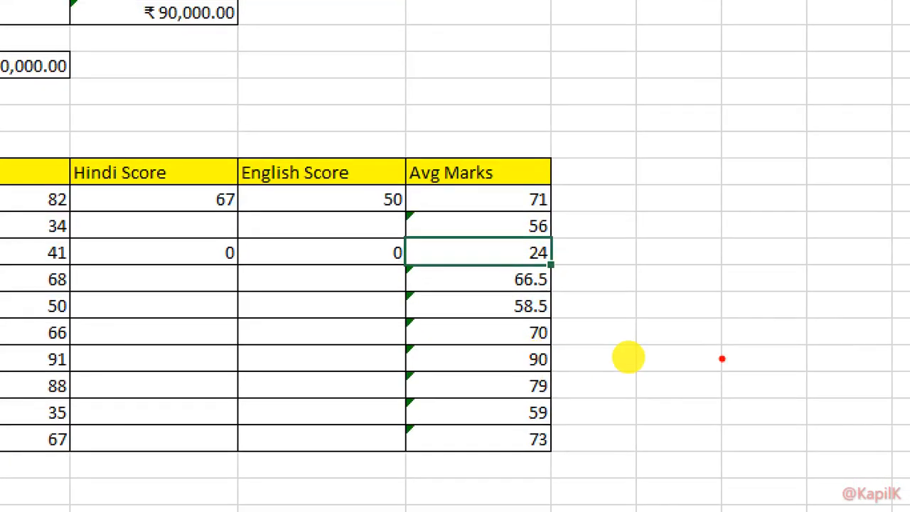
pyautogui.moveTo(551, 289)
pyautogui.mouseDown()
pyautogui.moveTo(596, 316)
pyautogui.moveTo(529, 292)
pyautogui.mouseUp()
pyautogui.moveTo(388, 295)
pyautogui.mouseDown()
pyautogui.moveTo(353, 303)
pyautogui.moveTo(472, 297)
pyautogui.moveTo(378, 291)
pyautogui.mouseUp()
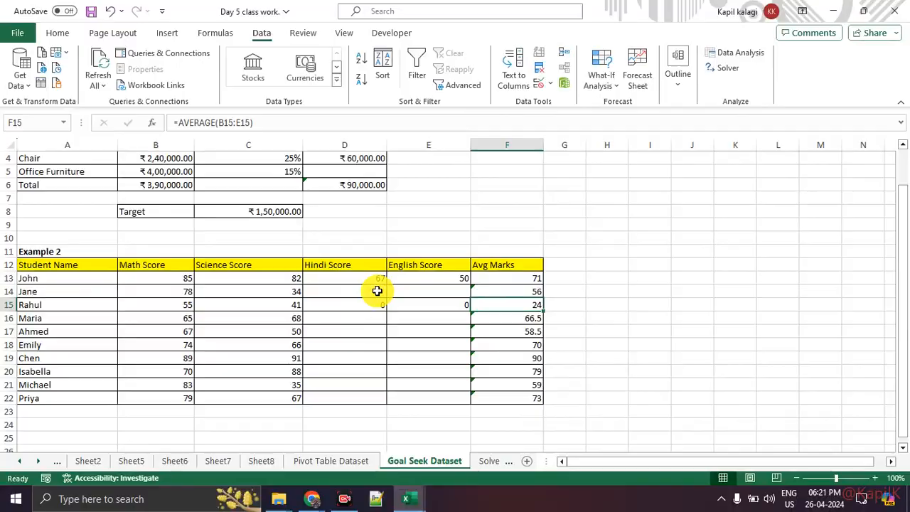
pyautogui.hotkey('alt', 'Tab')
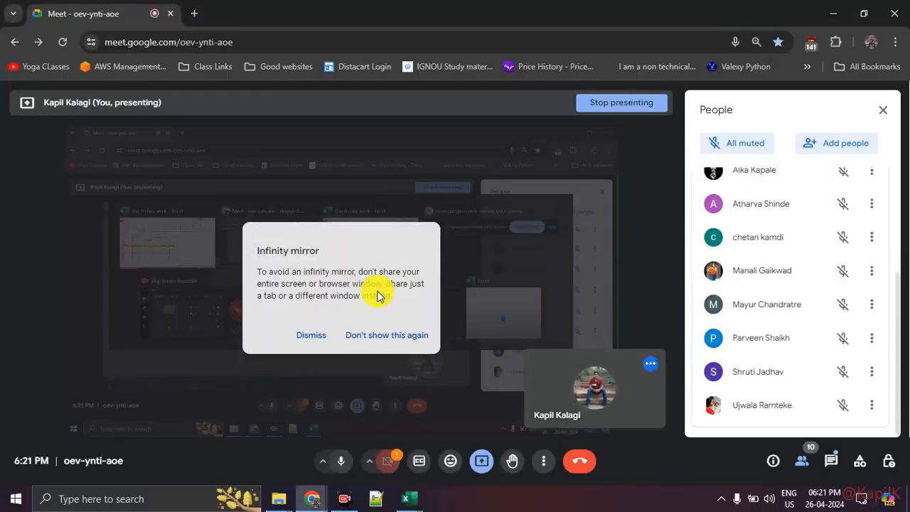
pyautogui.hotkey('alt', 'Tab')
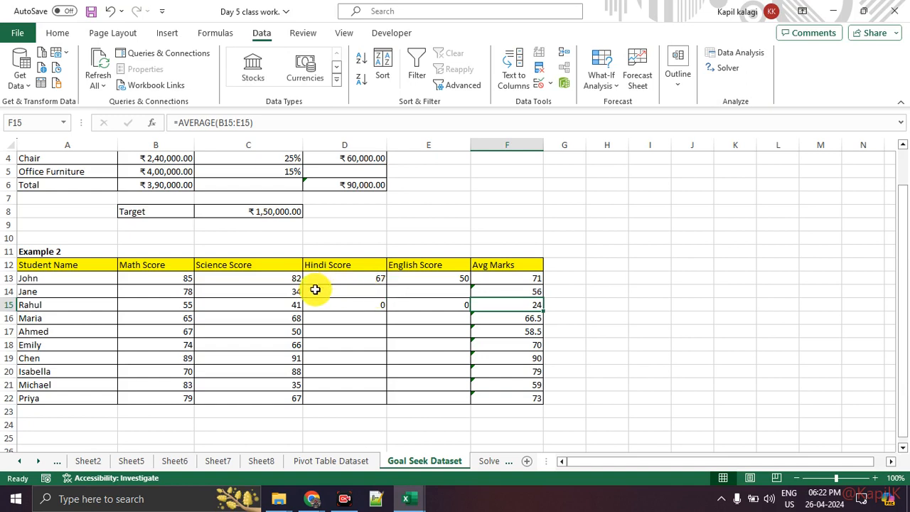
# Step: Clear the Hindi and English scores in D15:E15, check the Math and Science scores in B15:C15, and select the average in F15
pyautogui.moveTo(362, 305); pyautogui.dragTo(432, 308)
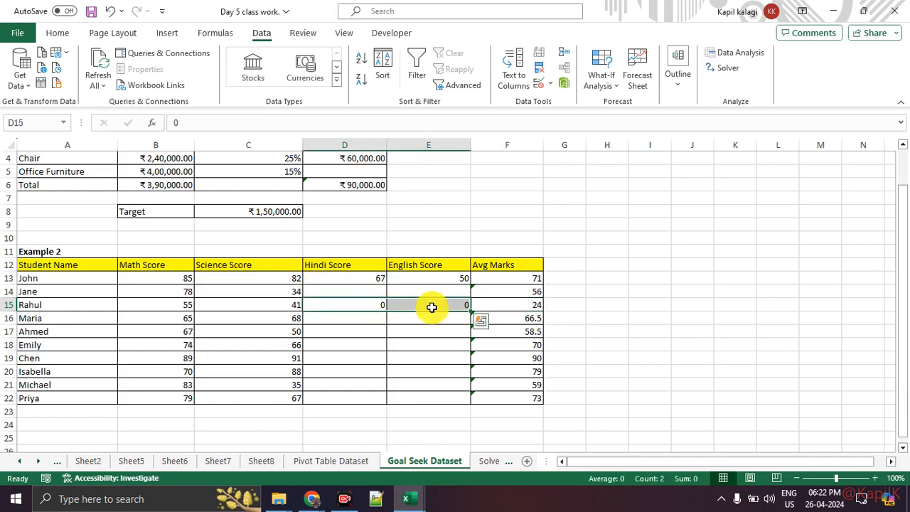
pyautogui.press('Delete')
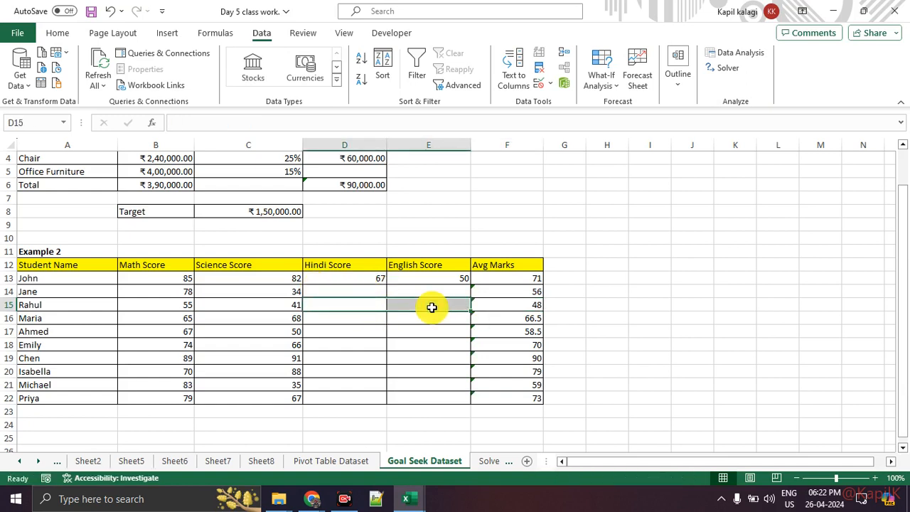
pyautogui.moveTo(181, 305); pyautogui.dragTo(271, 306)
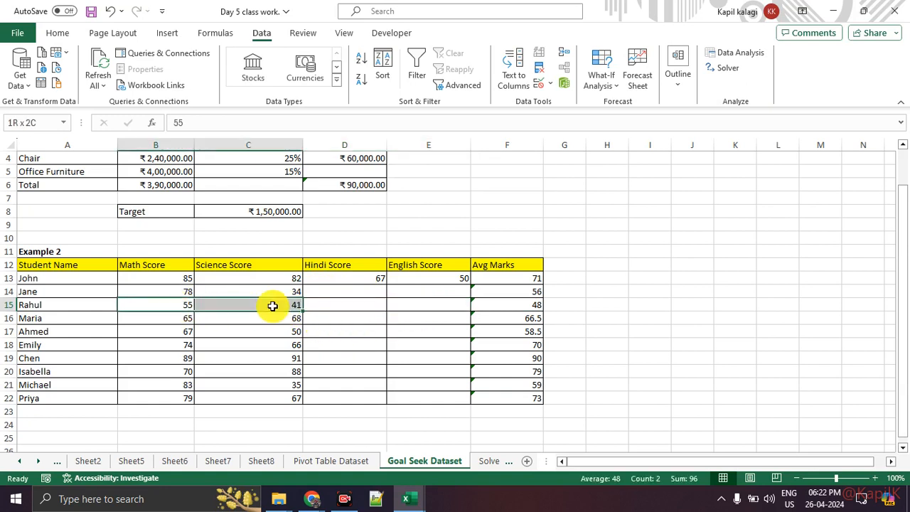
pyautogui.click(513, 304)
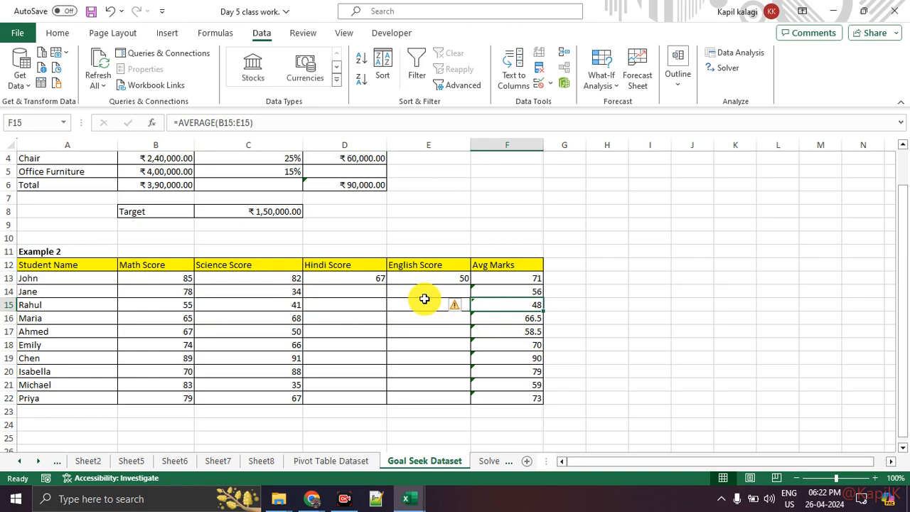
# Step: Switch to Google Meet, look through the participant list, admit the waiting participant, and return to Excel
pyautogui.hotkey('alt', 'Tab')
pyautogui.hotkey('alt', 'Tab')
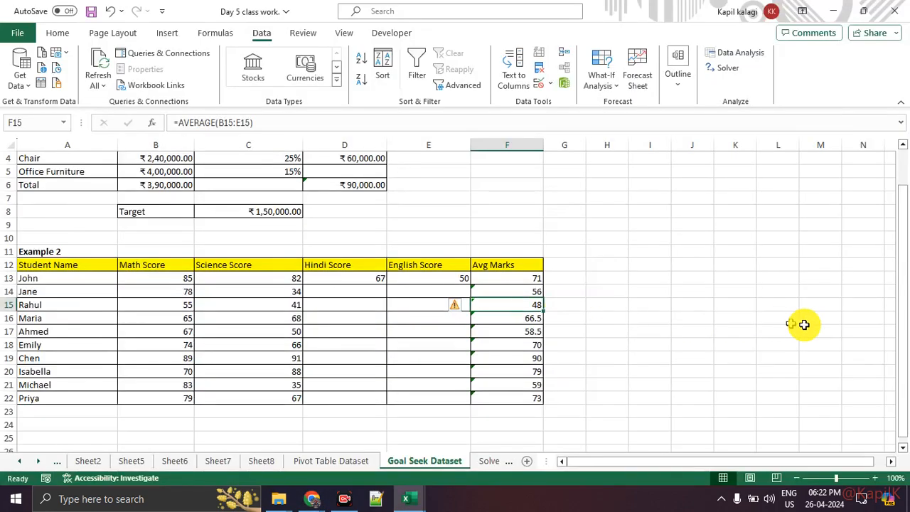
pyautogui.hotkey('alt', 'Tab')
pyautogui.scroll(-3, 817, 333)
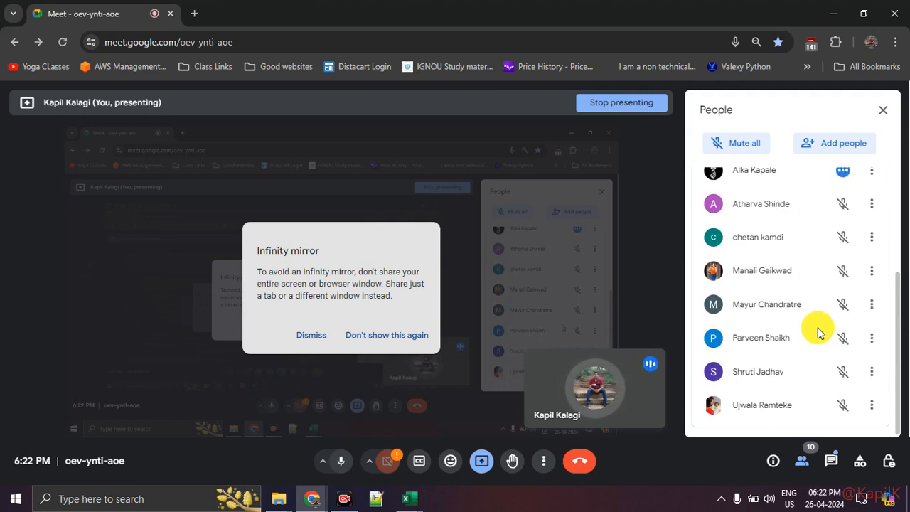
pyautogui.scroll(1, 818, 333)
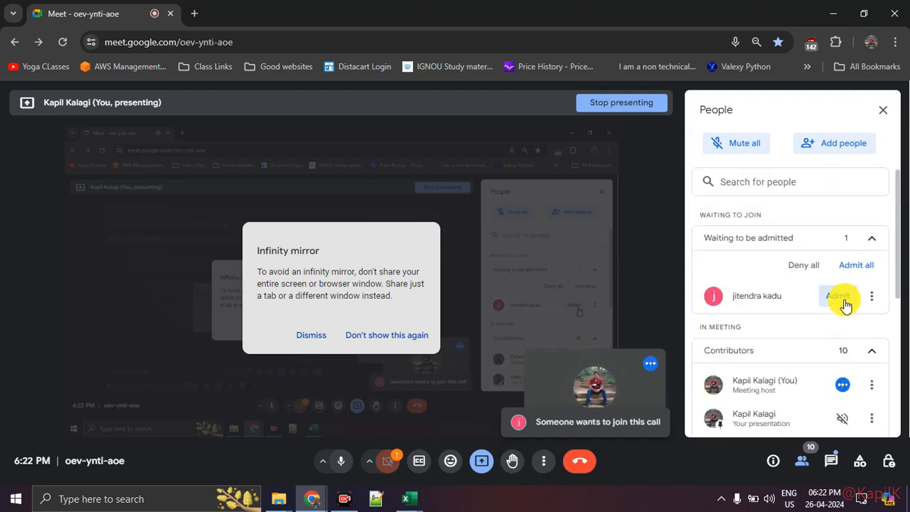
pyautogui.click(842, 304)
pyautogui.scroll(-3, 805, 325)
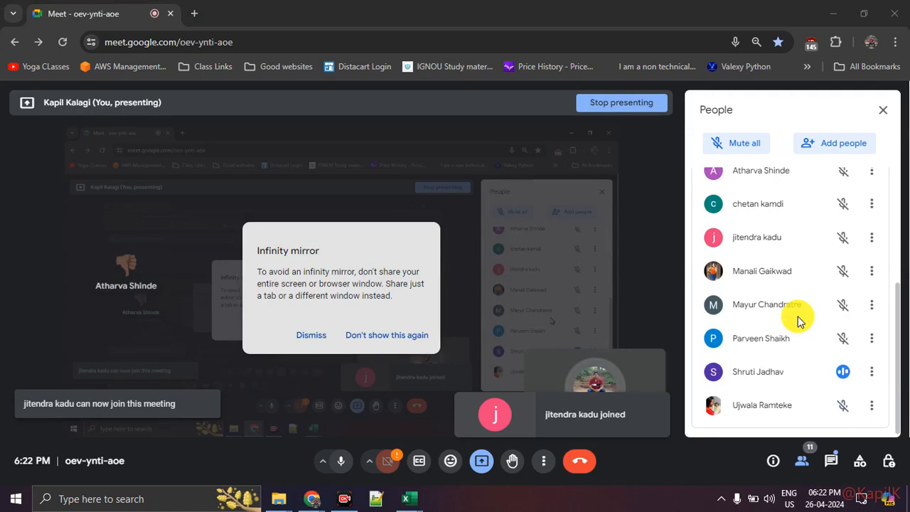
pyautogui.hotkey('alt', 'Tab')
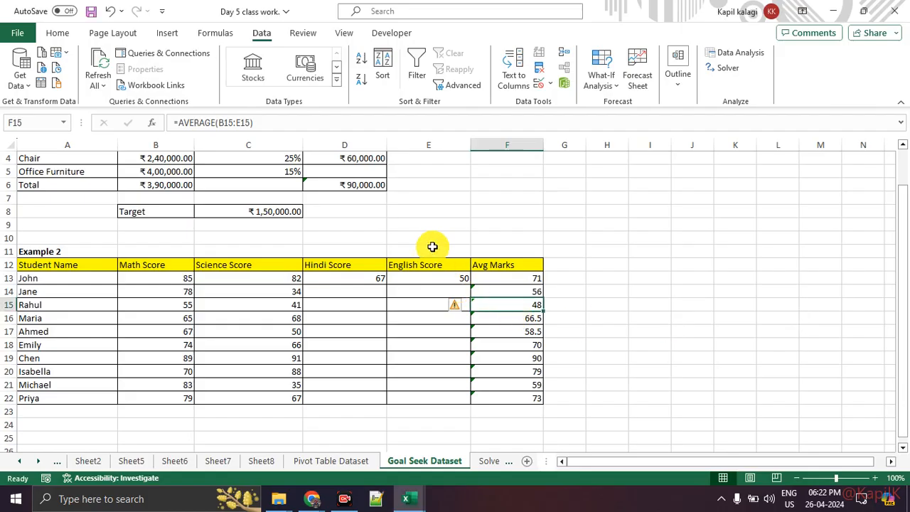
# Step: Switch to Google Meet, review the whole participant list for responses, and return to Excel
pyautogui.hotkey('alt', 'Tab')
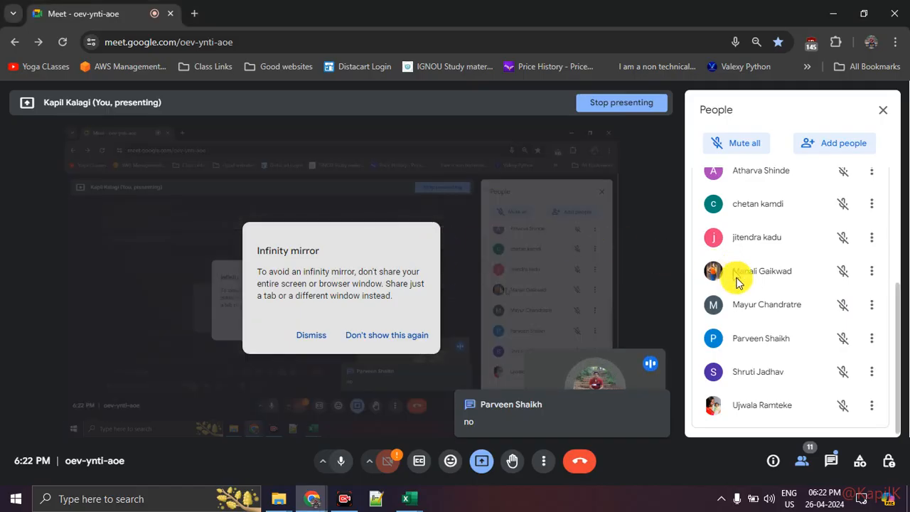
pyautogui.scroll(5, 805, 366)
pyautogui.scroll(-3, 804, 364)
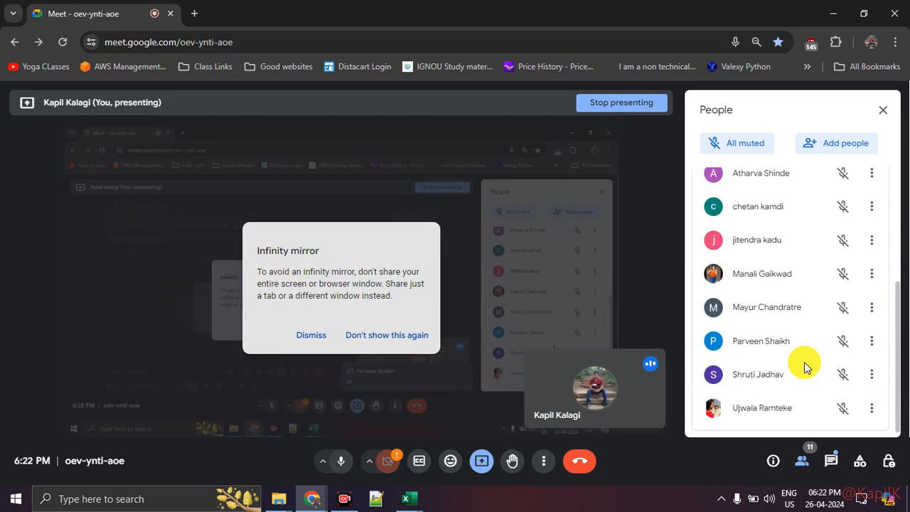
pyautogui.moveTo(898, 356); pyautogui.dragTo(901, 328)
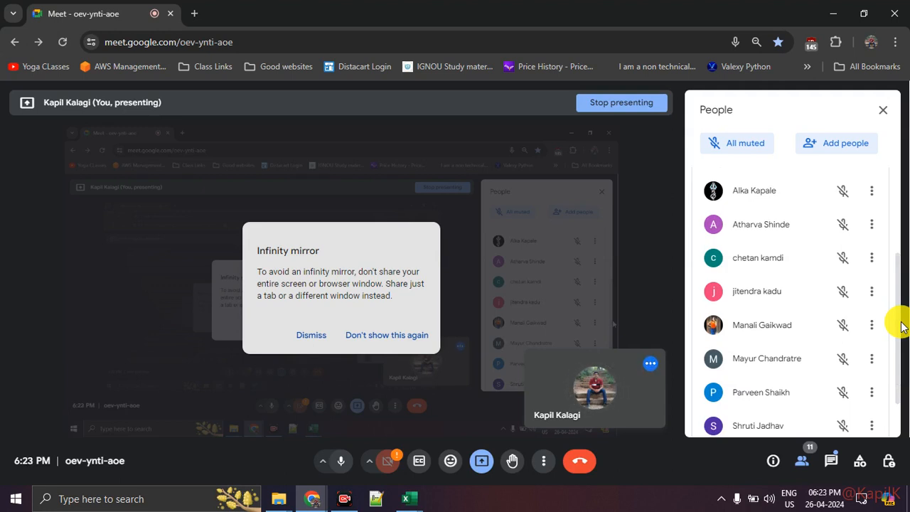
pyautogui.scroll(-1, 861, 313)
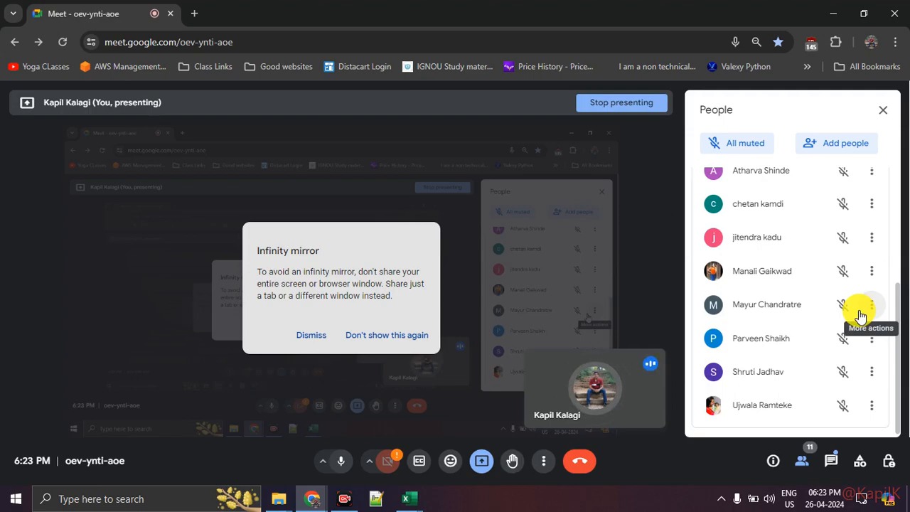
pyautogui.hotkey('alt', 'Tab')
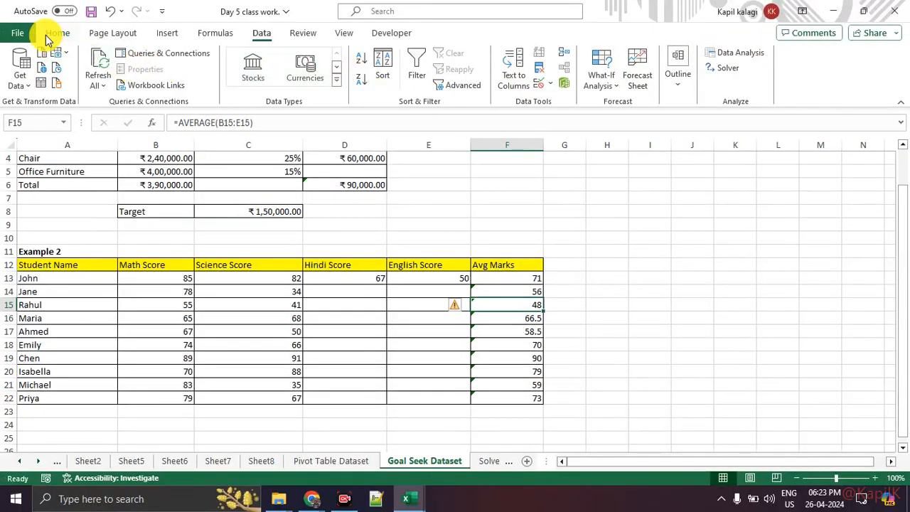
# Step: Open the Add-ins page of Excel Options and examine the active and inactive add-ins
pyautogui.click(17, 37)
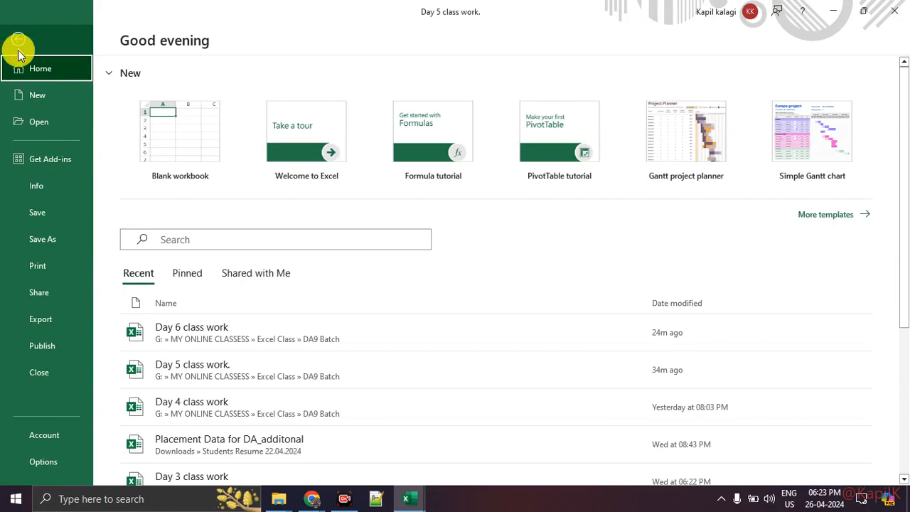
pyautogui.click(44, 462)
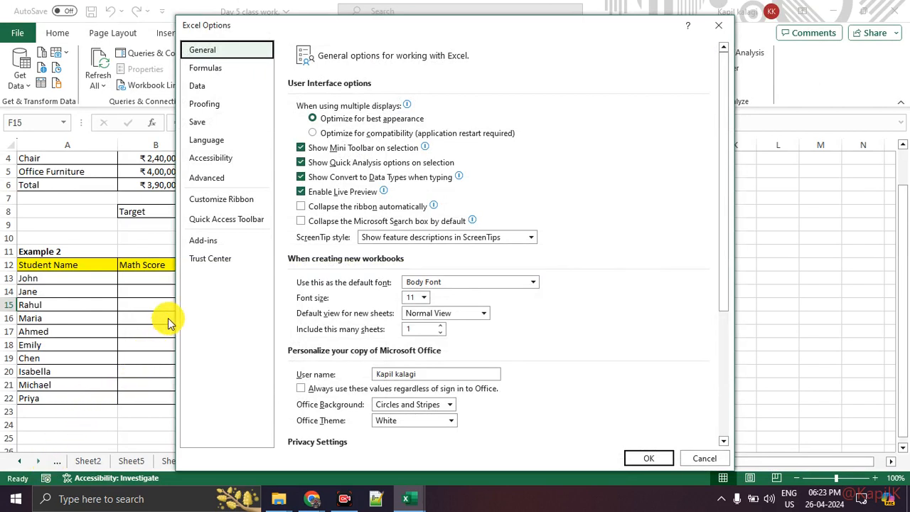
pyautogui.click(229, 245)
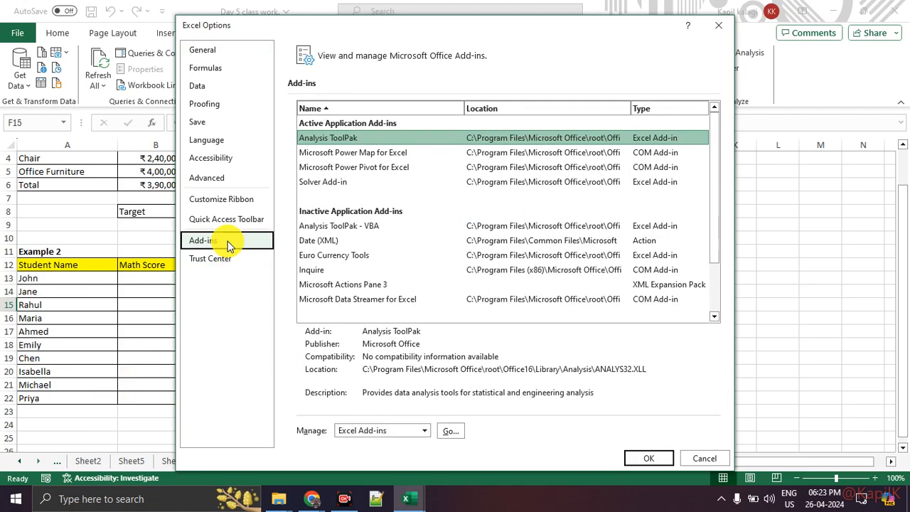
pyautogui.hotkey('ctrl', '1')
pyautogui.click(228, 100)
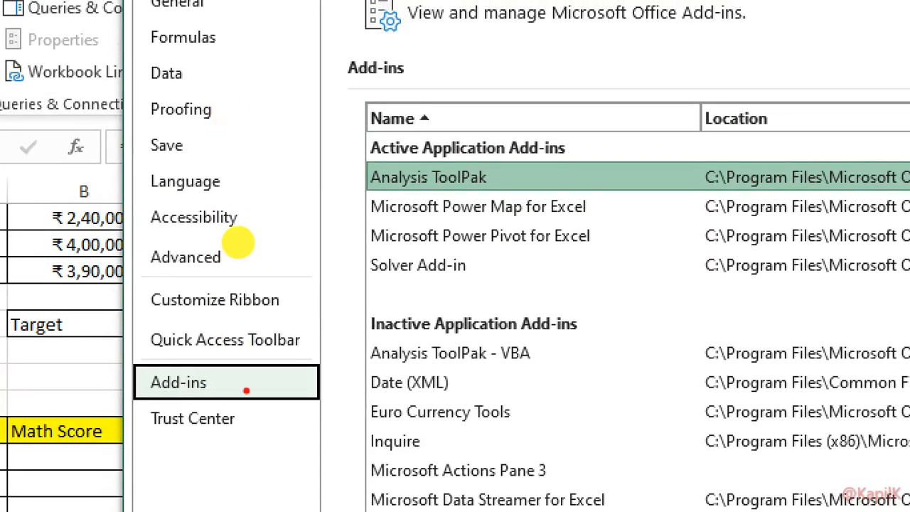
pyautogui.moveTo(235, 228); pyautogui.dragTo(185, 228)
pyautogui.moveTo(151, 353)
pyautogui.mouseDown()
pyautogui.moveTo(269, 369)
pyautogui.moveTo(174, 354)
pyautogui.mouseUp()
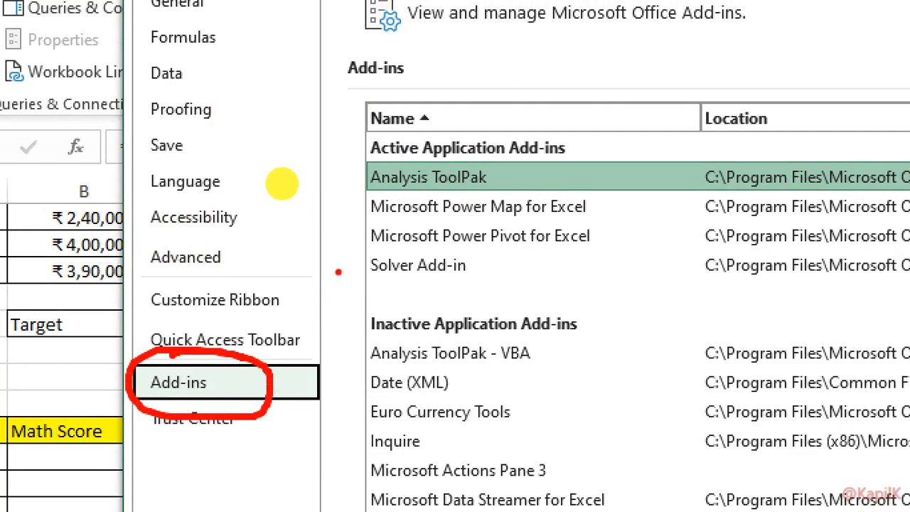
pyautogui.press('Escape')
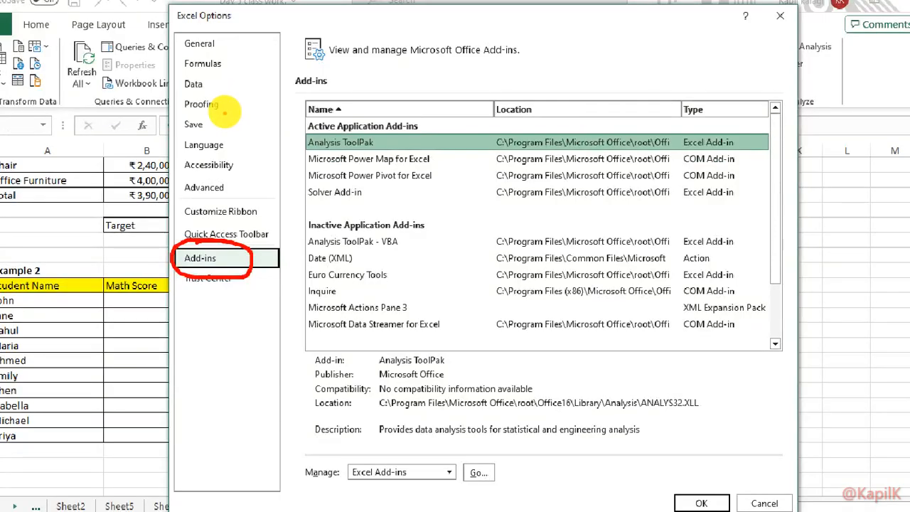
pyautogui.moveTo(221, 268)
pyautogui.mouseDown()
pyautogui.moveTo(426, 405)
pyautogui.moveTo(463, 450)
pyautogui.moveTo(461, 436)
pyautogui.mouseUp()
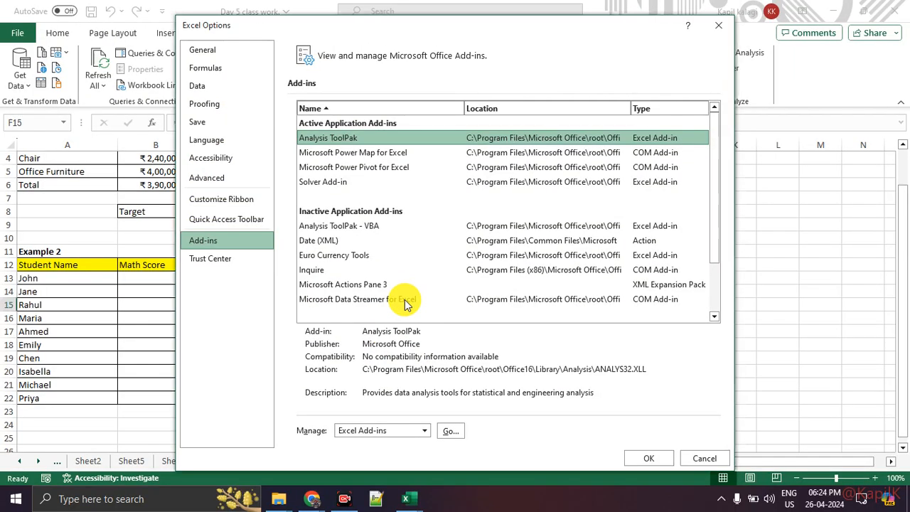
# Step: Open the manager for Excel Add-ins, check the Analysis ToolPak and Solver Add-in entries, and close it
pyautogui.click(448, 431)
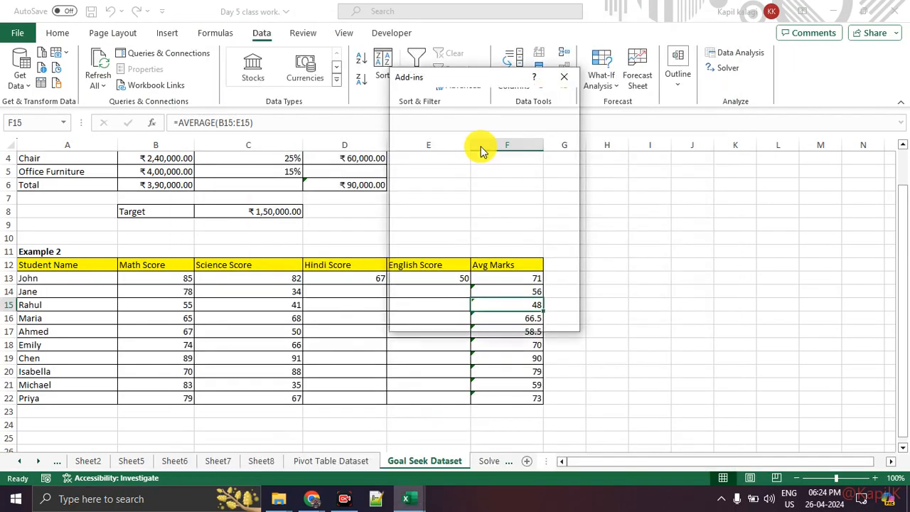
pyautogui.moveTo(443, 81); pyautogui.dragTo(375, 96)
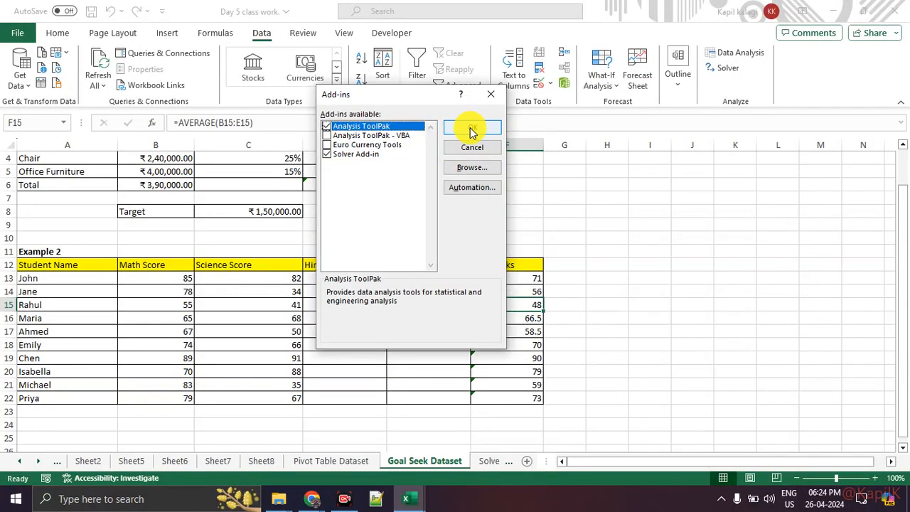
pyautogui.click(569, 185)
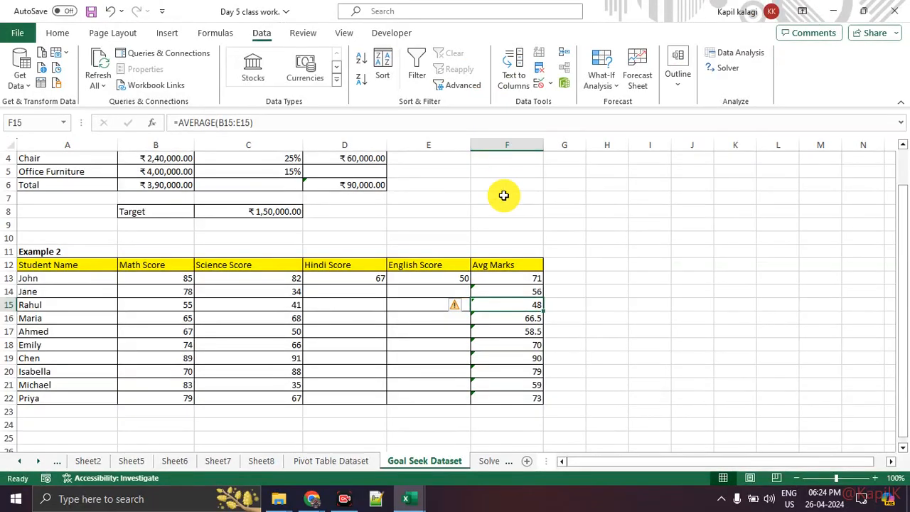
# Step: Switch to Google Meet, check the participant list for reactions, and return to Excel
pyautogui.hotkey('alt', 'Tab')
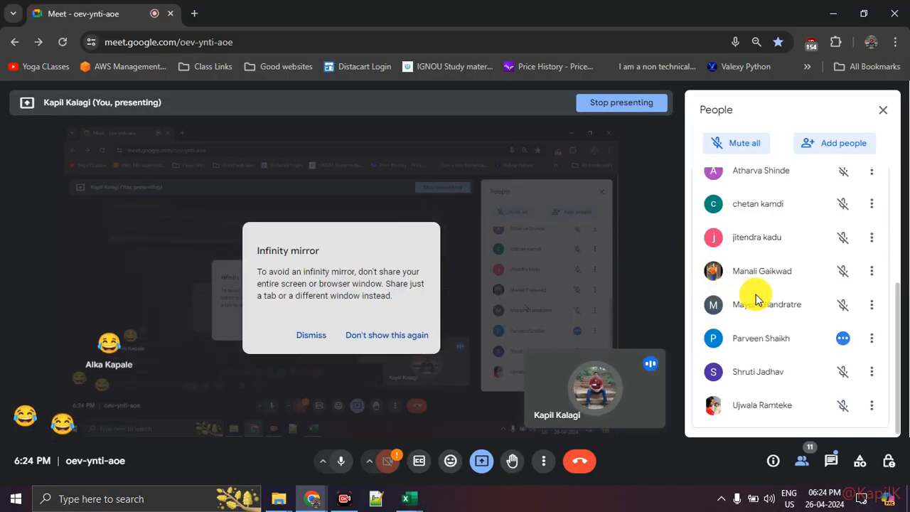
pyautogui.scroll(5, 743, 299)
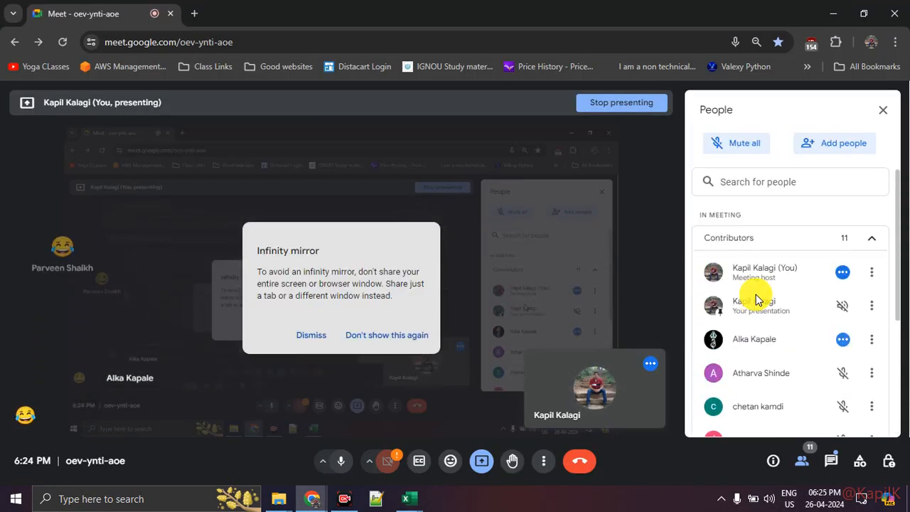
pyautogui.scroll(-3, 743, 292)
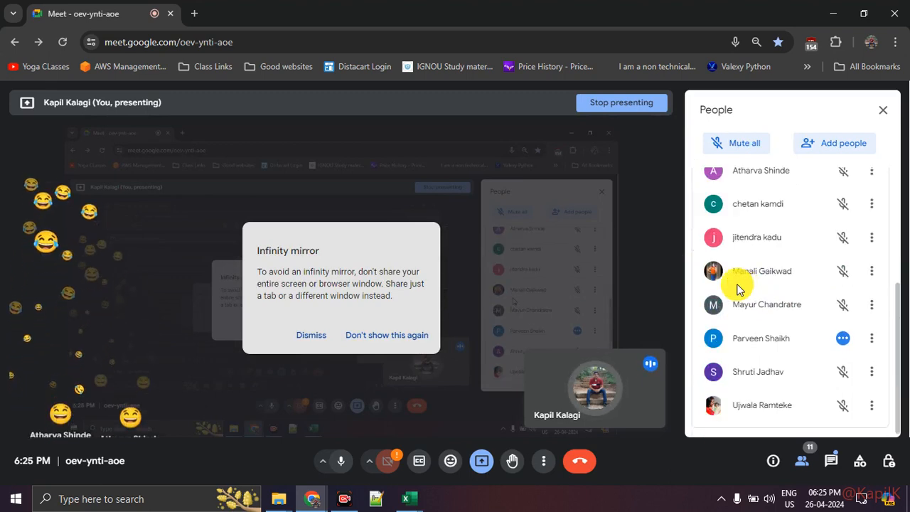
pyautogui.hotkey('alt', 'Tab')
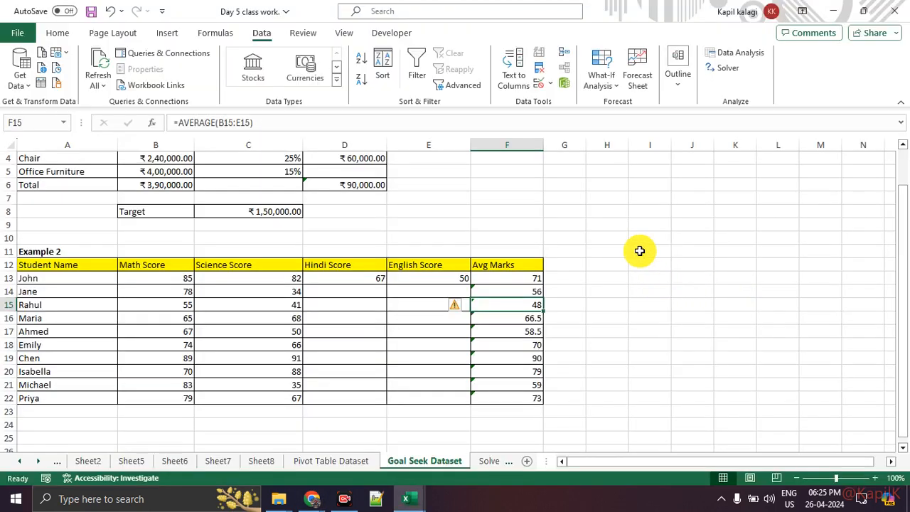
# Step: View the project costs and constraints on the Solver Dataset sheet, then return to the Goal Seek Dataset sheet
pyautogui.scroll(1, 639, 250)
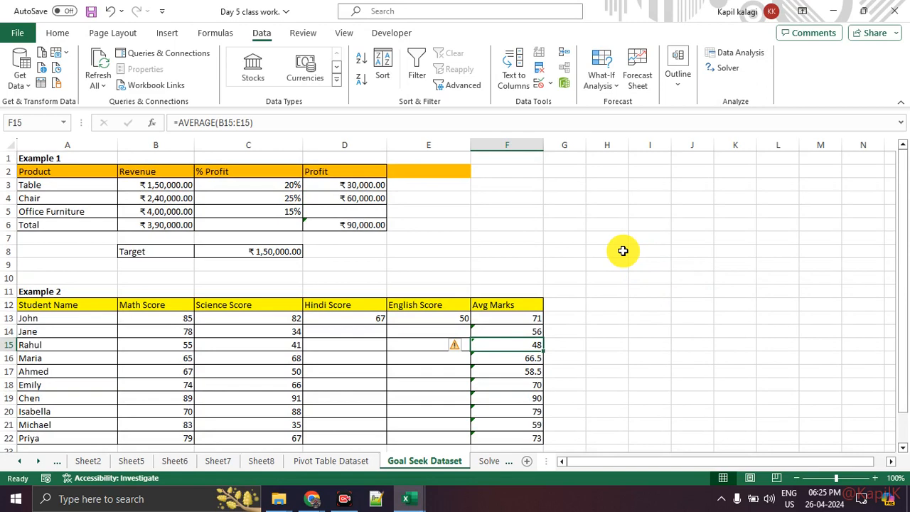
pyautogui.click(492, 462)
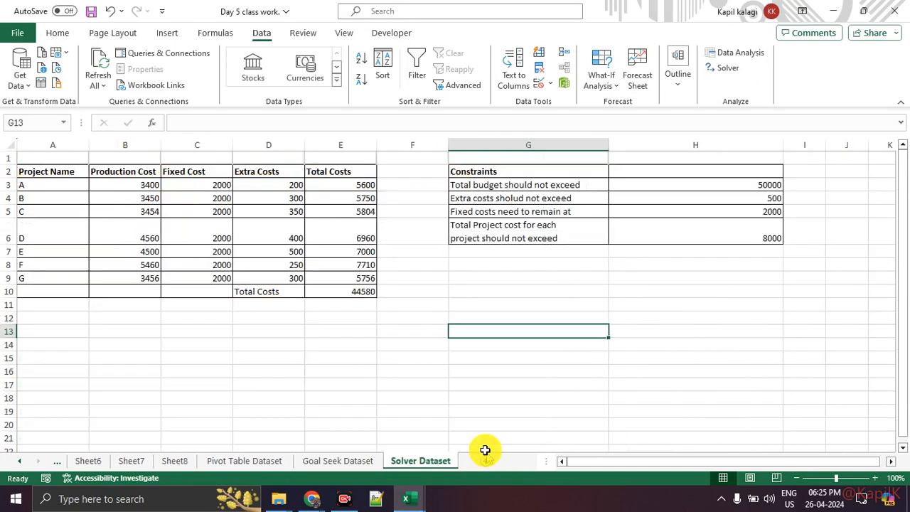
pyautogui.click(359, 461)
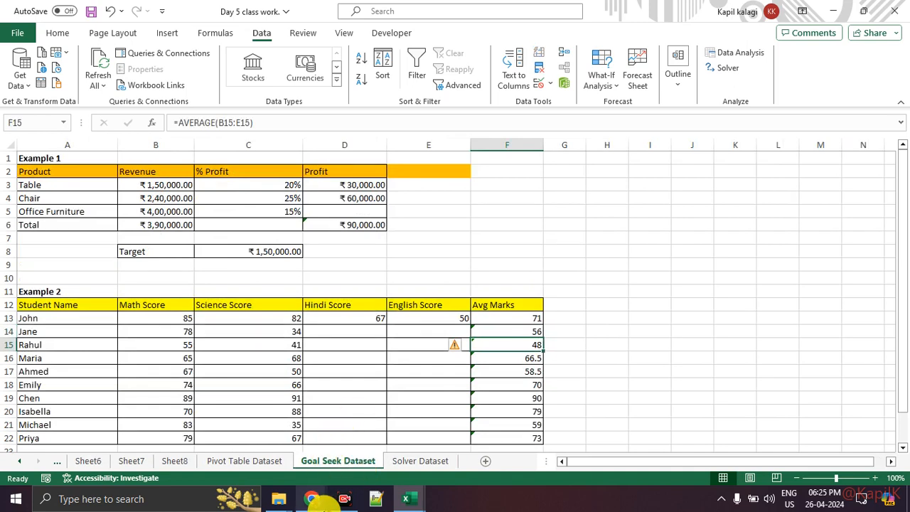
# Step: Switch to Google Meet and review the contributors in the participant list
pyautogui.moveTo(312, 498)
pyautogui.click(270, 474)
pyautogui.scroll(3, 747, 348)
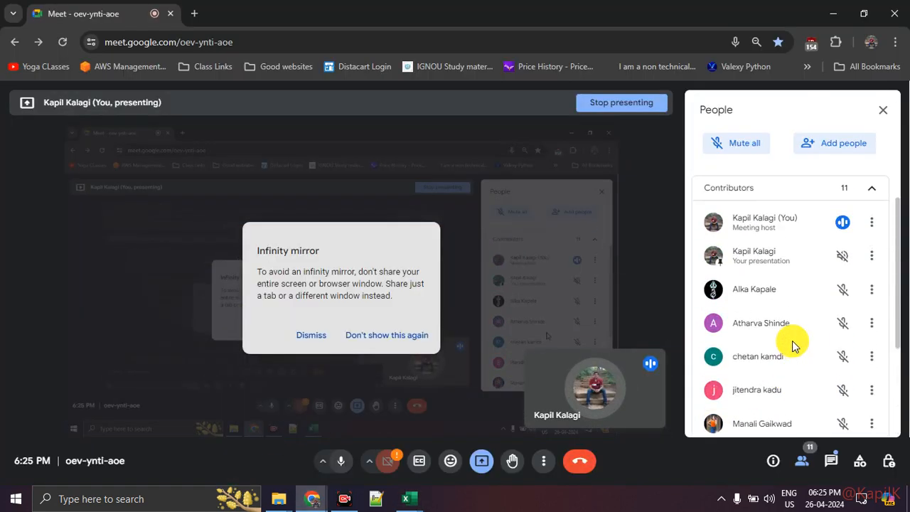
# Step: Review the rest of the meeting's participant list and return to the Goal Seek Dataset sheet in Excel
pyautogui.scroll(-3, 788, 343)
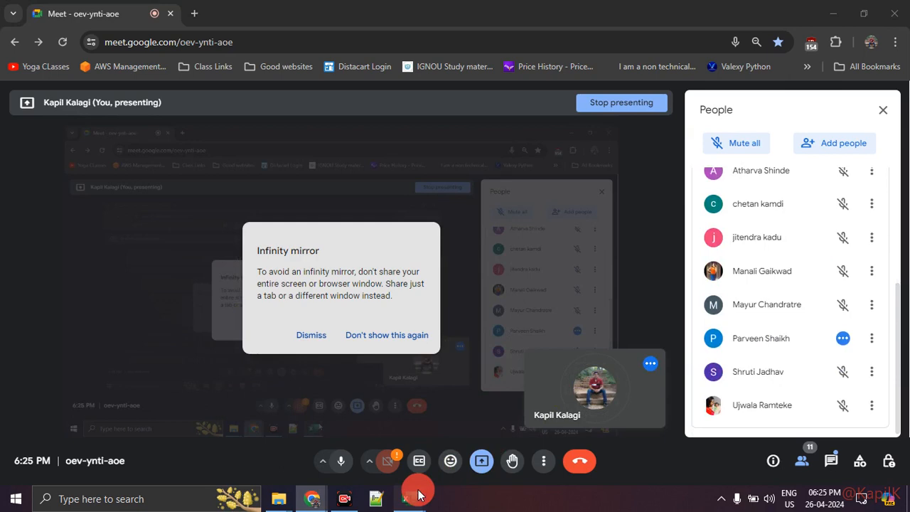
pyautogui.moveTo(426, 491)
pyautogui.click(361, 447)
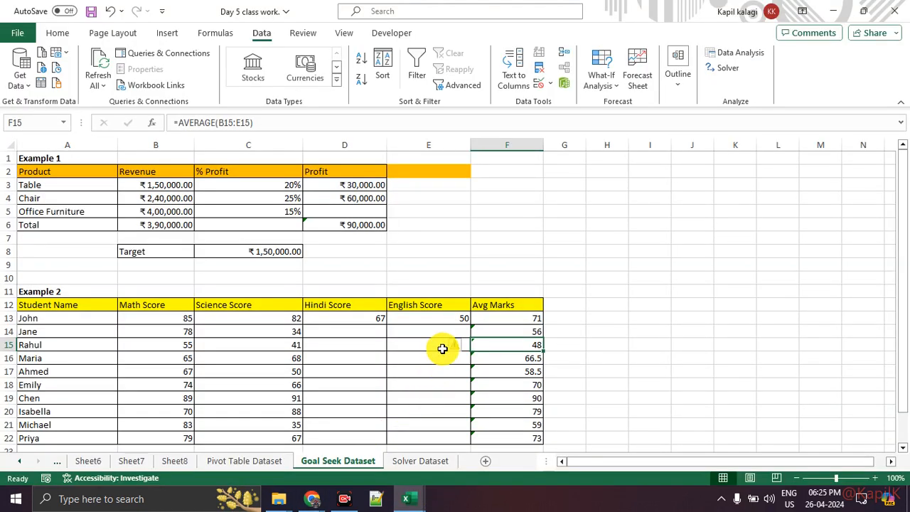
pyautogui.click(606, 345)
pyautogui.scroll(-2, 608, 348)
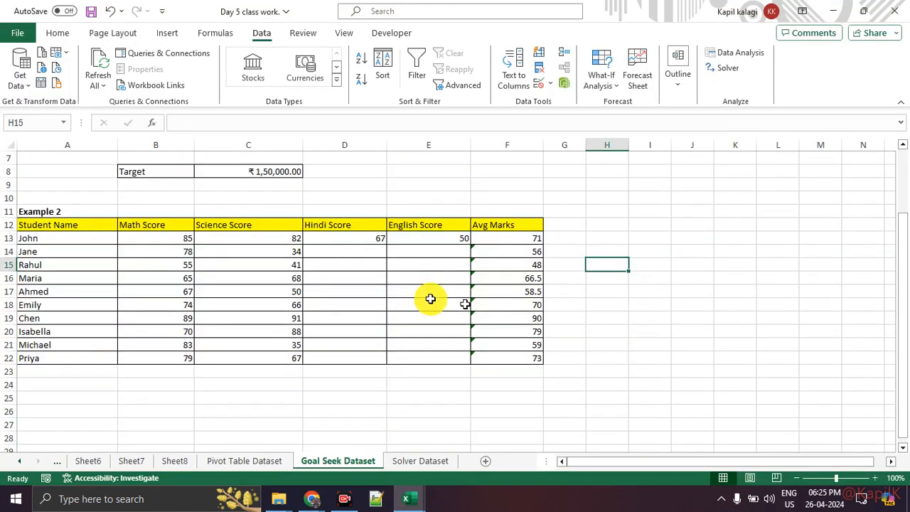
# Step: Examine the Math and Science scores and the average formula of the student in row 15
pyautogui.click(161, 262)
pyautogui.click(82, 262)
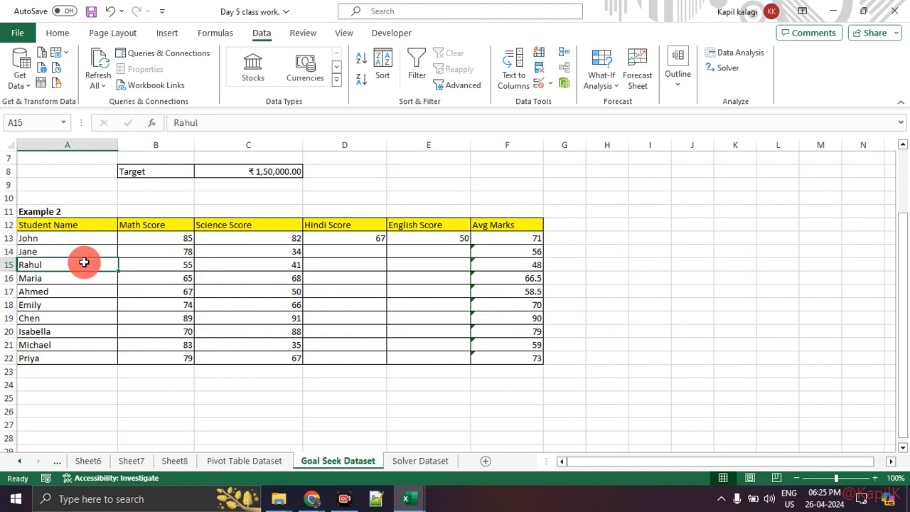
pyautogui.click(110, 296)
pyautogui.moveTo(106, 262); pyautogui.dragTo(509, 264)
pyautogui.click(214, 290)
pyautogui.moveTo(175, 264); pyautogui.dragTo(259, 266)
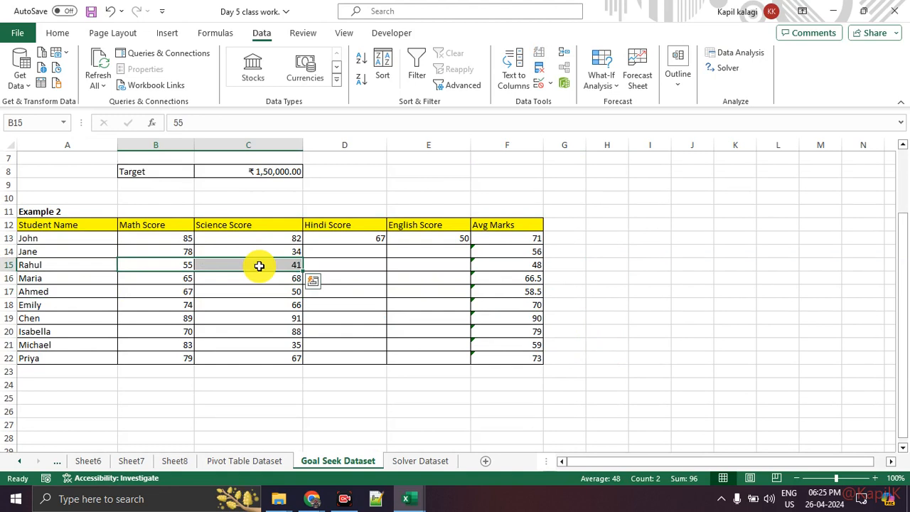
pyautogui.click(482, 266)
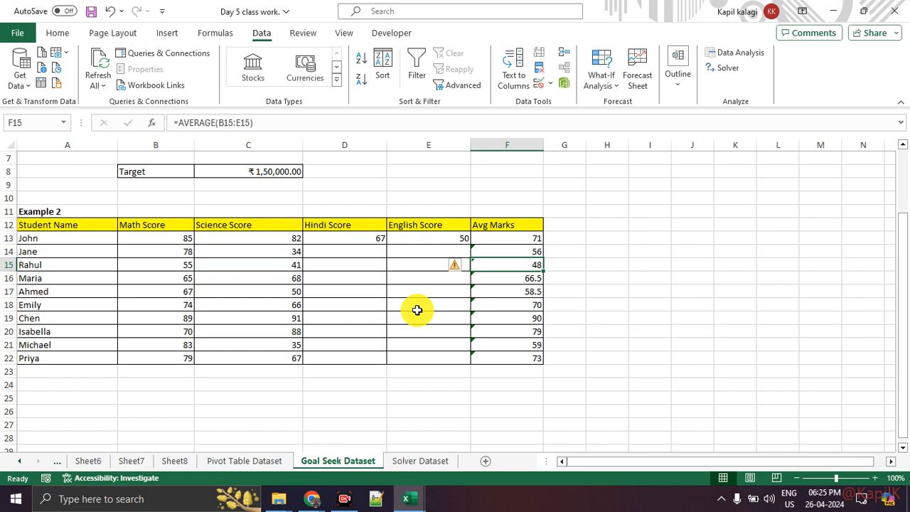
# Step: Enter trial scores in row 15: 55 for Hindi and 89 for English
pyautogui.click(355, 268)
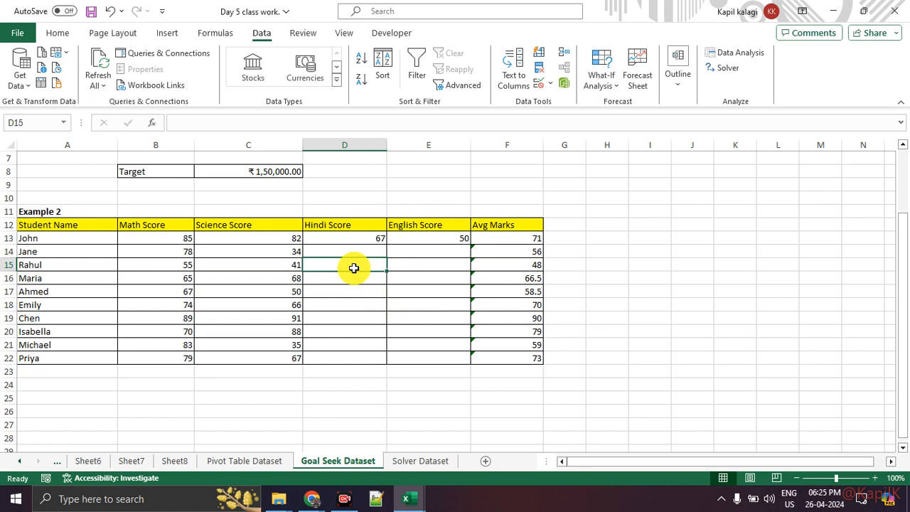
pyautogui.write('55')
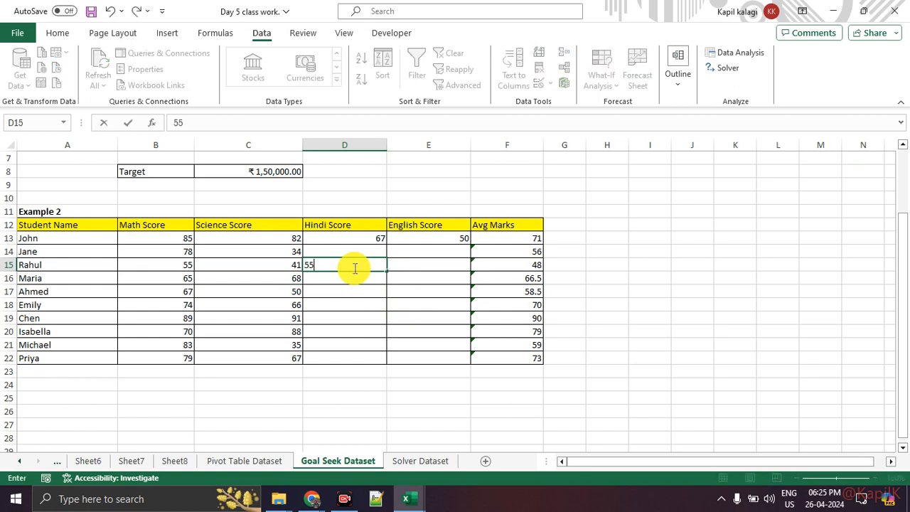
pyautogui.click(418, 269)
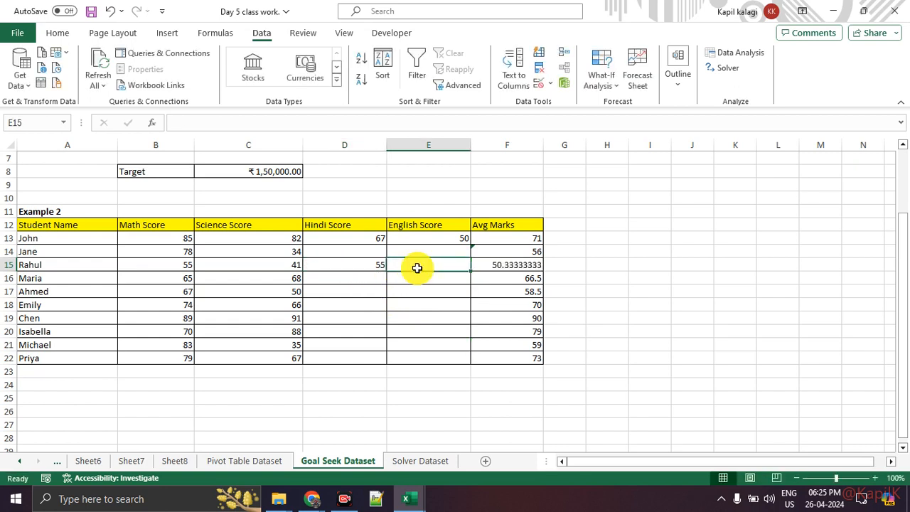
pyautogui.write('89')
pyautogui.press('Return')
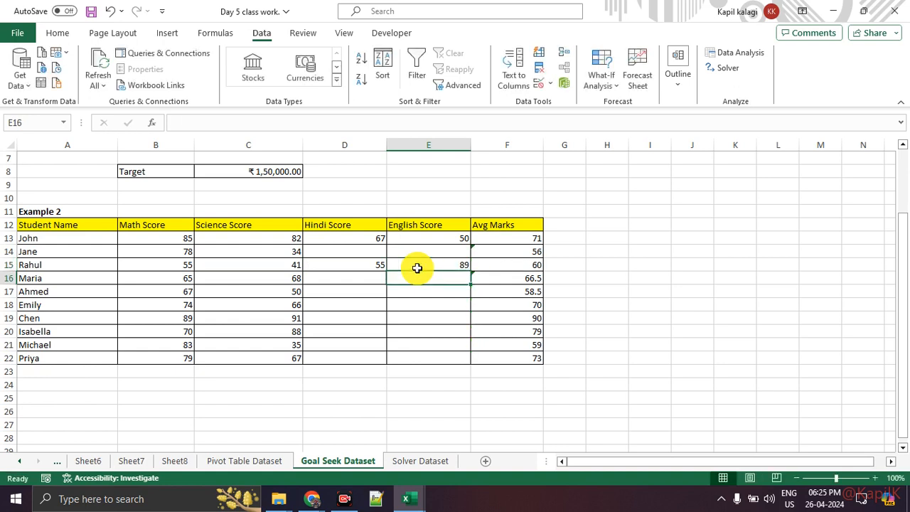
# Step: Change the English score in row 15 to 65 and check the average marks in F15
pyautogui.click(416, 264)
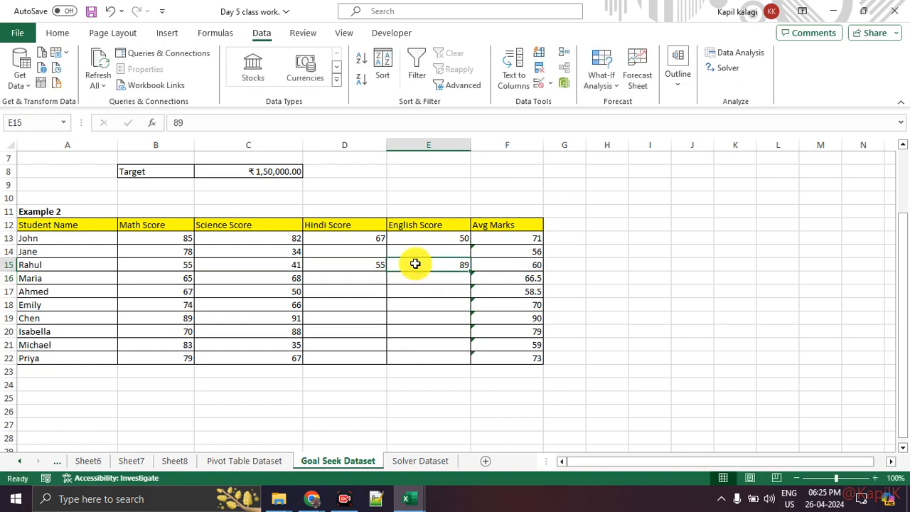
pyautogui.click(369, 268)
pyautogui.click(435, 262)
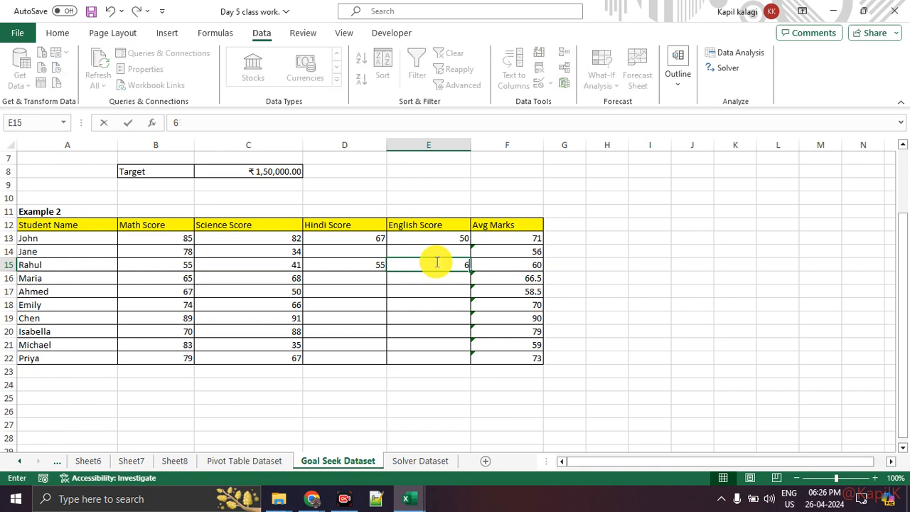
pyautogui.write('65')
pyautogui.press('Return')
pyautogui.click(506, 263)
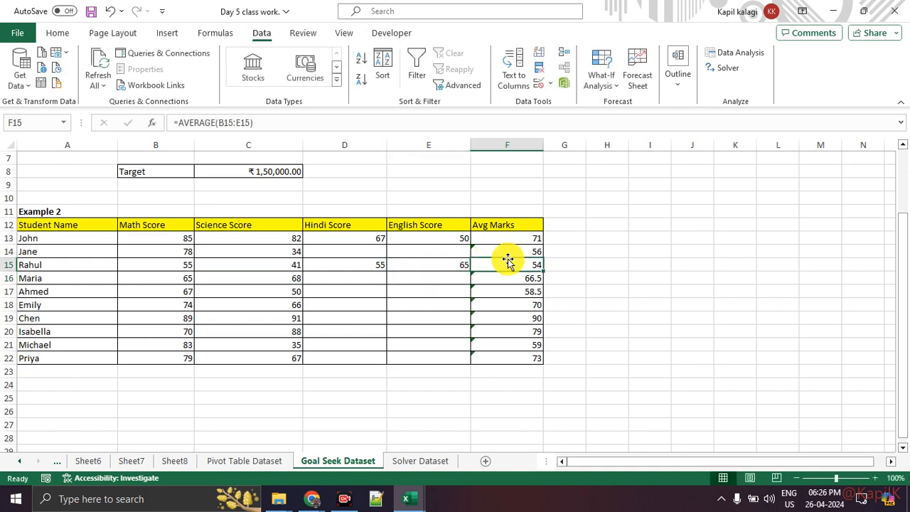
# Step: Change the Hindi score in row 15 to 77, check the average, and clear both trial scores in D15:E15
pyautogui.click(369, 265)
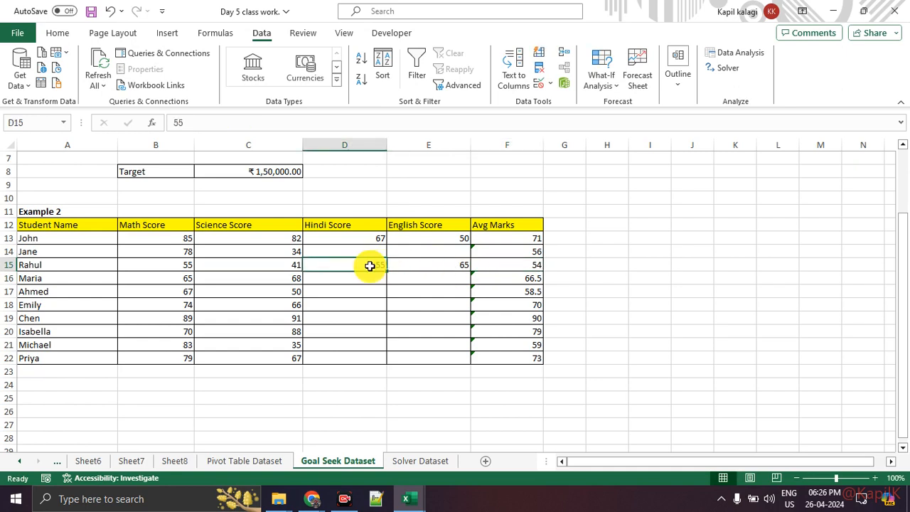
pyautogui.write('77')
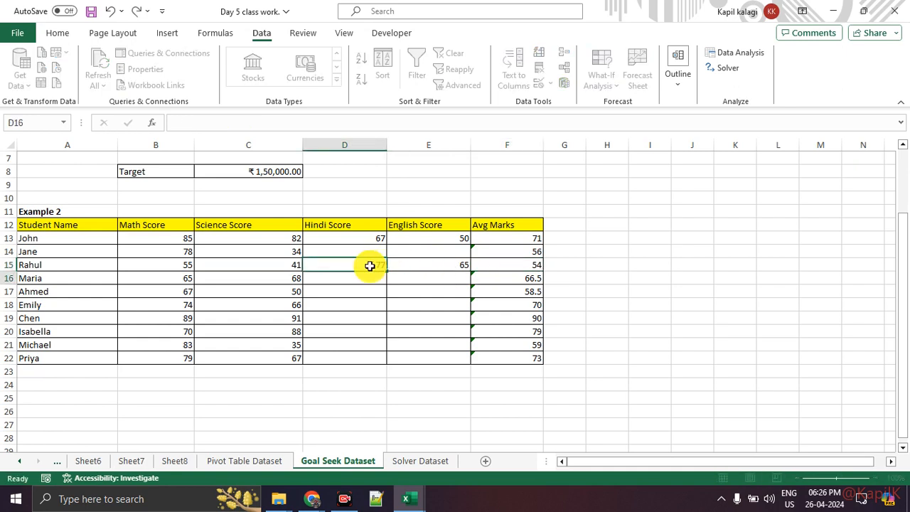
pyautogui.press('Return')
pyautogui.click(504, 266)
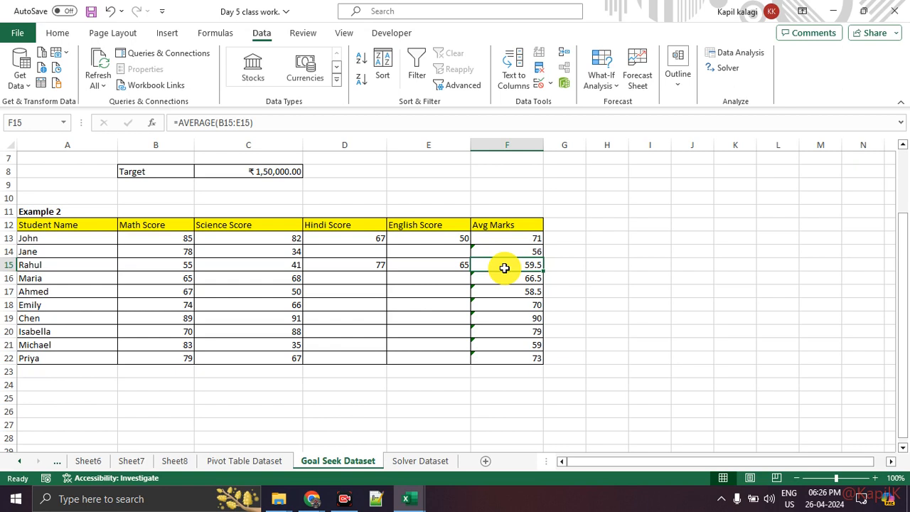
pyautogui.moveTo(353, 260); pyautogui.dragTo(436, 264)
pyautogui.press('Delete')
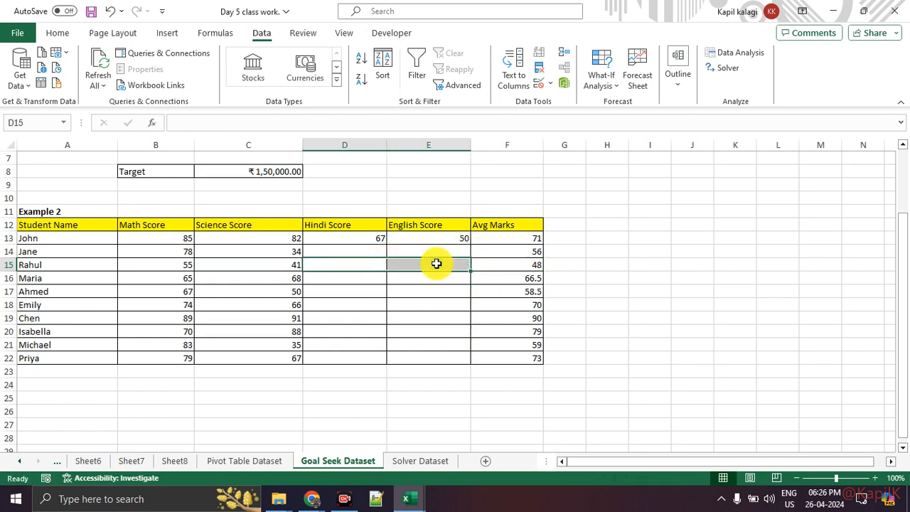
# Step: Compare the empty Hindi and English cells in row 15 with the average formula in F15
pyautogui.click(522, 268)
pyautogui.moveTo(346, 266); pyautogui.dragTo(406, 271)
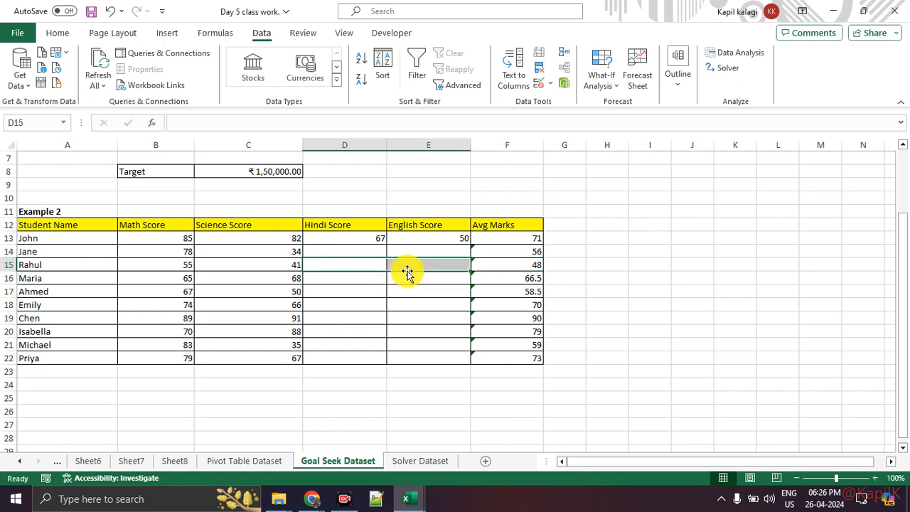
pyautogui.click(535, 263)
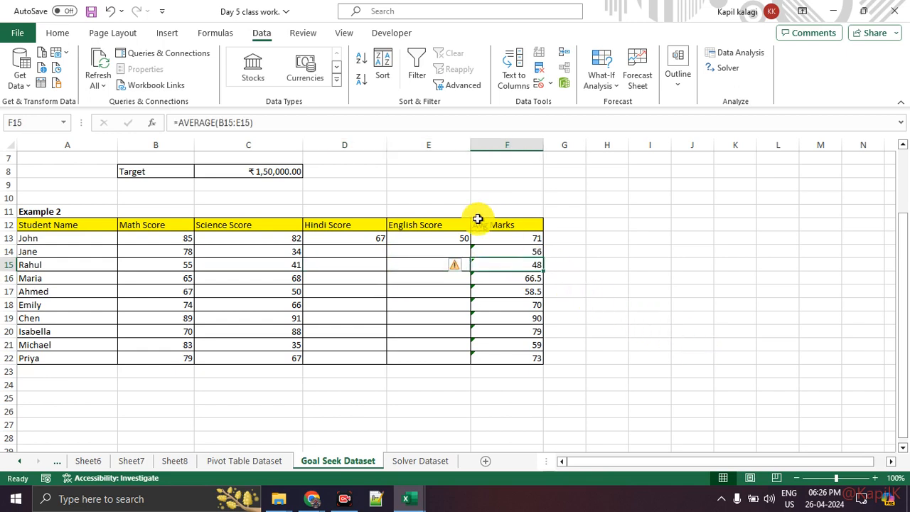
pyautogui.moveTo(370, 266); pyautogui.dragTo(412, 268)
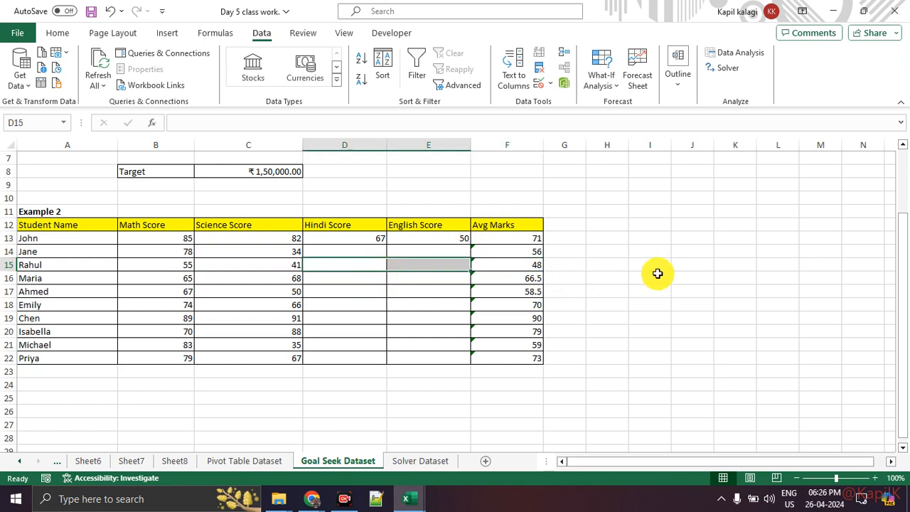
pyautogui.click(512, 264)
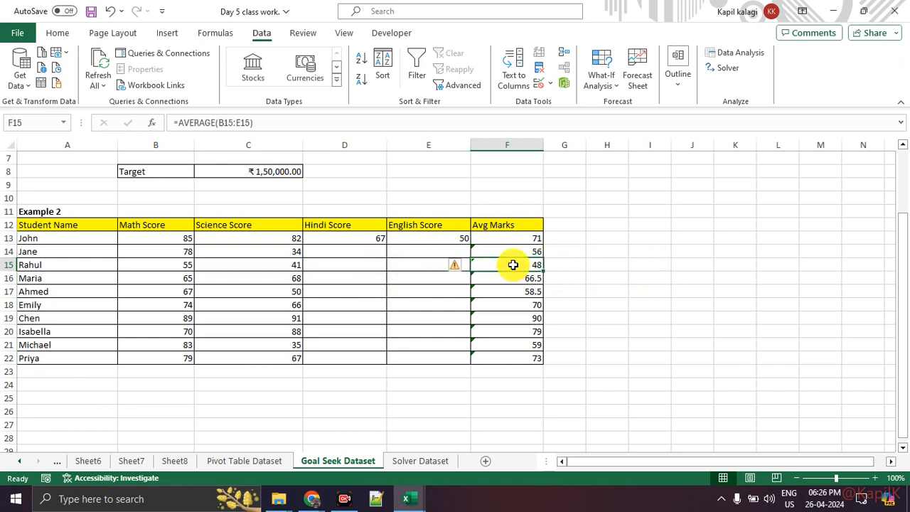
pyautogui.click(604, 302)
pyautogui.click(512, 266)
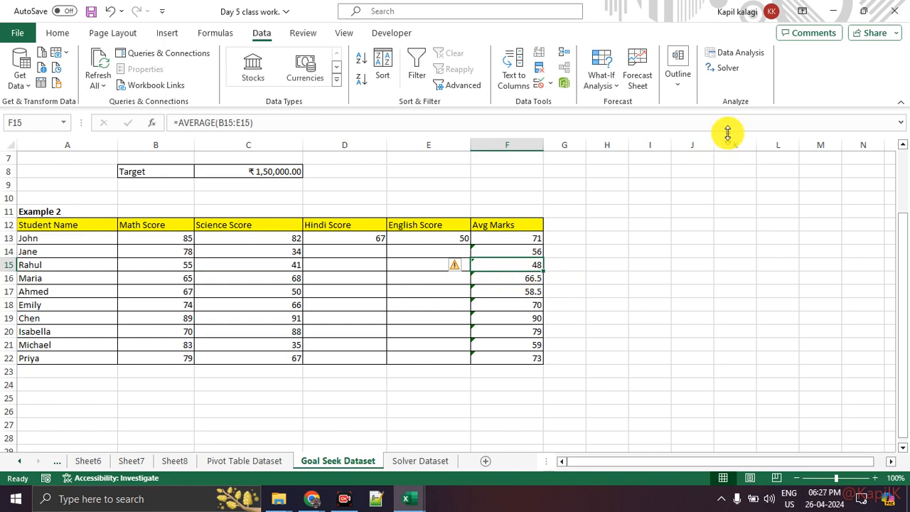
# Step: Open Solver with F15 as the objective cell and set its target to a value of 60
pyautogui.click(728, 67)
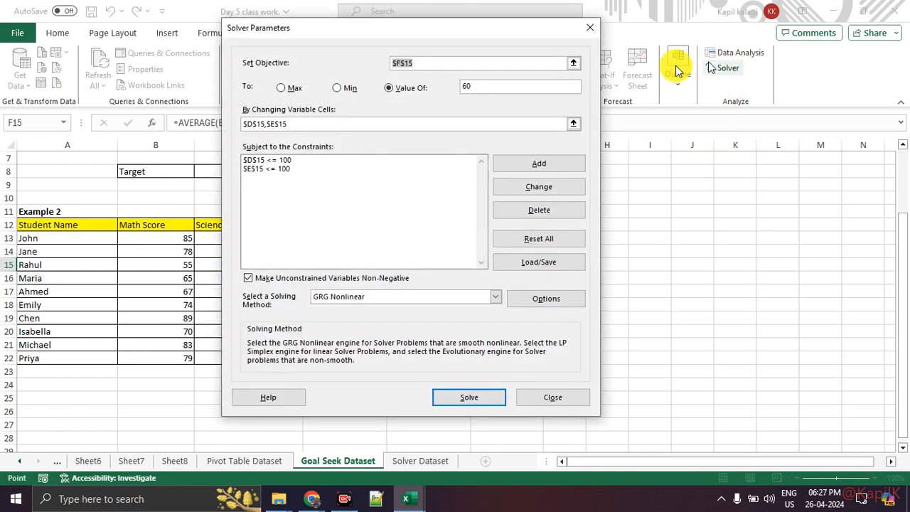
pyautogui.moveTo(227, 69)
pyautogui.mouseDown()
pyautogui.moveTo(304, 64)
pyautogui.moveTo(250, 76)
pyautogui.mouseUp()
pyautogui.click(366, 52)
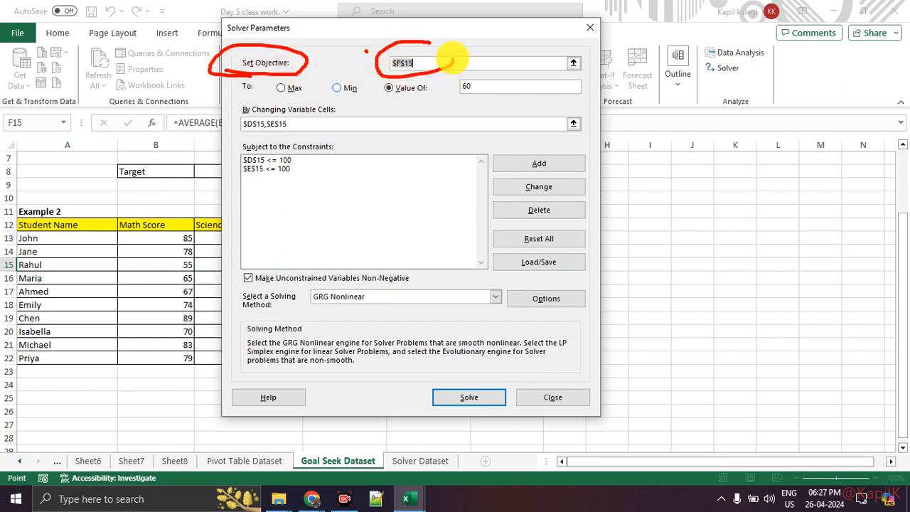
pyautogui.press('Escape')
pyautogui.click(435, 62)
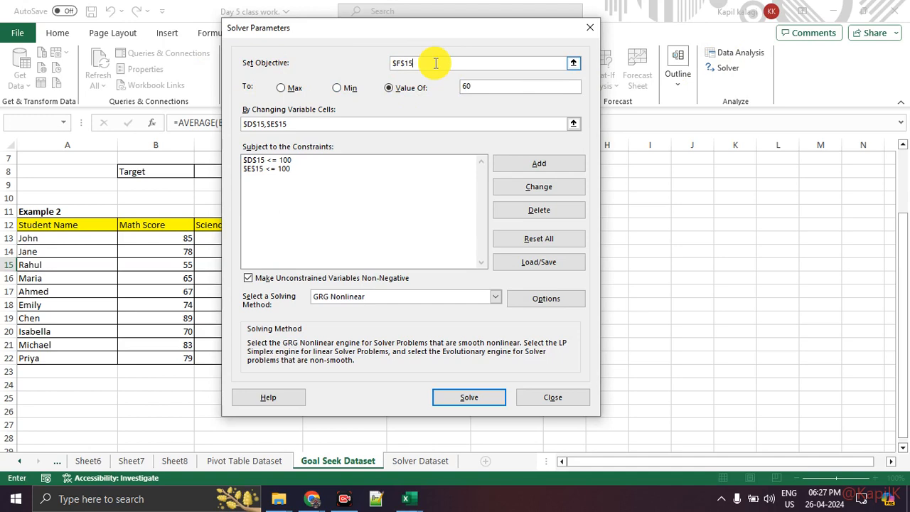
pyautogui.click(475, 91)
pyautogui.write('60')
pyautogui.moveTo(157, 74); pyautogui.dragTo(554, 73)
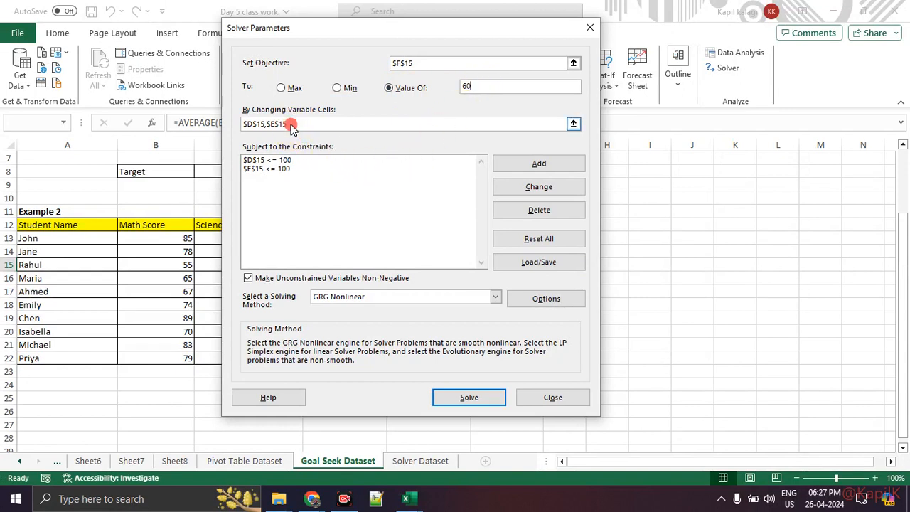
# Step: Clear Solver's changing variable cells and reselect D15 and E15 for them
pyautogui.moveTo(290, 126); pyautogui.dragTo(163, 121)
pyautogui.press('BackSpace')
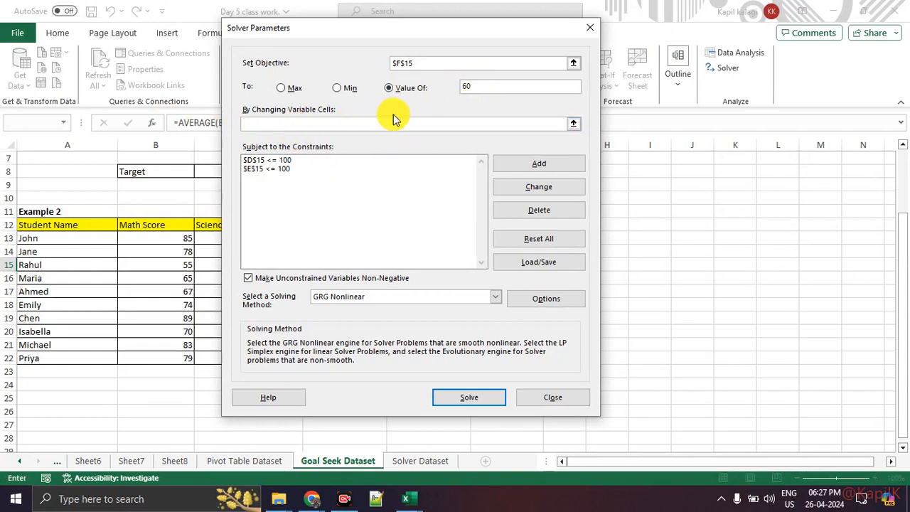
pyautogui.click(573, 125)
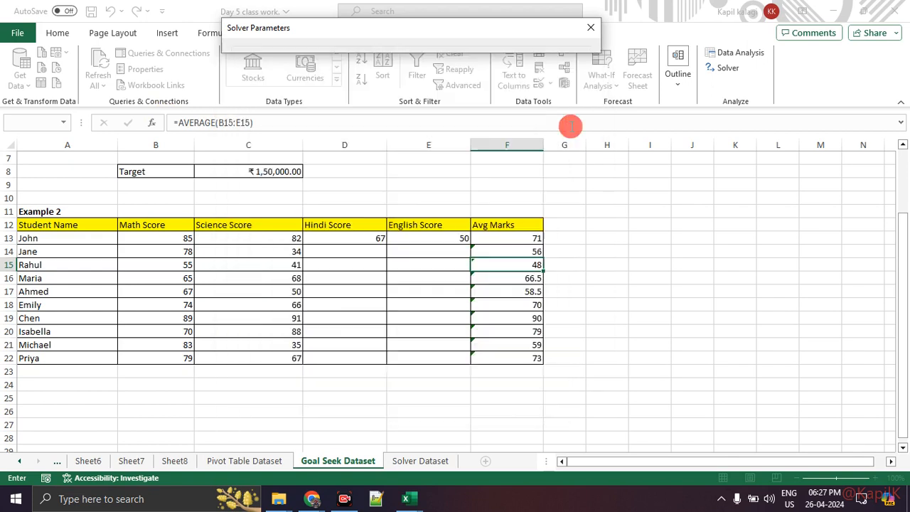
pyautogui.click(352, 265)
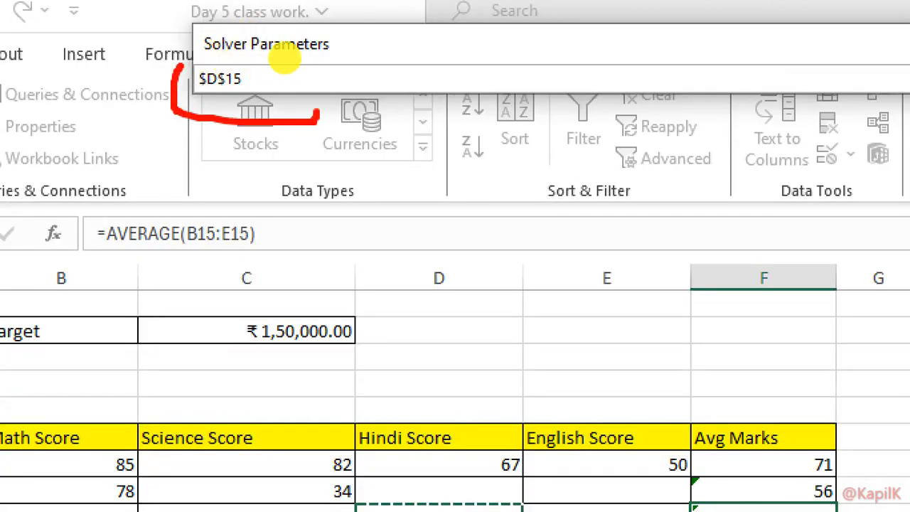
pyautogui.press('Return')
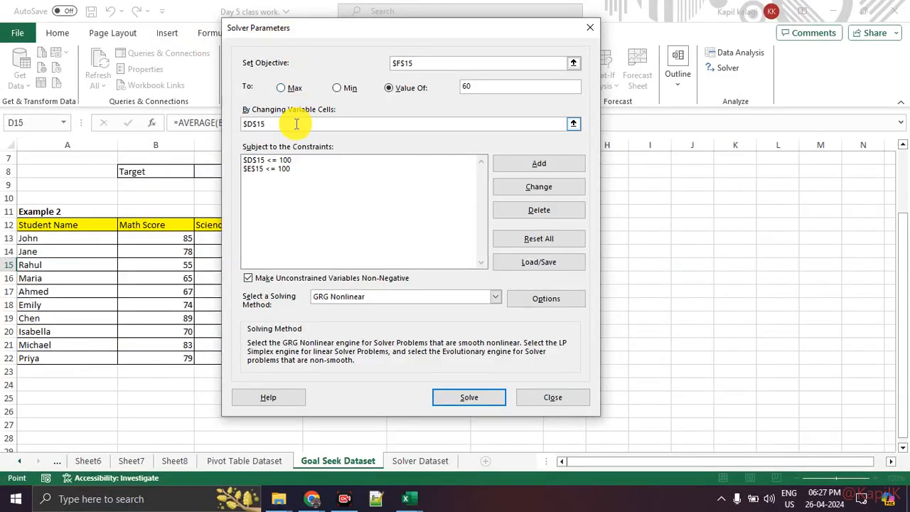
pyautogui.click(573, 124)
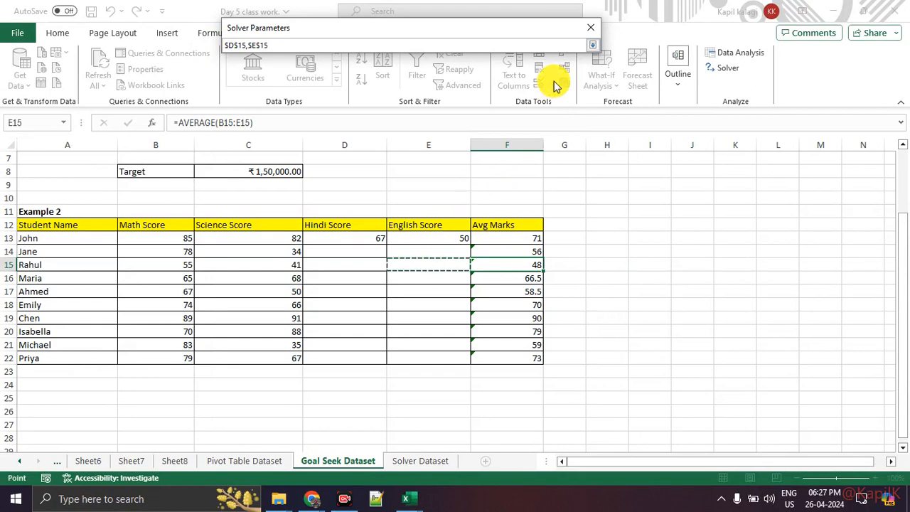
pyautogui.click(595, 47)
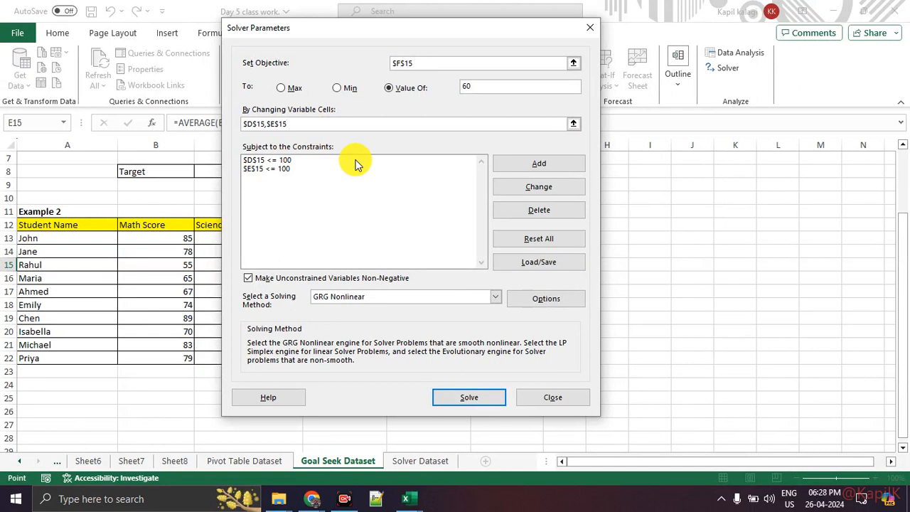
# Step: Delete the D15 <= 100 and E15 <= 100 constraints from Solver
pyautogui.click(357, 162)
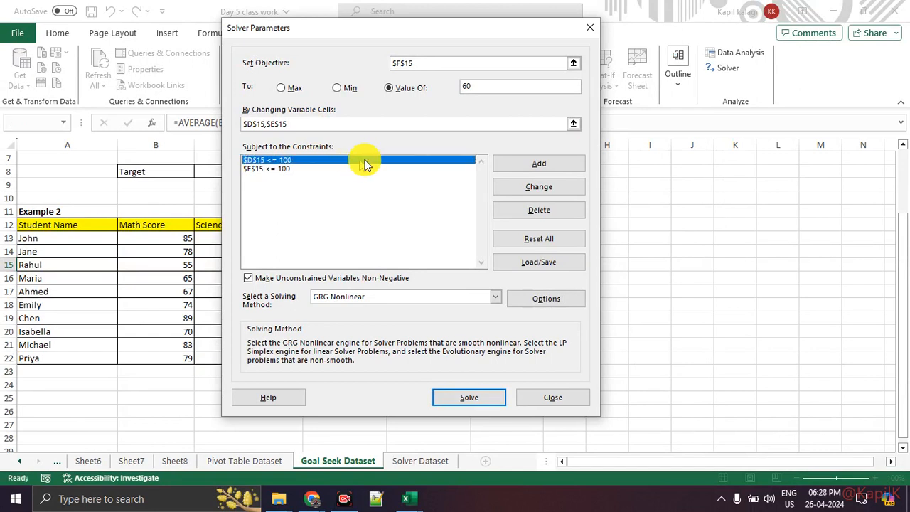
pyautogui.click(510, 210)
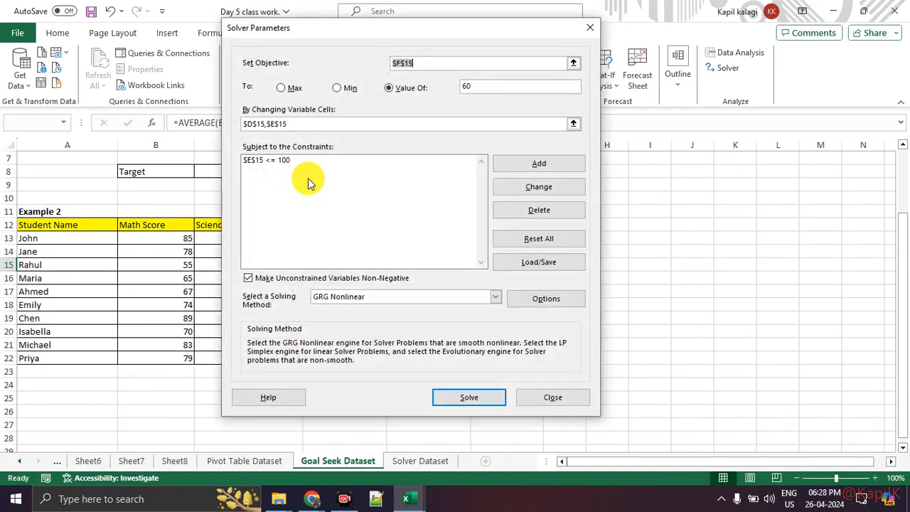
pyautogui.click(299, 164)
pyautogui.click(557, 212)
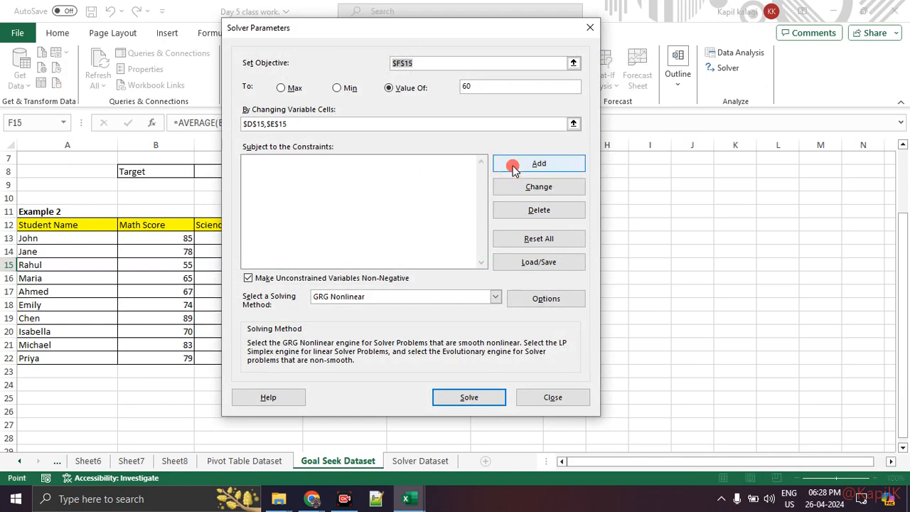
# Step: Add a Solver constraint limiting cell D15 to <= 100, reviewing the available comparison operators
pyautogui.click(512, 166)
pyautogui.moveTo(386, 177); pyautogui.dragTo(564, 152)
pyautogui.click(369, 263)
pyautogui.click(601, 195)
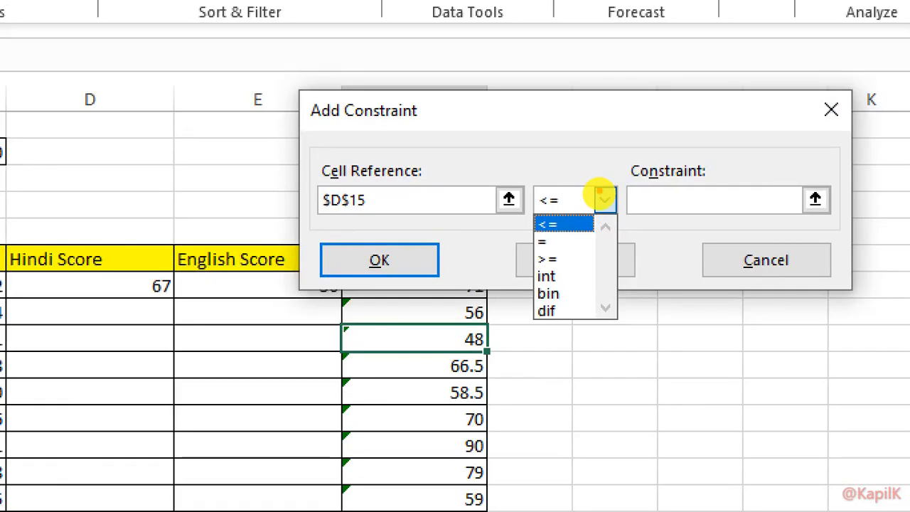
pyautogui.moveTo(559, 203); pyautogui.dragTo(576, 203)
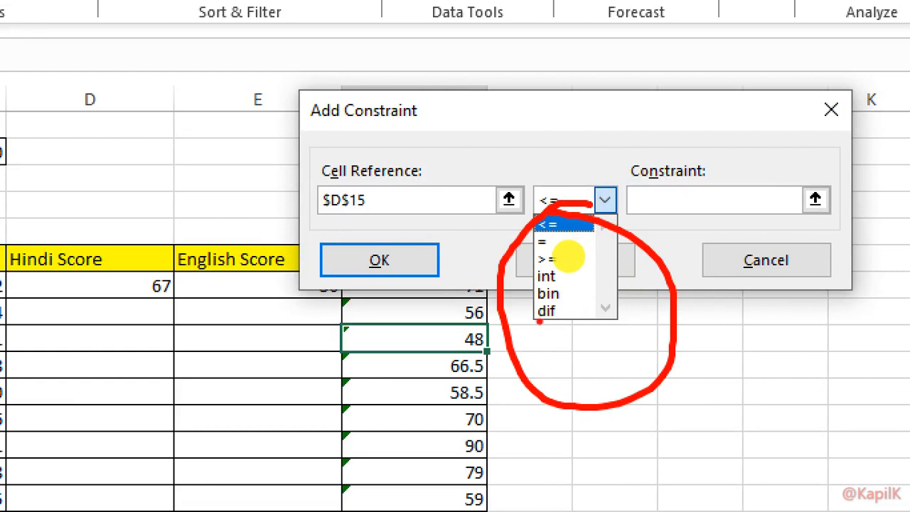
pyautogui.moveTo(533, 231)
pyautogui.mouseDown()
pyautogui.moveTo(571, 227)
pyautogui.moveTo(577, 263)
pyautogui.mouseUp()
pyautogui.press('Escape')
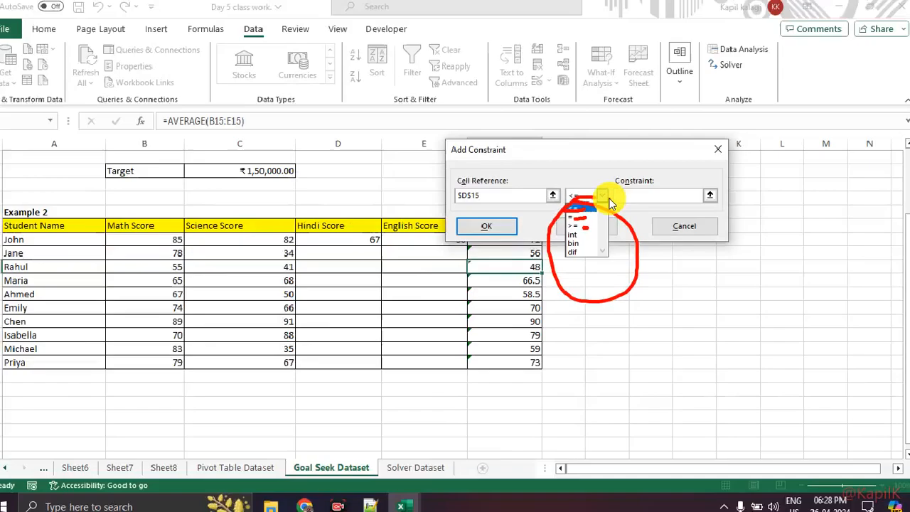
pyautogui.click(633, 196)
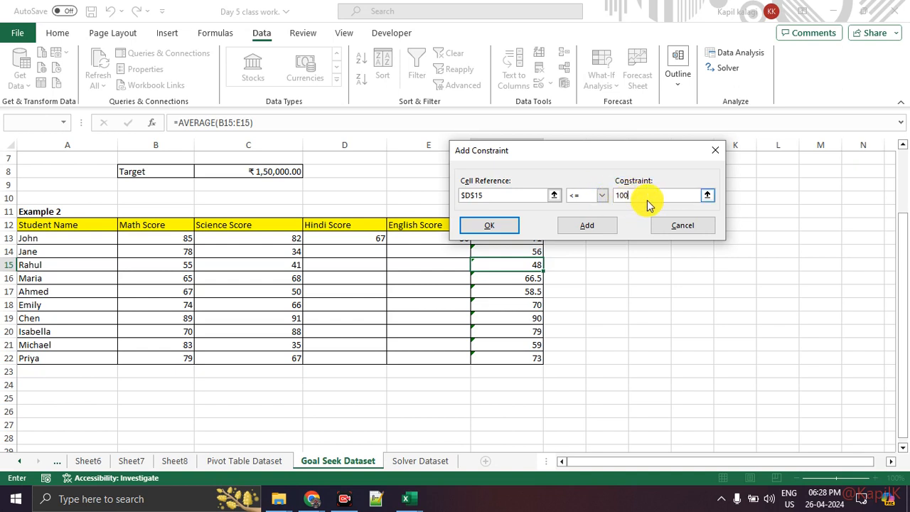
pyautogui.click(489, 226)
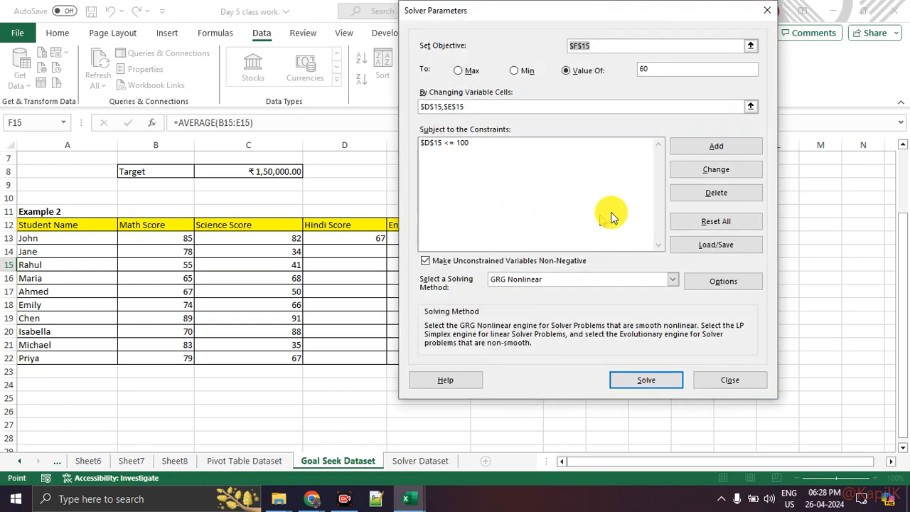
# Step: Add a second Solver constraint limiting cell E15 to <= 100
pyautogui.click(699, 150)
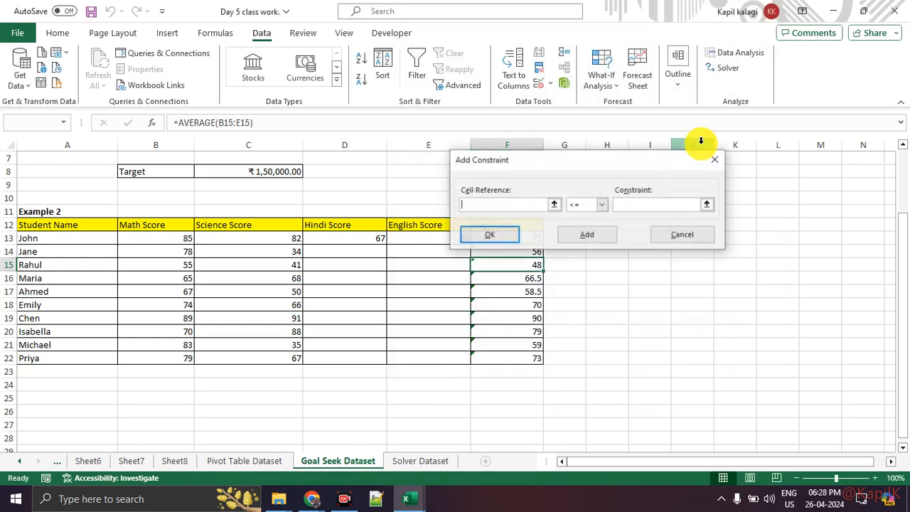
pyautogui.click(425, 265)
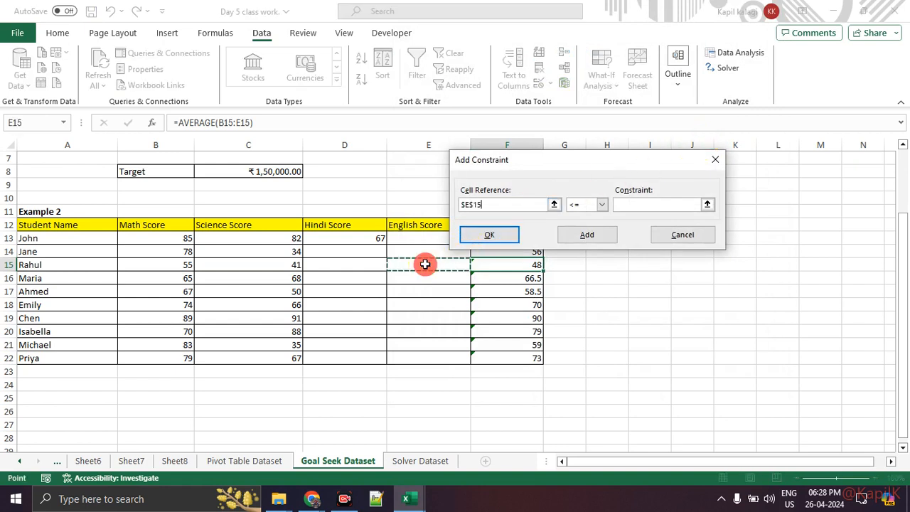
pyautogui.click(631, 206)
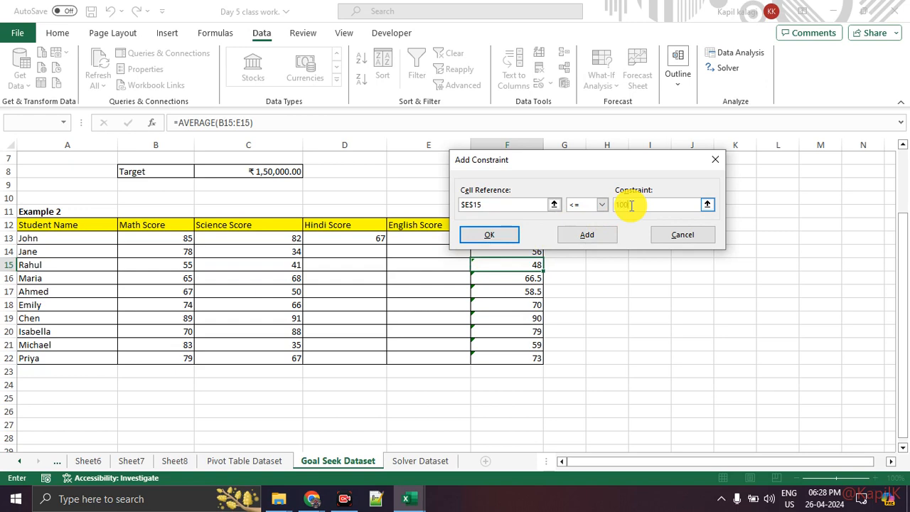
pyautogui.write('100')
pyautogui.click(491, 246)
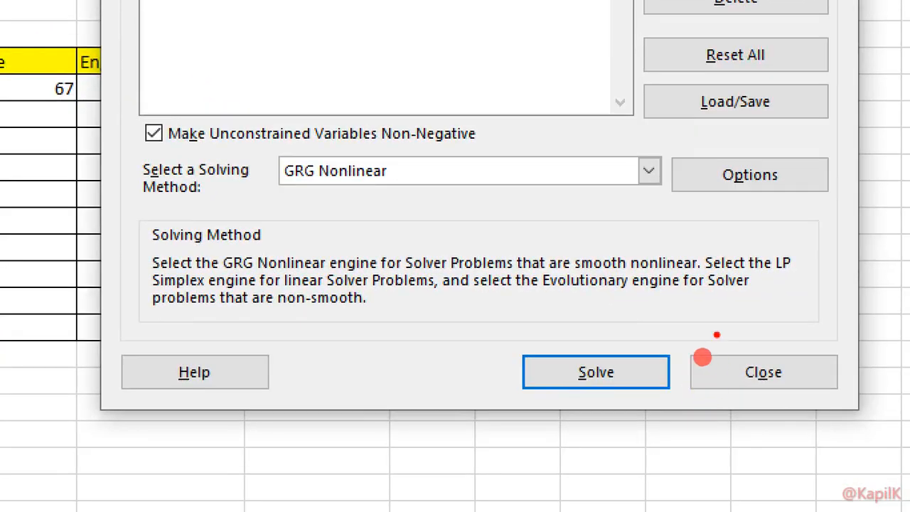
# Step: Run Solver, keep its solution, and select the solved Hindi and English scores in D15:E15
pyautogui.moveTo(702, 358)
pyautogui.mouseDown()
pyautogui.moveTo(687, 411)
pyautogui.moveTo(719, 333)
pyautogui.mouseUp()
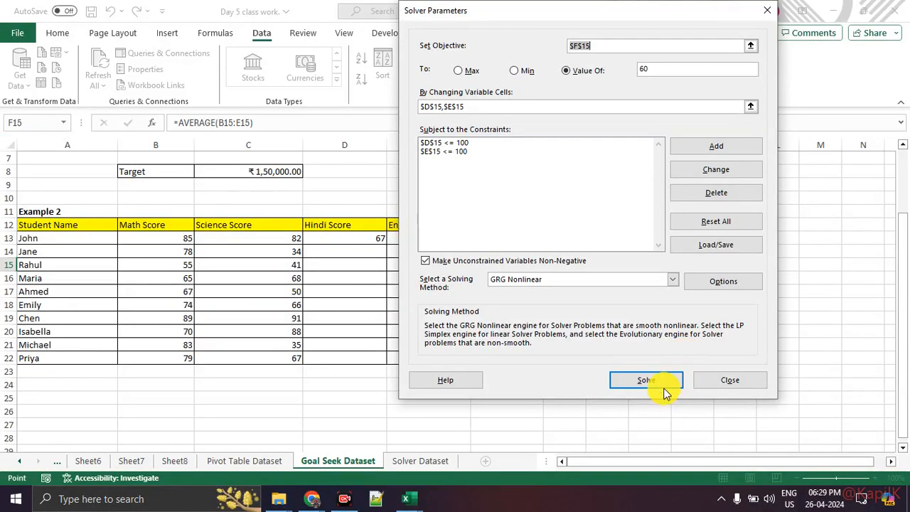
pyautogui.click(647, 382)
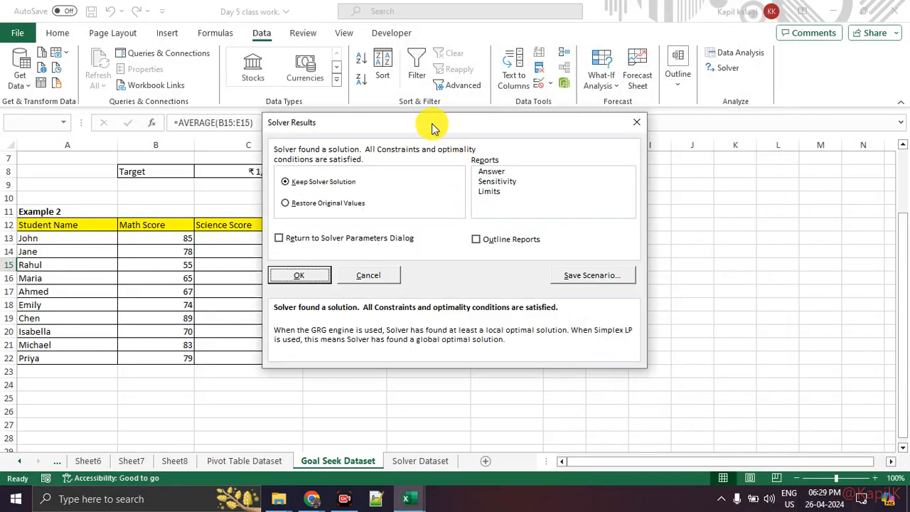
pyautogui.moveTo(433, 127); pyautogui.dragTo(687, 135)
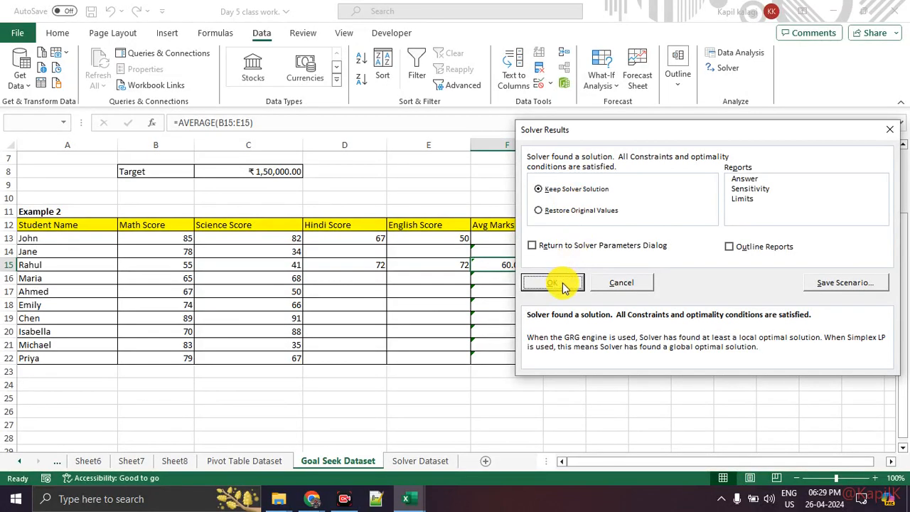
pyautogui.click(563, 283)
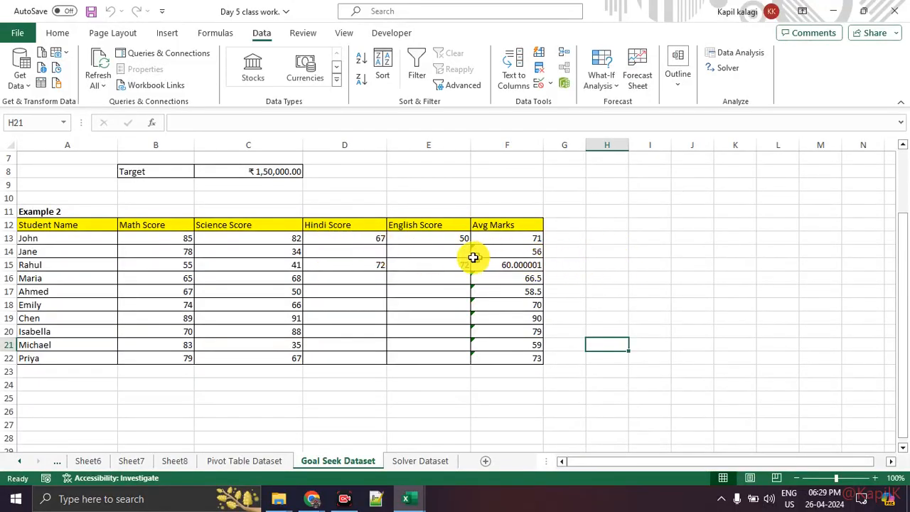
pyautogui.moveTo(374, 261); pyautogui.dragTo(427, 261)
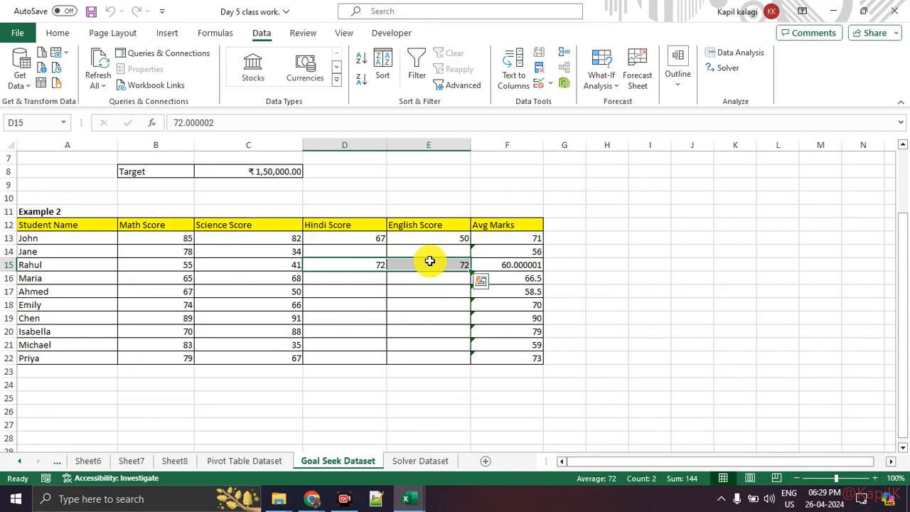
# Step: Reopen Solver and change the solving method to Simplex LP
pyautogui.click(737, 69)
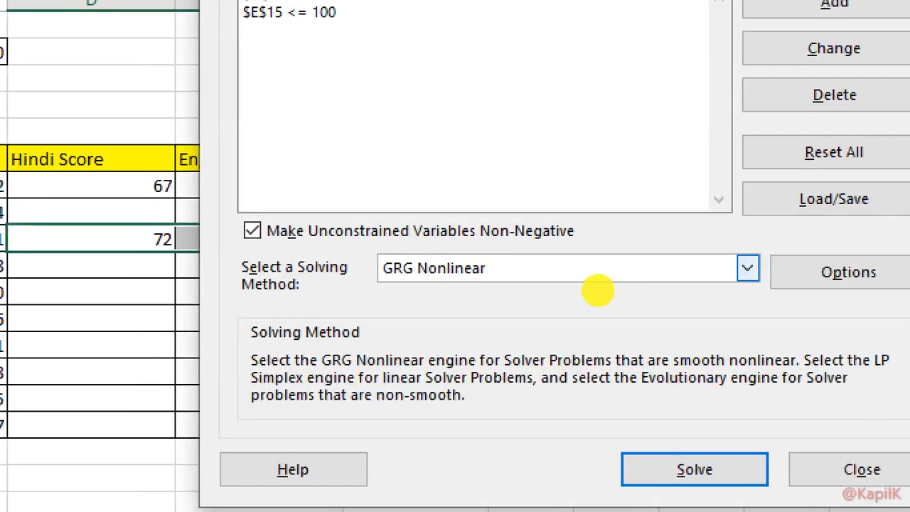
pyautogui.moveTo(386, 273)
pyautogui.mouseDown()
pyautogui.moveTo(626, 301)
pyautogui.moveTo(610, 250)
pyautogui.moveTo(387, 284)
pyautogui.mouseUp()
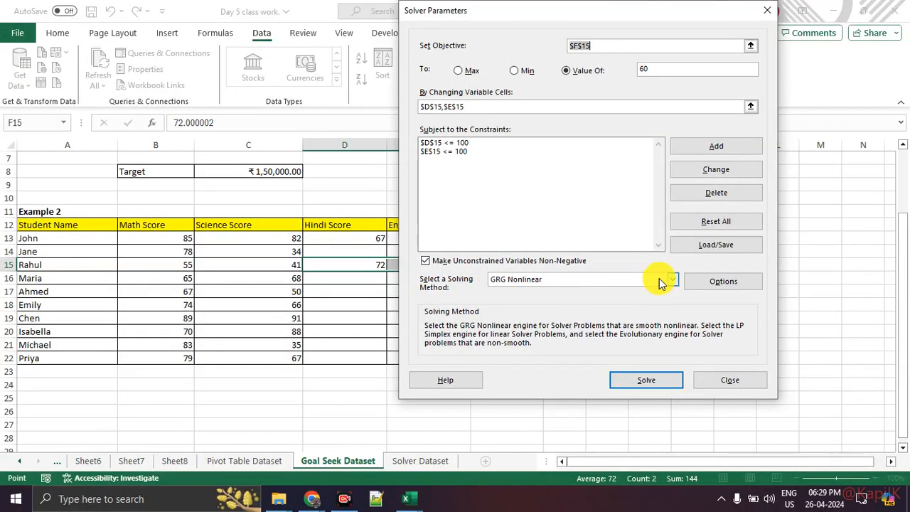
pyautogui.click(727, 272)
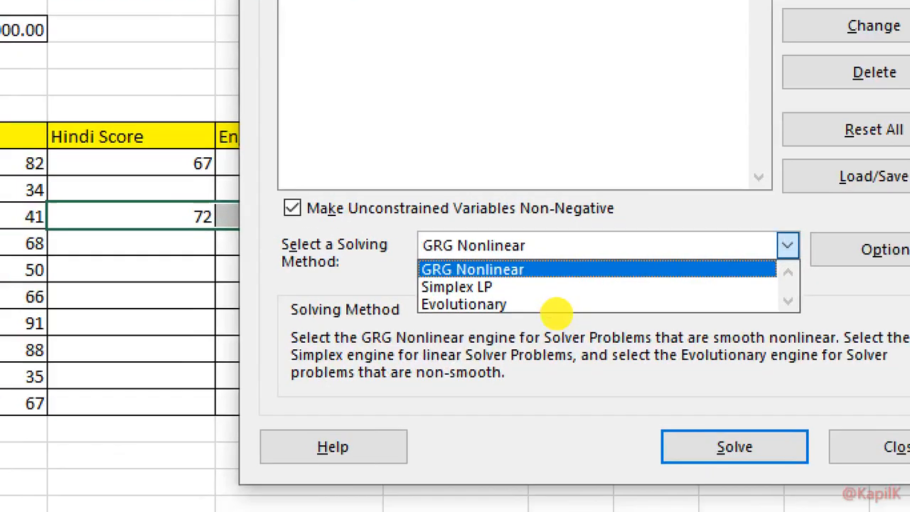
pyautogui.moveTo(567, 291); pyautogui.dragTo(521, 283)
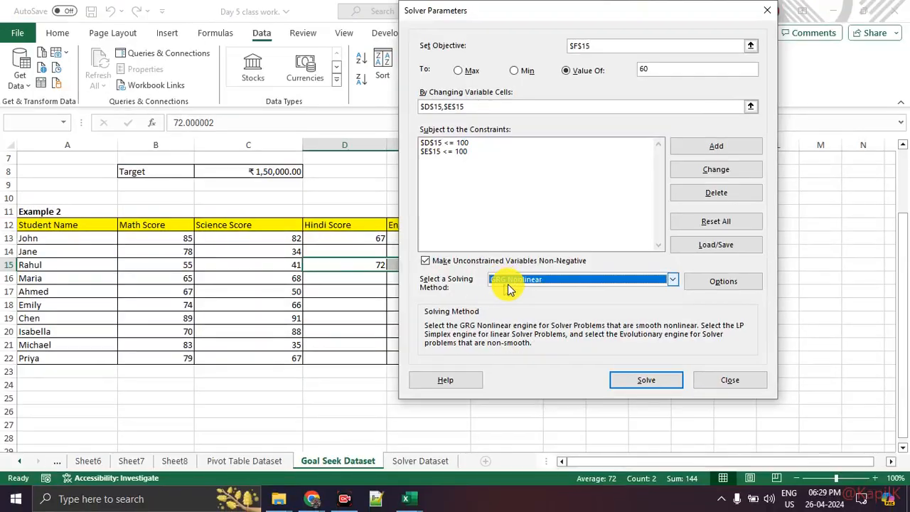
pyautogui.click(509, 279)
pyautogui.click(516, 300)
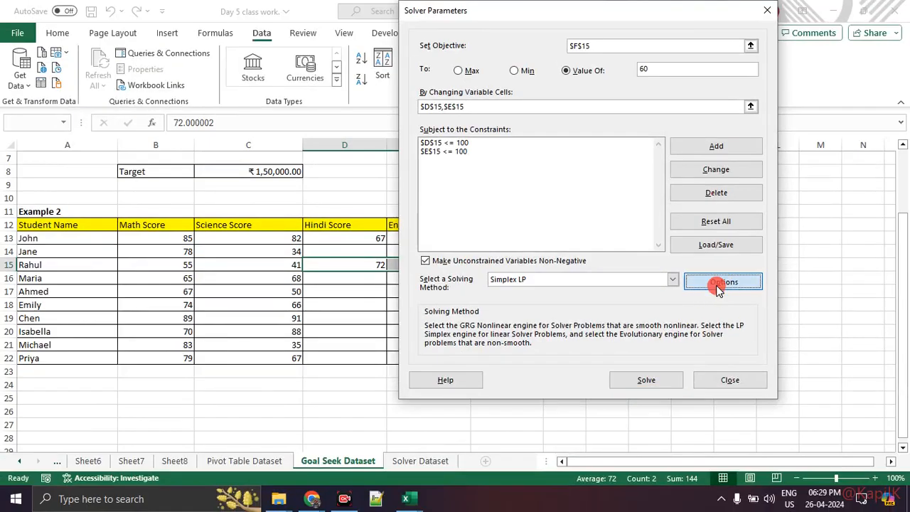
# Step: Examine Solver's All Methods, GRG Nonlinear and Evolutionary options, and close Solver without solving
pyautogui.click(719, 283)
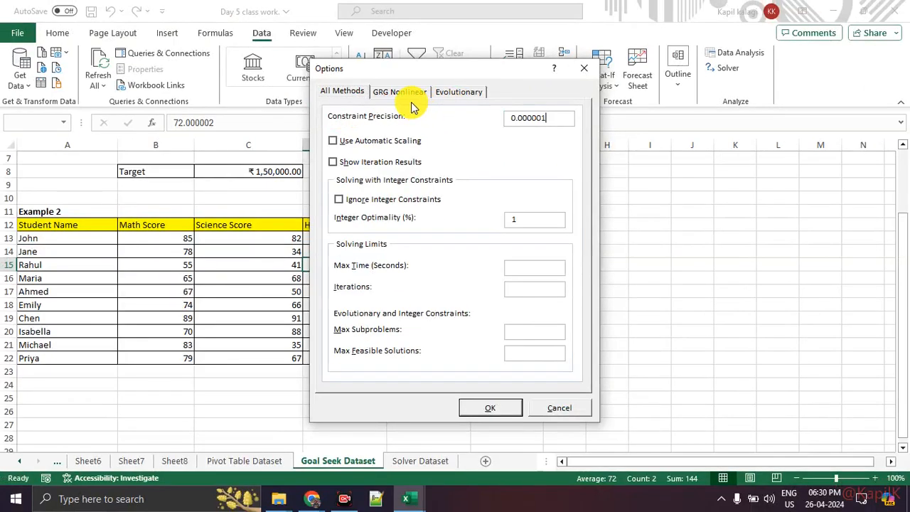
pyautogui.click(384, 47)
pyautogui.click(448, 97)
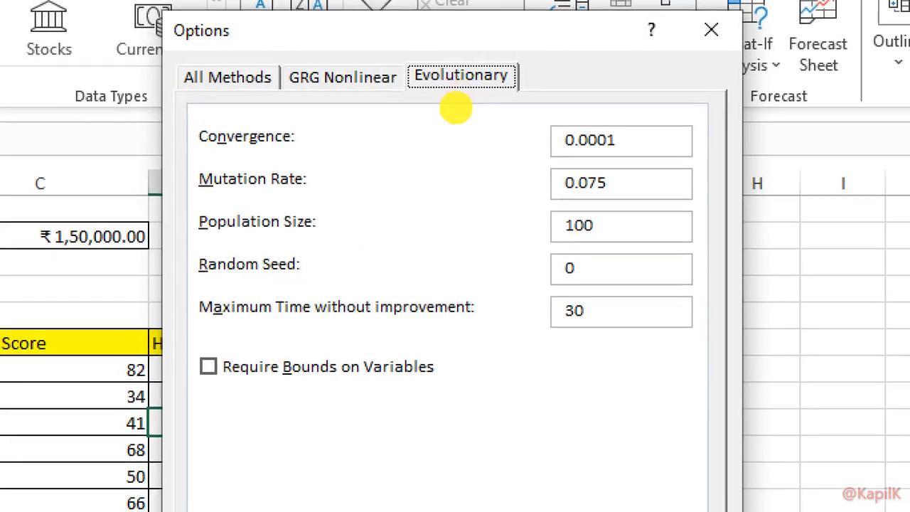
pyautogui.moveTo(183, 143); pyautogui.dragTo(329, 152)
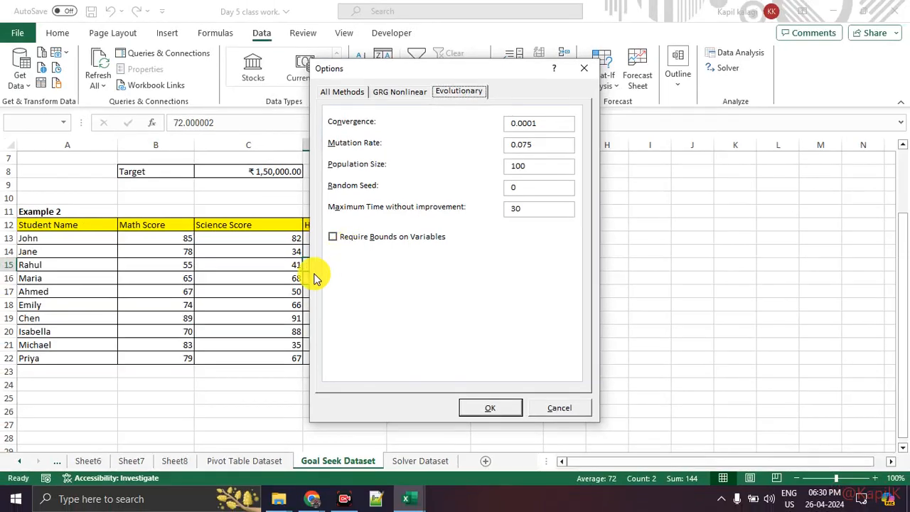
pyautogui.moveTo(165, 290)
pyautogui.mouseDown()
pyautogui.moveTo(218, 172)
pyautogui.moveTo(524, 412)
pyautogui.moveTo(597, 194)
pyautogui.mouseUp()
pyautogui.press('Escape')
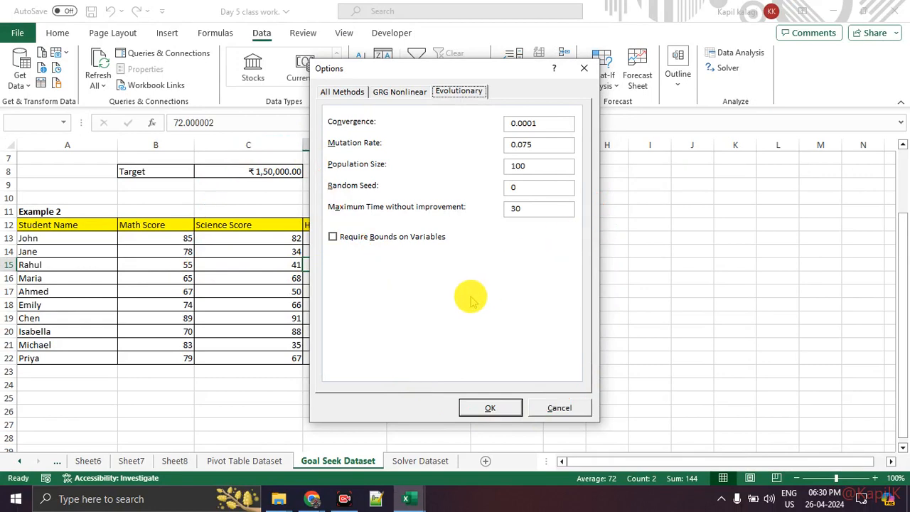
pyautogui.moveTo(162, 317)
pyautogui.mouseDown()
pyautogui.moveTo(256, 171)
pyautogui.moveTo(631, 315)
pyautogui.moveTo(640, 198)
pyautogui.mouseUp()
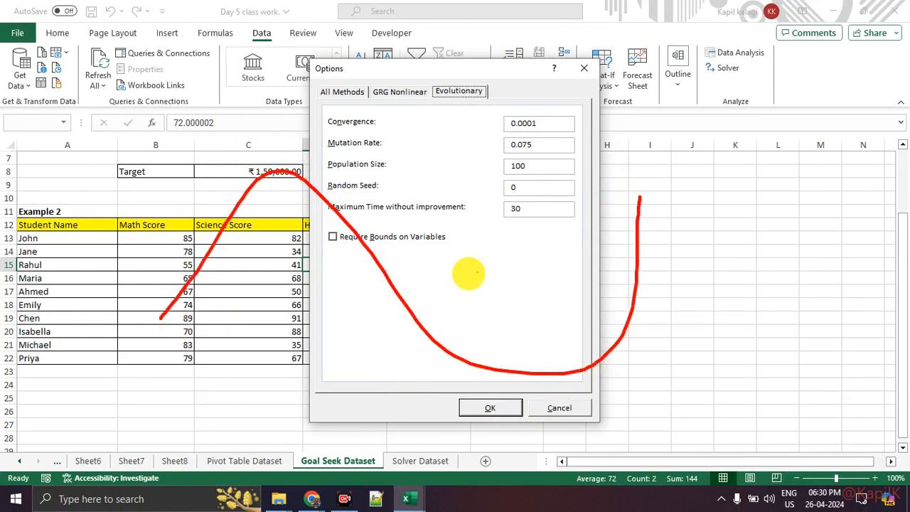
pyautogui.moveTo(361, 248)
pyautogui.mouseDown()
pyautogui.moveTo(624, 260)
pyautogui.moveTo(472, 311)
pyautogui.moveTo(664, 327)
pyautogui.moveTo(451, 329)
pyautogui.moveTo(576, 359)
pyautogui.moveTo(622, 355)
pyautogui.moveTo(589, 362)
pyautogui.moveTo(601, 361)
pyautogui.mouseUp()
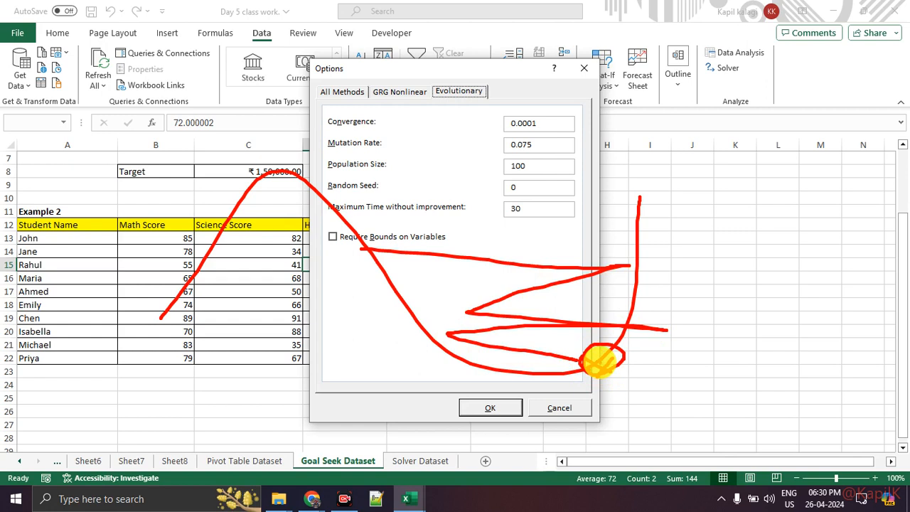
pyautogui.press('Escape')
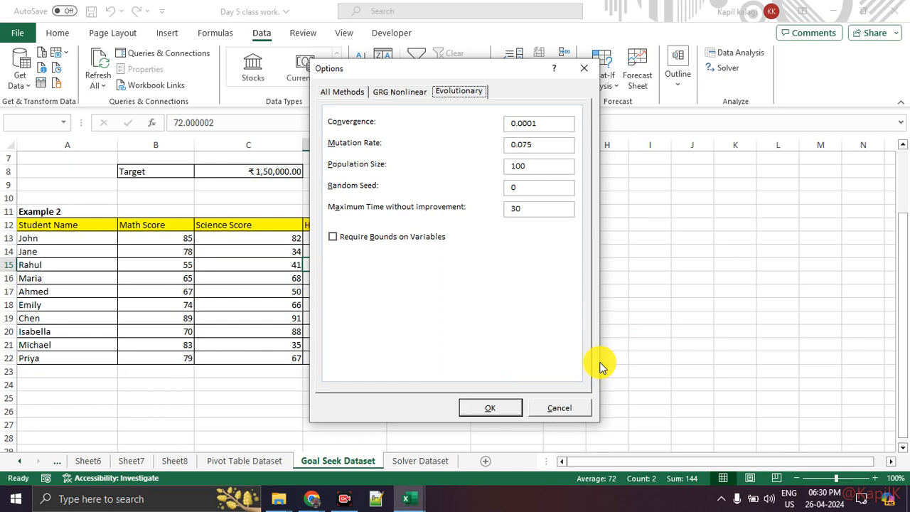
pyautogui.click(594, 71)
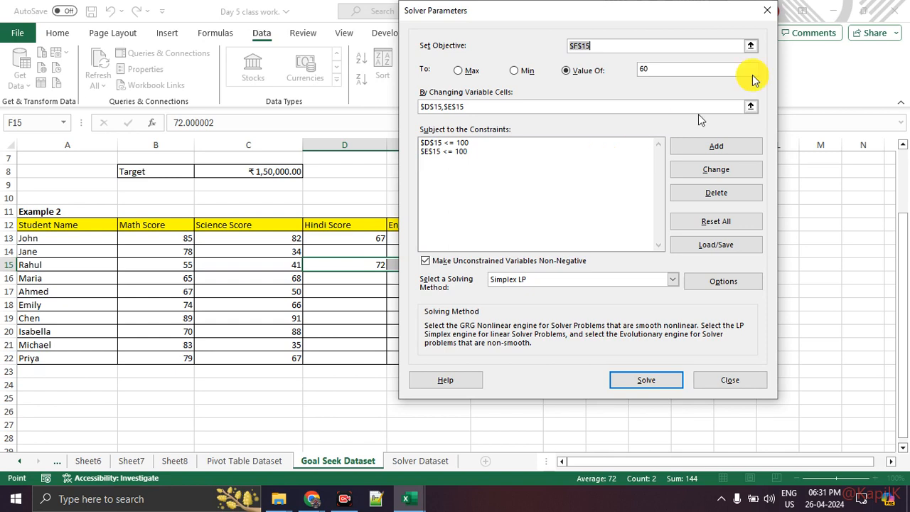
pyautogui.click(768, 9)
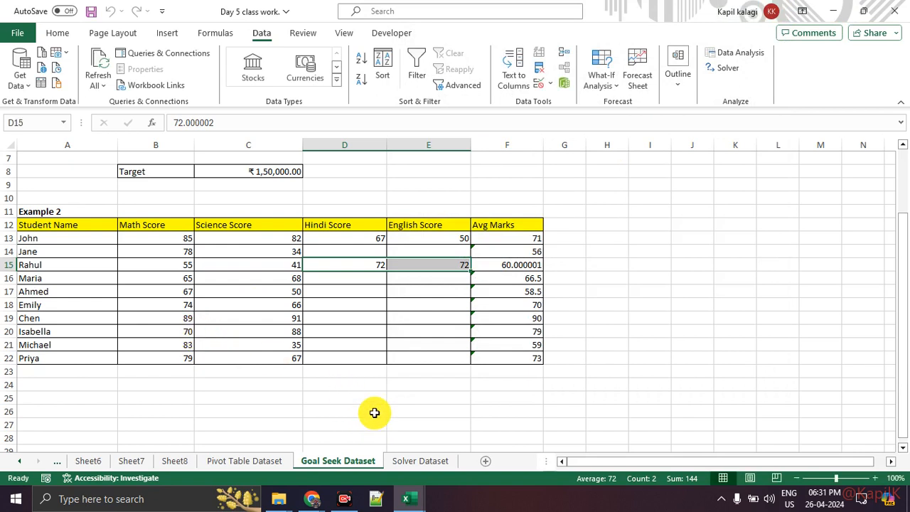
# Step: Look over the What-If Analysis choices and switch to the Day 6 class work workbook containing the monthly budget
pyautogui.click(448, 404)
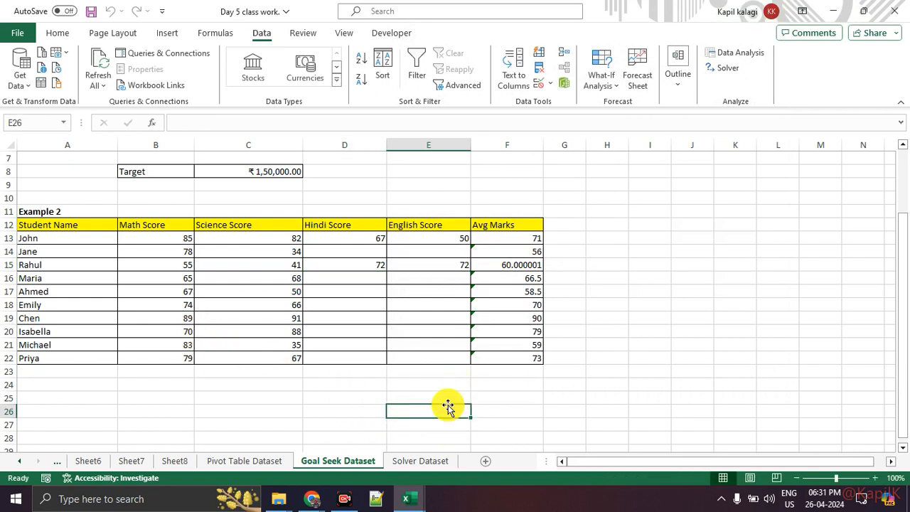
pyautogui.click(603, 85)
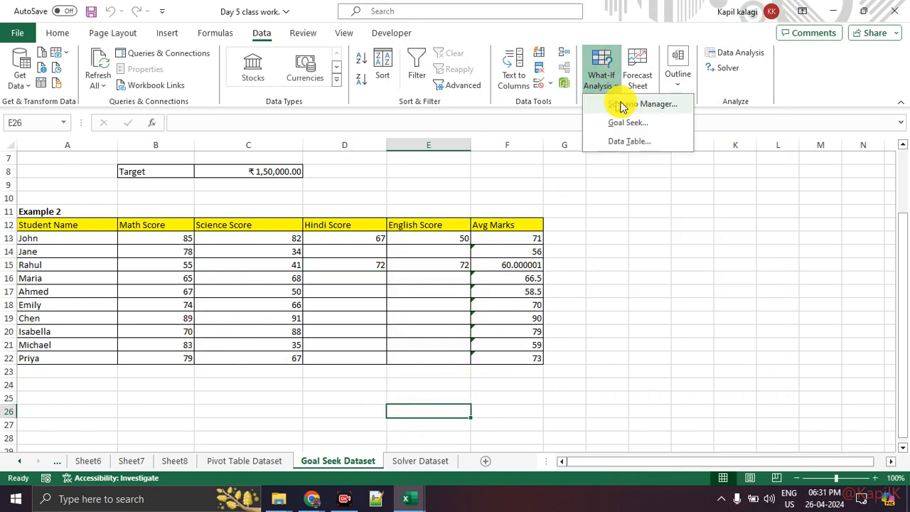
pyautogui.click(596, 82)
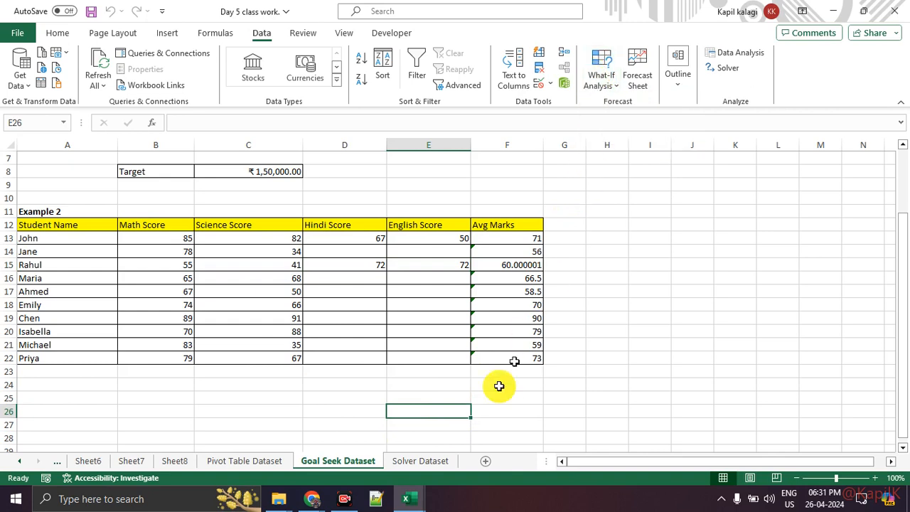
pyautogui.click(406, 499)
pyautogui.click(484, 444)
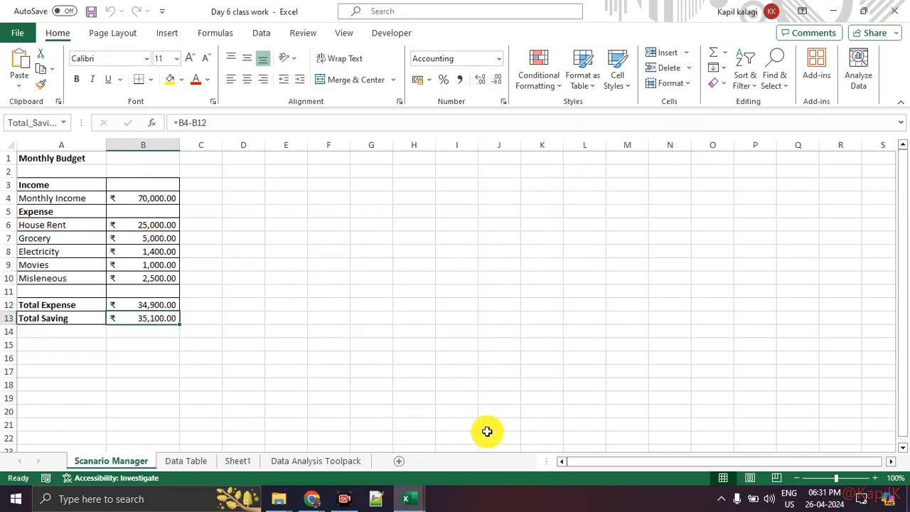
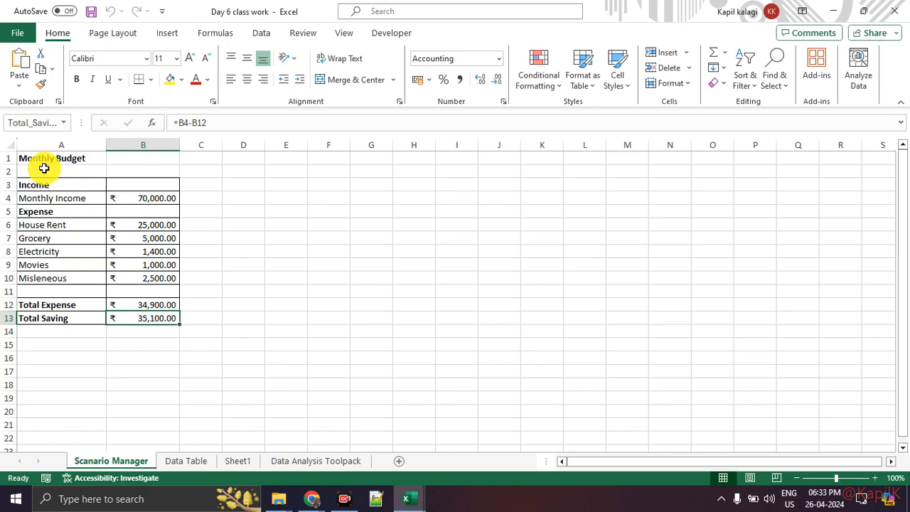
# Step: Look over the What-If Analysis choices, focusing on where Scenario Manager is found
pyautogui.click(179, 40)
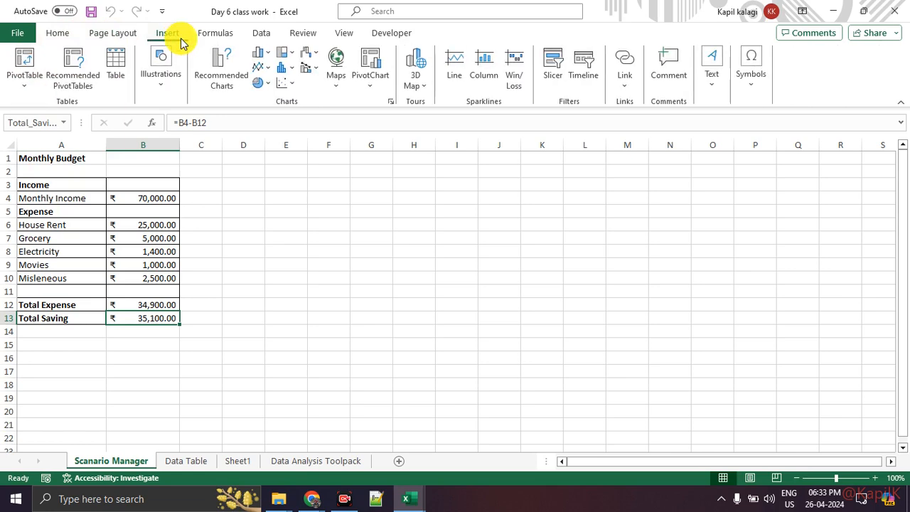
pyautogui.click(236, 34)
pyautogui.click(260, 34)
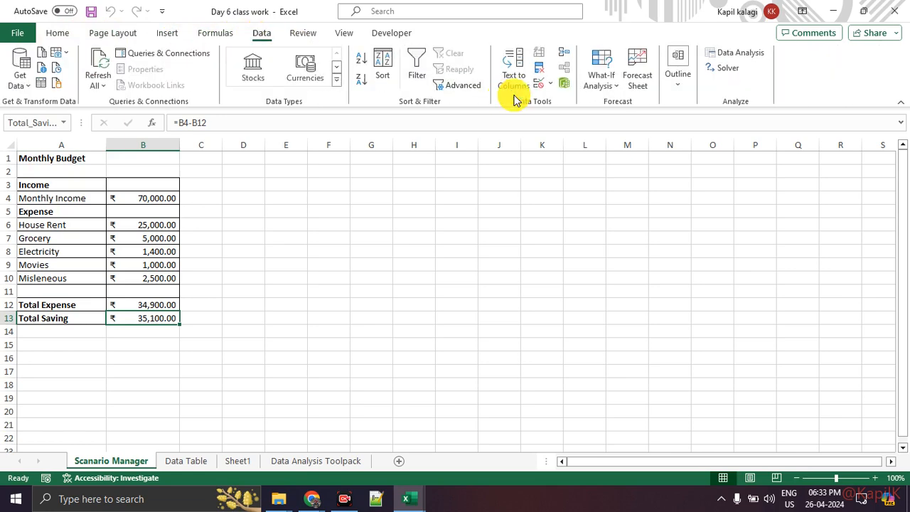
pyautogui.click(616, 91)
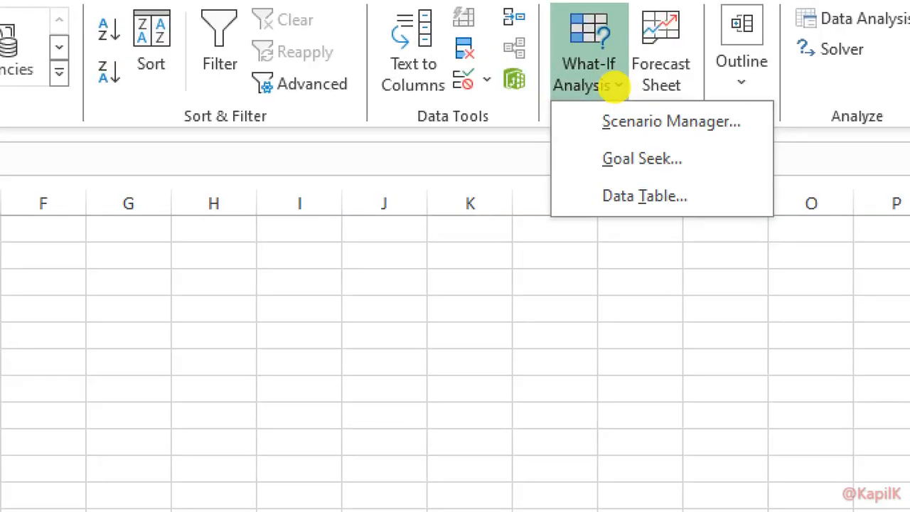
pyautogui.moveTo(610, 27)
pyautogui.mouseDown()
pyautogui.moveTo(609, 123)
pyautogui.moveTo(574, 30)
pyautogui.mouseUp()
pyautogui.moveTo(741, 79)
pyautogui.mouseDown()
pyautogui.moveTo(569, 87)
pyautogui.moveTo(650, 93)
pyautogui.moveTo(630, 90)
pyautogui.mouseUp()
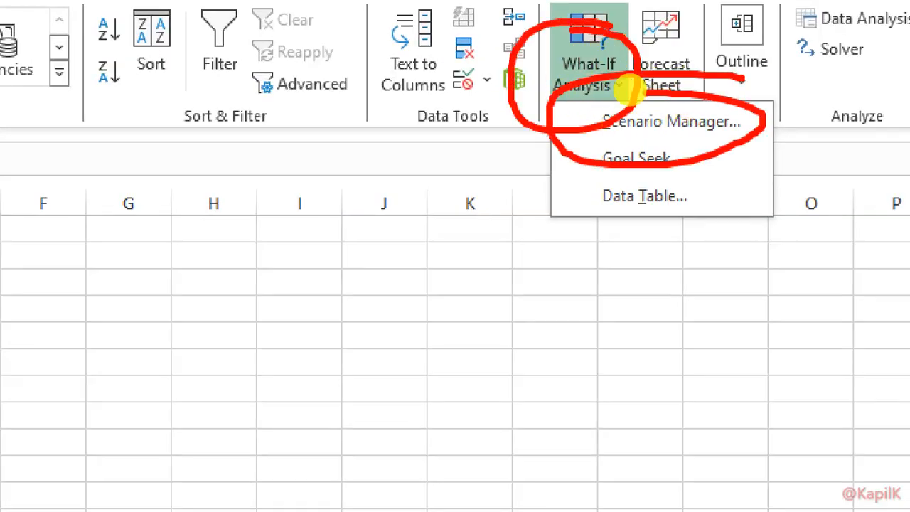
pyautogui.press('Escape')
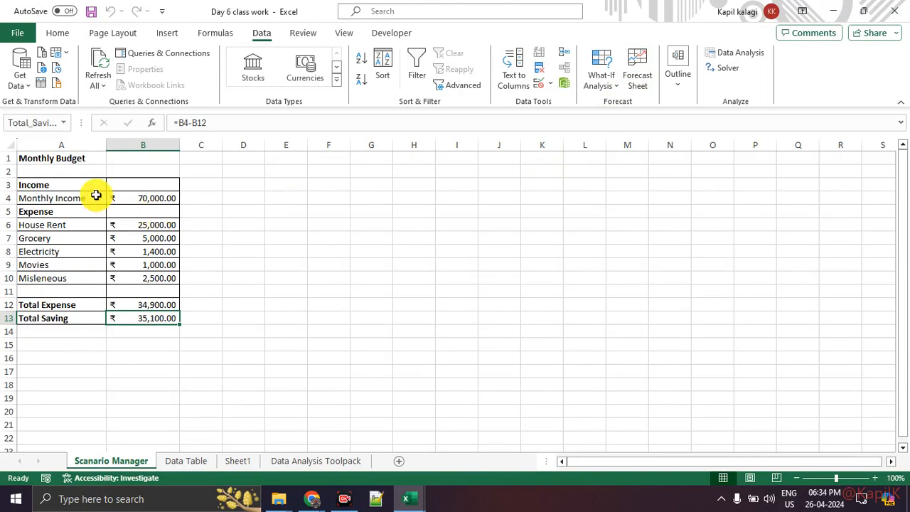
# Step: Review the Monthly Budget table's income row and each expense: House Rent, Grocery, Electricity, Movies and Misleneous
pyautogui.moveTo(67, 158); pyautogui.dragTo(158, 318)
pyautogui.click(258, 264)
pyautogui.moveTo(61, 196); pyautogui.dragTo(144, 197)
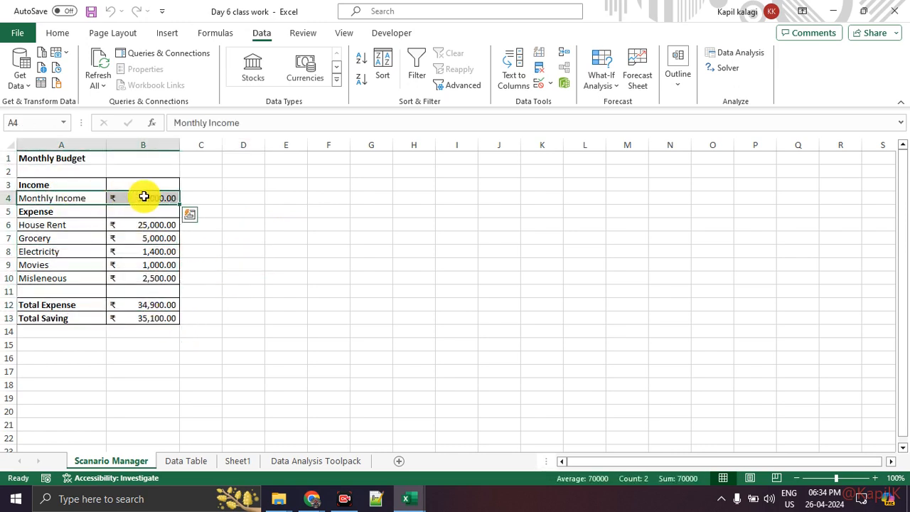
pyautogui.click(81, 213)
pyautogui.moveTo(67, 223); pyautogui.dragTo(68, 281)
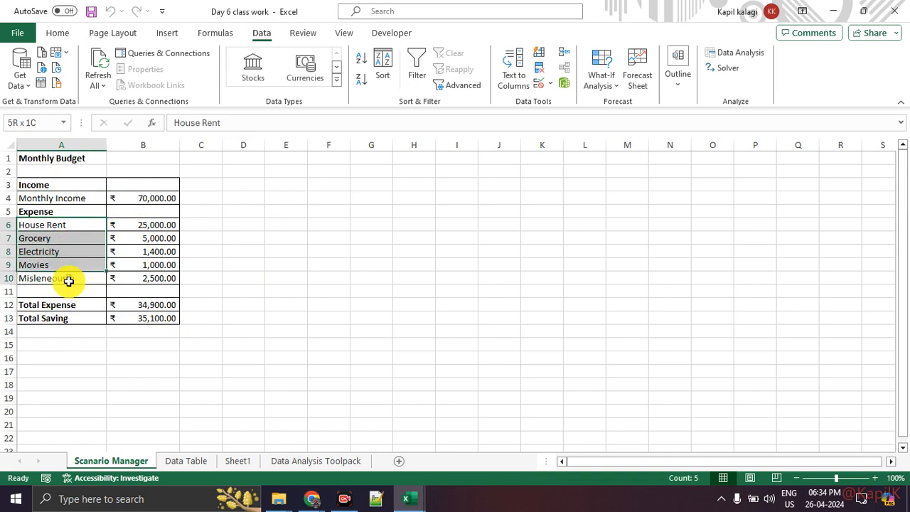
pyautogui.click(71, 222)
pyautogui.click(142, 221)
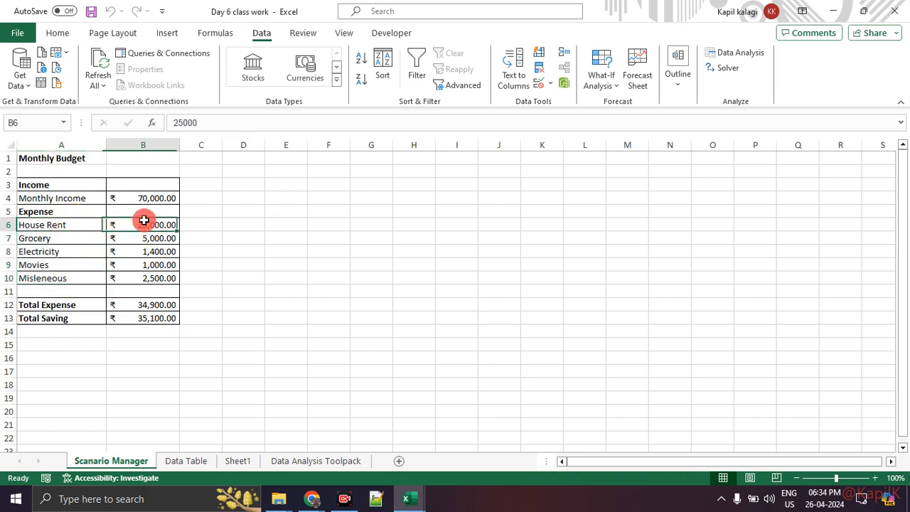
pyautogui.click(74, 238)
pyautogui.click(147, 237)
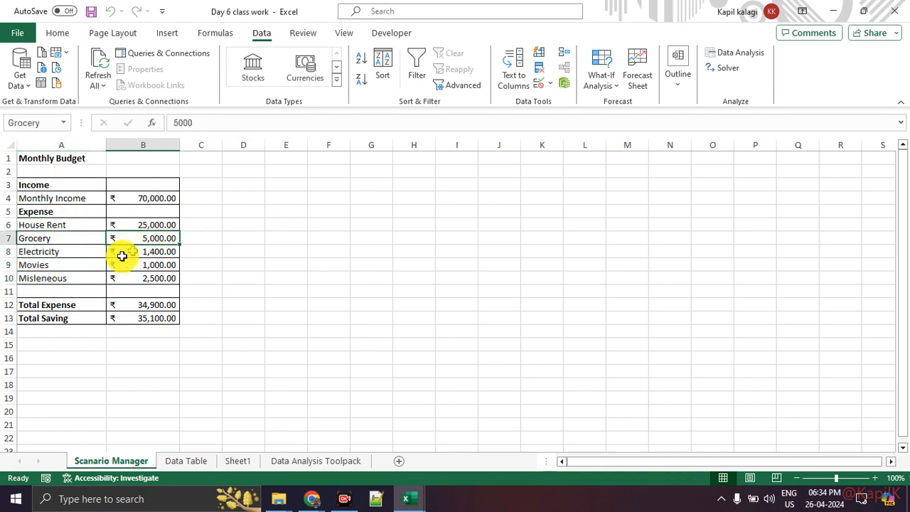
pyautogui.click(65, 252)
pyautogui.click(144, 252)
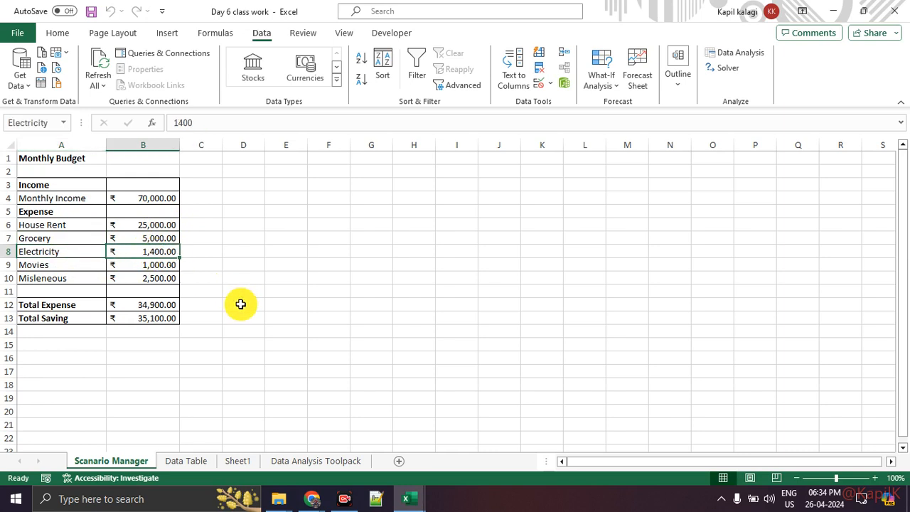
pyautogui.click(71, 268)
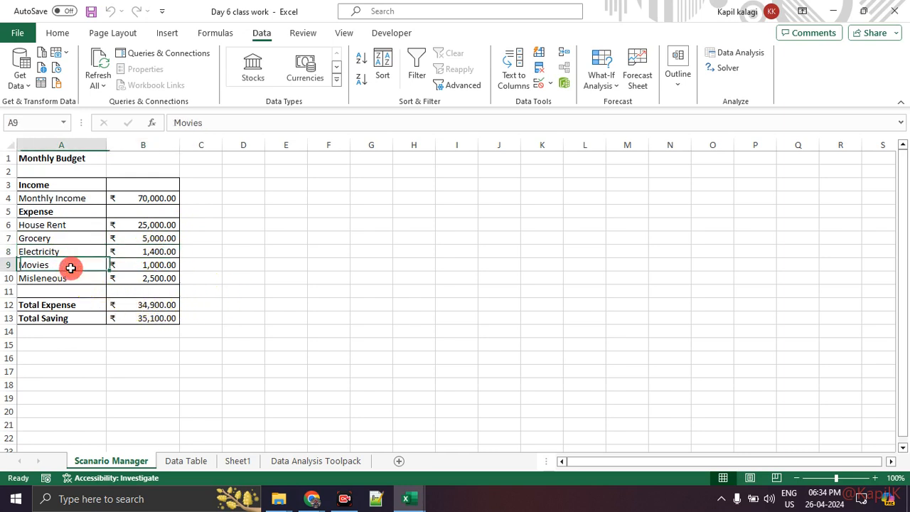
pyautogui.moveTo(71, 267); pyautogui.dragTo(127, 277)
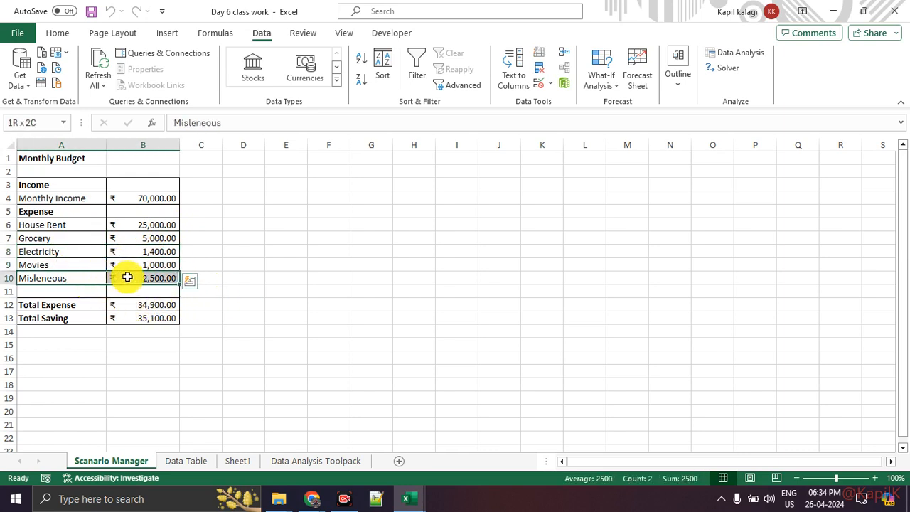
pyautogui.click(111, 341)
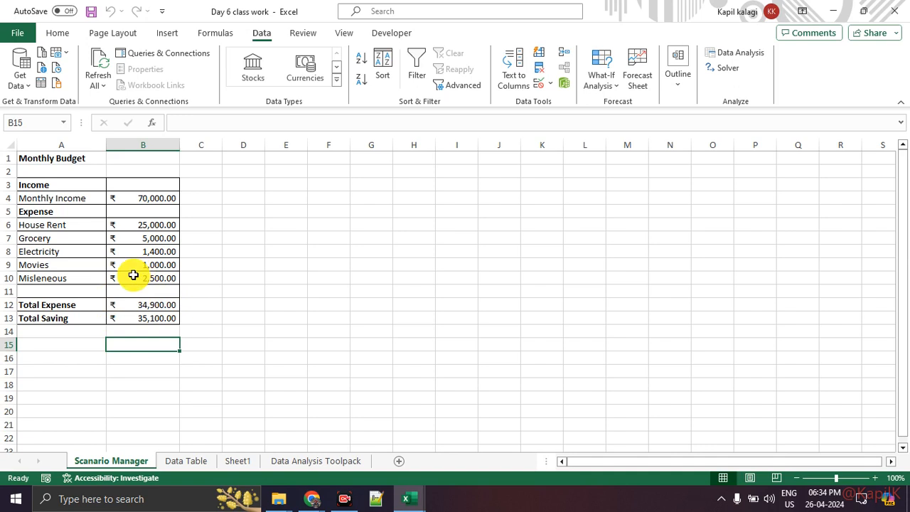
# Step: Examine the Total Expense and Total Saving rows in relation to the Monthly Income cell B4
pyautogui.moveTo(71, 304); pyautogui.dragTo(146, 304)
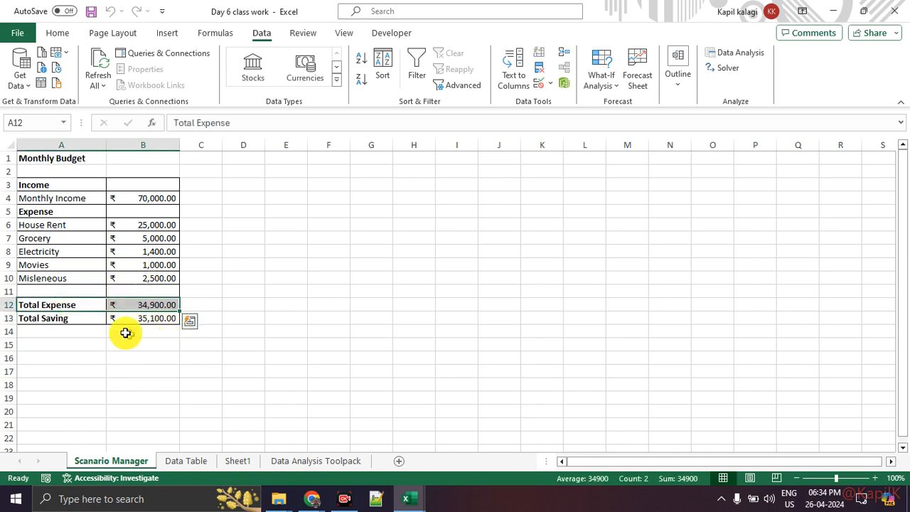
pyautogui.moveTo(69, 318); pyautogui.dragTo(157, 318)
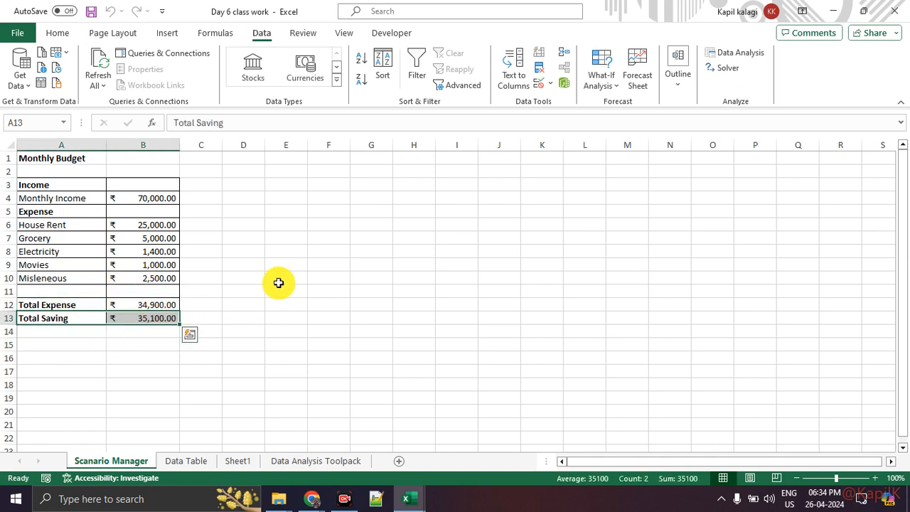
pyautogui.click(213, 294)
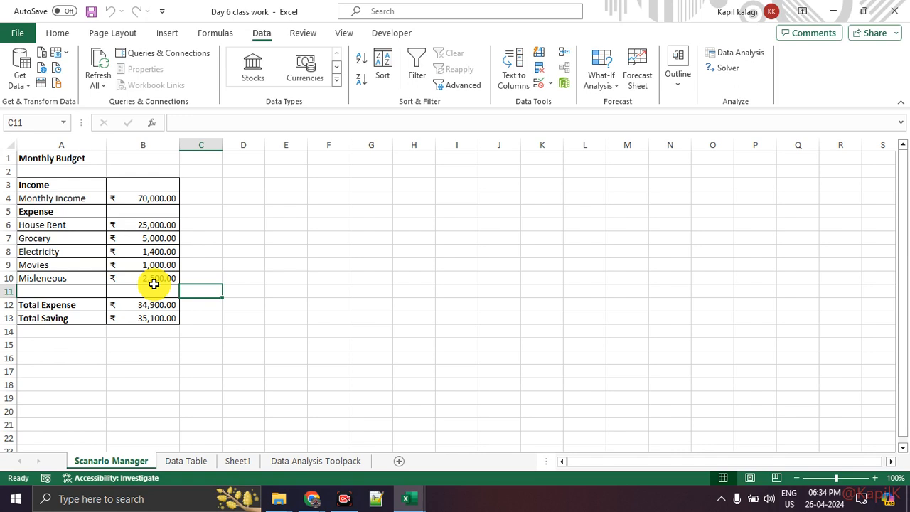
pyautogui.click(128, 198)
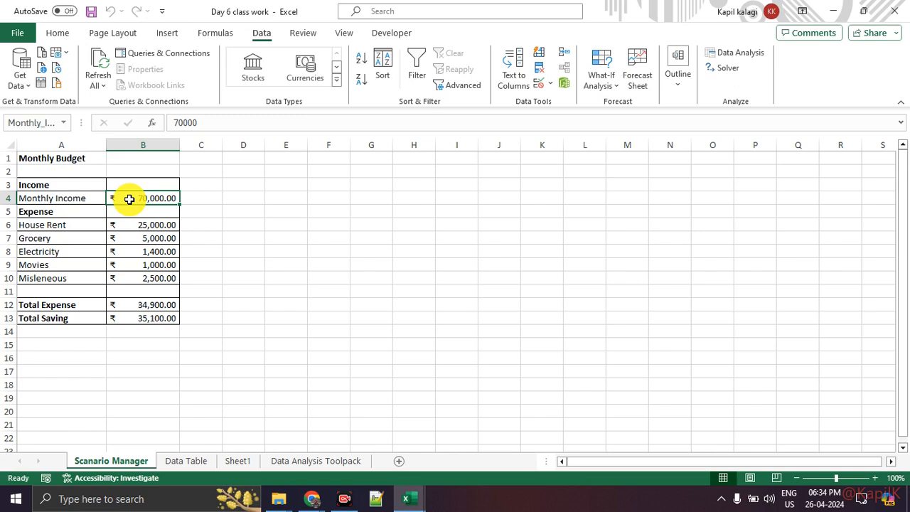
pyautogui.click(263, 246)
pyautogui.click(148, 198)
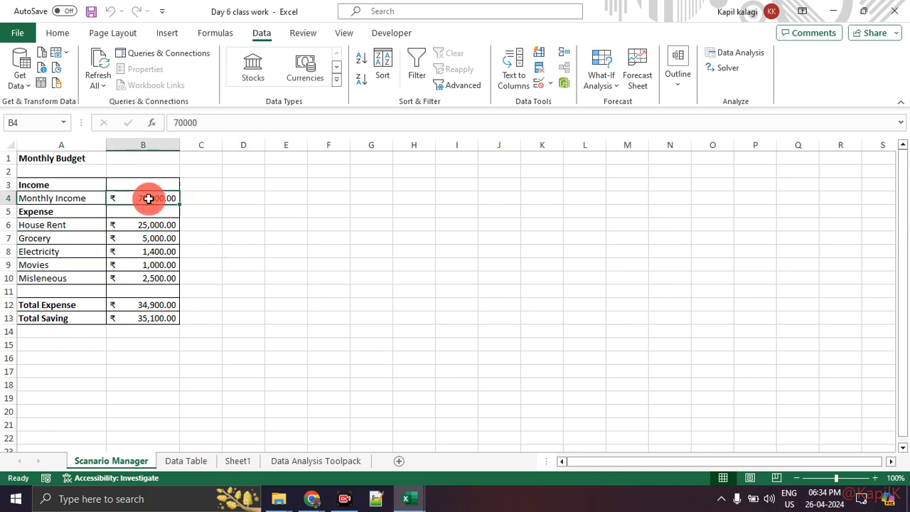
pyautogui.click(150, 318)
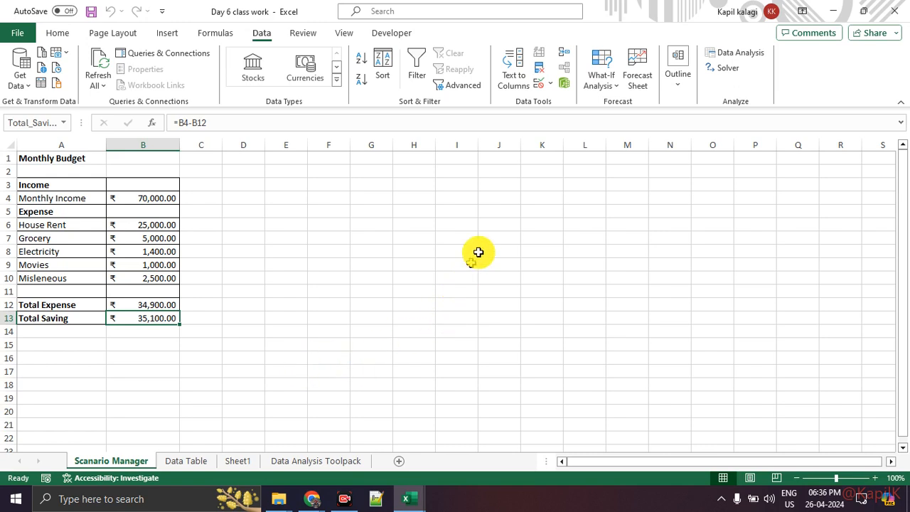
# Step: Delete the existing scenarios budget_in_mumbai, budget_in_sangli and budget_in_pune from Scenario Manager and close it
pyautogui.click(610, 90)
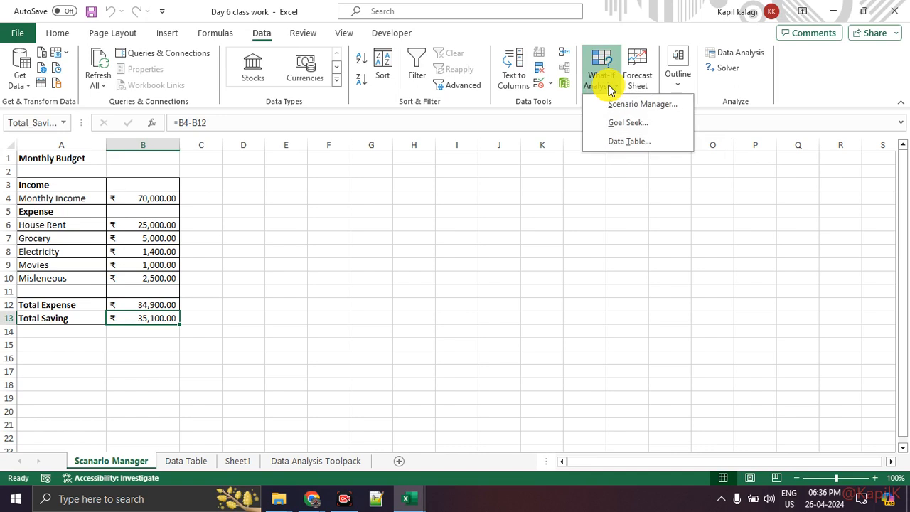
pyautogui.click(612, 104)
pyautogui.moveTo(613, 103); pyautogui.dragTo(416, 181)
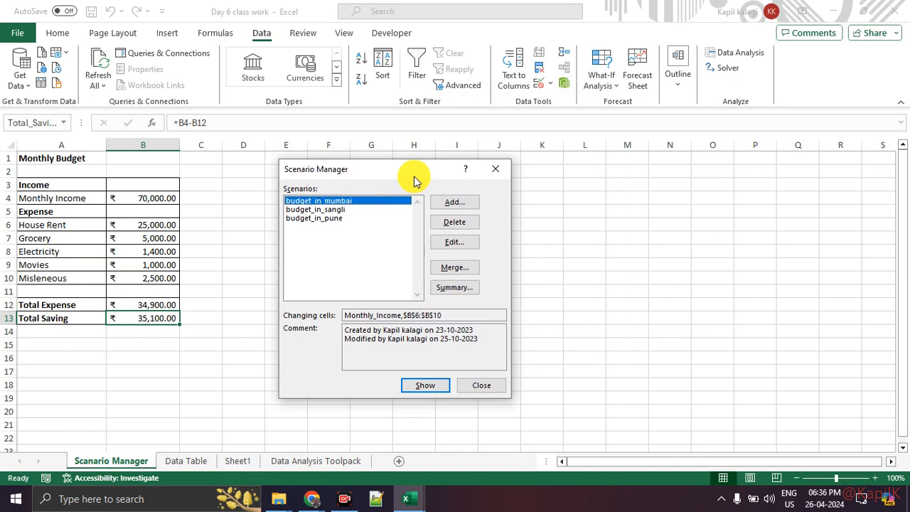
pyautogui.click(350, 209)
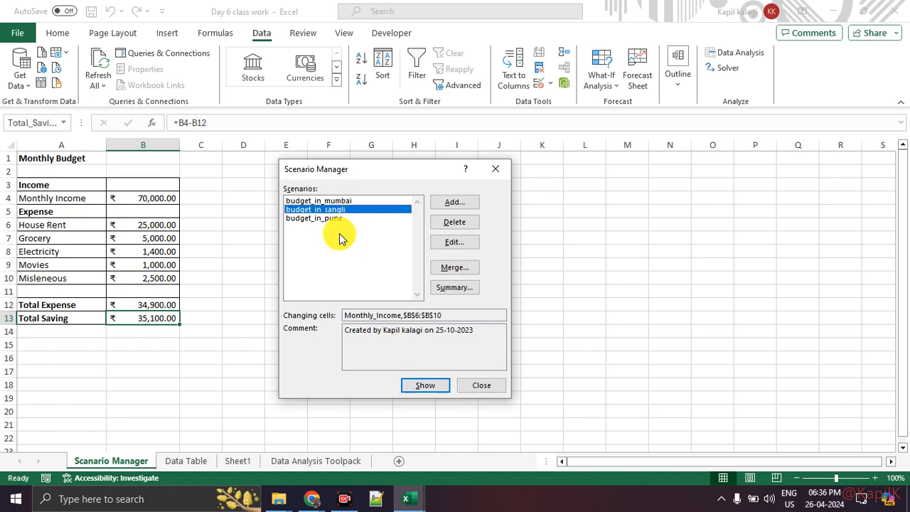
pyautogui.click(317, 200)
pyautogui.click(451, 222)
pyautogui.click(455, 223)
pyautogui.click(459, 224)
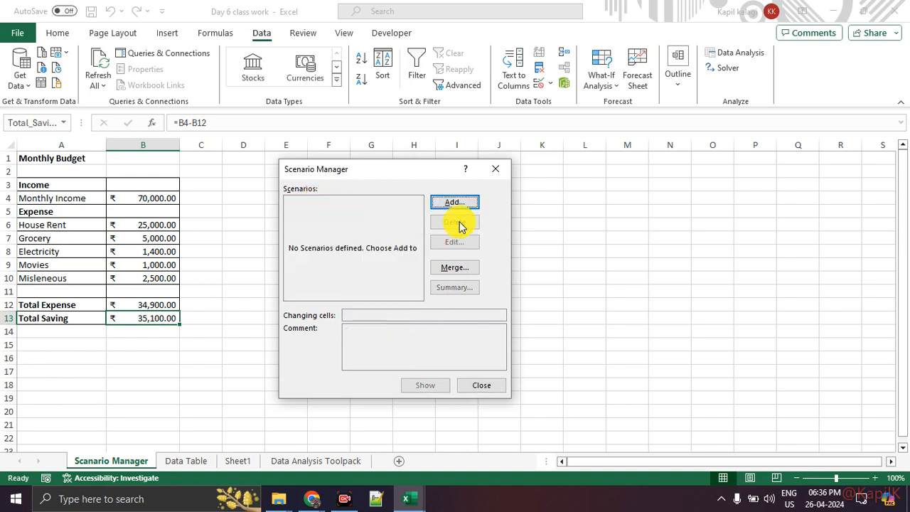
pyautogui.click(500, 171)
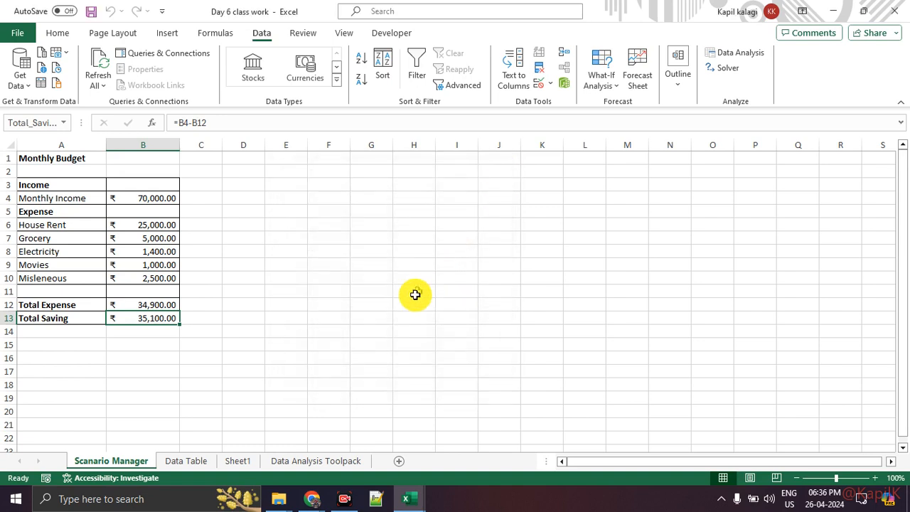
# Step: Select the Monthly Income cell B4 together with the expense amounts in B6:B10
pyautogui.click(415, 303)
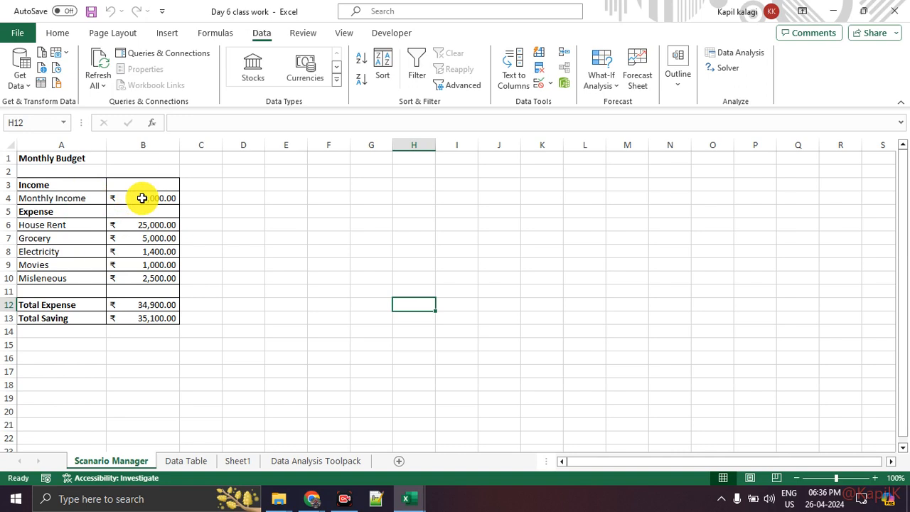
pyautogui.click(874, 477)
pyautogui.click(876, 480)
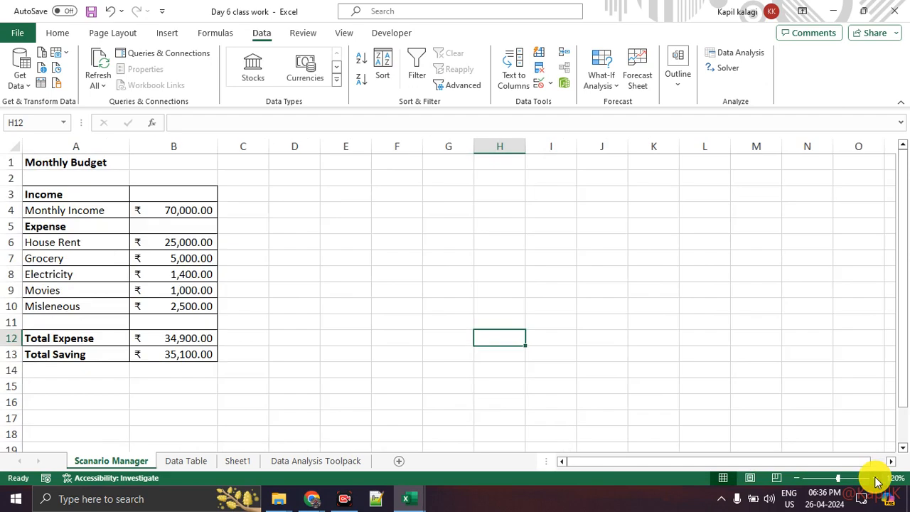
pyautogui.click(875, 478)
pyautogui.click(875, 477)
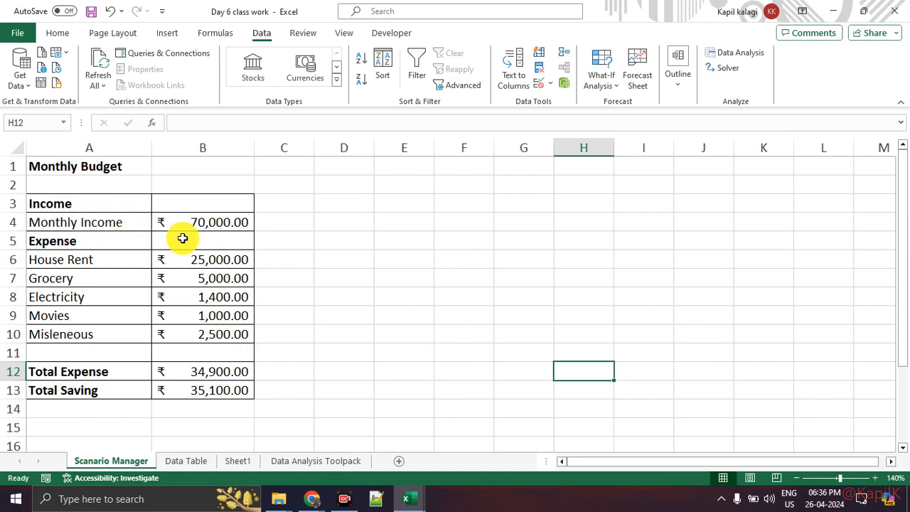
pyautogui.click(215, 221)
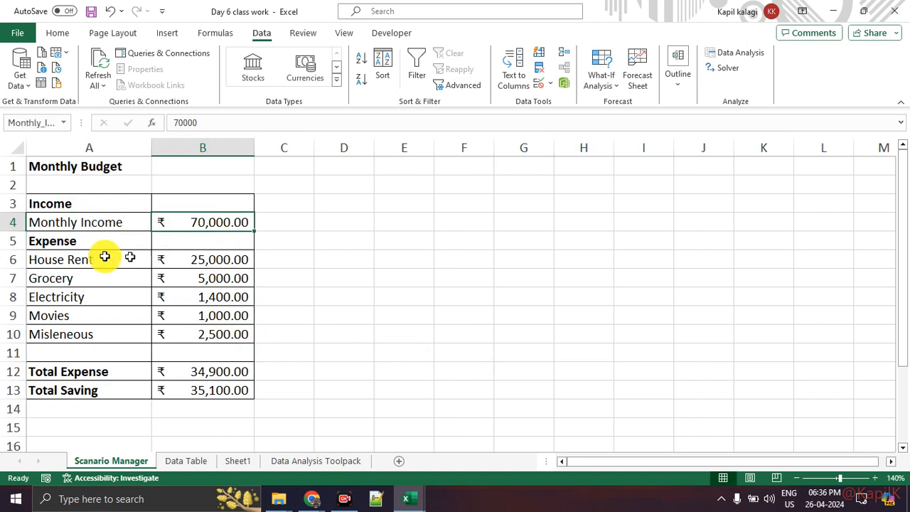
pyautogui.moveTo(204, 258); pyautogui.dragTo(206, 340)
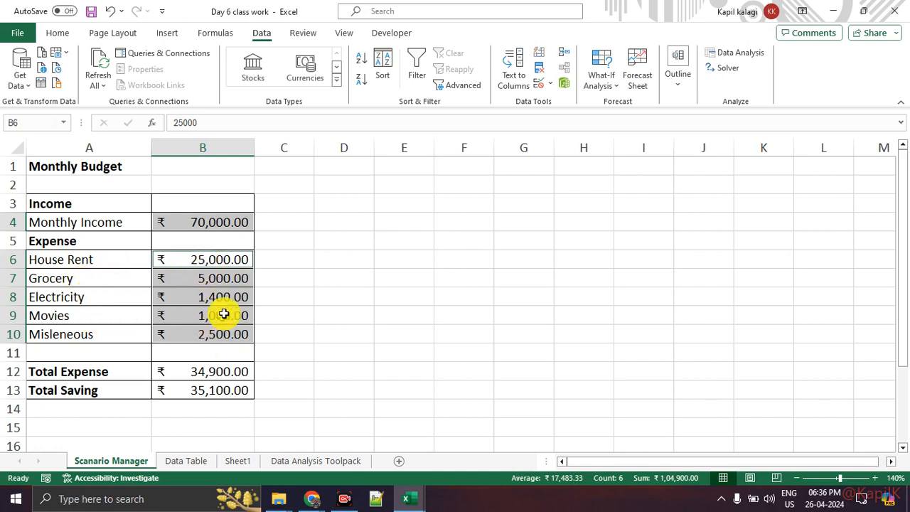
pyautogui.moveTo(228, 224); pyautogui.dragTo(216, 345)
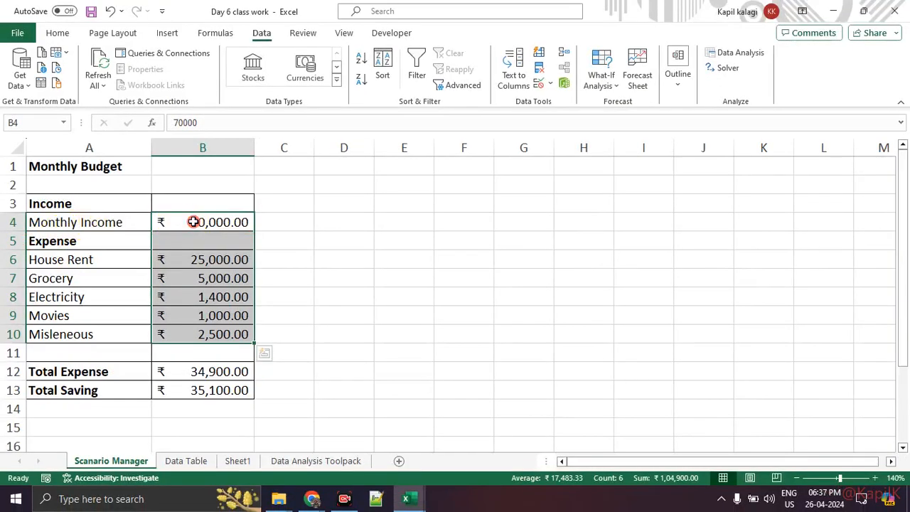
pyautogui.click(386, 182)
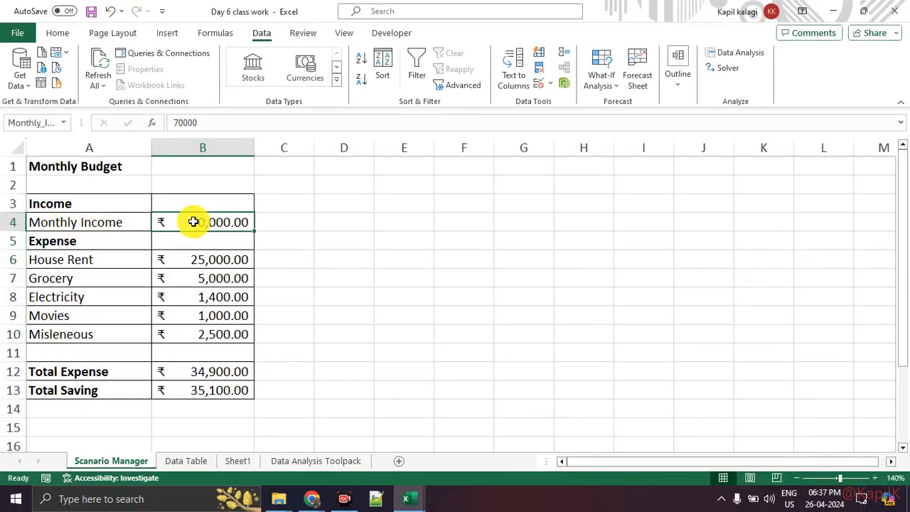
pyautogui.moveTo(222, 260); pyautogui.dragTo(221, 331)
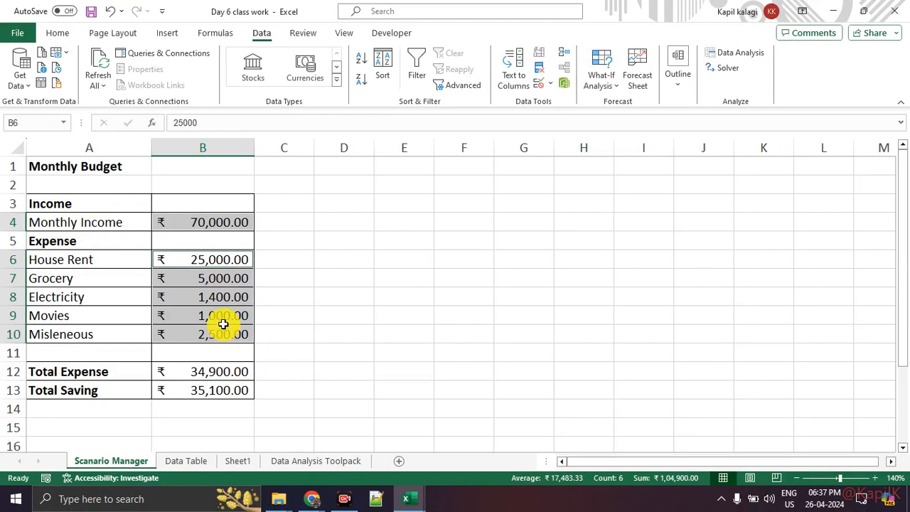
# Step: Open the Scenario Manager and start a new scenario for the selected income and expense cells B4,B6:B10
pyautogui.click(600, 87)
pyautogui.click(608, 104)
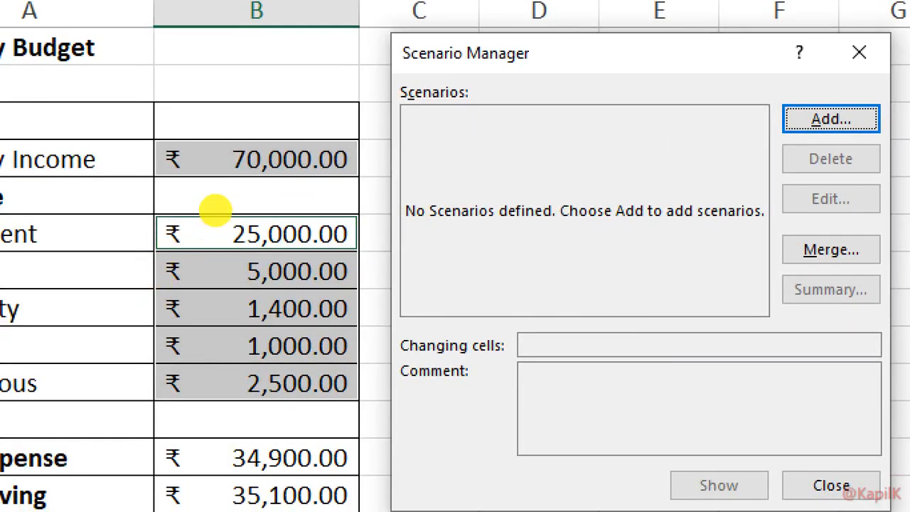
pyautogui.moveTo(327, 220)
pyautogui.mouseDown()
pyautogui.moveTo(188, 403)
pyautogui.moveTo(237, 203)
pyautogui.mouseUp()
pyautogui.moveTo(91, 201)
pyautogui.mouseDown()
pyautogui.moveTo(118, 335)
pyautogui.moveTo(74, 411)
pyautogui.mouseUp()
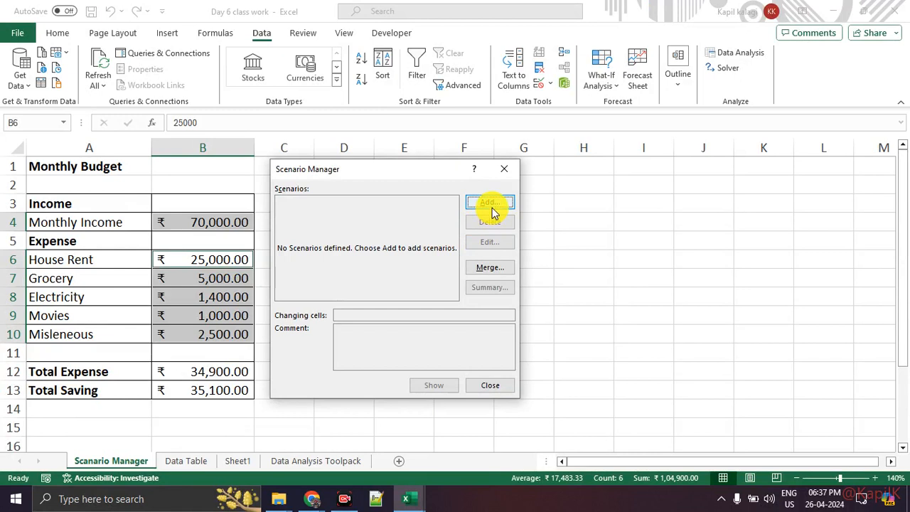
pyautogui.click(491, 206)
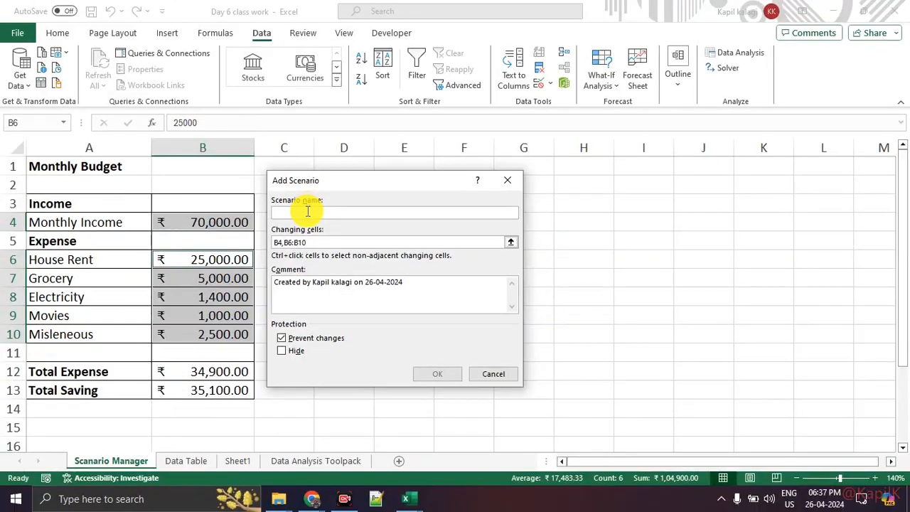
# Step: Name the new scenario job_in_pune
pyautogui.write('job_inpu')
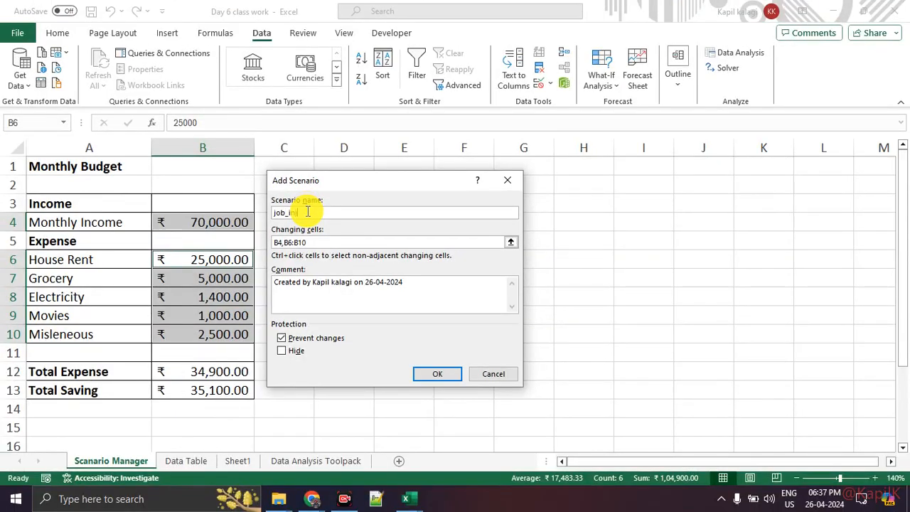
pyautogui.write('ne')
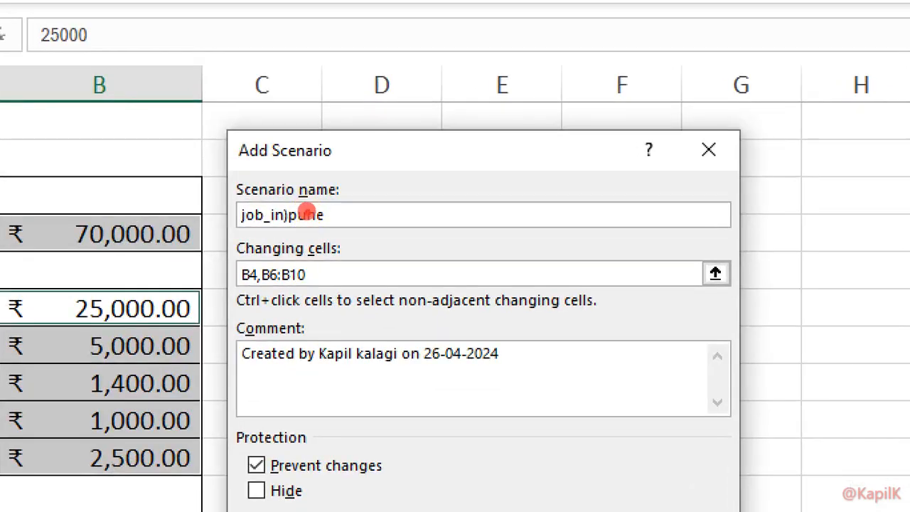
pyautogui.press('BackSpace')
pyautogui.press('BackSpace')
pyautogui.press('BackSpace')
pyautogui.press('BackSpace')
pyautogui.press('BackSpace')
pyautogui.write('_pune')
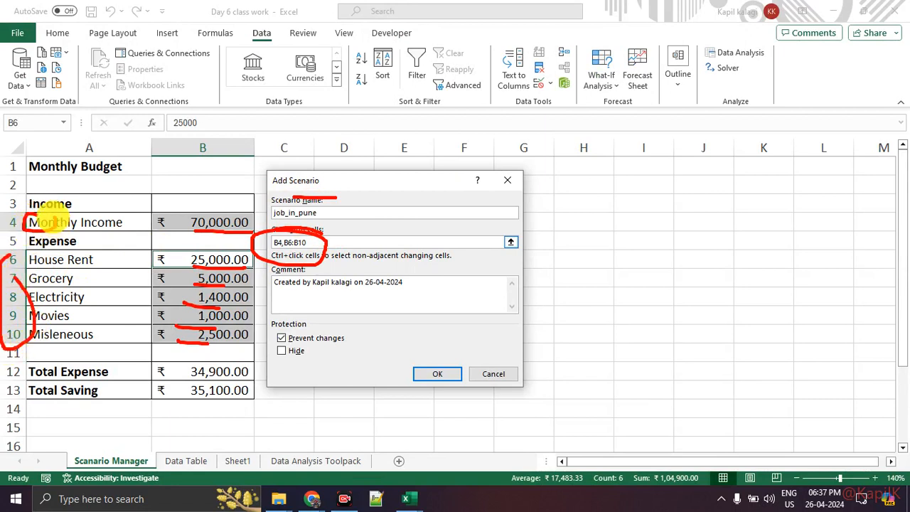
pyautogui.press('Escape')
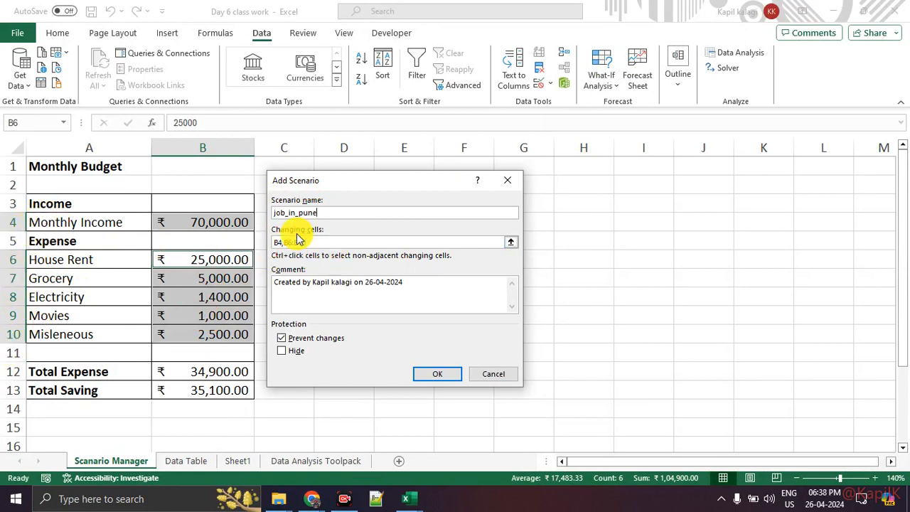
# Step: Save the job_in_pune scenario with its default comment and the budget's current values for all changing cells
pyautogui.click(413, 283)
pyautogui.moveTo(412, 283); pyautogui.dragTo(264, 280)
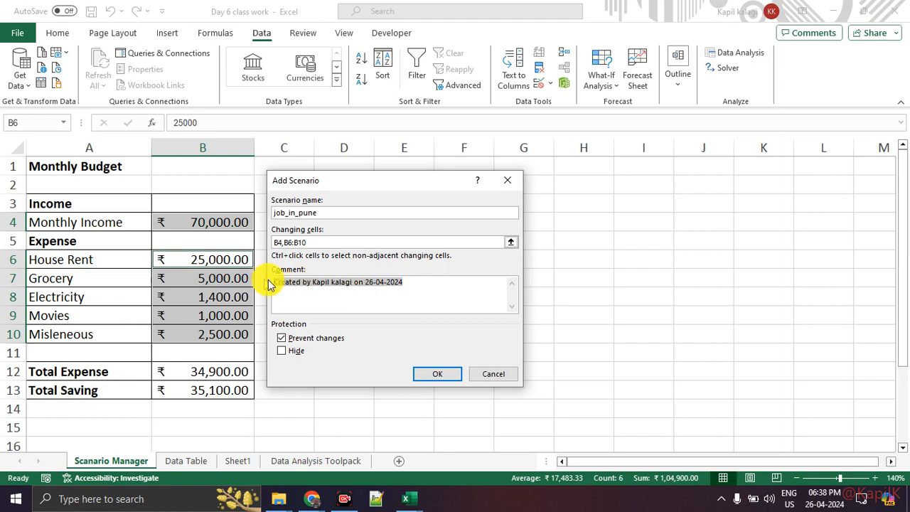
pyautogui.click(369, 296)
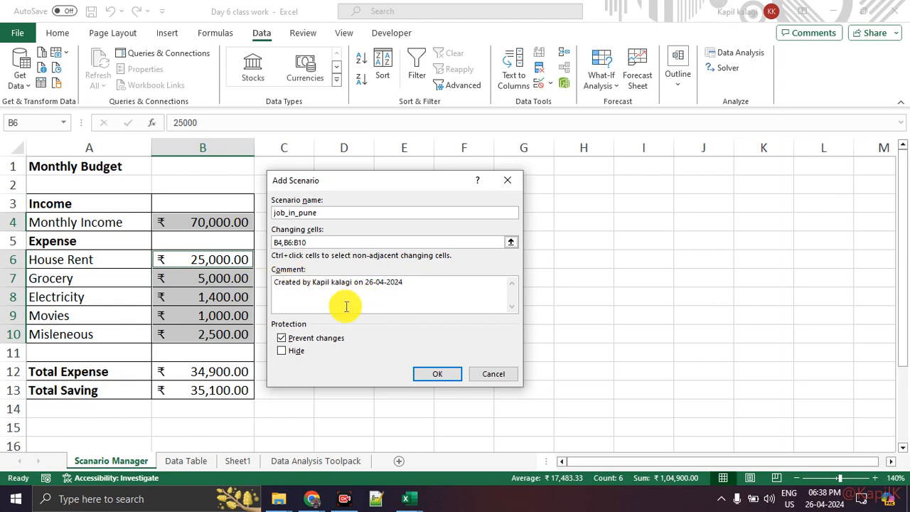
pyautogui.click(436, 377)
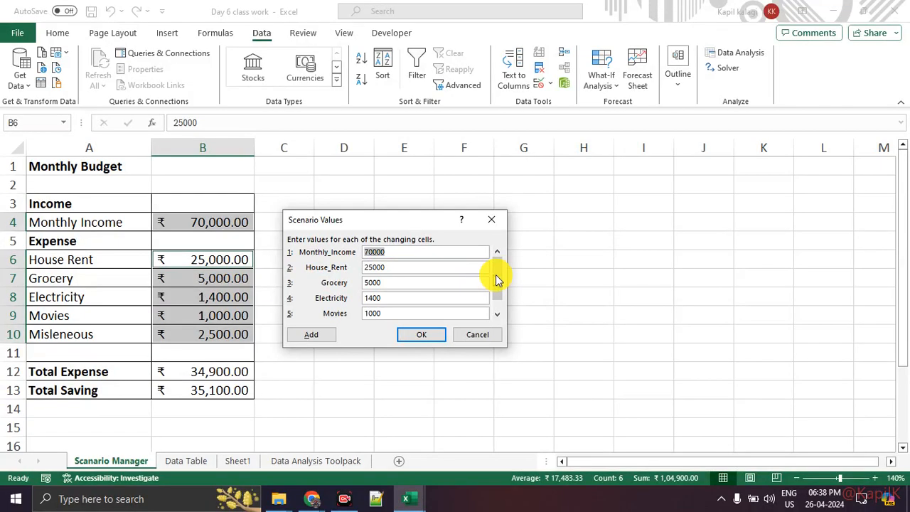
pyautogui.click(497, 295)
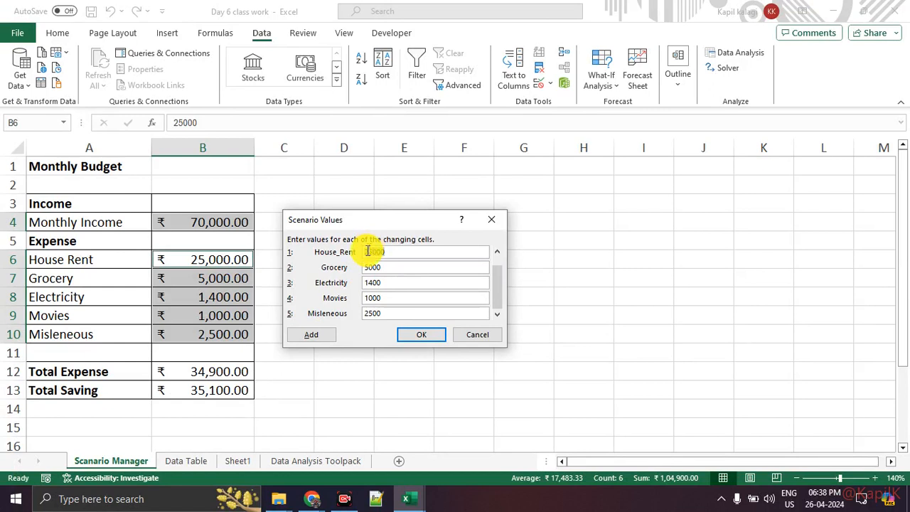
pyautogui.click(420, 336)
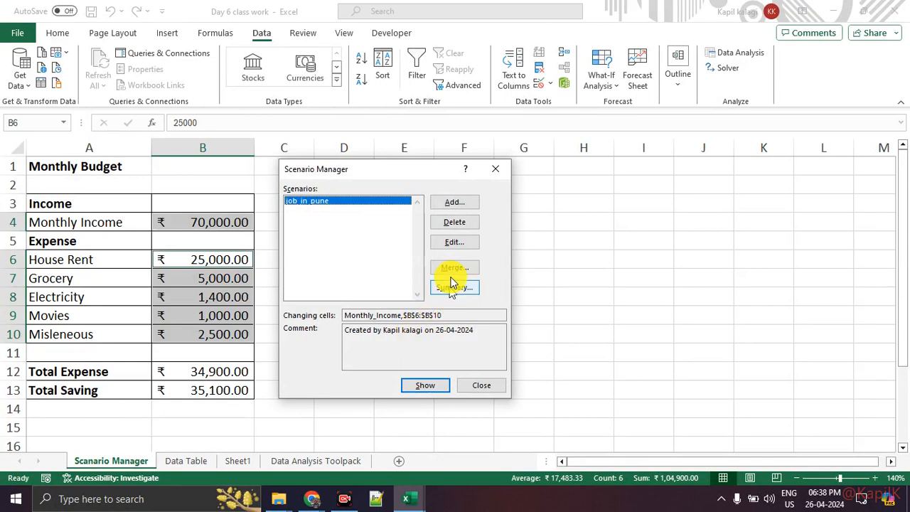
# Step: Add a second scenario named job_in_mumbai with the same changing cells
pyautogui.click(451, 204)
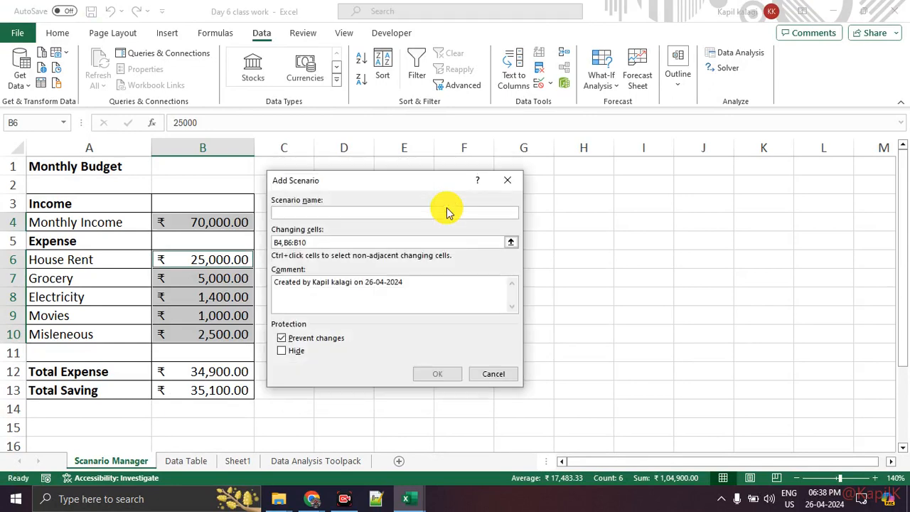
pyautogui.write('job_in_mumbai')
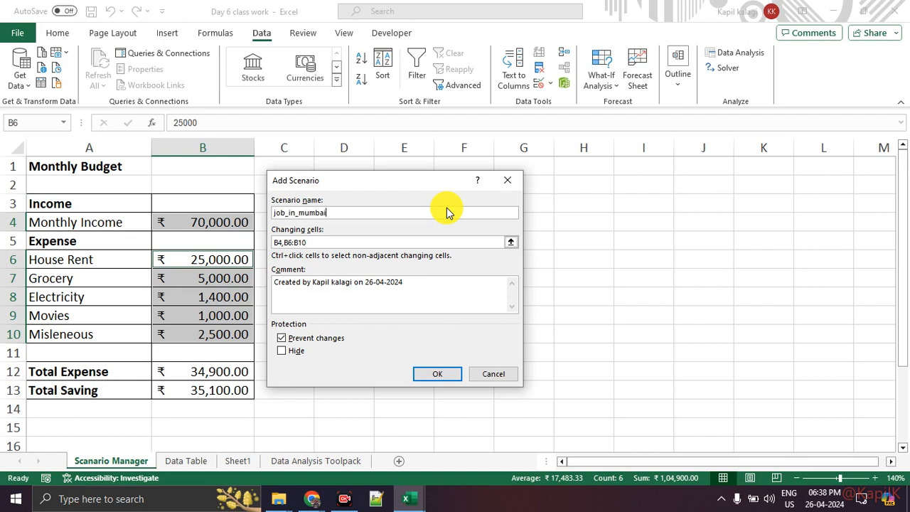
pyautogui.click(439, 373)
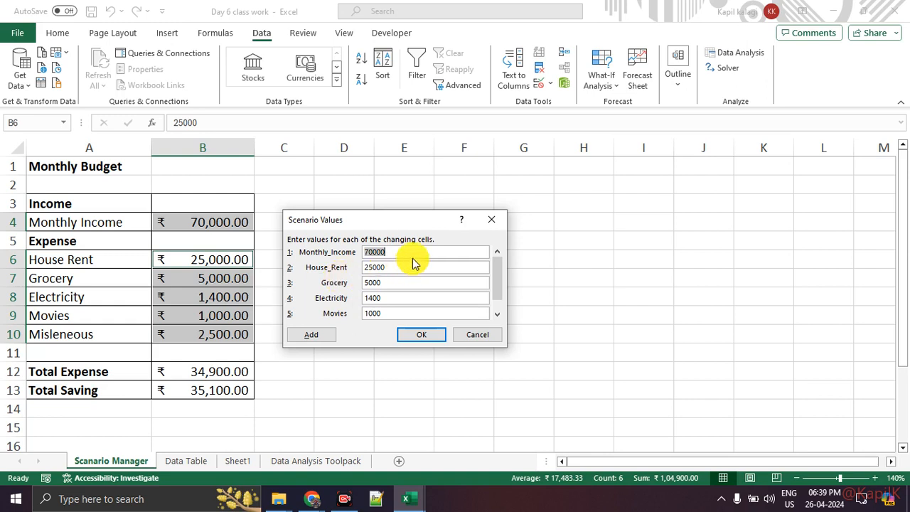
# Step: Set the job_in_mumbai values to 90000 for Monthly_Income, 45000 for House_Rent and 10000 for Grocery
pyautogui.write('90000')
pyautogui.doubleClick(394, 266)
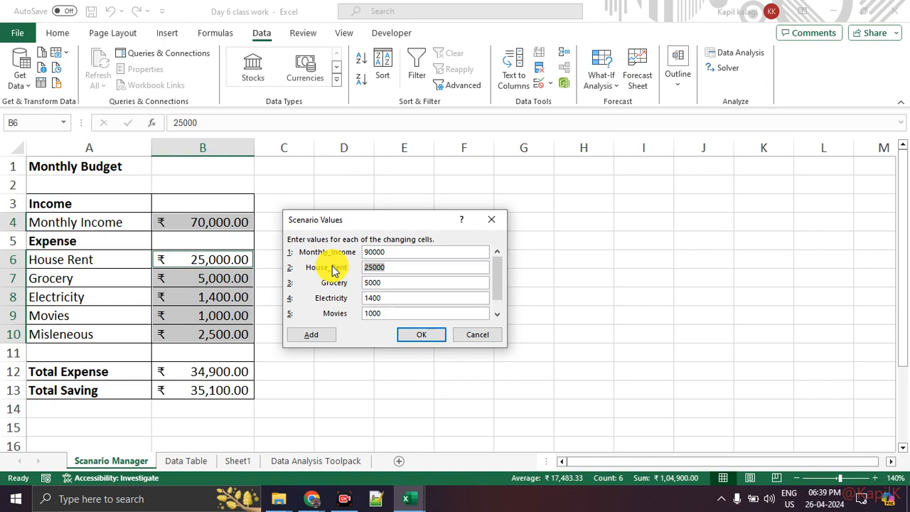
pyautogui.write('45000')
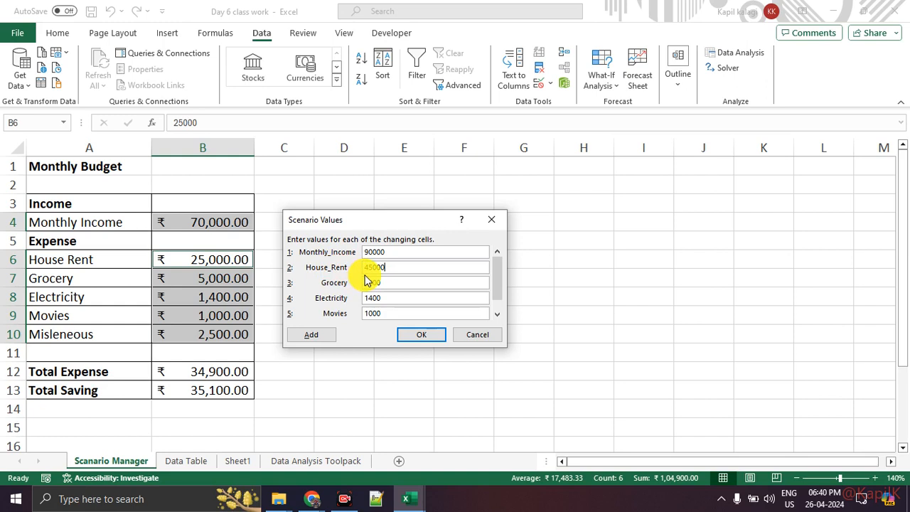
pyautogui.press('Tab')
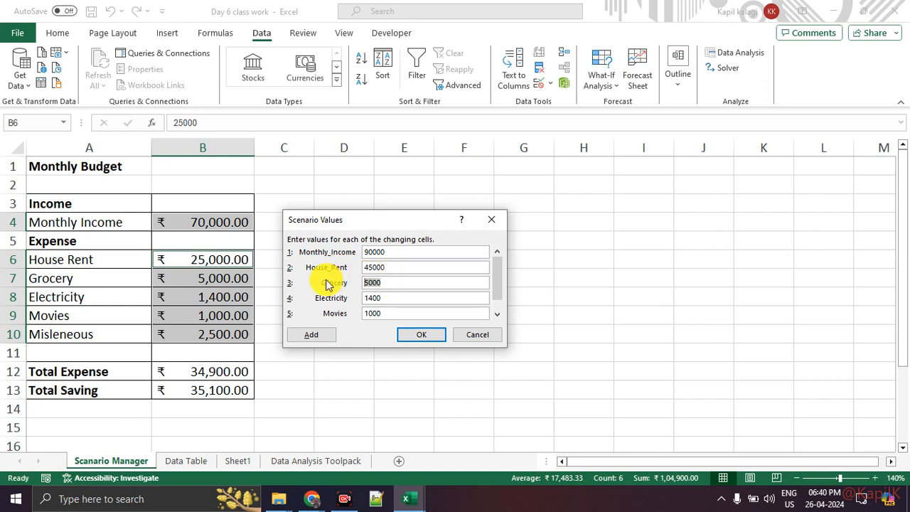
pyautogui.write('10000')
# Step: Set the Electricity value of the job_in_mumbai scenario to 2000
pyautogui.click(382, 297)
pyautogui.press('BackSpace')
pyautogui.press('BackSpace')
pyautogui.press('BackSpace')
pyautogui.press('BackSpace')
pyautogui.write('18')
pyautogui.press('BackSpace')
pyautogui.press('BackSpace')
pyautogui.write('2000')
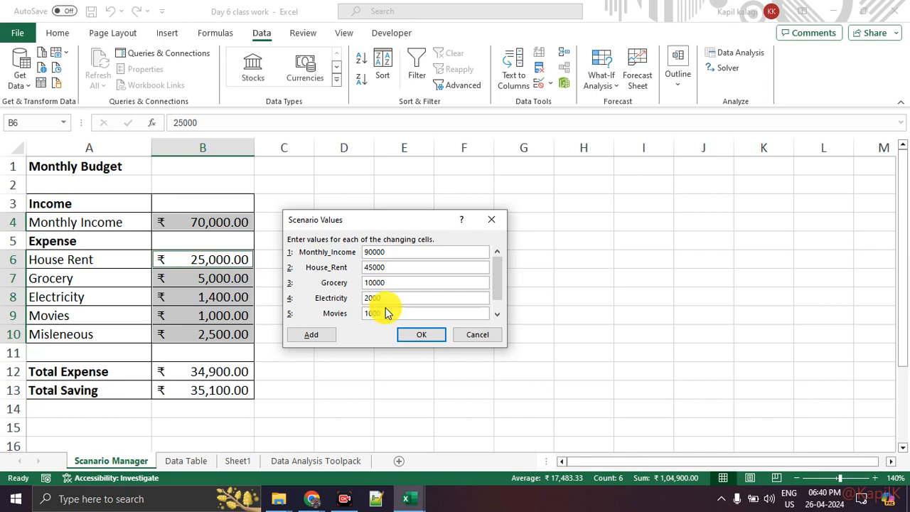
# Step: Set the Misleneous value to 10000, save the job_in_mumbai scenario and return to the scenario list
pyautogui.click(386, 313)
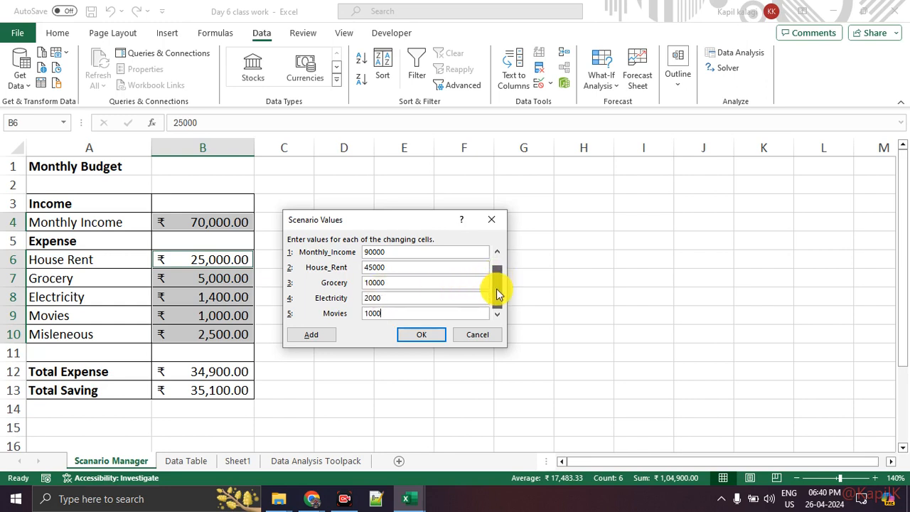
pyautogui.moveTo(498, 291); pyautogui.dragTo(496, 300)
pyautogui.click(395, 313)
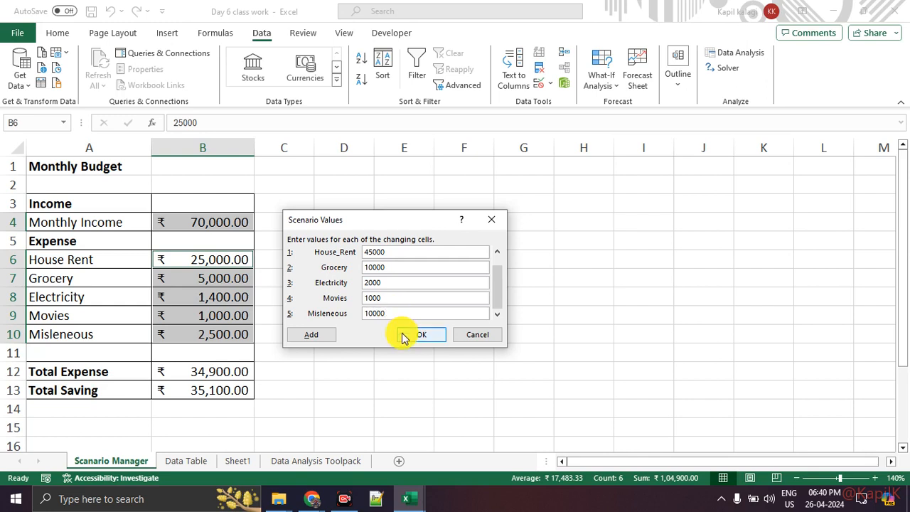
pyautogui.click(321, 337)
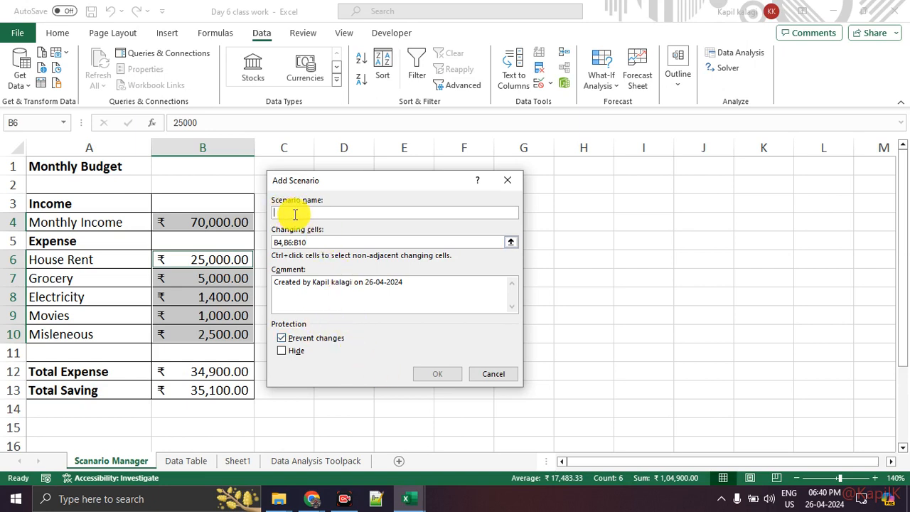
pyautogui.click(493, 374)
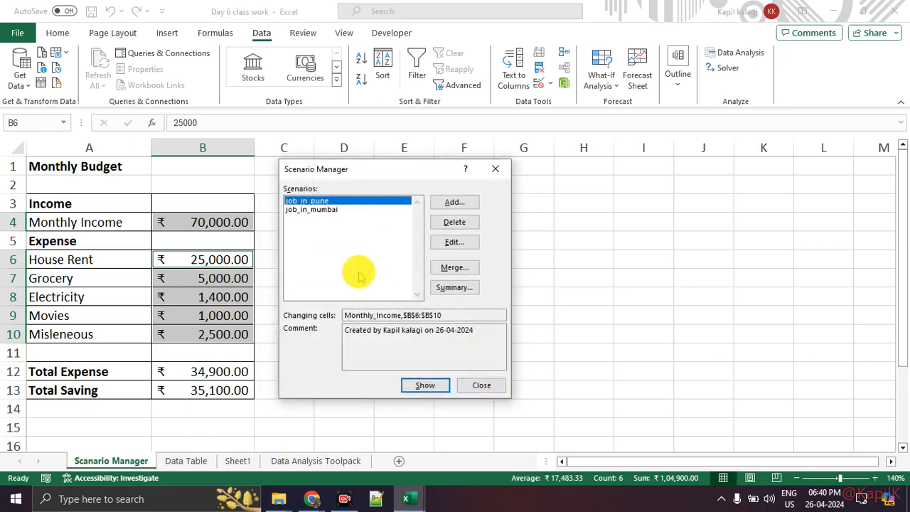
pyautogui.hotkey('ctrl', '1')
pyautogui.moveTo(282, 205); pyautogui.dragTo(349, 209)
pyautogui.moveTo(286, 222); pyautogui.dragTo(358, 223)
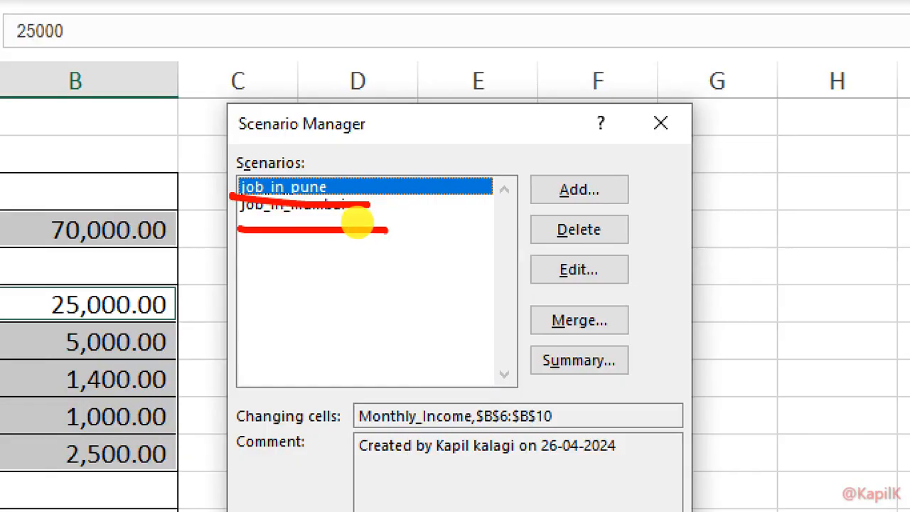
pyautogui.press('Escape')
# Step: Add a third scenario named workfromhome with the same changing cells
pyautogui.click(451, 206)
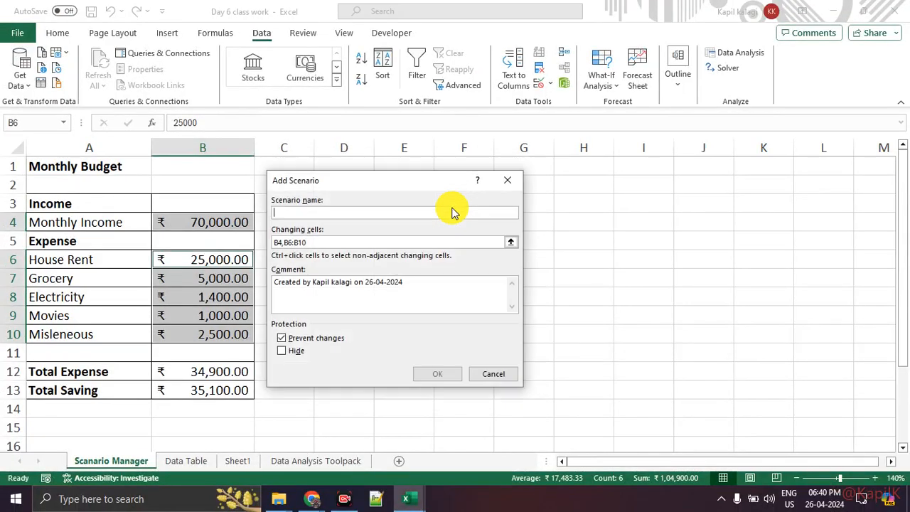
pyautogui.write('job_in_')
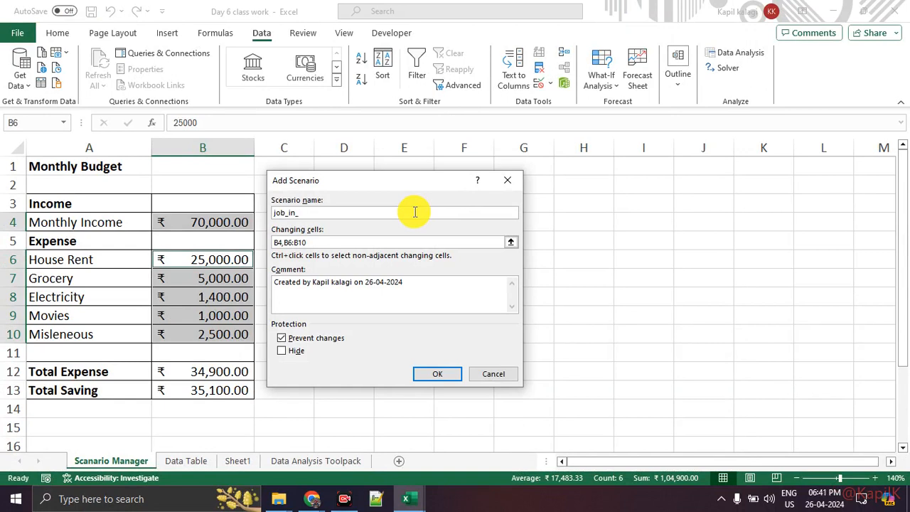
pyautogui.press('BackSpace')
pyautogui.press('BackSpace')
pyautogui.write('wo')
pyautogui.click(433, 374)
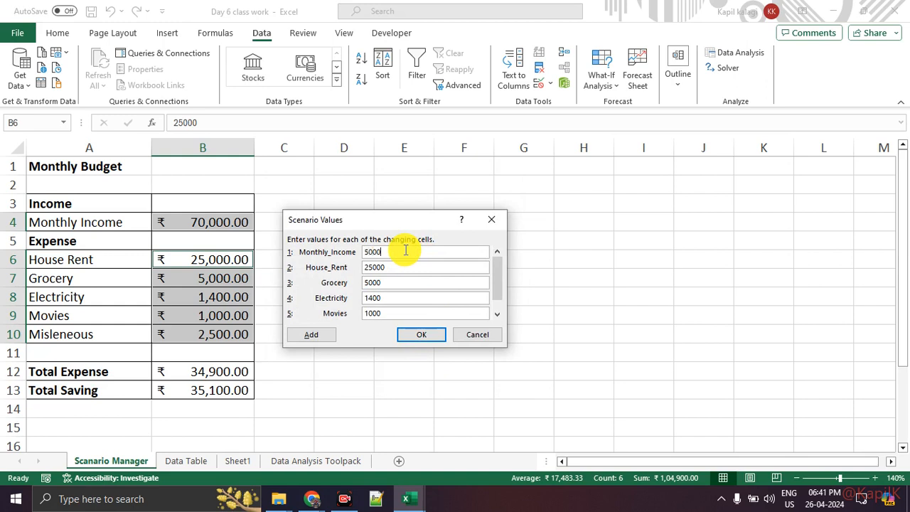
# Step: Save the workfromhome scenario with Monthly_Income 50000, House_Rent 0, Grocery 1000, Electricity 500, Movies 500 and Misleneous 1000
pyautogui.write('50000')
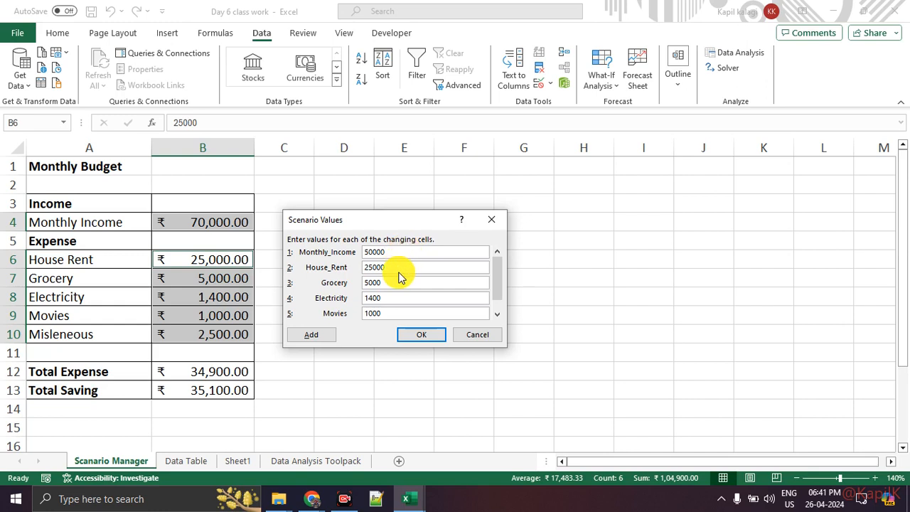
pyautogui.press('Tab')
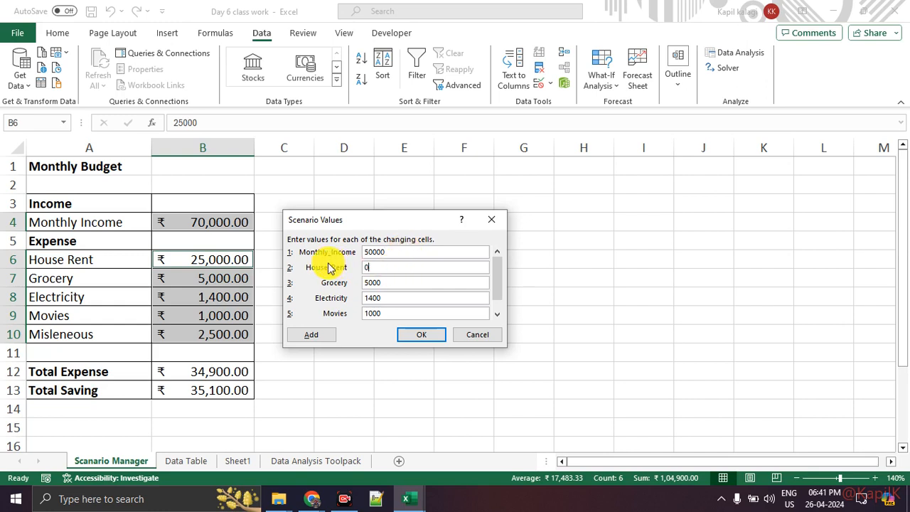
pyautogui.click(401, 285)
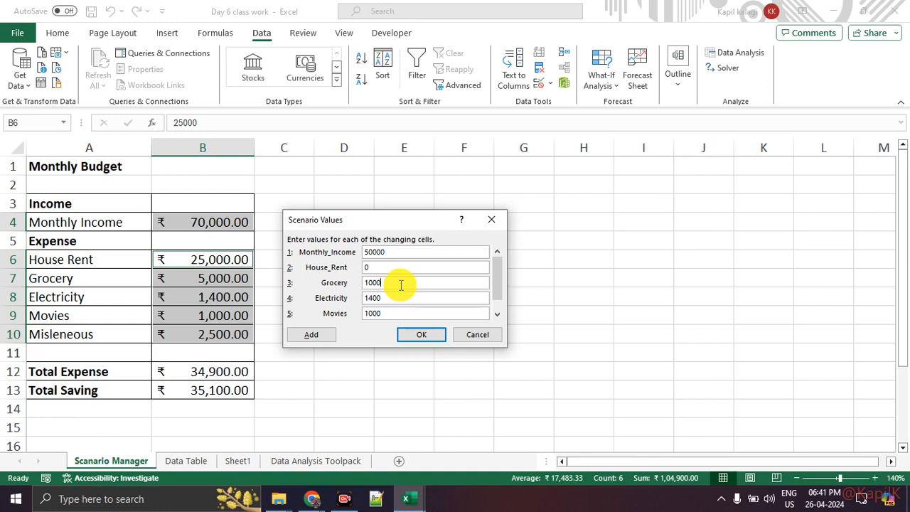
pyautogui.click(402, 299)
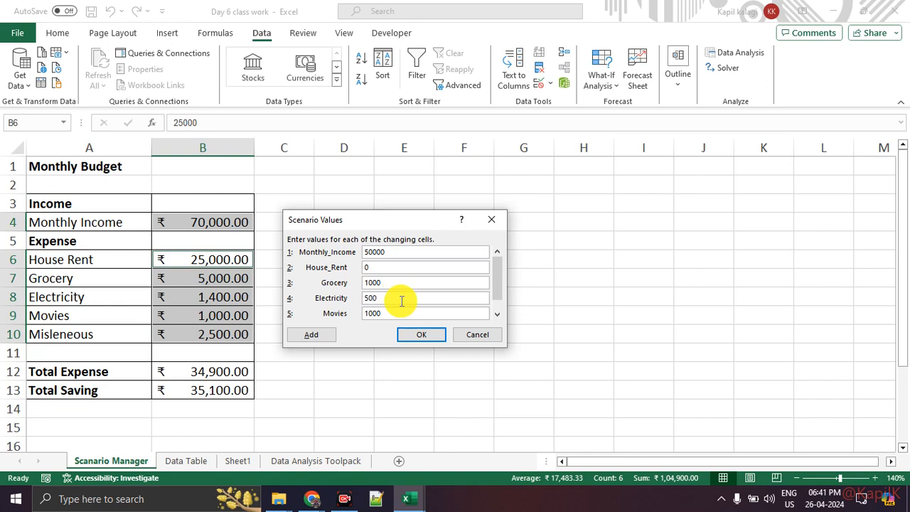
pyautogui.click(400, 315)
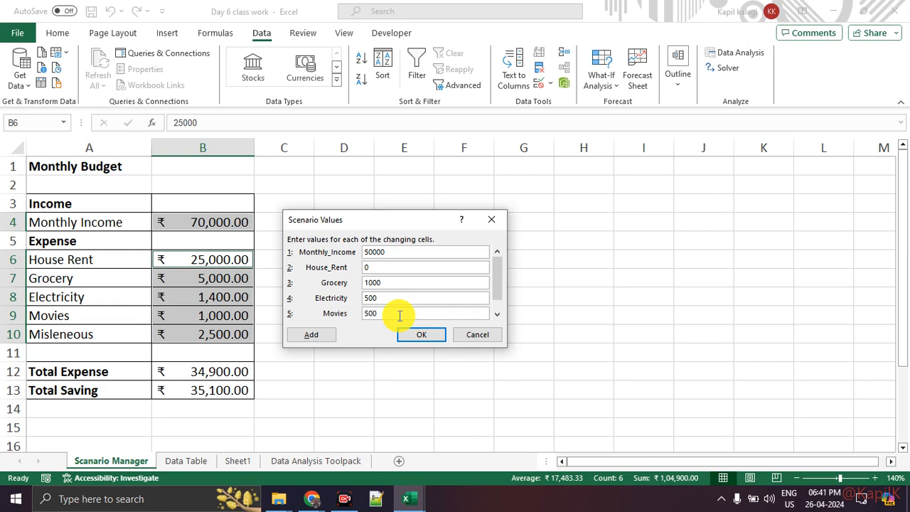
pyautogui.click(496, 306)
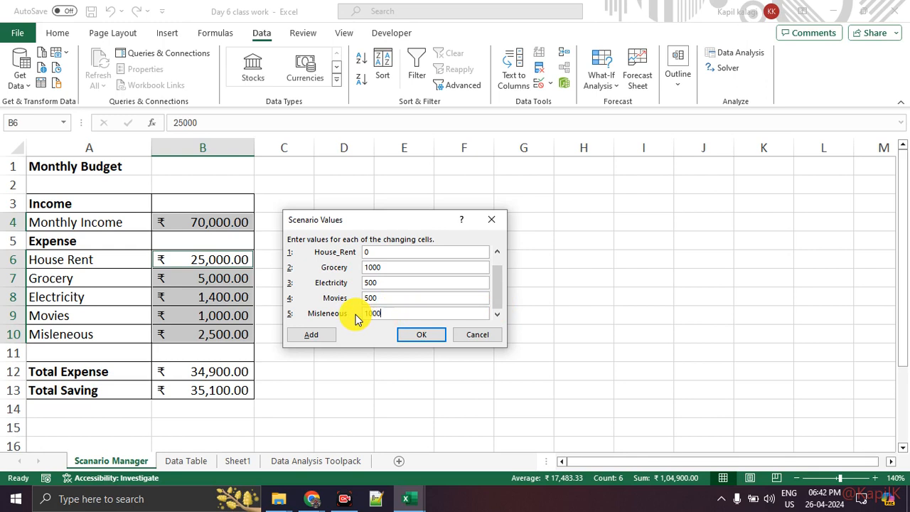
pyautogui.click(413, 334)
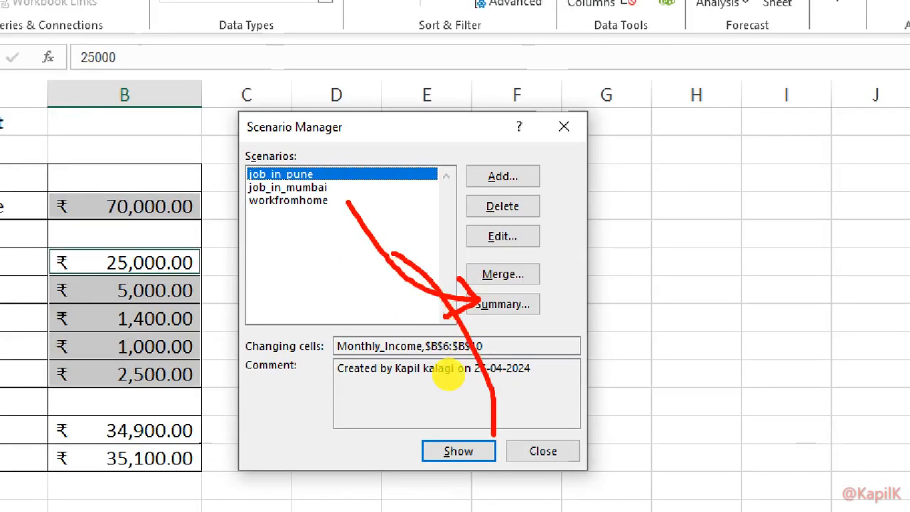
pyautogui.moveTo(215, 190)
pyautogui.mouseDown()
pyautogui.moveTo(8, 367)
pyautogui.moveTo(157, 159)
pyautogui.mouseUp()
pyautogui.press('Escape')
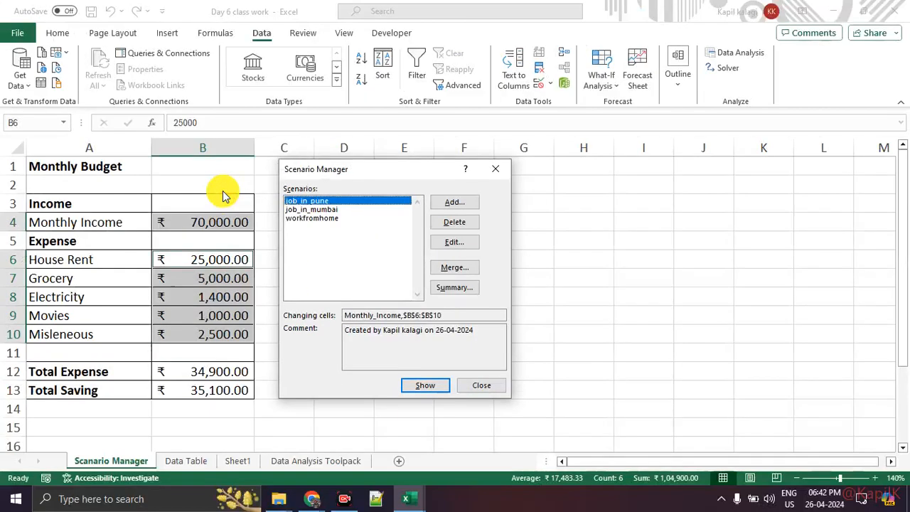
# Step: Show the workfromhome scenario in the budget and review its Total Expense and Total Saving
pyautogui.click(330, 219)
pyautogui.click(441, 385)
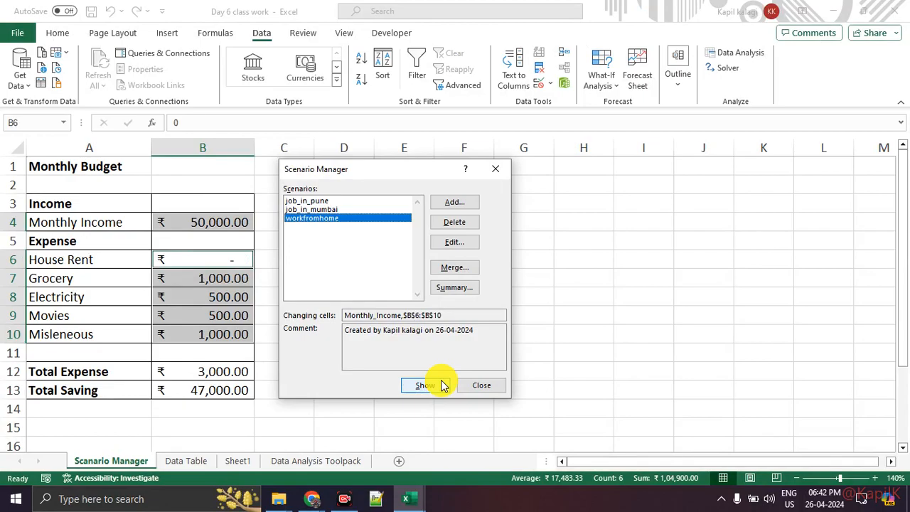
pyautogui.hotkey('ctrl', '1')
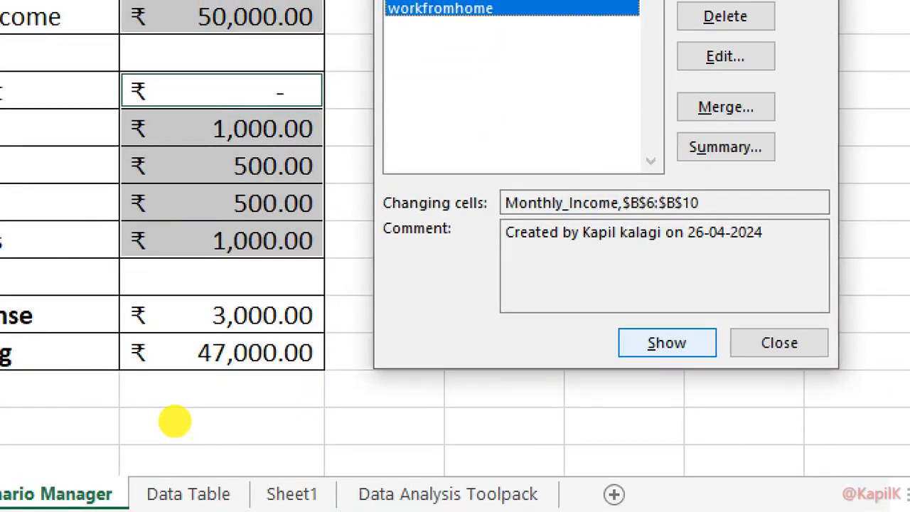
pyautogui.click(170, 417)
pyautogui.moveTo(306, 306)
pyautogui.mouseDown()
pyautogui.moveTo(163, 372)
pyautogui.moveTo(313, 285)
pyautogui.mouseUp()
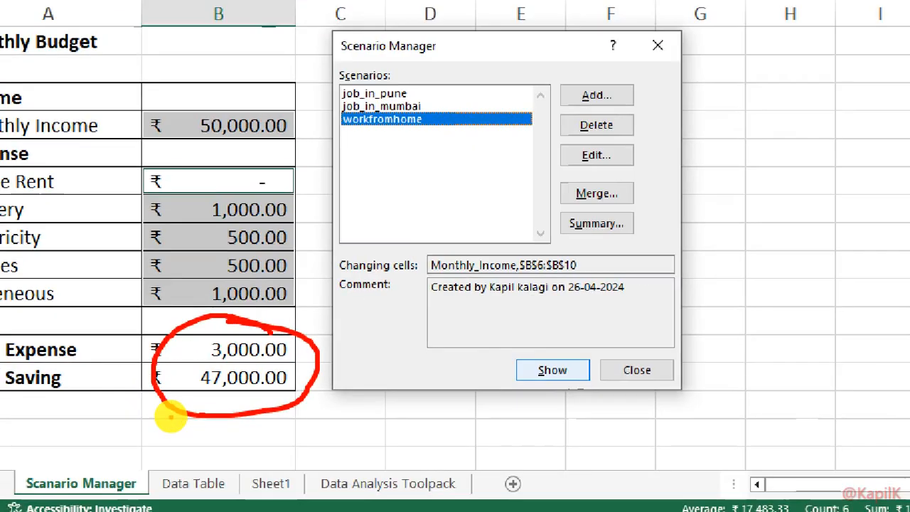
pyautogui.moveTo(75, 380)
pyautogui.mouseDown()
pyautogui.moveTo(153, 390)
pyautogui.moveTo(163, 380)
pyautogui.moveTo(165, 404)
pyautogui.mouseUp()
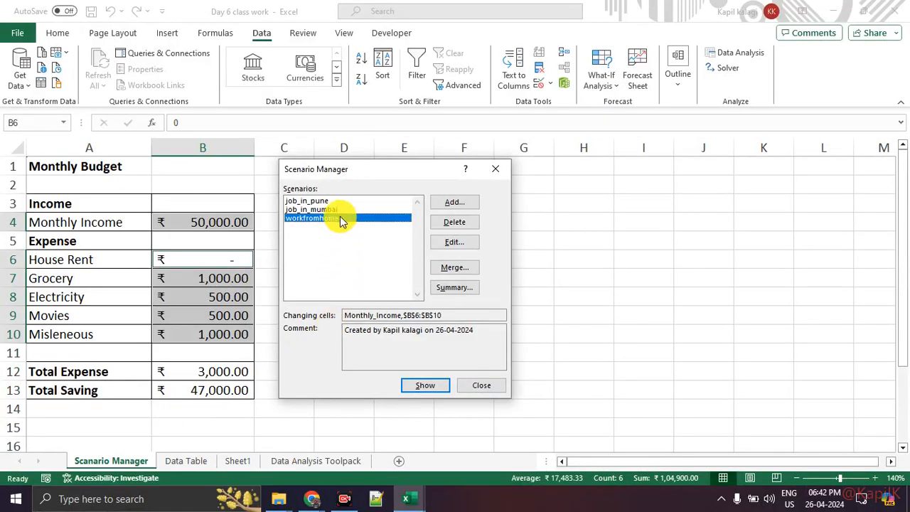
# Step: Show the job_in_mumbai scenario to review its totals and switch the budget back to the job_in_pune scenario
pyautogui.click(422, 107)
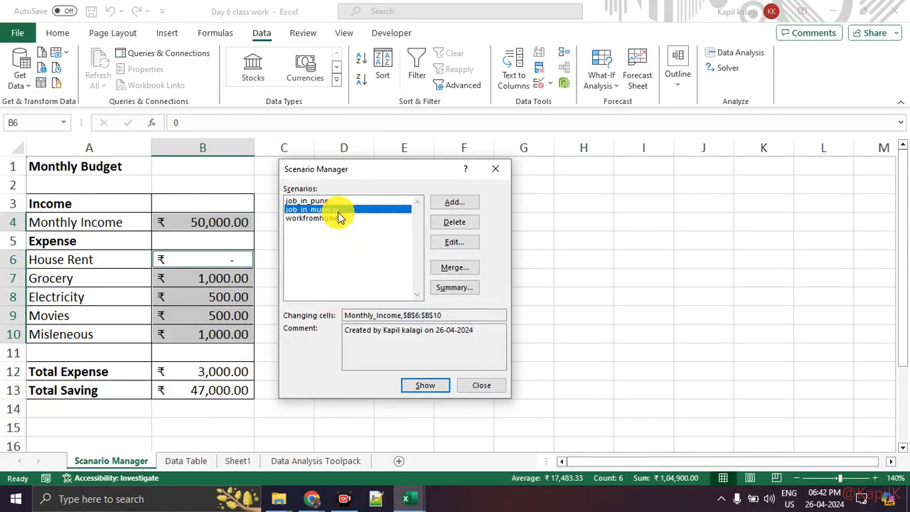
pyautogui.click(421, 386)
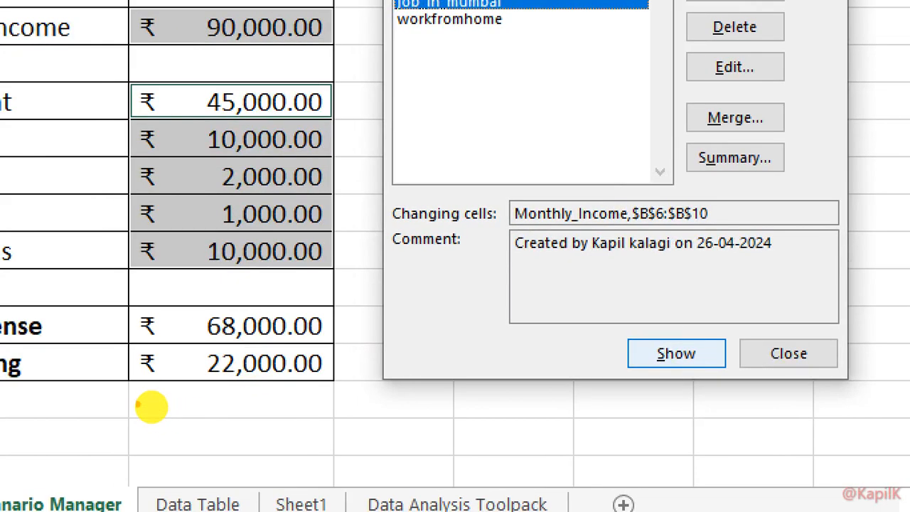
pyautogui.moveTo(112, 393)
pyautogui.mouseDown()
pyautogui.moveTo(163, 387)
pyautogui.moveTo(163, 400)
pyautogui.mouseUp()
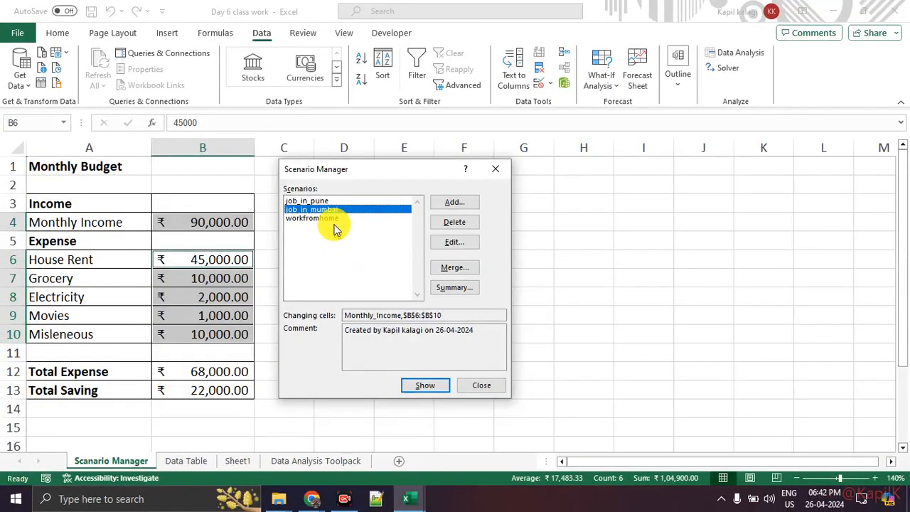
pyautogui.click(329, 201)
pyautogui.click(424, 386)
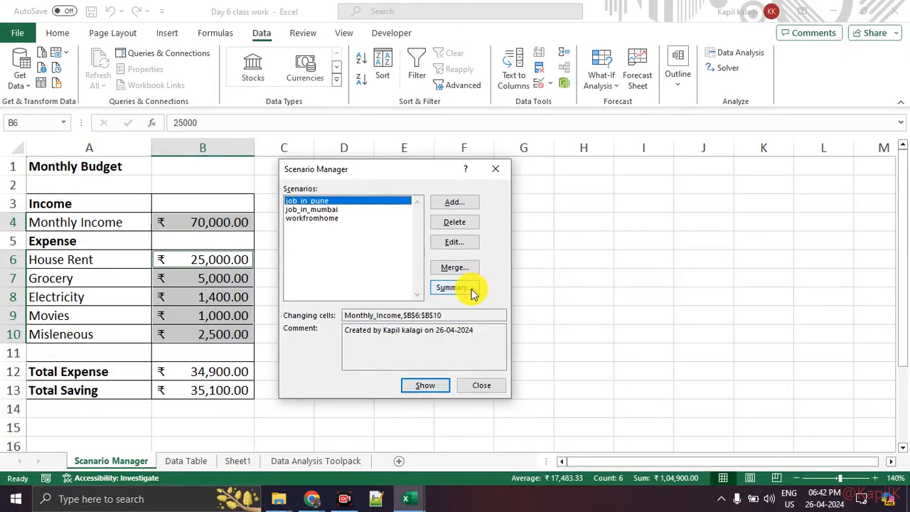
# Step: Create a Scenario summary report of the three scenarios with cell I9 as the result cell
pyautogui.click(519, 245)
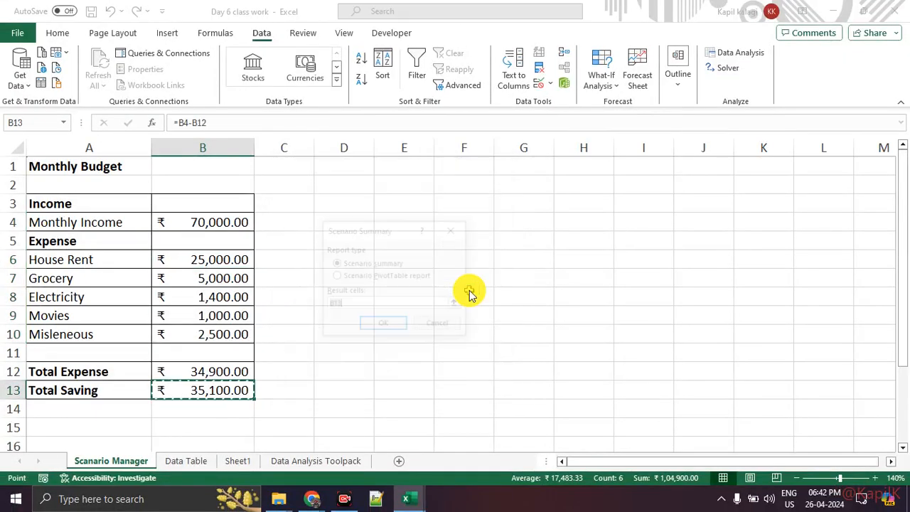
pyautogui.click(625, 315)
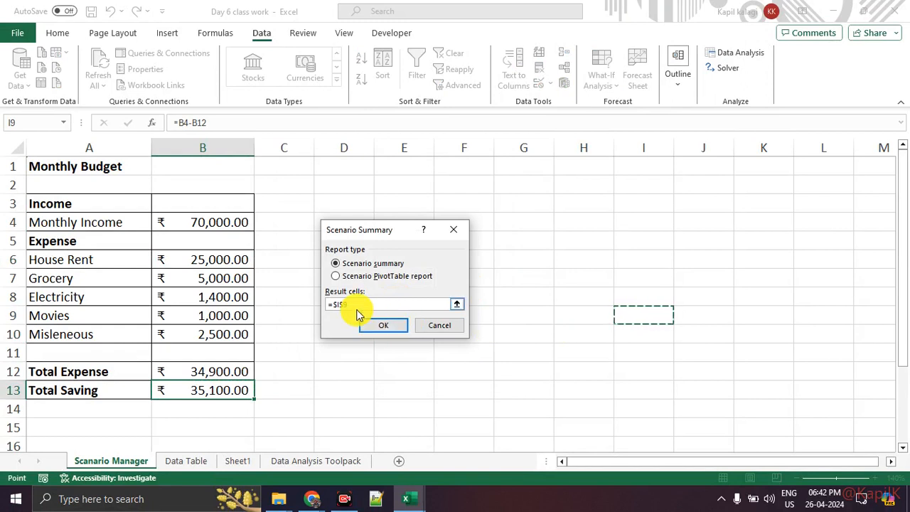
pyautogui.click(377, 325)
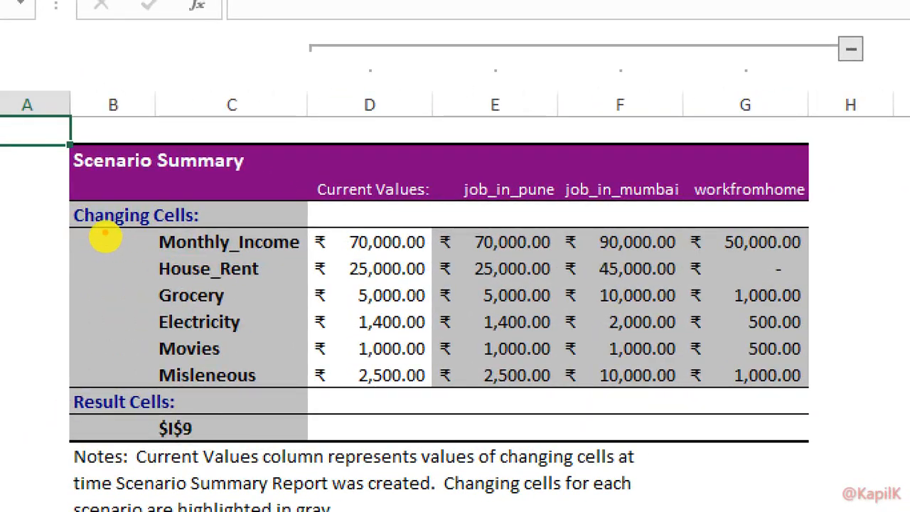
# Step: Compare the Monthly_Income values of the job_in_pune, job_in_mumbai and workfromhome scenarios in the summary report
pyautogui.moveTo(105, 229); pyautogui.dragTo(156, 238)
pyautogui.moveTo(313, 250)
pyautogui.mouseDown()
pyautogui.moveTo(559, 274)
pyautogui.moveTo(839, 269)
pyautogui.mouseUp()
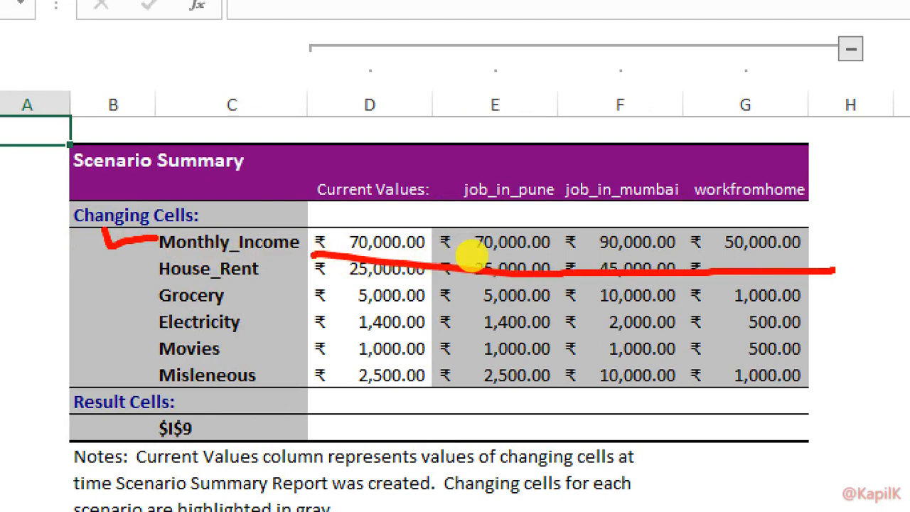
pyautogui.moveTo(445, 204); pyautogui.dragTo(672, 208)
pyautogui.moveTo(741, 207); pyautogui.dragTo(813, 206)
pyautogui.moveTo(716, 256); pyautogui.dragTo(797, 251)
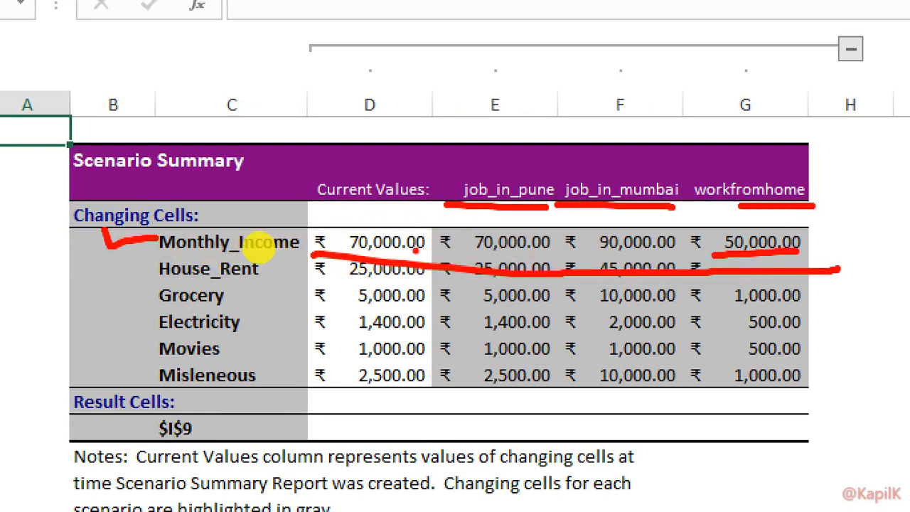
pyautogui.moveTo(244, 272); pyautogui.dragTo(417, 277)
pyautogui.press('Escape')
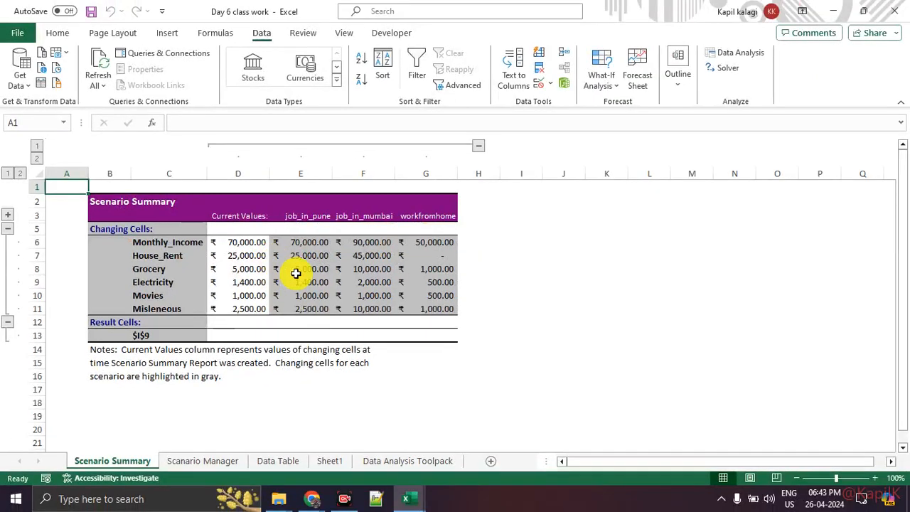
# Step: Examine the expense rows from House_Rent to Misleneous and the Result Cells section of the summary report
pyautogui.hotkey('ctrl', '1')
pyautogui.click(165, 254)
pyautogui.moveTo(231, 263)
pyautogui.mouseDown()
pyautogui.moveTo(288, 248)
pyautogui.moveTo(302, 262)
pyautogui.mouseUp()
pyautogui.moveTo(350, 150); pyautogui.dragTo(338, 365)
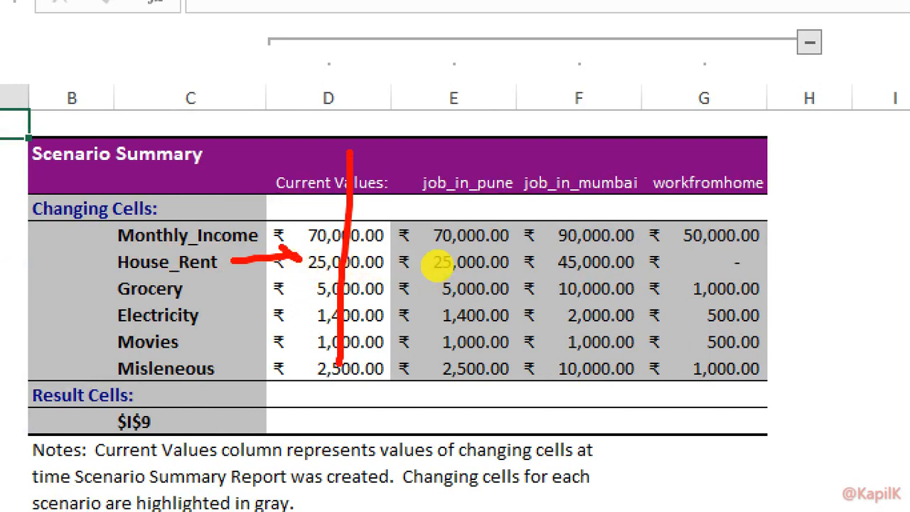
pyautogui.moveTo(680, 272); pyautogui.dragTo(759, 272)
pyautogui.moveTo(197, 290)
pyautogui.mouseDown()
pyautogui.moveTo(366, 285)
pyautogui.moveTo(355, 306)
pyautogui.mouseUp()
pyautogui.moveTo(230, 361); pyautogui.dragTo(316, 361)
pyautogui.moveTo(288, 334)
pyautogui.mouseDown()
pyautogui.moveTo(304, 344)
pyautogui.moveTo(299, 354)
pyautogui.mouseUp()
pyautogui.press('Escape')
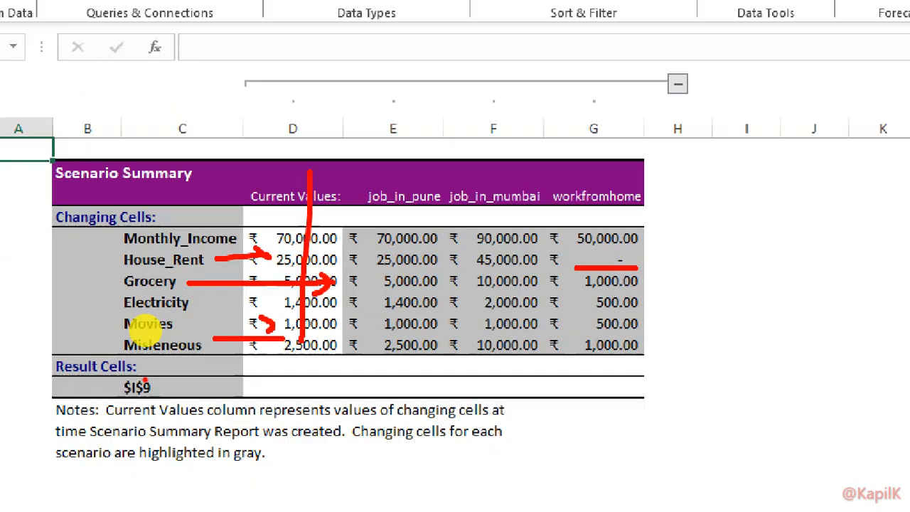
pyautogui.hotkey('ctrl', '1')
pyautogui.moveTo(156, 326)
pyautogui.mouseDown()
pyautogui.moveTo(162, 333)
pyautogui.moveTo(143, 317)
pyautogui.mouseUp()
pyautogui.press('Escape')
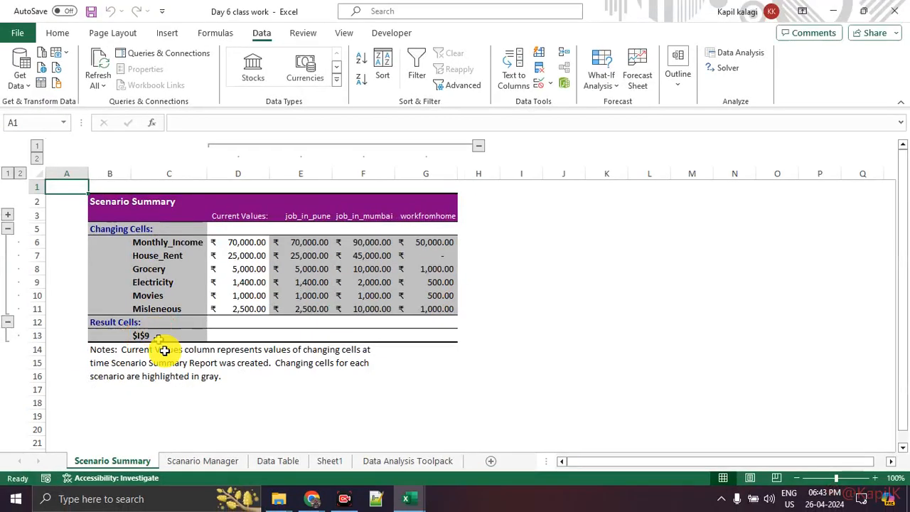
# Step: Create another Scenario summary report from the Scanario Manager sheet with the Total Saving cell B13 as the result cell
pyautogui.click(190, 462)
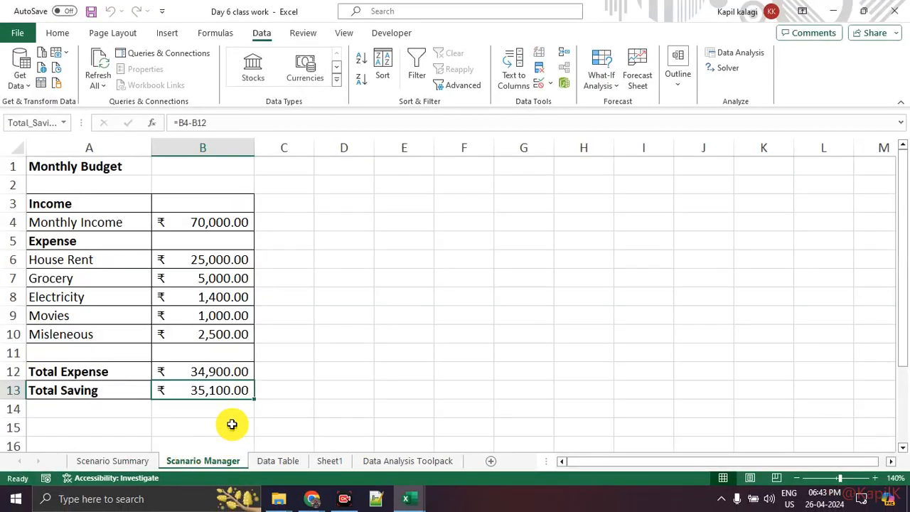
pyautogui.click(610, 93)
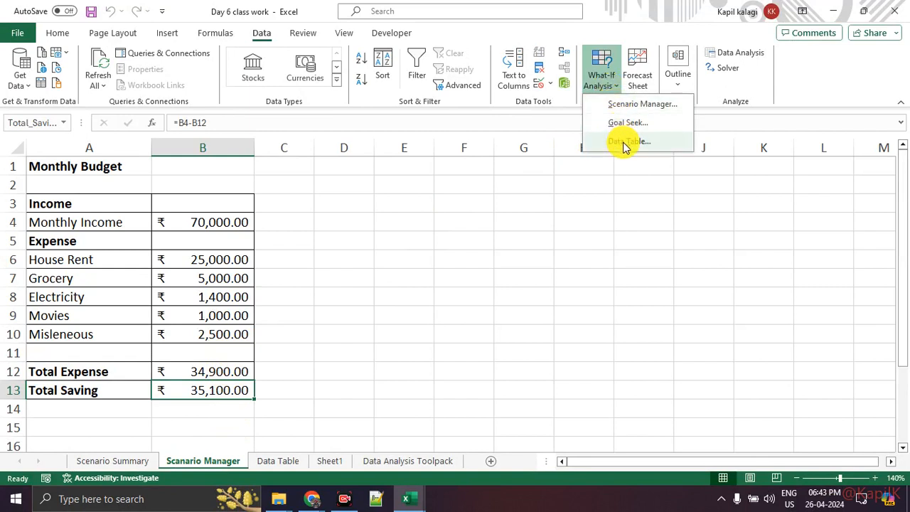
pyautogui.click(642, 104)
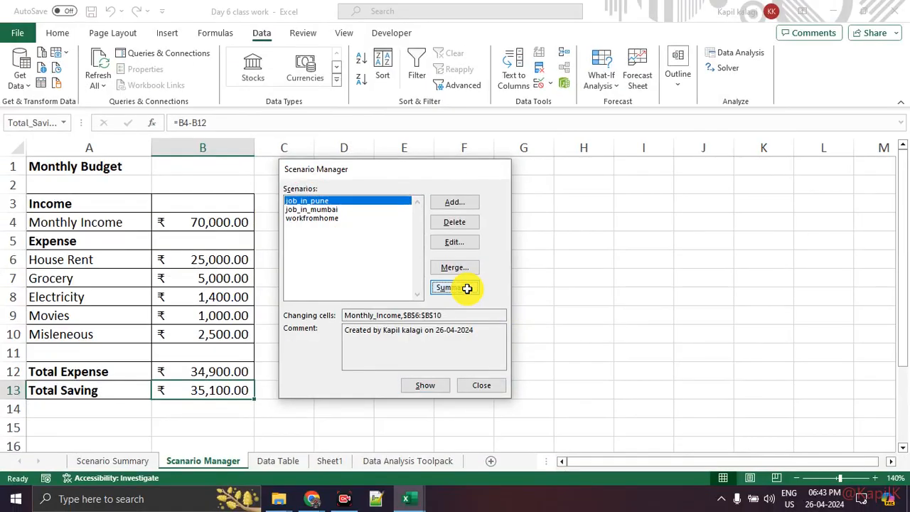
pyautogui.click(608, 348)
pyautogui.click(239, 388)
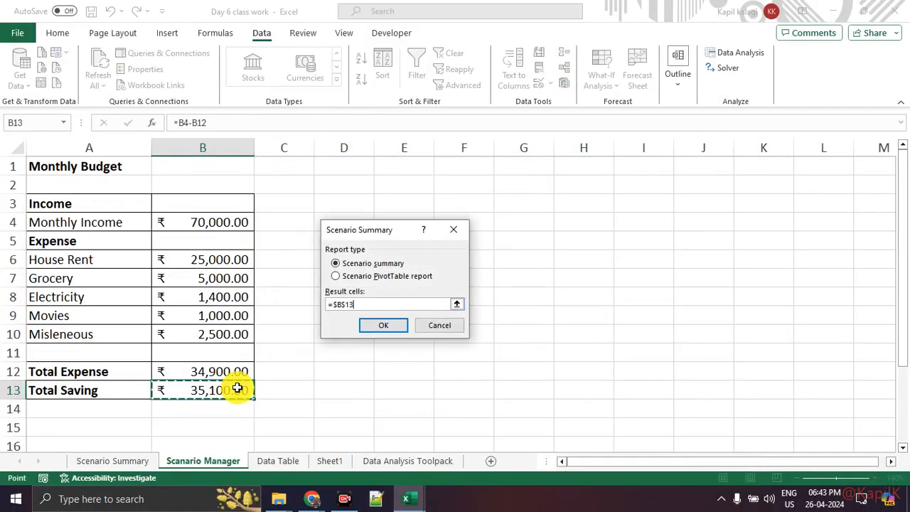
pyautogui.click(383, 326)
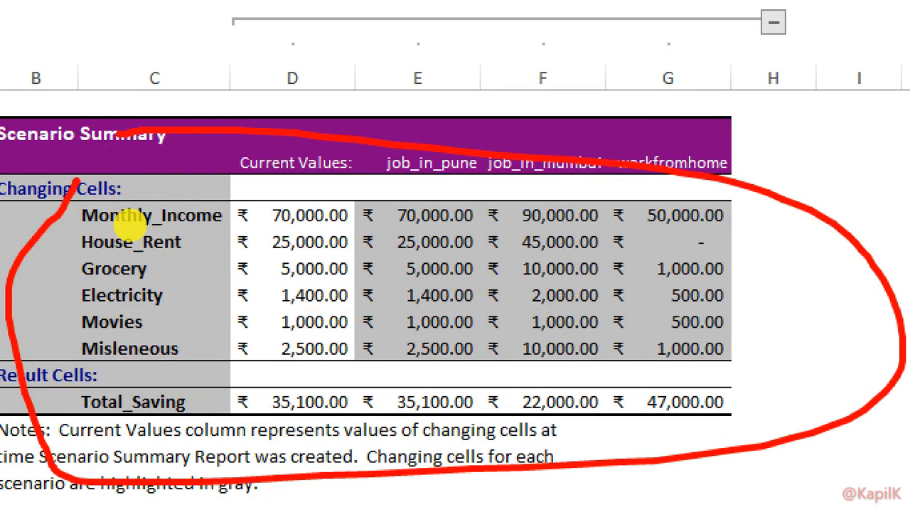
# Step: Examine the changing cells and the Total_Saving result in the new report and compare it with the first Scenario Summary sheet
pyautogui.moveTo(46, 226)
pyautogui.mouseDown()
pyautogui.moveTo(71, 245)
pyautogui.moveTo(151, 175)
pyautogui.mouseUp()
pyautogui.moveTo(87, 260)
pyautogui.mouseDown()
pyautogui.moveTo(203, 262)
pyautogui.moveTo(206, 246)
pyautogui.moveTo(227, 230)
pyautogui.mouseUp()
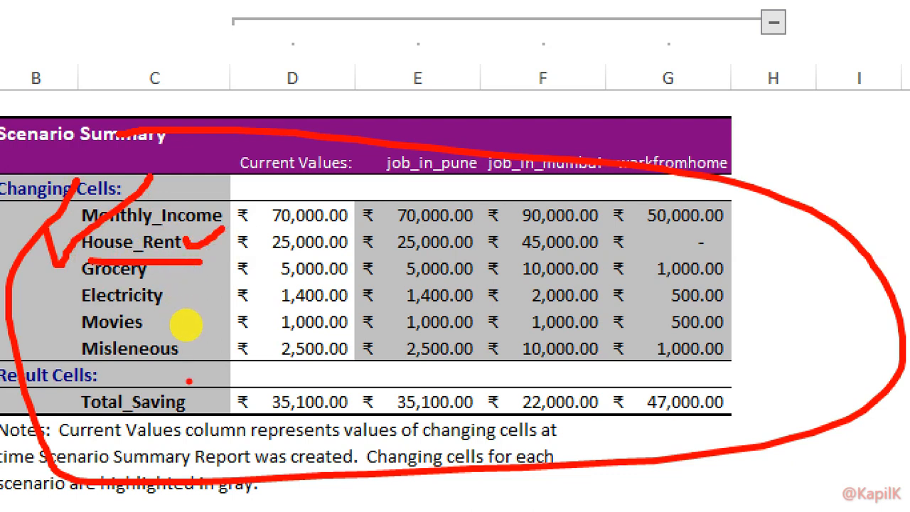
pyautogui.moveTo(187, 341); pyautogui.dragTo(239, 323)
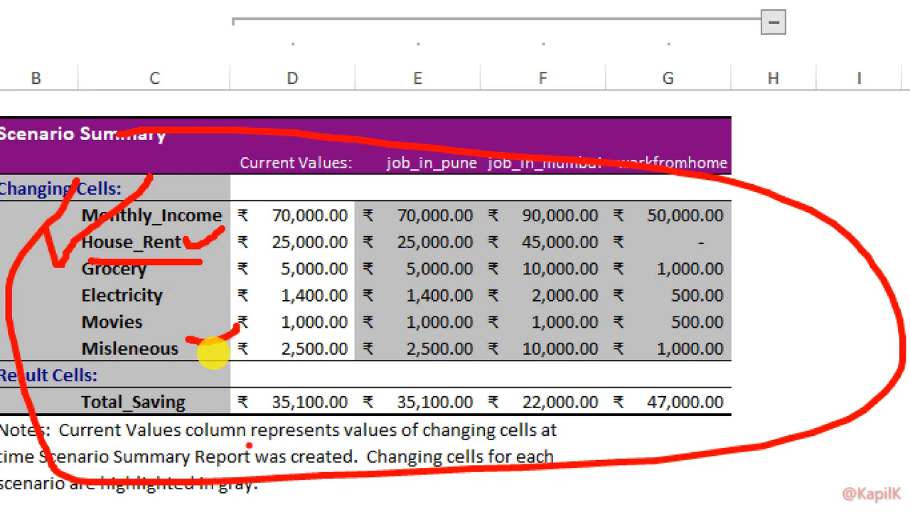
pyautogui.moveTo(228, 375); pyautogui.dragTo(373, 478)
pyautogui.moveTo(309, 374)
pyautogui.mouseDown()
pyautogui.moveTo(451, 345)
pyautogui.moveTo(165, 312)
pyautogui.mouseUp()
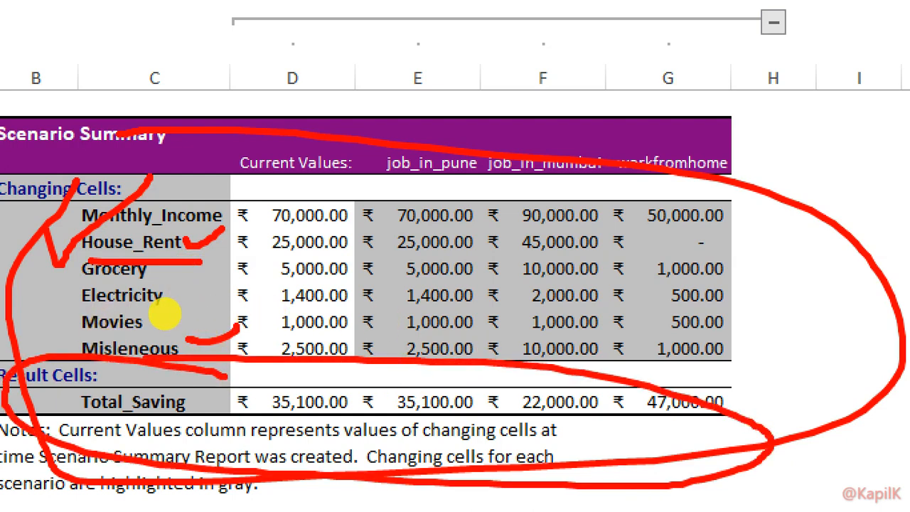
pyautogui.press('Escape')
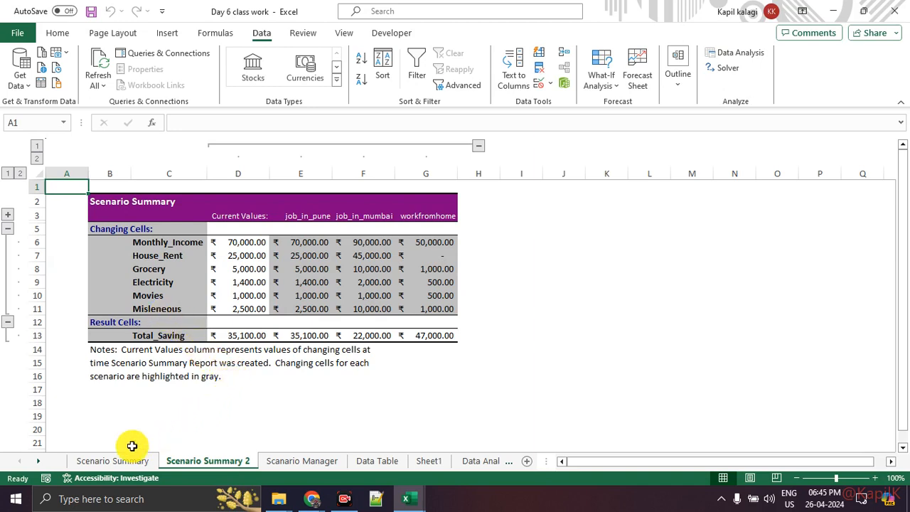
pyautogui.click(113, 463)
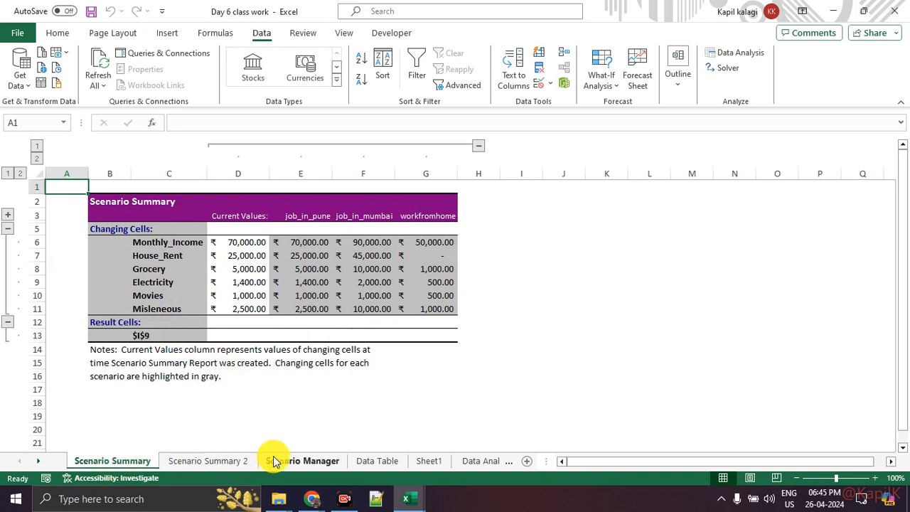
# Step: Return to the Scanario Manager sheet and look over the available What-If Analysis tools, including Data Table
pyautogui.click(302, 460)
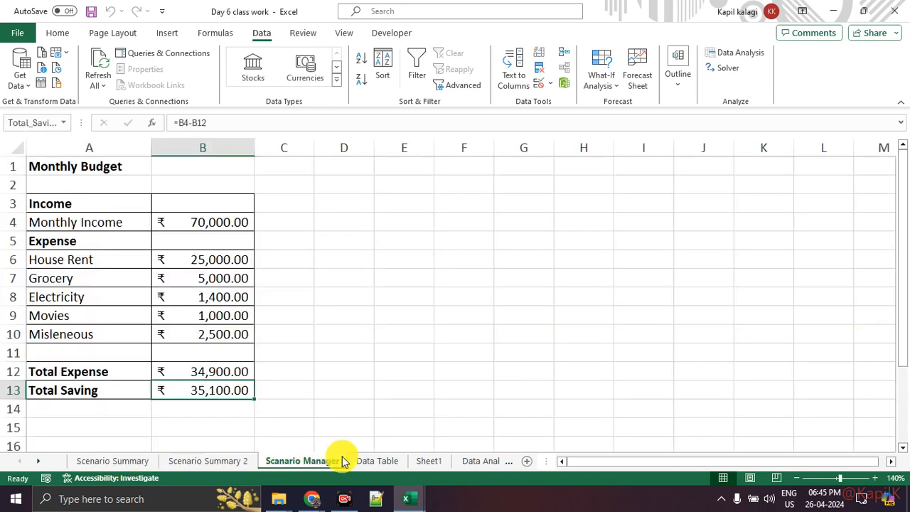
pyautogui.click(599, 78)
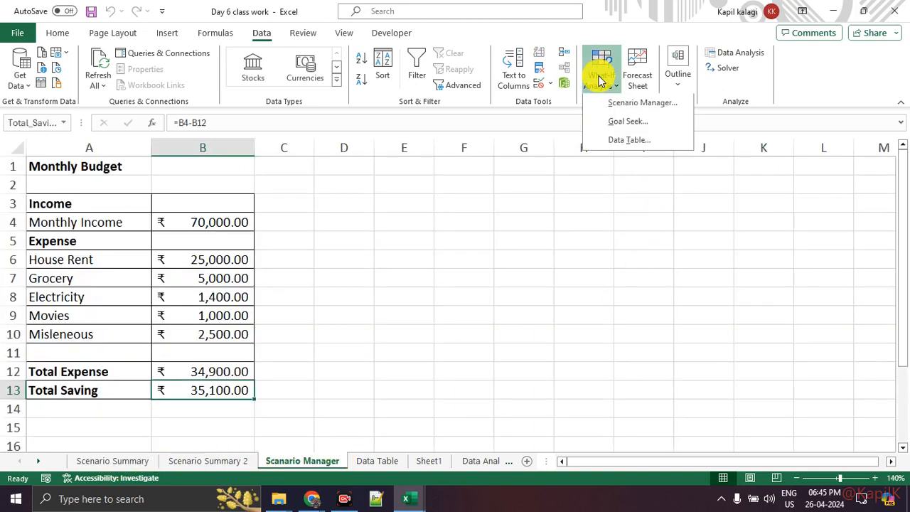
pyautogui.hotkey('ctrl', '1')
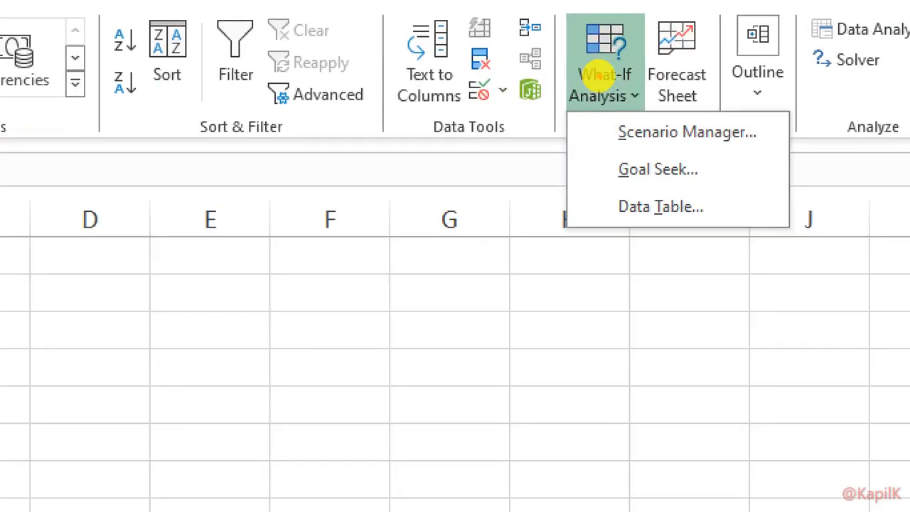
pyautogui.click(601, 80)
pyautogui.moveTo(657, 27)
pyautogui.mouseDown()
pyautogui.moveTo(561, 75)
pyautogui.moveTo(640, 262)
pyautogui.moveTo(813, 121)
pyautogui.moveTo(608, 13)
pyautogui.mouseUp()
pyautogui.moveTo(723, 203)
pyautogui.mouseDown()
pyautogui.moveTo(601, 212)
pyautogui.moveTo(720, 209)
pyautogui.mouseUp()
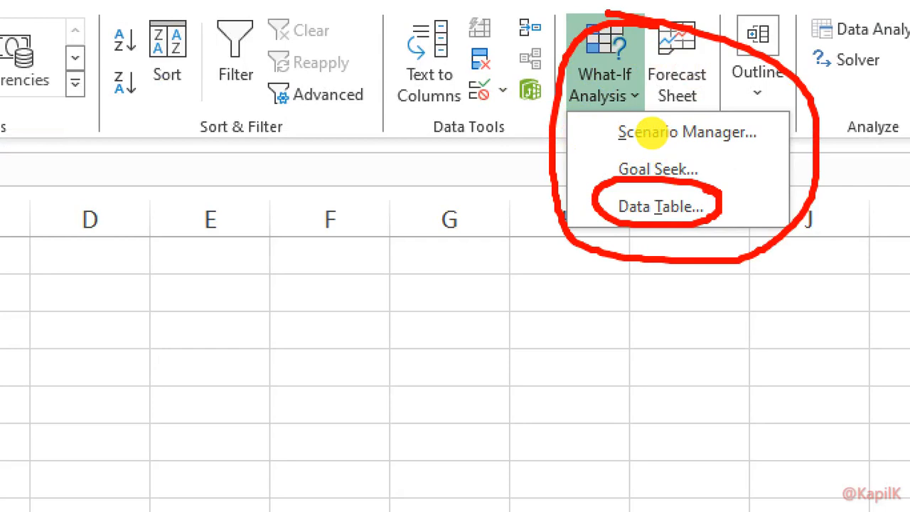
pyautogui.press('Escape')
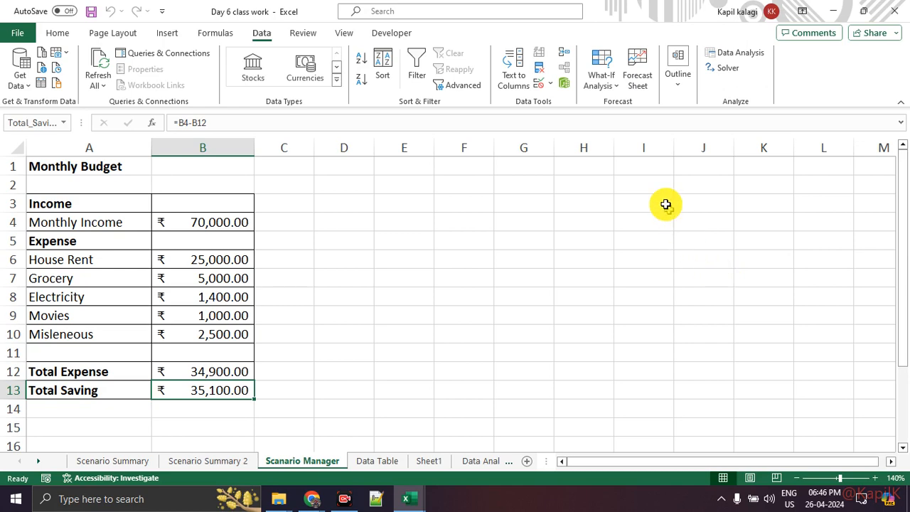
# Step: Go to the Data Table sheet with the Example 1 loan calculation
pyautogui.hotkey('ctrl', '1')
pyautogui.click(413, 421)
pyautogui.moveTo(402, 448)
pyautogui.mouseDown()
pyautogui.moveTo(279, 450)
pyautogui.moveTo(434, 470)
pyautogui.mouseUp()
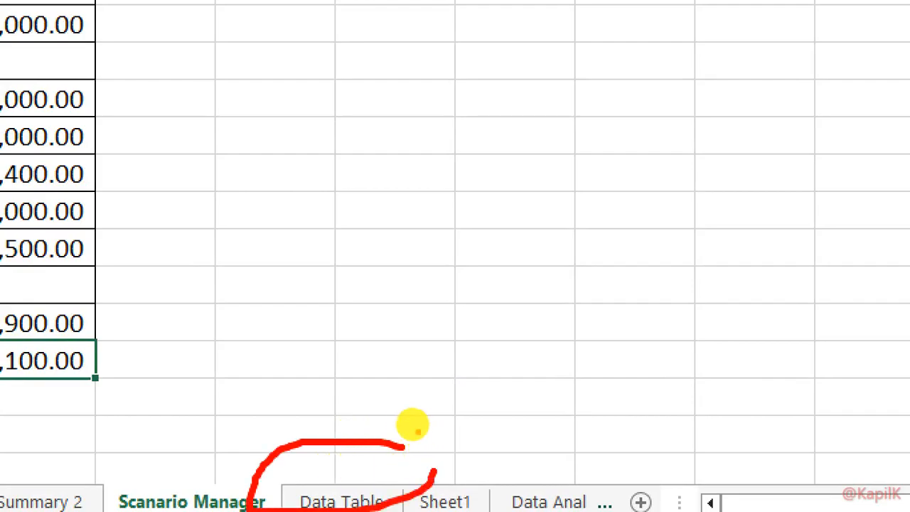
pyautogui.press('Escape')
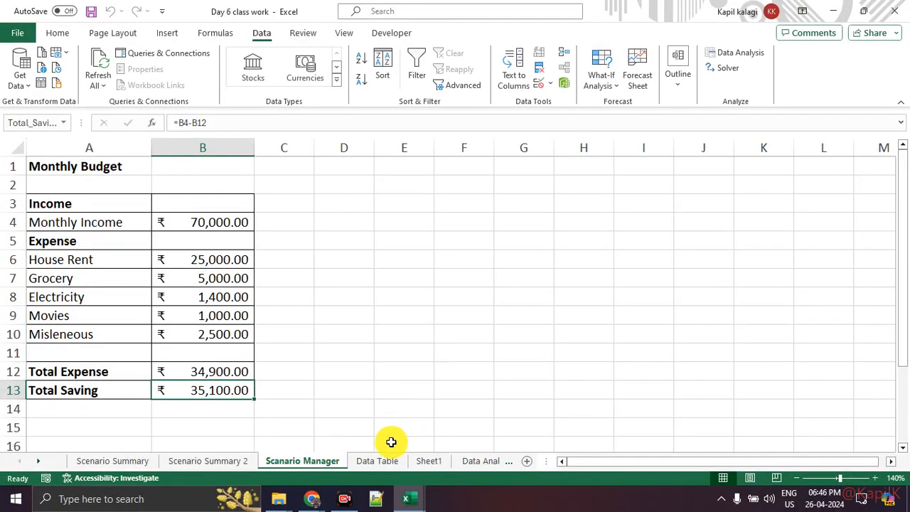
pyautogui.click(388, 461)
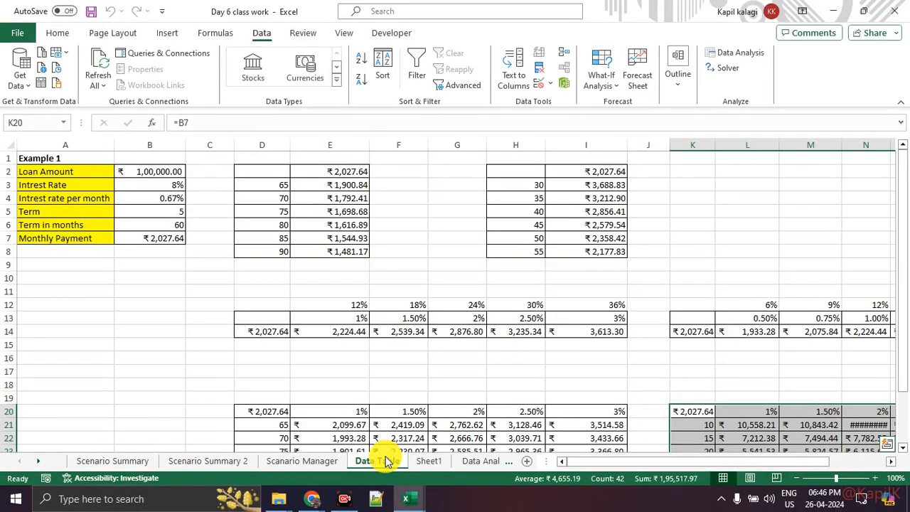
# Step: Look over the Data Table sheet and mark out the Example 1 loan calculation in A1:B7
pyautogui.click(209, 322)
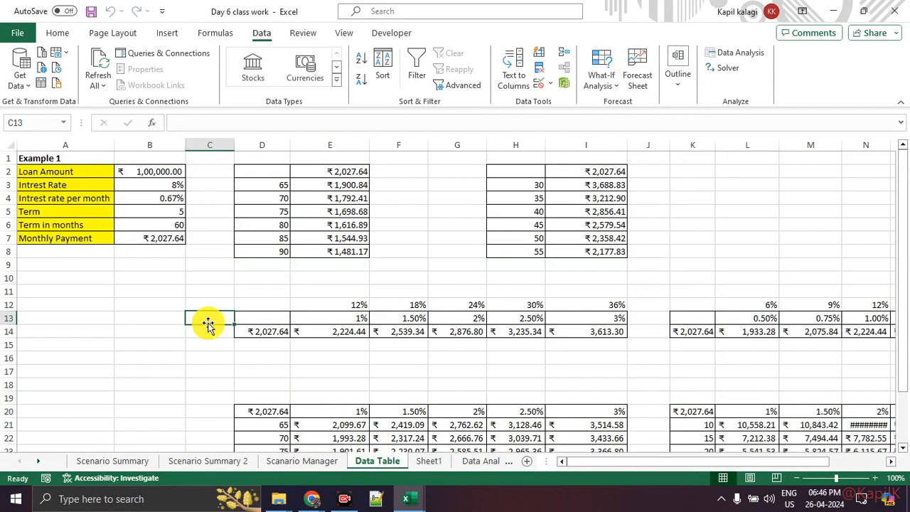
pyautogui.scroll(-3, 207, 325)
pyautogui.scroll(3, 207, 324)
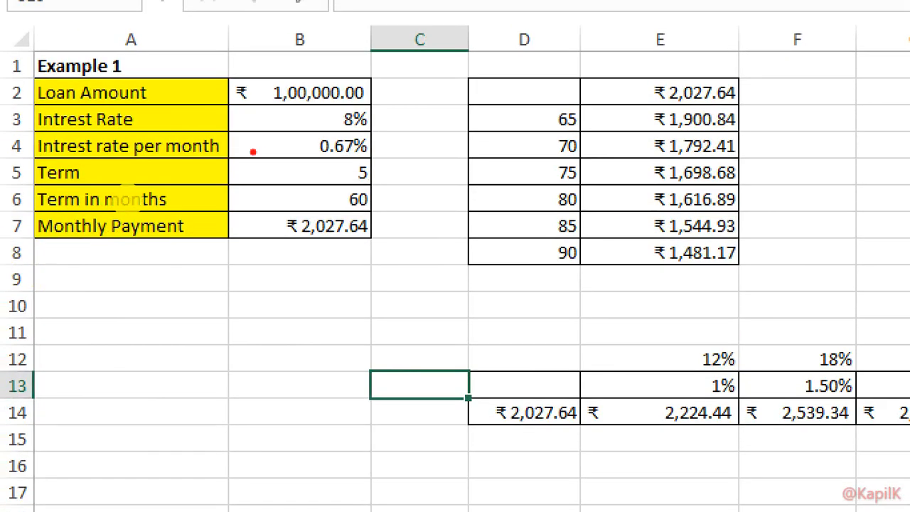
pyautogui.moveTo(320, 14)
pyautogui.mouseDown()
pyautogui.moveTo(21, 52)
pyautogui.moveTo(284, 259)
pyautogui.moveTo(302, 20)
pyautogui.mouseUp()
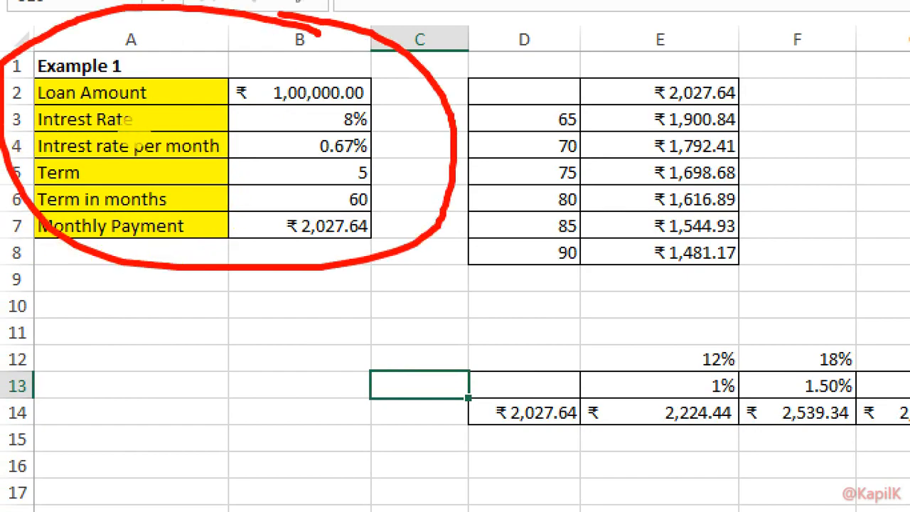
pyautogui.press('Escape')
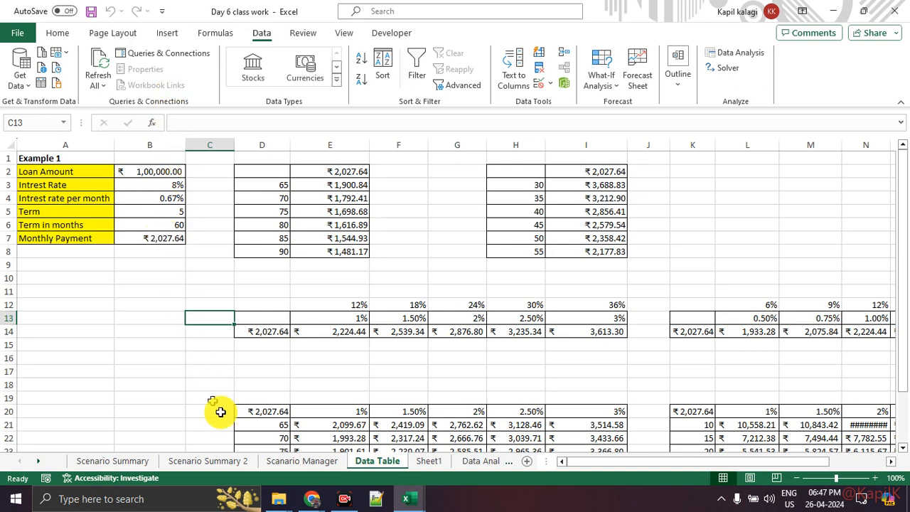
# Step: Switch to the Google Meet call in Chrome to check on the participants, and return to the Day 6 class work workbook in Excel
pyautogui.click(311, 500)
pyautogui.click(253, 461)
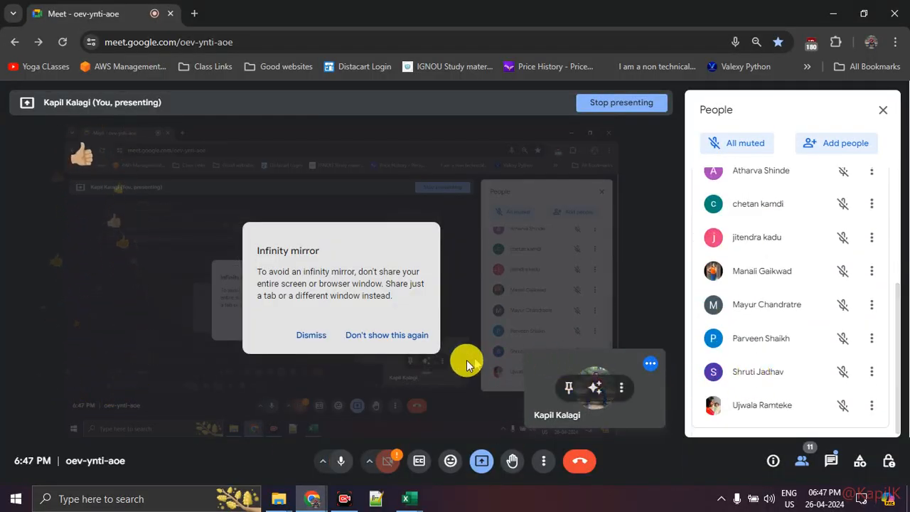
pyautogui.moveTo(411, 496)
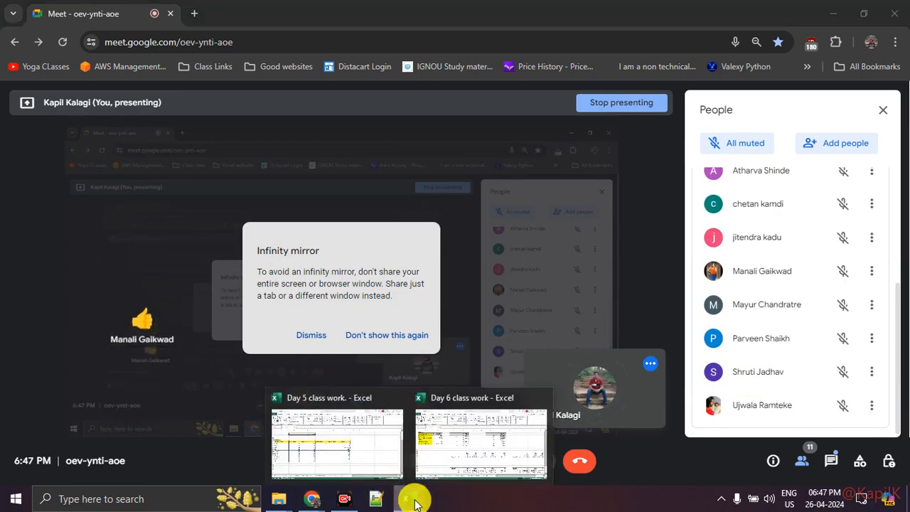
pyautogui.click(450, 445)
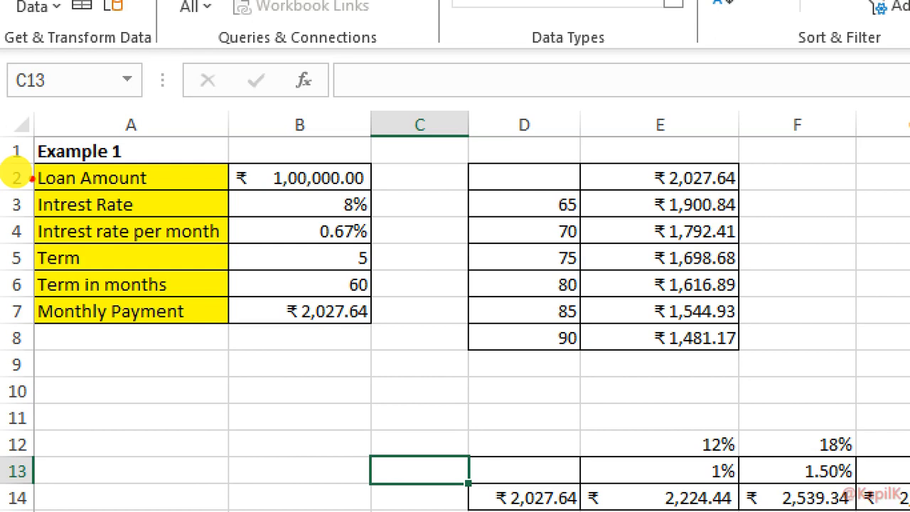
# Step: Go over the Loan Amount and Intrest Rate inputs of Example 1, marking each label and its value
pyautogui.moveTo(158, 166)
pyautogui.mouseDown()
pyautogui.moveTo(122, 152)
pyautogui.moveTo(22, 184)
pyautogui.moveTo(137, 152)
pyautogui.moveTo(114, 148)
pyautogui.mouseUp()
pyautogui.moveTo(157, 178)
pyautogui.mouseDown()
pyautogui.moveTo(224, 174)
pyautogui.moveTo(209, 189)
pyautogui.mouseUp()
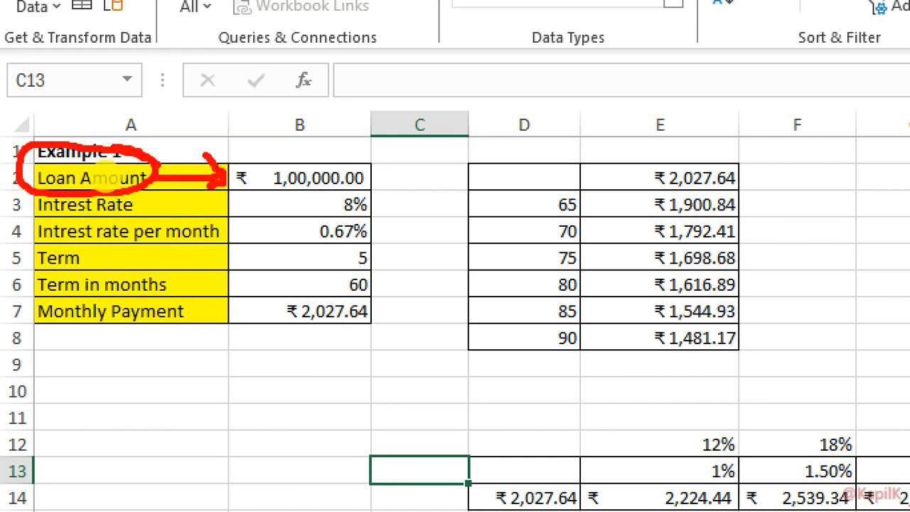
pyautogui.moveTo(186, 204)
pyautogui.mouseDown()
pyautogui.moveTo(78, 182)
pyautogui.moveTo(15, 186)
pyautogui.moveTo(288, 207)
pyautogui.moveTo(280, 219)
pyautogui.mouseUp()
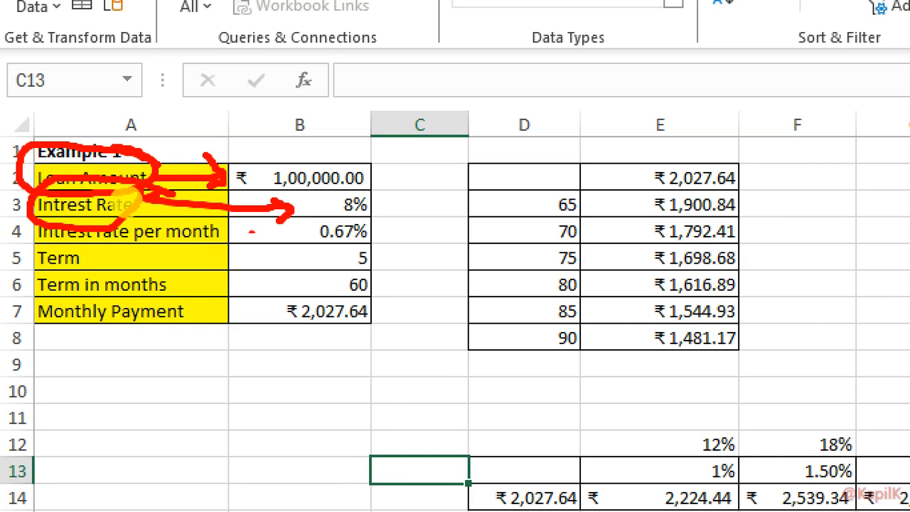
pyautogui.moveTo(227, 233); pyautogui.dragTo(281, 229)
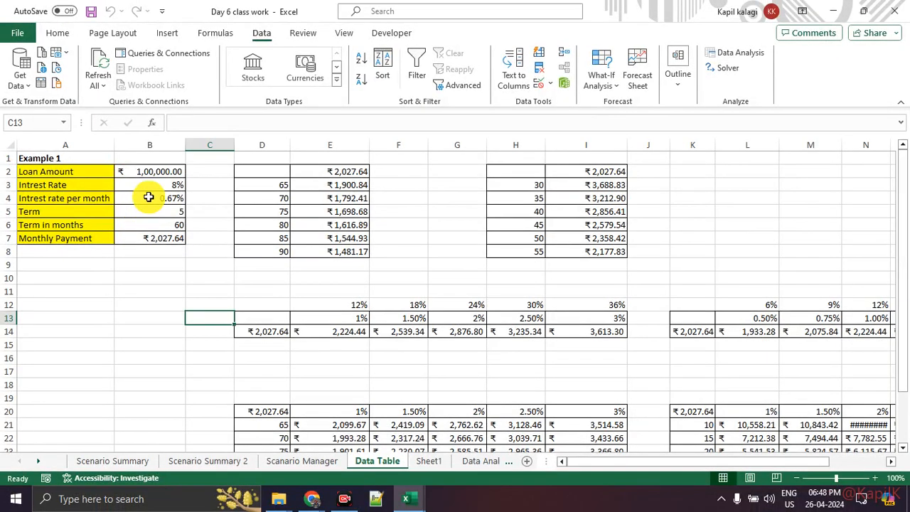
# Step: Examine the Intrest rate per month formula in B4 and trace it to the annual rate in B3
pyautogui.click(298, 230)
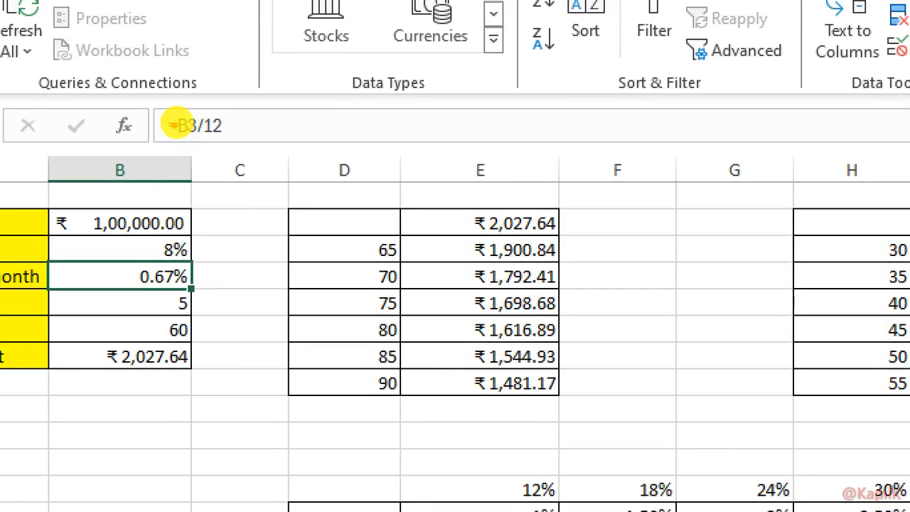
pyautogui.moveTo(180, 120)
pyautogui.mouseDown()
pyautogui.moveTo(192, 126)
pyautogui.moveTo(172, 123)
pyautogui.mouseUp()
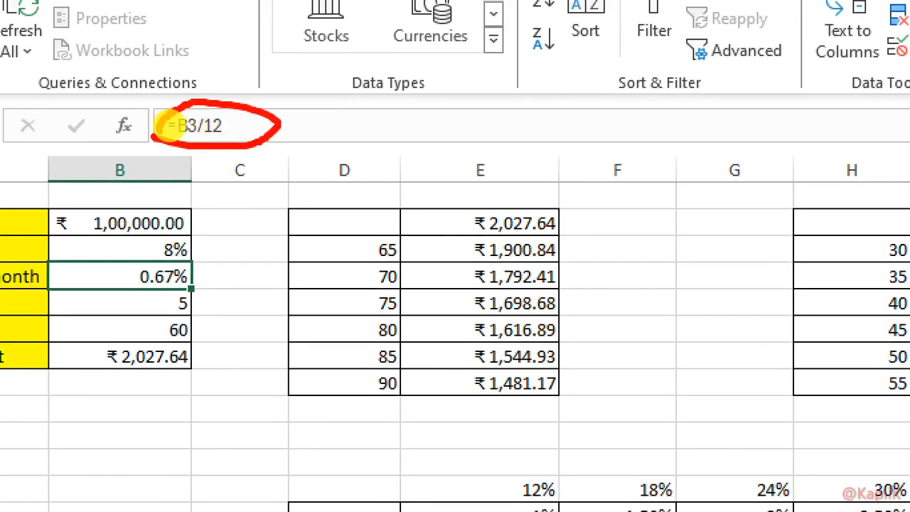
pyautogui.moveTo(195, 229)
pyautogui.mouseDown()
pyautogui.moveTo(171, 234)
pyautogui.moveTo(249, 235)
pyautogui.mouseUp()
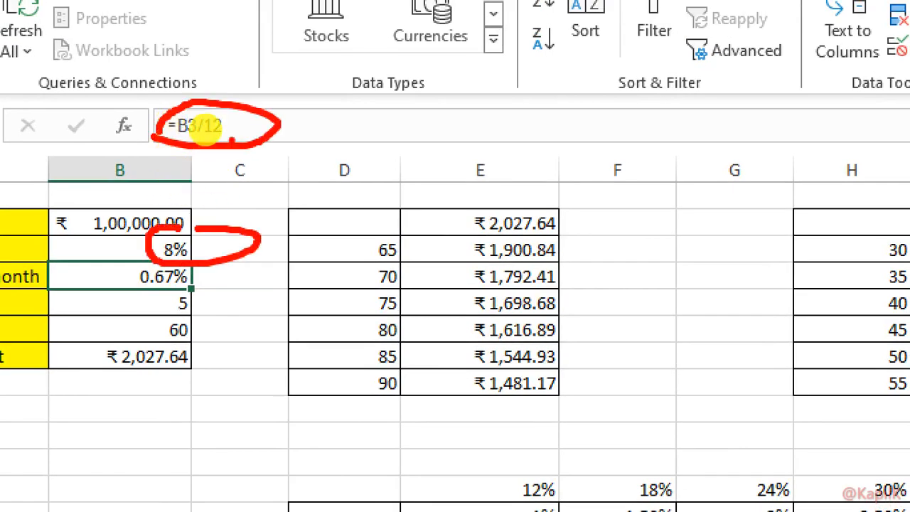
pyautogui.moveTo(199, 282); pyautogui.dragTo(237, 262)
pyautogui.press('Escape')
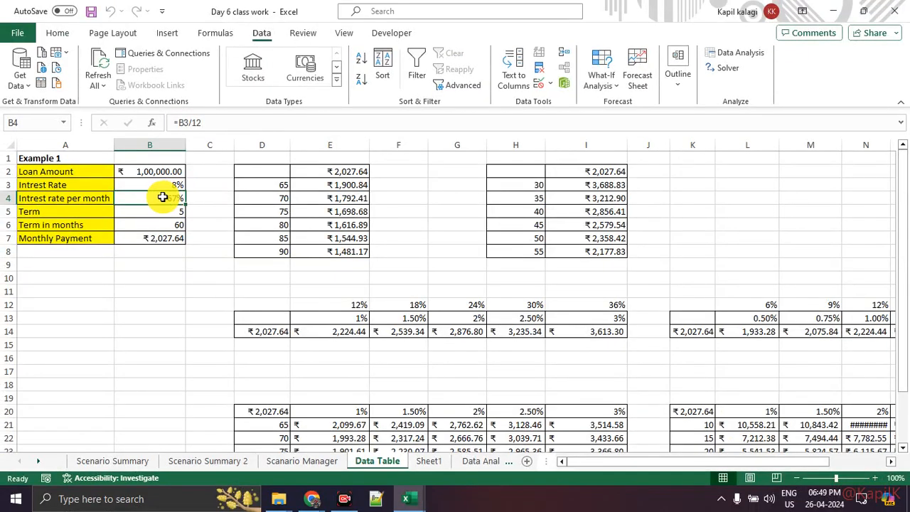
# Step: Re-enter the Intrest rate per month formula in B4 as =B3/12 and reselect the cell to check it
pyautogui.press('BackSpace')
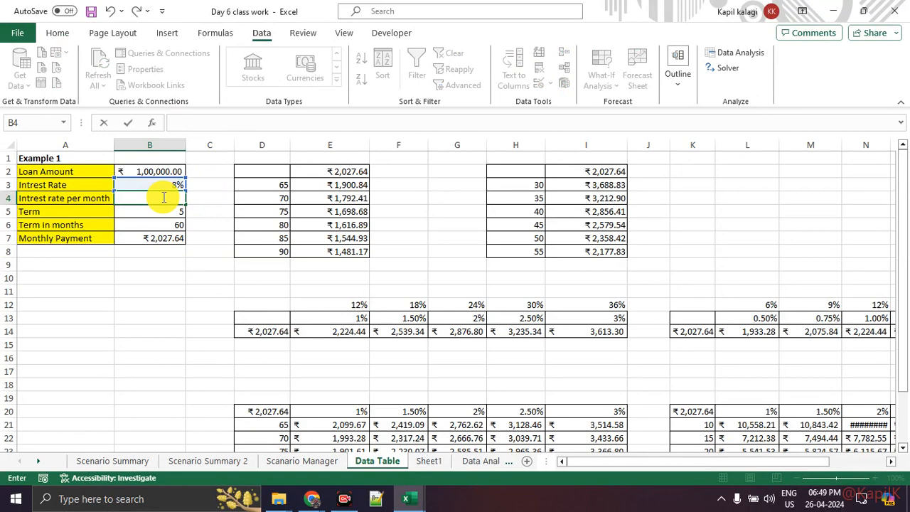
pyautogui.press('F2')
pyautogui.write('=')
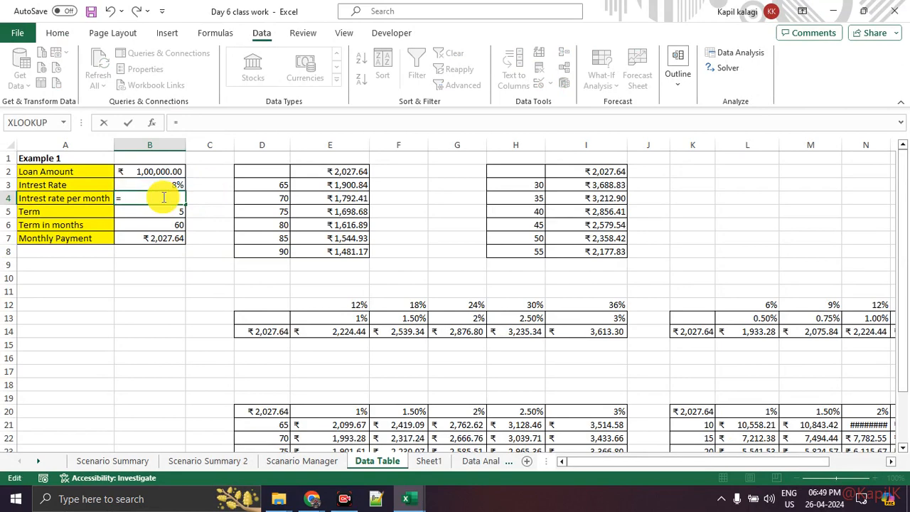
pyautogui.click(170, 184)
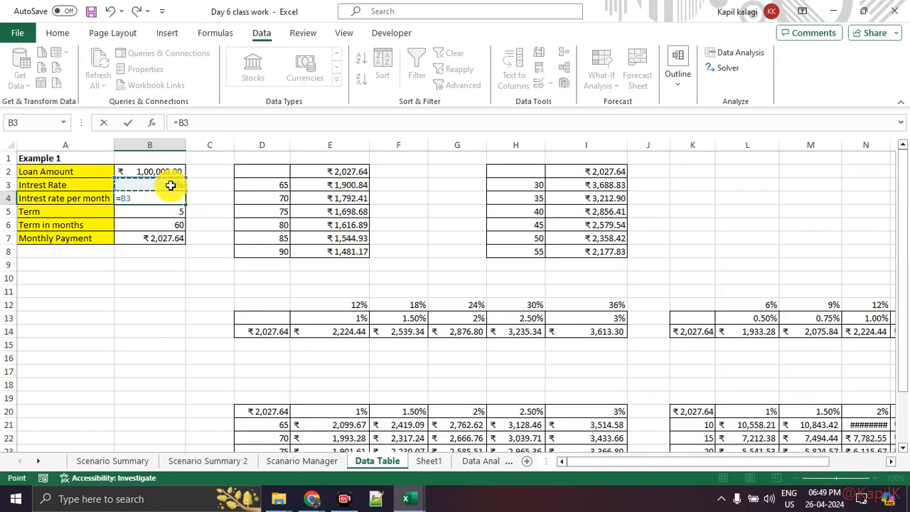
pyautogui.write('/12')
pyautogui.press('Return')
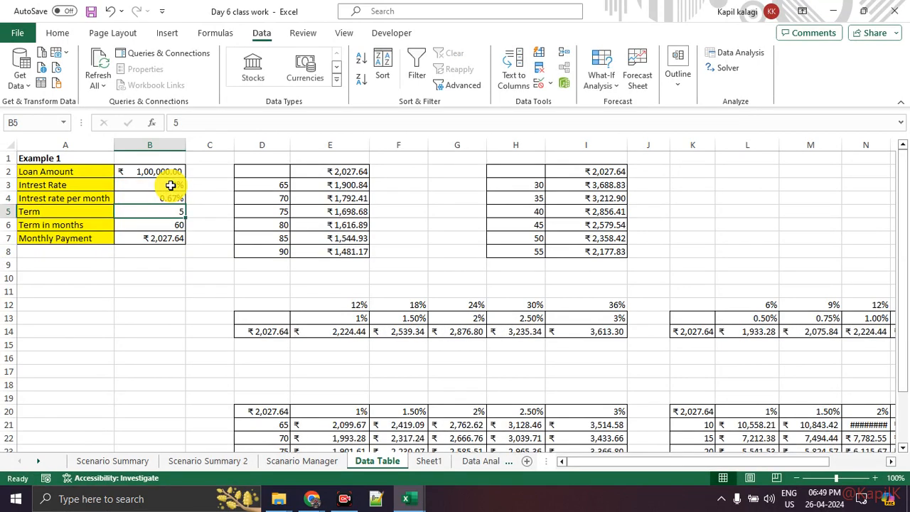
pyautogui.click(153, 200)
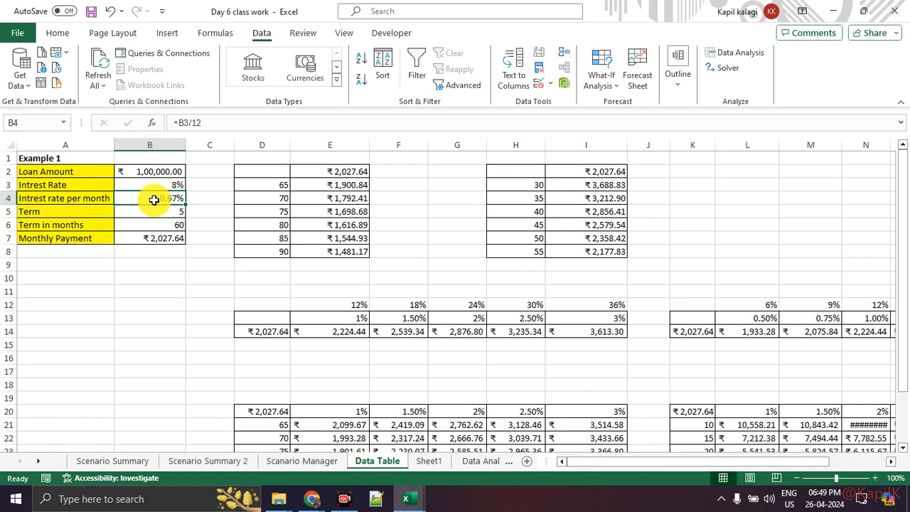
# Step: Re-enter the Term in months formula in B6 as =B5*12 and reselect the cell to check it
pyautogui.press('Down')
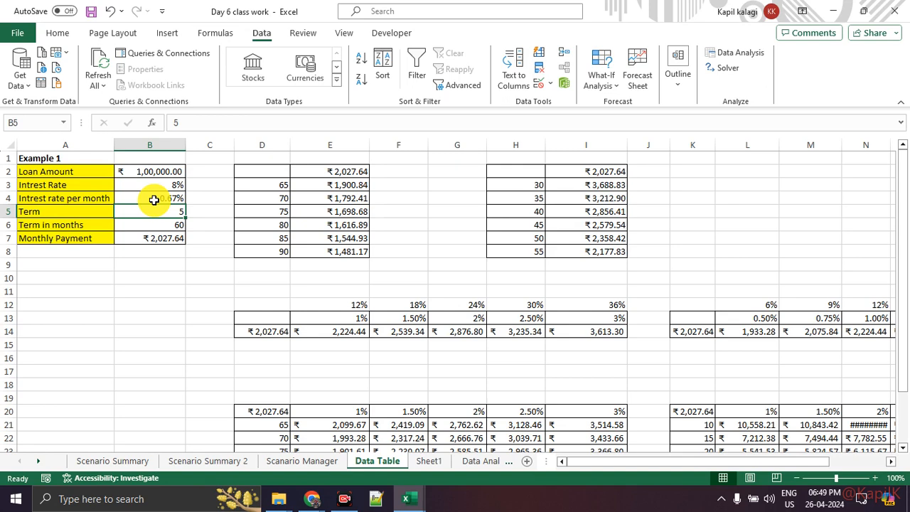
pyautogui.press('Down')
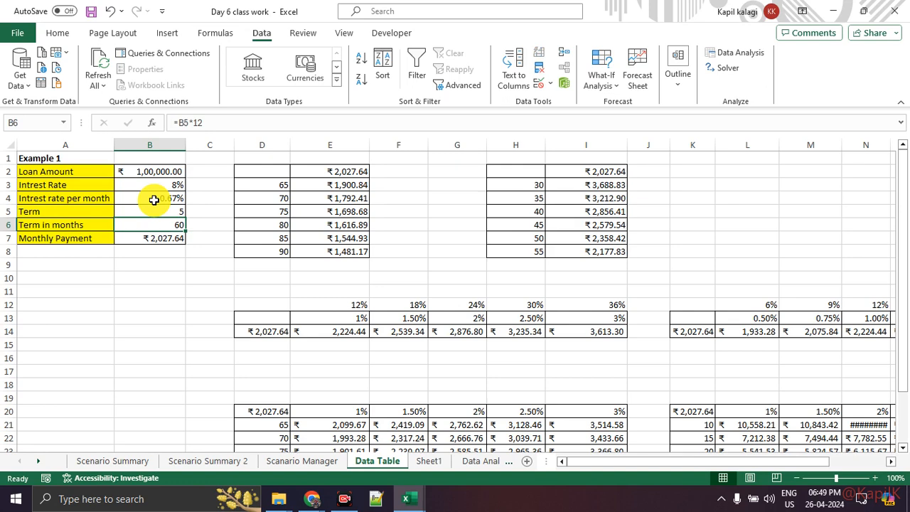
pyautogui.write('=')
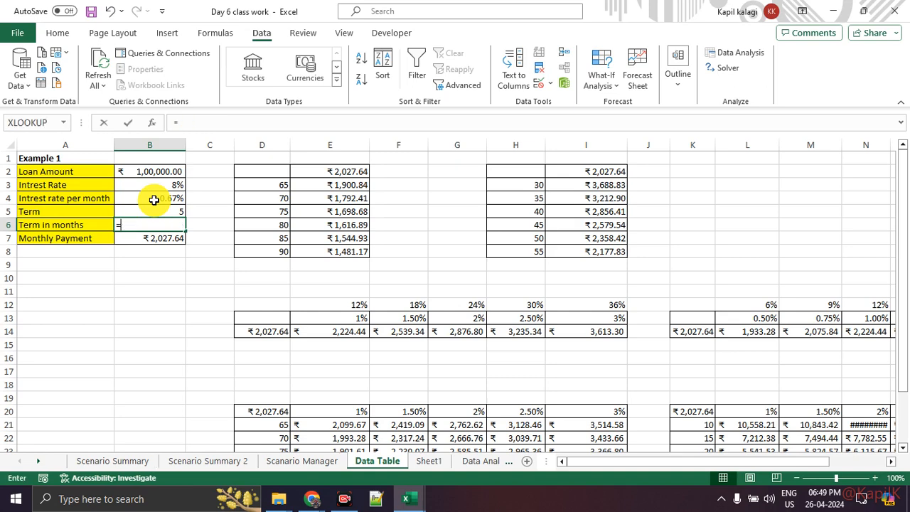
pyautogui.press('BackSpace')
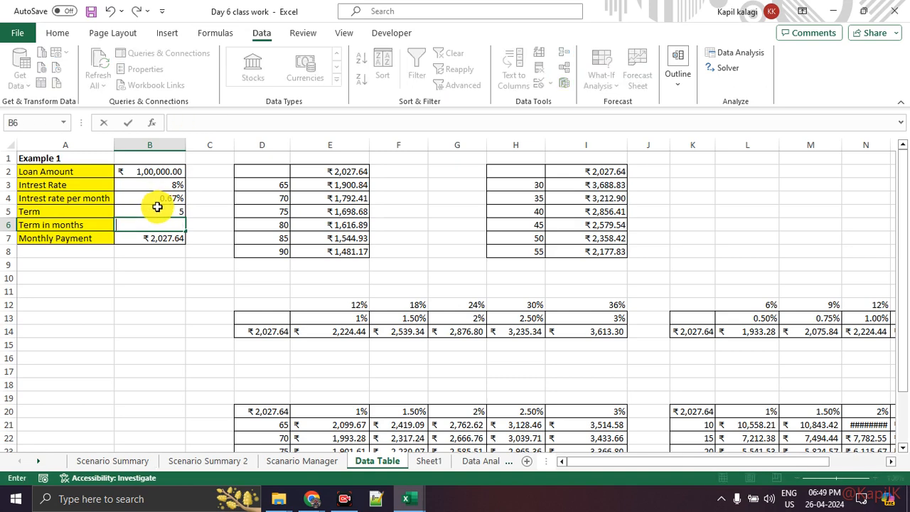
pyautogui.write('=')
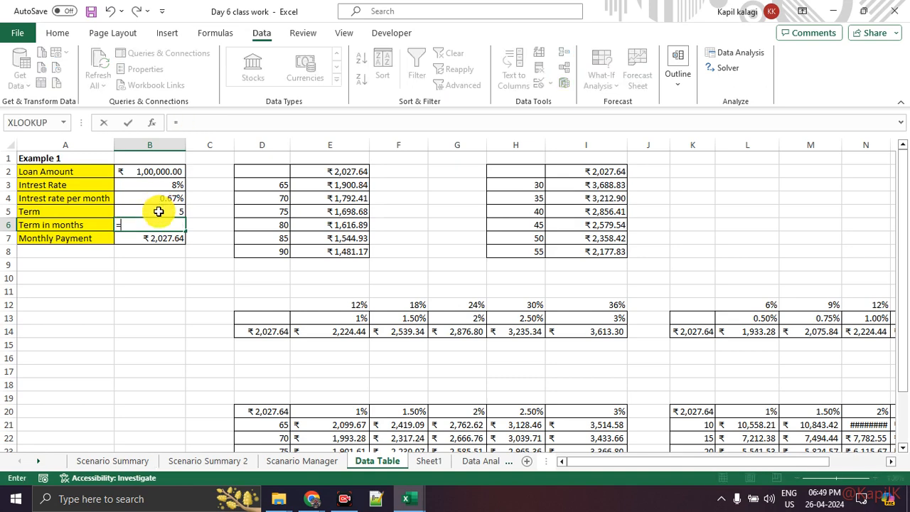
pyautogui.click(159, 211)
pyautogui.write('*12')
pyautogui.press('Return')
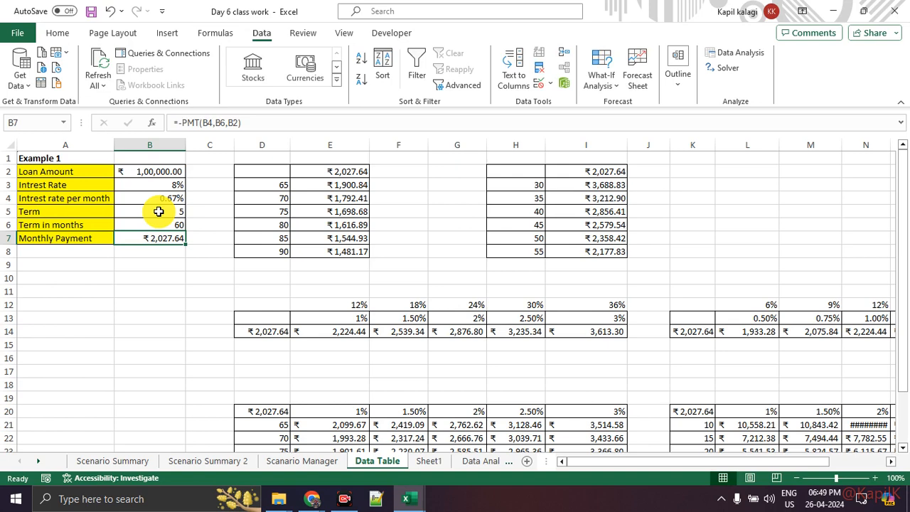
pyautogui.click(179, 224)
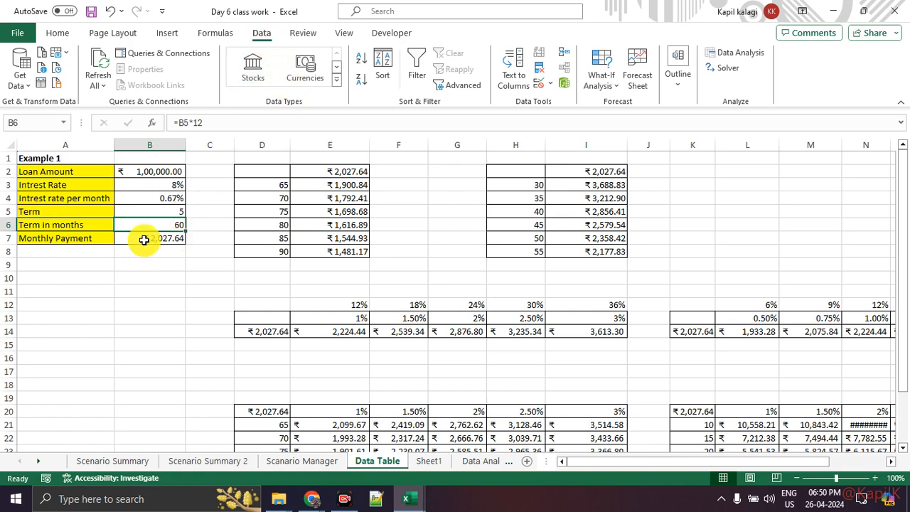
# Step: Look through the Financial functions, pointing out PMT, PPMT and PV, and check the formula in the Monthly Payment cell B7
pyautogui.click(224, 33)
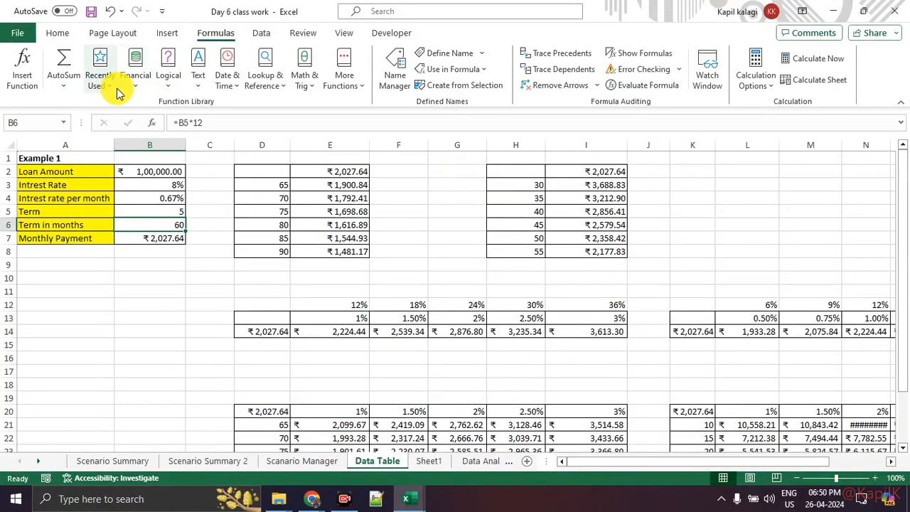
pyautogui.click(280, 128)
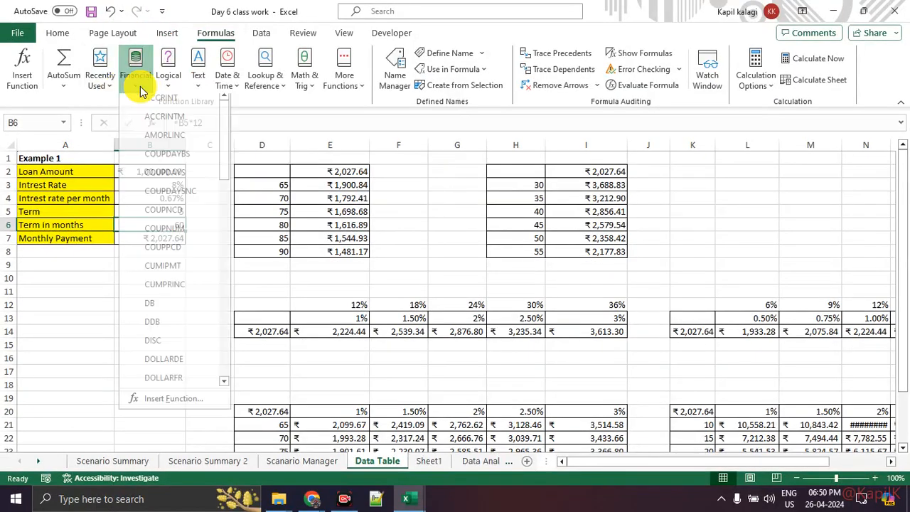
pyautogui.scroll(-8, 177, 256)
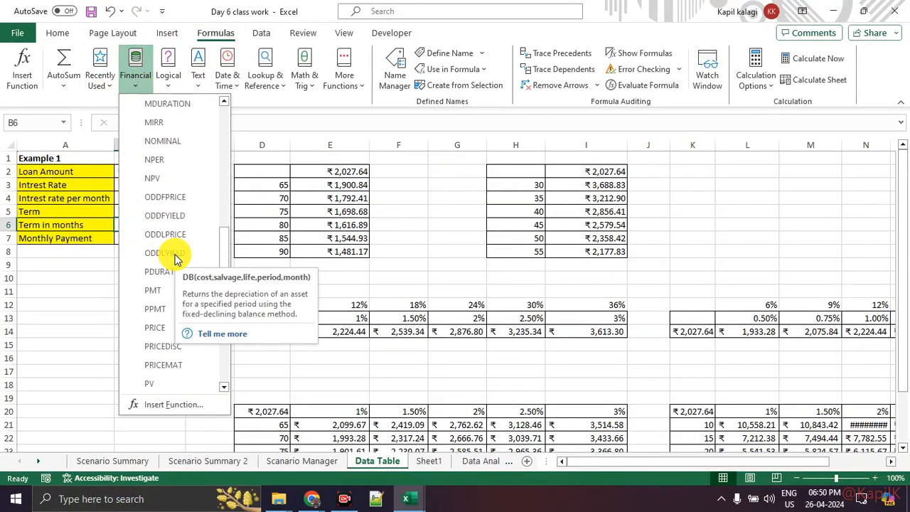
pyautogui.scroll(-2, 174, 267)
pyautogui.scroll(-1, 165, 359)
pyautogui.scroll(1, 166, 340)
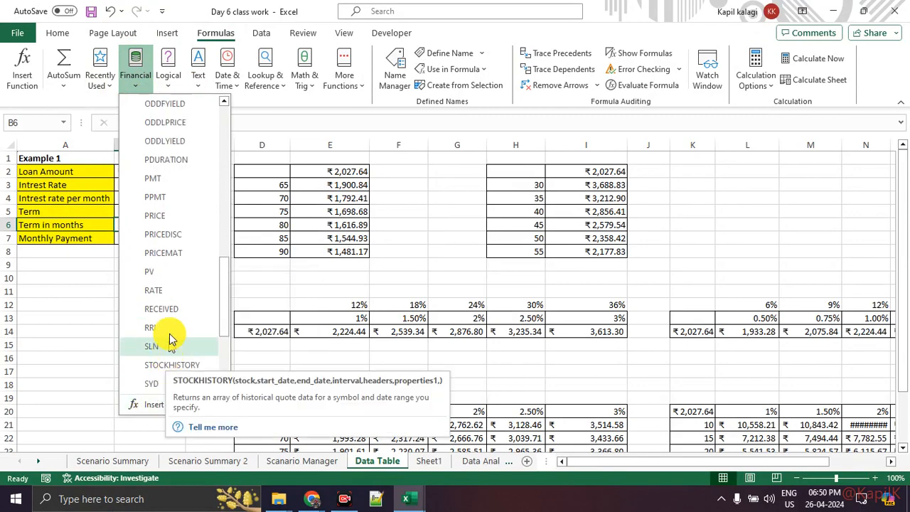
pyautogui.hotkey('ctrl', '1')
pyautogui.click(165, 181)
pyautogui.moveTo(112, 190); pyautogui.dragTo(146, 191)
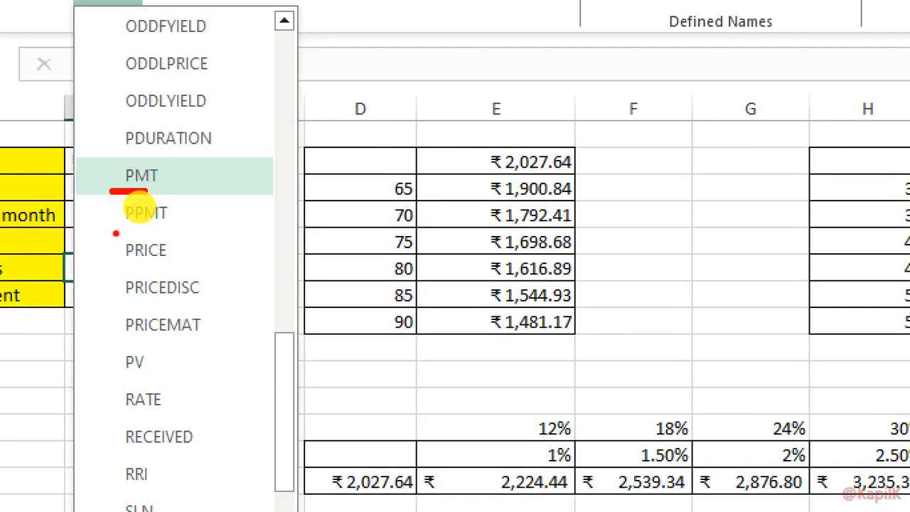
pyautogui.moveTo(116, 233); pyautogui.dragTo(164, 228)
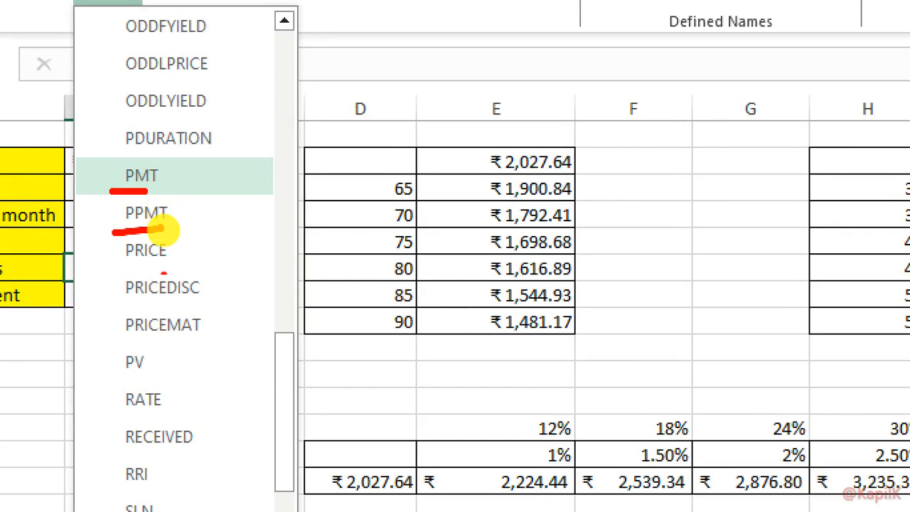
pyautogui.moveTo(128, 332)
pyautogui.mouseDown()
pyautogui.moveTo(80, 381)
pyautogui.moveTo(131, 341)
pyautogui.mouseUp()
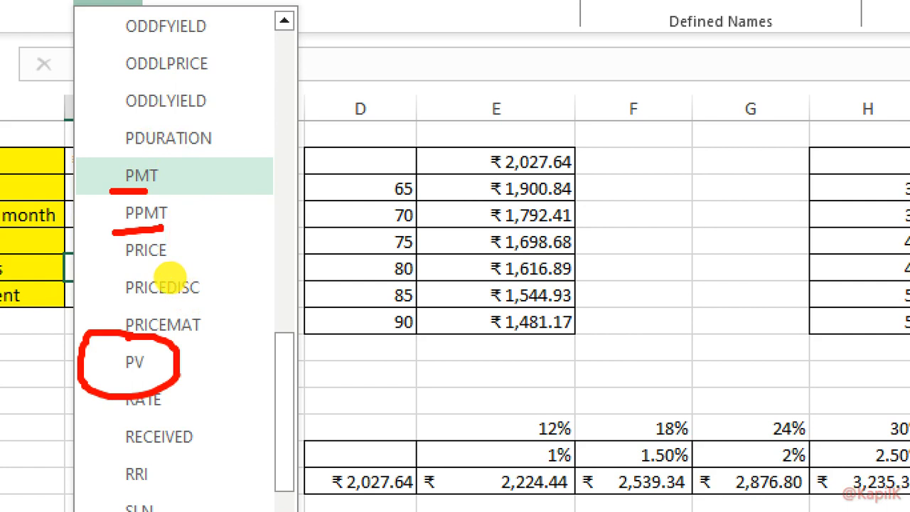
pyautogui.moveTo(172, 163)
pyautogui.mouseDown()
pyautogui.moveTo(120, 151)
pyautogui.moveTo(174, 185)
pyautogui.mouseUp()
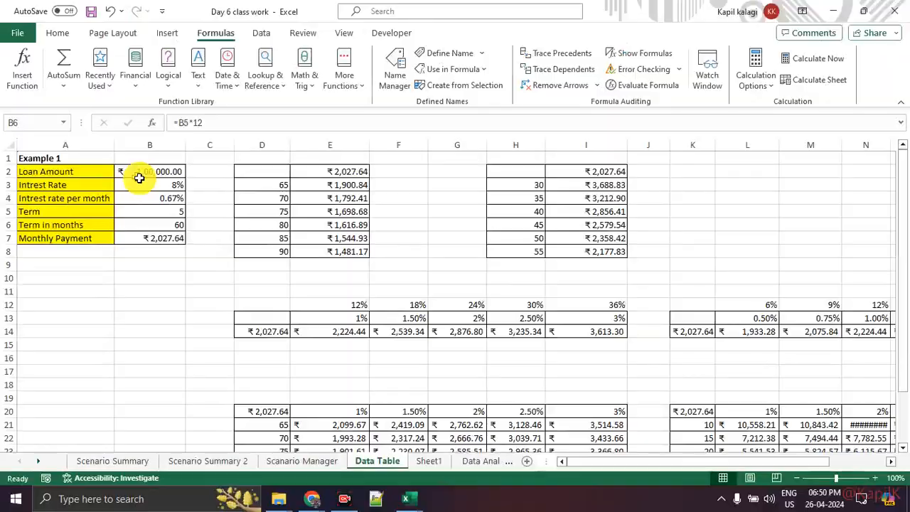
pyautogui.click(149, 239)
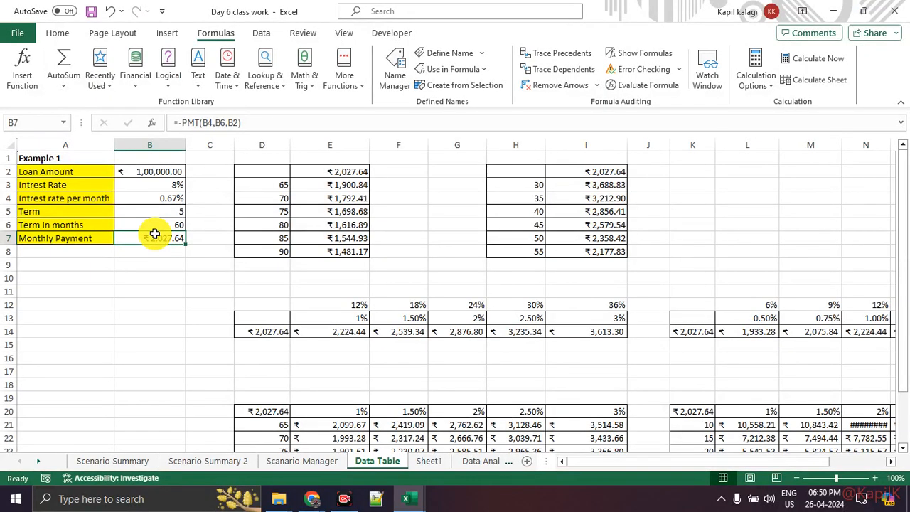
# Step: Clear the Monthly Payment cell B7 and insert the PMT function by searching for "pmt"
pyautogui.press('Delete')
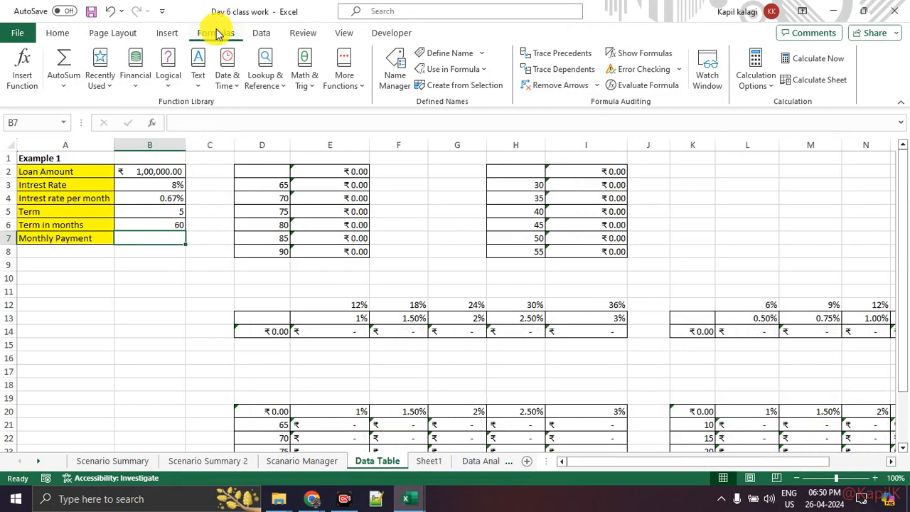
pyautogui.click(39, 79)
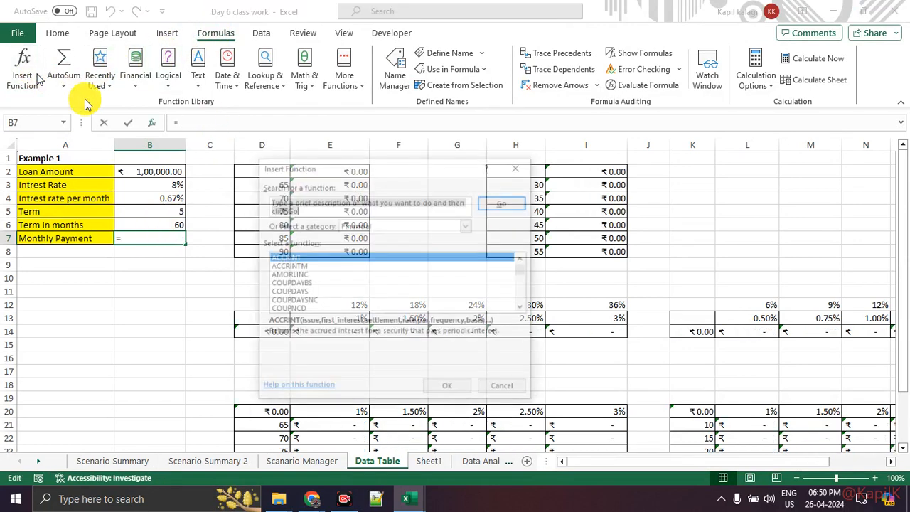
pyautogui.write('pmt')
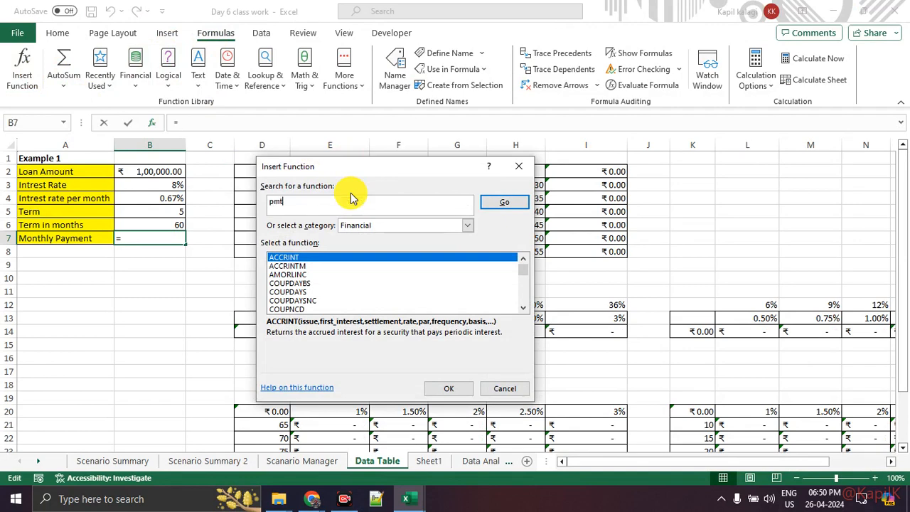
pyautogui.press('Return')
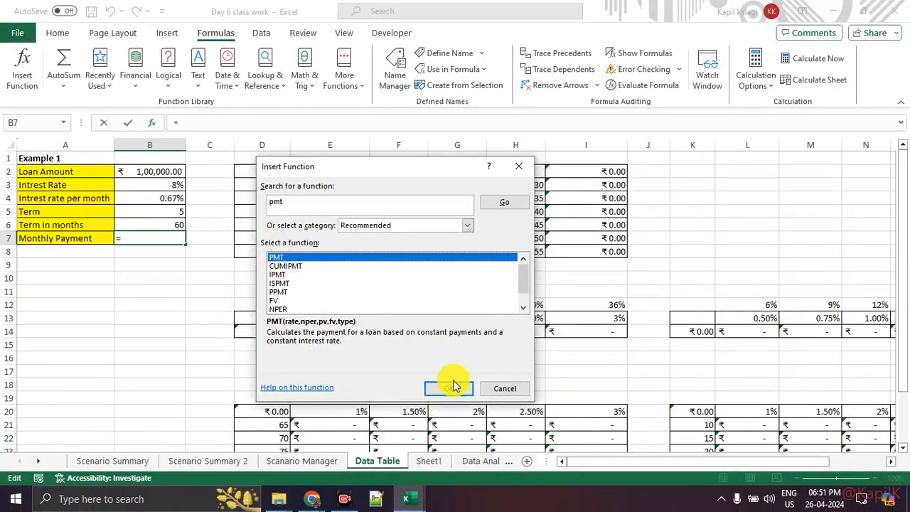
pyautogui.click(453, 386)
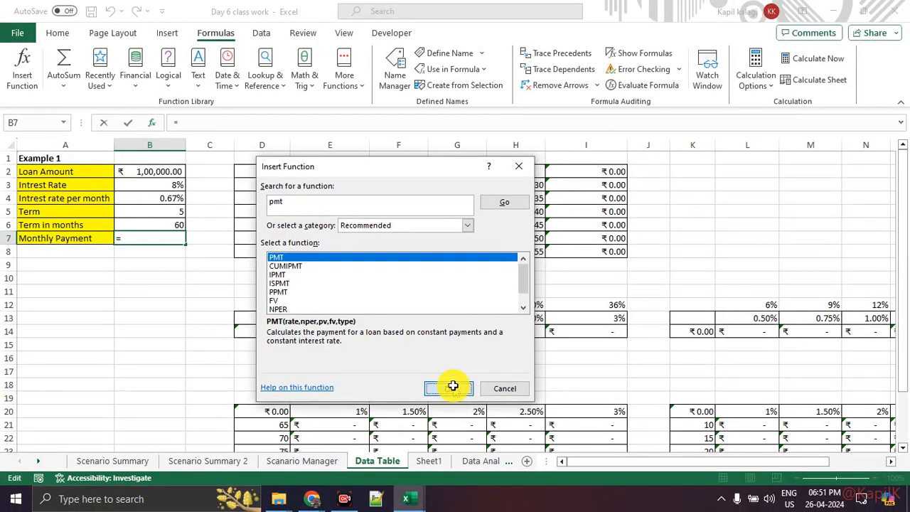
# Step: Review PMT's Rate, Nper and Pv arguments and set Pv to the loan amount in B2
pyautogui.hotkey('ctrl', '1')
pyautogui.moveTo(267, 214); pyautogui.dragTo(344, 214)
pyautogui.moveTo(258, 235)
pyautogui.mouseDown()
pyautogui.moveTo(307, 234)
pyautogui.moveTo(345, 248)
pyautogui.mouseUp()
pyautogui.moveTo(277, 269)
pyautogui.mouseDown()
pyautogui.moveTo(329, 275)
pyautogui.moveTo(239, 256)
pyautogui.moveTo(273, 239)
pyautogui.mouseUp()
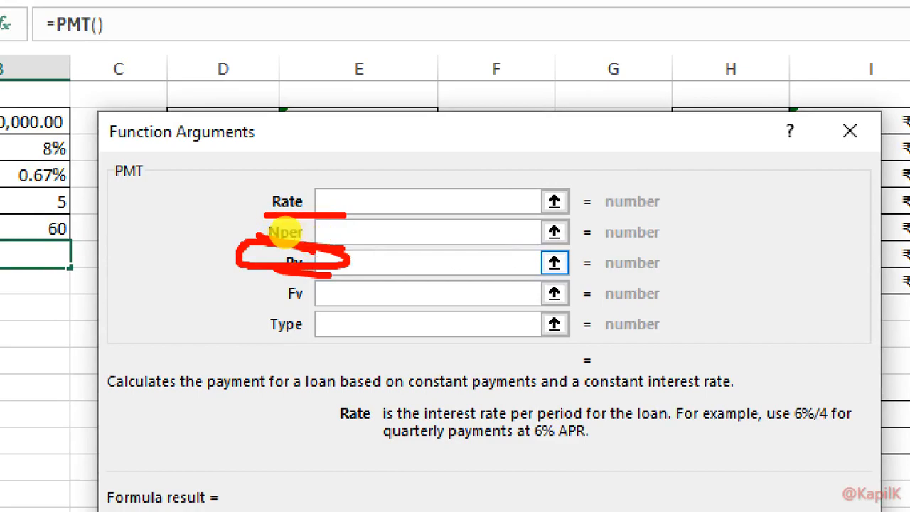
pyautogui.moveTo(295, 275); pyautogui.dragTo(284, 273)
pyautogui.press('Escape')
pyautogui.click(321, 242)
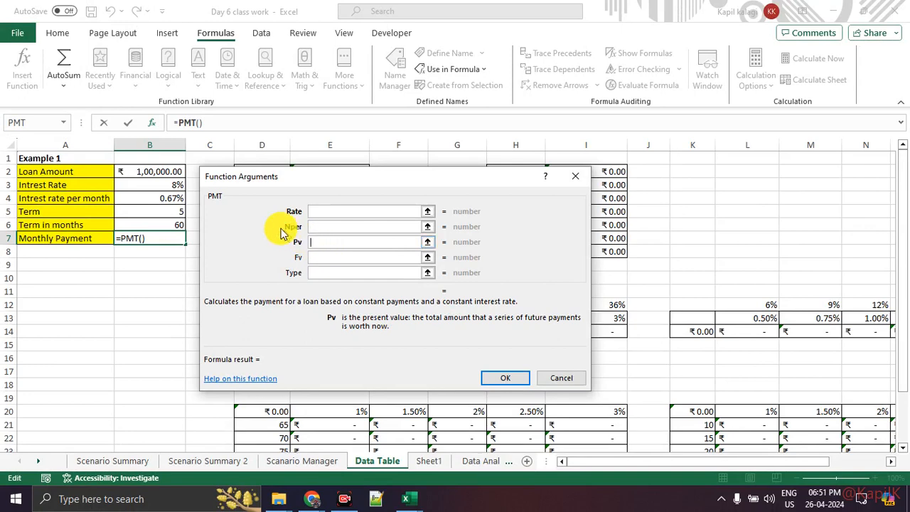
pyautogui.click(150, 171)
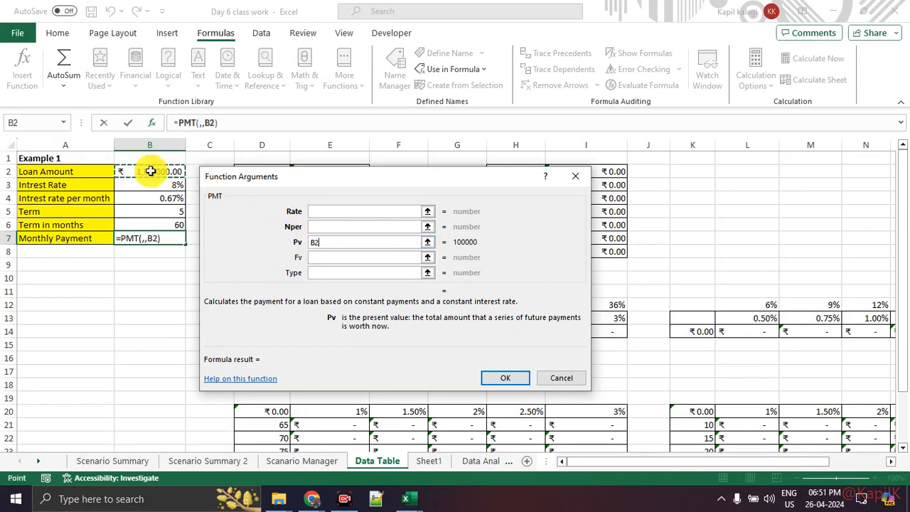
# Step: Read the Rate argument's description and set Rate to the monthly interest rate in B4
pyautogui.click(324, 211)
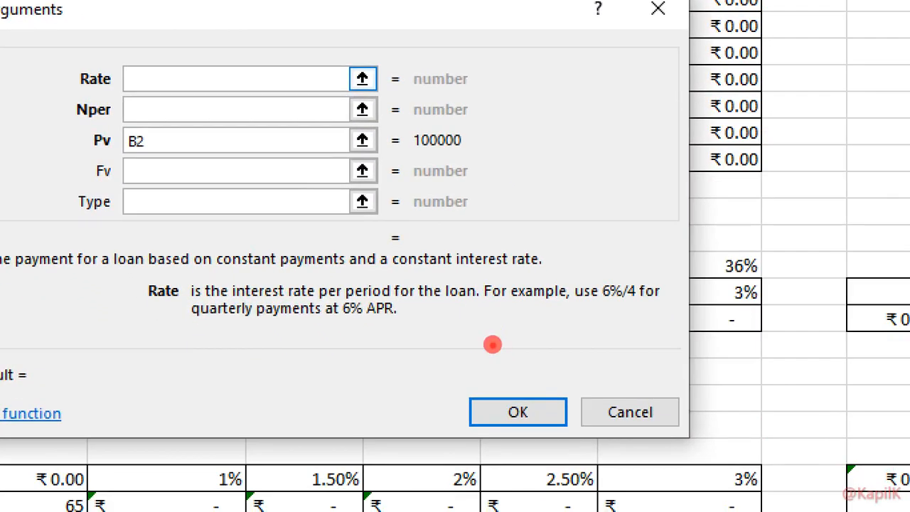
pyautogui.moveTo(210, 298); pyautogui.dragTo(494, 311)
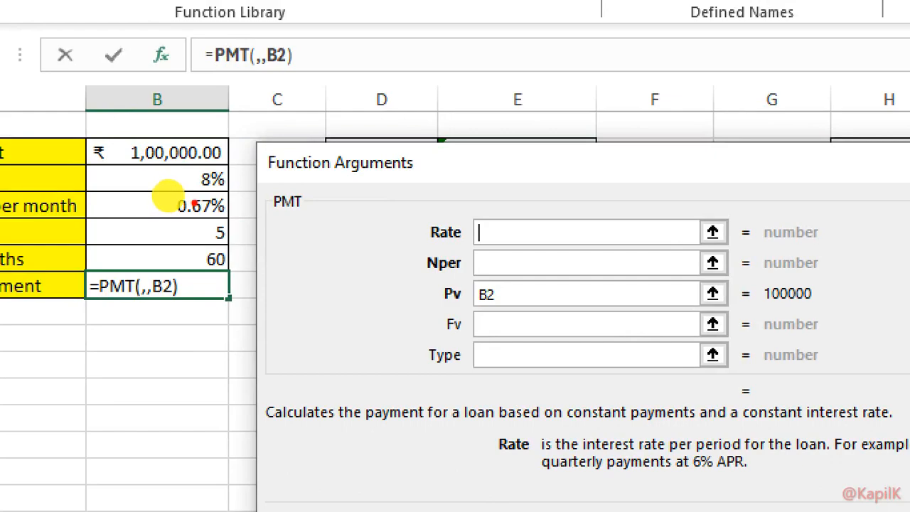
pyautogui.moveTo(170, 192); pyautogui.dragTo(152, 191)
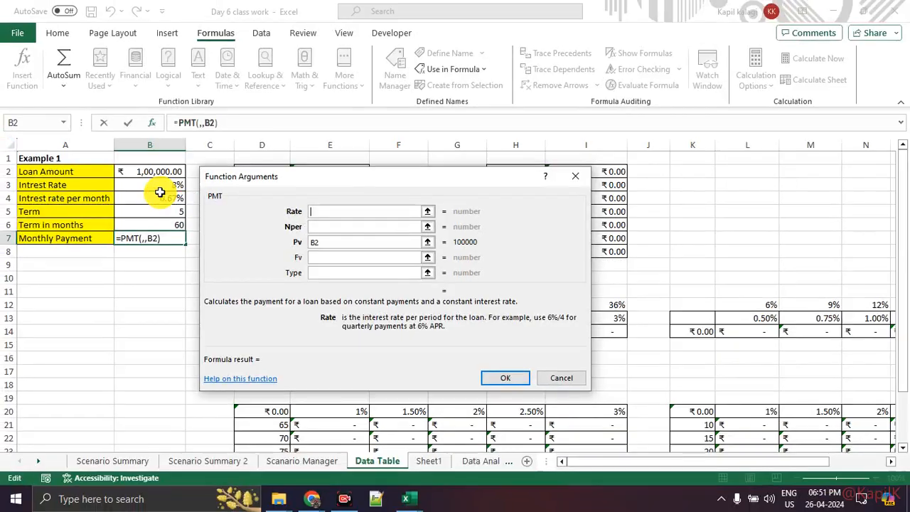
pyautogui.click(162, 198)
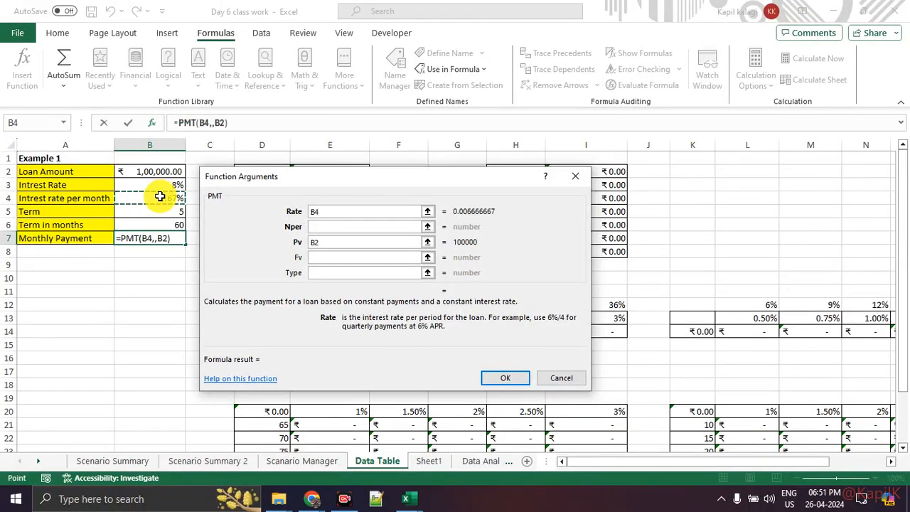
# Step: Read the Nper argument's description and set Nper to the term in months in B6
pyautogui.click(317, 226)
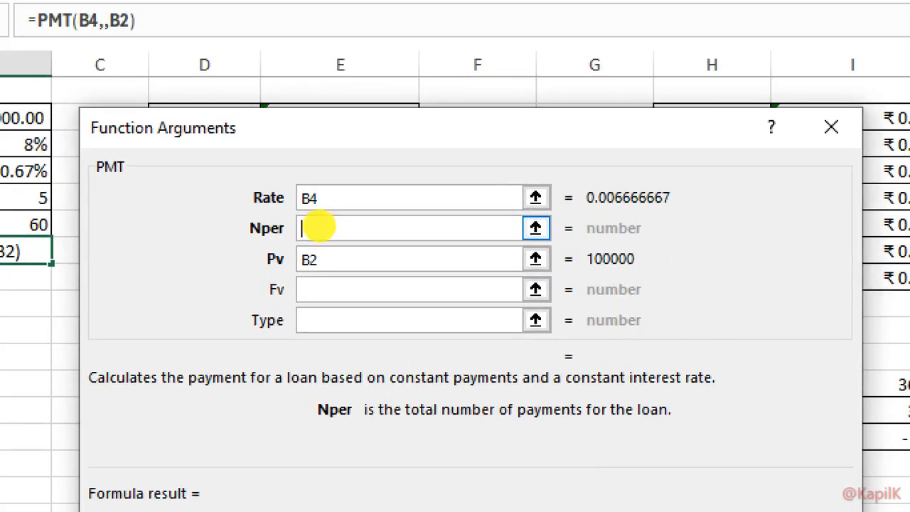
pyautogui.moveTo(241, 238)
pyautogui.mouseDown()
pyautogui.moveTo(308, 231)
pyautogui.moveTo(280, 232)
pyautogui.mouseUp()
pyautogui.press('Escape')
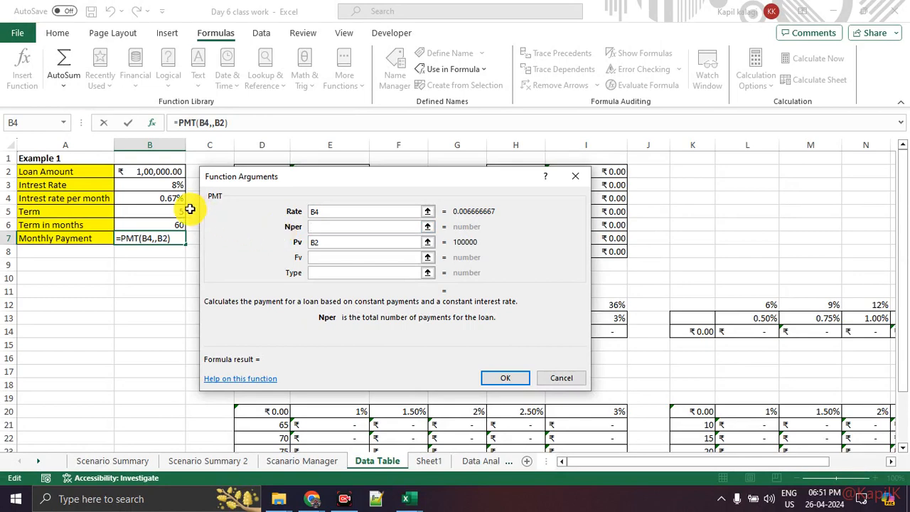
pyautogui.click(159, 223)
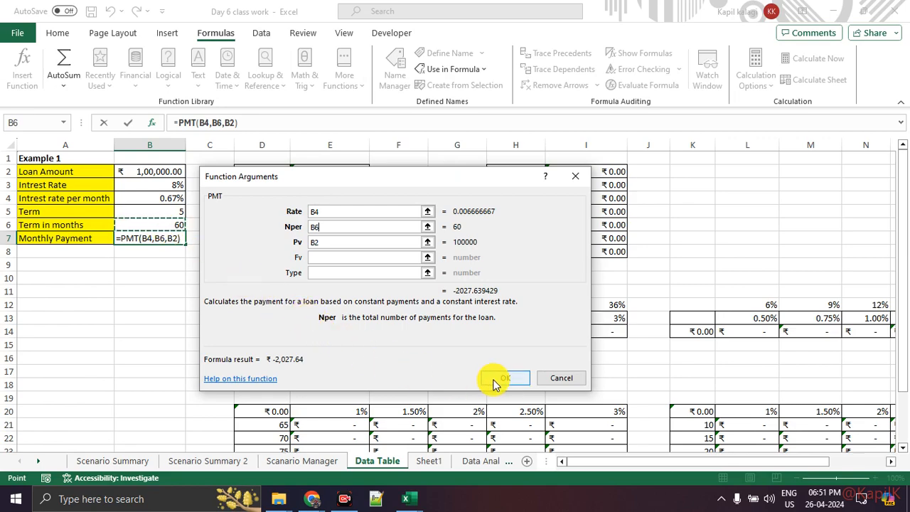
# Step: Check the previewed formula result and accept the PMT arguments for the Monthly Payment cell B7
pyautogui.hotkey('ctrl', '1')
pyautogui.click(268, 374)
pyautogui.moveTo(366, 352)
pyautogui.mouseDown()
pyautogui.moveTo(357, 346)
pyautogui.moveTo(289, 400)
pyautogui.mouseUp()
pyautogui.press('Escape')
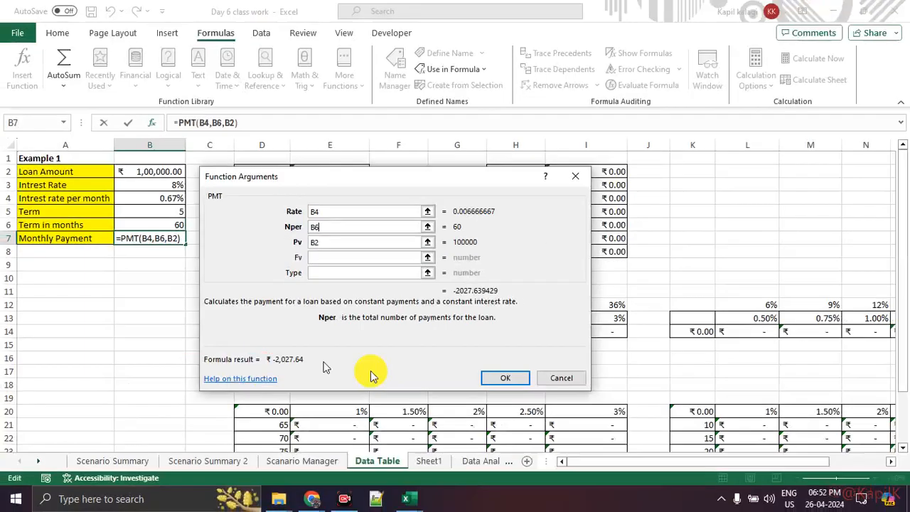
pyautogui.click(746, 388)
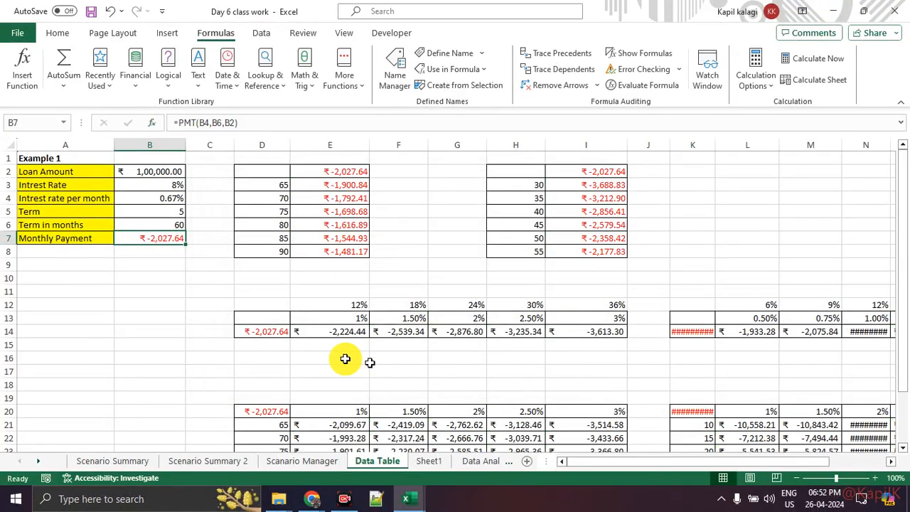
# Step: Examine the Monthly Payment result in B7 alongside the loan inputs in Example 1
pyautogui.click(141, 303)
pyautogui.hotkey('ctrl', '1')
pyautogui.click(20, 161)
pyautogui.moveTo(382, 283)
pyautogui.mouseDown()
pyautogui.moveTo(245, 301)
pyautogui.moveTo(357, 293)
pyautogui.mouseUp()
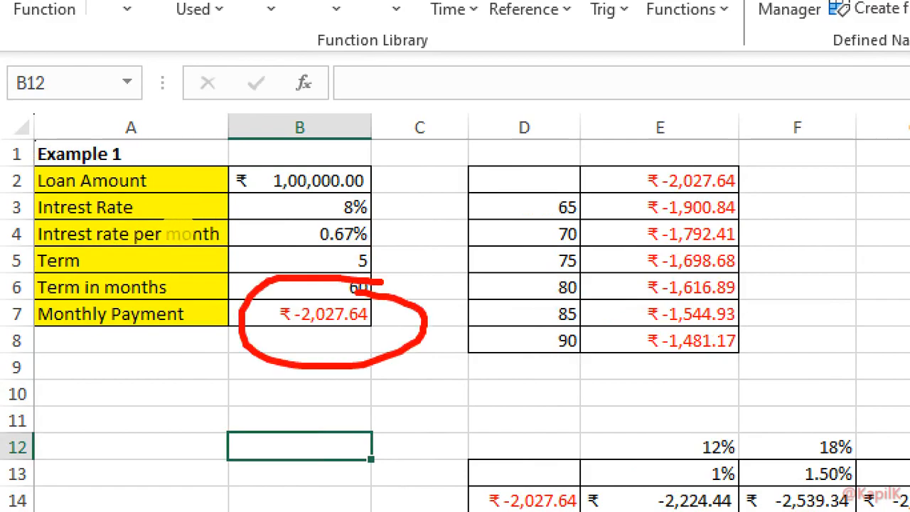
pyautogui.scroll(1, 350, 296)
pyautogui.scroll(-1, 135, 183)
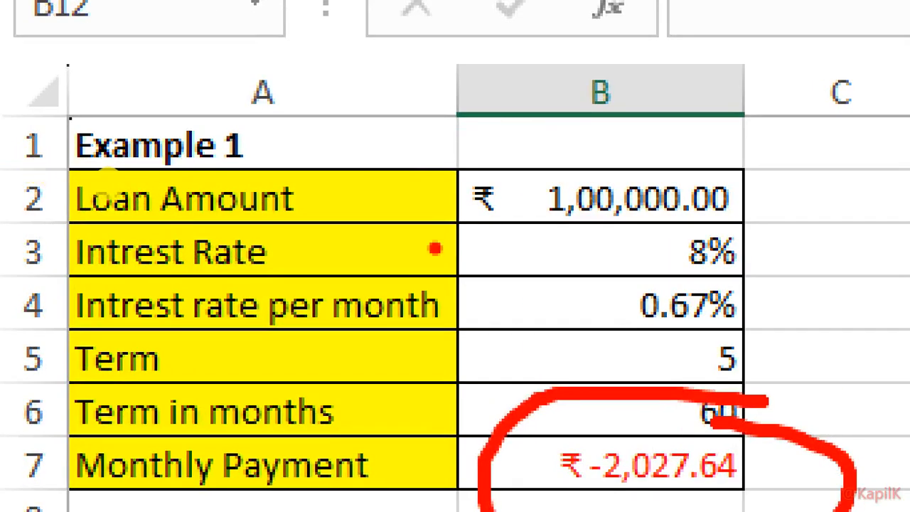
pyautogui.scroll(-1, 441, 246)
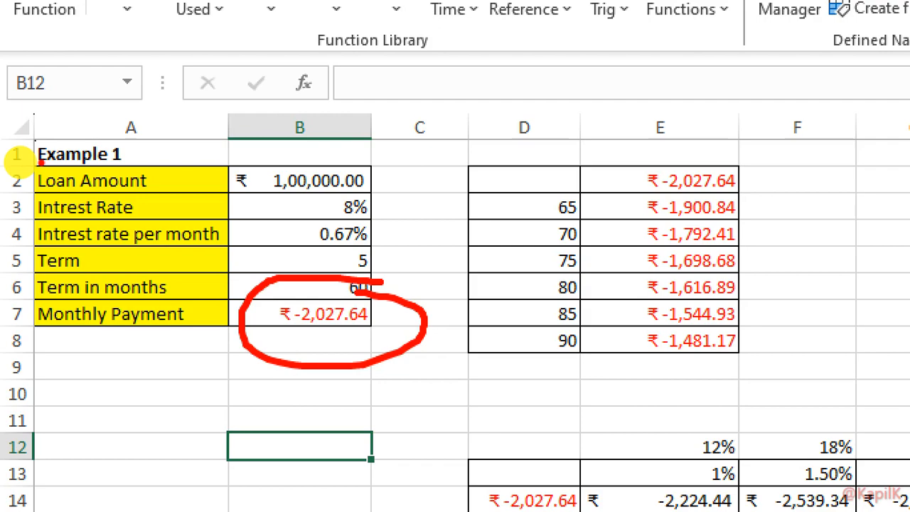
# Step: Switch to the Google Meet call in Chrome and look through the participant list
pyautogui.hotkey('alt', 'Tab')
pyautogui.hotkey('alt', 'Tab')
pyautogui.hotkey('alt', 'Tab')
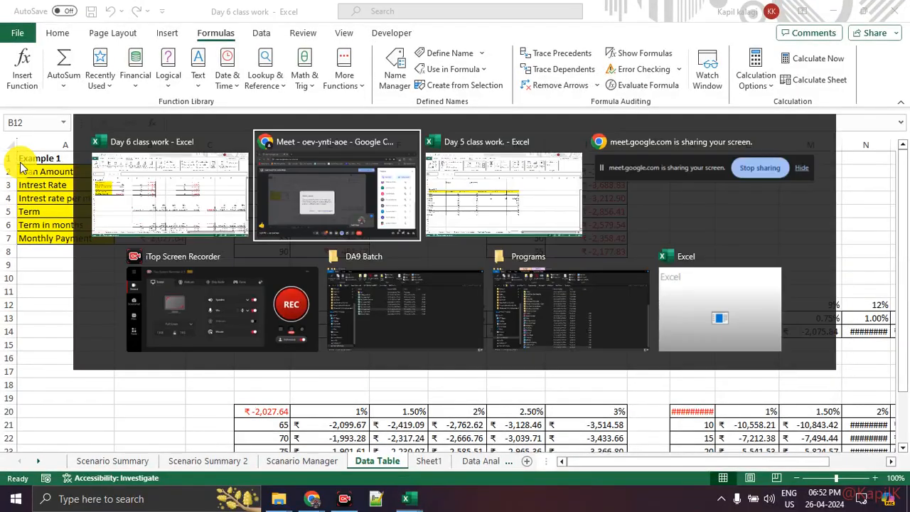
pyautogui.hotkey('alt', 'Tab')
pyautogui.hotkey('alt', 'Tab')
pyautogui.hotkey('alt', 'Tab')
pyautogui.hotkey('alt', 'Tab')
pyautogui.hotkey('alt', 'Tab')
pyautogui.hotkey('alt', 'Tab')
pyautogui.hotkey('alt', 'Tab')
pyautogui.hotkey('alt', 'Tab')
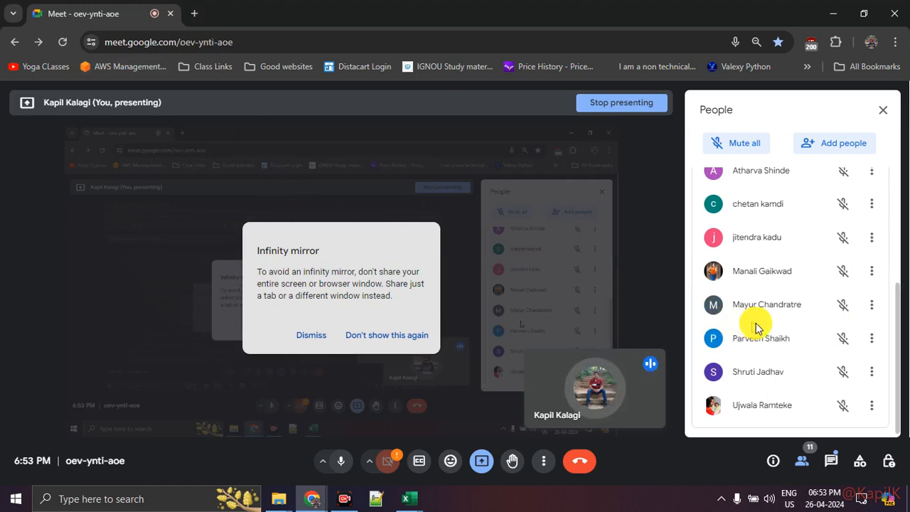
pyautogui.scroll(3, 817, 340)
pyautogui.scroll(-4, 817, 340)
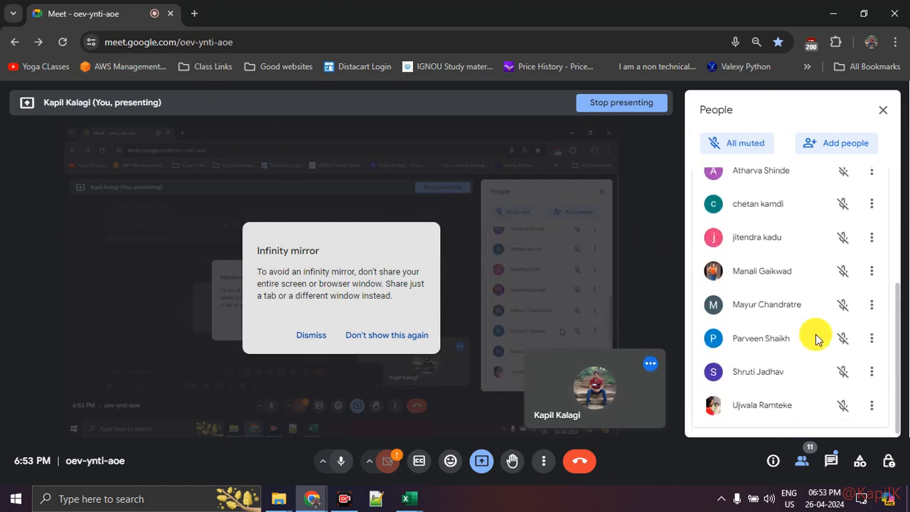
pyautogui.scroll(3, 816, 340)
pyautogui.scroll(-2, 816, 340)
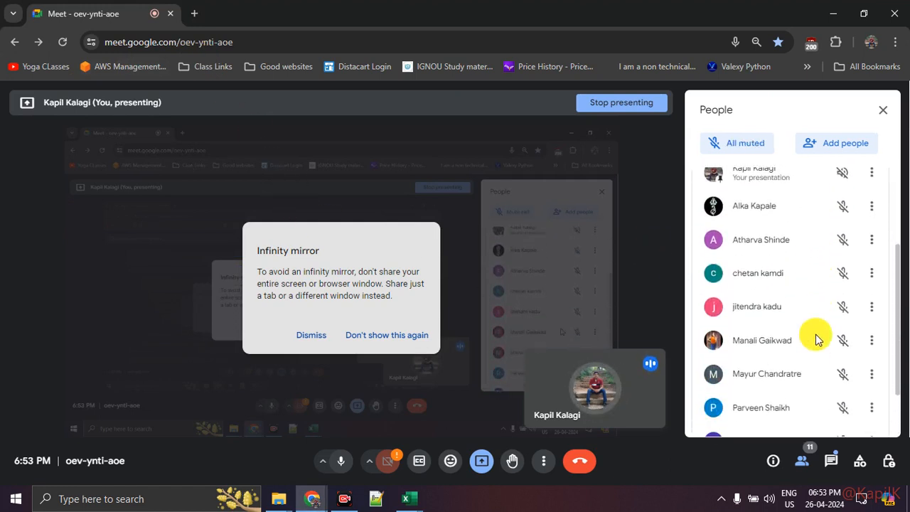
pyautogui.scroll(-2, 816, 340)
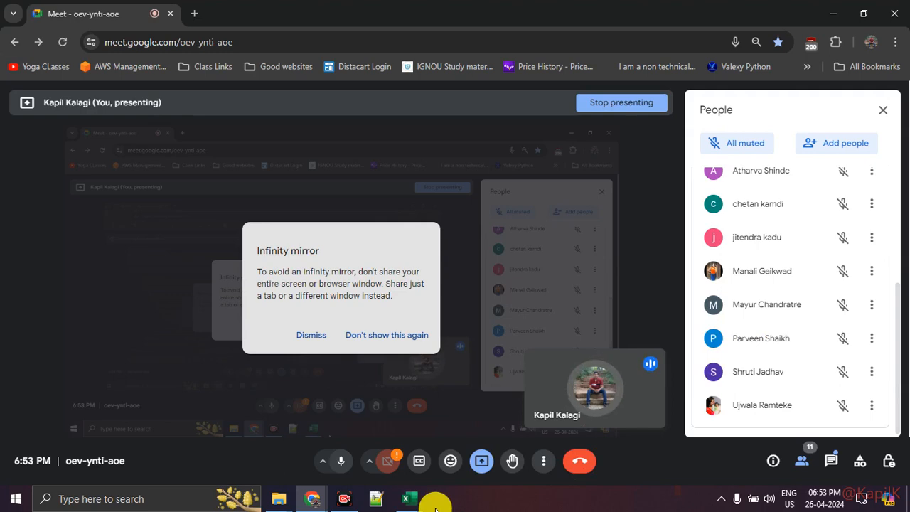
# Step: Switch back to the Day 6 class work workbook in Excel, reselect Monthly Payment cell B7 and widen column K
pyautogui.click(415, 498)
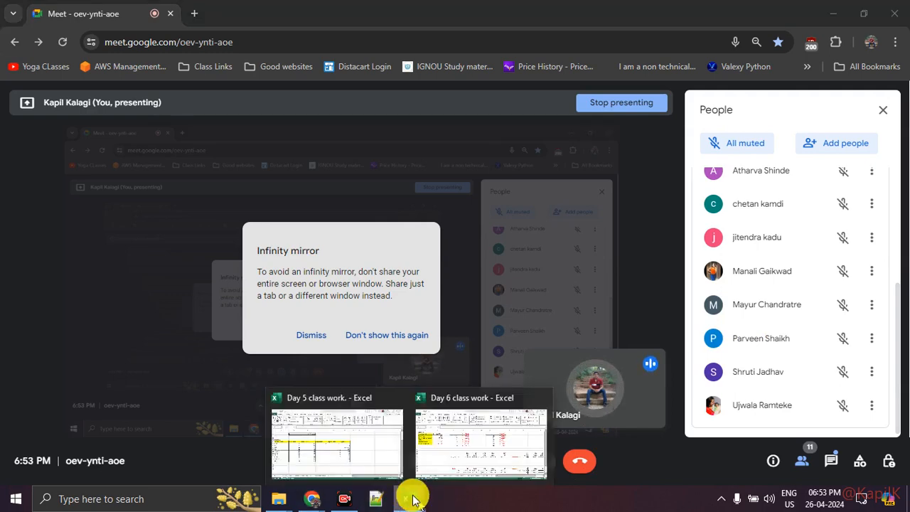
pyautogui.click(340, 443)
pyautogui.click(469, 434)
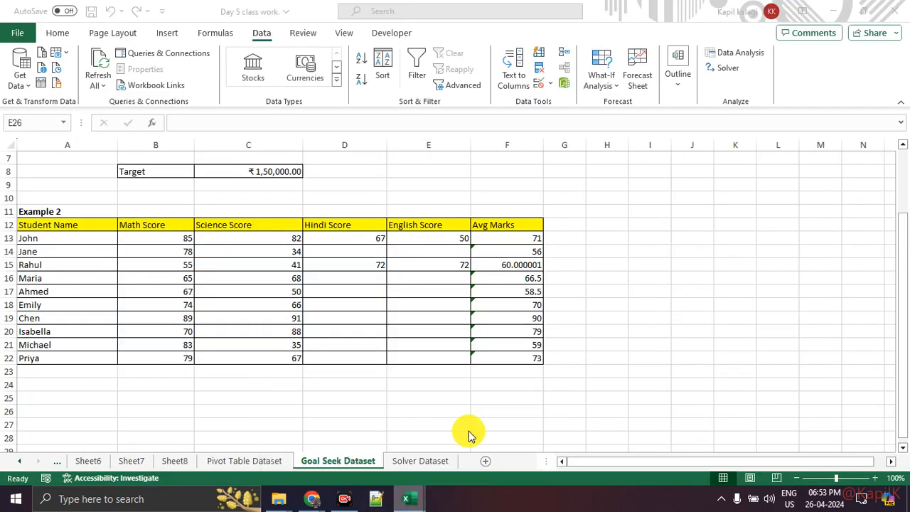
pyautogui.click(157, 176)
pyautogui.click(166, 238)
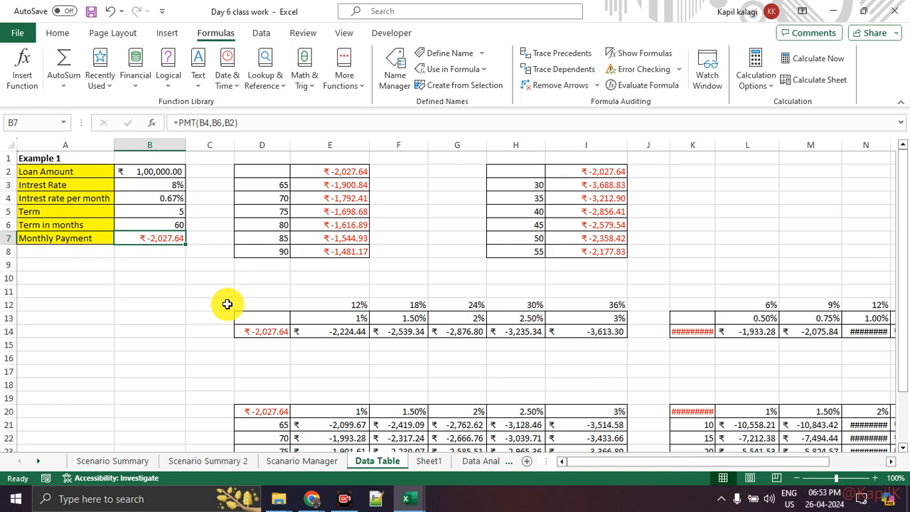
pyautogui.moveTo(713, 146); pyautogui.dragTo(756, 145)
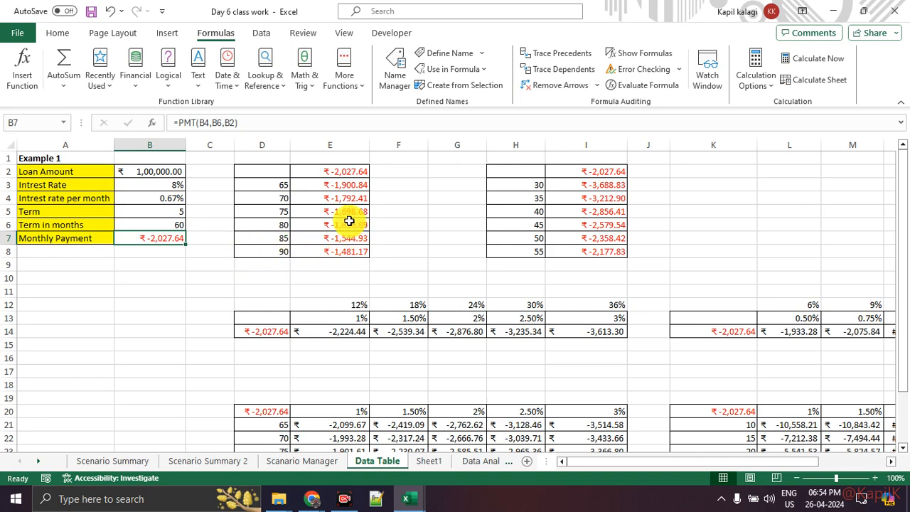
# Step: Examine the input values in D3:D8 and glance at the Scanario Manager sheet before returning to Data Table
pyautogui.moveTo(277, 185); pyautogui.dragTo(269, 251)
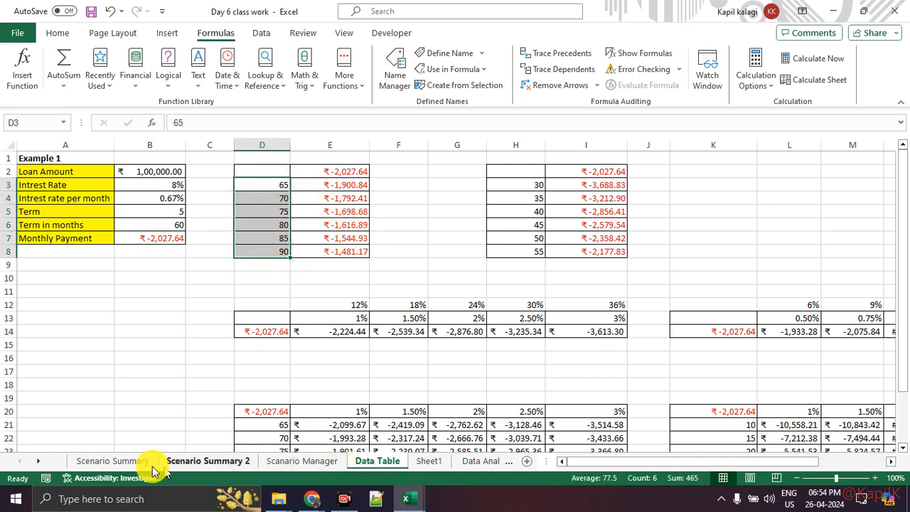
pyautogui.click(287, 464)
pyautogui.click(368, 466)
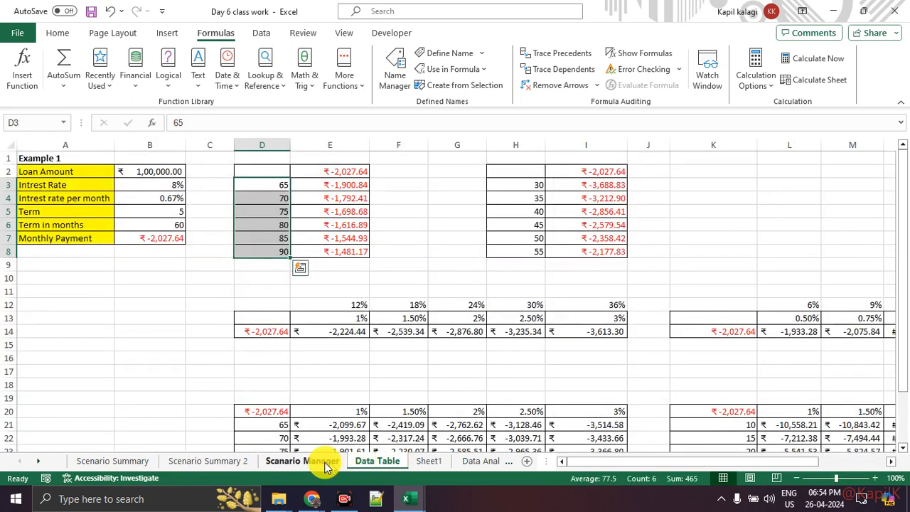
# Step: Examine the negative number styles offered by the Currency cell format for expense amounts B6:B10 on the Scanario Manager sheet
pyautogui.click(305, 466)
pyautogui.moveTo(234, 259); pyautogui.dragTo(231, 325)
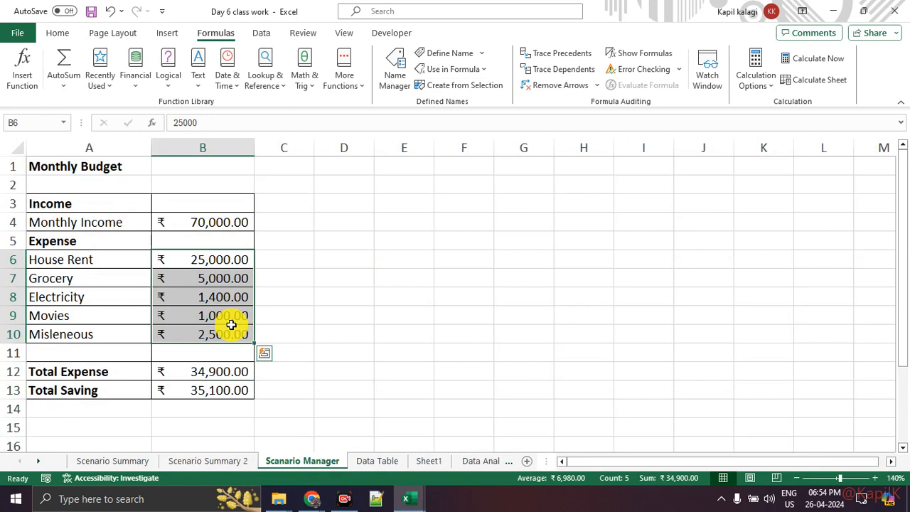
pyautogui.rightClick(228, 287)
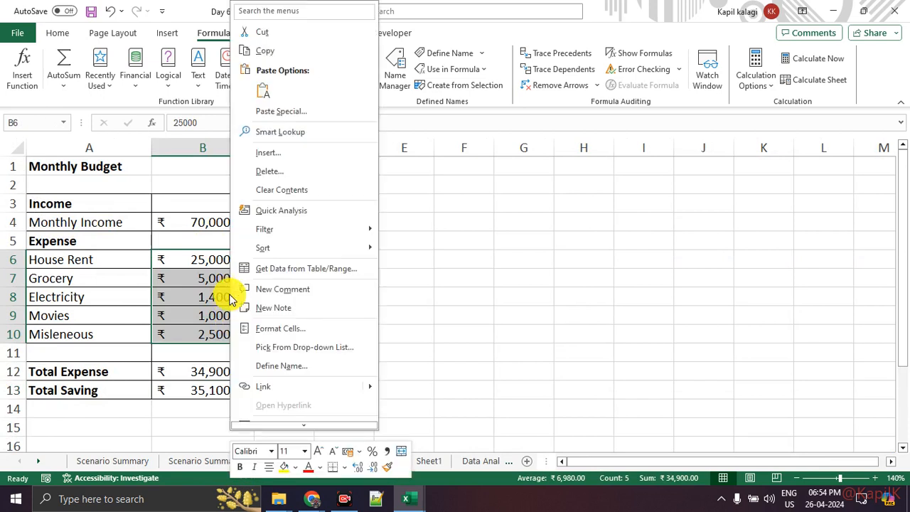
pyautogui.click(305, 331)
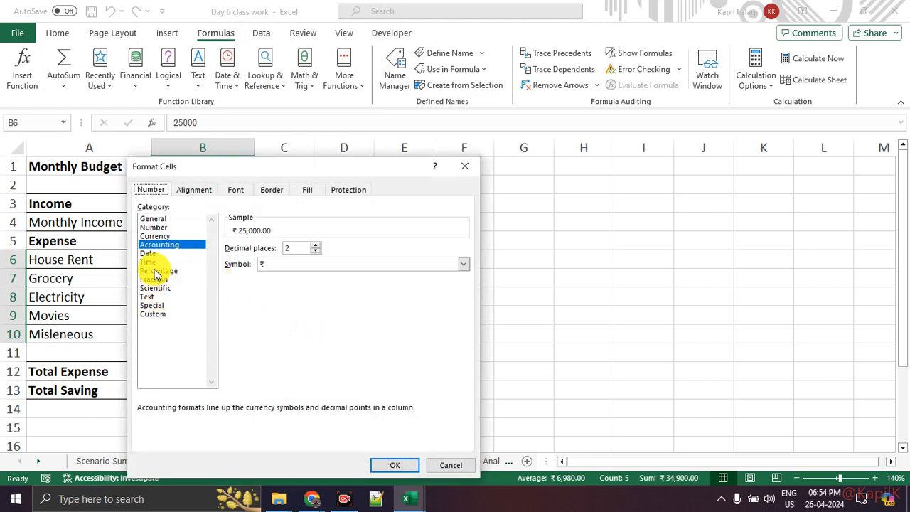
pyautogui.click(161, 237)
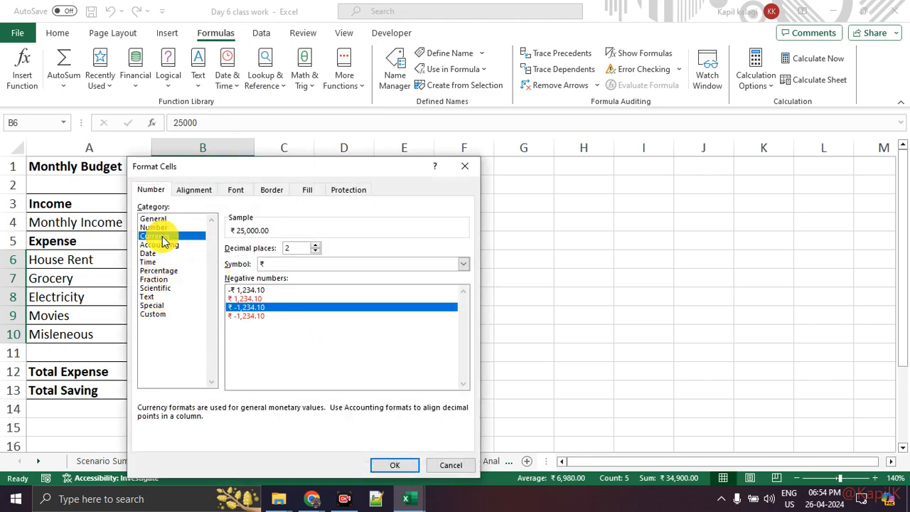
pyautogui.hotkey('ctrl', '1')
pyautogui.click(380, 314)
pyautogui.moveTo(240, 239)
pyautogui.mouseDown()
pyautogui.moveTo(193, 225)
pyautogui.moveTo(191, 314)
pyautogui.moveTo(141, 270)
pyautogui.mouseUp()
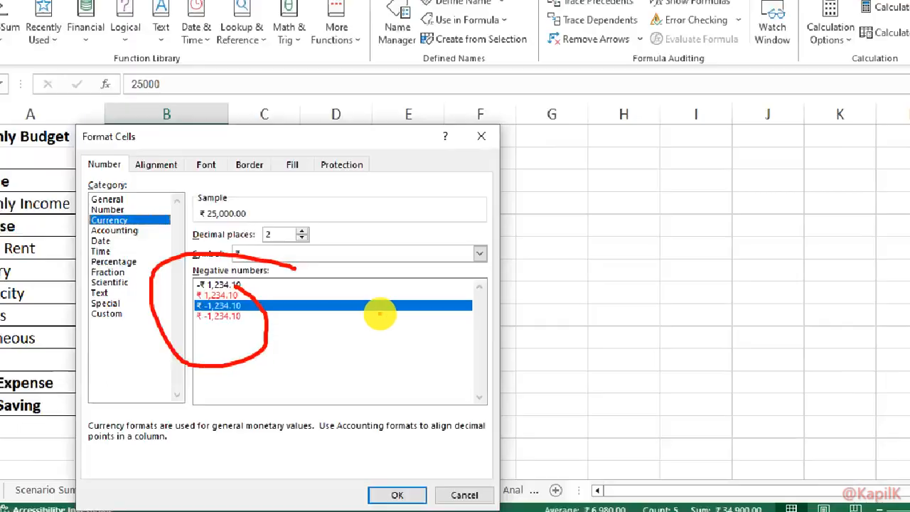
pyautogui.press('Escape')
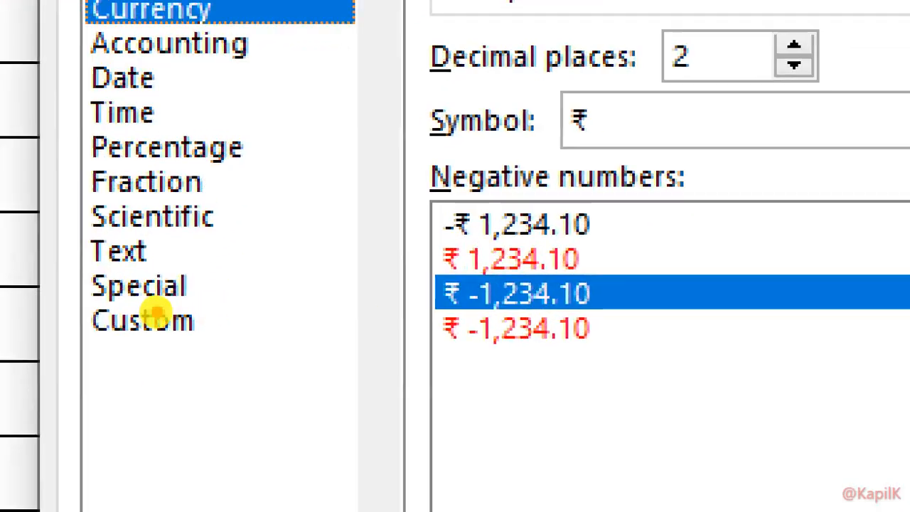
pyautogui.moveTo(368, 237); pyautogui.dragTo(612, 252)
pyautogui.press('Escape')
pyautogui.hotkey('ctrl', '1')
pyautogui.click(219, 306)
pyautogui.moveTo(219, 307); pyautogui.dragTo(311, 314)
pyautogui.press('Escape')
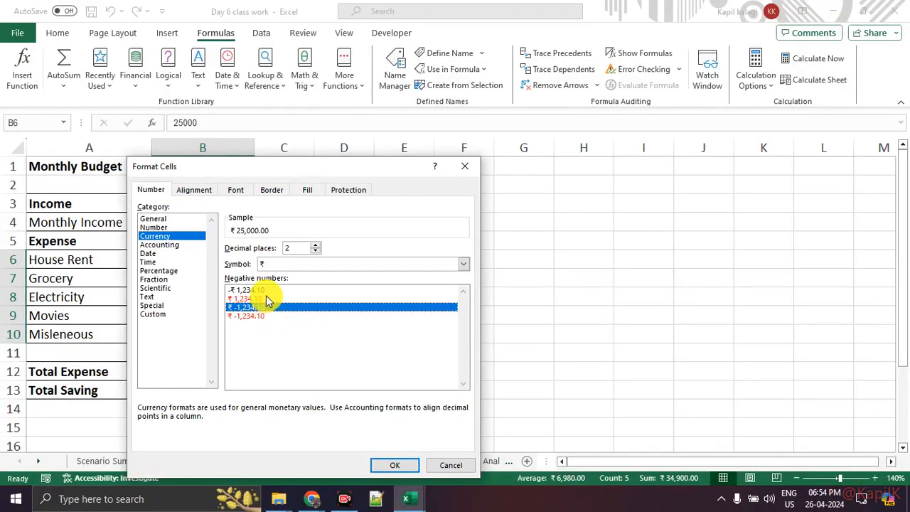
# Step: Preview the -₹ 1,234.10 negative number style and close the cell format settings without applying it
pyautogui.click(269, 290)
pyautogui.hotkey('ctrl', '1')
pyautogui.click(229, 326)
pyautogui.moveTo(229, 325)
pyautogui.mouseDown()
pyautogui.moveTo(254, 325)
pyautogui.moveTo(214, 294)
pyautogui.moveTo(209, 303)
pyautogui.mouseUp()
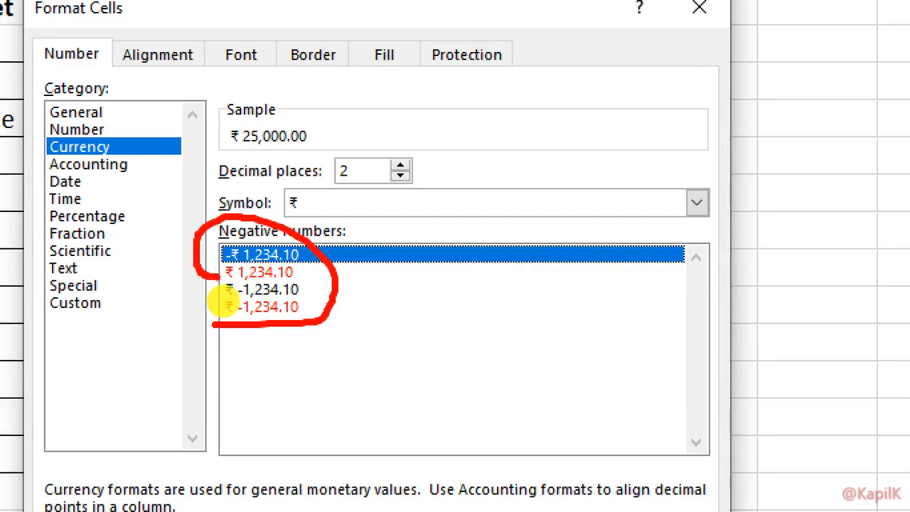
pyautogui.press('Escape')
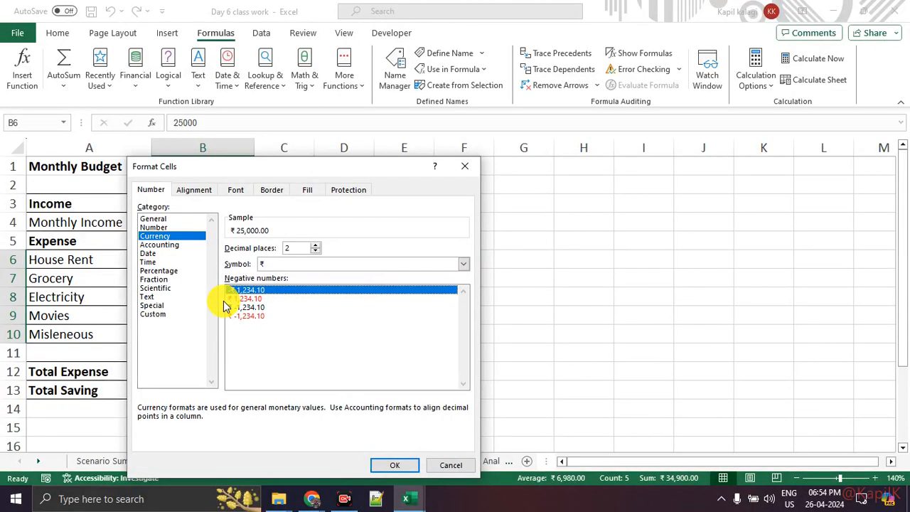
pyautogui.click(466, 166)
# Step: Return to the Data Table sheet and examine the Example 1 loan inputs and monthly payment in B2:B7
pyautogui.hotkey('alt', 'Tab')
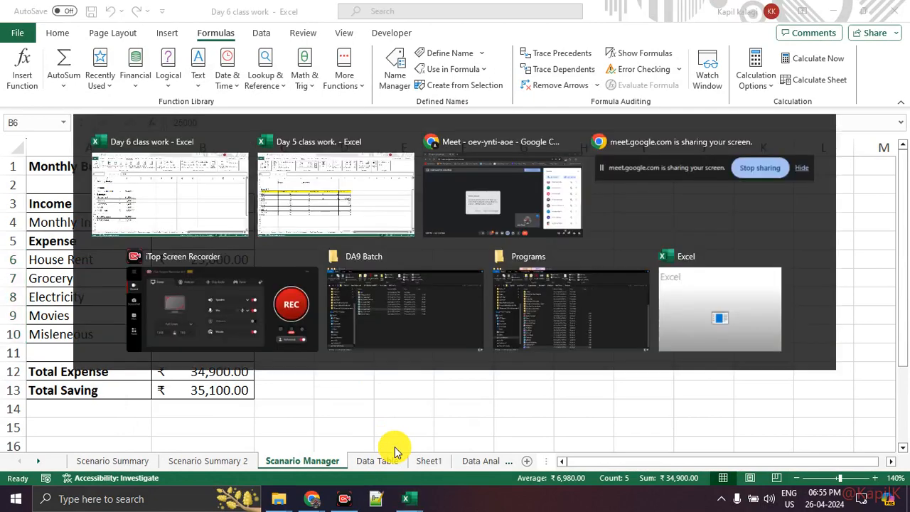
pyautogui.hotkey('alt', 'Tab')
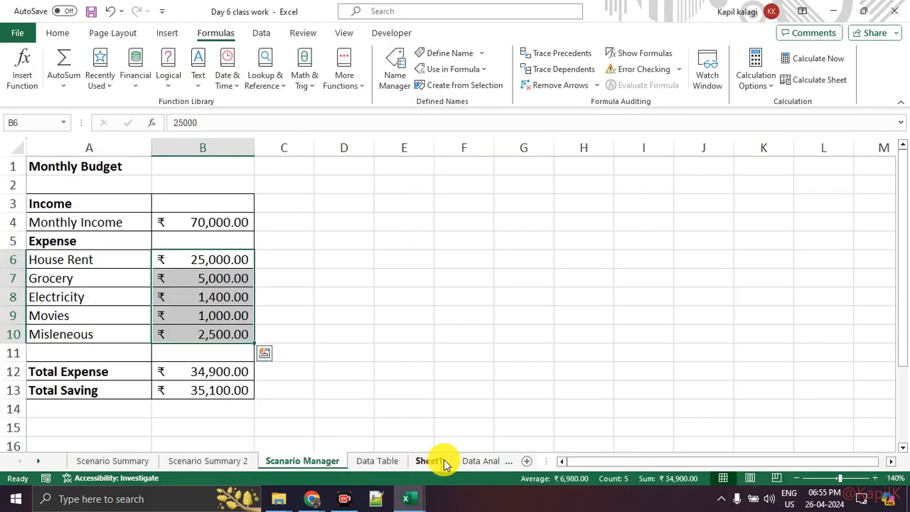
pyautogui.click(384, 462)
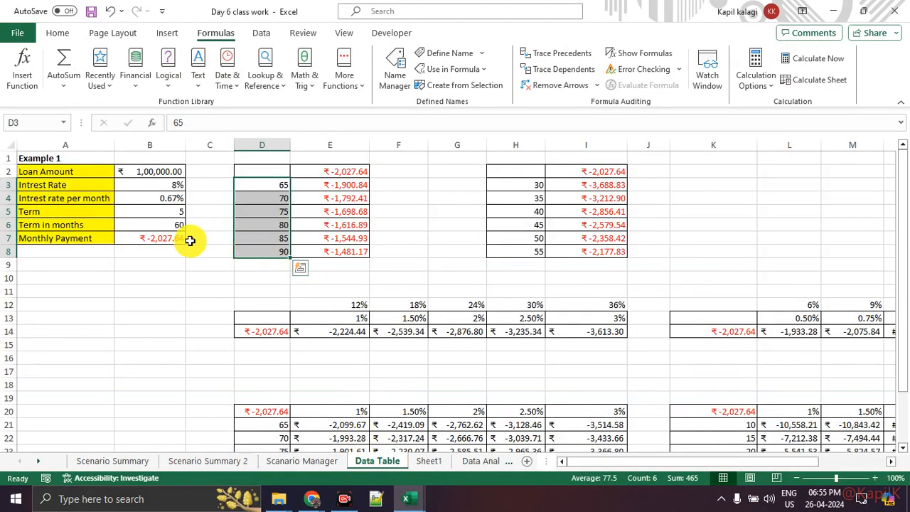
pyautogui.click(161, 239)
pyautogui.click(193, 276)
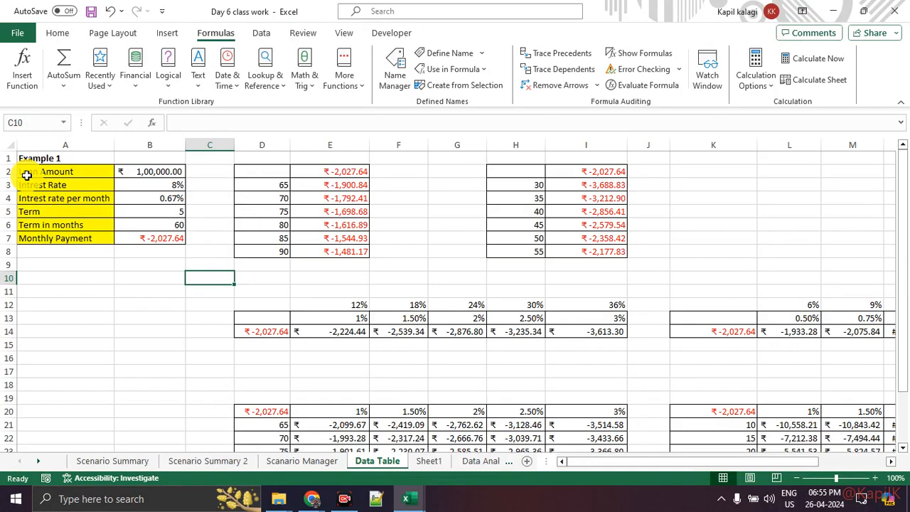
pyautogui.hotkey('ctrl', '1')
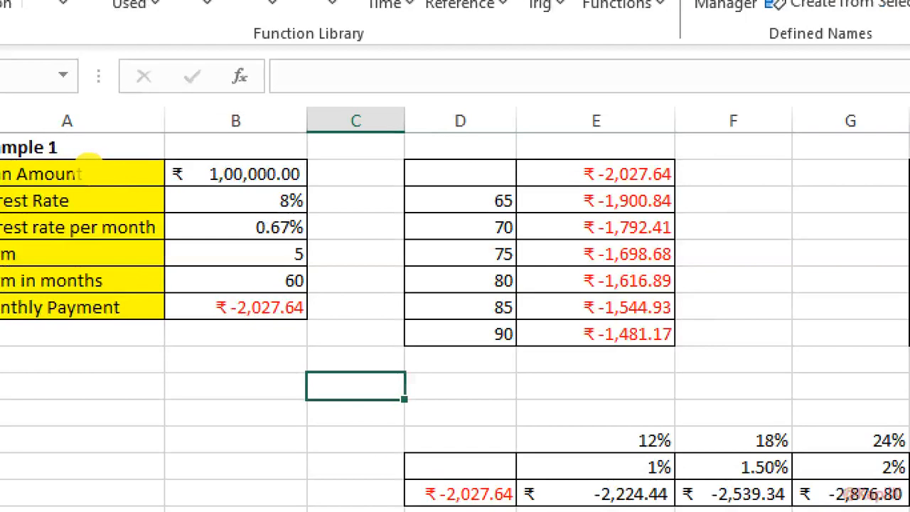
pyautogui.moveTo(161, 154)
pyautogui.mouseDown()
pyautogui.moveTo(207, 176)
pyautogui.moveTo(122, 142)
pyautogui.mouseUp()
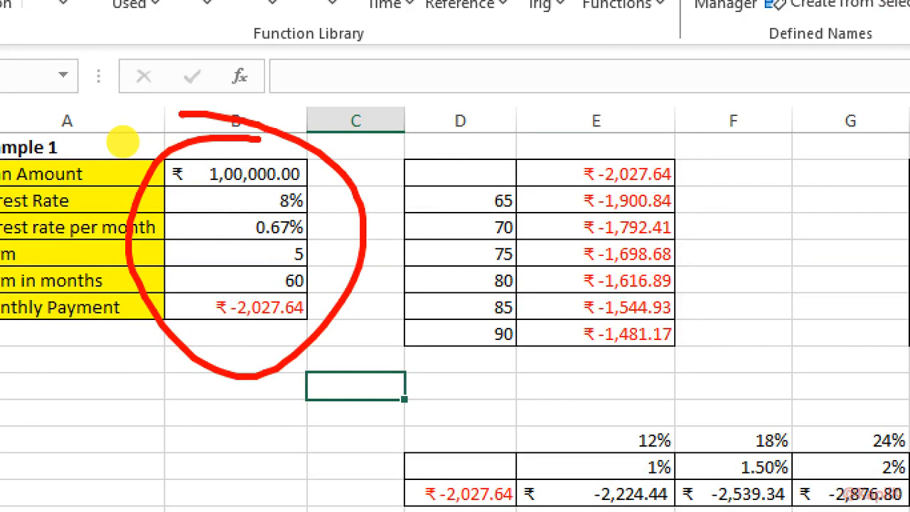
pyautogui.moveTo(203, 305)
pyautogui.mouseDown()
pyautogui.moveTo(264, 323)
pyautogui.moveTo(214, 296)
pyautogui.moveTo(199, 307)
pyautogui.moveTo(184, 399)
pyautogui.mouseUp()
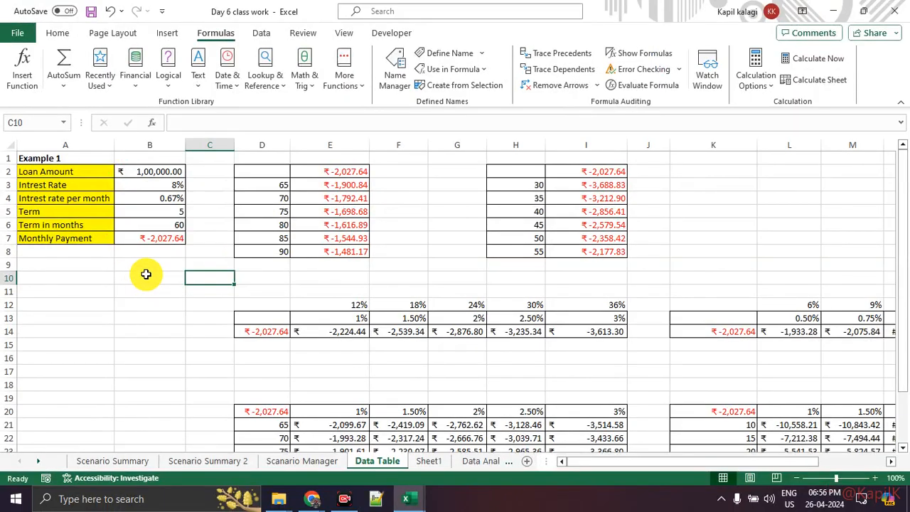
pyautogui.hotkey('ctrl', '1')
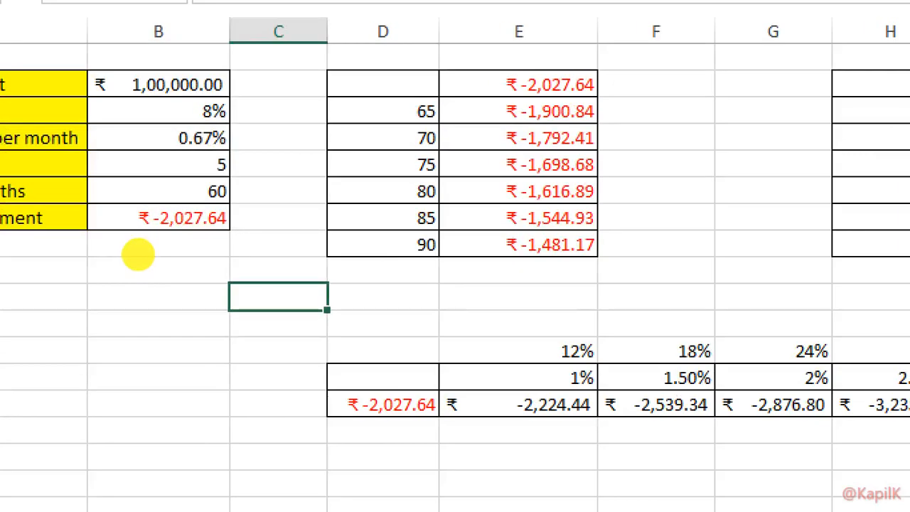
pyautogui.click(1, 177)
pyautogui.moveTo(283, 297)
pyautogui.mouseDown()
pyautogui.moveTo(324, 281)
pyautogui.moveTo(405, 283)
pyautogui.moveTo(324, 278)
pyautogui.mouseUp()
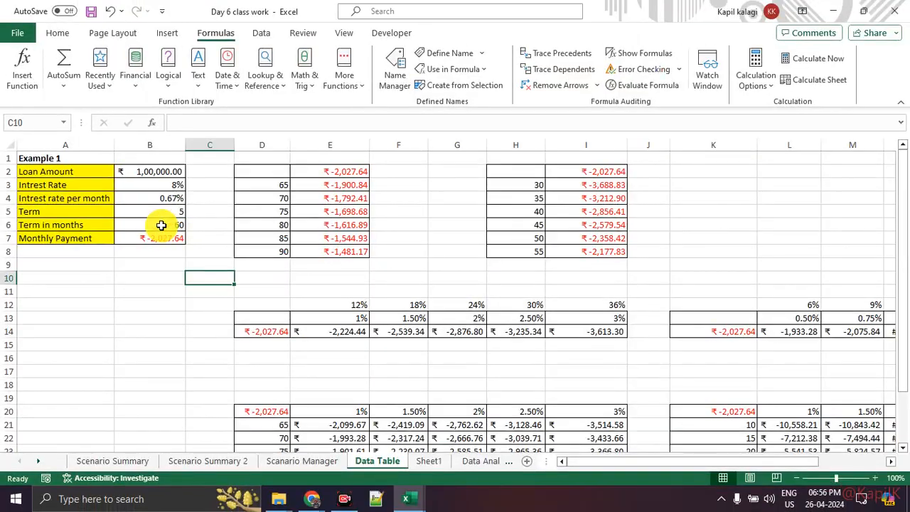
# Step: Try terms of 50, 24 and 20 months in Term in months cell B6 to test the monthly payment
pyautogui.click(324, 273)
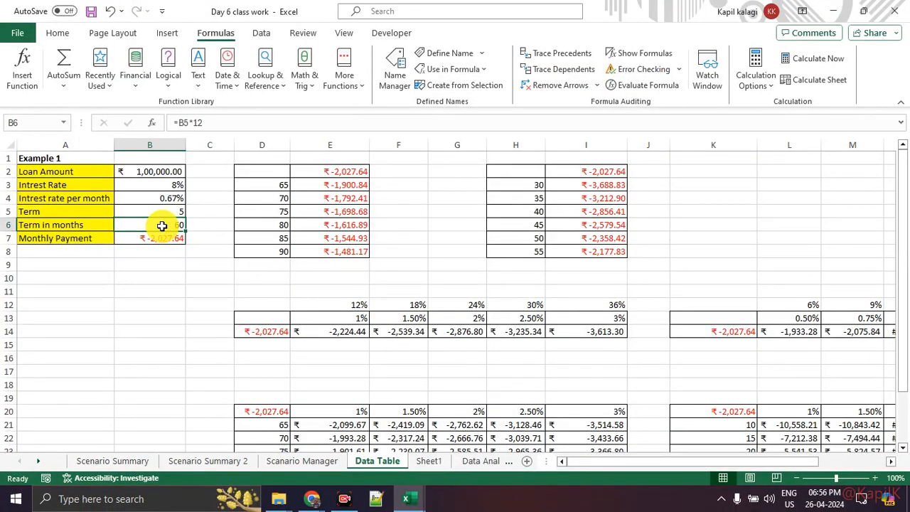
pyautogui.doubleClick(162, 225)
pyautogui.write('50')
pyautogui.press('Return')
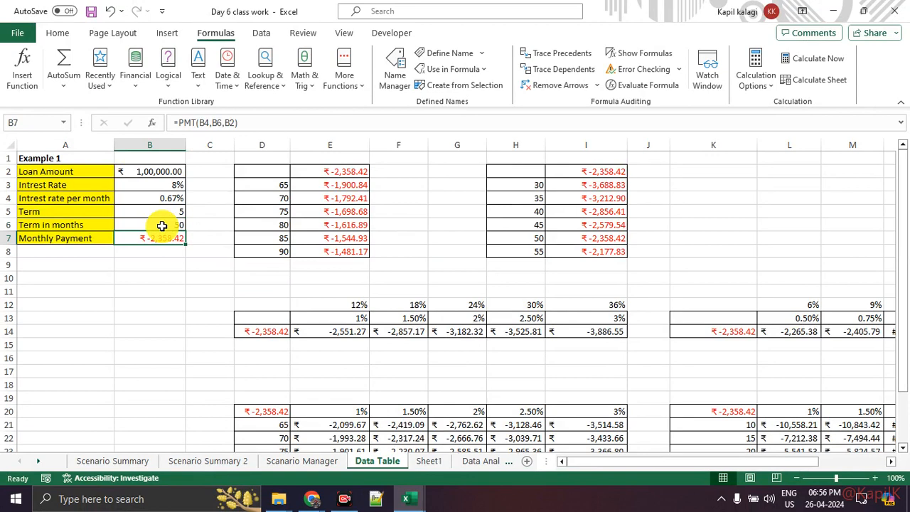
pyautogui.click(162, 225)
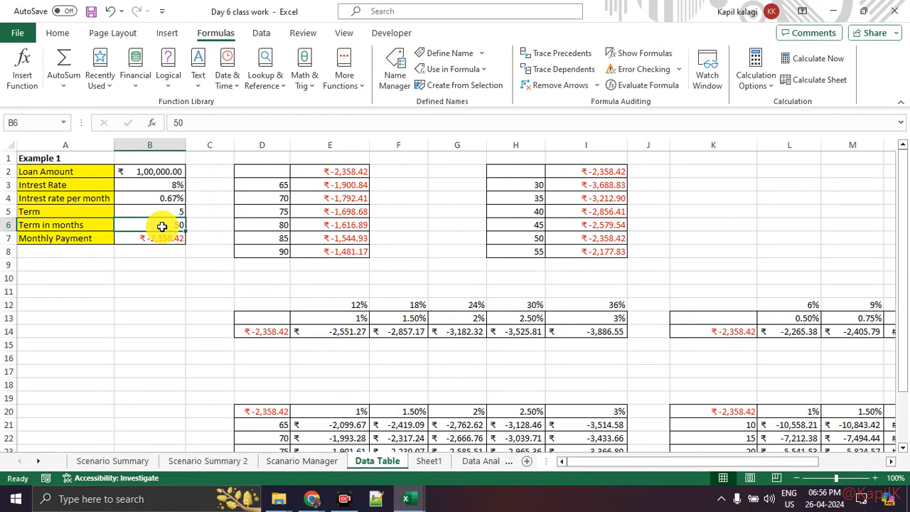
pyautogui.write('24')
pyautogui.press('Return')
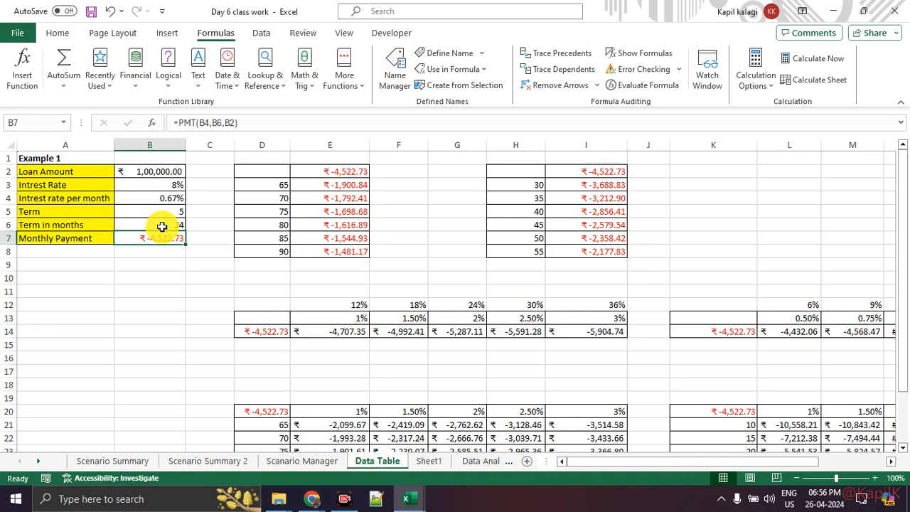
pyautogui.click(162, 226)
pyautogui.write('20')
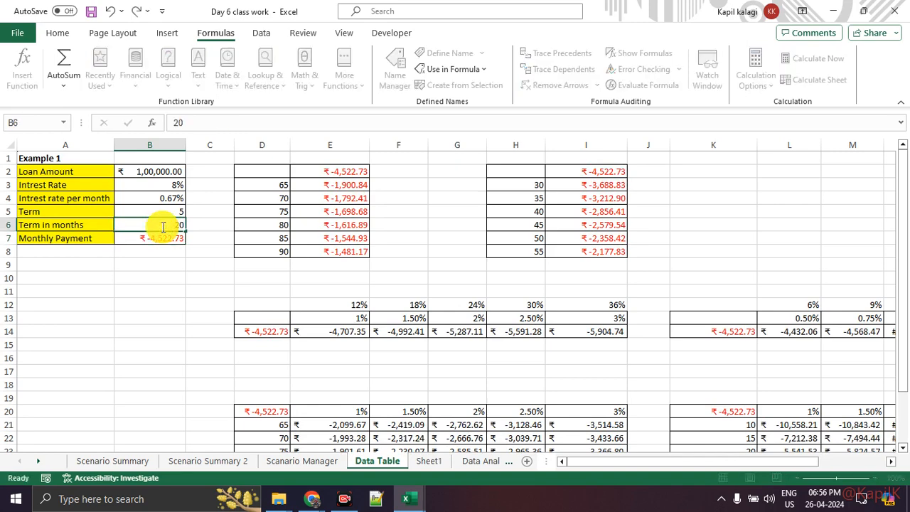
pyautogui.press('Return')
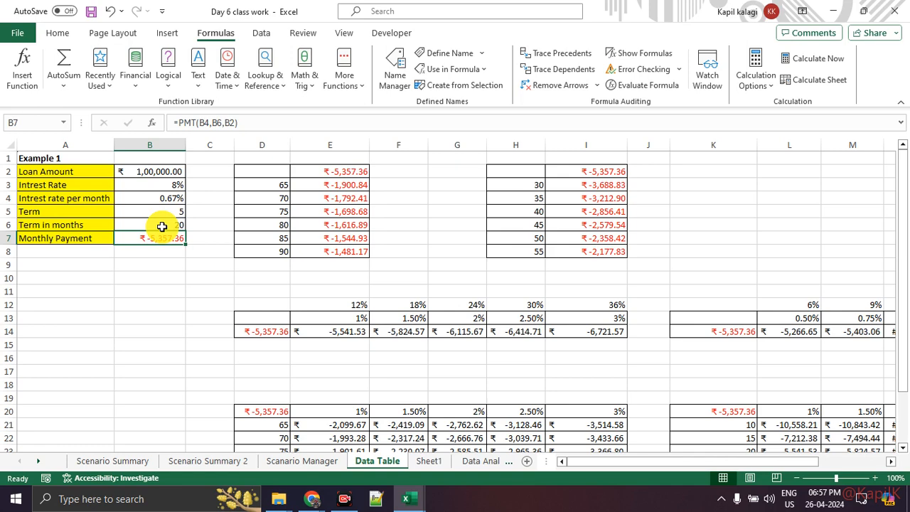
# Step: Try 22 months in Term in months cell B6 and settle on 21 months
pyautogui.click(162, 227)
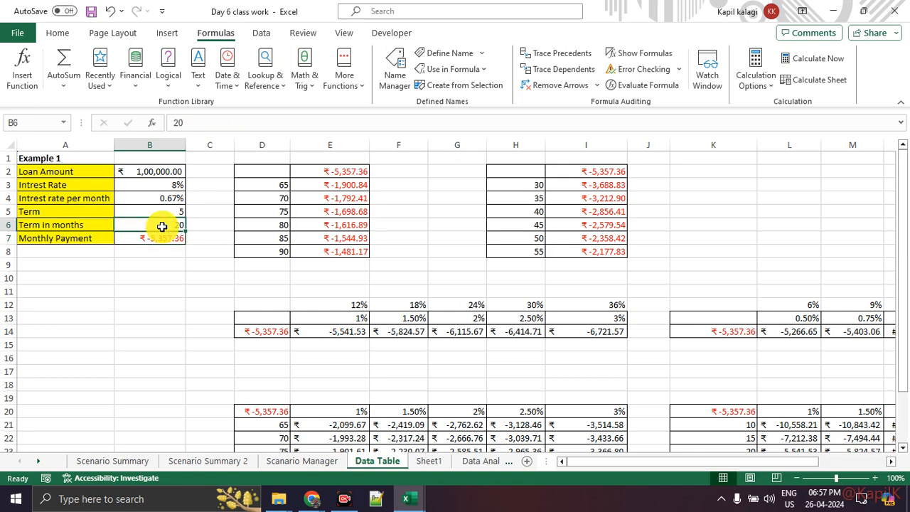
pyautogui.write('22')
pyautogui.press('Return')
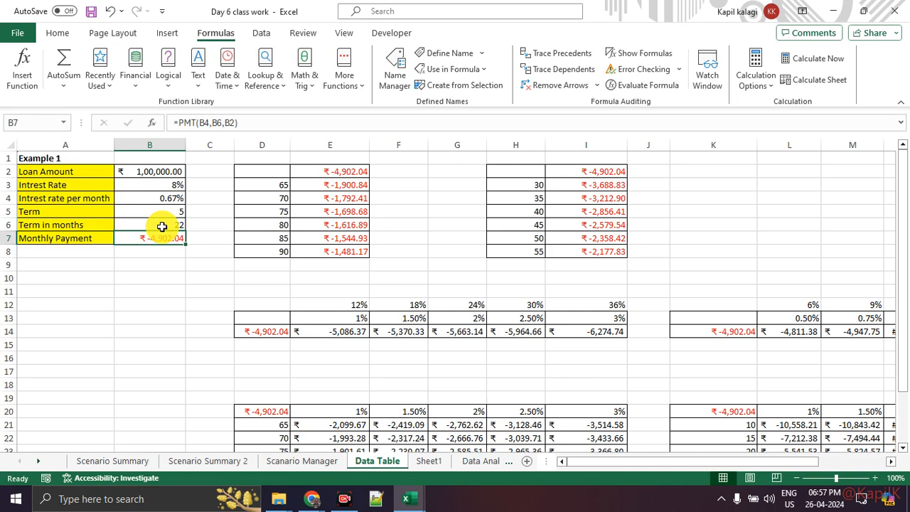
pyautogui.click(162, 226)
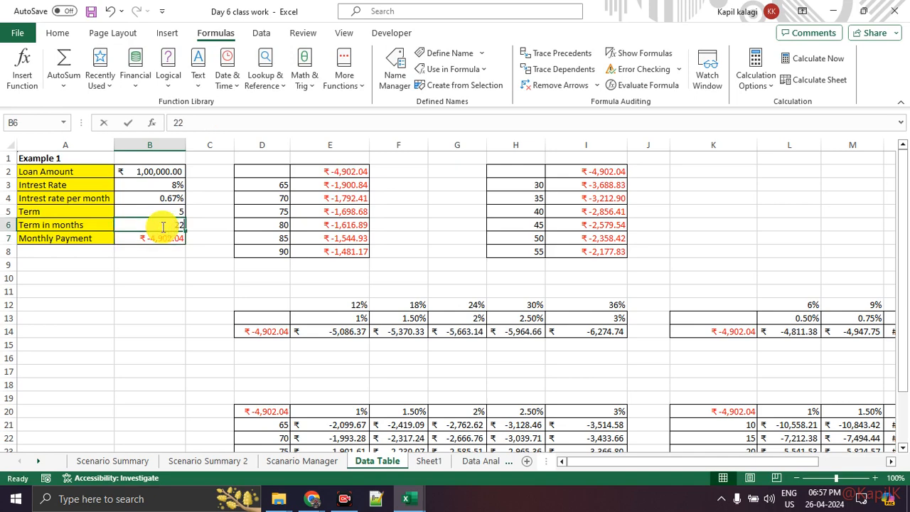
pyautogui.write('21')
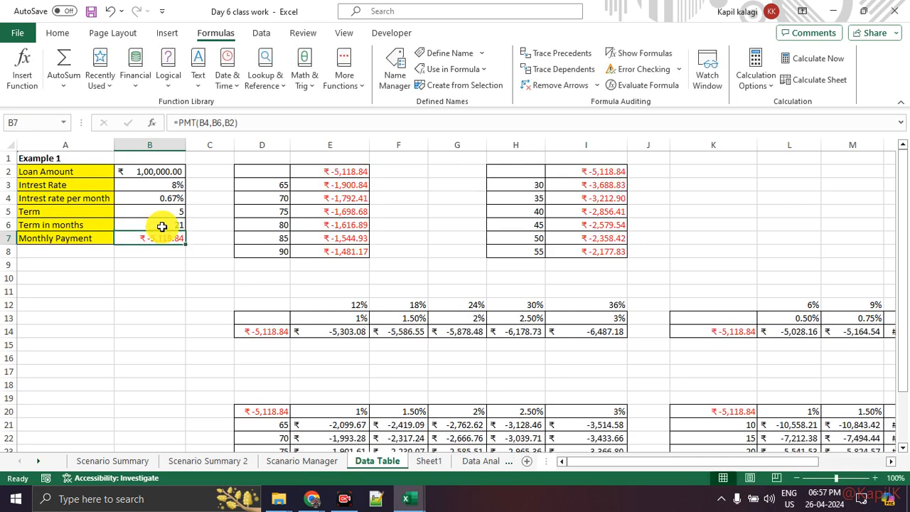
# Step: Enter a sample term and payment pair below Example 1, with 21 in A12 and 5678 in B12
pyautogui.click(162, 226)
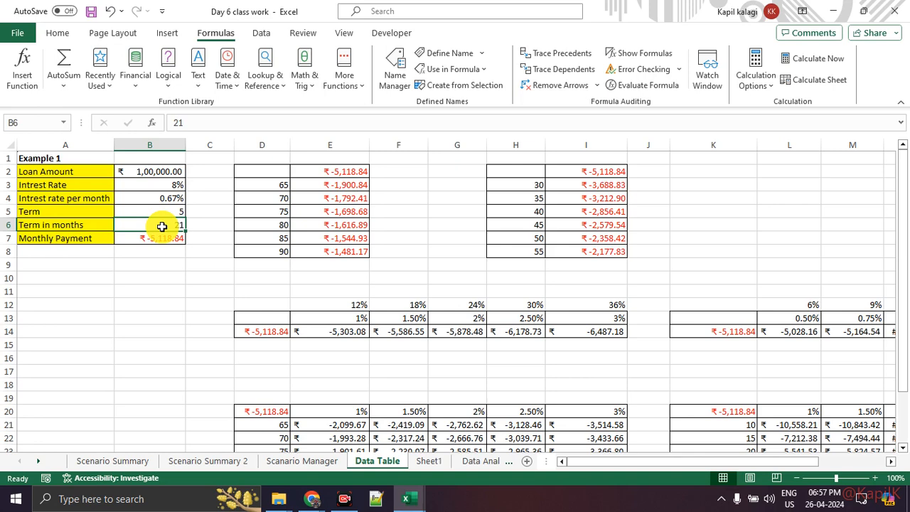
pyautogui.moveTo(69, 293); pyautogui.dragTo(131, 422)
pyautogui.click(71, 410)
pyautogui.click(79, 306)
pyautogui.write('21')
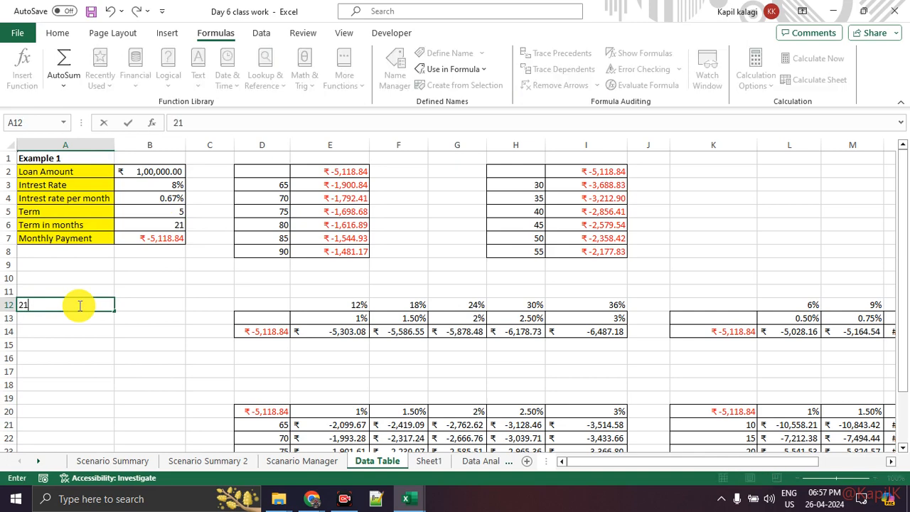
pyautogui.press('Return')
pyautogui.click(150, 304)
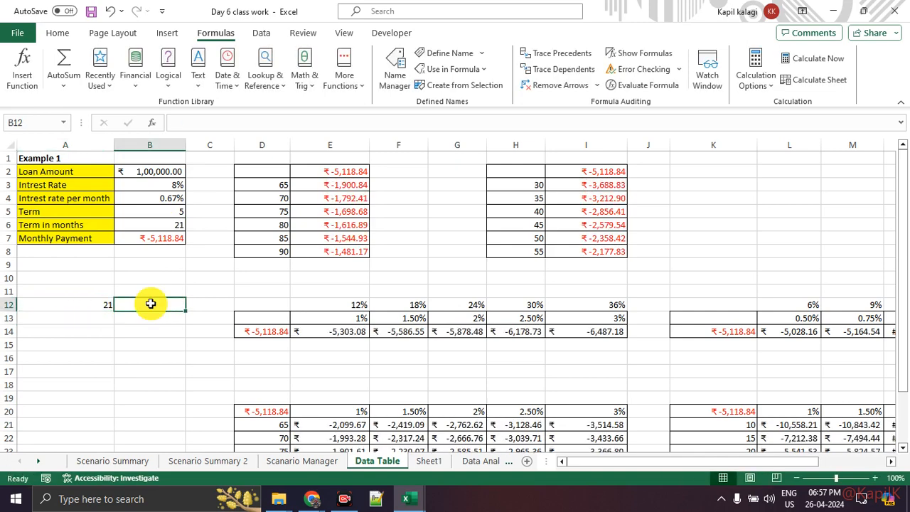
pyautogui.write('5678')
pyautogui.press('Return')
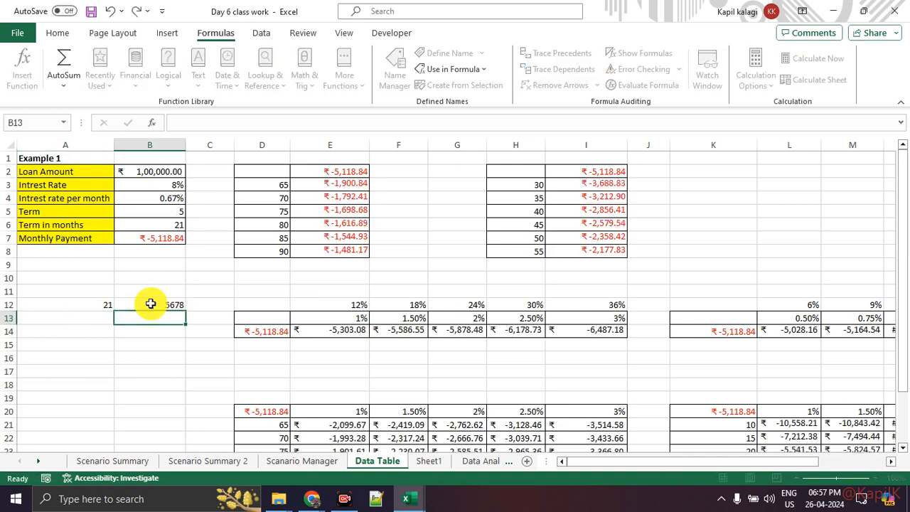
# Step: Enter a second sample term of 22.5 in A13 and clear the sample entries from A11:B17
pyautogui.press('Left')
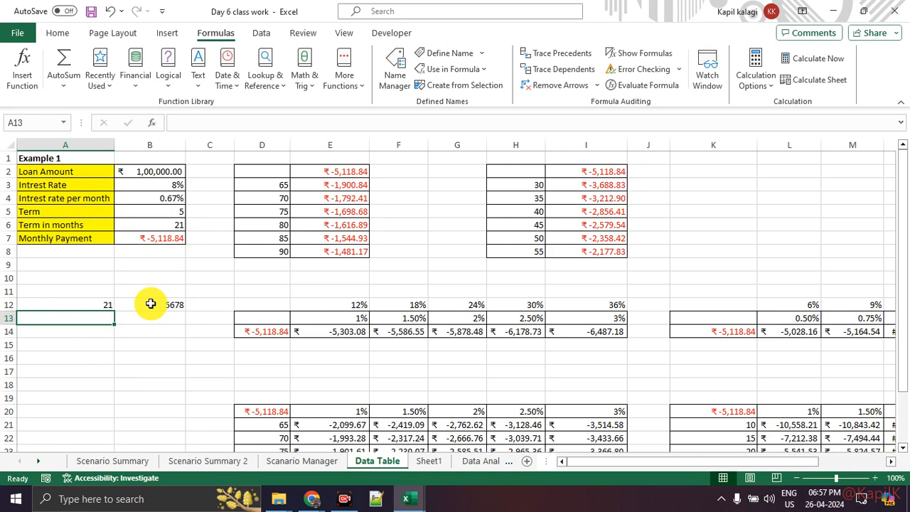
pyautogui.write('22.5')
pyautogui.press('Right')
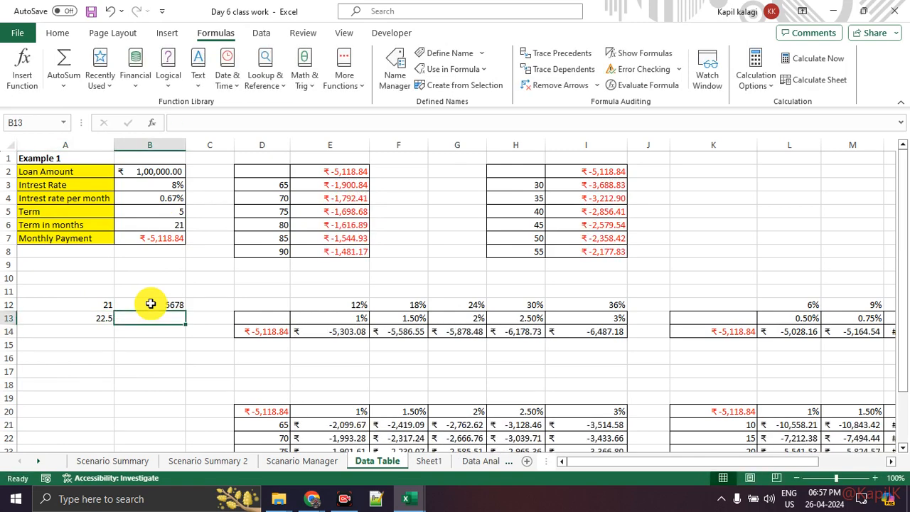
pyautogui.moveTo(109, 291); pyautogui.dragTo(162, 373)
pyautogui.press('Delete')
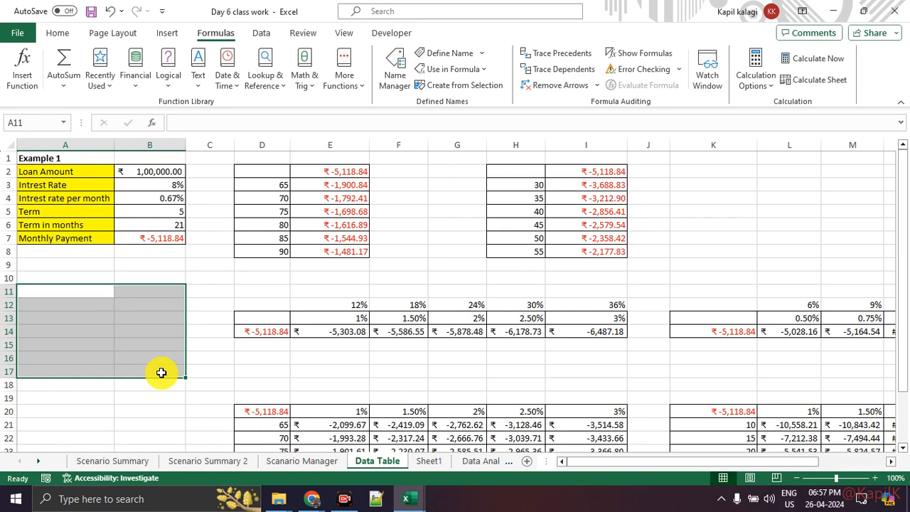
# Step: Clear the existing payment results from E2:E10 beside the list of terms
pyautogui.click(176, 187)
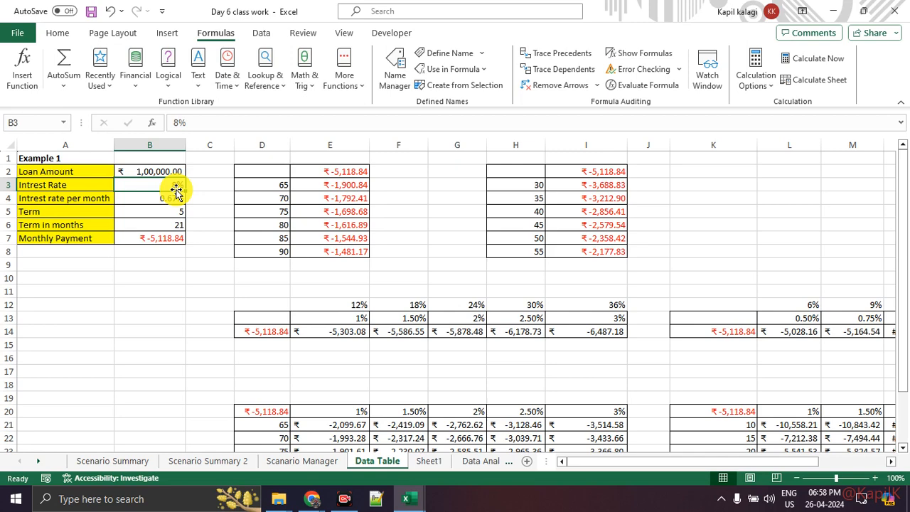
pyautogui.moveTo(349, 171); pyautogui.dragTo(343, 283)
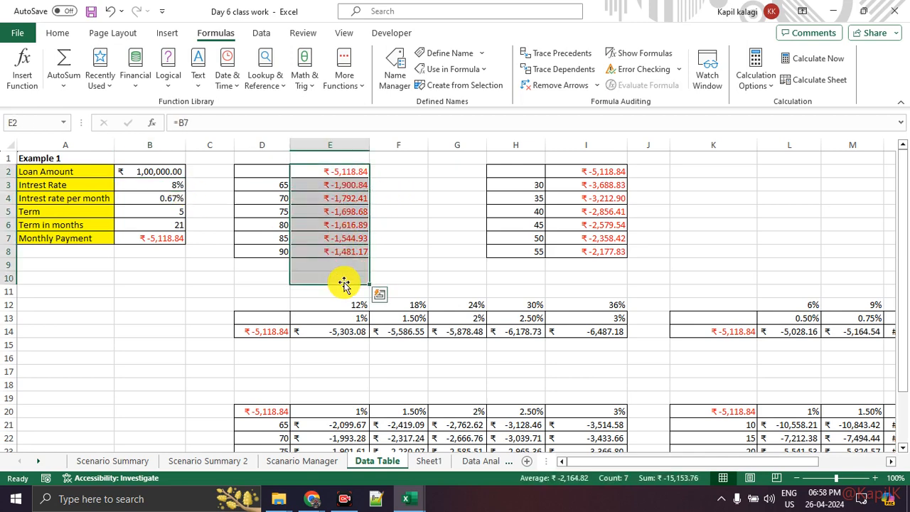
pyautogui.press('Delete')
pyautogui.click(418, 196)
pyautogui.click(271, 185)
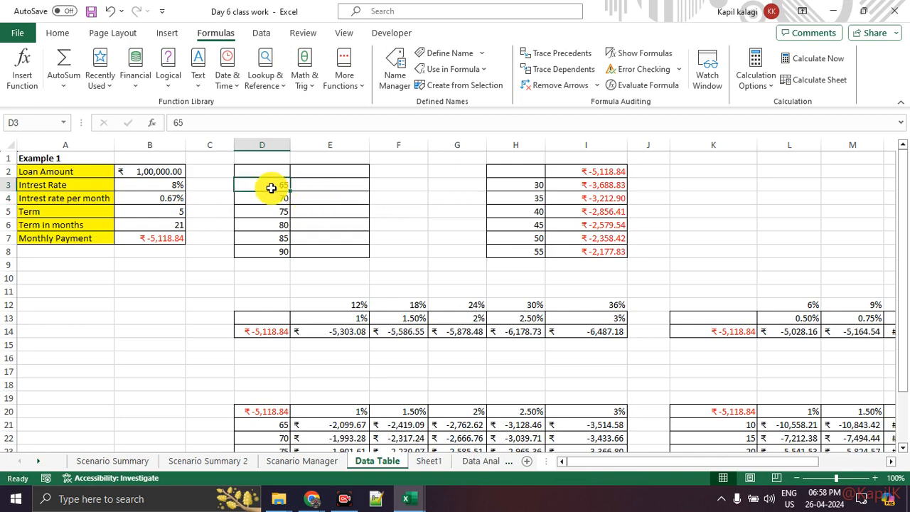
pyautogui.click(266, 159)
pyautogui.click(262, 178)
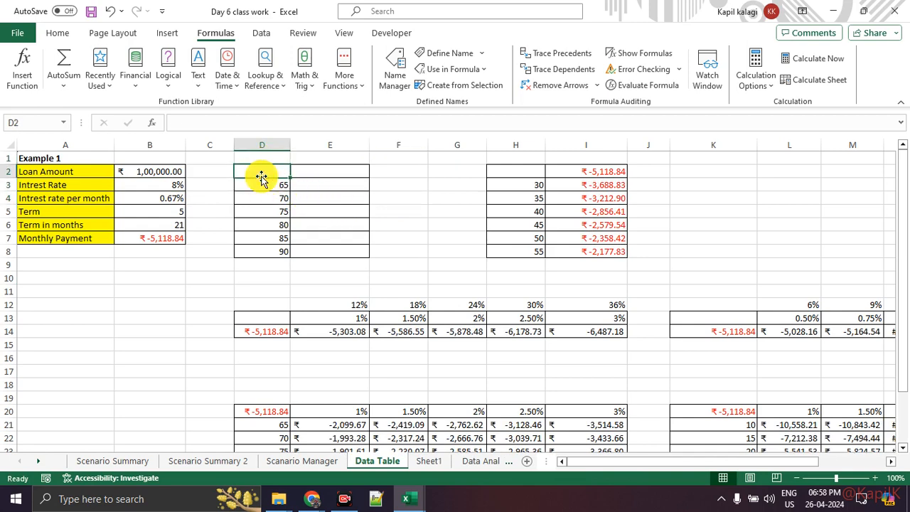
# Step: Set Term in months in cell B6 to 60
pyautogui.click(168, 224)
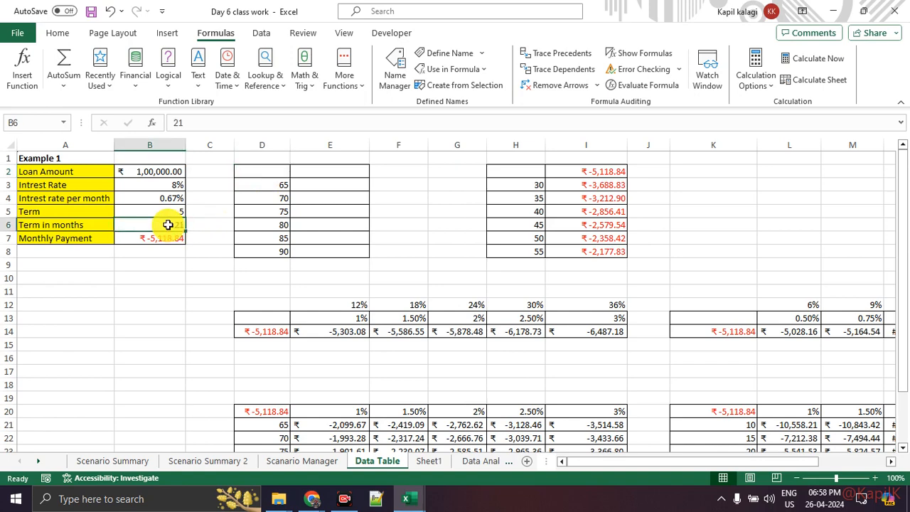
pyautogui.write('60')
pyautogui.press('Return')
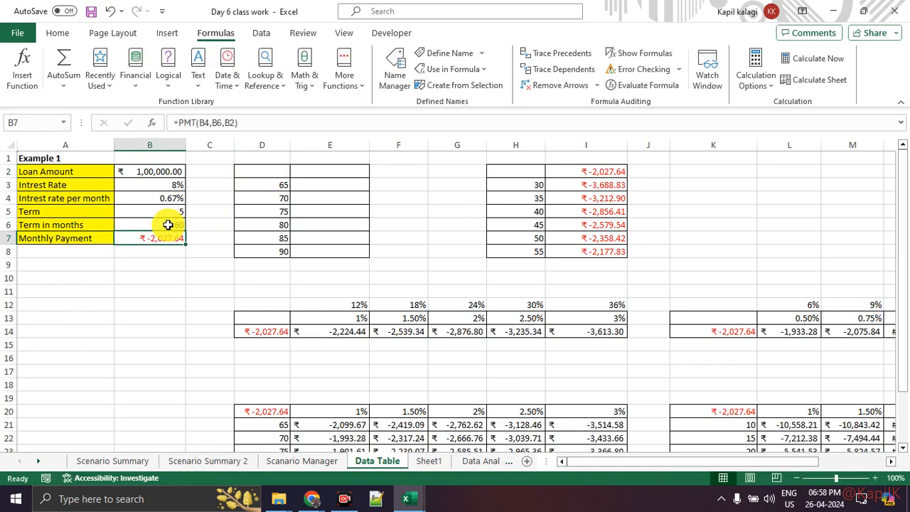
pyautogui.click(279, 200)
pyautogui.click(158, 223)
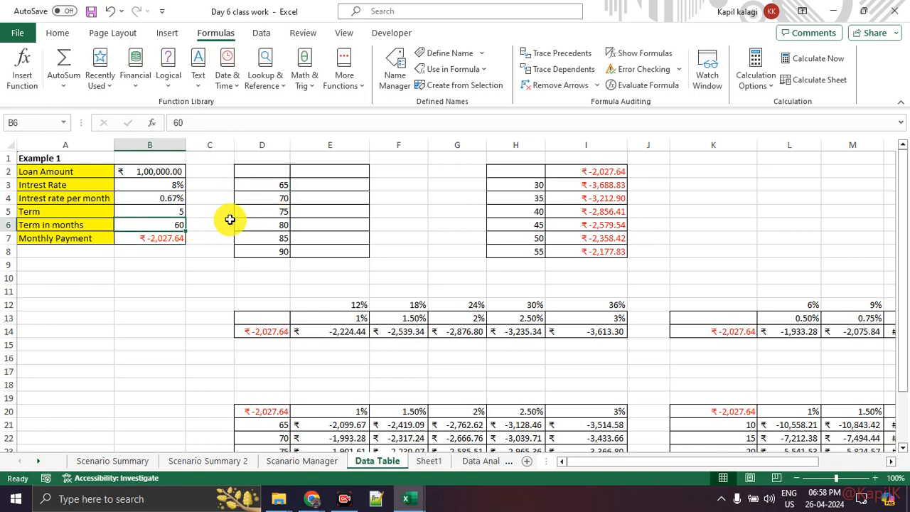
# Step: Review the alternative terms listed in D3:D8 against the term in B6
pyautogui.moveTo(262, 187); pyautogui.dragTo(261, 253)
pyautogui.click(227, 264)
pyautogui.click(253, 185)
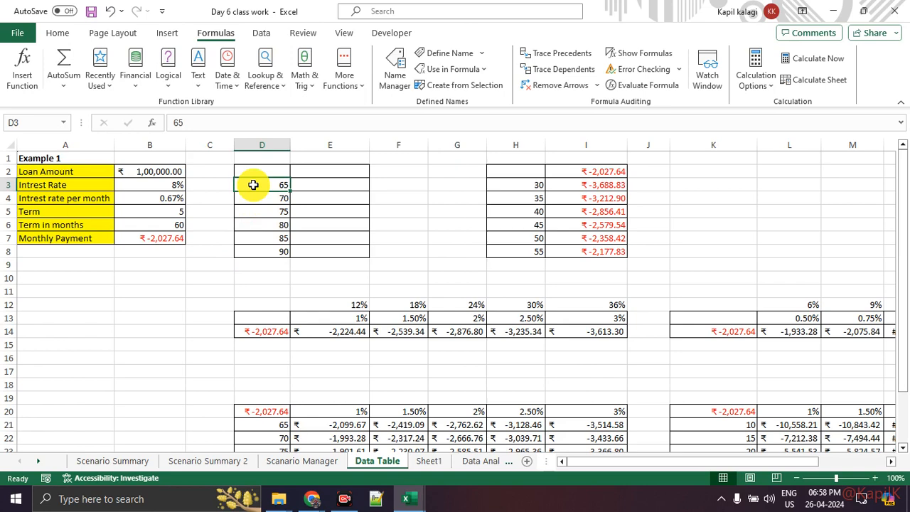
pyautogui.press('Down')
pyautogui.press('Down')
pyautogui.press('Down')
pyautogui.press('Down')
pyautogui.press('Down')
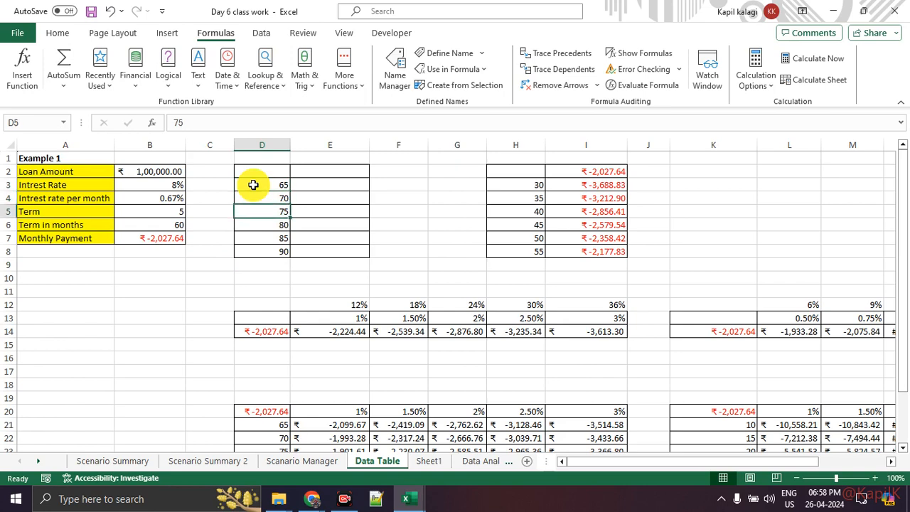
# Step: Try irregular terms in the list, entering 65.5 in D4 and 65,25 in D5
pyautogui.press('Up')
pyautogui.press('Up')
pyautogui.press('Up')
pyautogui.press('Up')
pyautogui.write('65.5')
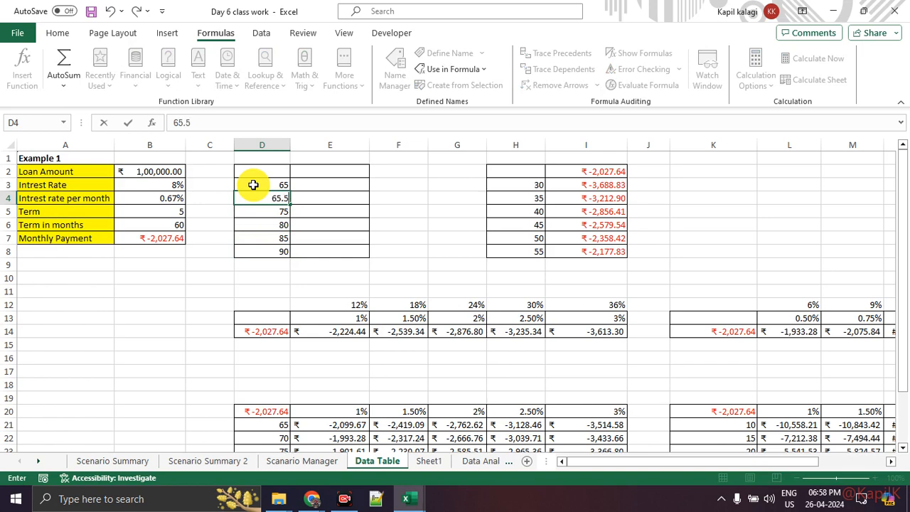
pyautogui.press('Return')
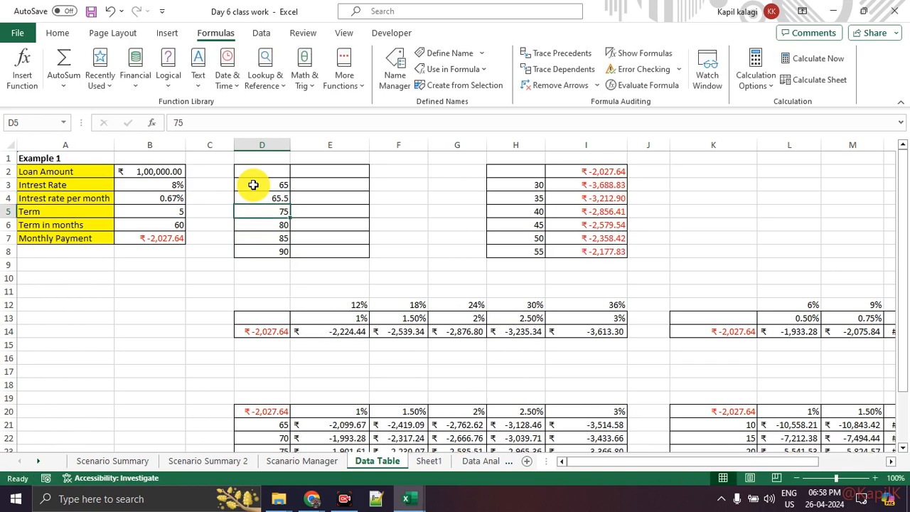
pyautogui.write('65,25')
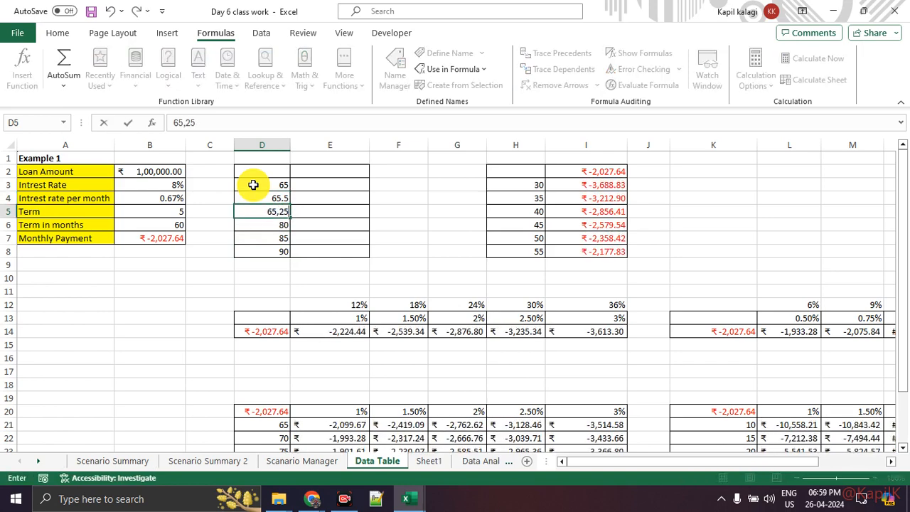
pyautogui.press('Return')
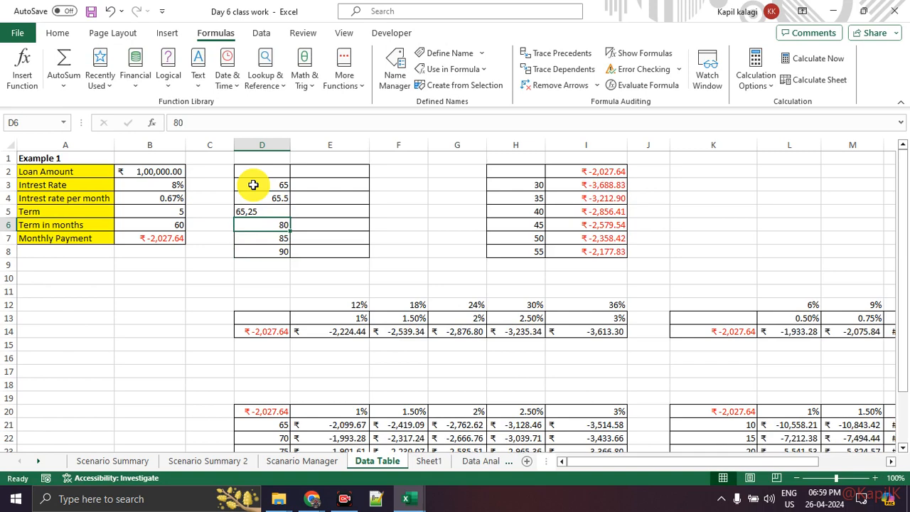
# Step: Correct the mistyped term in D5 to 65.25 using a decimal point
pyautogui.doubleClick(260, 206)
pyautogui.press('BackSpace')
pyautogui.press('BackSpace')
pyautogui.press('BackSpace')
pyautogui.write('.')
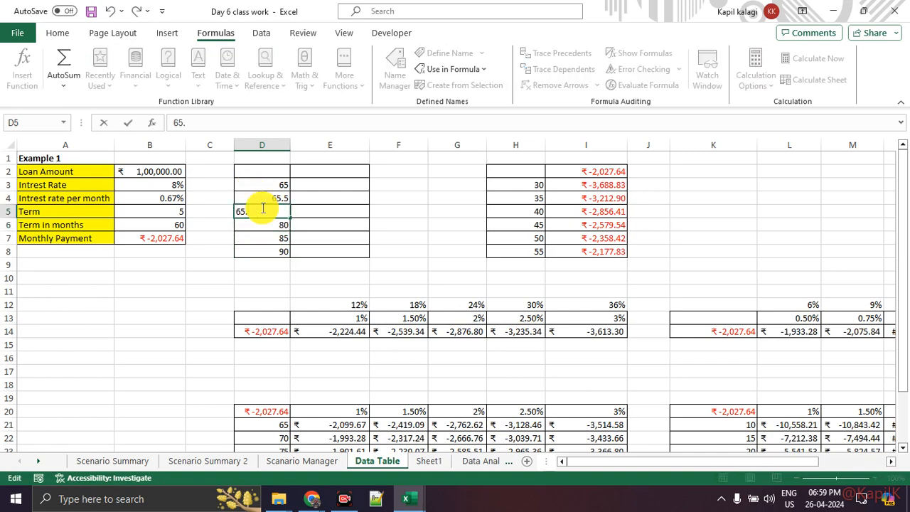
pyautogui.write('25')
pyautogui.press('Return')
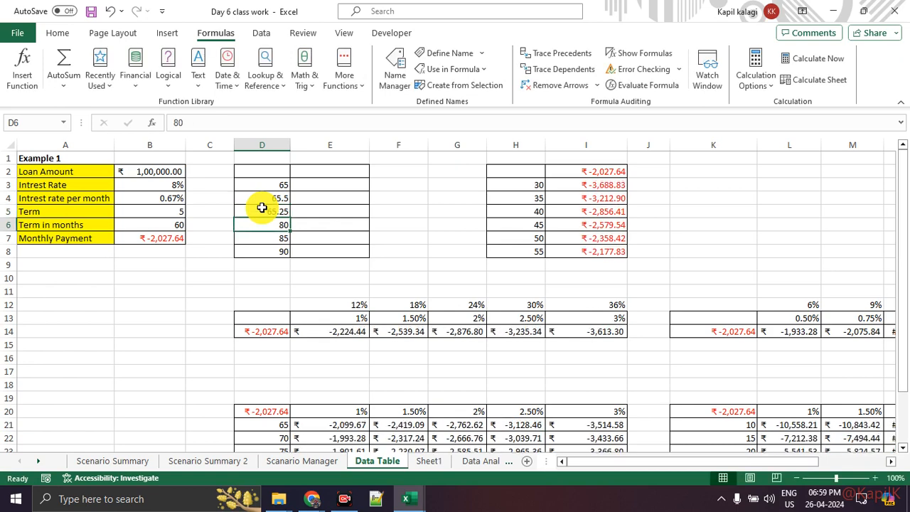
# Step: Restore the regular terms, with 70 in D4 and 75 in D5
pyautogui.moveTo(266, 189); pyautogui.dragTo(266, 252)
pyautogui.click(270, 205)
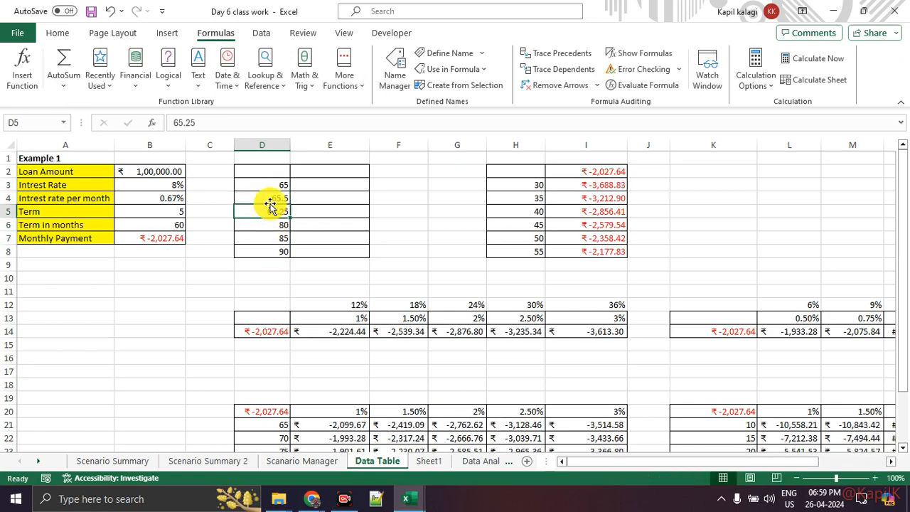
pyautogui.click(270, 201)
pyautogui.write('70')
pyautogui.press('Return')
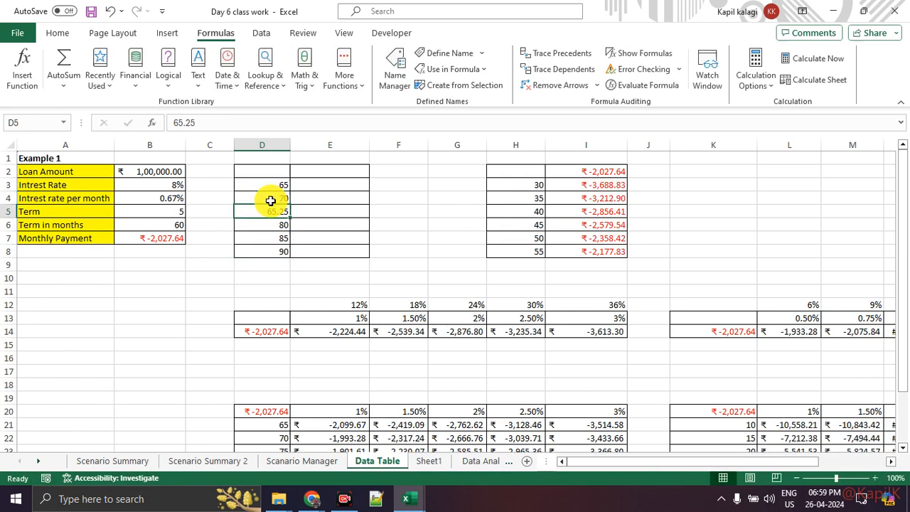
pyautogui.write('75')
pyautogui.press('Return')
# Step: Examine the layout of D2:E8, with terms in column D and empty payment cells in column E
pyautogui.click(269, 189)
pyautogui.click(270, 200)
pyautogui.click(270, 211)
pyautogui.click(270, 225)
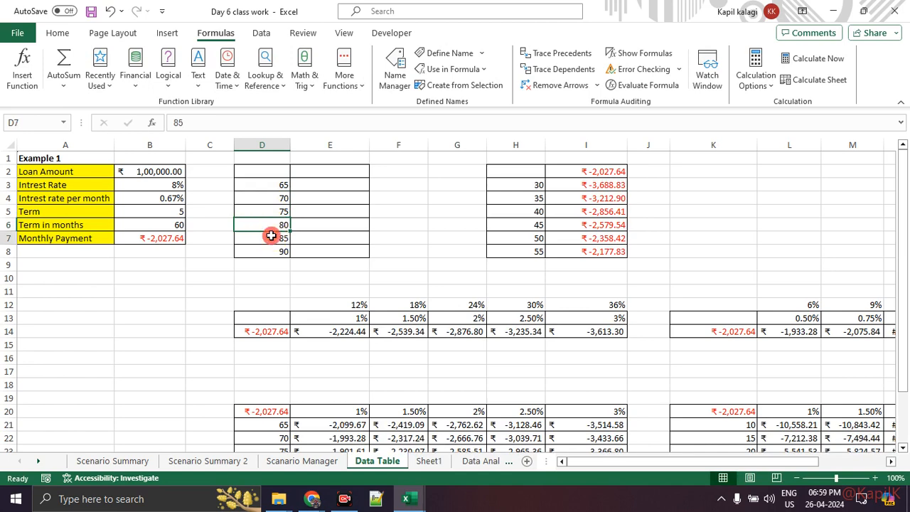
pyautogui.click(270, 238)
pyautogui.click(271, 251)
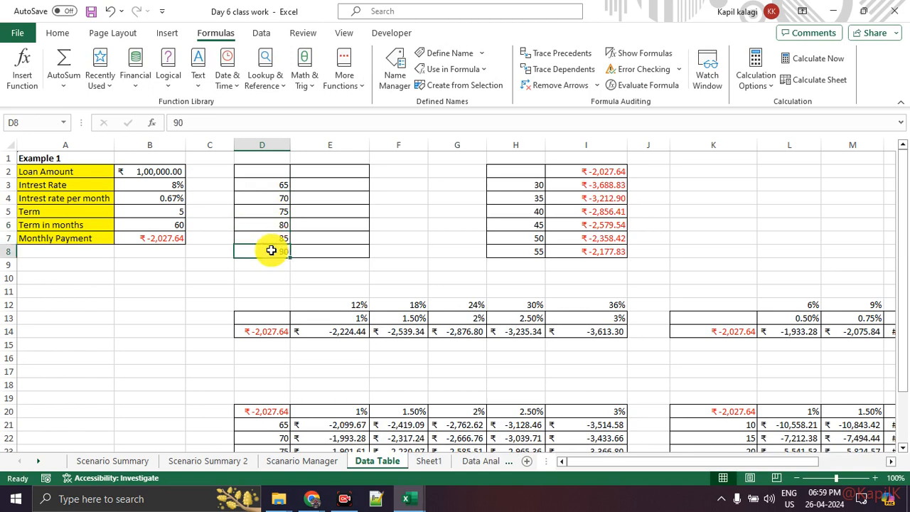
pyautogui.moveTo(264, 171); pyautogui.dragTo(362, 258)
pyautogui.moveTo(271, 186); pyautogui.dragTo(275, 257)
pyautogui.moveTo(320, 185); pyautogui.dragTo(321, 248)
pyautogui.click(334, 202)
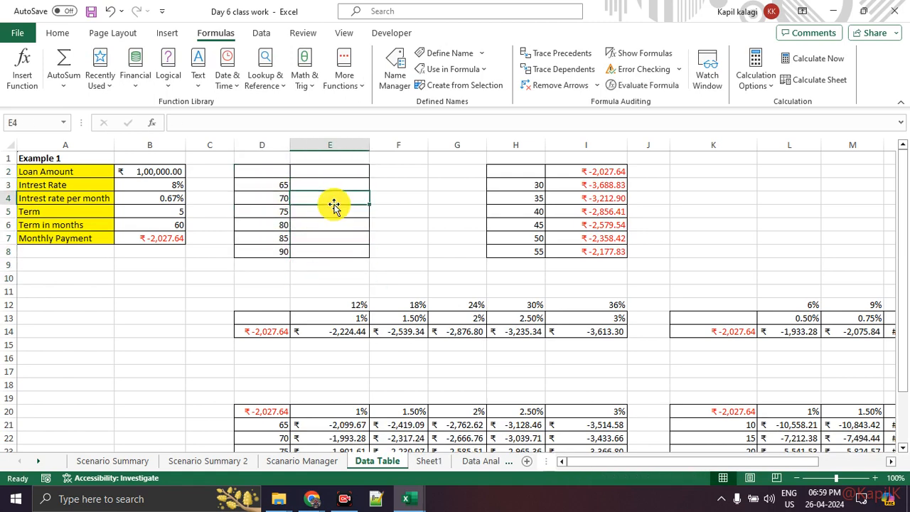
# Step: Apply all borders to the term and payment table in D2:E8
pyautogui.moveTo(263, 168); pyautogui.dragTo(335, 249)
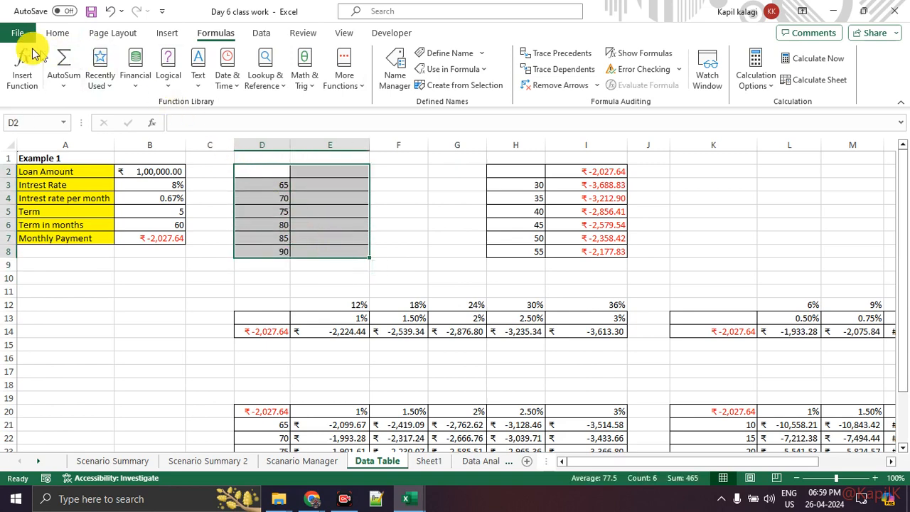
pyautogui.click(58, 33)
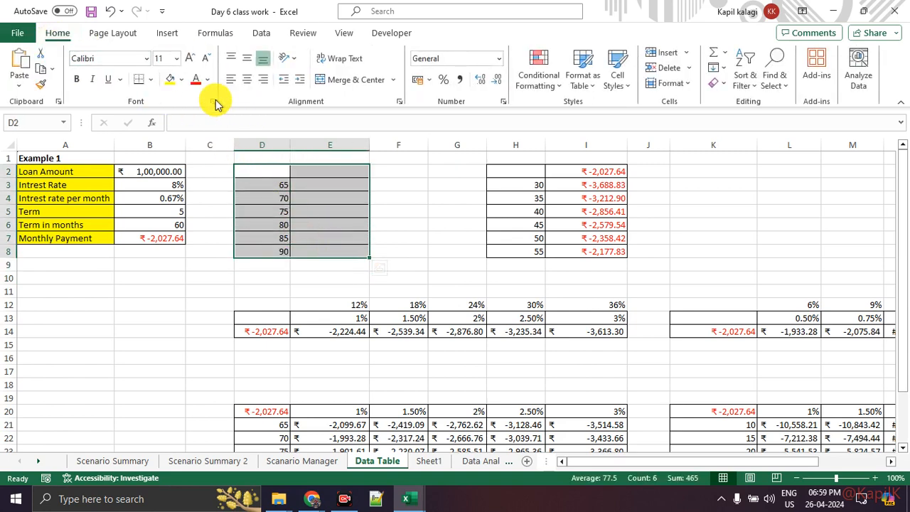
pyautogui.click(151, 78)
pyautogui.click(186, 213)
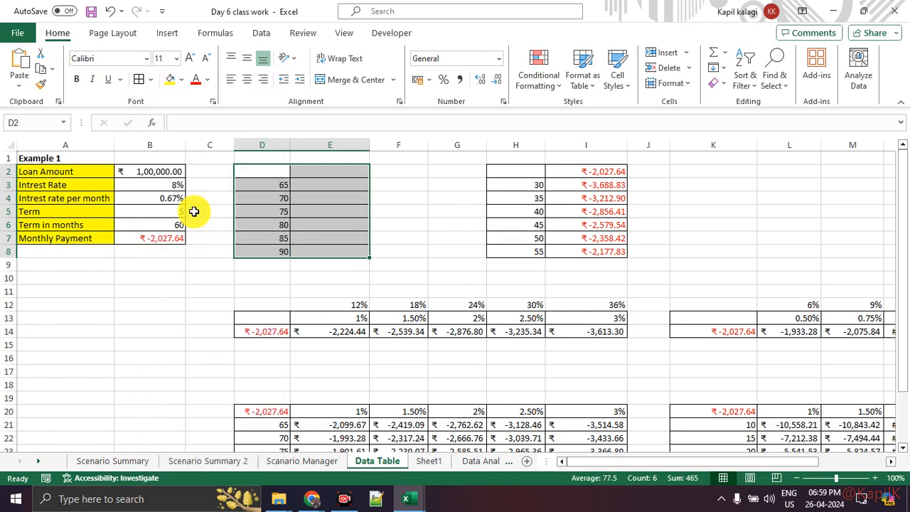
pyautogui.click(264, 238)
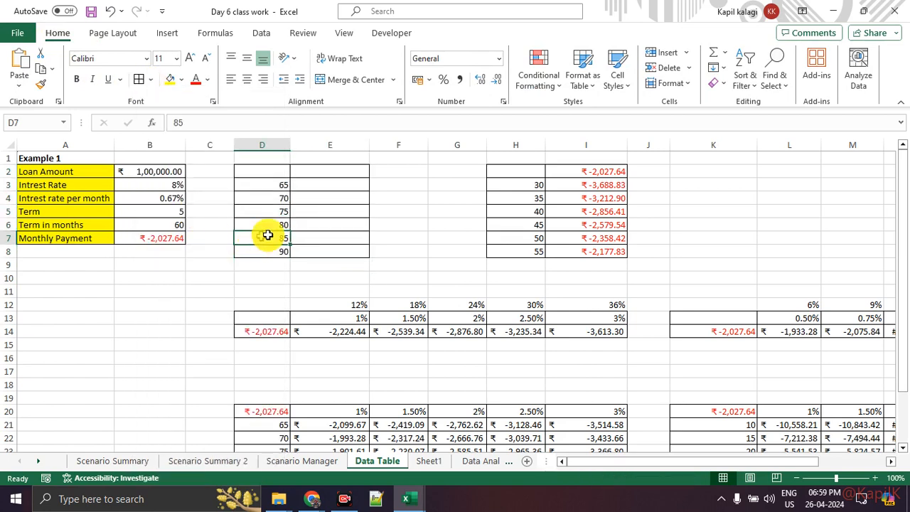
# Step: Check the PMT formula in Monthly Payment cell B7 and link E2 to it with =B7
pyautogui.click(347, 174)
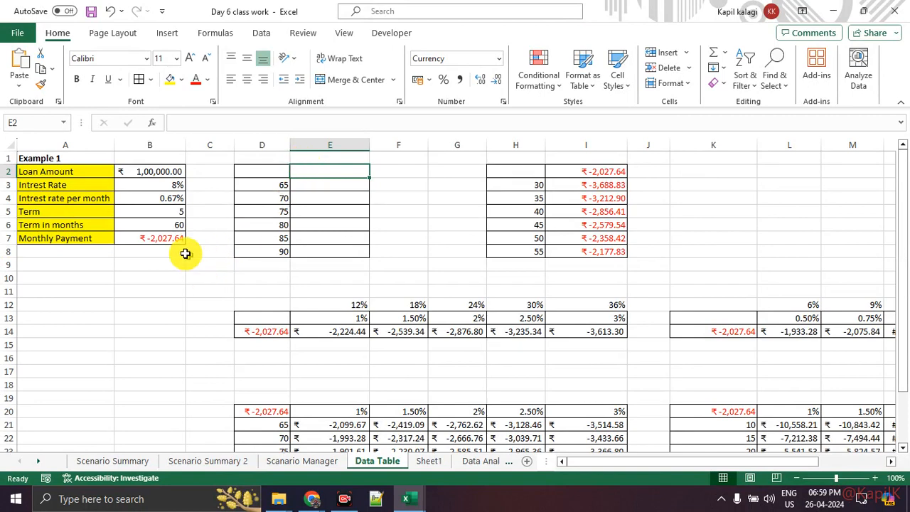
pyautogui.click(165, 238)
pyautogui.moveTo(253, 128); pyautogui.dragTo(152, 118)
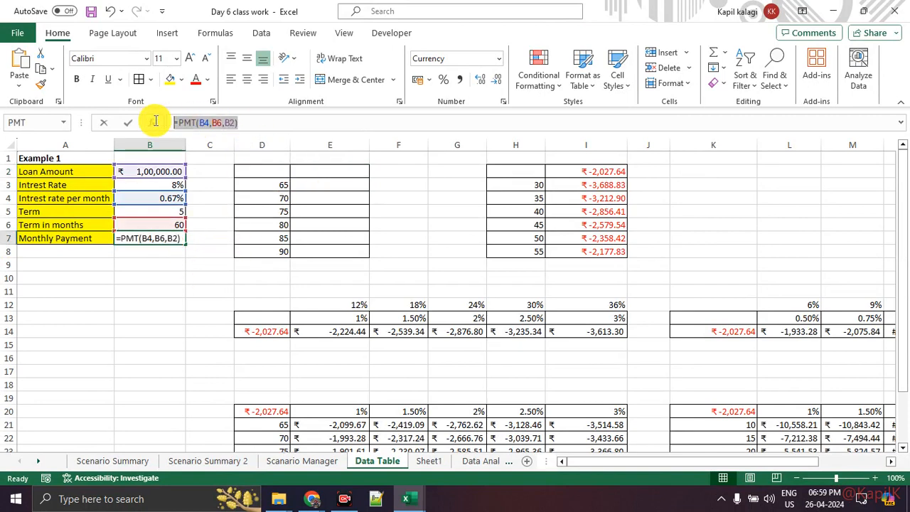
pyautogui.press('Escape')
pyautogui.click(343, 174)
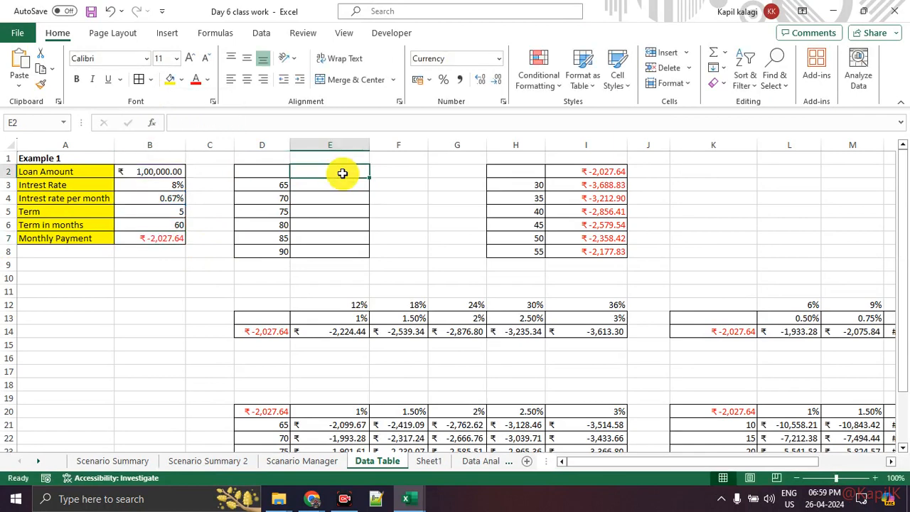
pyautogui.write('=')
pyautogui.click(158, 236)
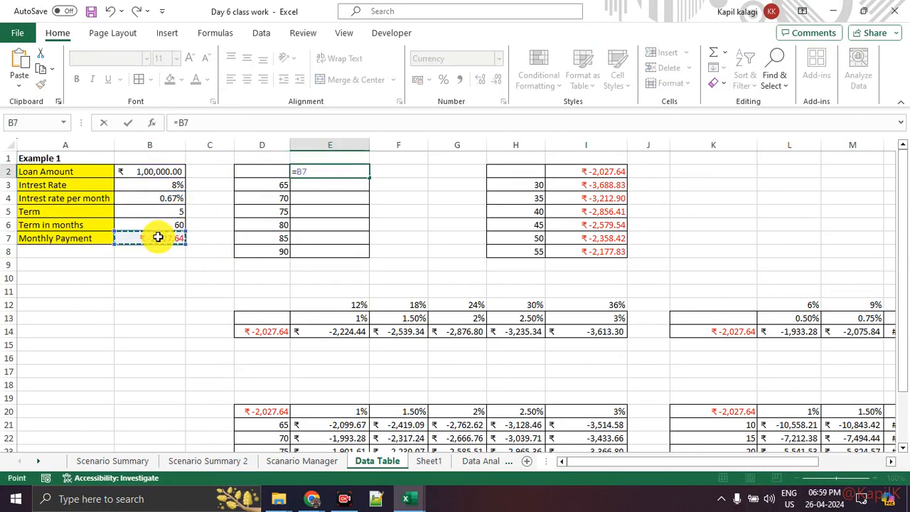
pyautogui.press('Return')
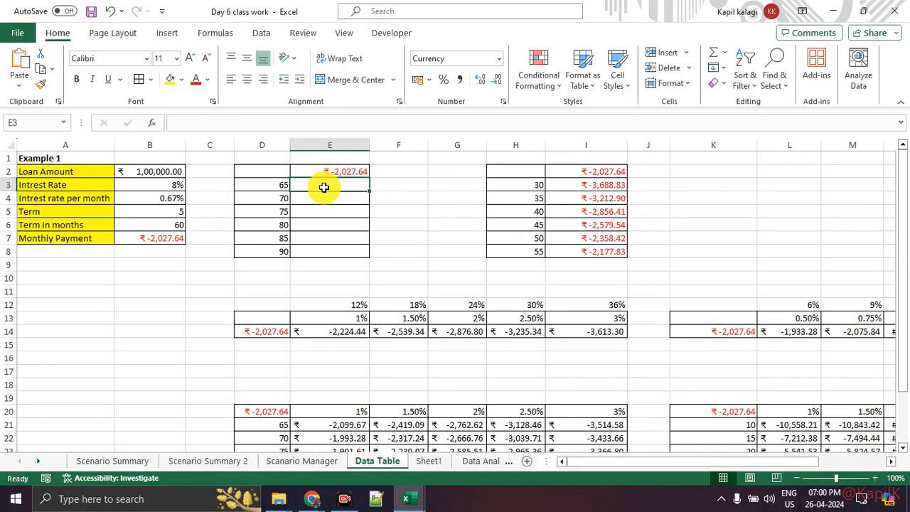
# Step: Select D2:E8 and examine how the linked payment formula in E2 relates to the terms in D3:D8
pyautogui.click(411, 198)
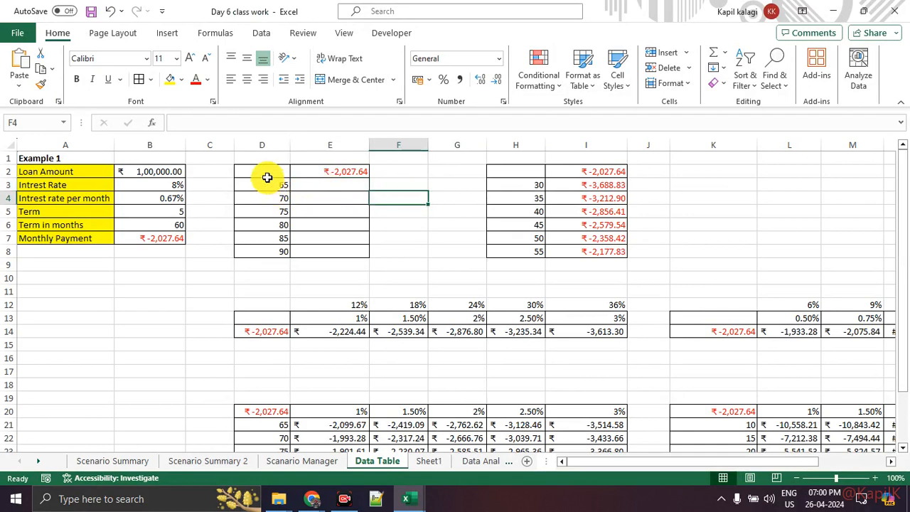
pyautogui.moveTo(266, 173); pyautogui.dragTo(329, 254)
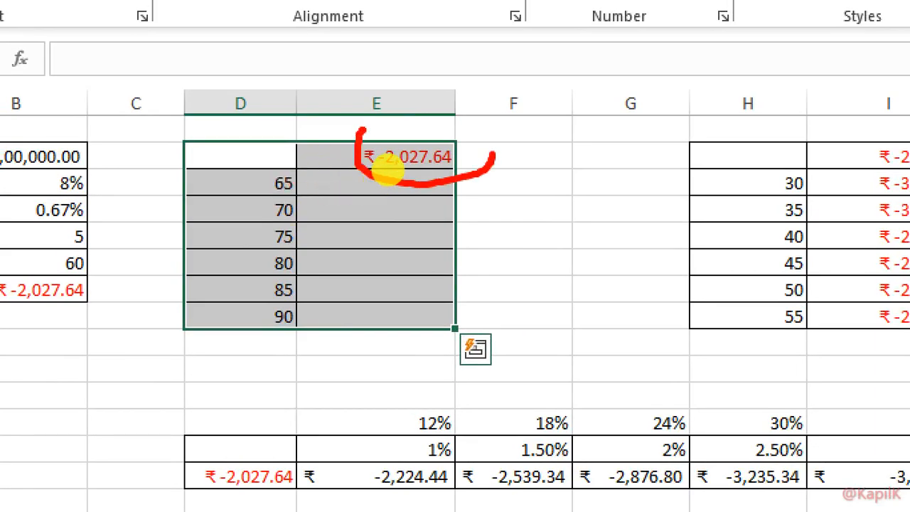
pyautogui.moveTo(284, 173)
pyautogui.mouseDown()
pyautogui.moveTo(287, 333)
pyautogui.moveTo(228, 193)
pyautogui.mouseUp()
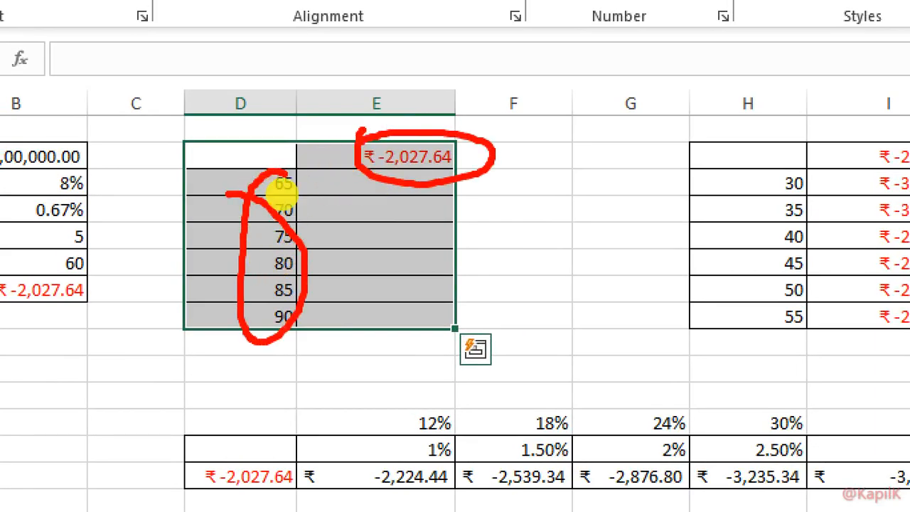
pyautogui.moveTo(390, 165); pyautogui.dragTo(521, 285)
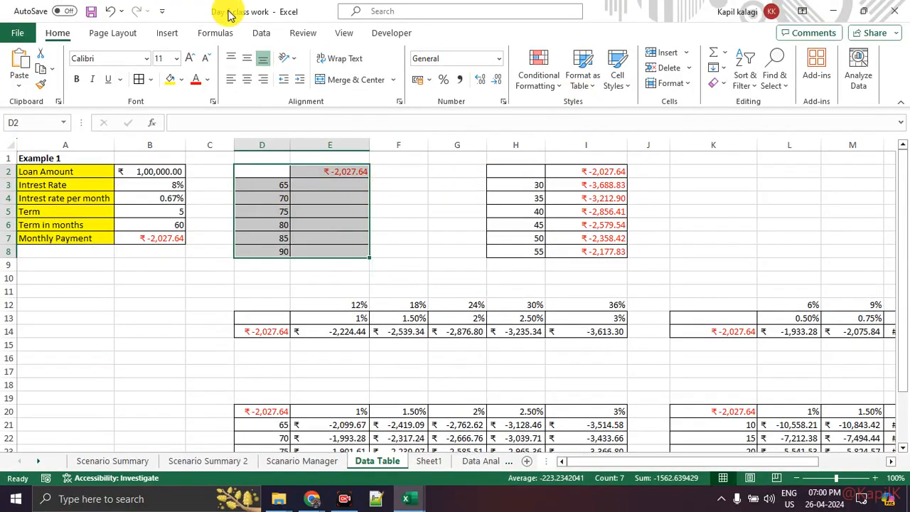
# Step: Try to run the Data Table what-if tool on D2:E8 with E2 as the column input cell
pyautogui.click(261, 33)
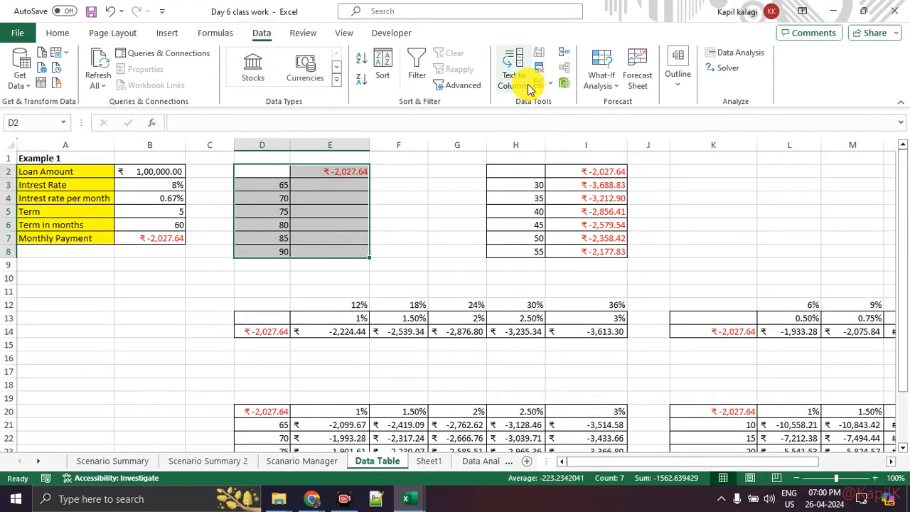
pyautogui.click(598, 84)
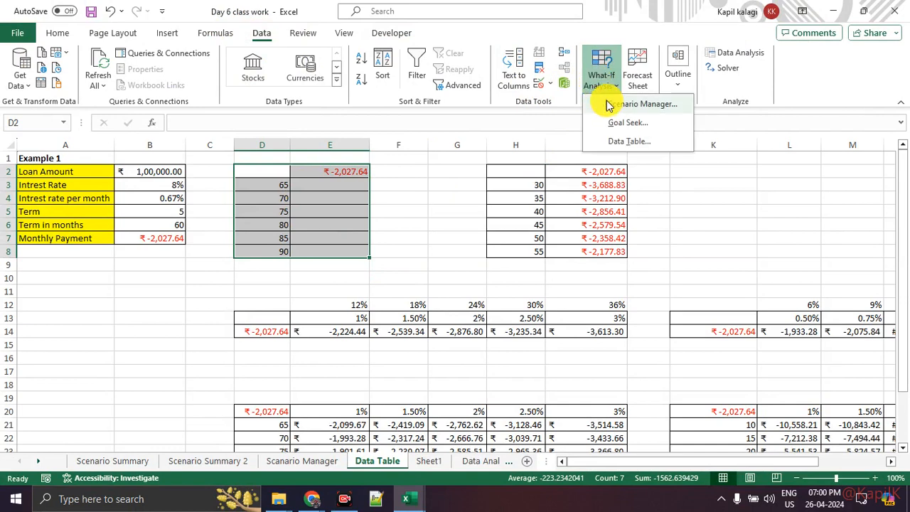
pyautogui.click(614, 140)
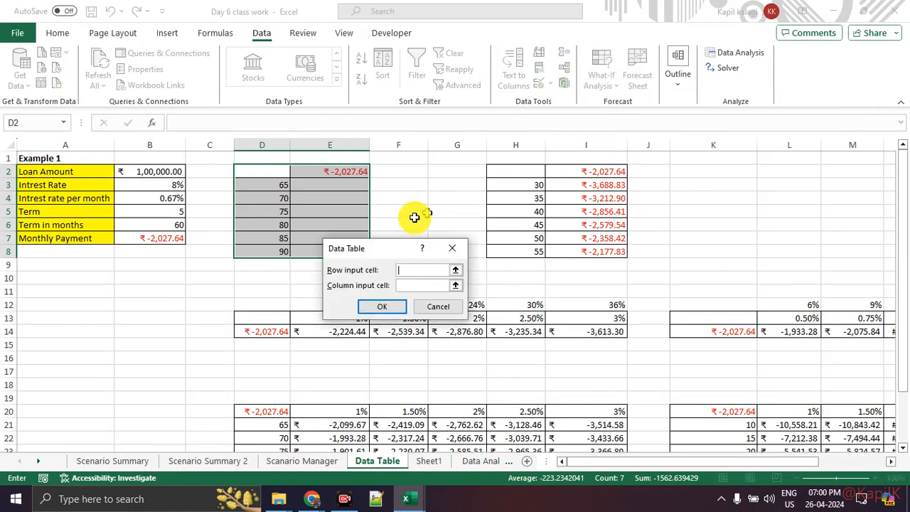
pyautogui.moveTo(367, 256); pyautogui.dragTo(445, 156)
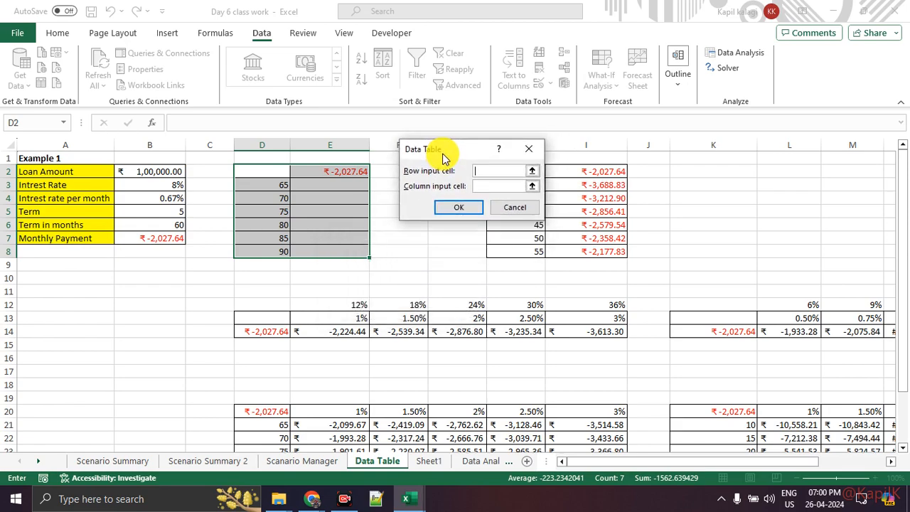
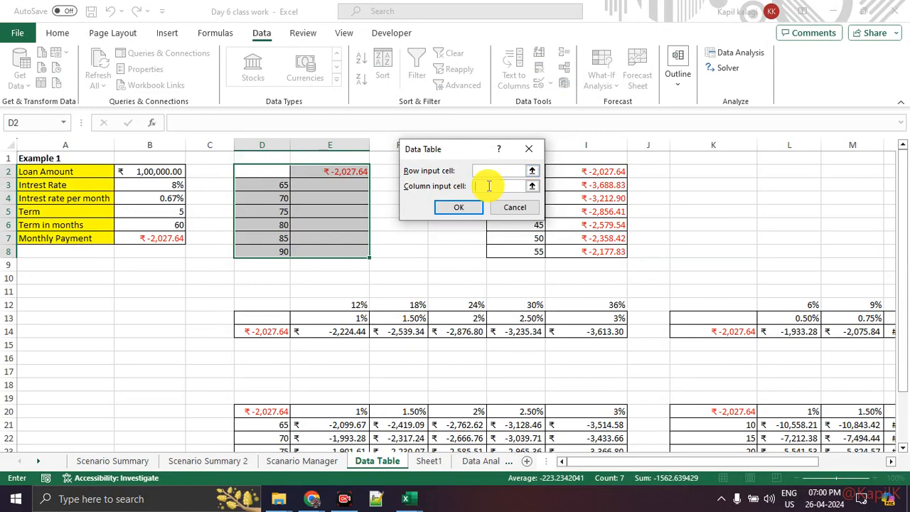
pyautogui.moveTo(339, 174)
pyautogui.mouseDown()
pyautogui.moveTo(337, 251)
pyautogui.moveTo(341, 175)
pyautogui.mouseUp()
pyautogui.click(468, 208)
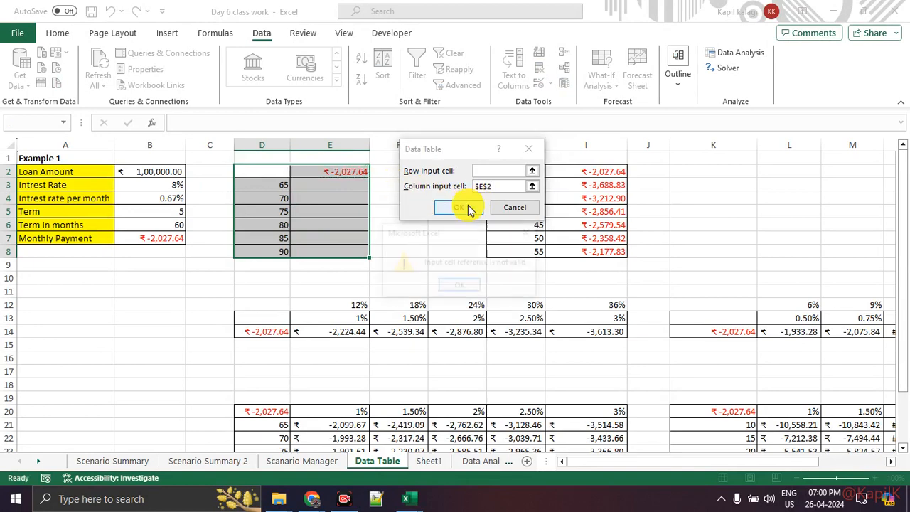
pyautogui.click(464, 288)
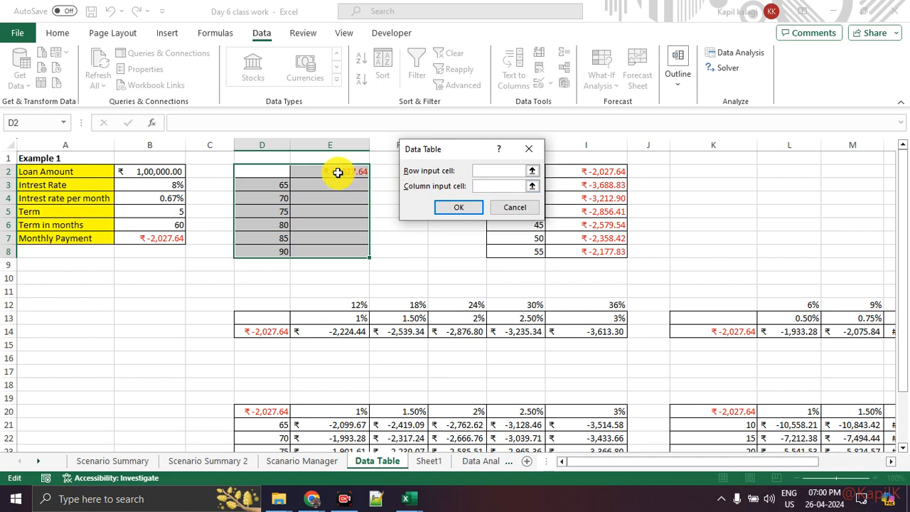
pyautogui.press('Escape')
pyautogui.click(339, 209)
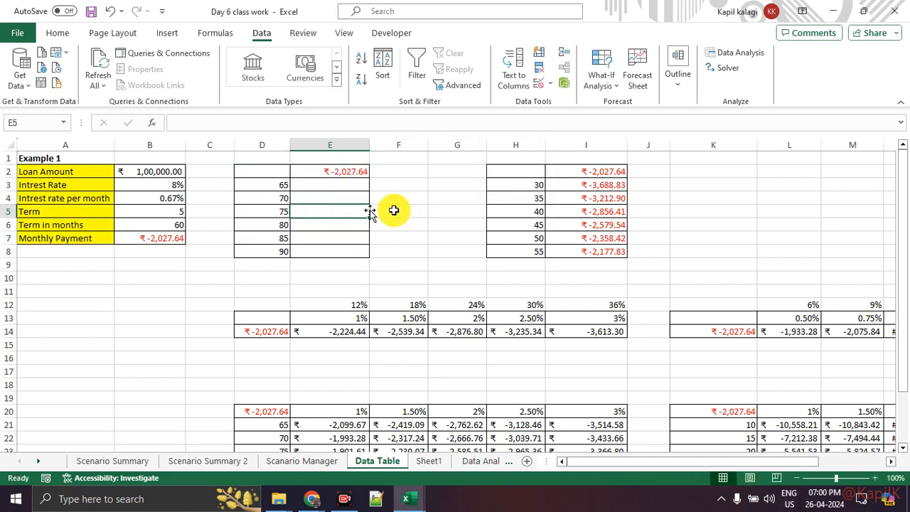
pyautogui.click(601, 80)
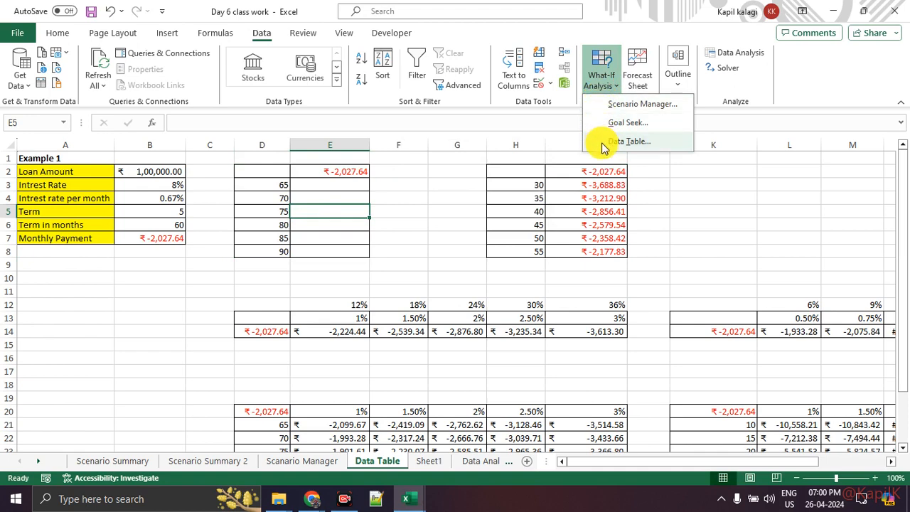
pyautogui.click(274, 170)
pyautogui.moveTo(273, 173); pyautogui.dragTo(329, 251)
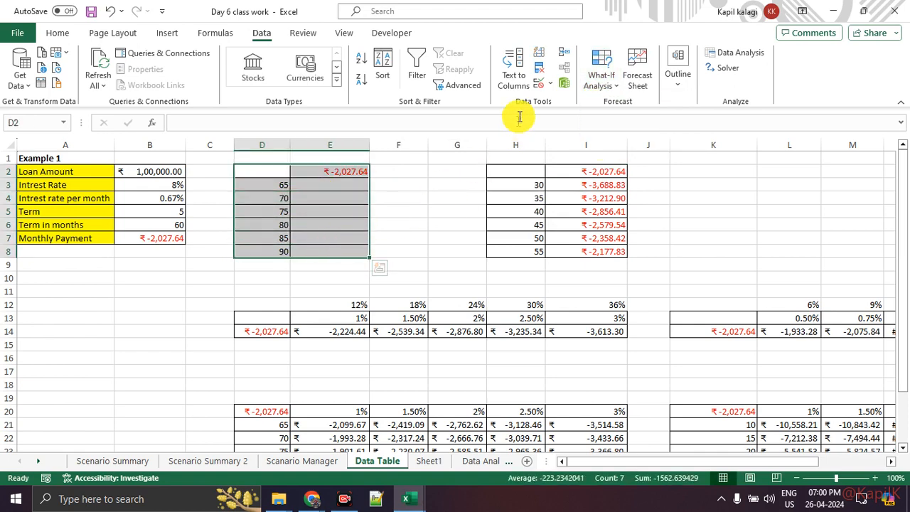
pyautogui.click(602, 80)
pyautogui.click(613, 143)
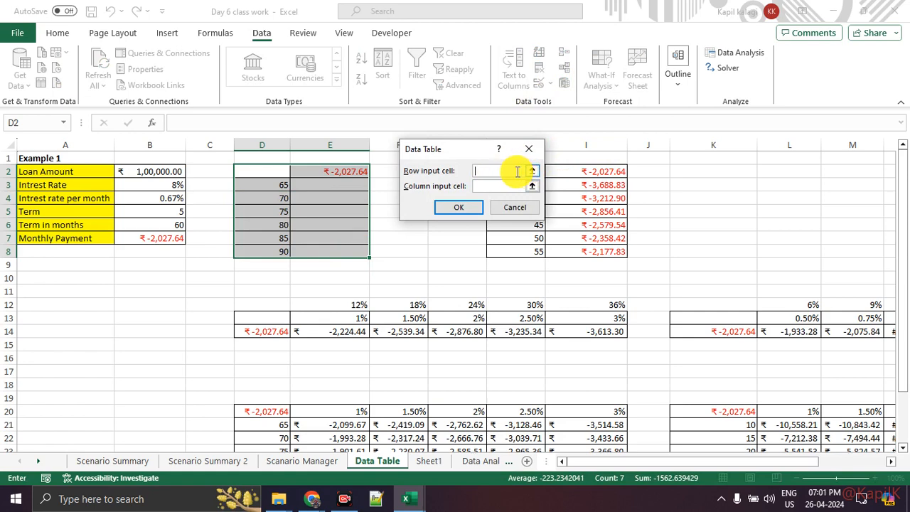
pyautogui.press('Escape')
# Step: Try to create a data table from cell E2 alone with E2:E8 as the column input, and retry with a shortened reference
pyautogui.click(349, 174)
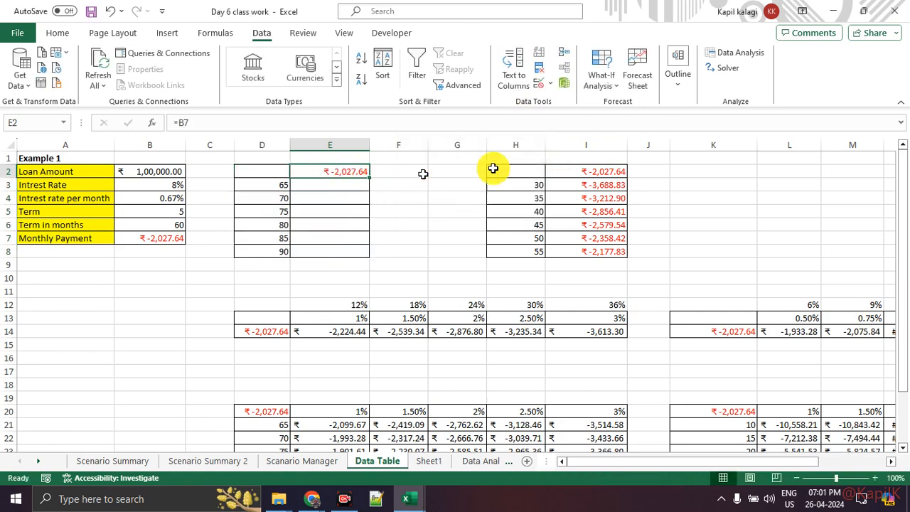
pyautogui.click(601, 78)
pyautogui.click(629, 142)
pyautogui.click(516, 186)
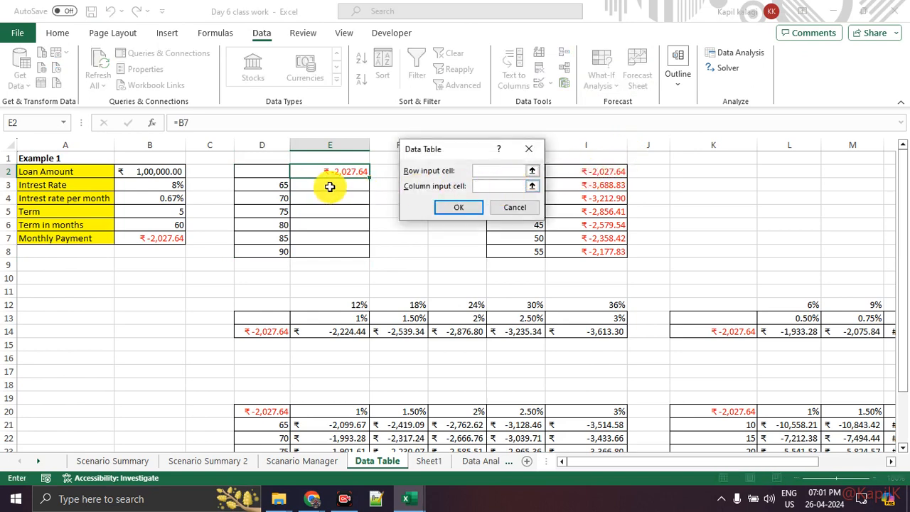
pyautogui.moveTo(338, 173); pyautogui.dragTo(340, 256)
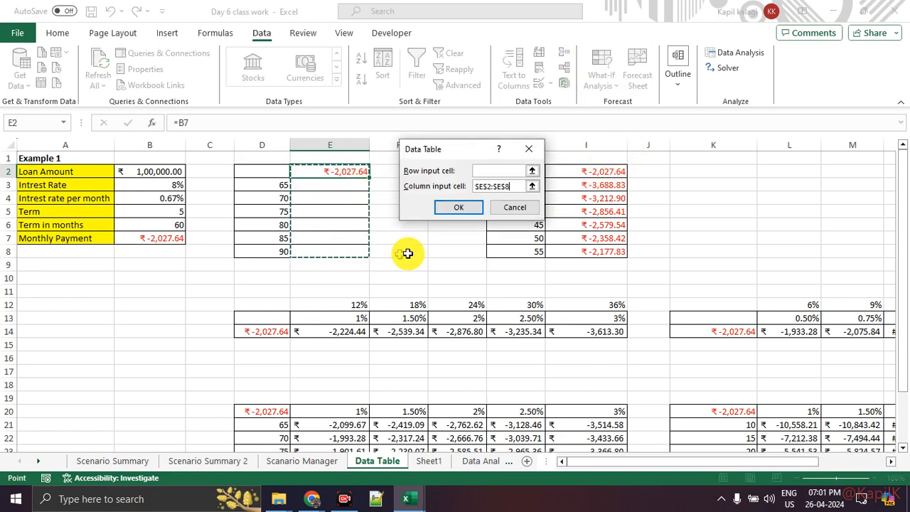
pyautogui.click(446, 209)
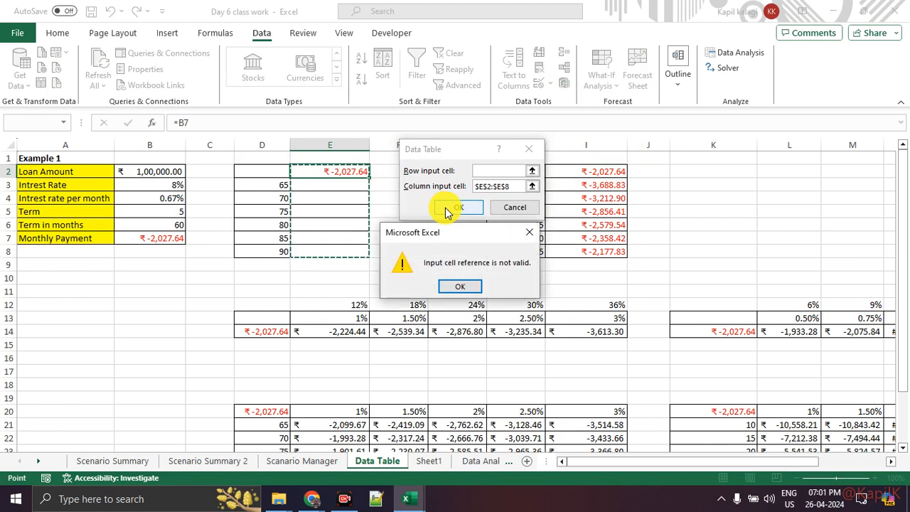
pyautogui.click(460, 286)
pyautogui.click(514, 188)
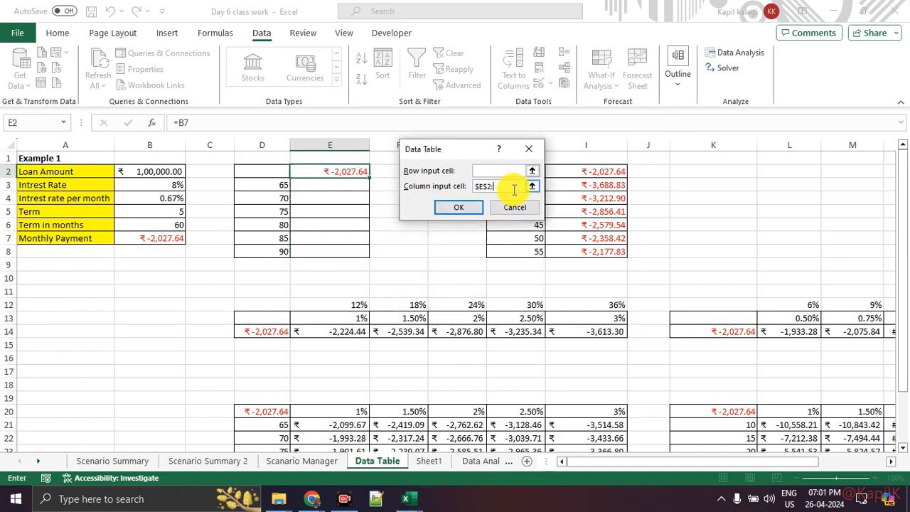
pyautogui.click(459, 207)
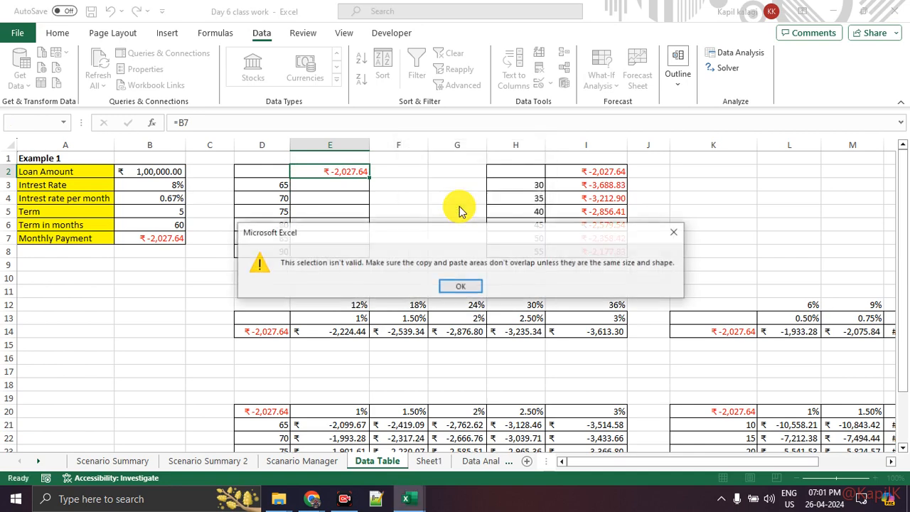
pyautogui.click(460, 286)
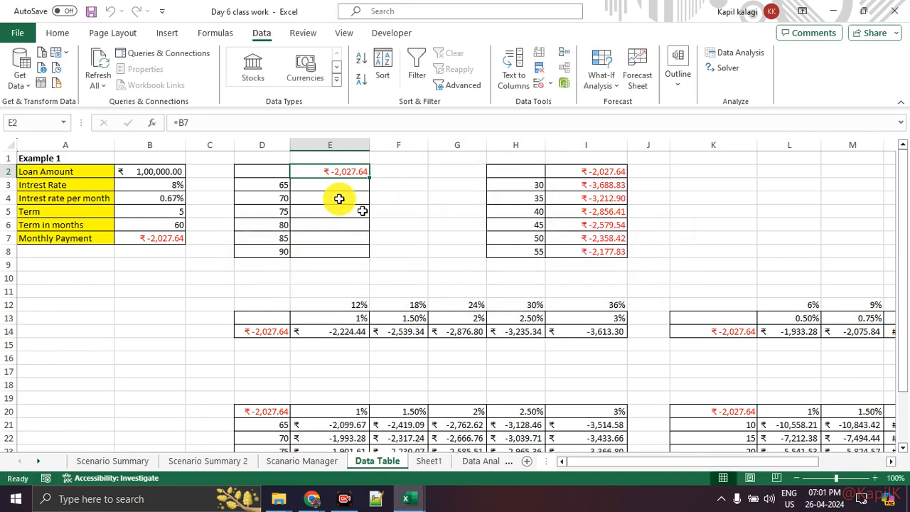
# Step: Try to create a data table from cell D2 with D2:E8 as the column input cell
pyautogui.click(342, 197)
pyautogui.click(276, 171)
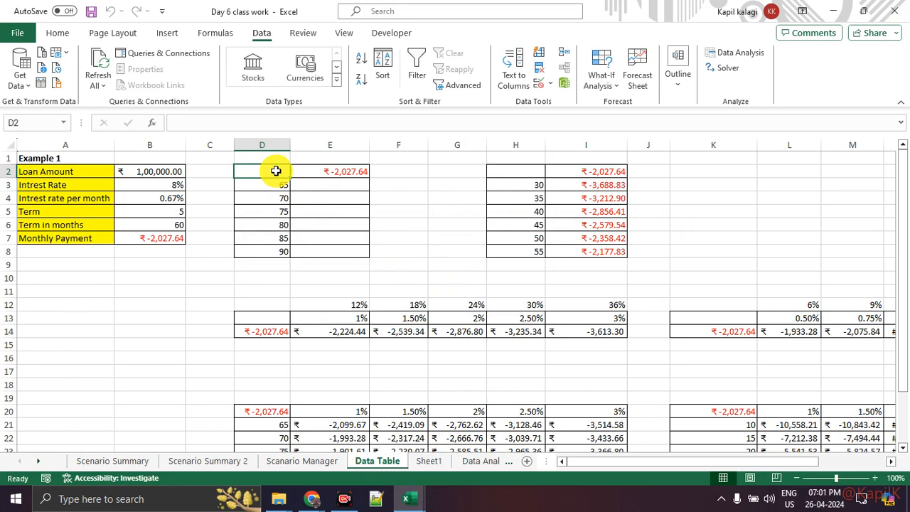
pyautogui.click(602, 89)
pyautogui.click(608, 140)
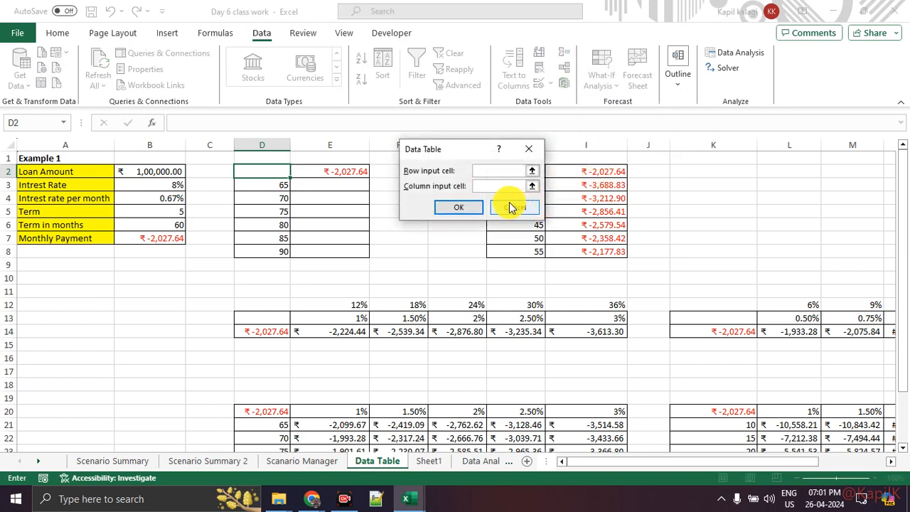
pyautogui.click(492, 186)
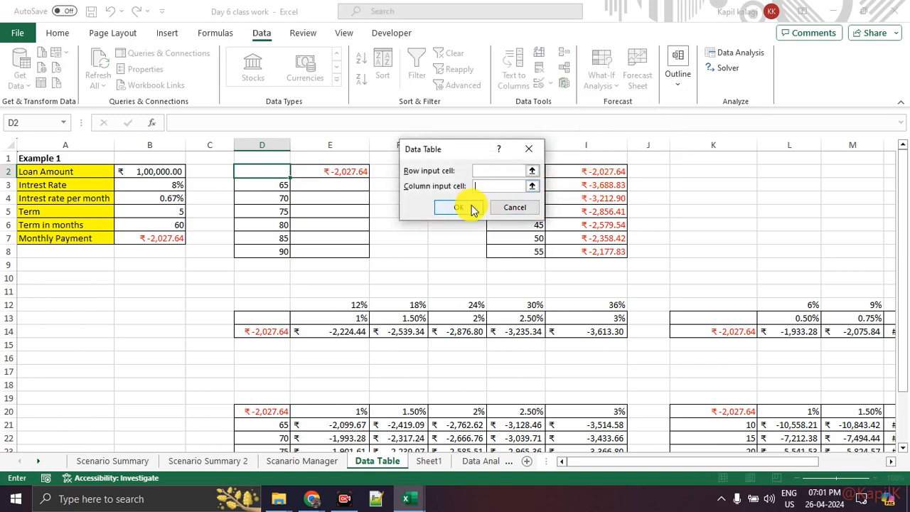
pyautogui.moveTo(266, 173); pyautogui.dragTo(336, 253)
pyautogui.click(446, 212)
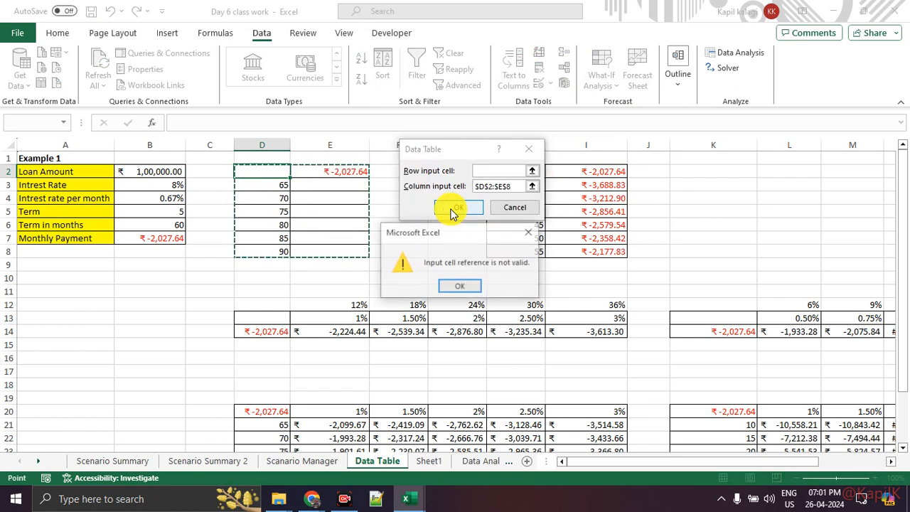
pyautogui.click(466, 287)
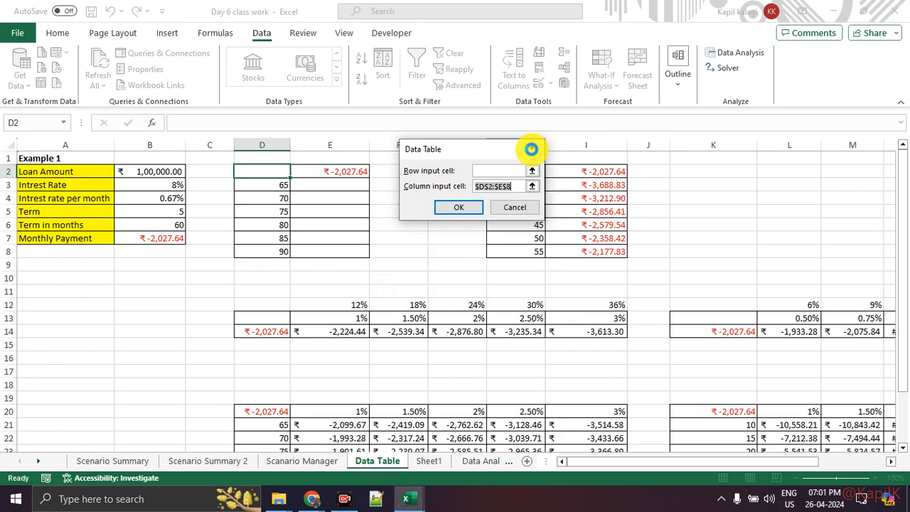
pyautogui.click(530, 149)
pyautogui.click(349, 185)
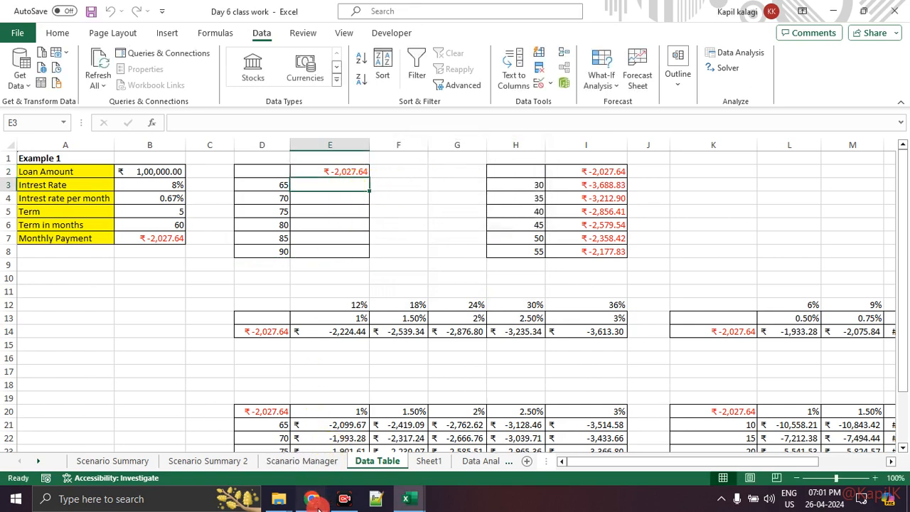
# Step: Switch to Chrome, search the web for "data table input" in a new tab, and open the DataTables form inputs example
pyautogui.moveTo(318, 507)
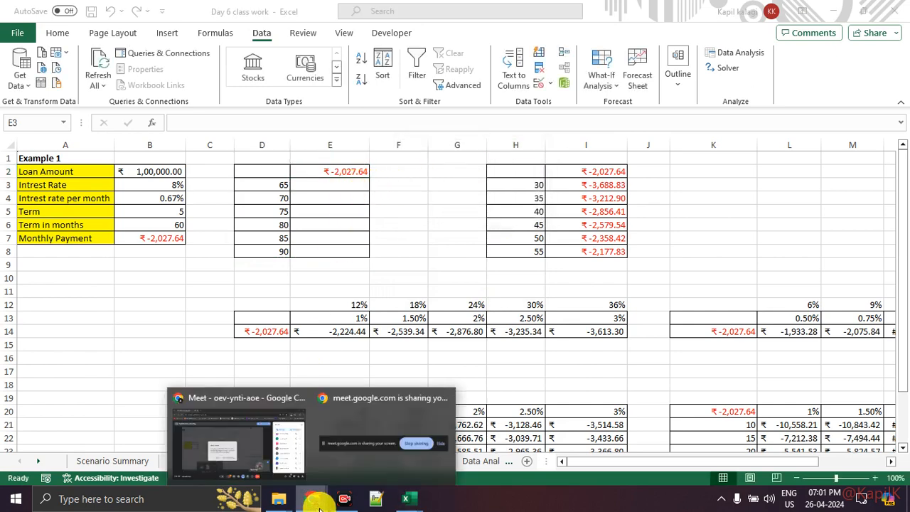
pyautogui.click(246, 449)
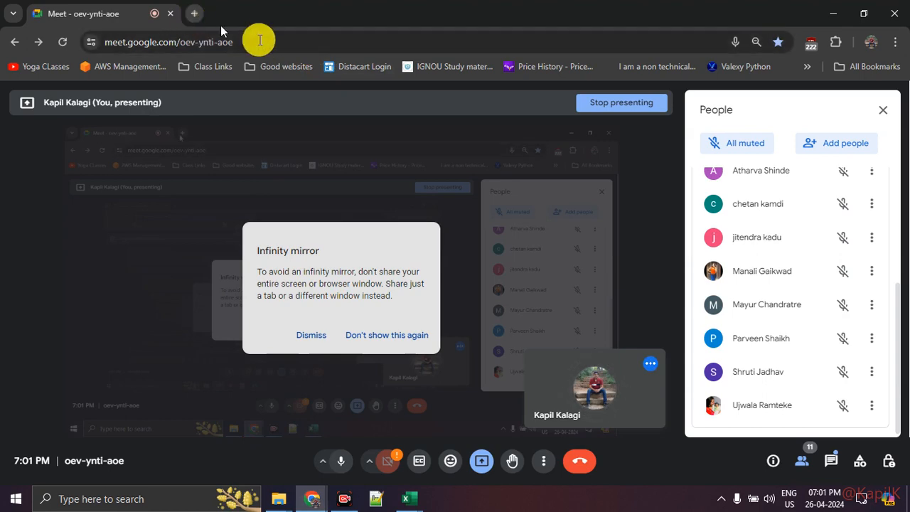
pyautogui.hotkey('ctrl', 't')
pyautogui.write('data tabl')
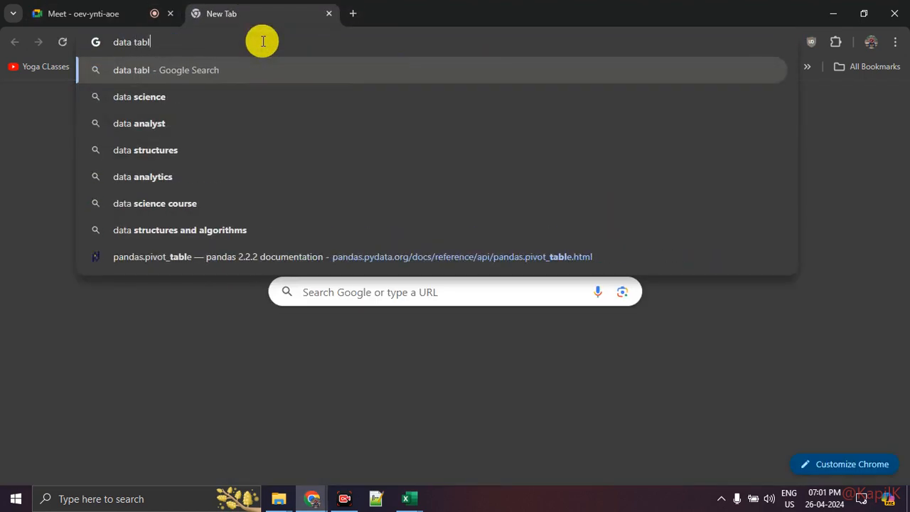
pyautogui.write('eau')
pyautogui.press('BackSpace')
pyautogui.press('BackSpace')
pyautogui.press('BackSpace')
pyautogui.press('BackSpace')
pyautogui.press('BackSpace')
pyautogui.press('BackSpace')
pyautogui.press('BackSpace')
pyautogui.press('BackSpace')
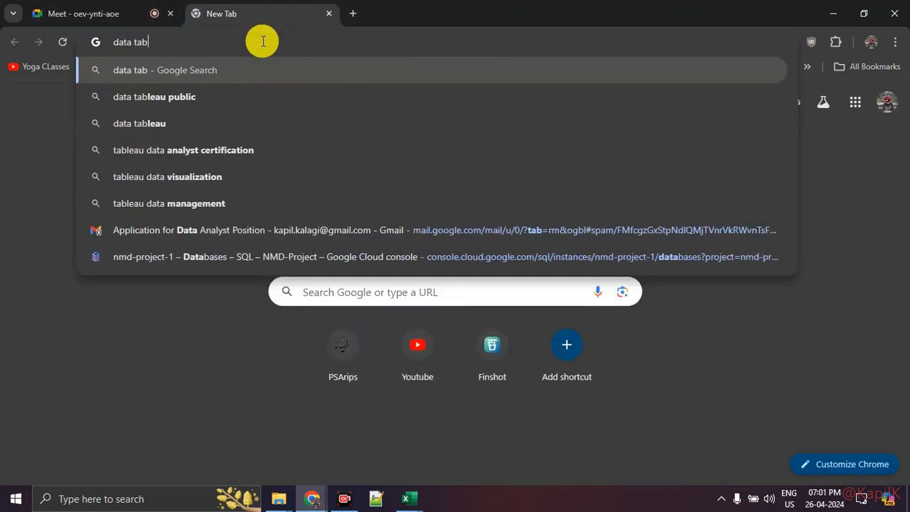
pyautogui.write('table input')
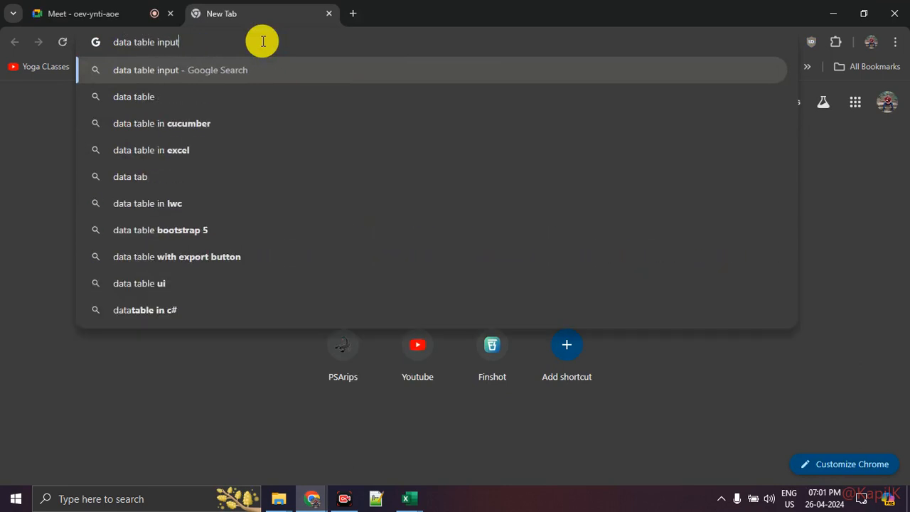
pyautogui.press('Return')
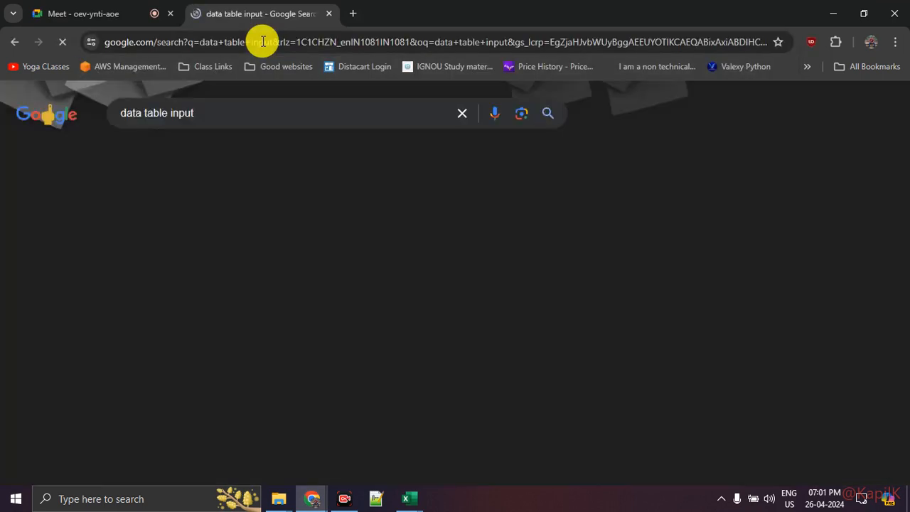
pyautogui.click(149, 288)
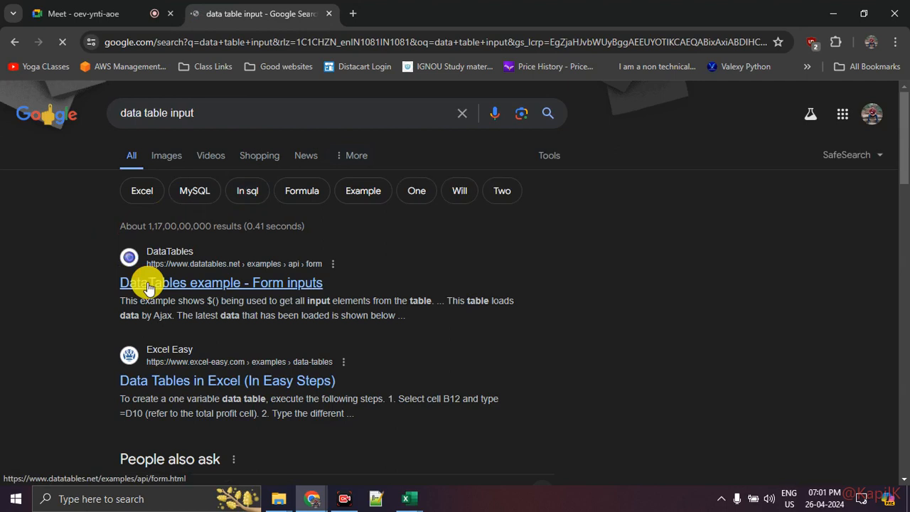
# Step: Look through the DataTables form inputs example page for an explanation of data table input
pyautogui.click(386, 12)
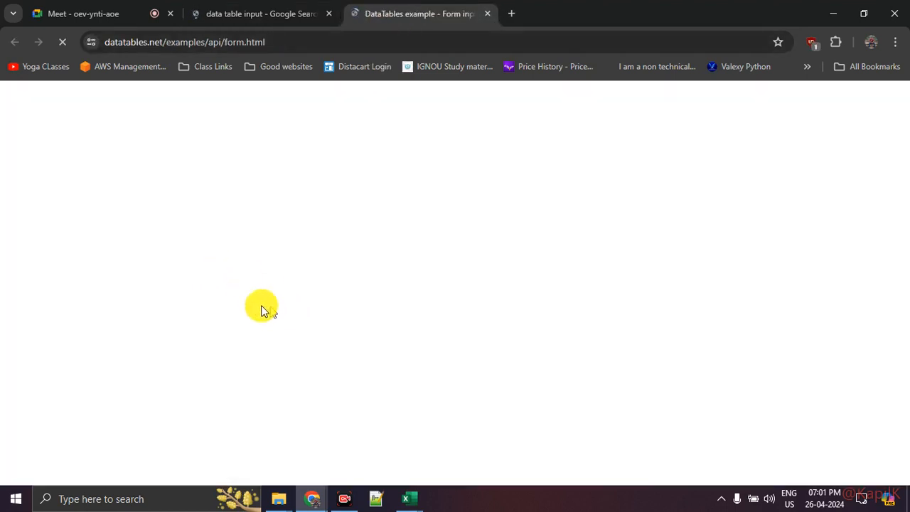
pyautogui.scroll(-3, 392, 300)
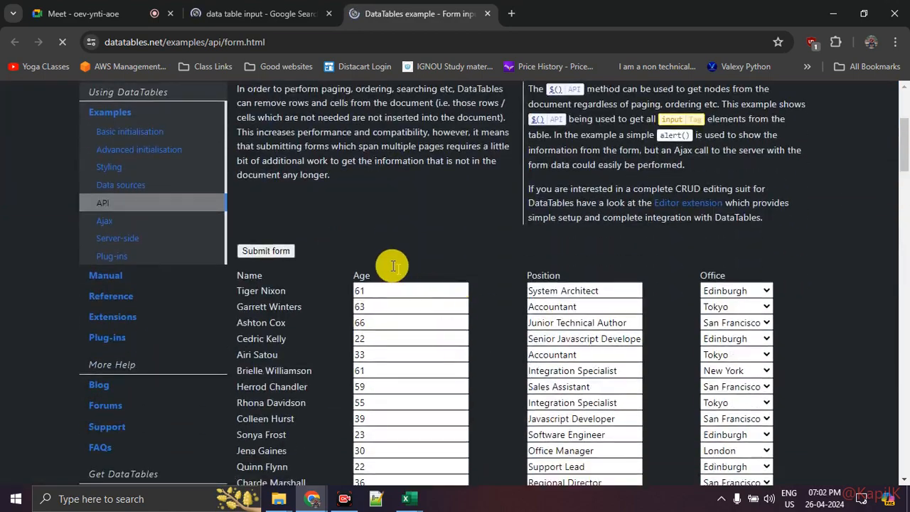
pyautogui.scroll(-1, 377, 248)
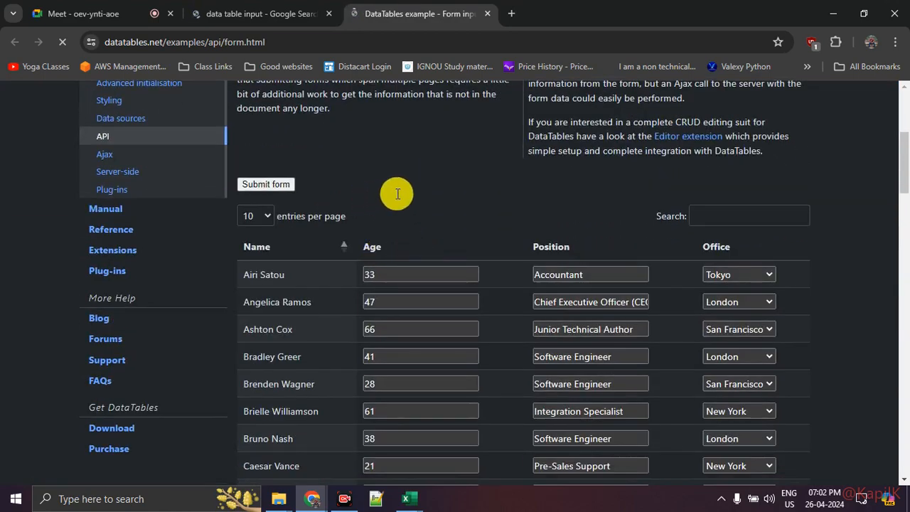
pyautogui.scroll(-3, 396, 192)
pyautogui.scroll(-7, 474, 219)
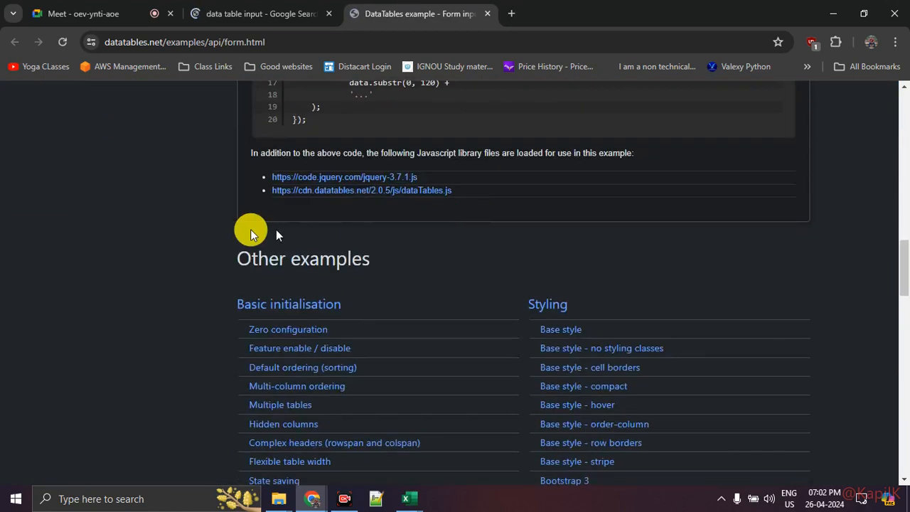
pyautogui.scroll(15, 218, 264)
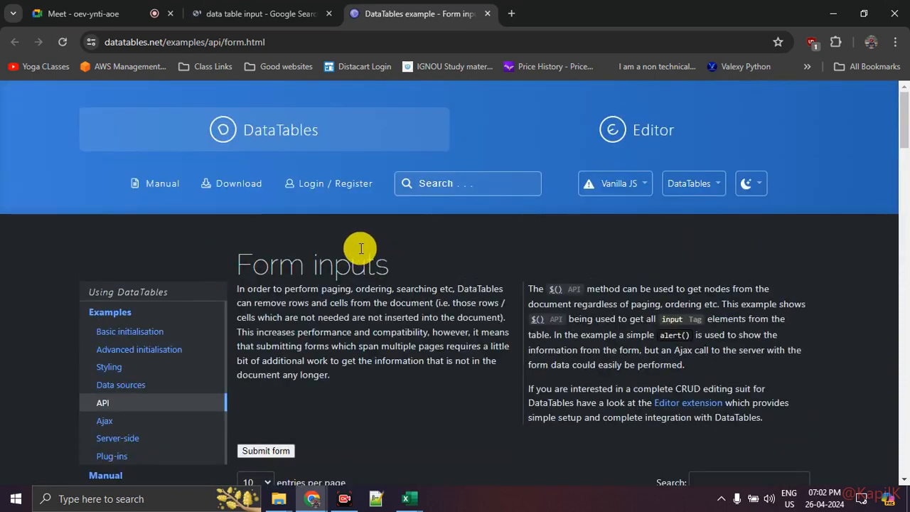
# Step: Refine the Google search to "data table input in excel" and read the featured steps for creating a data table
pyautogui.click(258, 21)
pyautogui.click(215, 118)
pyautogui.write('in excel')
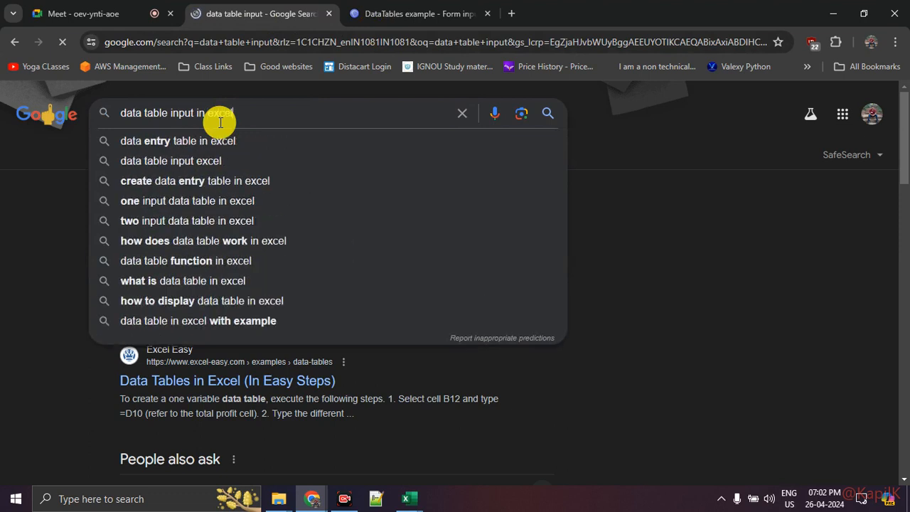
pyautogui.press('Return')
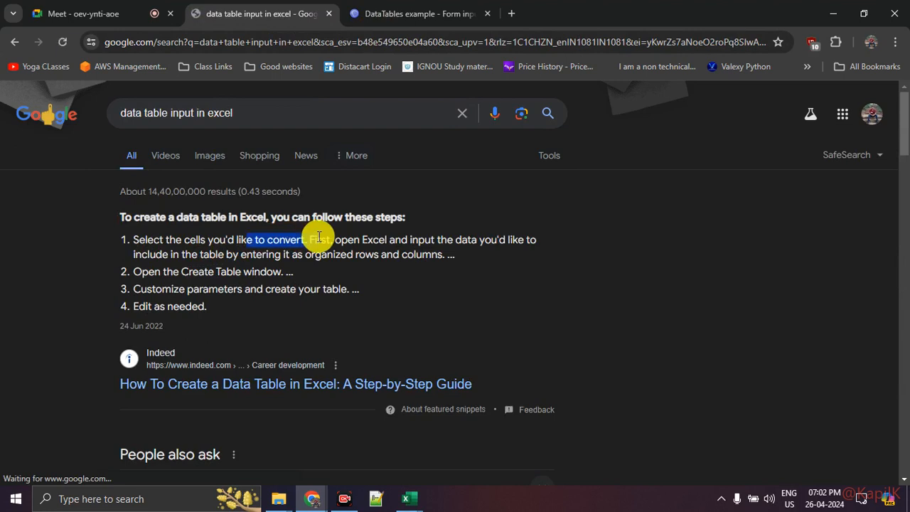
pyautogui.moveTo(132, 240); pyautogui.dragTo(497, 241)
pyautogui.scroll(-2, 377, 267)
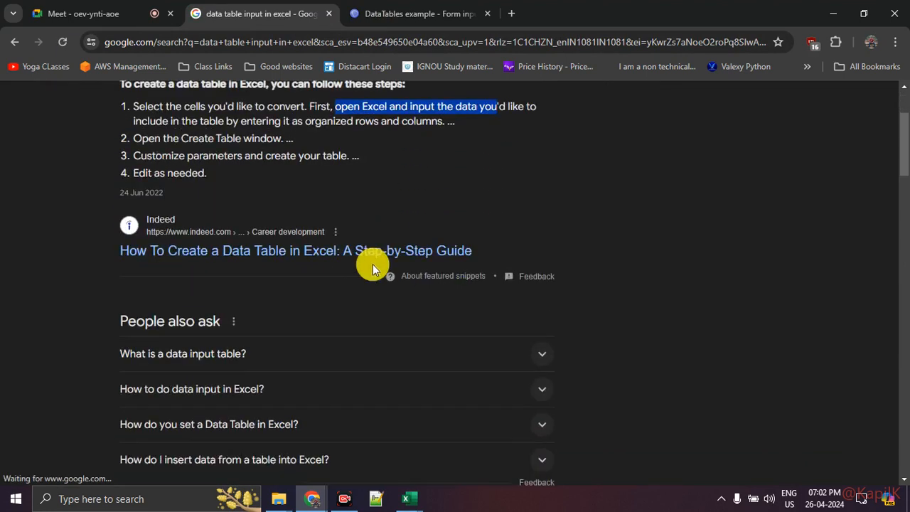
# Step: View the Indeed guide on how to create a data table in Excel
pyautogui.moveTo(535, 9)
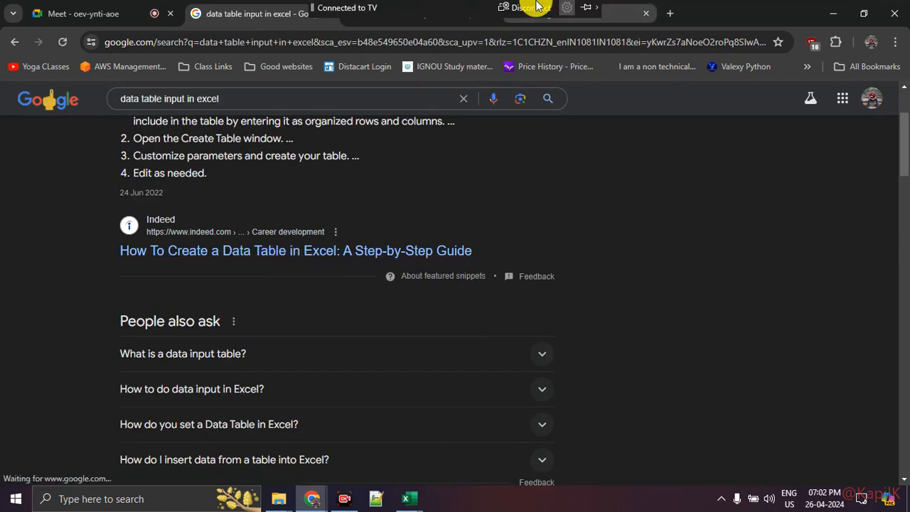
pyautogui.click(540, 10)
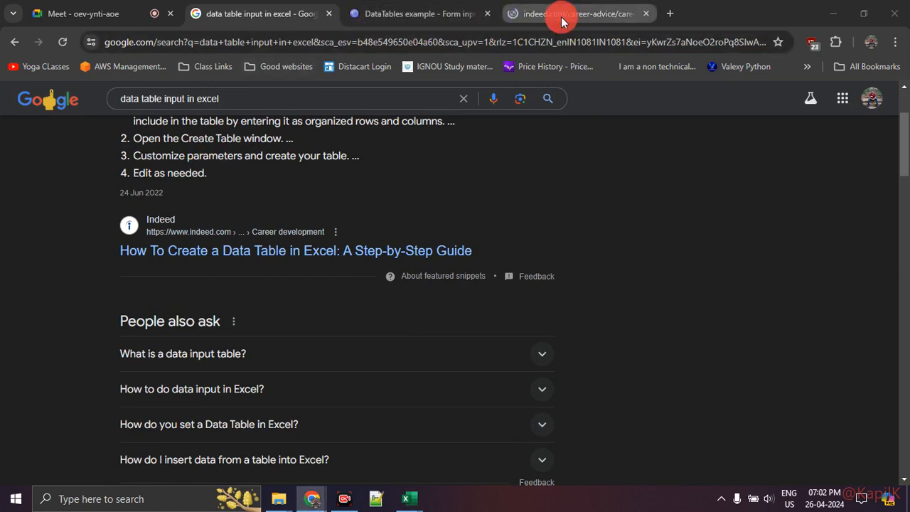
pyautogui.click(551, 16)
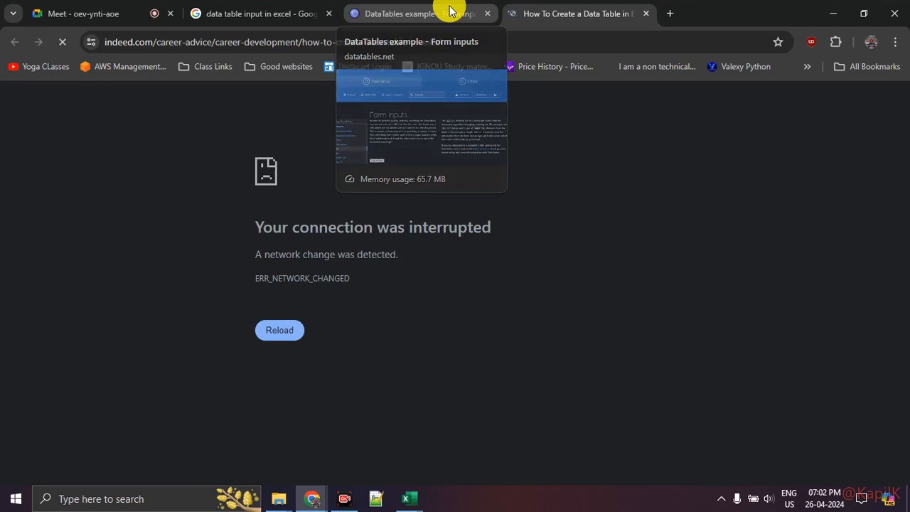
# Step: Try to connect to the wireless display named TV and return to the Indeed guide
pyautogui.press('super+k')
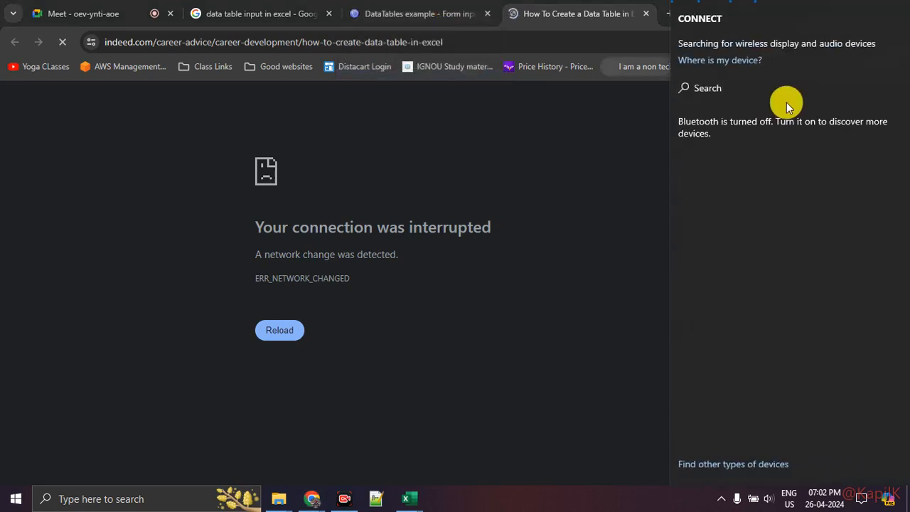
pyautogui.click(781, 116)
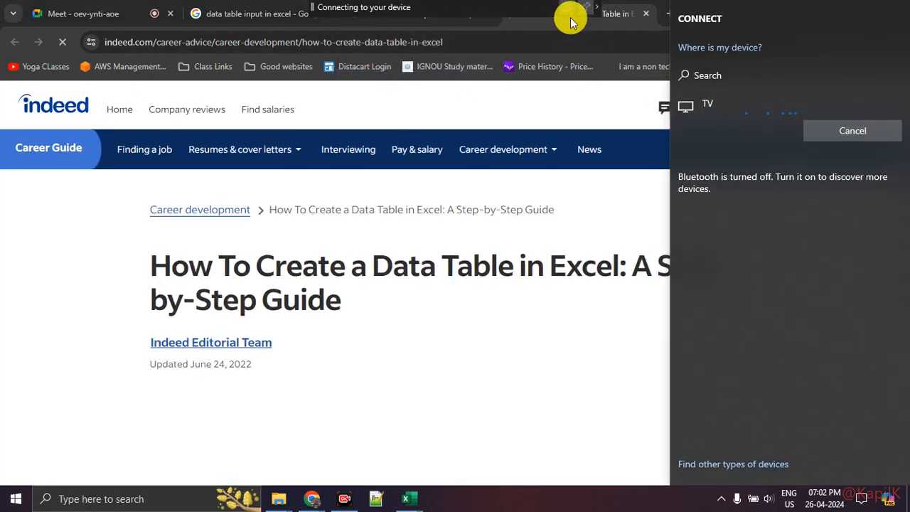
pyautogui.click(628, 18)
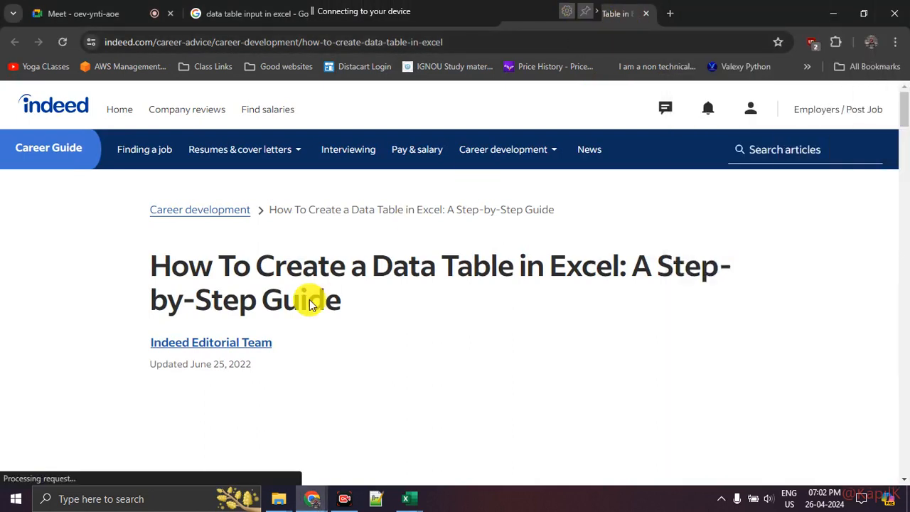
pyautogui.scroll(-1, 256, 335)
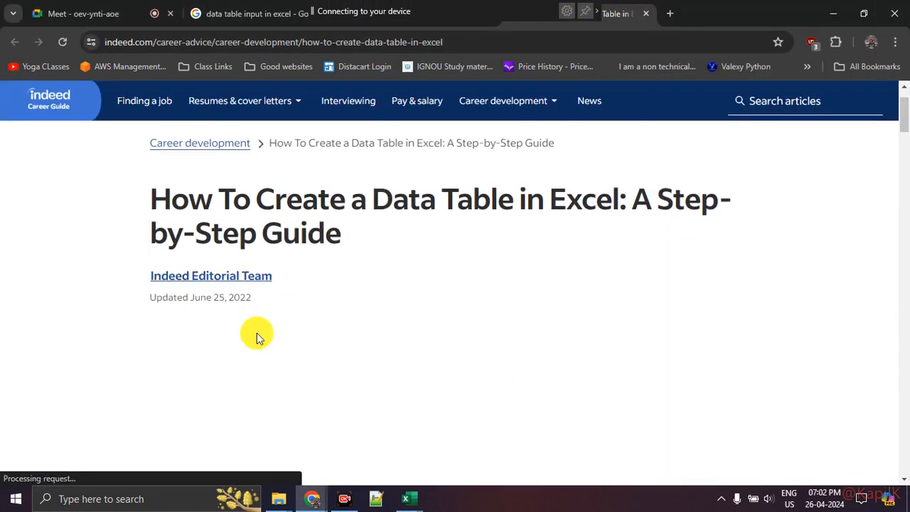
pyautogui.scroll(-1, 122, 250)
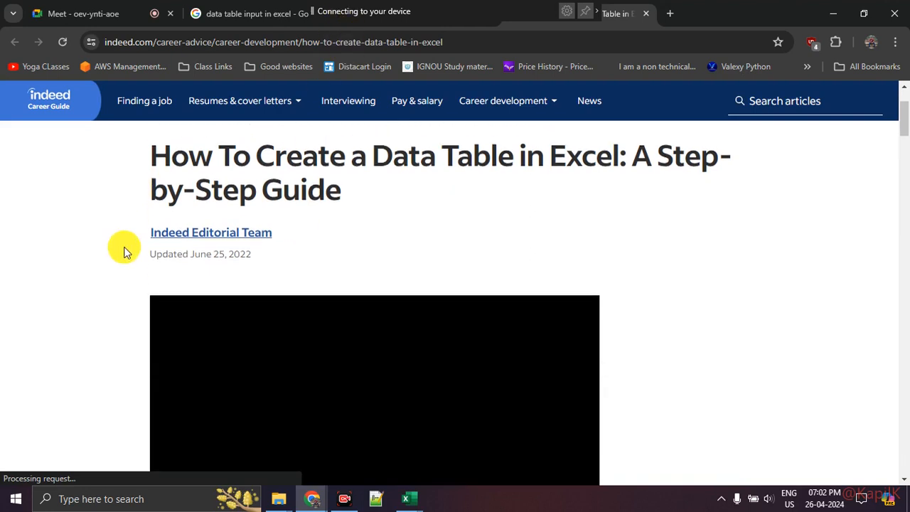
# Step: Retry the wireless display connection to TV while continuing down the Indeed guide
pyautogui.hotkey('ctrl', 'k')
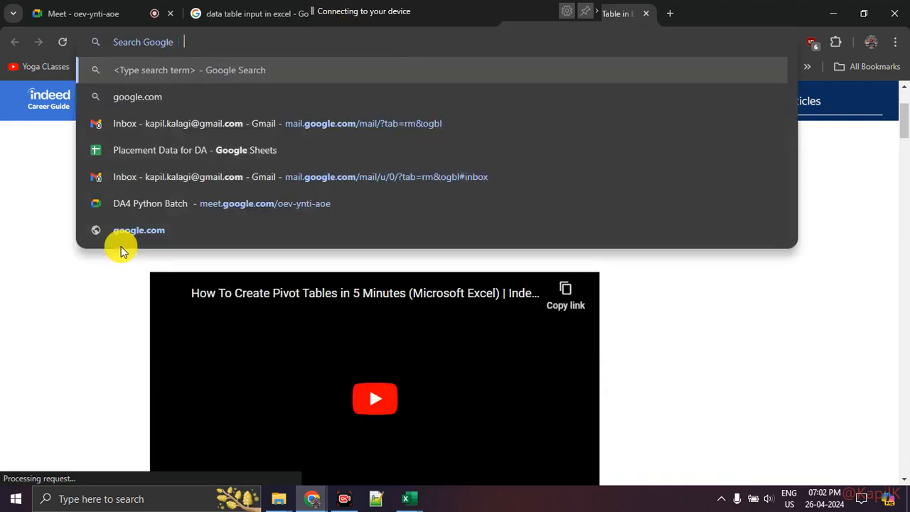
pyautogui.press('Escape')
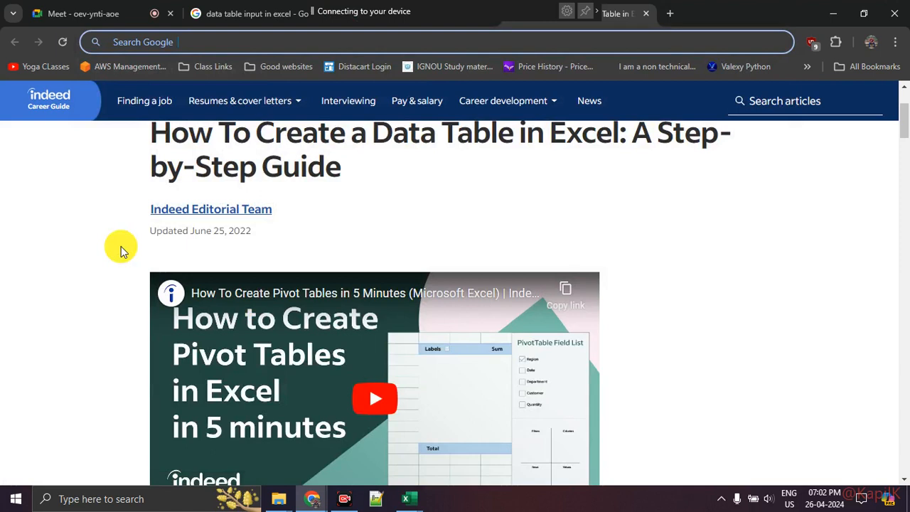
pyautogui.press('super+k')
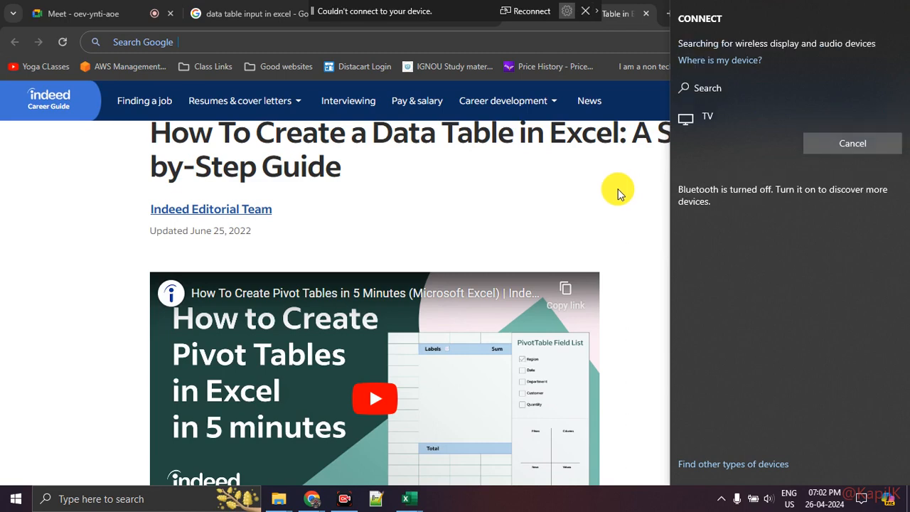
pyautogui.click(868, 114)
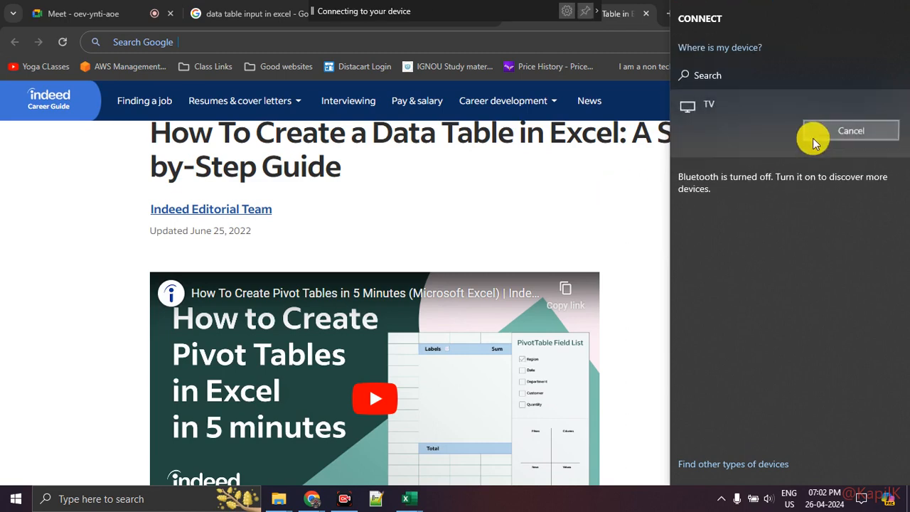
pyautogui.click(556, 186)
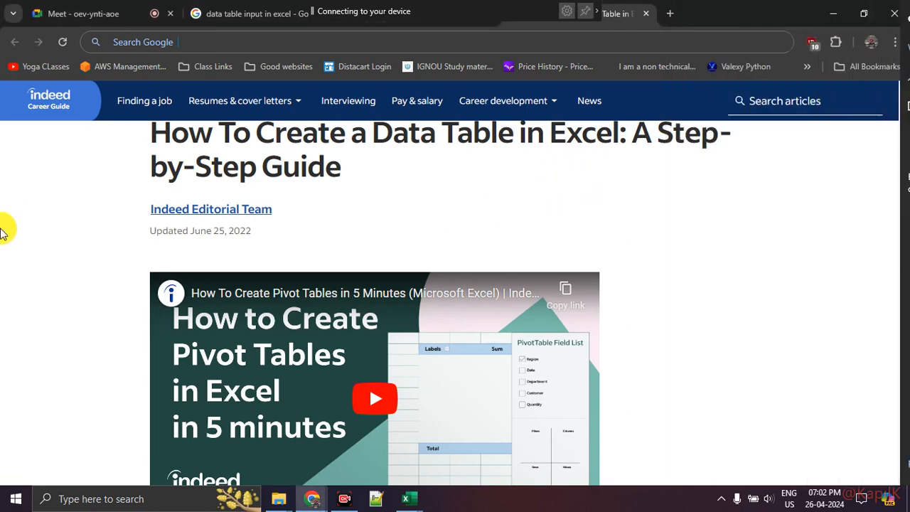
pyautogui.scroll(-3, 21, 238)
pyautogui.scroll(-3, 31, 243)
pyautogui.scroll(-4, 33, 241)
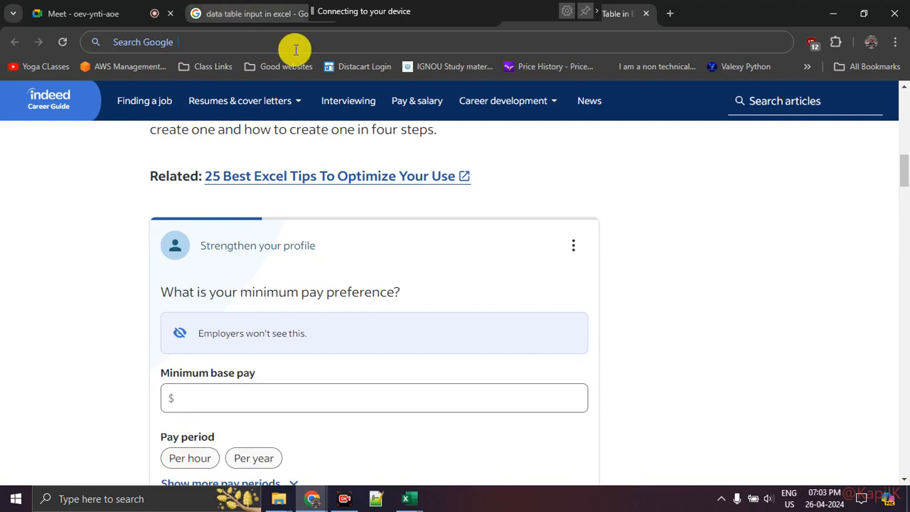
# Step: Dismiss the device notification and try to reconnect the wireless display once more
pyautogui.click(562, 14)
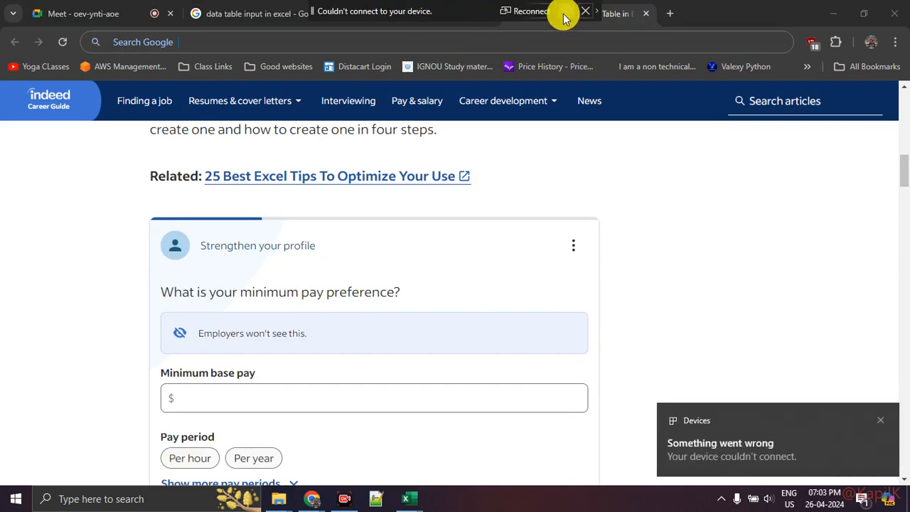
pyautogui.click(565, 14)
pyautogui.click(621, 171)
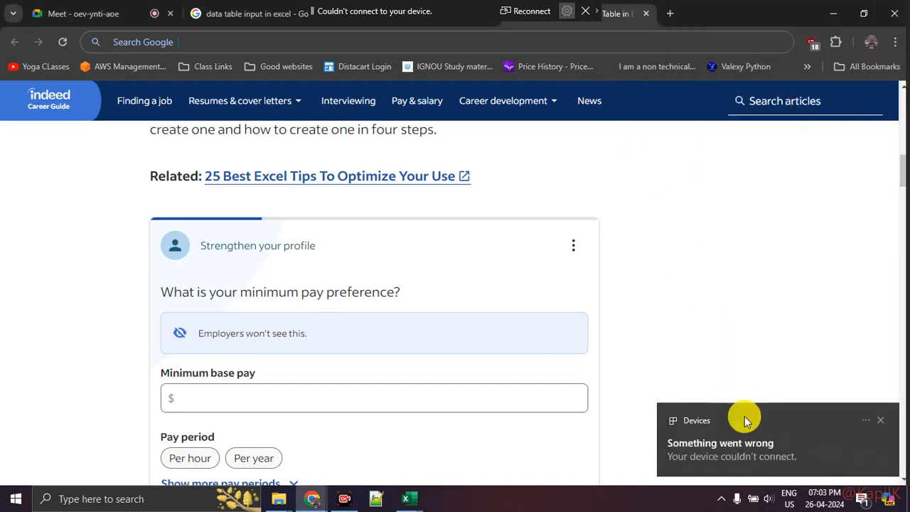
pyautogui.click(880, 424)
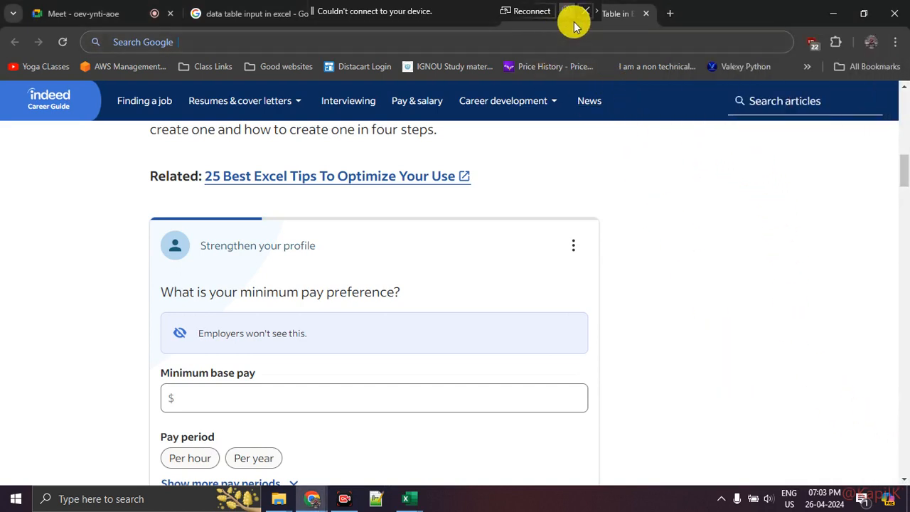
pyautogui.click(622, 17)
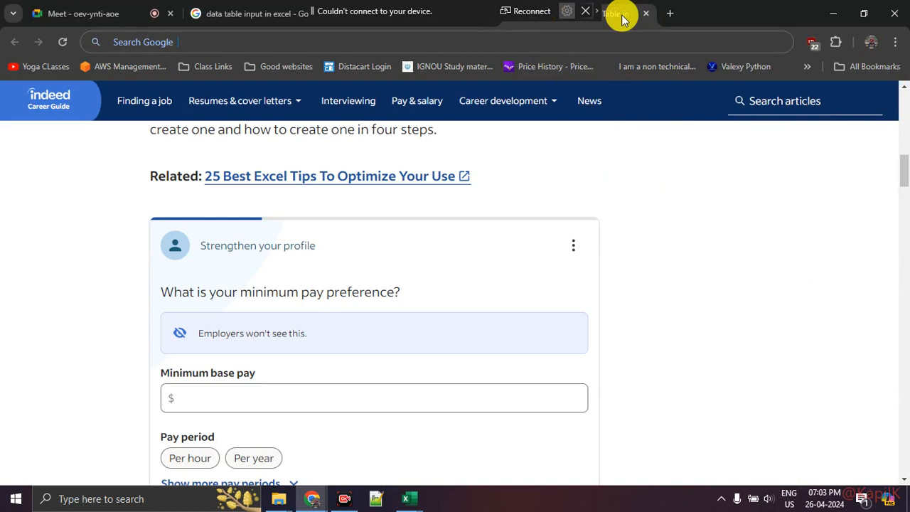
pyautogui.click(527, 12)
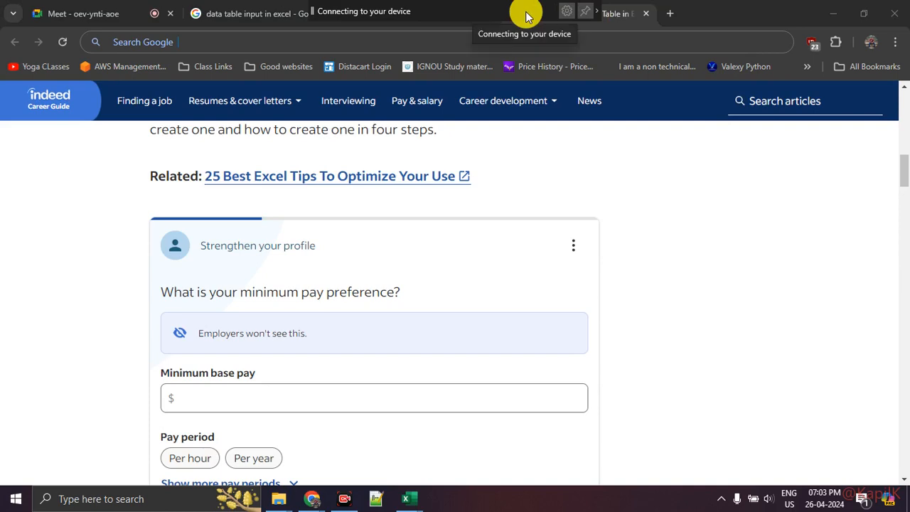
# Step: Examine the Indeed guide's steps on selecting cells, opening the Create Table window and customizing table parameters
pyautogui.scroll(4, 111, 270)
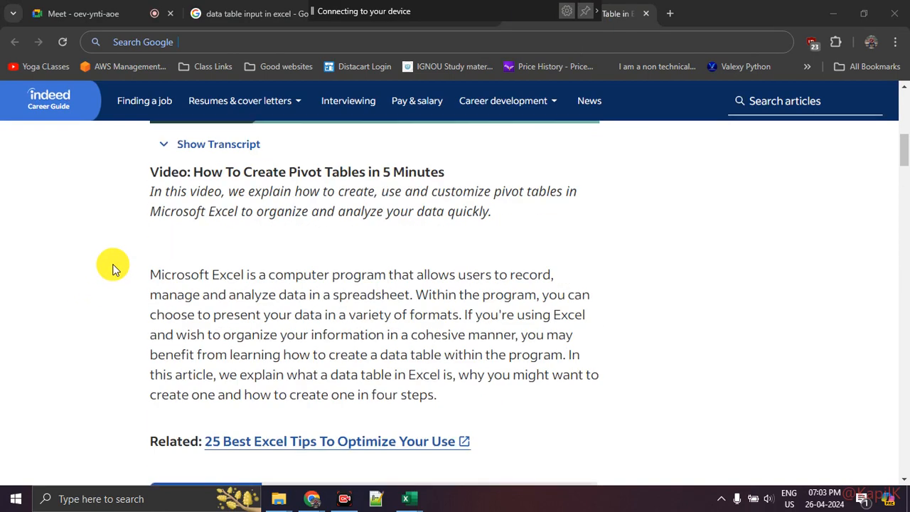
pyautogui.scroll(5, 112, 268)
pyautogui.scroll(-12, 112, 268)
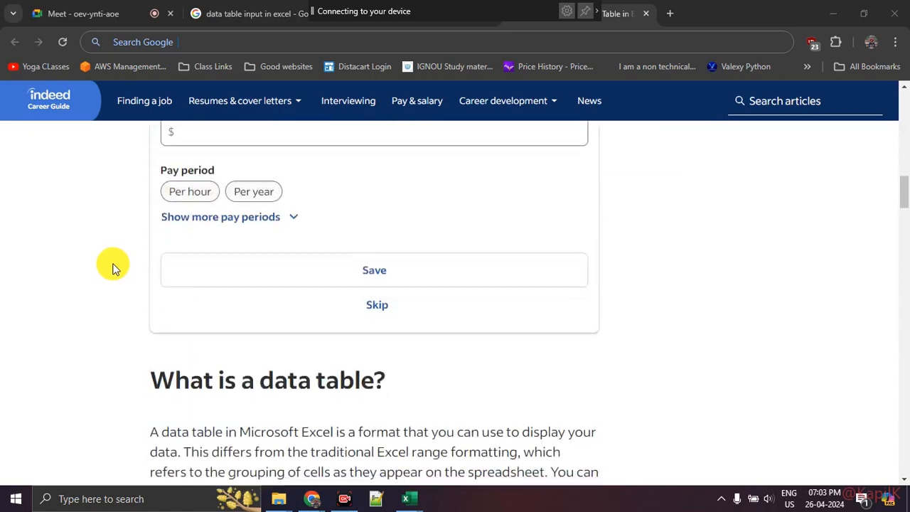
pyautogui.scroll(-15, 112, 269)
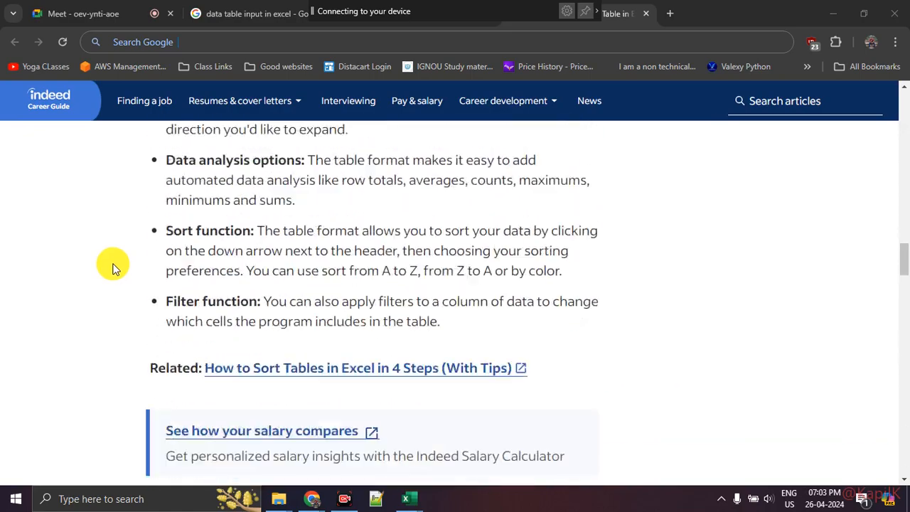
pyautogui.scroll(-8, 112, 268)
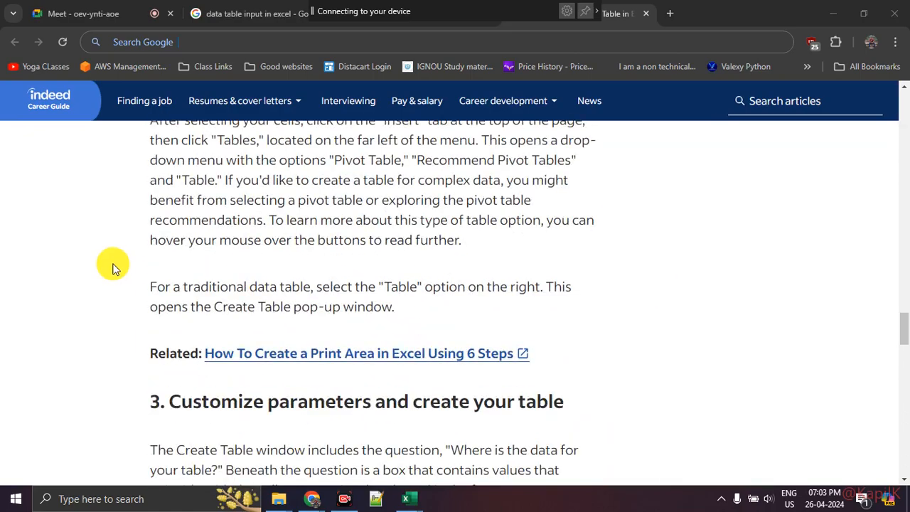
pyautogui.scroll(-15, 112, 268)
pyautogui.scroll(-4, 114, 263)
pyautogui.scroll(16, 114, 263)
pyautogui.scroll(8, 117, 265)
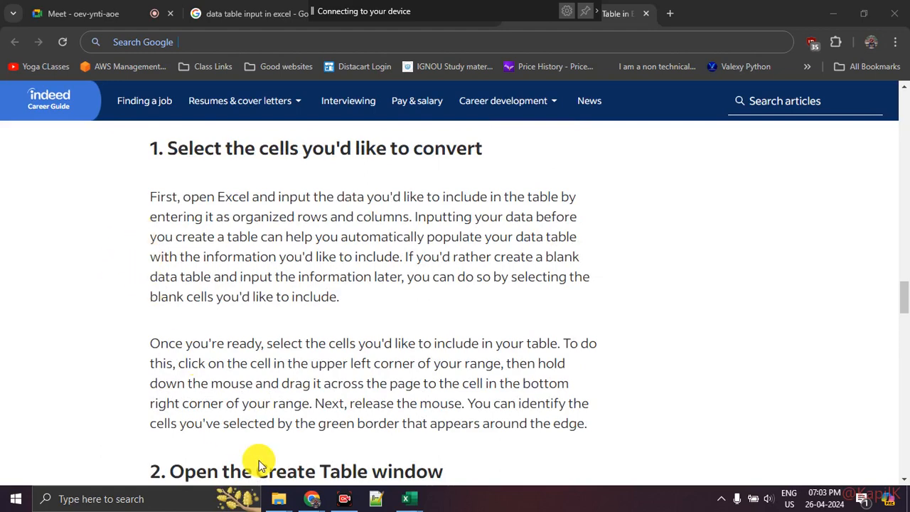
# Step: Switch to the Day 6 class work workbook in Excel and inspect cells D2 and E2 of the first loan-term table
pyautogui.moveTo(416, 503)
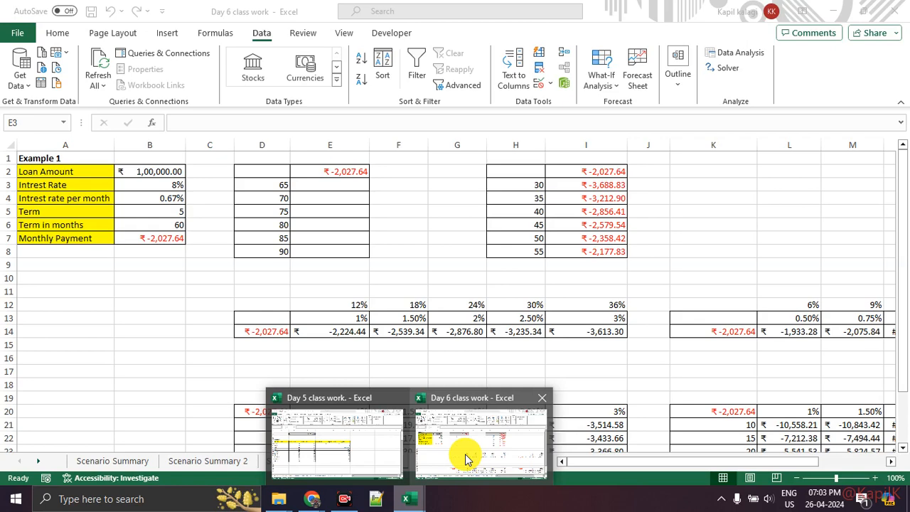
pyautogui.click(465, 458)
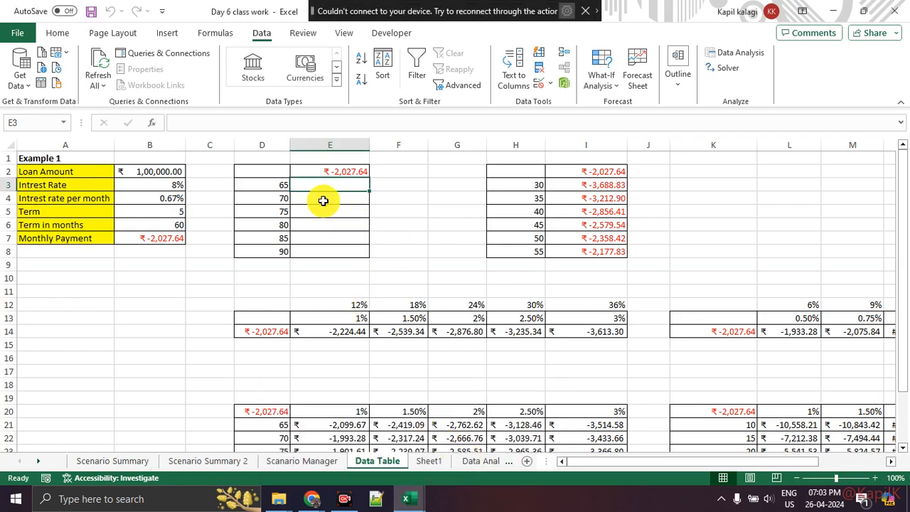
pyautogui.click(274, 173)
pyautogui.click(335, 190)
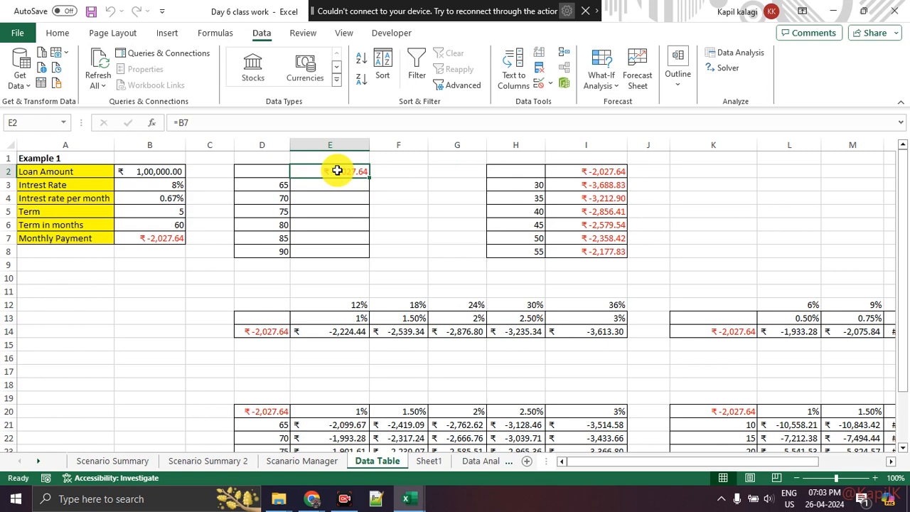
# Step: Inspect the formulas in cells I2, I3 and I4 of the completed loan-term table
pyautogui.click(585, 194)
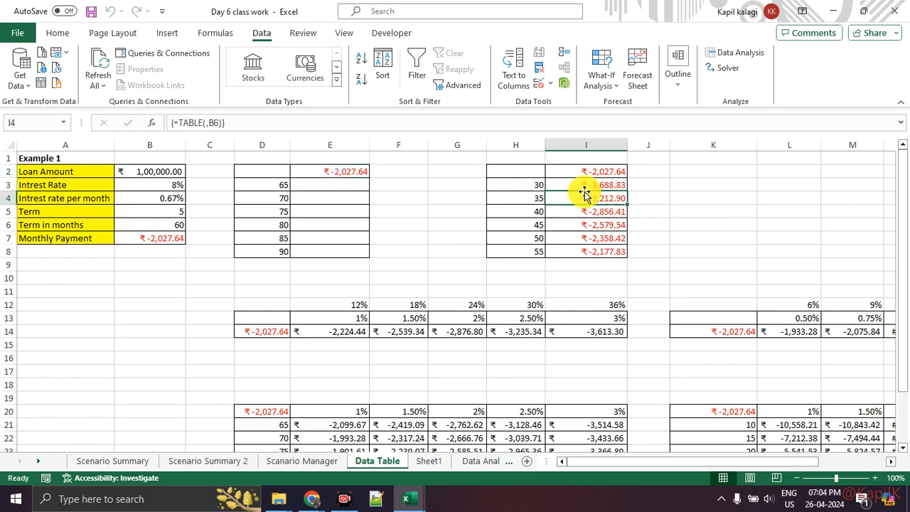
pyautogui.click(586, 184)
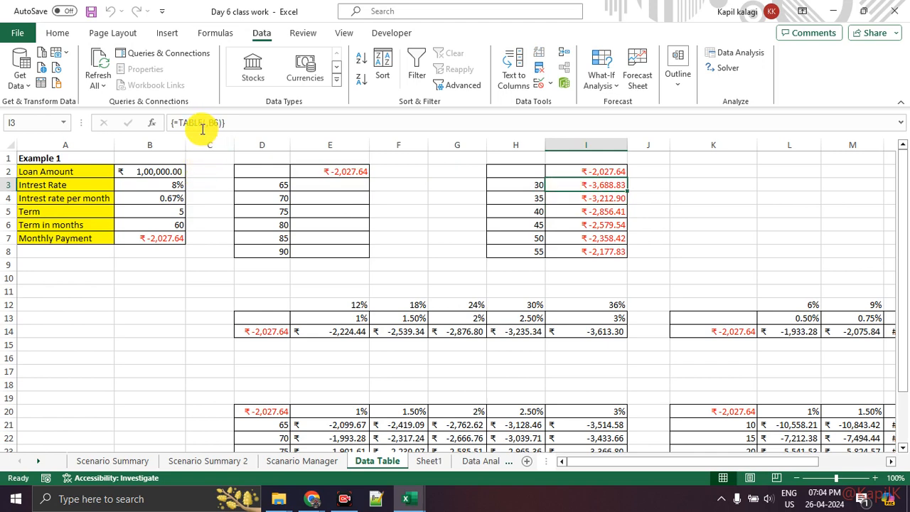
pyautogui.click(579, 173)
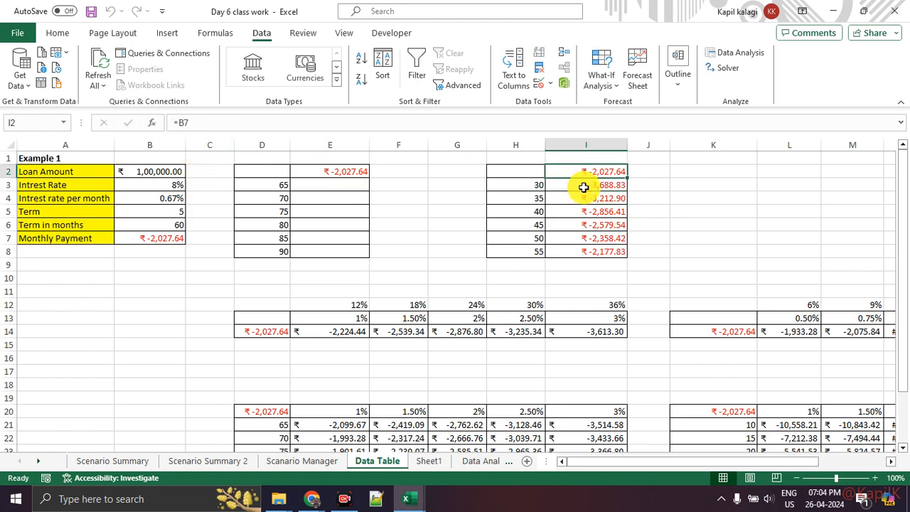
pyautogui.click(585, 187)
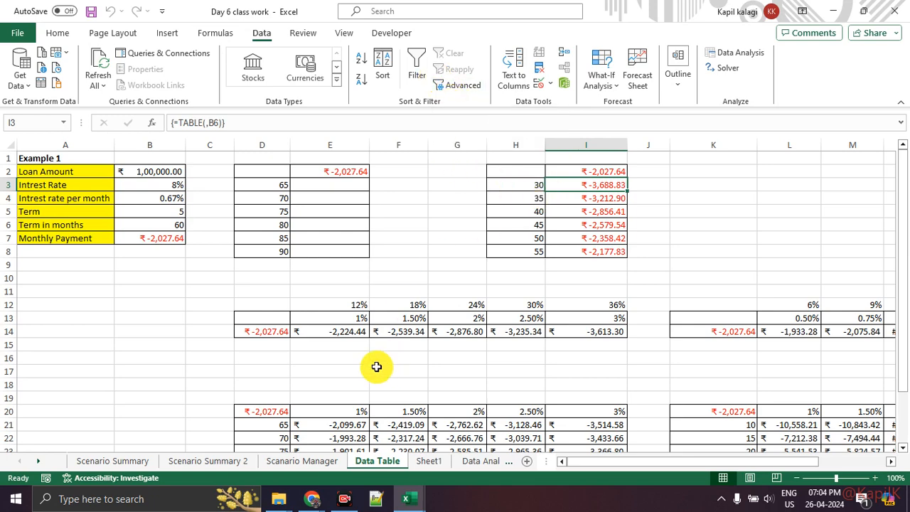
# Step: Select the interest-rate table D13:I14 and check its Data Table input settings without applying anything
pyautogui.click(340, 331)
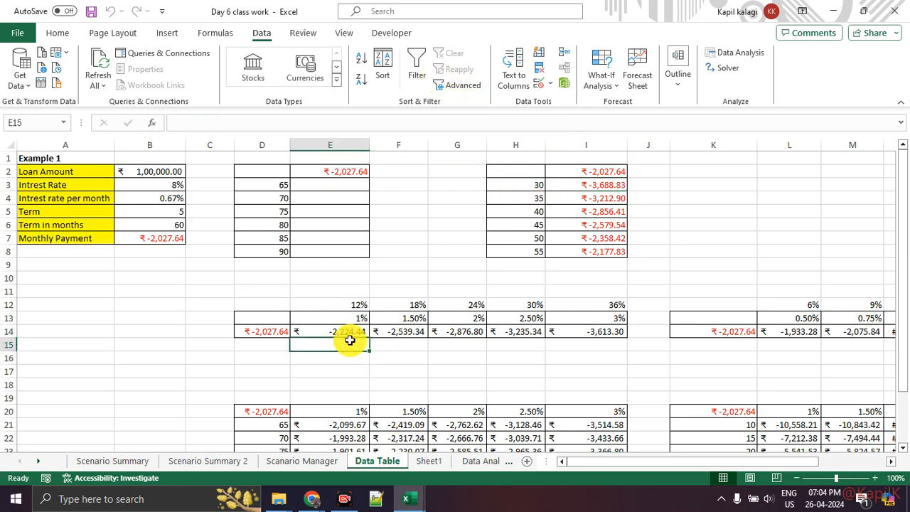
pyautogui.click(271, 318)
pyautogui.click(271, 335)
pyautogui.click(280, 322)
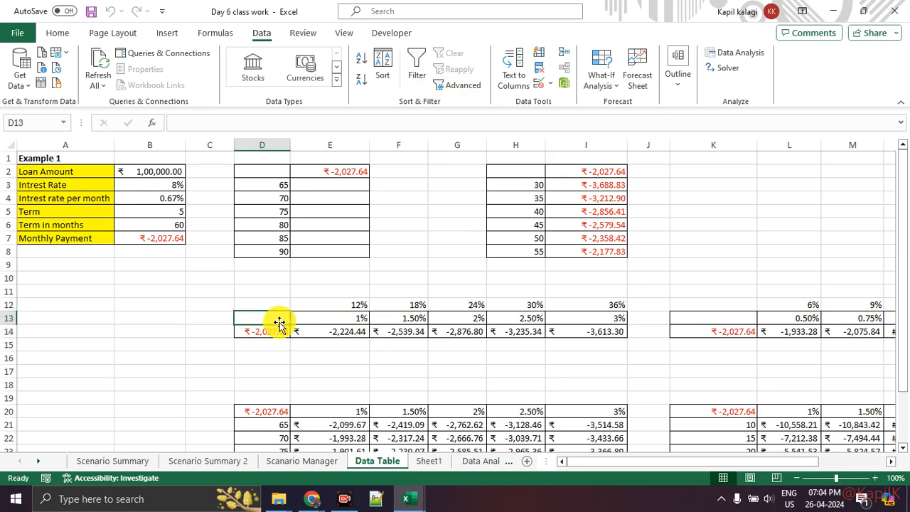
pyautogui.moveTo(274, 321)
pyautogui.mouseDown()
pyautogui.moveTo(532, 339)
pyautogui.moveTo(590, 329)
pyautogui.mouseUp()
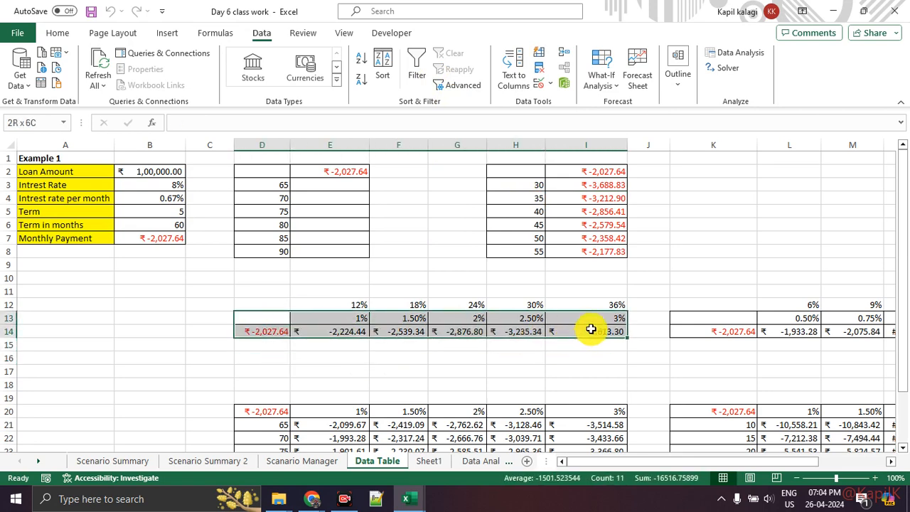
pyautogui.click(601, 80)
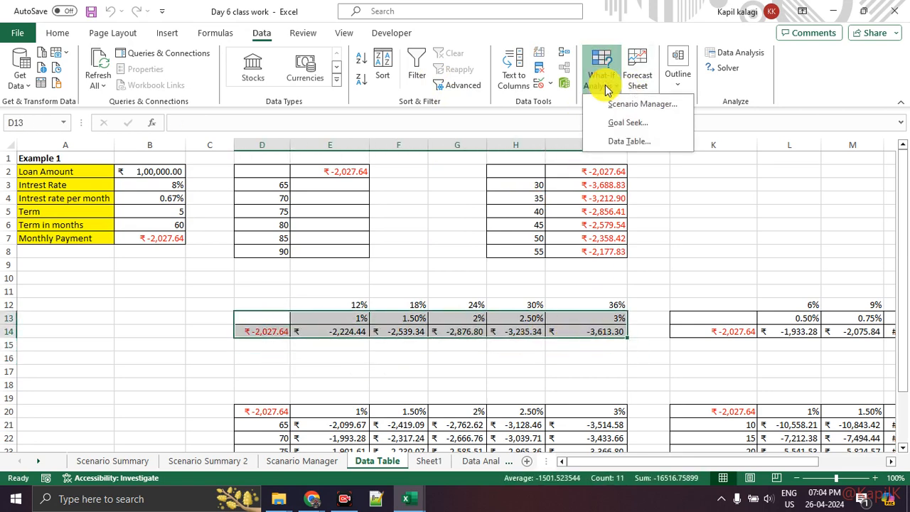
pyautogui.click(623, 139)
pyautogui.moveTo(529, 157); pyautogui.dragTo(530, 156)
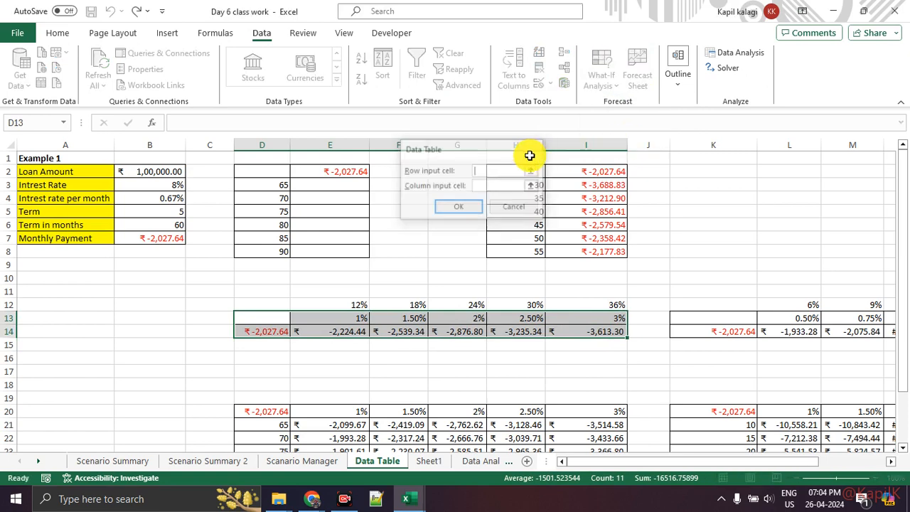
pyautogui.click(532, 295)
# Step: Inspect the table formula in E14, its Data Table input settings, and the payment references in D14 and E2
pyautogui.click(344, 332)
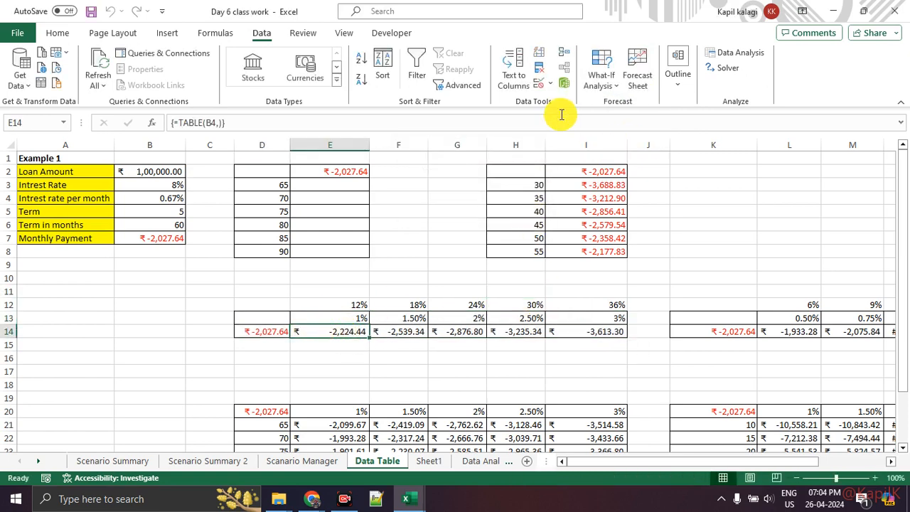
pyautogui.click(602, 80)
pyautogui.click(610, 139)
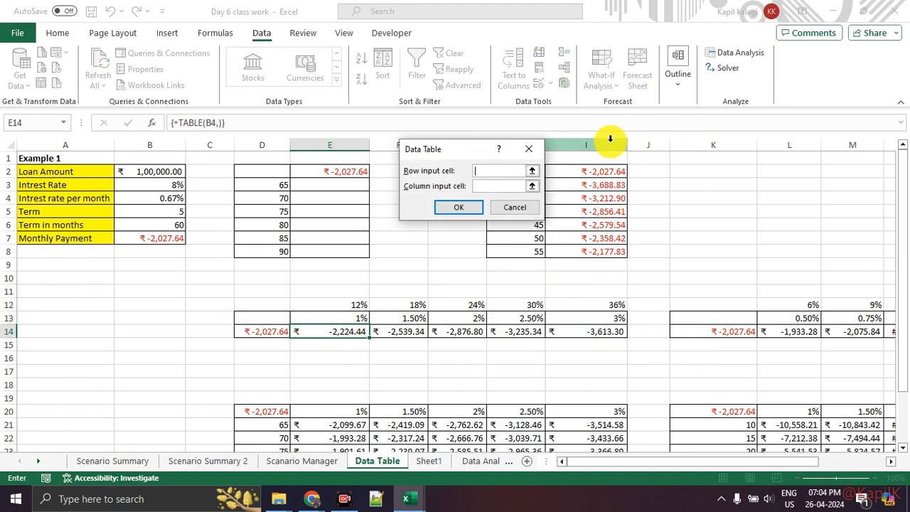
pyautogui.click(529, 148)
pyautogui.click(275, 332)
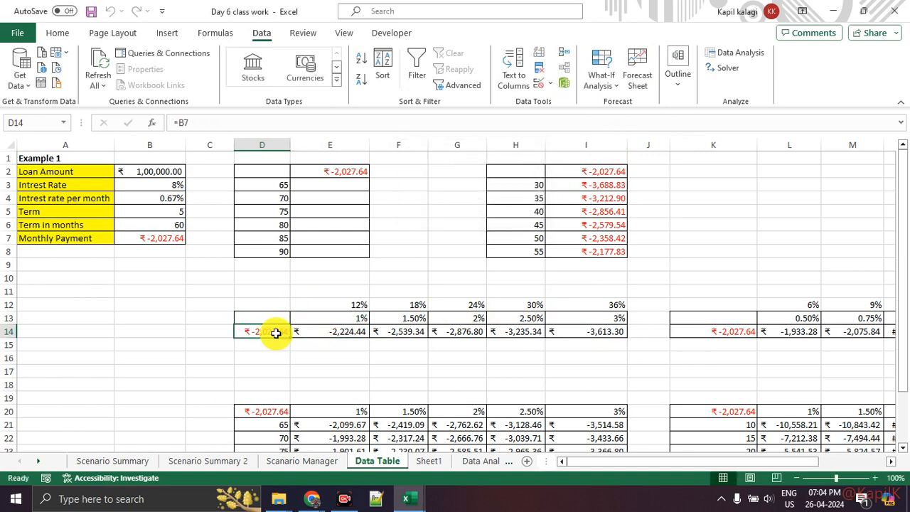
pyautogui.click(327, 174)
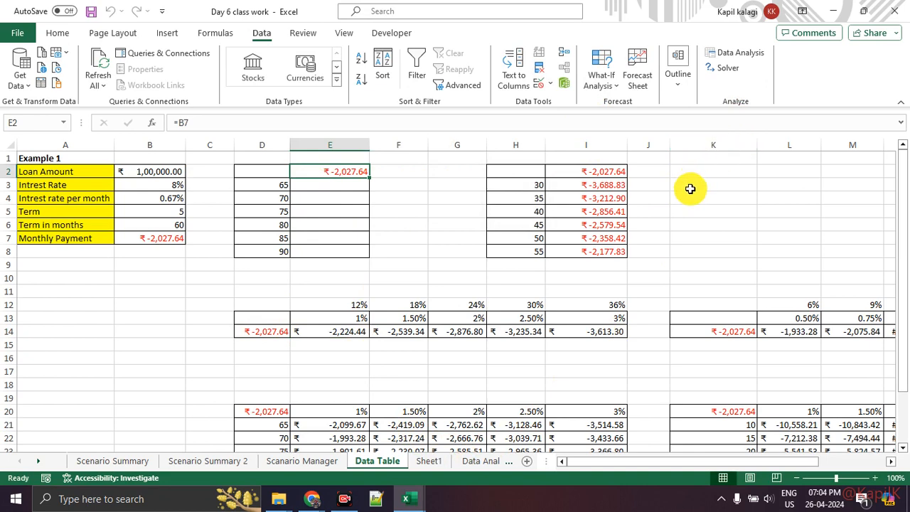
# Step: Reconnect the wireless display to TV and return to the worksheet
pyautogui.press('super+k')
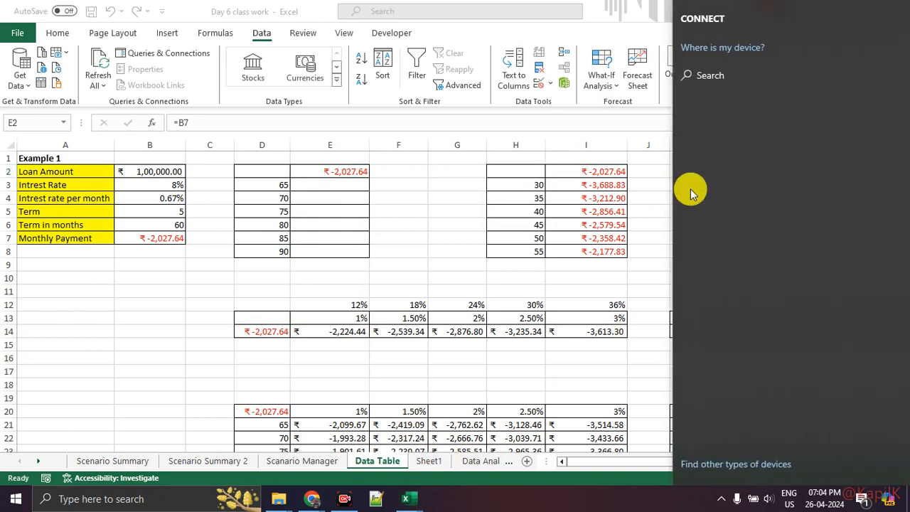
pyautogui.click(785, 124)
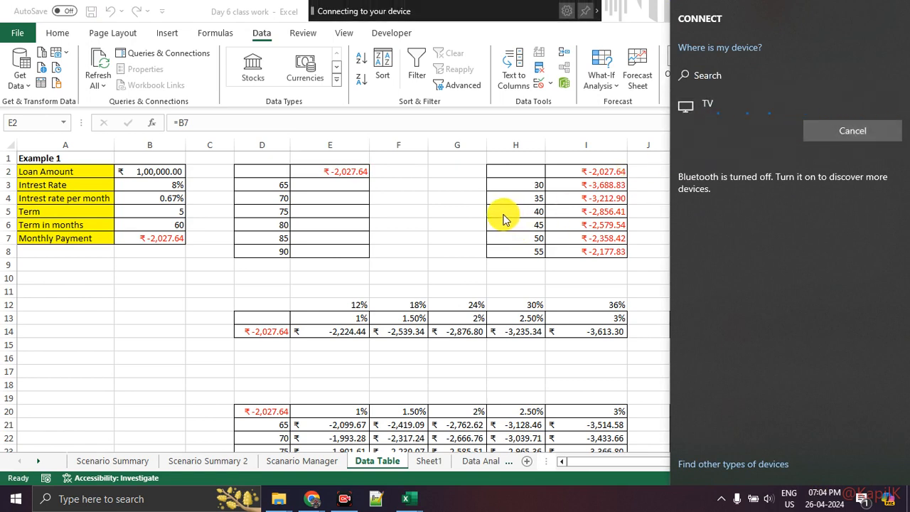
pyautogui.click(453, 236)
pyautogui.click(452, 236)
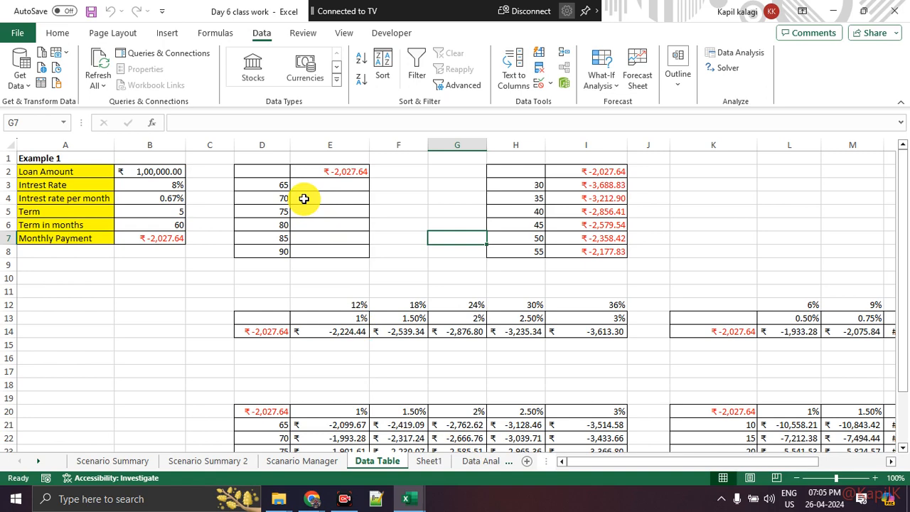
pyautogui.click(601, 84)
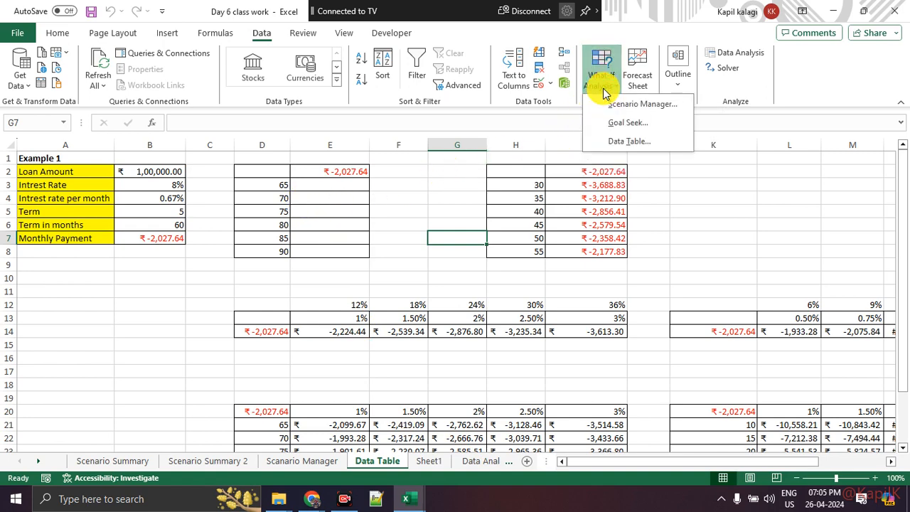
pyautogui.click(615, 140)
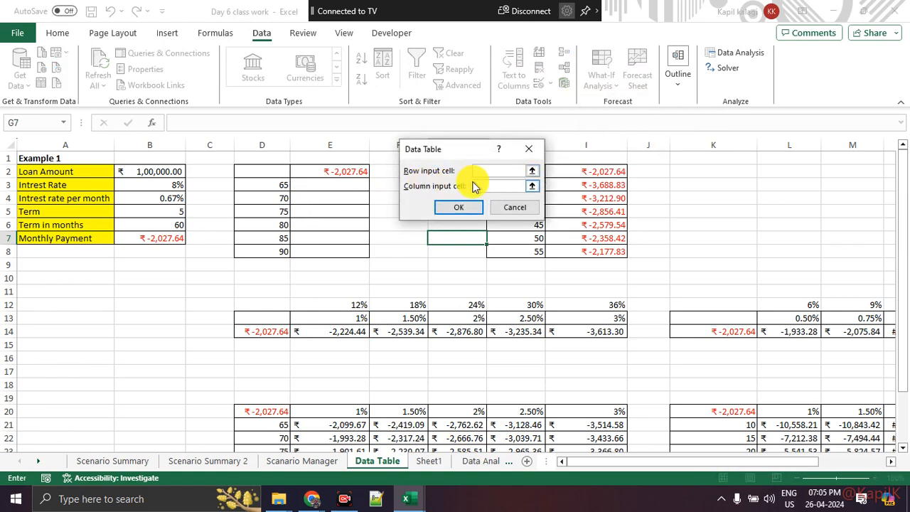
pyautogui.click(527, 149)
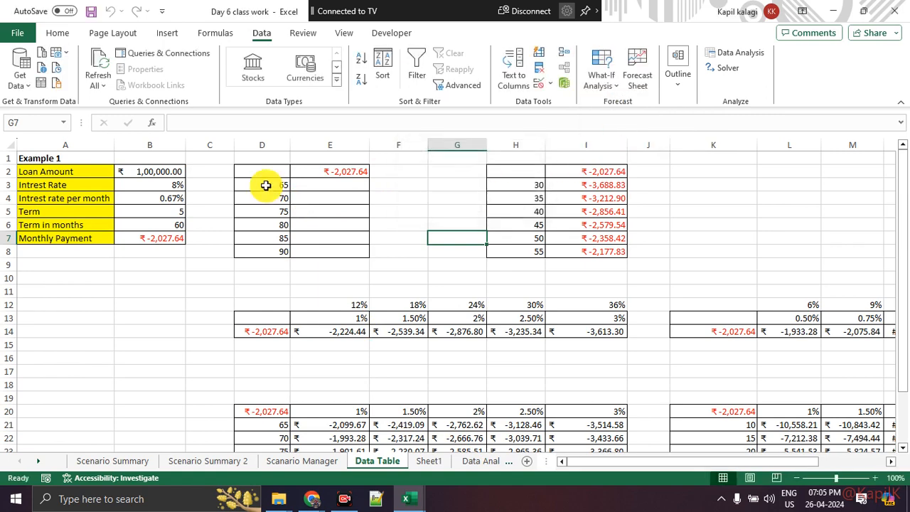
# Step: Try a Data Table on D2:E8 with the term in months, B6, as the row input cell
pyautogui.click(268, 175)
pyautogui.moveTo(268, 175); pyautogui.dragTo(346, 250)
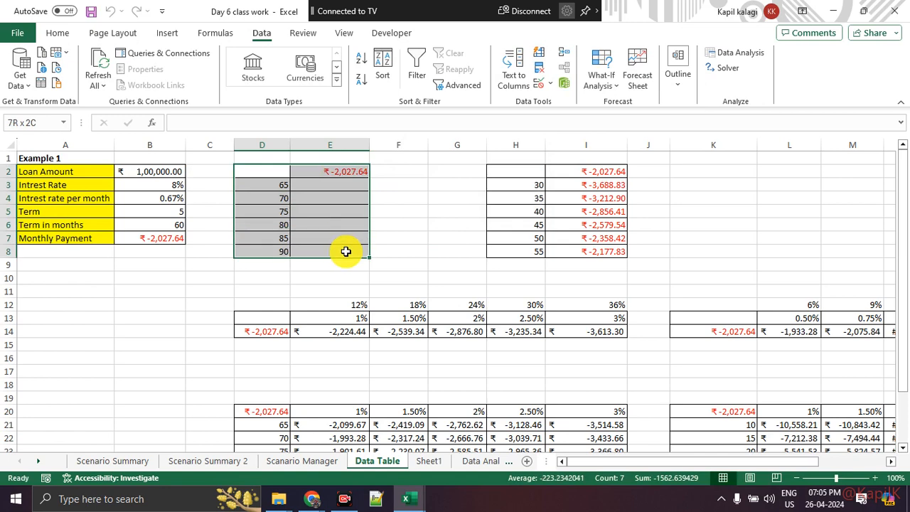
pyautogui.click(603, 92)
pyautogui.click(613, 141)
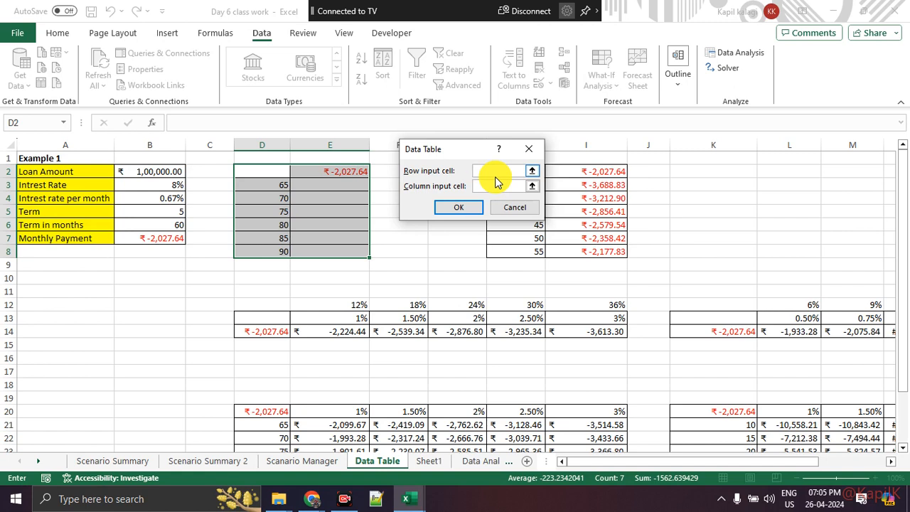
pyautogui.click(147, 226)
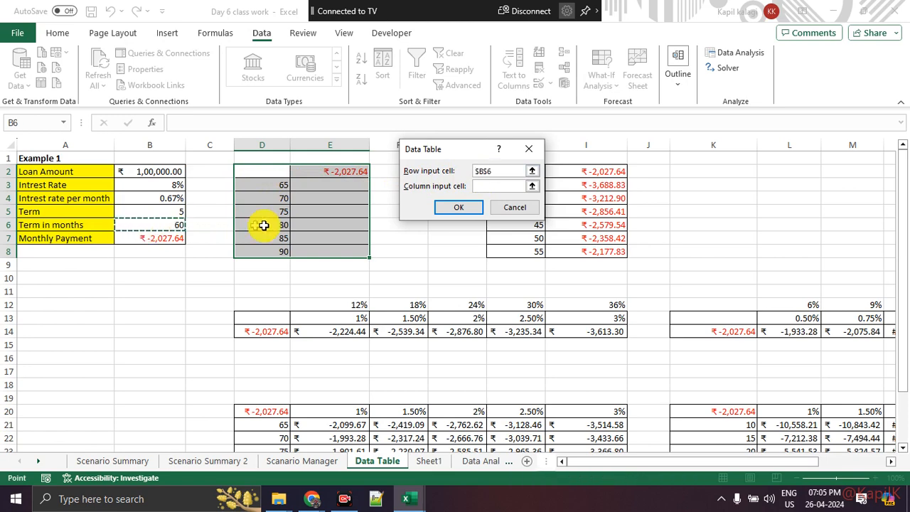
pyautogui.click(452, 208)
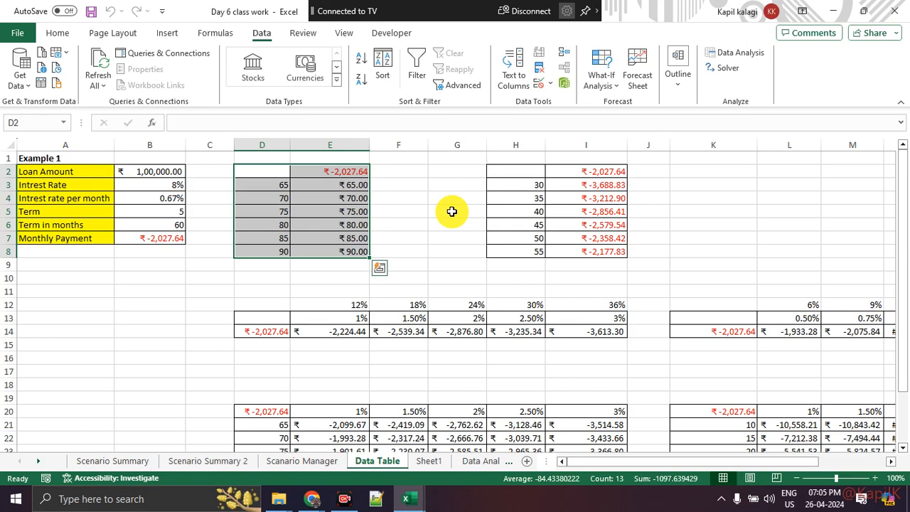
# Step: Clear the Data Table results from cells E3:E9
pyautogui.hotkey('alt', 'Tab')
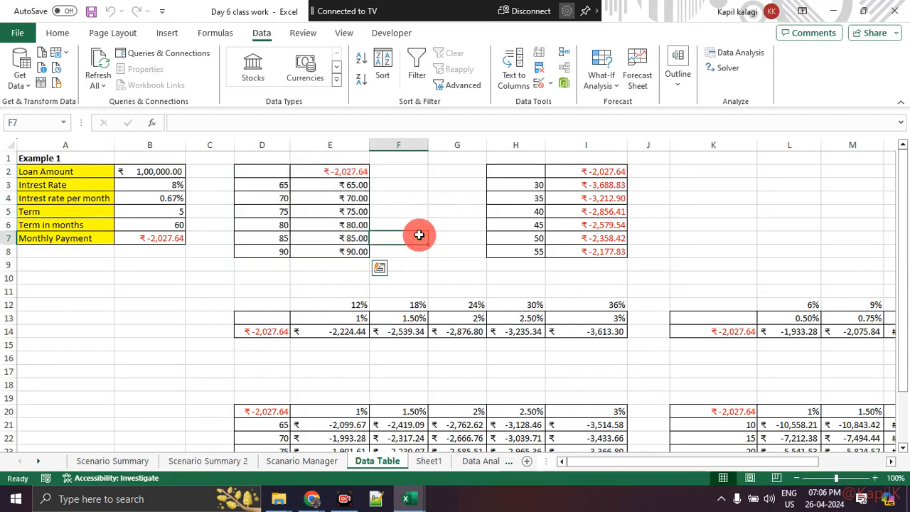
pyautogui.moveTo(362, 185); pyautogui.dragTo(352, 268)
pyautogui.press('Delete')
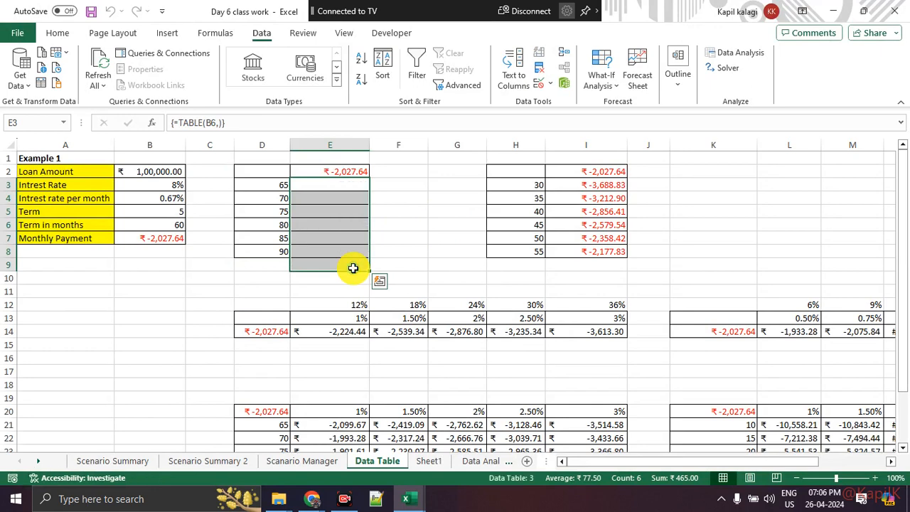
# Step: Create a Data Table on D2:E8 with the term in months, B6, as the column input cell
pyautogui.moveTo(261, 172); pyautogui.dragTo(342, 249)
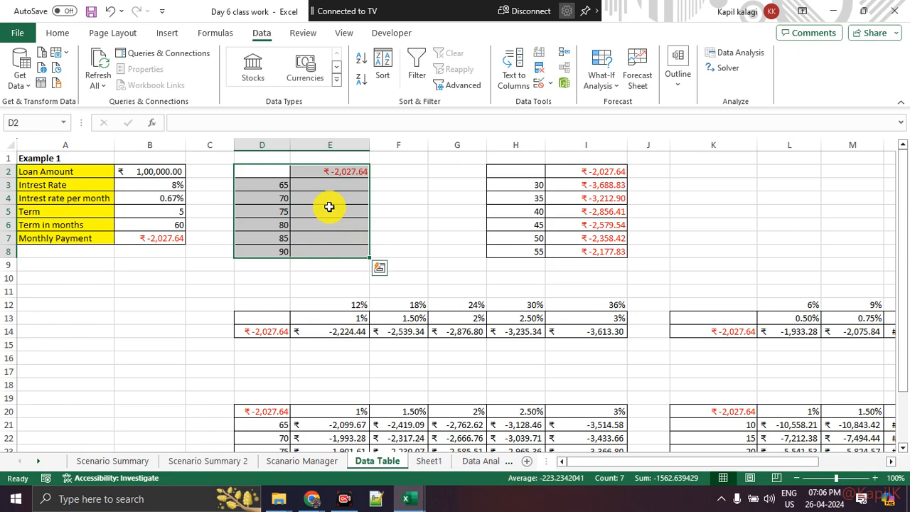
pyautogui.click(603, 80)
pyautogui.click(618, 142)
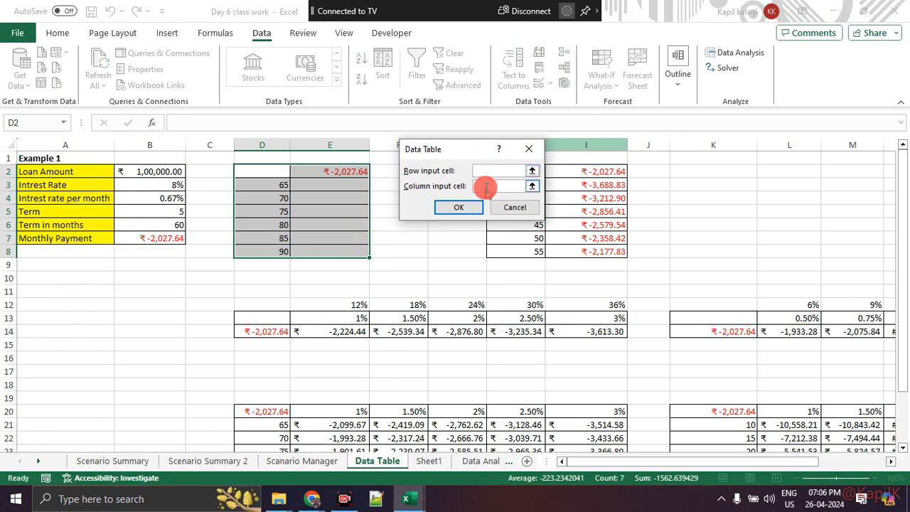
pyautogui.hotkey('ctrl', '2')
pyautogui.moveTo(362, 177)
pyautogui.mouseDown()
pyautogui.moveTo(362, 248)
pyautogui.moveTo(382, 230)
pyautogui.mouseUp()
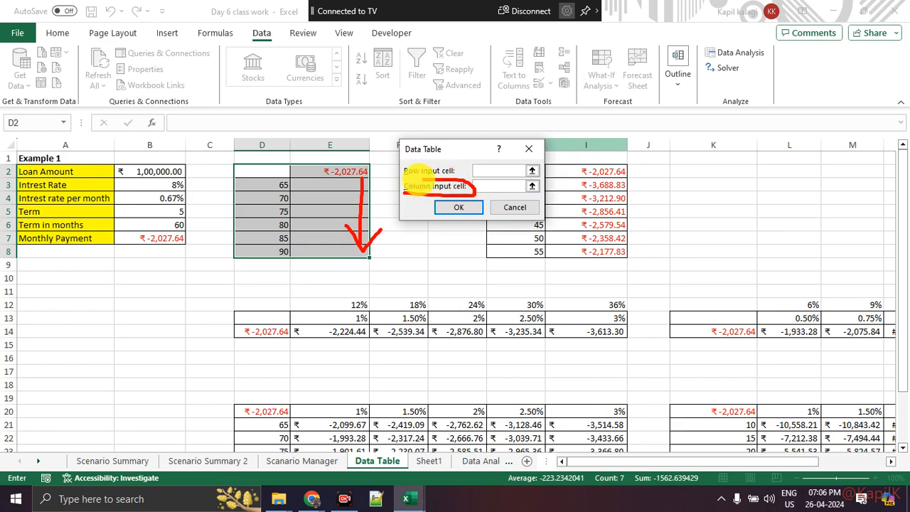
pyautogui.press('Escape')
pyautogui.click(166, 224)
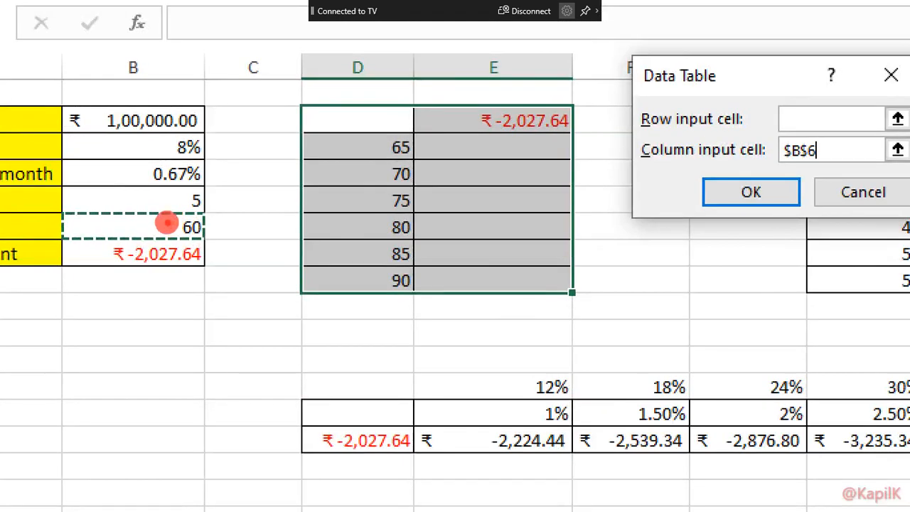
pyautogui.moveTo(196, 219)
pyautogui.mouseDown()
pyautogui.moveTo(145, 213)
pyautogui.moveTo(213, 233)
pyautogui.moveTo(182, 207)
pyautogui.mouseUp()
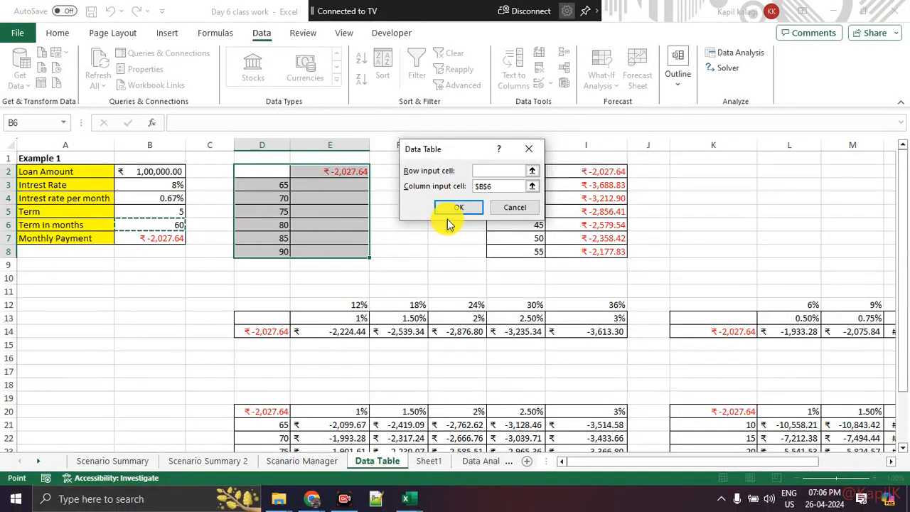
pyautogui.click(732, 200)
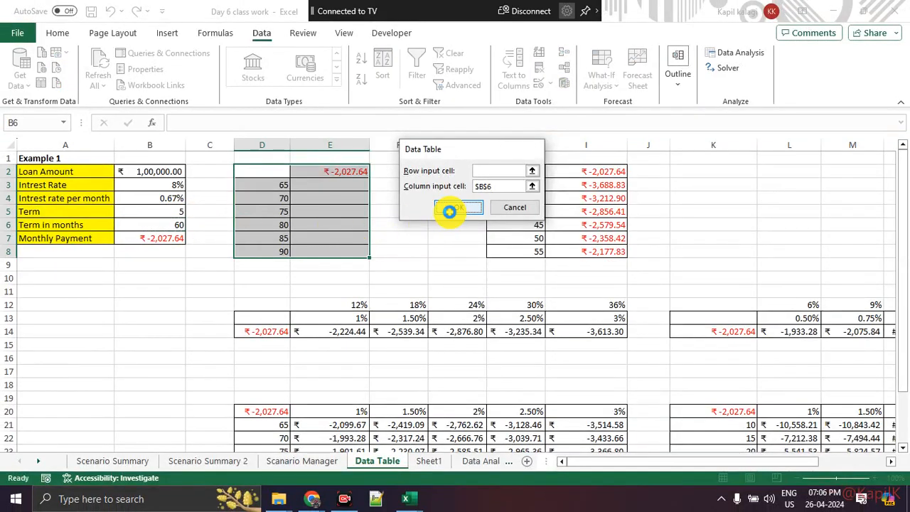
pyautogui.click(433, 222)
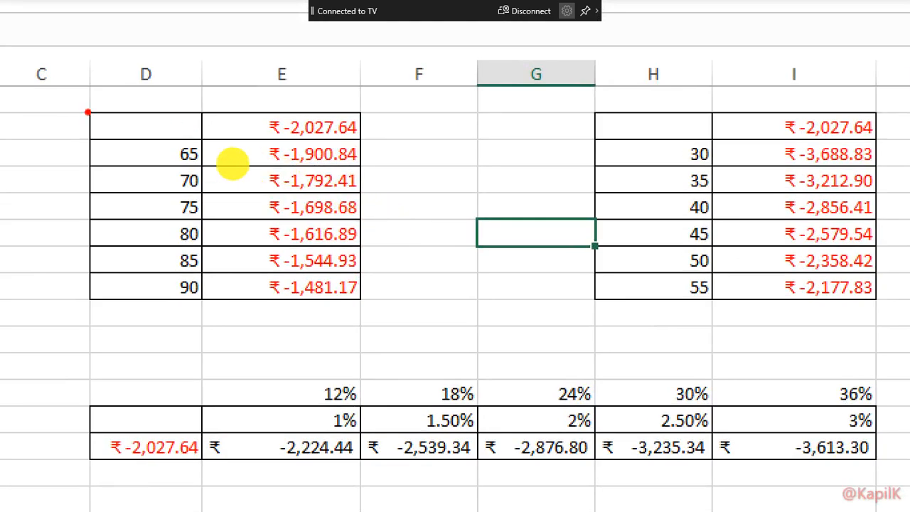
pyautogui.moveTo(87, 111)
pyautogui.mouseDown()
pyautogui.moveTo(355, 111)
pyautogui.moveTo(270, 311)
pyautogui.moveTo(110, 103)
pyautogui.mouseUp()
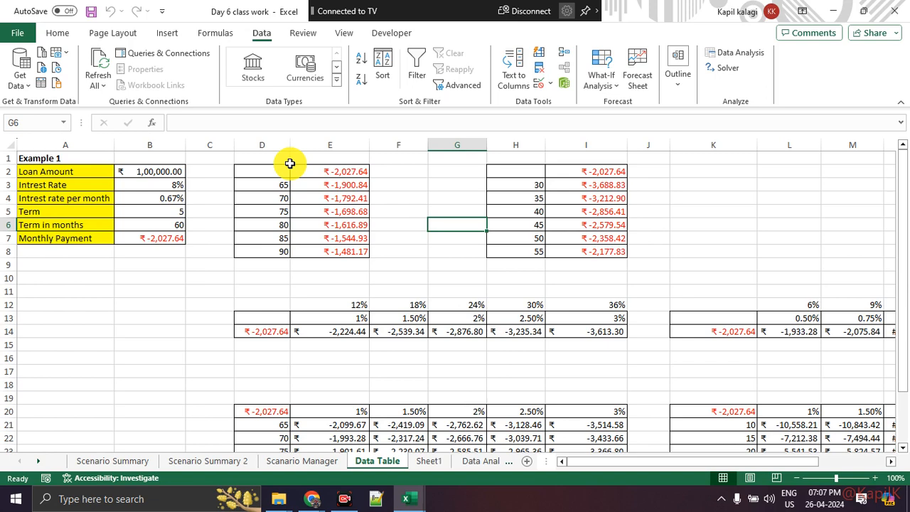
pyautogui.scroll(-1, 270, 189)
pyautogui.click(59, 305)
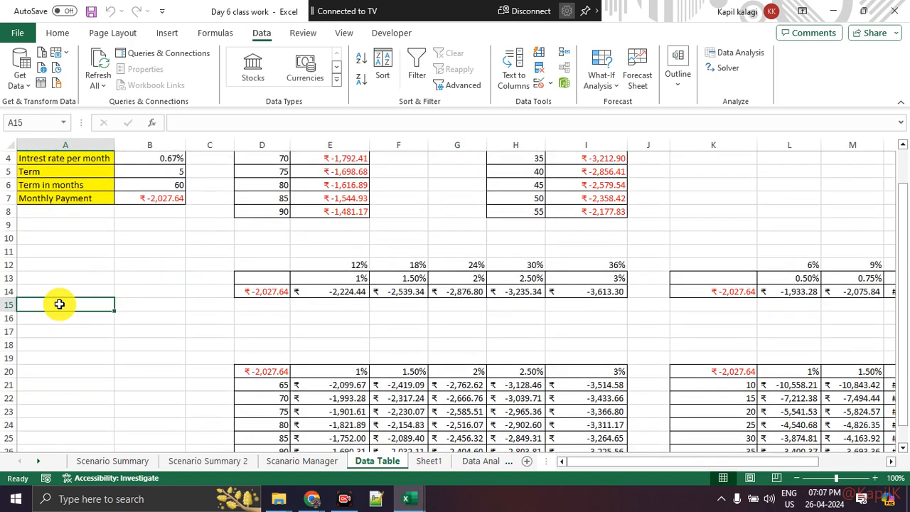
# Step: Set the loan's term in months in cell B6 to 70
pyautogui.scroll(1, 93, 315)
pyautogui.click(171, 225)
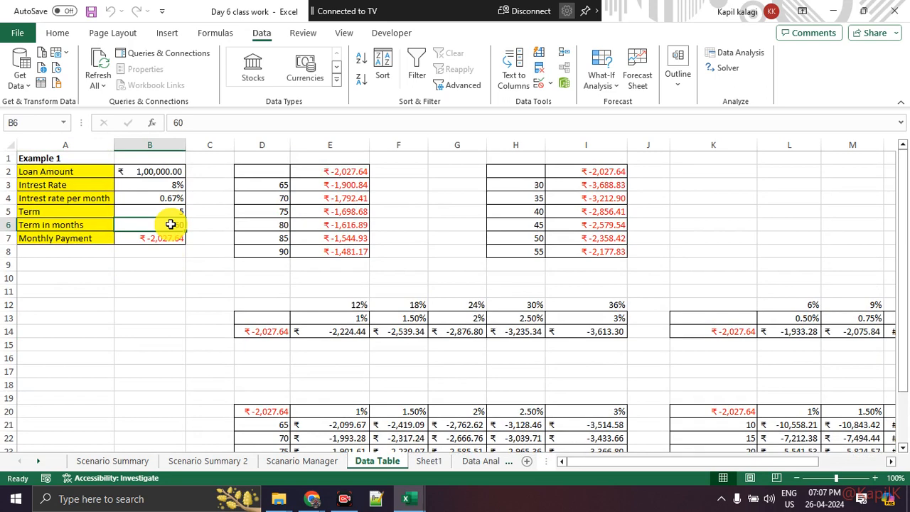
pyautogui.write('70')
pyautogui.press('Return')
# Step: Enter 70 in cell A15 below the loan example
pyautogui.click(78, 346)
pyautogui.write('70')
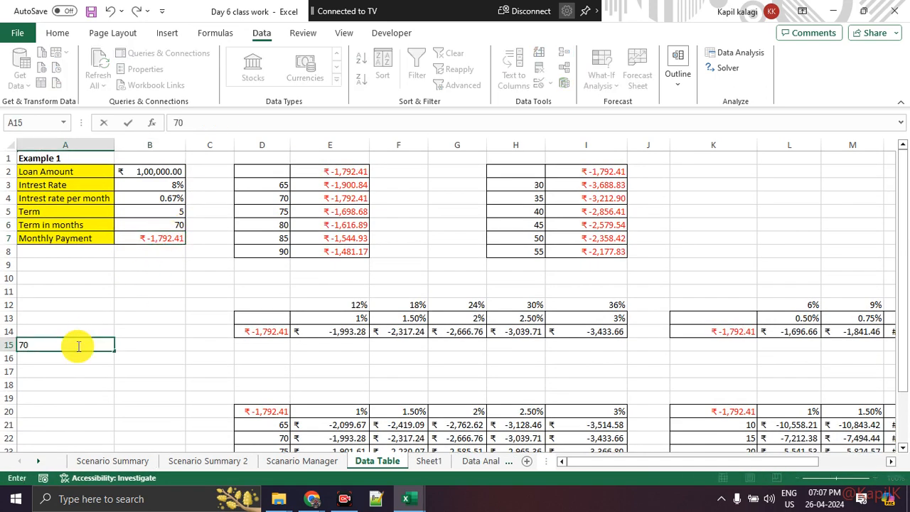
pyautogui.press('Return')
pyautogui.click(167, 342)
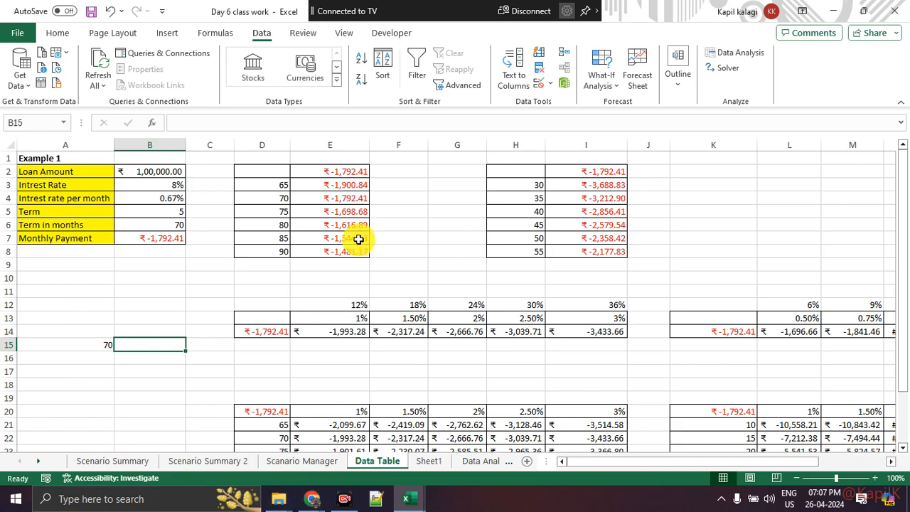
# Step: Switch to Chrome and look through the Indeed guide on creating an Excel data table and the DataTables form inputs page
pyautogui.click(324, 495)
pyautogui.click(369, 444)
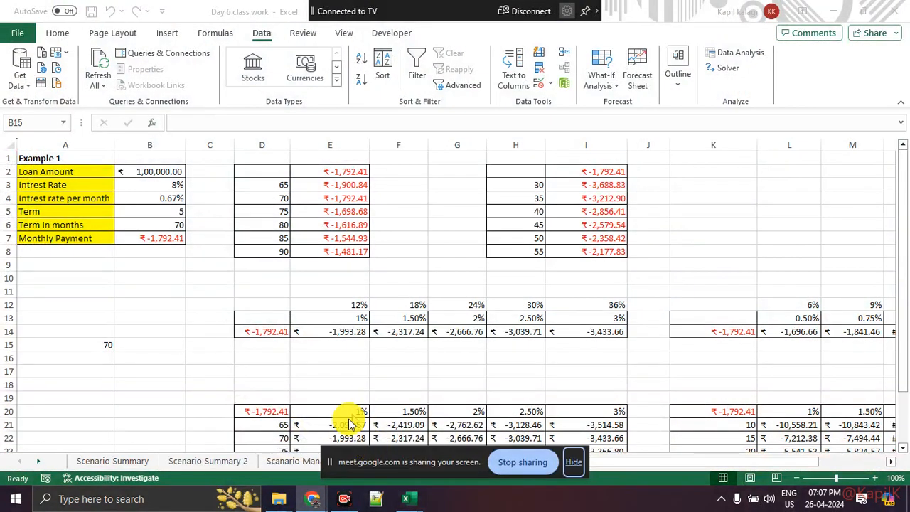
pyautogui.click(318, 492)
pyautogui.click(271, 443)
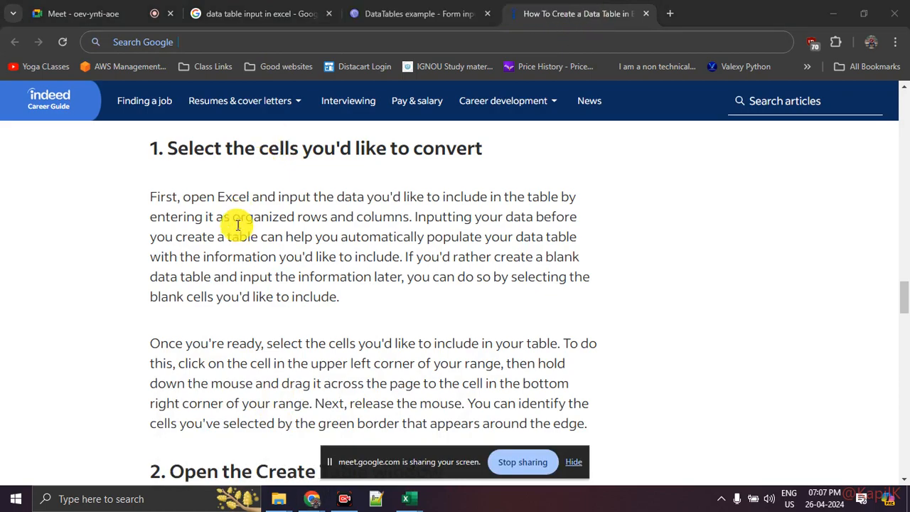
pyautogui.scroll(5, 236, 229)
pyautogui.scroll(15, 237, 229)
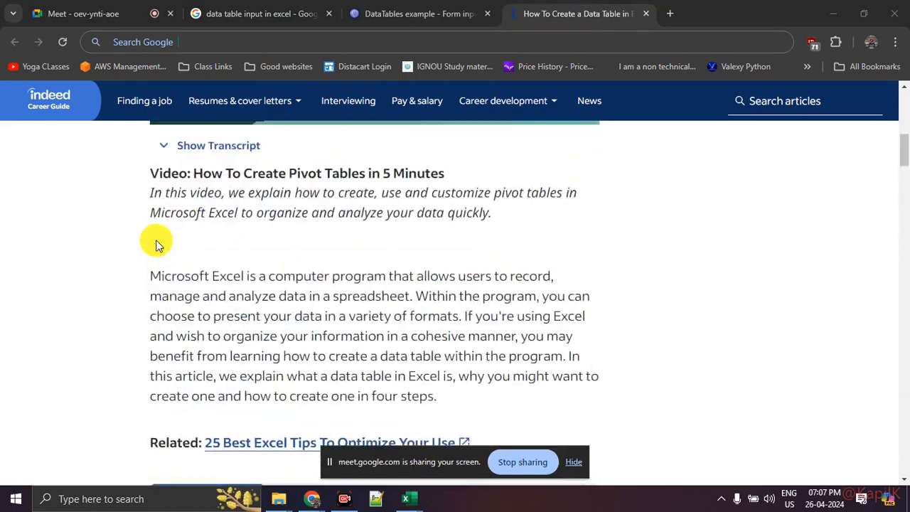
pyautogui.scroll(-3, 169, 246)
pyautogui.scroll(1, 239, 211)
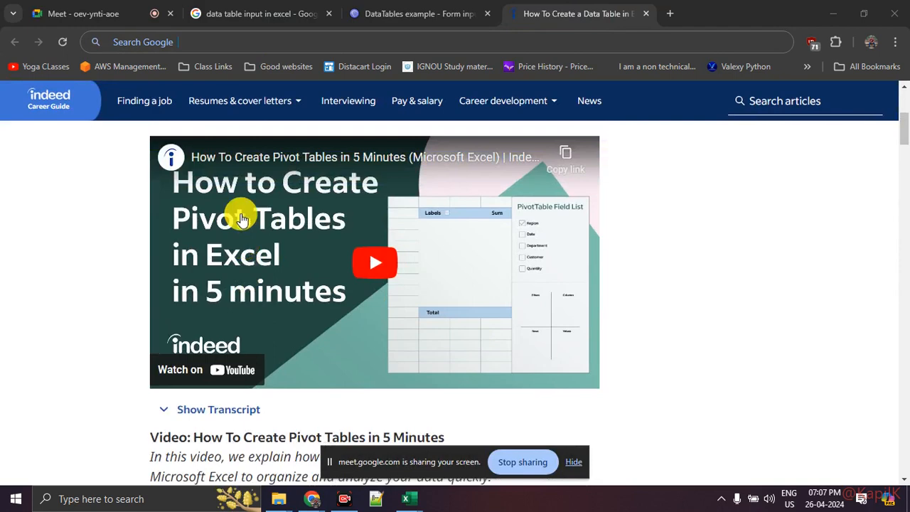
pyautogui.scroll(4, 227, 245)
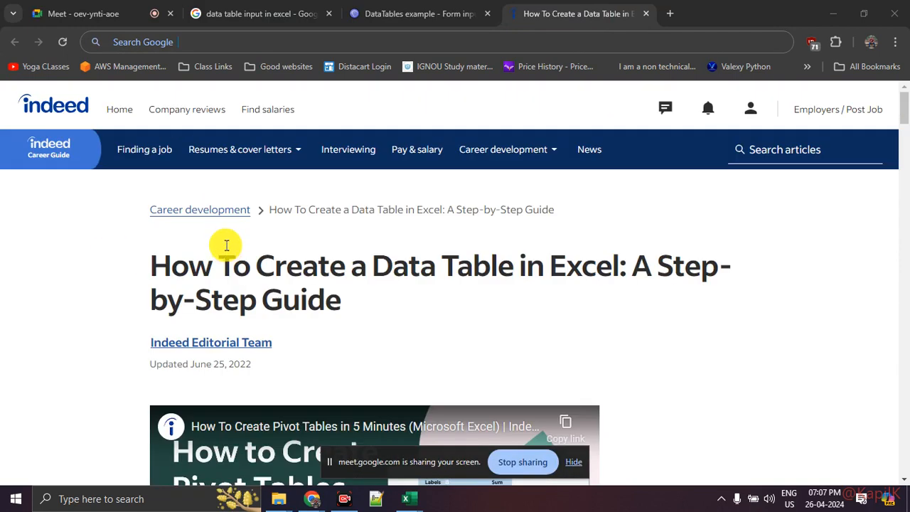
pyautogui.click(402, 17)
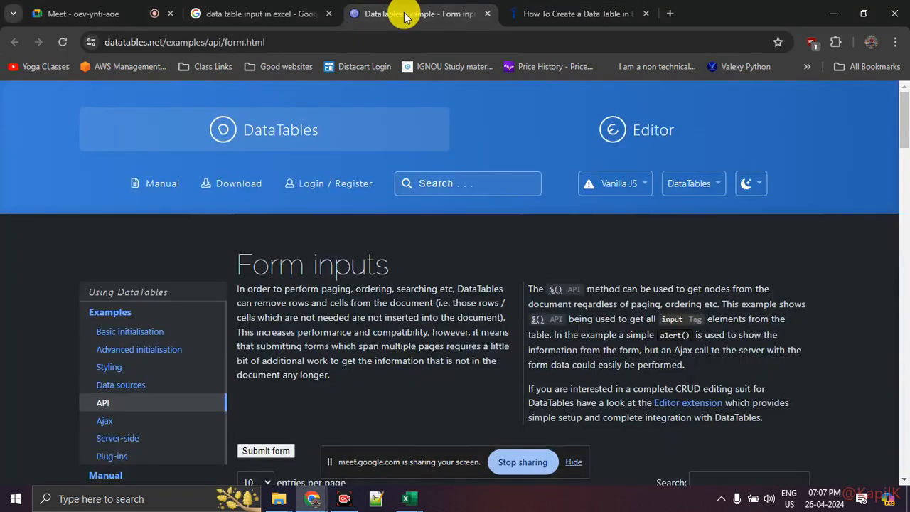
# Step: Search Google for "how to use data table in excel" and look through the results
pyautogui.click(270, 16)
pyautogui.scroll(2, 258, 98)
pyautogui.moveTo(246, 110); pyautogui.dragTo(86, 112)
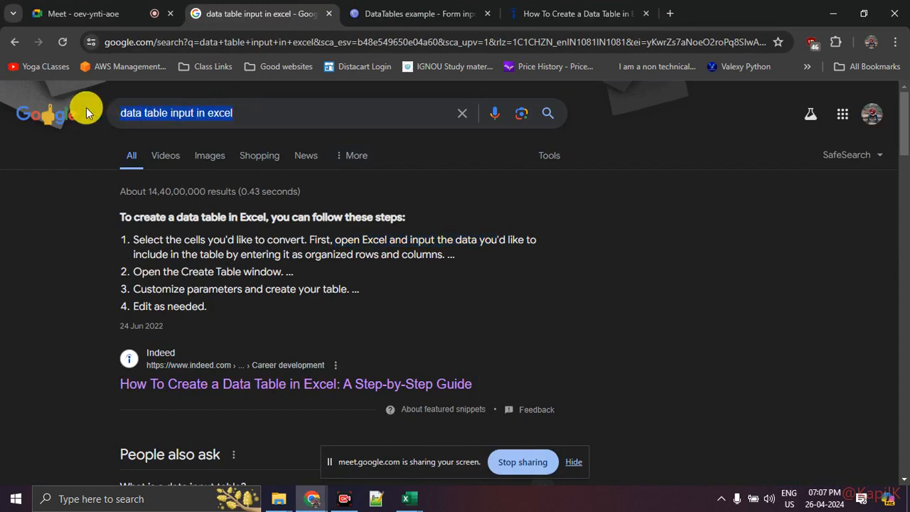
pyautogui.write('how to use t')
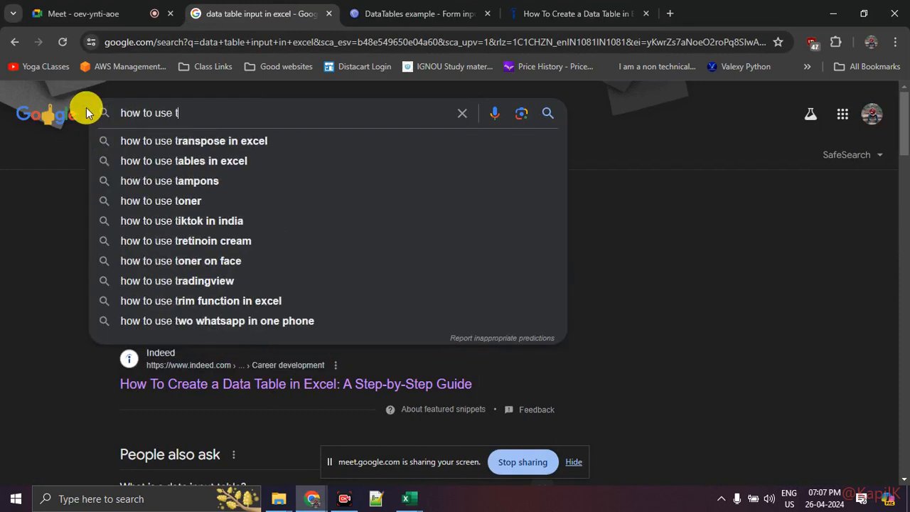
pyautogui.press('BackSpace')
pyautogui.write('data t')
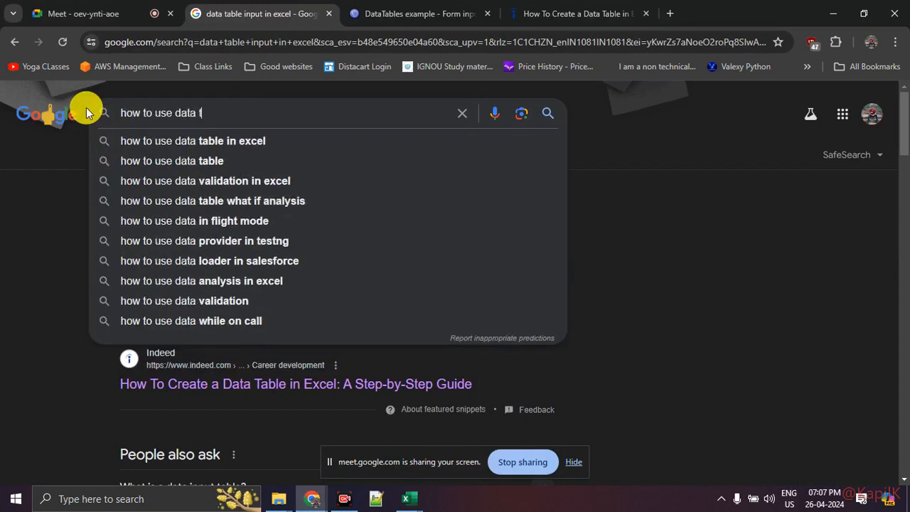
pyautogui.write('able in excel')
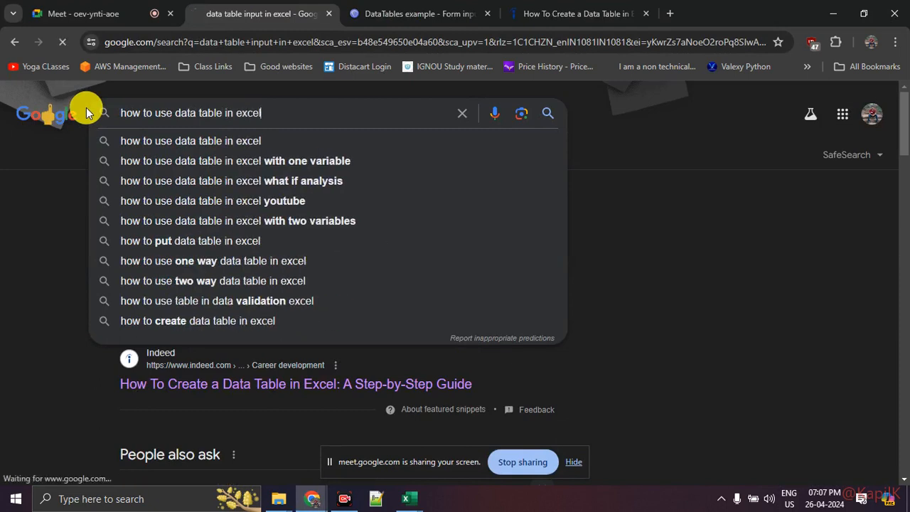
pyautogui.press('Return')
pyautogui.scroll(-1, 95, 223)
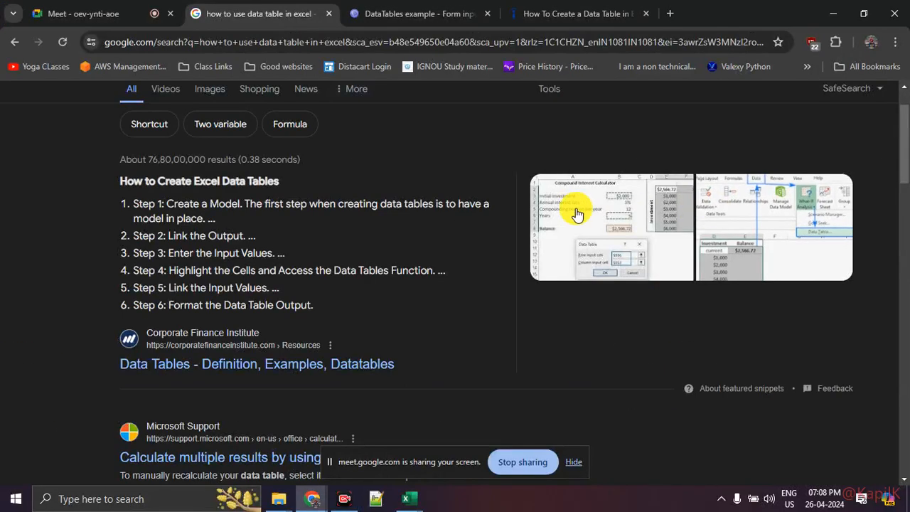
pyautogui.scroll(-3, 514, 223)
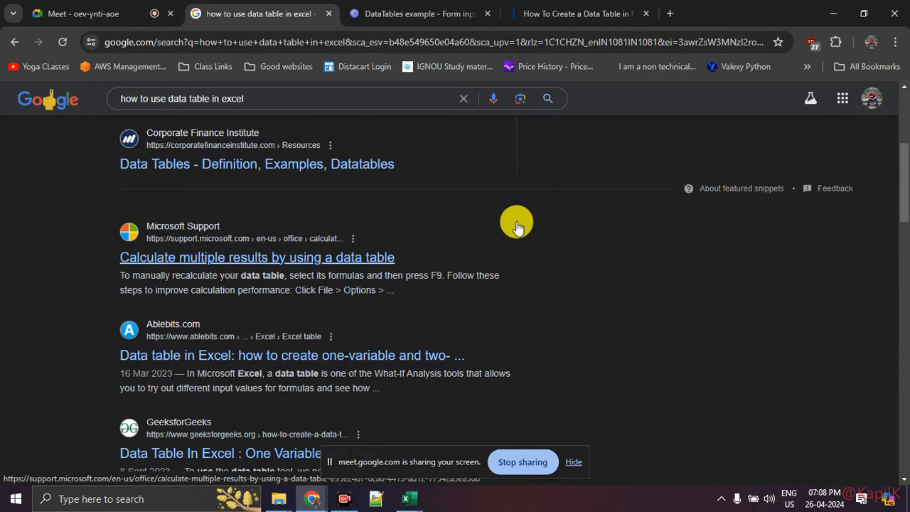
pyautogui.scroll(4, 517, 226)
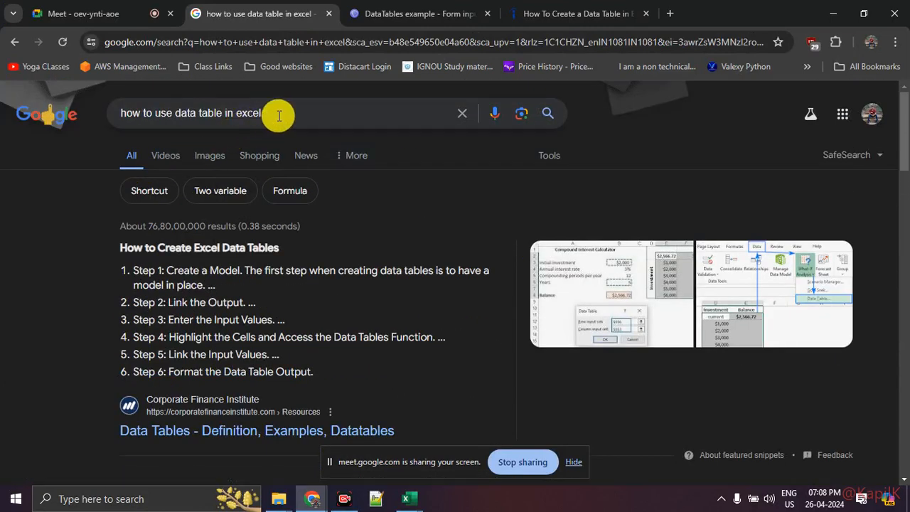
pyautogui.moveTo(279, 116); pyautogui.dragTo(48, 90)
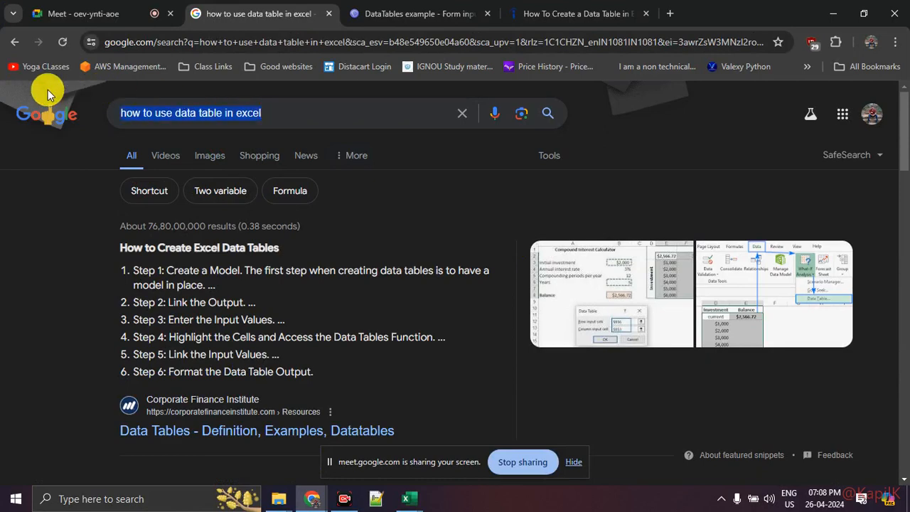
pyautogui.press('BackSpace')
pyautogui.write('i have')
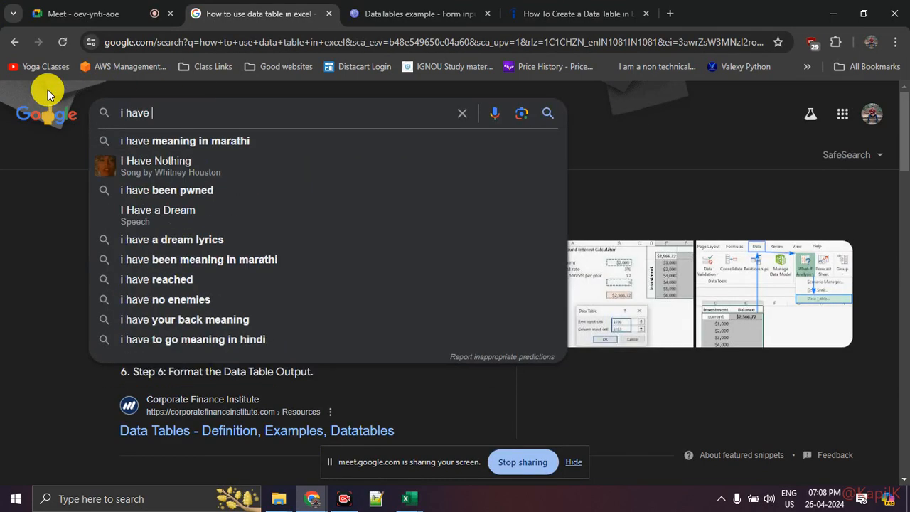
pyautogui.write(' data c')
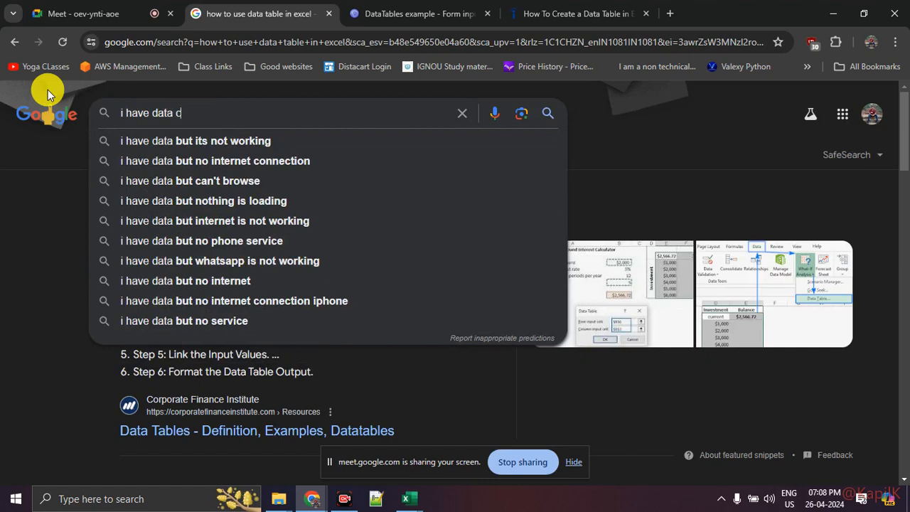
pyautogui.write('hange by month')
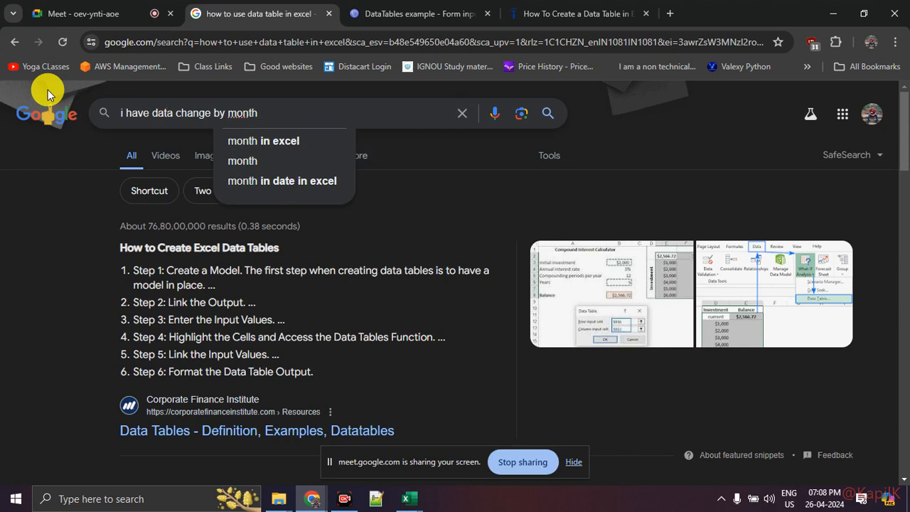
pyautogui.press('BackSpace')
pyautogui.press('BackSpace')
pyautogui.press('BackSpace')
pyautogui.press('BackSpace')
pyautogui.press('BackSpace')
pyautogui.press('BackSpace')
pyautogui.press('BackSpace')
pyautogui.press('BackSpace')
pyautogui.press('BackSpace')
pyautogui.press('BackSpace')
pyautogui.press('BackSpace')
pyautogui.press('BackSpace')
pyautogui.press('BackSpace')
pyautogui.press('BackSpace')
pyautogui.press('BackSpace')
pyautogui.press('BackSpace')
pyautogui.press('BackSpace')
pyautogui.press('BackSpace')
pyautogui.press('BackSpace')
pyautogui.press('BackSpace')
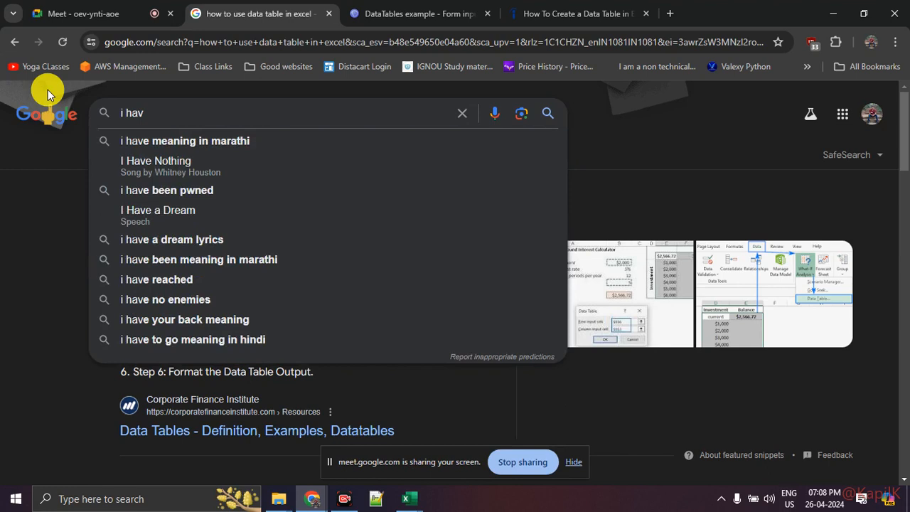
pyautogui.press('BackSpace')
pyautogui.press('BackSpace')
pyautogui.press('BackSpace')
pyautogui.press('BackSpace')
pyautogui.press('BackSpace')
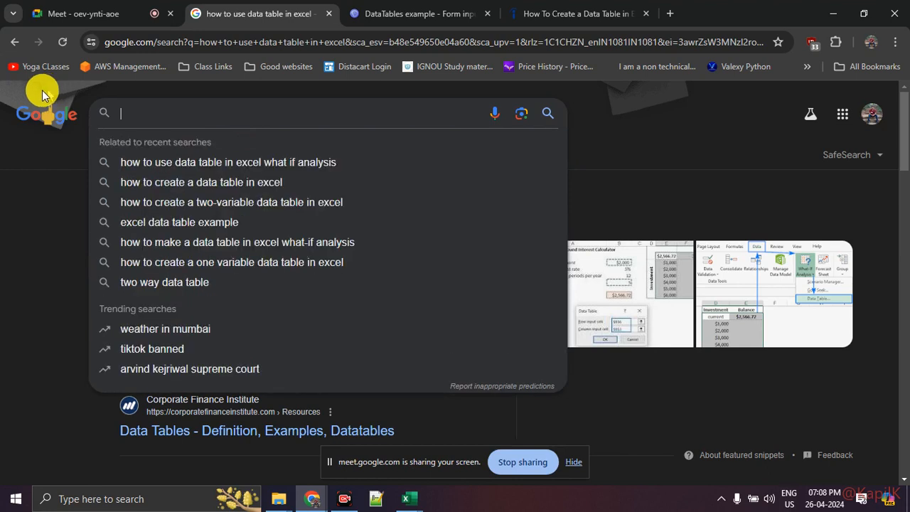
# Step: Check the Google Meet call, then return to the Day 6 class work workbook in Excel and hide the screen-sharing notice
pyautogui.click(82, 15)
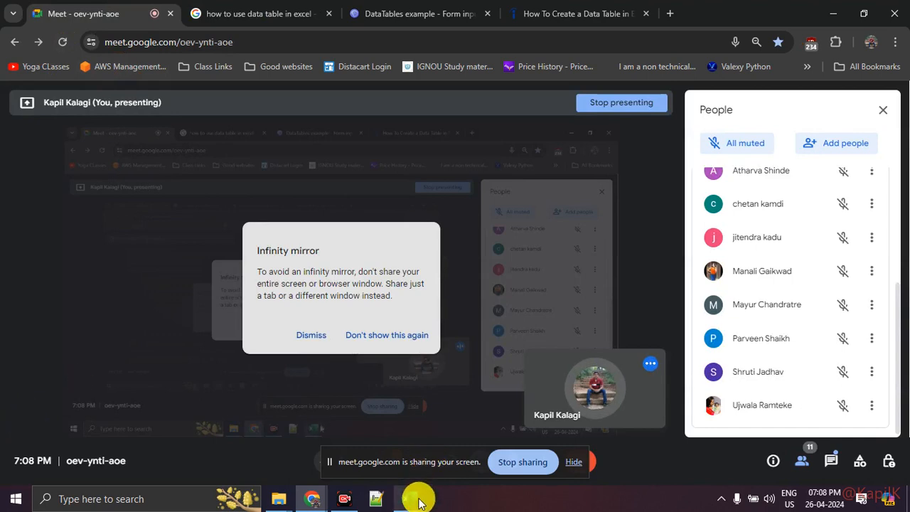
pyautogui.moveTo(420, 502)
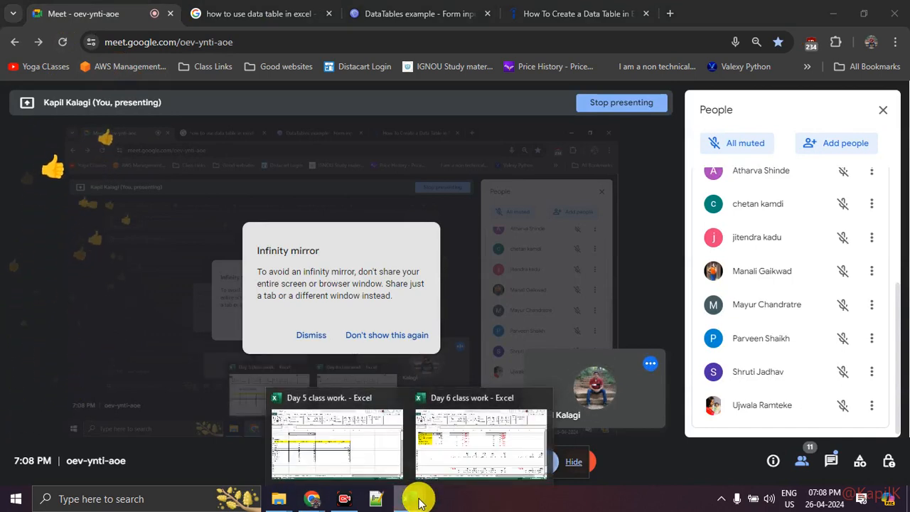
pyautogui.click(451, 452)
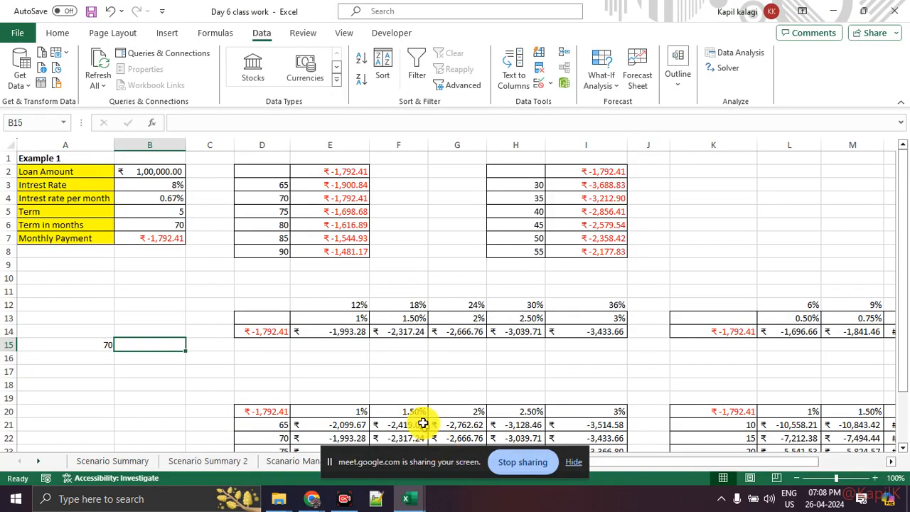
pyautogui.click(574, 466)
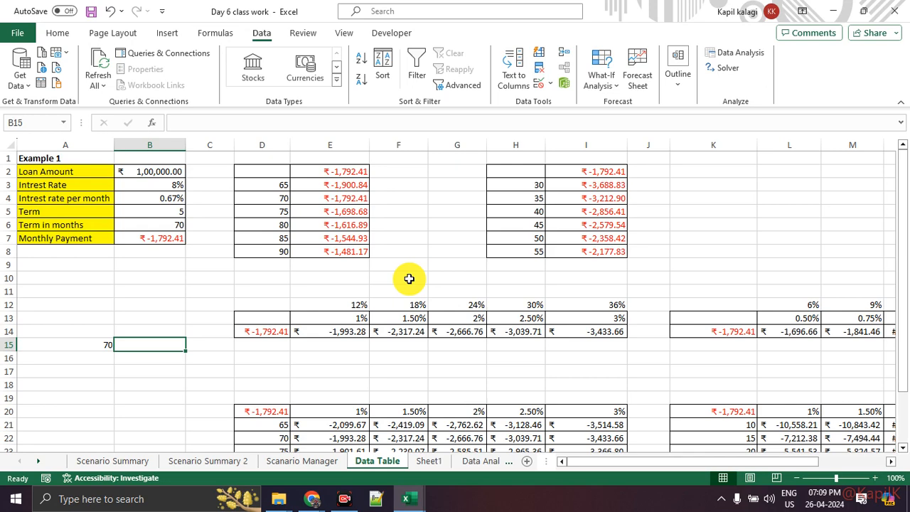
# Step: Replace the 70-month term in cell D4 of the first data table with 65.50
pyautogui.moveTo(269, 174); pyautogui.dragTo(370, 250)
pyautogui.click(348, 271)
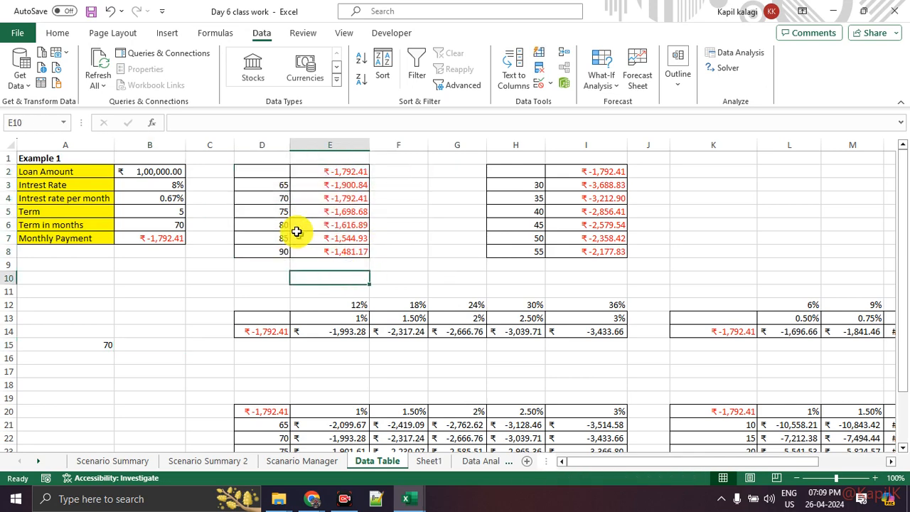
pyautogui.click(273, 200)
pyautogui.write('6')
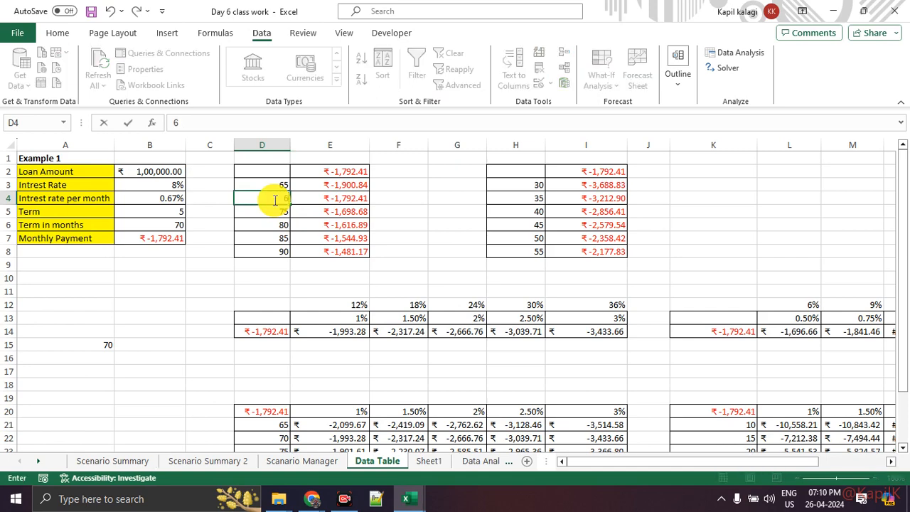
pyautogui.write('5.50')
pyautogui.press('Return')
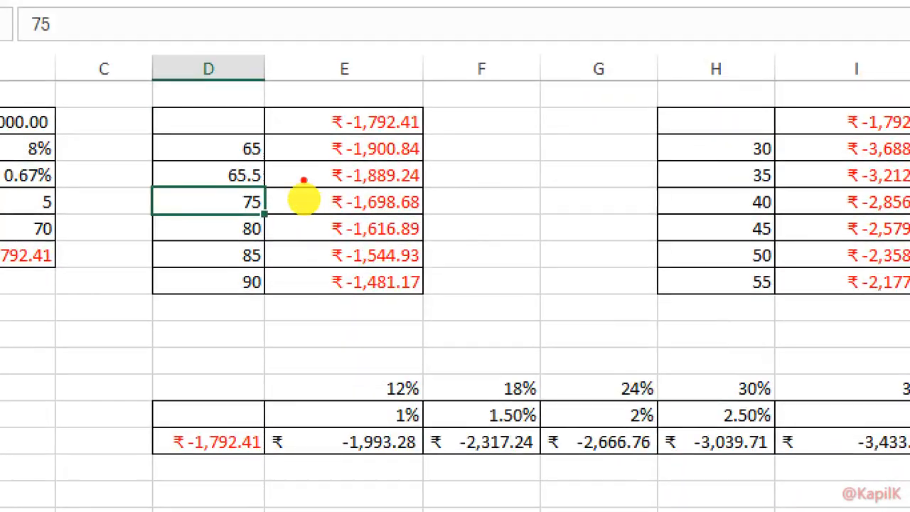
# Step: Mark up the enlarged first data table with red arrows linking the terms in D3:D5 to their payments
pyautogui.moveTo(278, 175)
pyautogui.mouseDown()
pyautogui.moveTo(356, 175)
pyautogui.moveTo(324, 188)
pyautogui.mouseUp()
pyautogui.press('Escape')
pyautogui.hotkey('ctrl', '1')
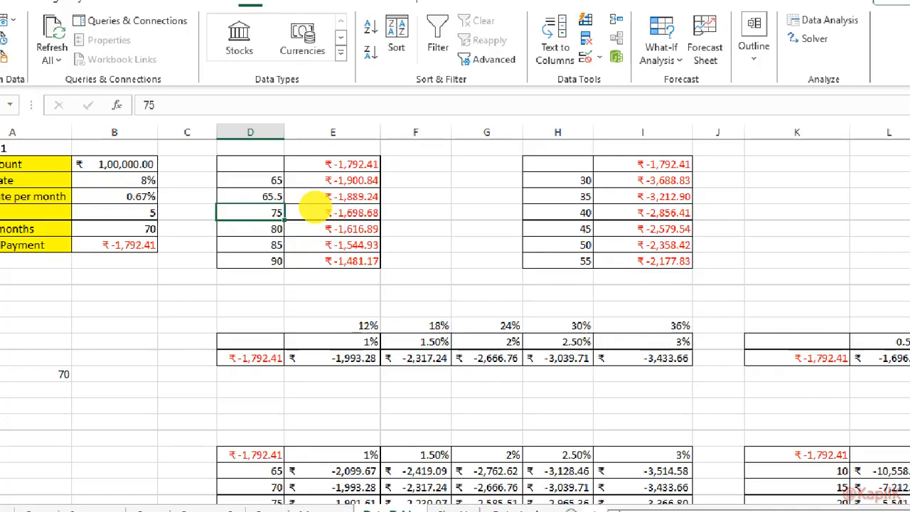
pyautogui.click(309, 204)
pyautogui.moveTo(271, 190)
pyautogui.mouseDown()
pyautogui.moveTo(309, 190)
pyautogui.moveTo(307, 204)
pyautogui.mouseUp()
pyautogui.moveTo(284, 163)
pyautogui.mouseDown()
pyautogui.moveTo(329, 168)
pyautogui.moveTo(328, 178)
pyautogui.mouseUp()
pyautogui.moveTo(283, 216); pyautogui.dragTo(334, 227)
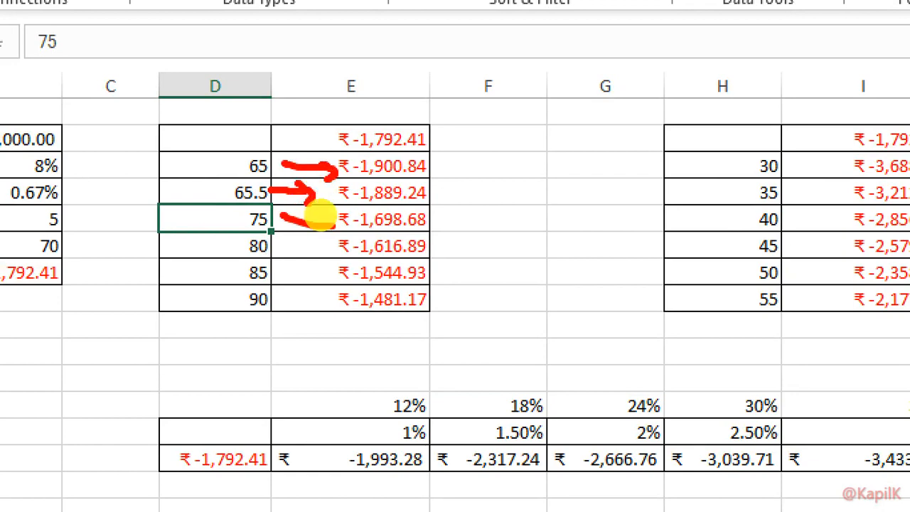
pyautogui.press('Escape')
# Step: Replace the last term of the first data table, in cell D8, with 100
pyautogui.click(277, 240)
pyautogui.click(277, 256)
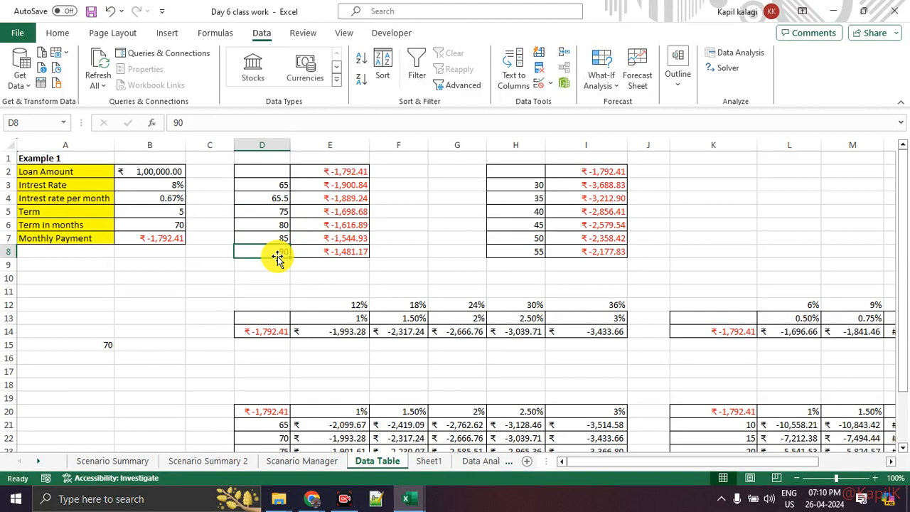
pyautogui.write('100')
pyautogui.press('Return')
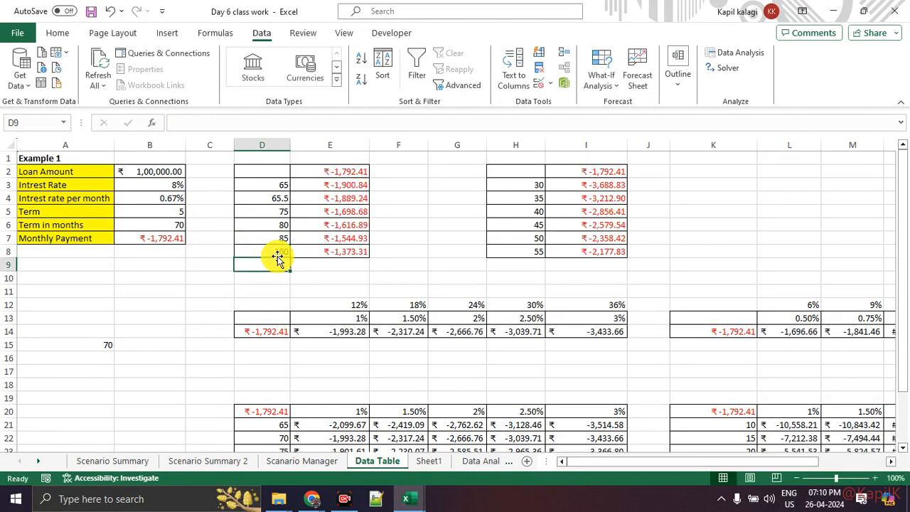
# Step: Clear the calculated payments below the formula cell in the second data table, range I3:I9
pyautogui.click(320, 250)
pyautogui.moveTo(280, 246); pyautogui.dragTo(315, 249)
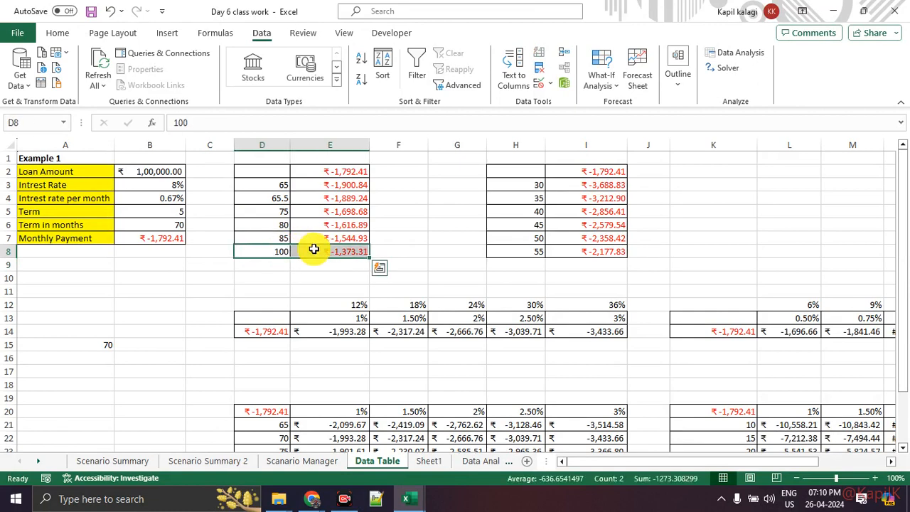
pyautogui.moveTo(583, 173); pyautogui.dragTo(590, 271)
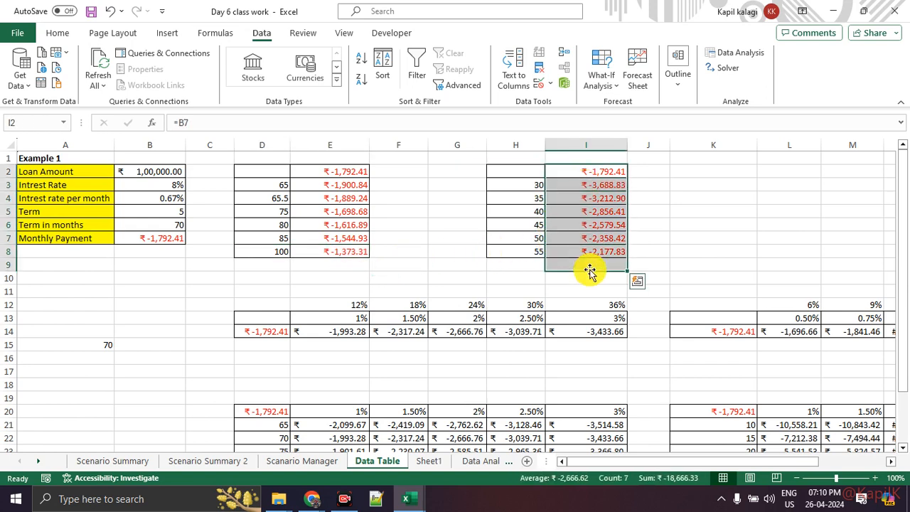
pyautogui.click(679, 236)
pyautogui.moveTo(617, 188); pyautogui.dragTo(613, 265)
pyautogui.press('Delete')
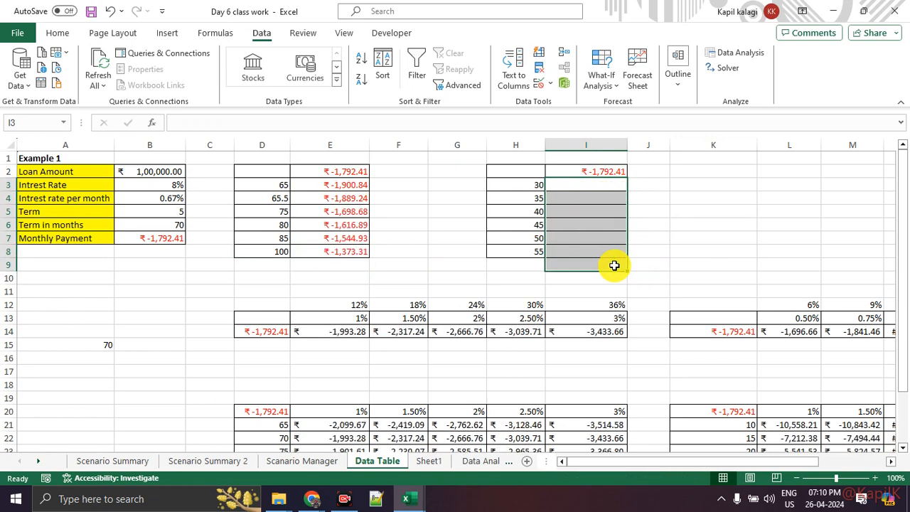
# Step: Enter the terms 3, 6, 9, 12 and 15 down cells K3:K7 for a third data table
pyautogui.click(710, 256)
pyautogui.click(709, 182)
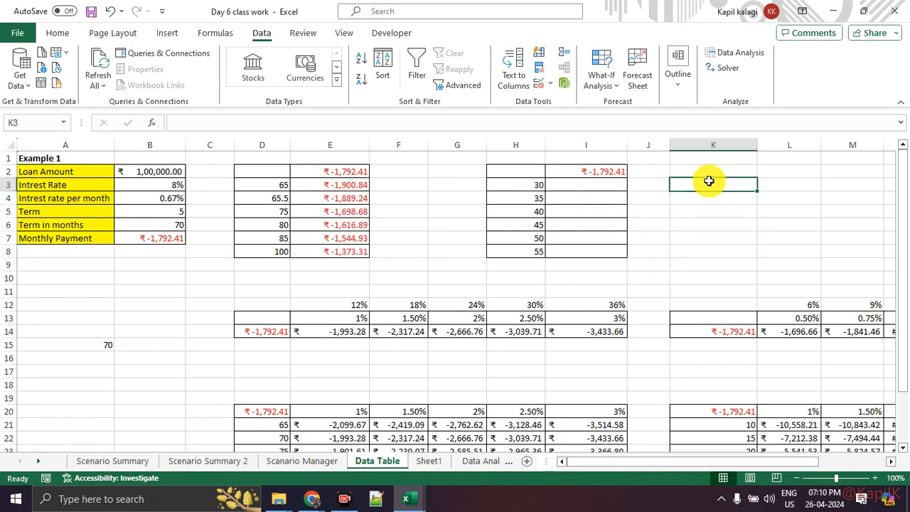
pyautogui.moveTo(615, 464); pyautogui.dragTo(651, 463)
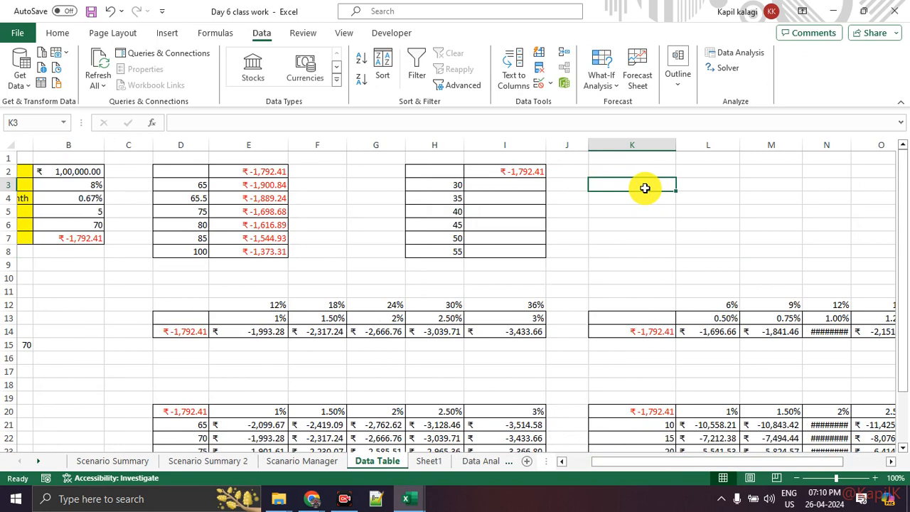
pyautogui.write('6')
pyautogui.press('Return')
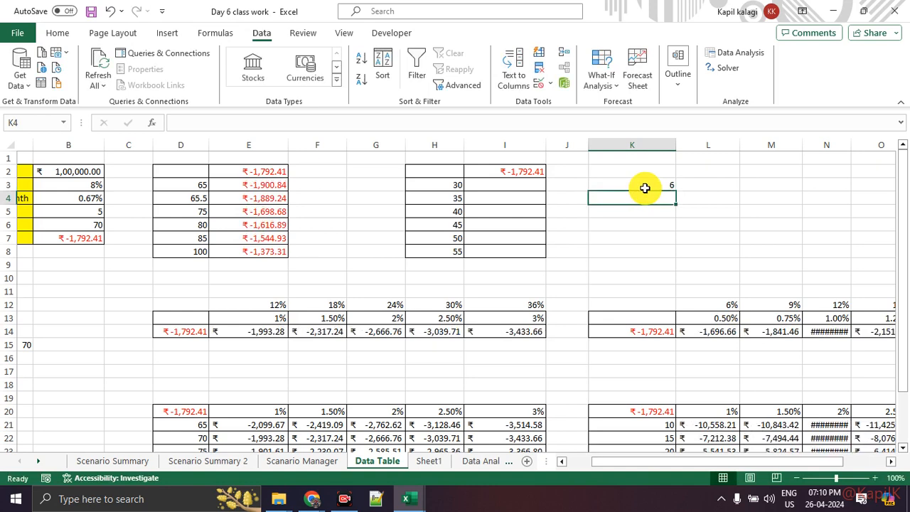
pyautogui.click(645, 188)
pyautogui.write('3')
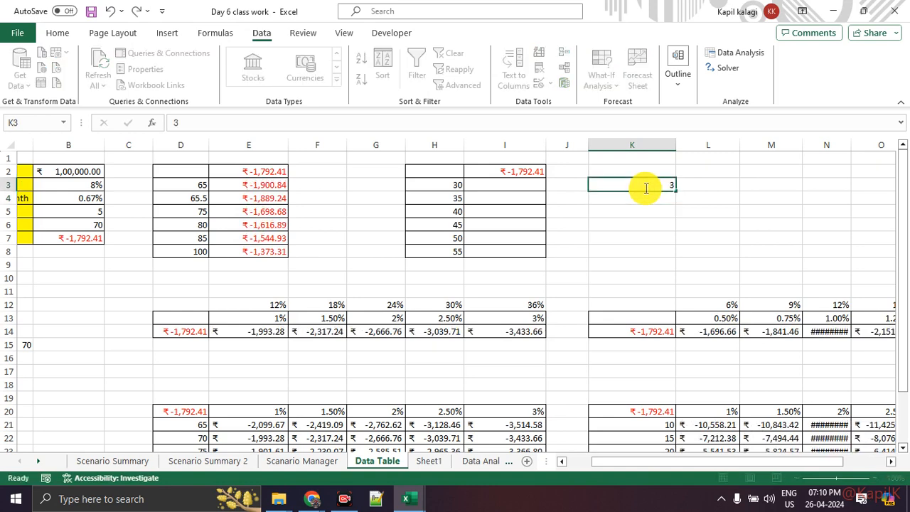
pyautogui.press('Return')
pyautogui.write('6')
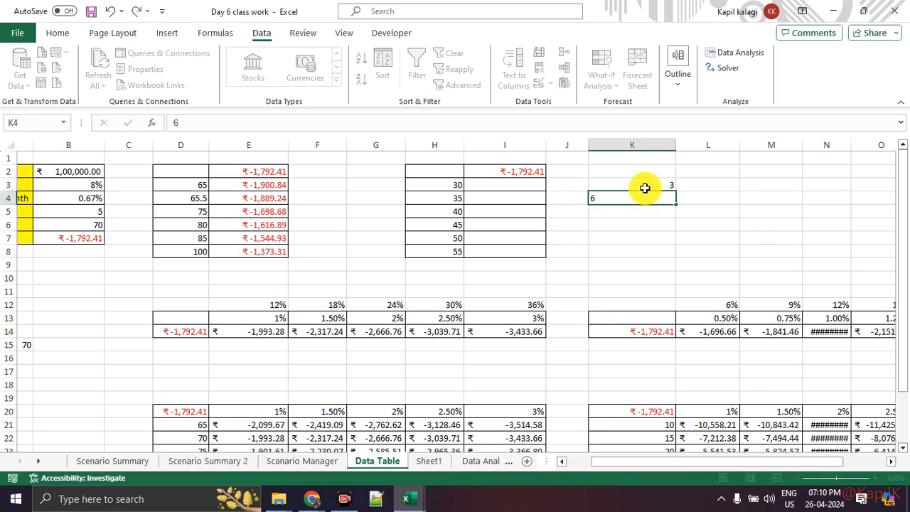
pyautogui.press('Return')
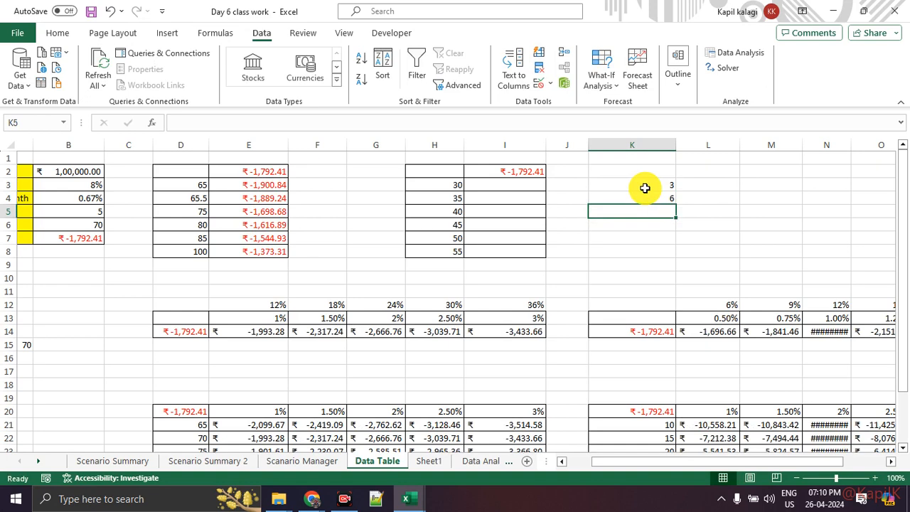
pyautogui.write('9')
pyautogui.press('Return')
pyautogui.write('12')
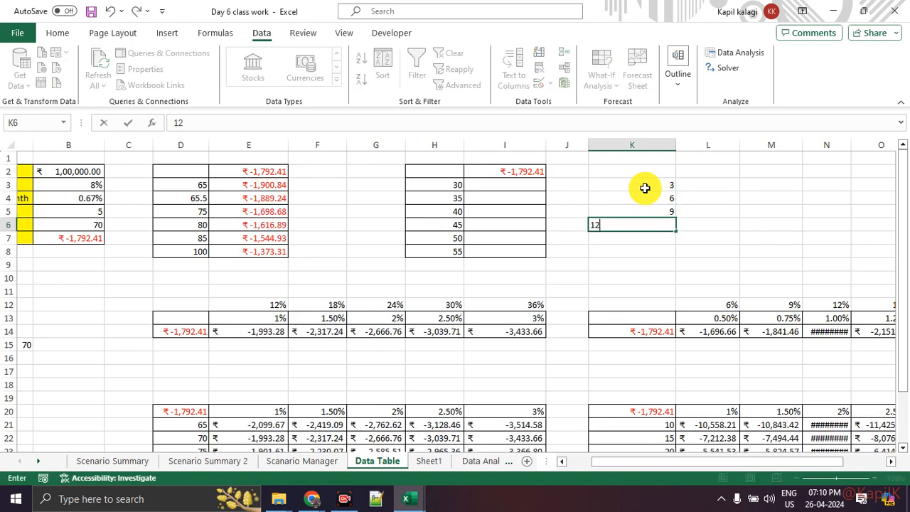
pyautogui.press('Return')
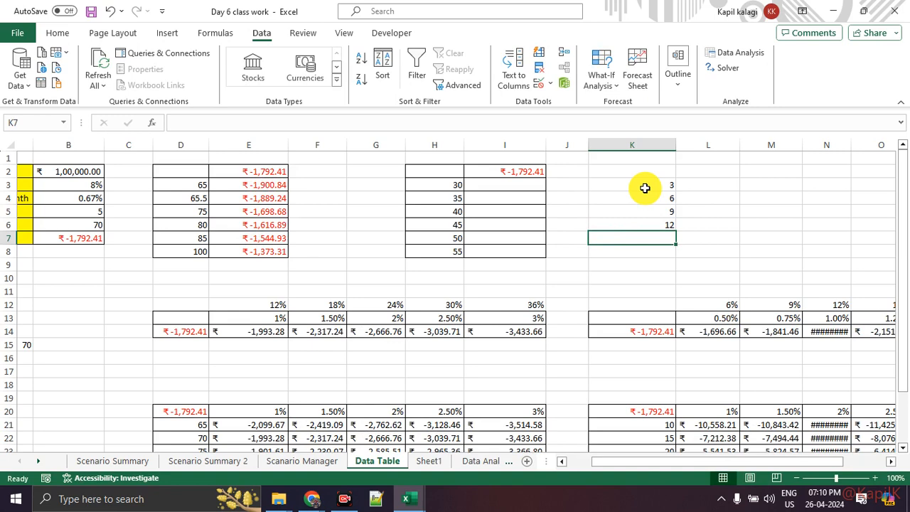
pyautogui.write('15')
pyautogui.press('Return')
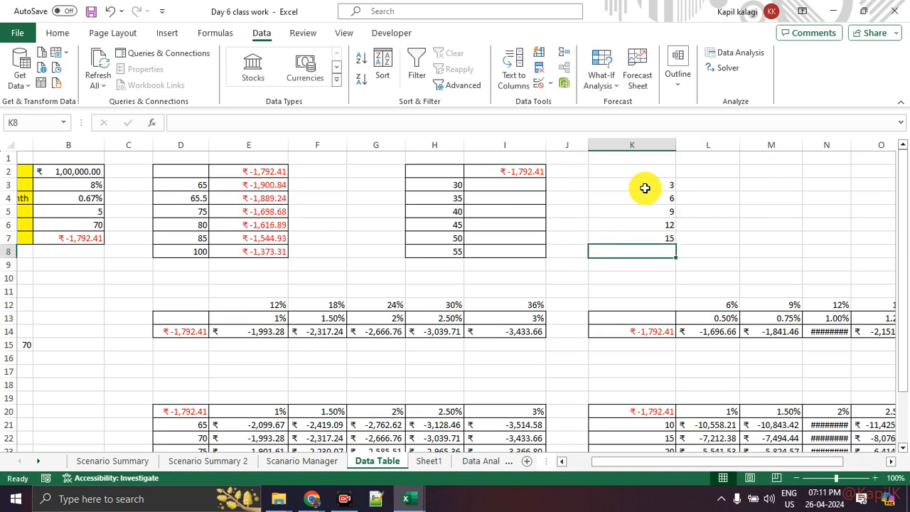
# Step: Apply All Borders to the new table range K2:L7
pyautogui.moveTo(645, 187); pyautogui.dragTo(646, 237)
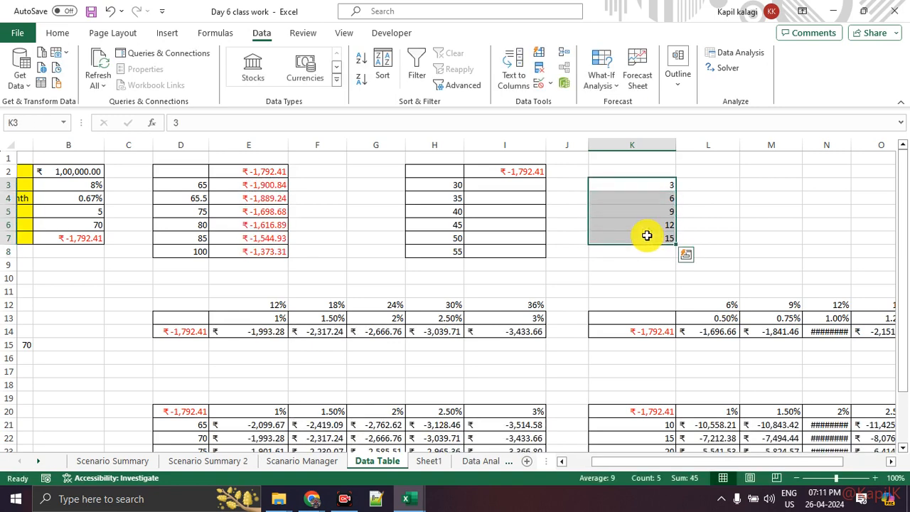
pyautogui.click(708, 186)
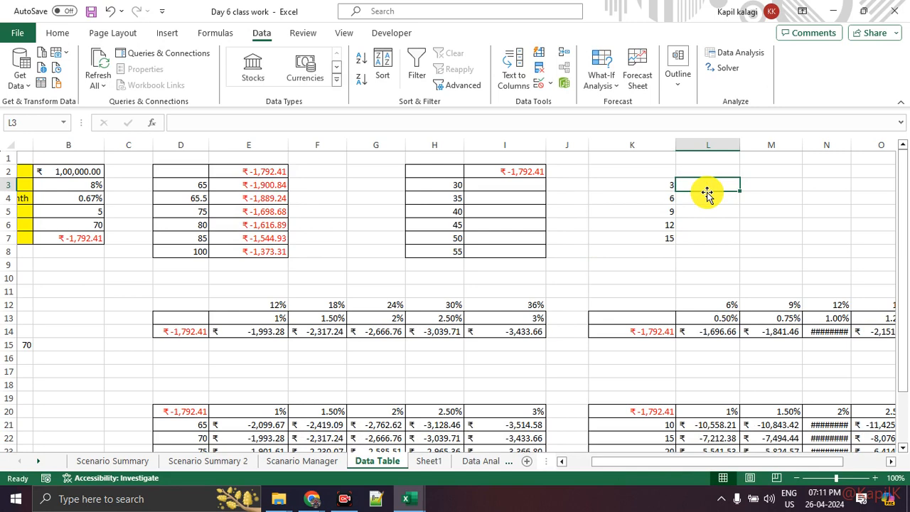
pyautogui.click(704, 247)
pyautogui.press('Down')
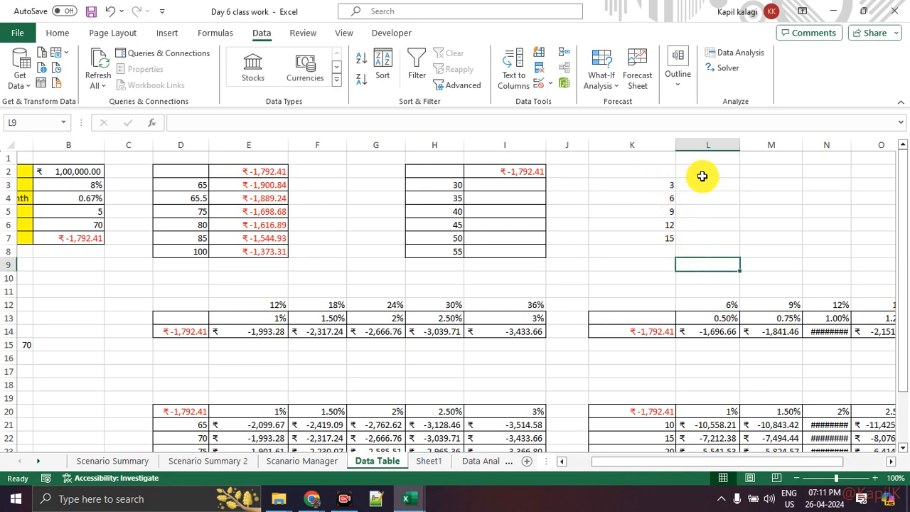
pyautogui.moveTo(655, 172); pyautogui.dragTo(708, 237)
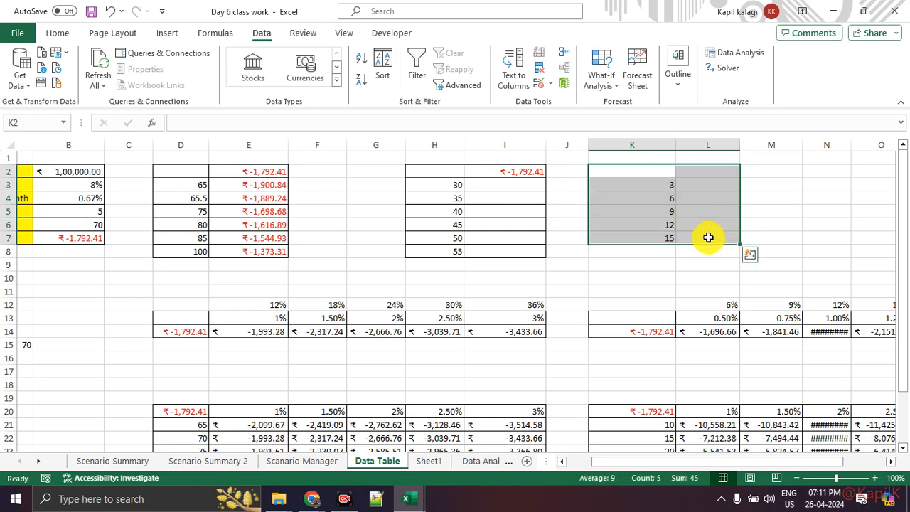
pyautogui.click(647, 202)
pyautogui.moveTo(645, 173); pyautogui.dragTo(703, 242)
pyautogui.click(684, 222)
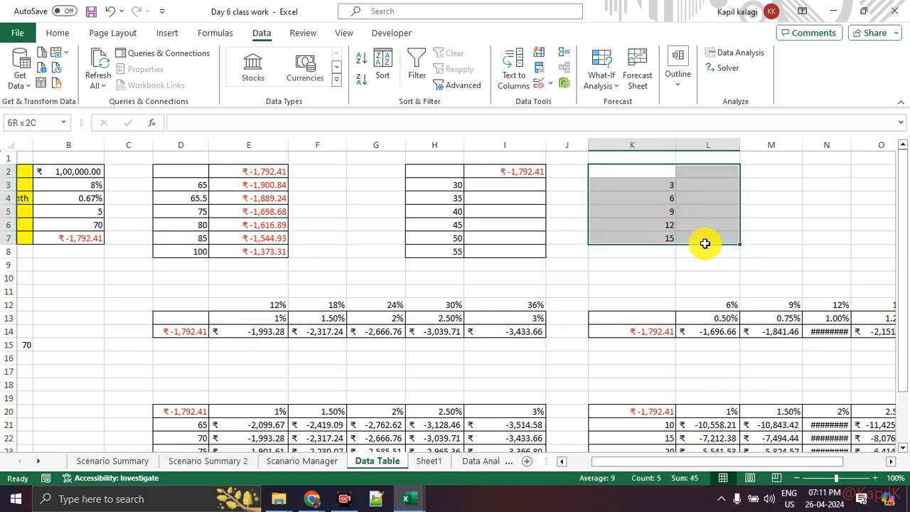
pyautogui.click(58, 34)
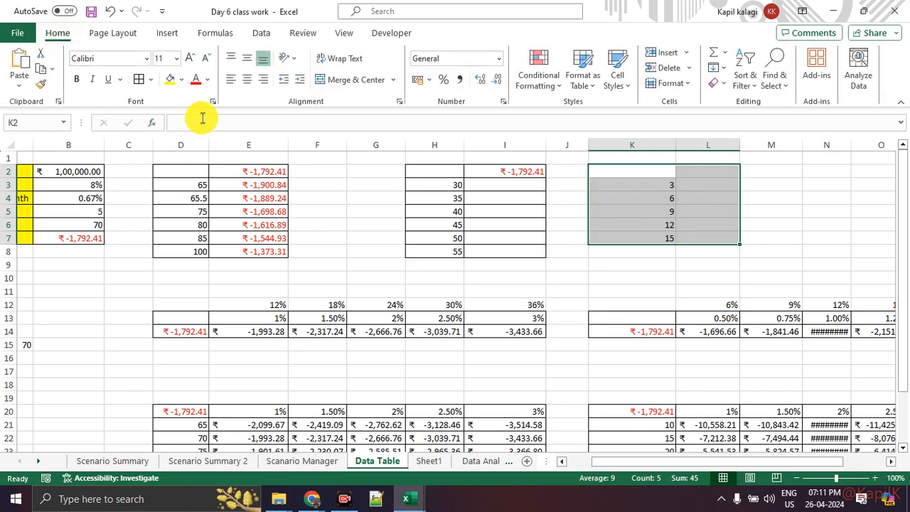
pyautogui.click(152, 79)
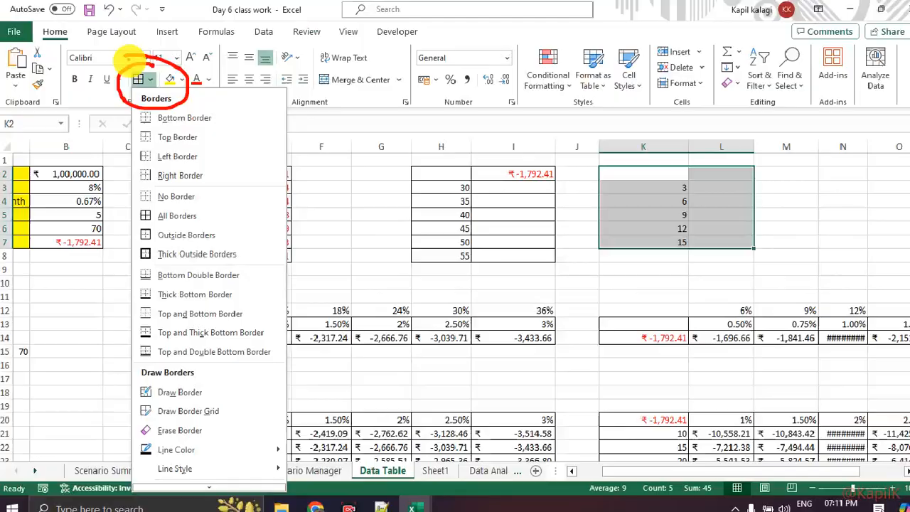
pyautogui.press('Escape')
pyautogui.moveTo(49, 6); pyautogui.dragTo(34, 35)
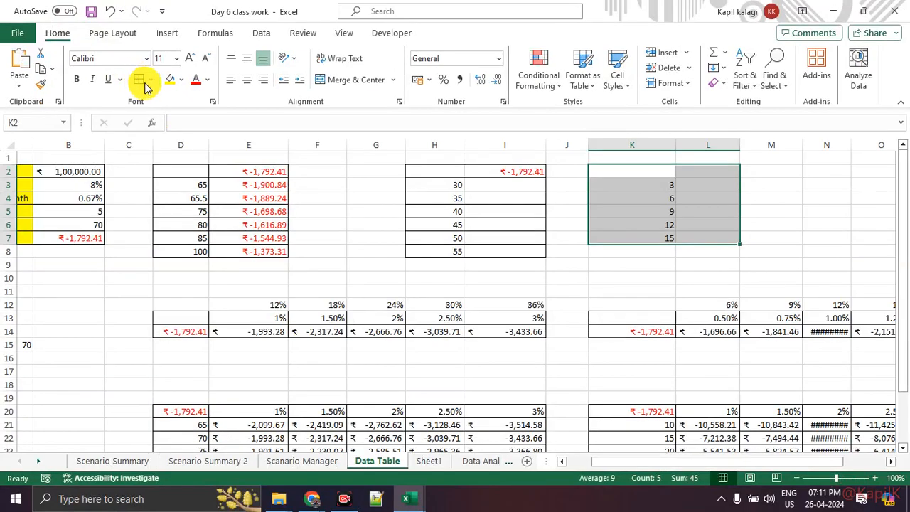
pyautogui.click(155, 84)
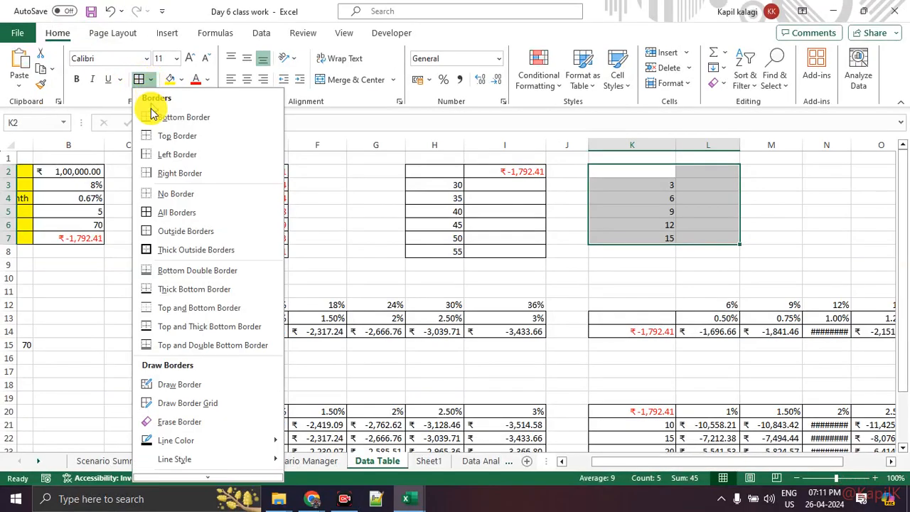
pyautogui.click(198, 214)
pyautogui.click(768, 253)
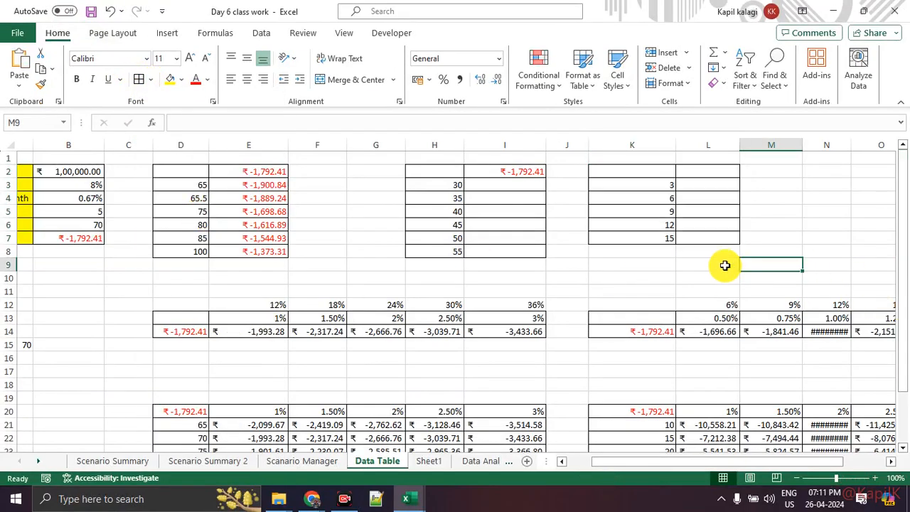
# Step: Enter the payment formula =PMT(B4,B6,B2) in cell L2, above the new table's empty result column
pyautogui.moveTo(754, 130)
pyautogui.mouseDown()
pyautogui.moveTo(546, 118)
pyautogui.moveTo(807, 138)
pyautogui.mouseUp()
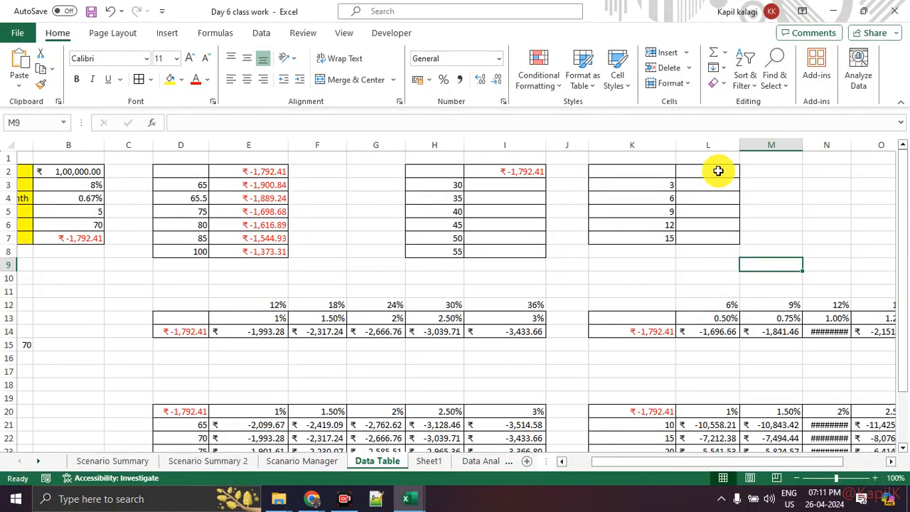
pyautogui.click(709, 165)
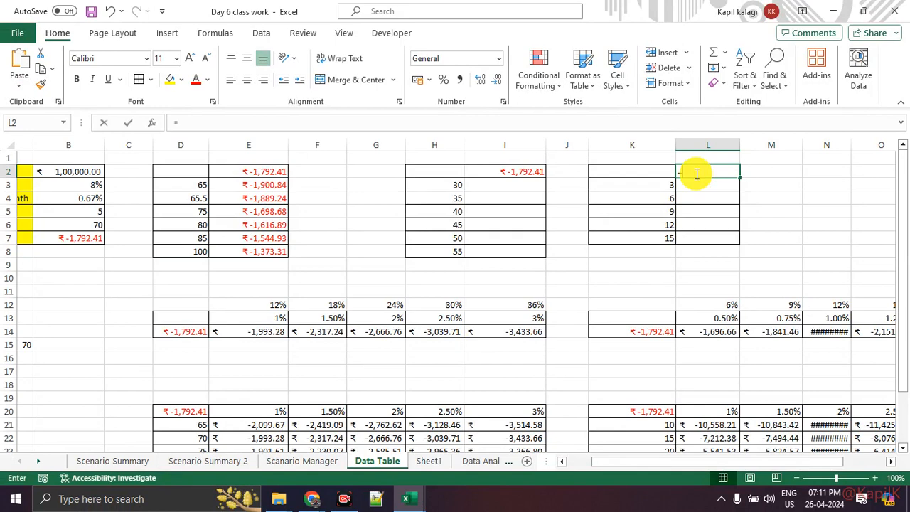
pyautogui.write('=pmt')
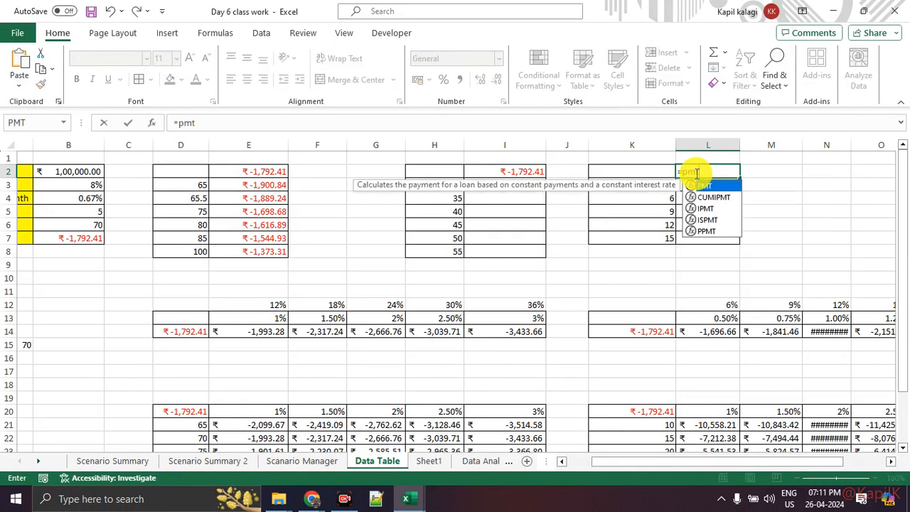
pyautogui.press('Tab')
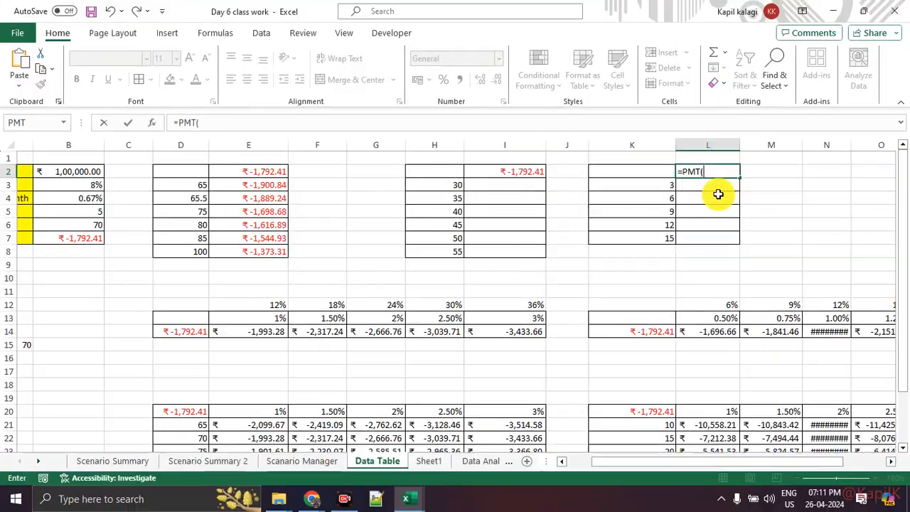
pyautogui.click(77, 197)
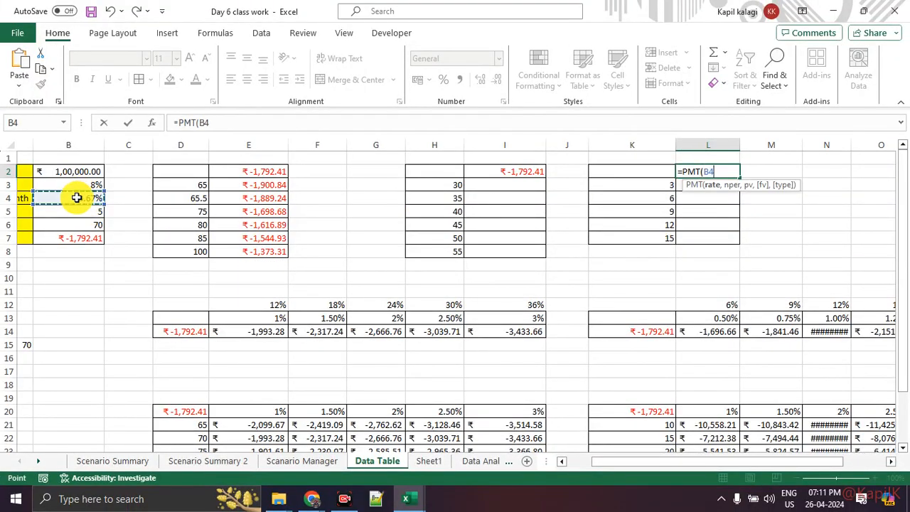
pyautogui.write(',')
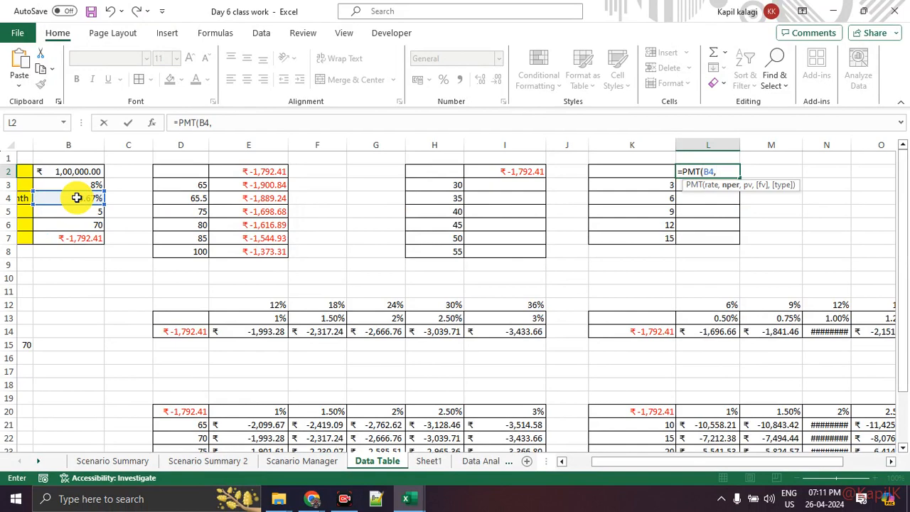
pyautogui.click(81, 225)
pyautogui.write(',')
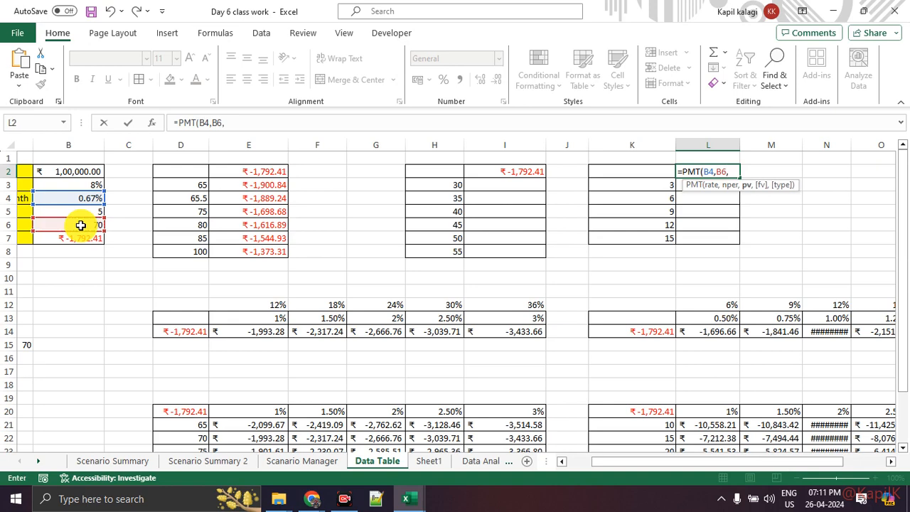
pyautogui.click(76, 168)
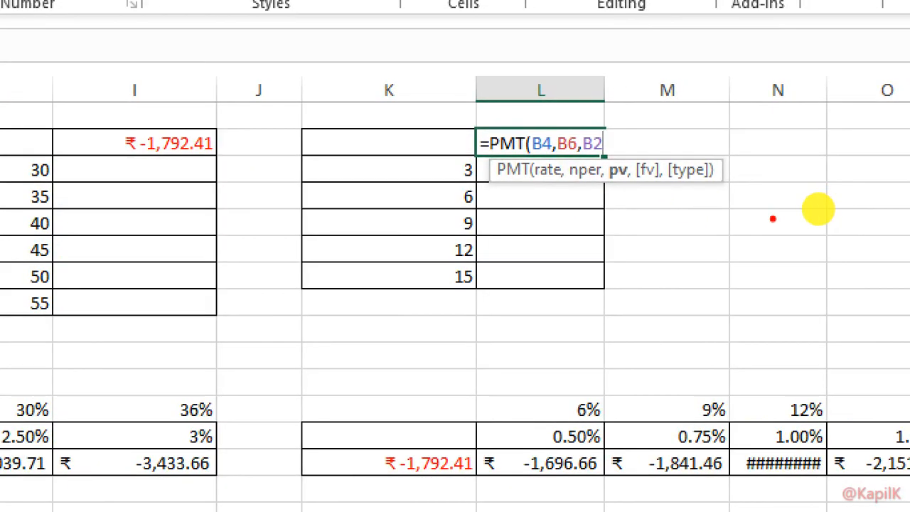
pyautogui.moveTo(635, 189); pyautogui.dragTo(763, 184)
pyautogui.moveTo(610, 142)
pyautogui.mouseDown()
pyautogui.moveTo(650, 210)
pyautogui.moveTo(617, 132)
pyautogui.mouseUp()
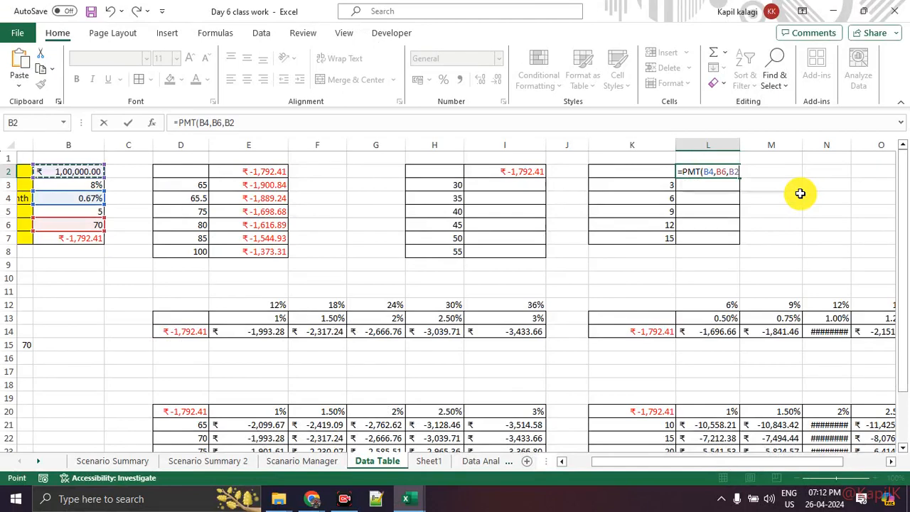
pyautogui.write(')')
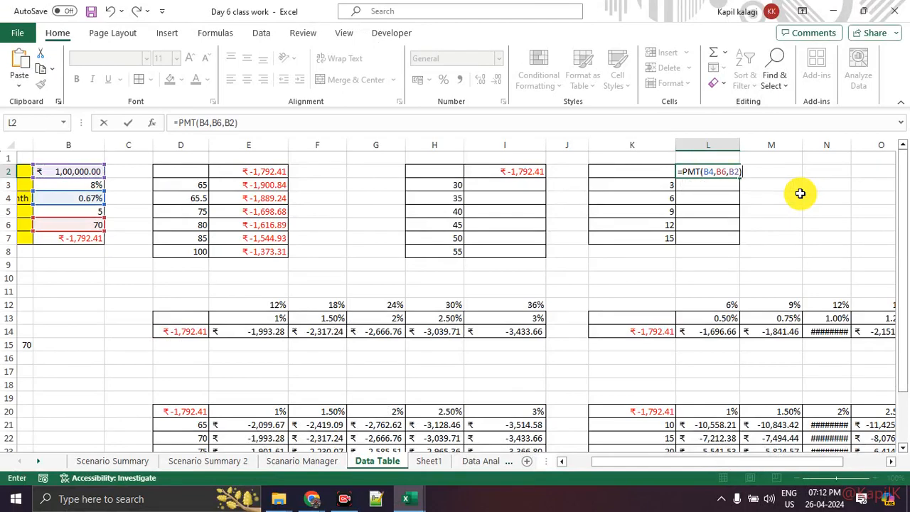
pyautogui.press('Return')
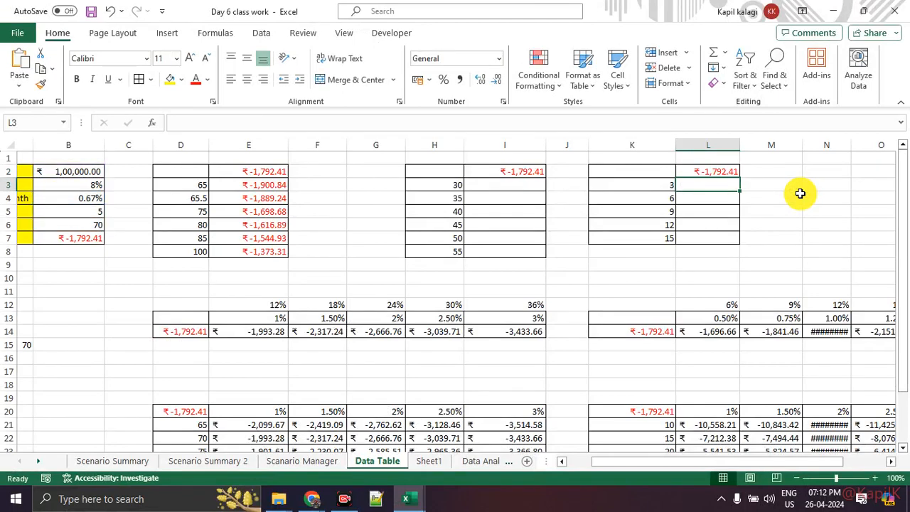
# Step: Create a one-variable What-If data table over range K2:L7 with B6 as the column input cell
pyautogui.click(725, 171)
pyautogui.click(717, 263)
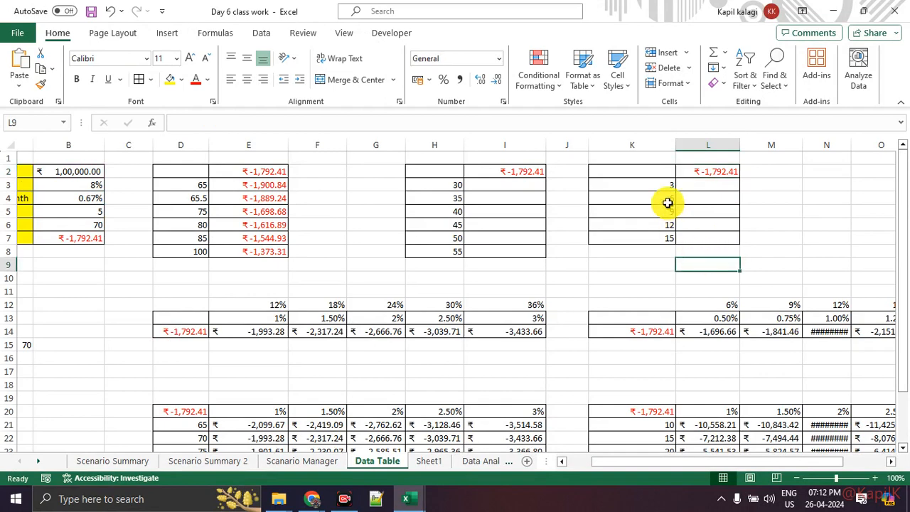
pyautogui.moveTo(654, 173); pyautogui.dragTo(691, 232)
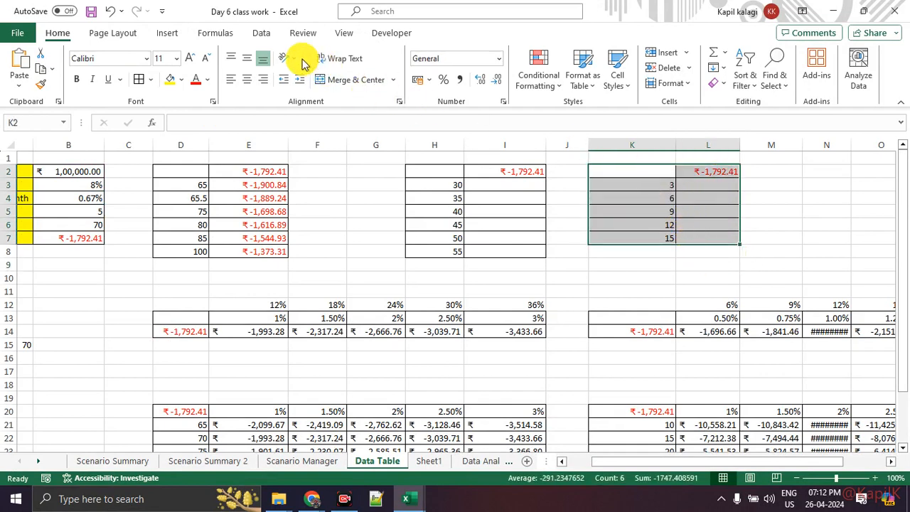
pyautogui.click(261, 33)
pyautogui.click(608, 84)
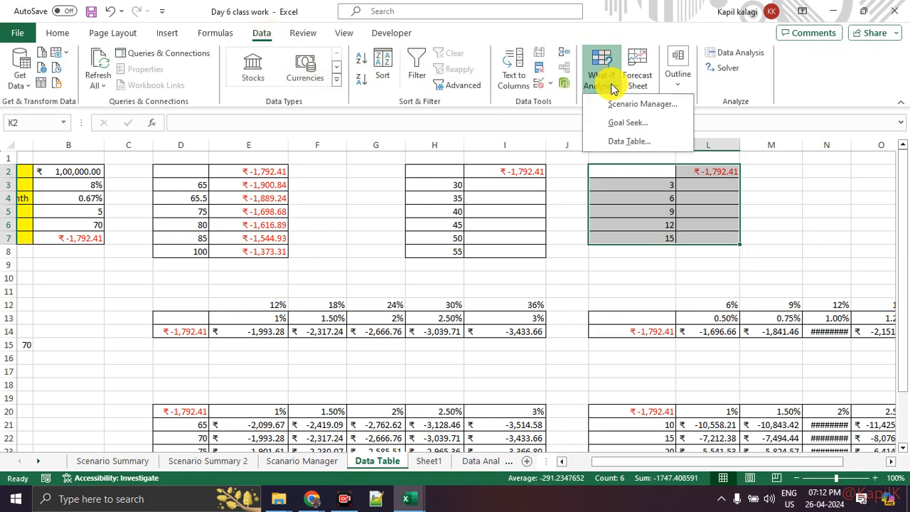
pyautogui.click(619, 141)
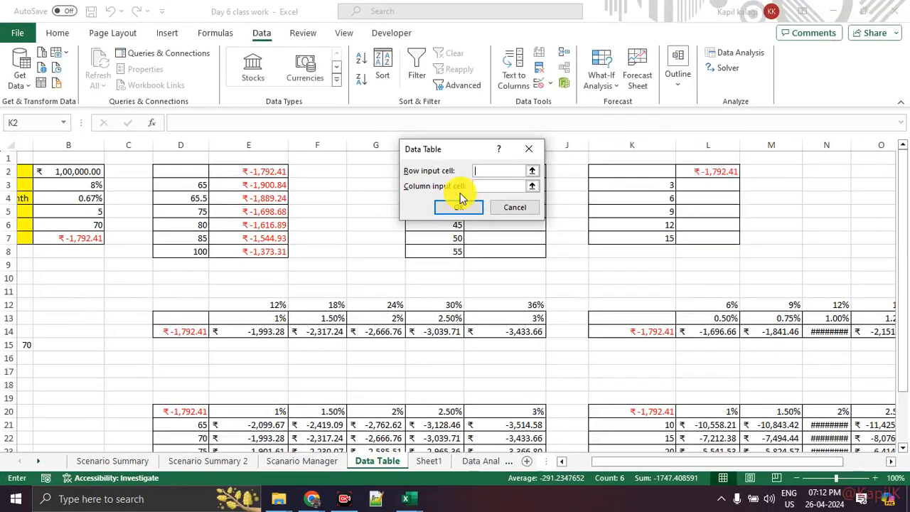
pyautogui.click(347, 205)
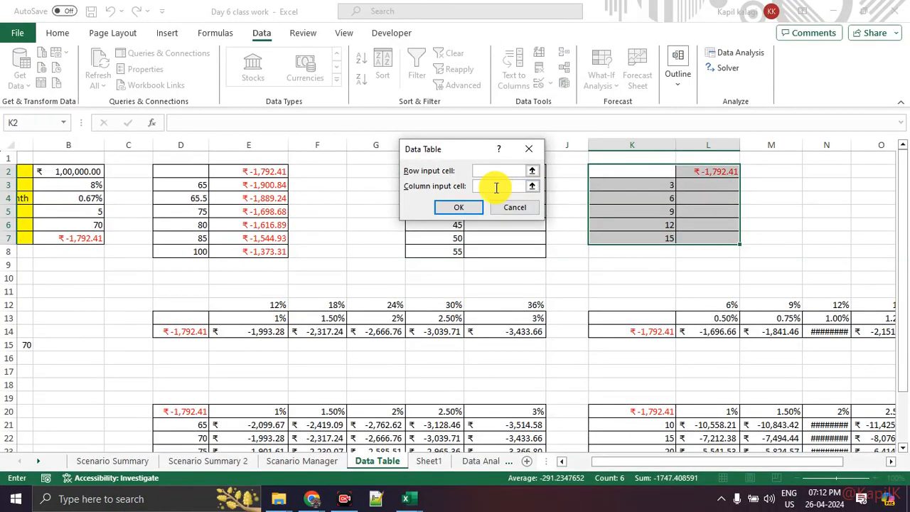
pyautogui.click(89, 226)
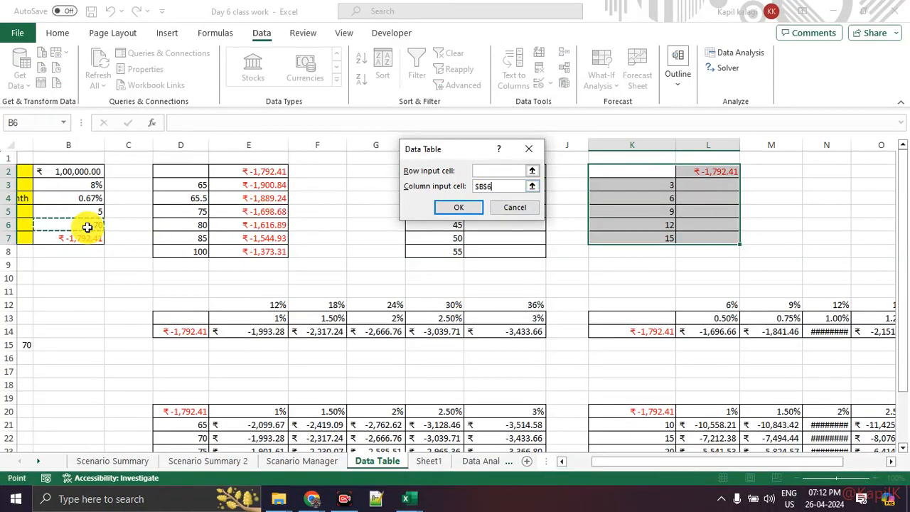
pyautogui.click(458, 208)
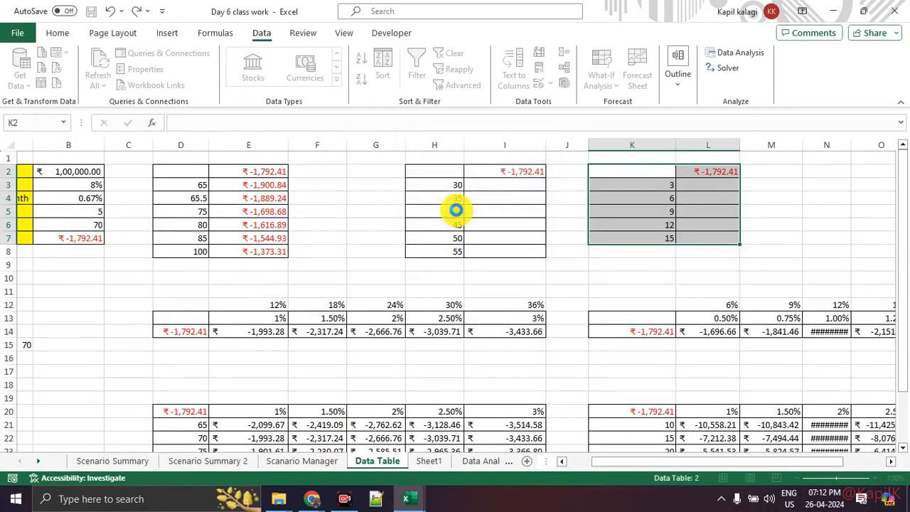
pyautogui.click(725, 277)
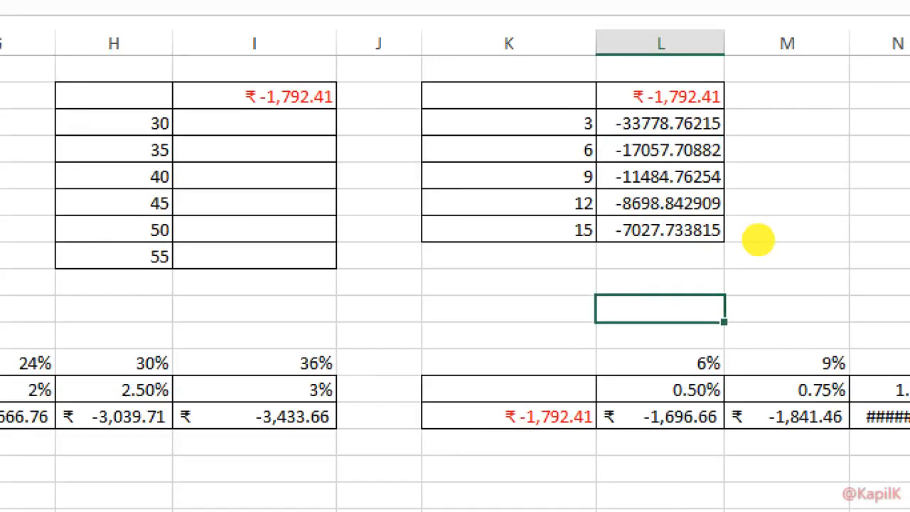
pyautogui.moveTo(758, 178)
pyautogui.mouseDown()
pyautogui.moveTo(667, 147)
pyautogui.moveTo(746, 242)
pyautogui.moveTo(693, 160)
pyautogui.mouseUp()
pyautogui.moveTo(529, 206); pyautogui.dragTo(753, 202)
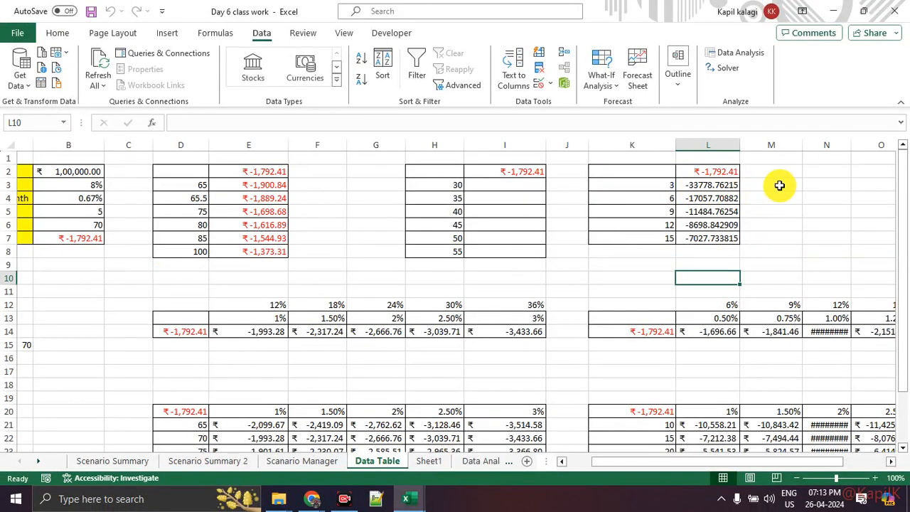
pyautogui.hotkey('ctrl', '1')
pyautogui.click(731, 189)
pyautogui.moveTo(747, 159)
pyautogui.mouseDown()
pyautogui.moveTo(716, 148)
pyautogui.moveTo(812, 197)
pyautogui.moveTo(718, 129)
pyautogui.mouseUp()
pyautogui.press('Escape')
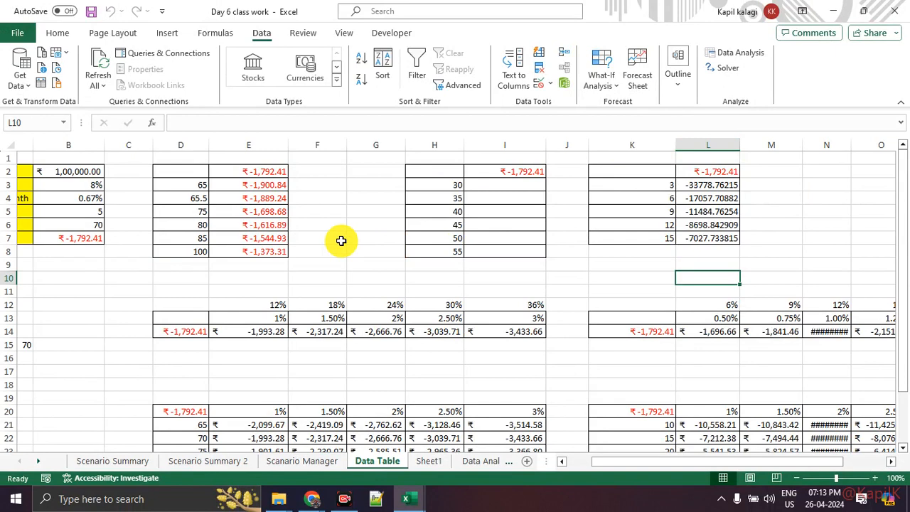
# Step: Clear the calculated payments beneath the interest rates in the horizontal data table, range E14:I14
pyautogui.scroll(-1, 338, 239)
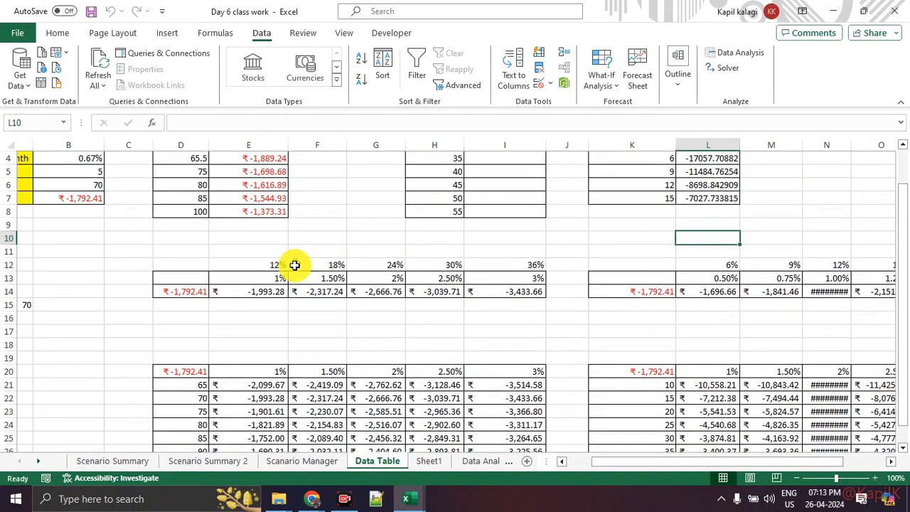
pyautogui.moveTo(264, 291); pyautogui.dragTo(522, 286)
pyautogui.press('Delete')
pyautogui.click(434, 318)
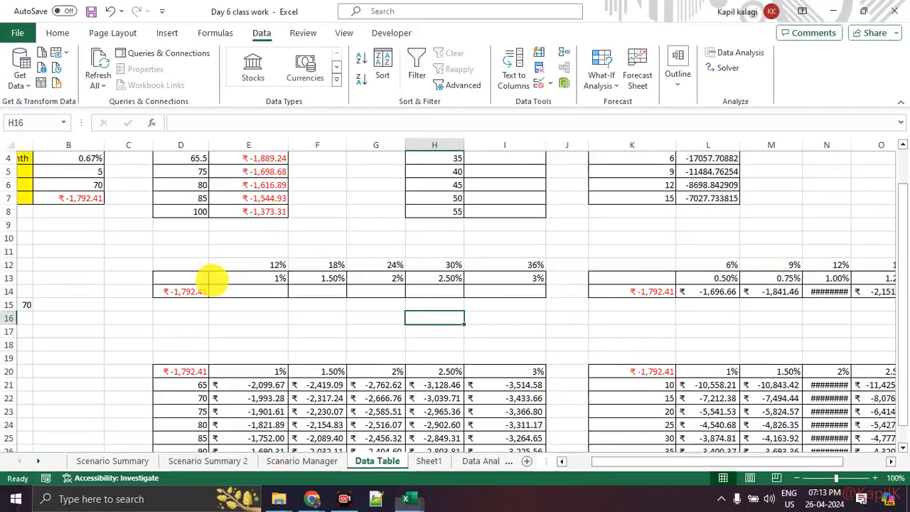
# Step: Review the monthly interest rates across E13:I13 and the extent of the horizontal table D13:I14
pyautogui.click(257, 282)
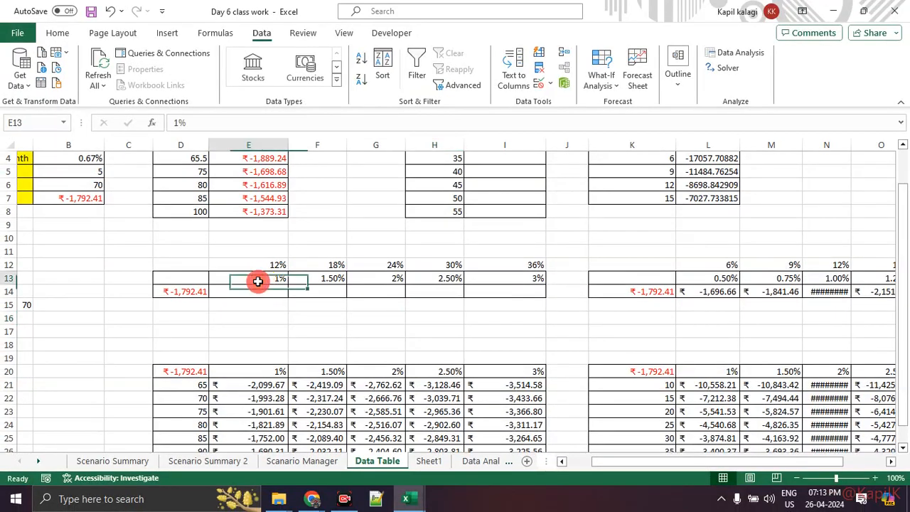
pyautogui.click(306, 280)
pyautogui.click(378, 281)
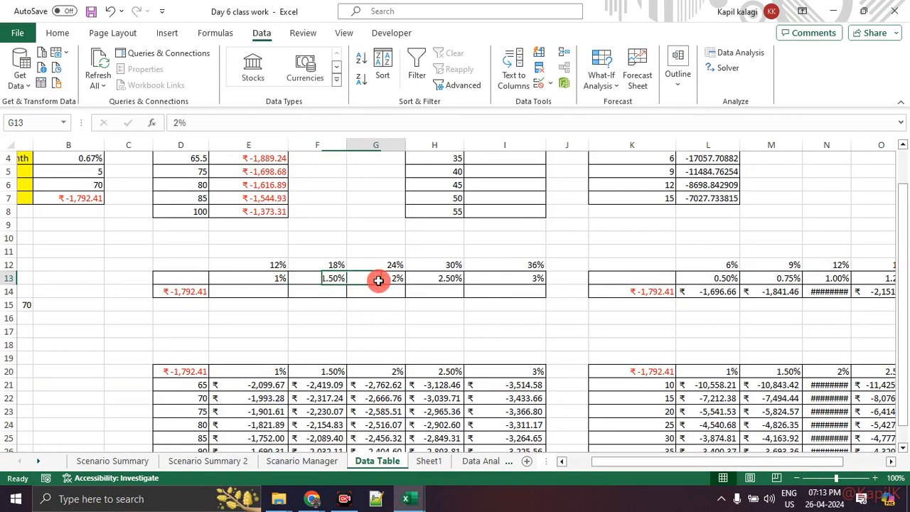
pyautogui.click(433, 280)
pyautogui.click(490, 279)
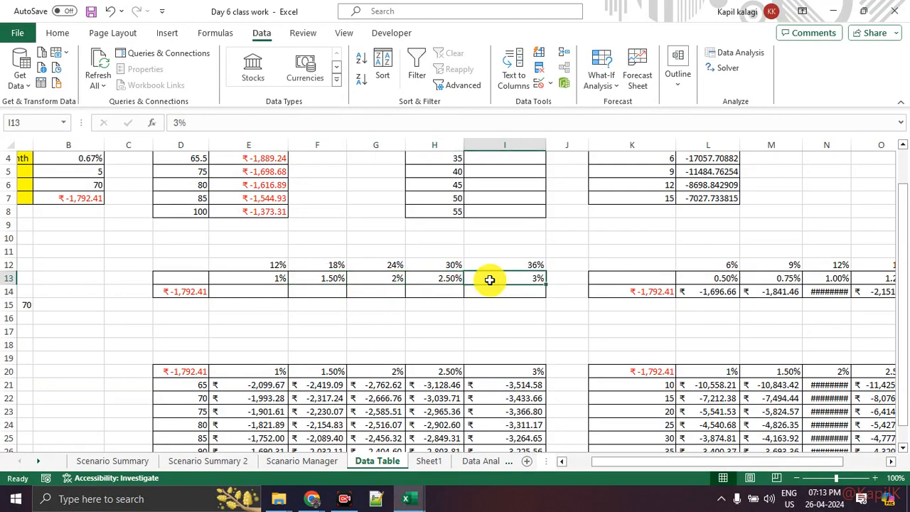
pyautogui.click(377, 330)
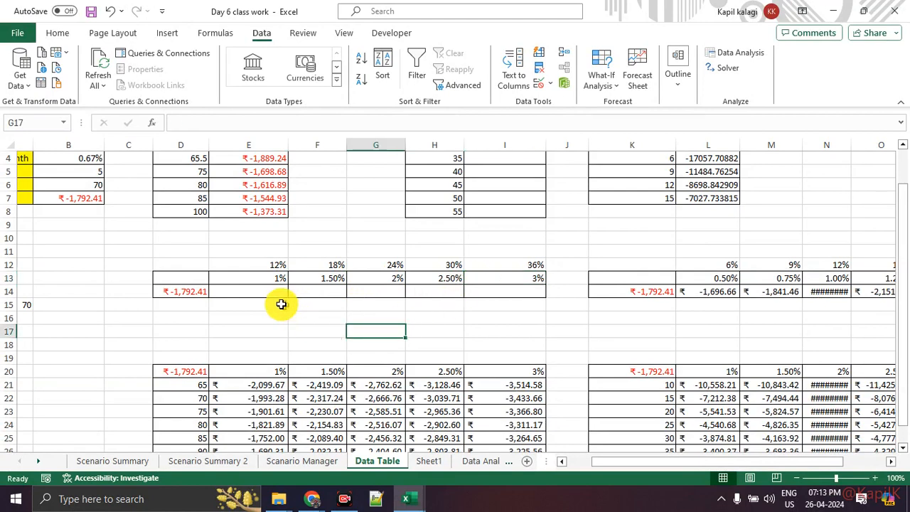
pyautogui.moveTo(189, 280); pyautogui.dragTo(524, 290)
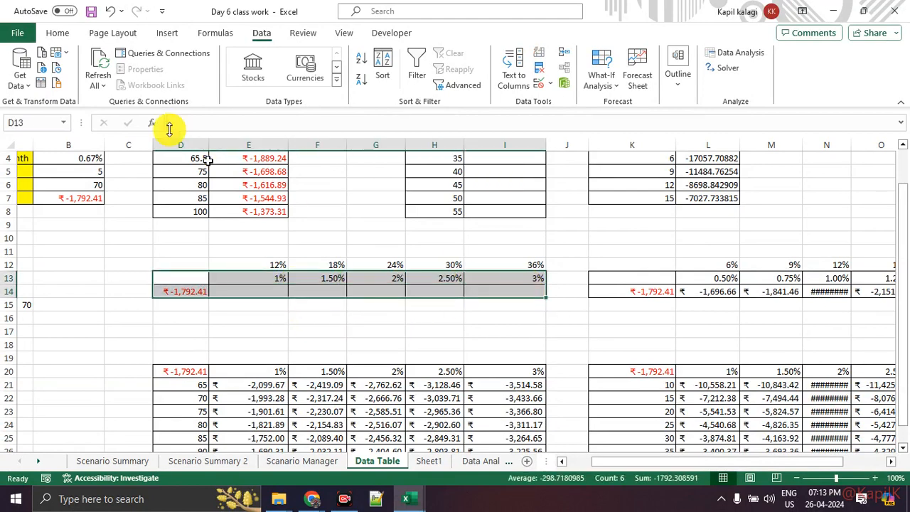
pyautogui.click(58, 33)
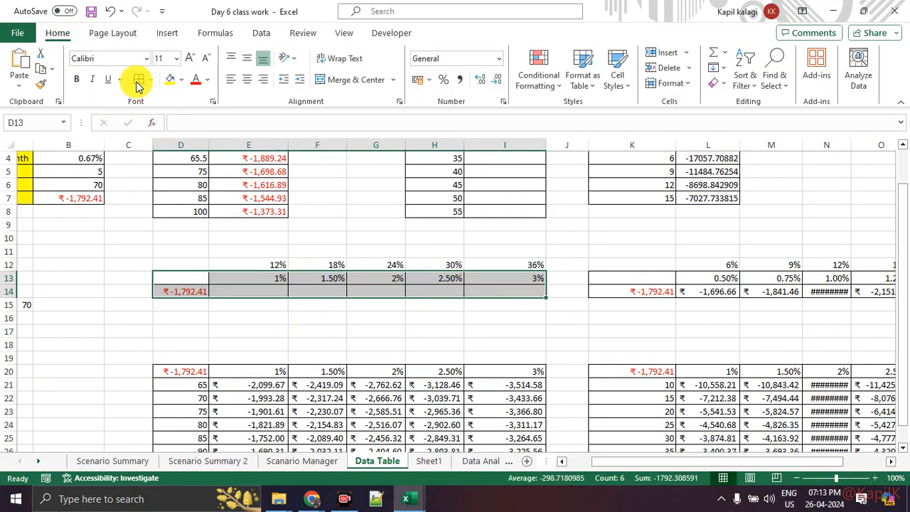
# Step: Clear cell D14 and enter the formula =B7 to link the horizontal table to the monthly payment
pyautogui.click(188, 293)
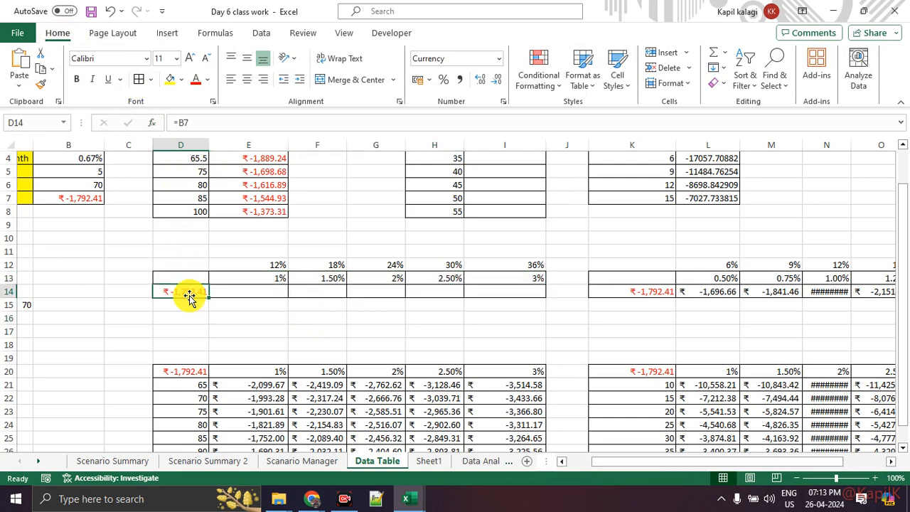
pyautogui.press('Delete')
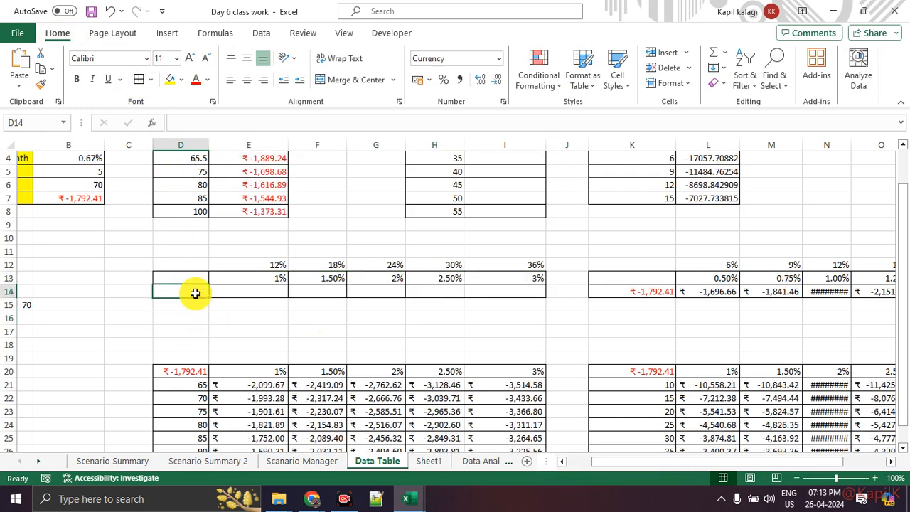
pyautogui.write('=')
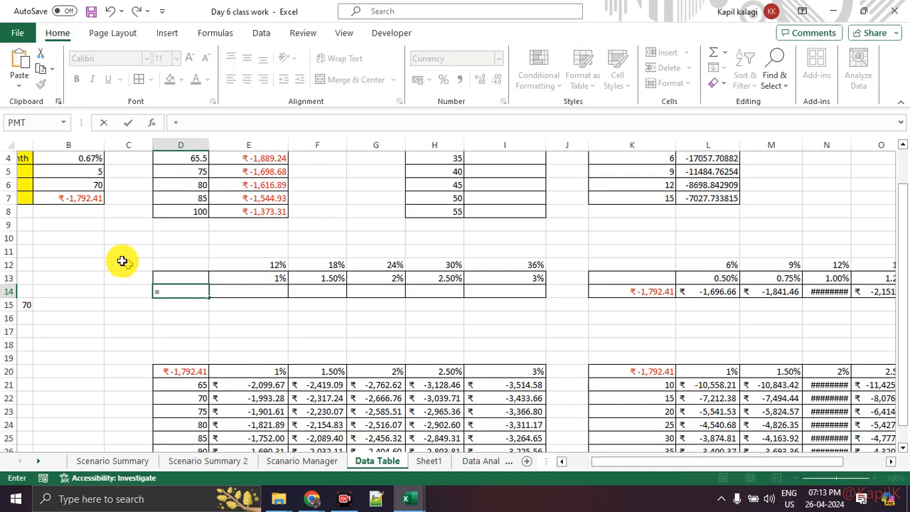
pyautogui.click(66, 199)
pyautogui.press('Return')
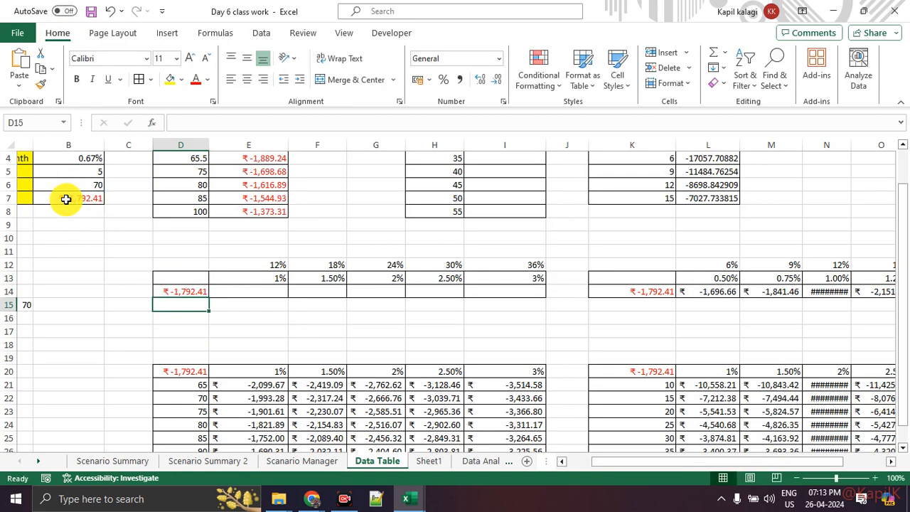
# Step: Create a one-variable What-If data table over range D13:I14 with B4 as the row input cell
pyautogui.click(239, 278)
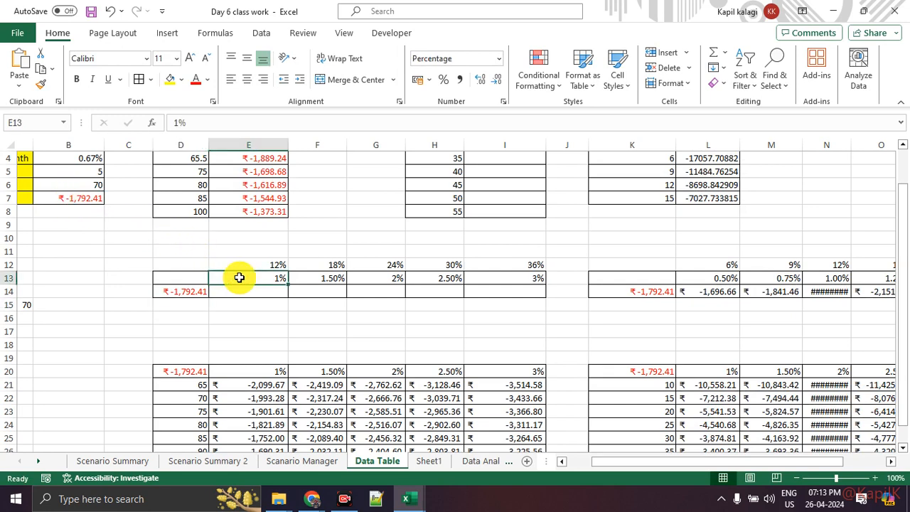
pyautogui.click(266, 264)
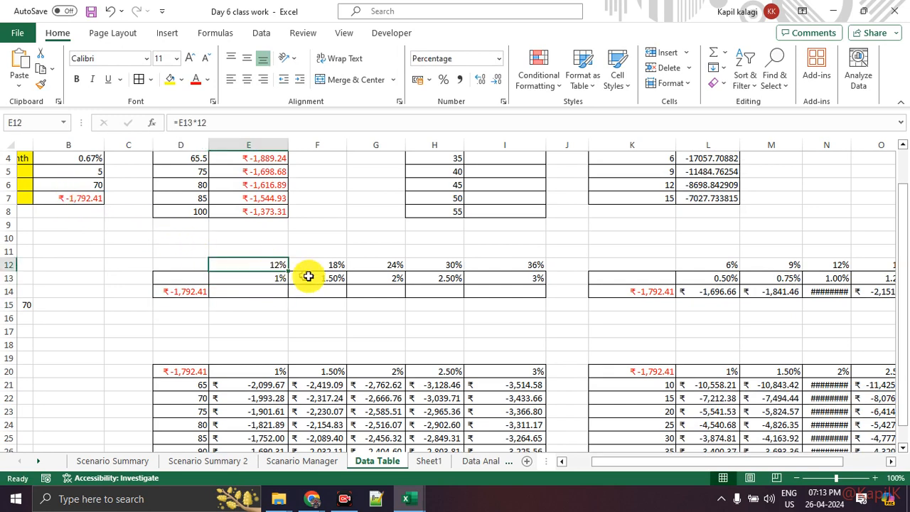
pyautogui.click(331, 263)
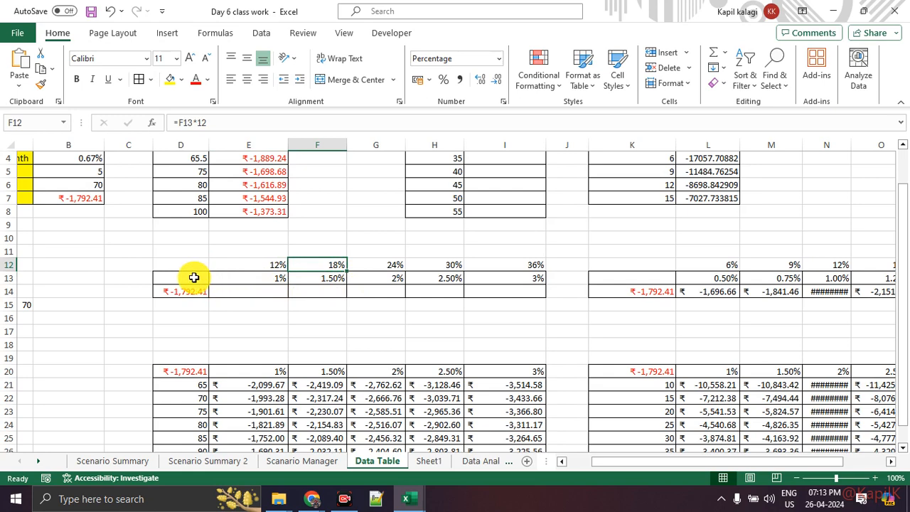
pyautogui.moveTo(193, 278)
pyautogui.mouseDown()
pyautogui.moveTo(351, 300)
pyautogui.moveTo(517, 294)
pyautogui.mouseUp()
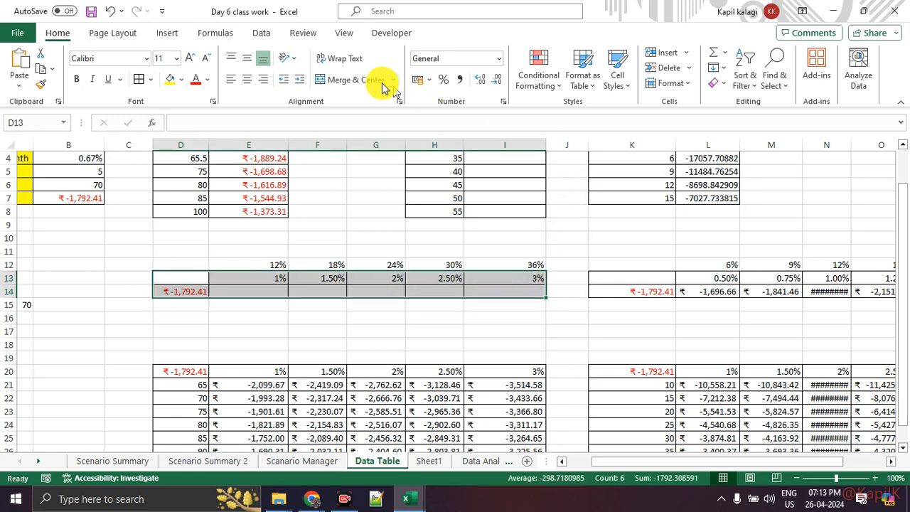
pyautogui.click(261, 35)
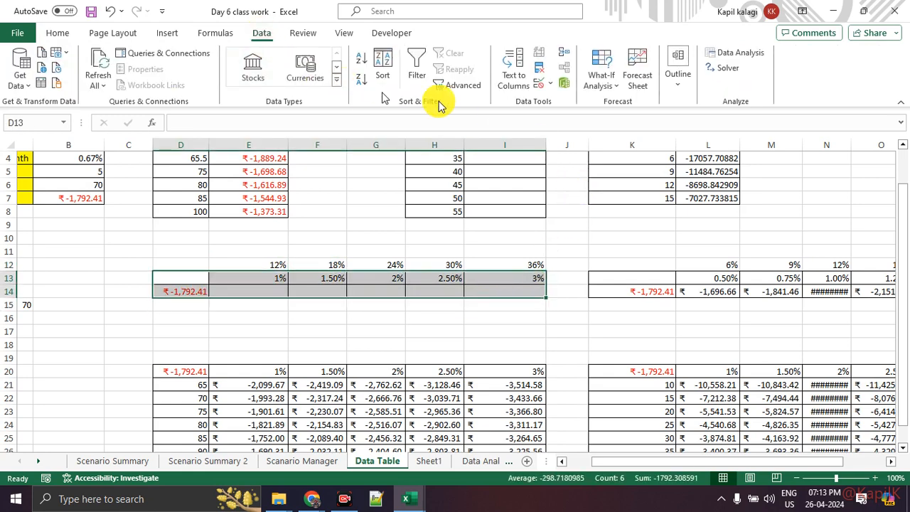
pyautogui.click(613, 84)
pyautogui.click(618, 142)
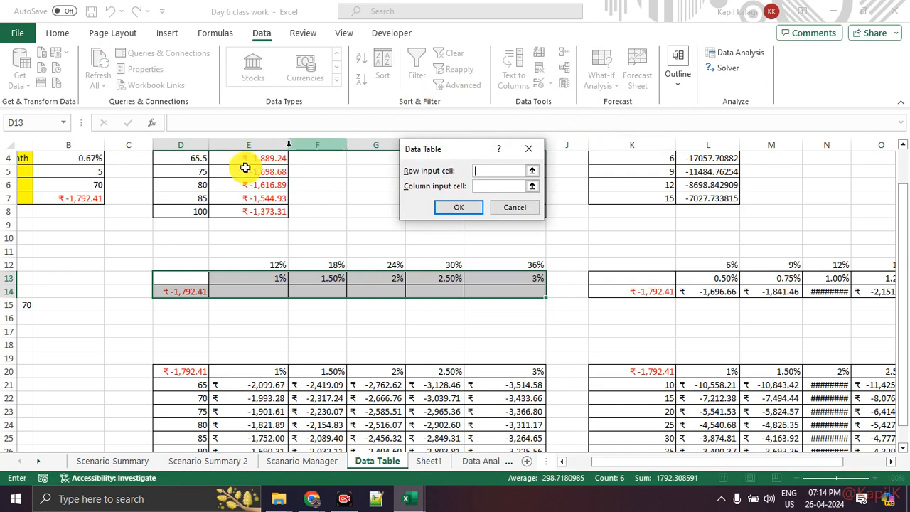
pyautogui.scroll(1, 113, 229)
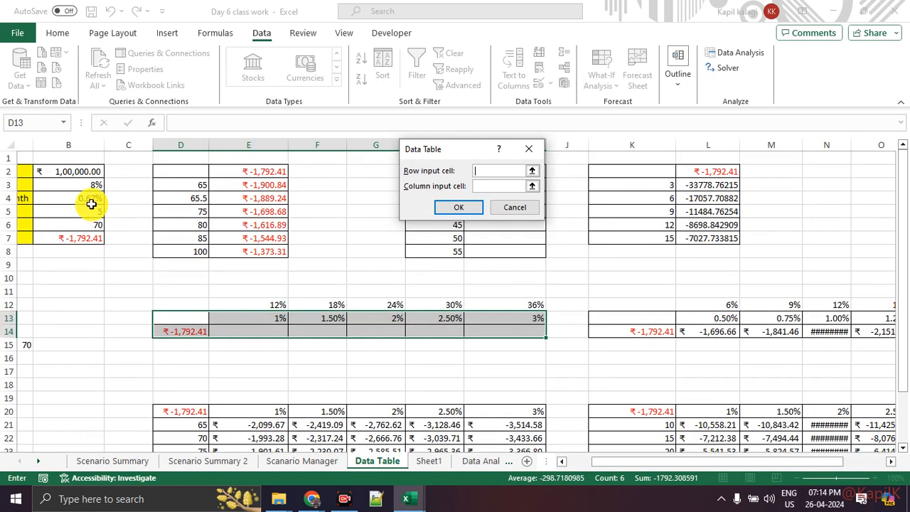
pyautogui.click(85, 198)
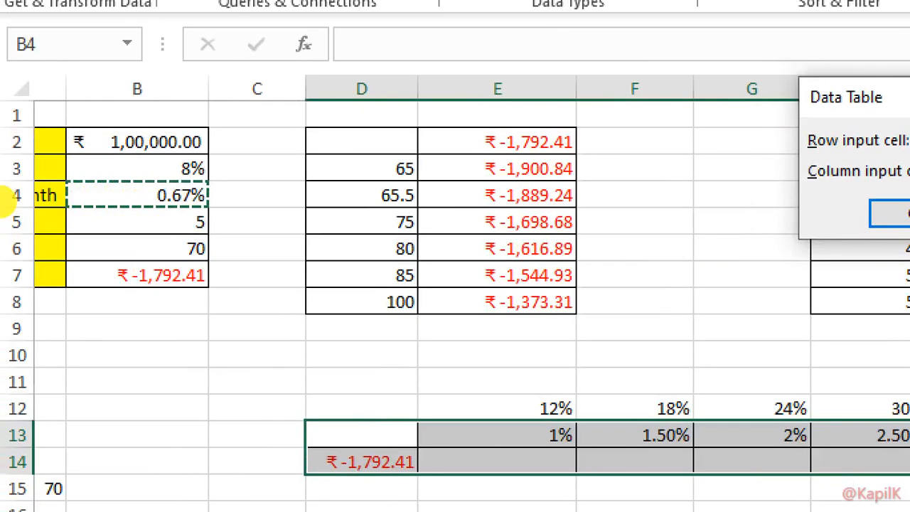
pyautogui.moveTo(114, 168)
pyautogui.mouseDown()
pyautogui.moveTo(68, 207)
pyautogui.moveTo(82, 187)
pyautogui.mouseUp()
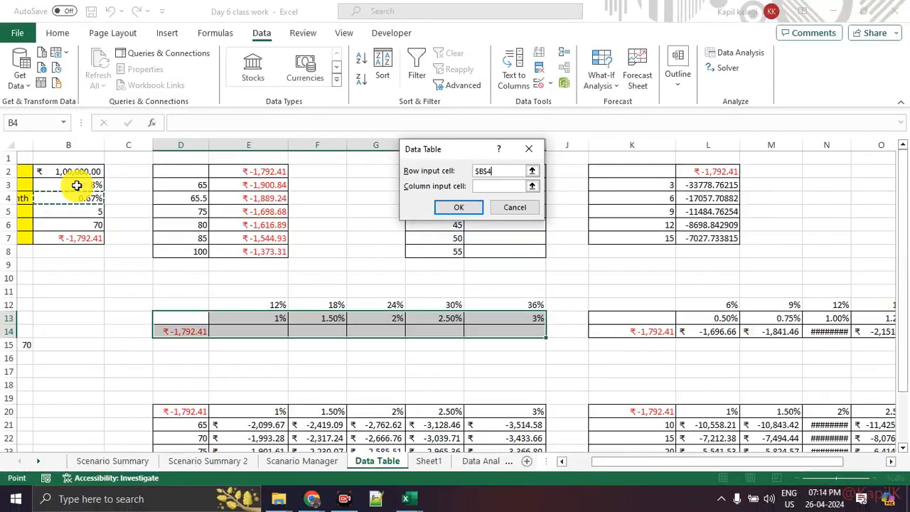
pyautogui.click(466, 205)
pyautogui.click(297, 369)
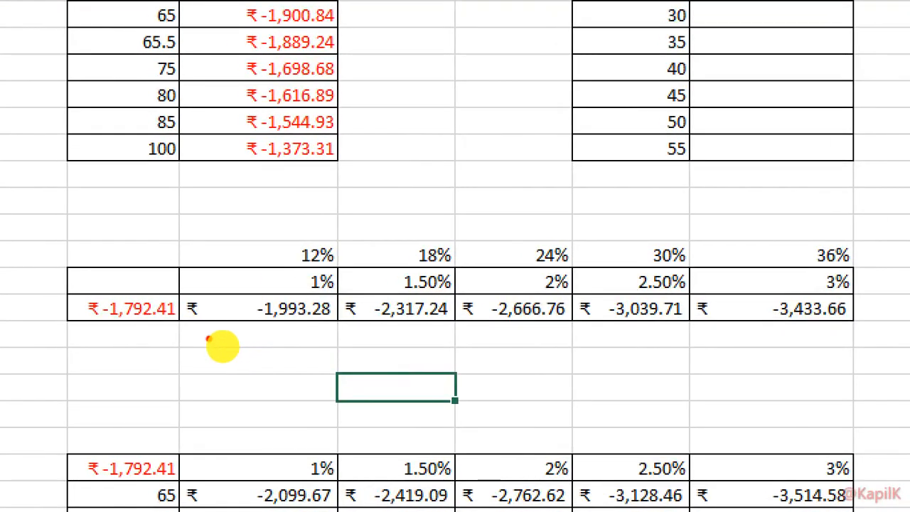
pyautogui.moveTo(192, 327); pyautogui.dragTo(322, 331)
pyautogui.moveTo(333, 251)
pyautogui.mouseDown()
pyautogui.moveTo(303, 251)
pyautogui.moveTo(335, 260)
pyautogui.mouseUp()
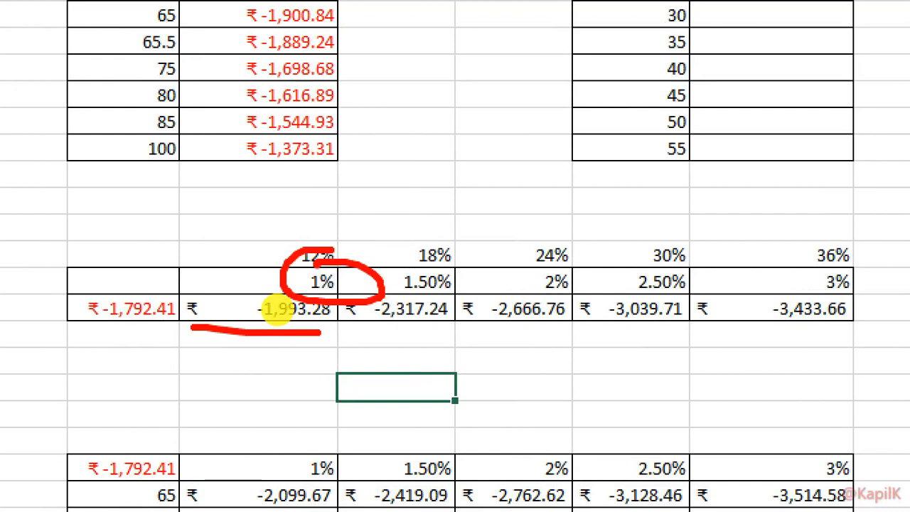
pyautogui.moveTo(255, 325); pyautogui.dragTo(292, 319)
pyautogui.moveTo(847, 253)
pyautogui.mouseDown()
pyautogui.moveTo(799, 271)
pyautogui.moveTo(827, 271)
pyautogui.mouseUp()
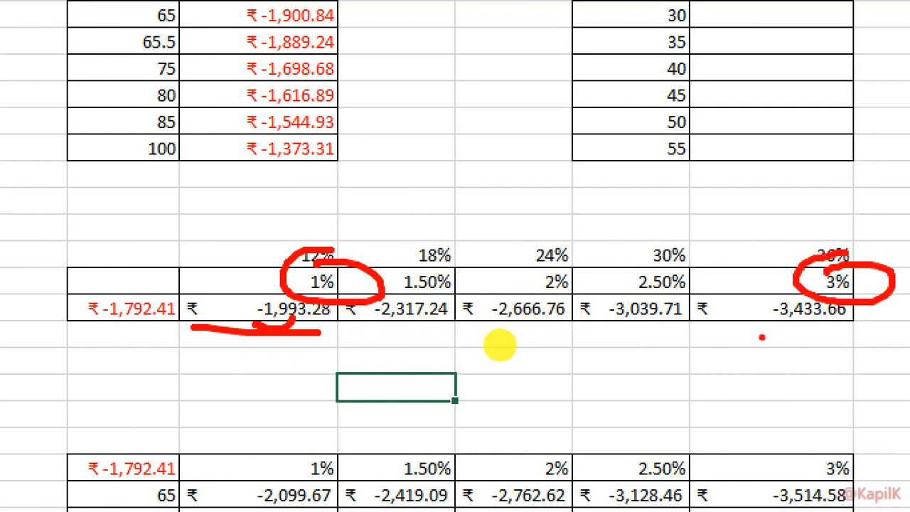
pyautogui.moveTo(761, 341); pyautogui.dragTo(859, 336)
pyautogui.press('Escape')
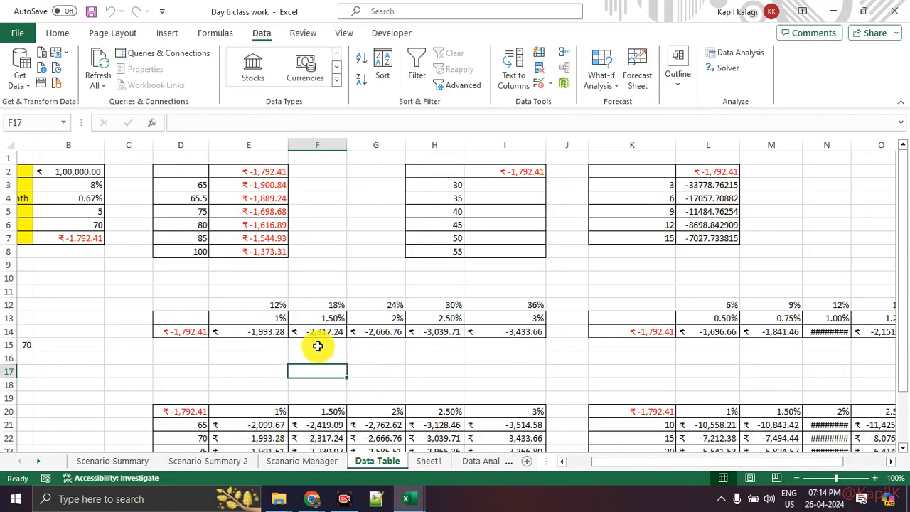
pyautogui.hotkey('ctrl', '1')
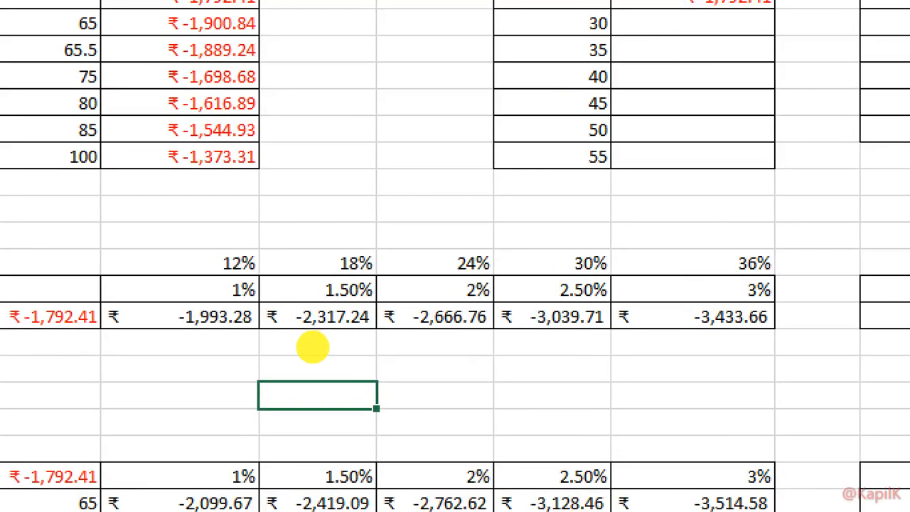
pyautogui.click(265, 361)
pyautogui.moveTo(236, 334)
pyautogui.mouseDown()
pyautogui.moveTo(807, 342)
pyautogui.moveTo(768, 371)
pyautogui.mouseUp()
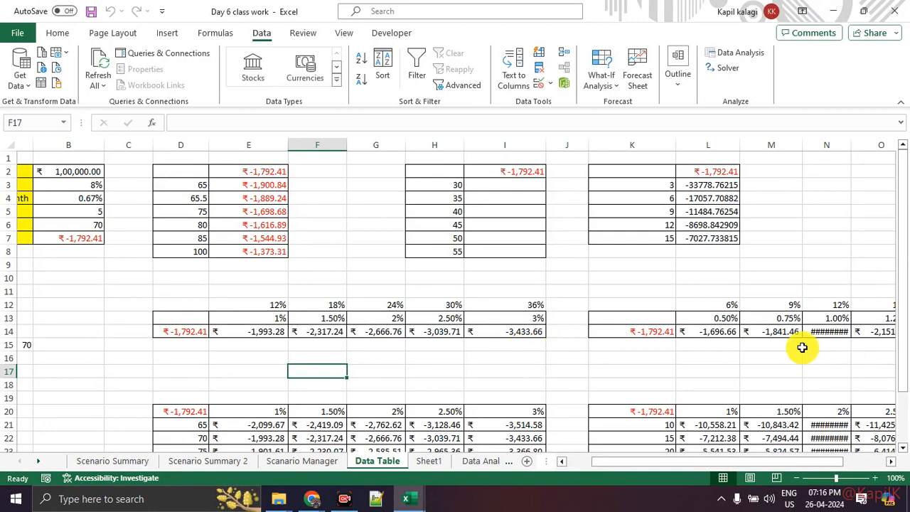
# Step: Clear the calculated payments in L14:P14 and the linked payment formula in K14 of the second horizontal table
pyautogui.scroll(-1, 802, 347)
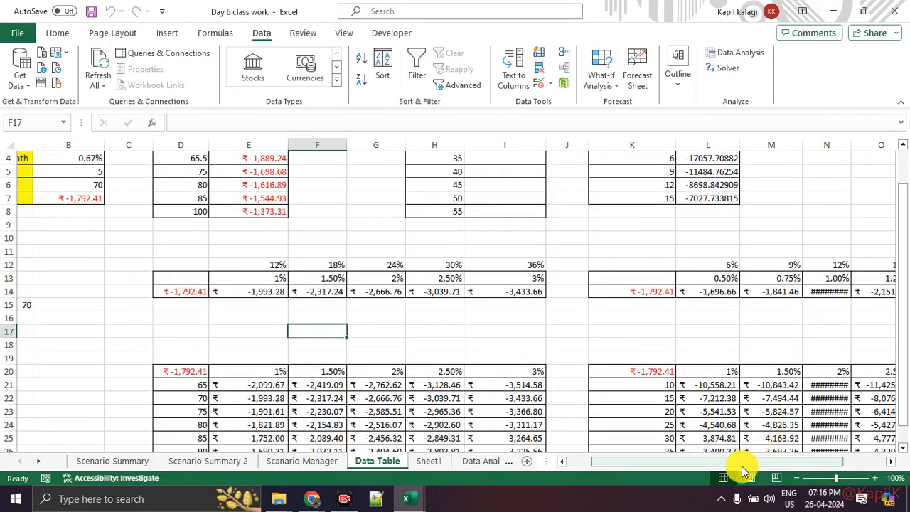
pyautogui.moveTo(742, 462); pyautogui.dragTo(847, 462)
pyautogui.moveTo(609, 278); pyautogui.dragTo(844, 292)
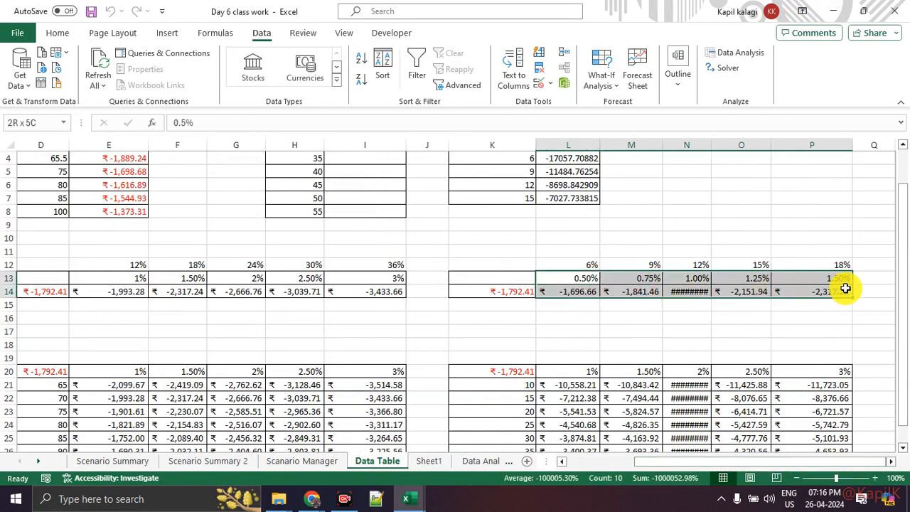
pyautogui.click(784, 329)
pyautogui.moveTo(585, 293); pyautogui.dragTo(850, 320)
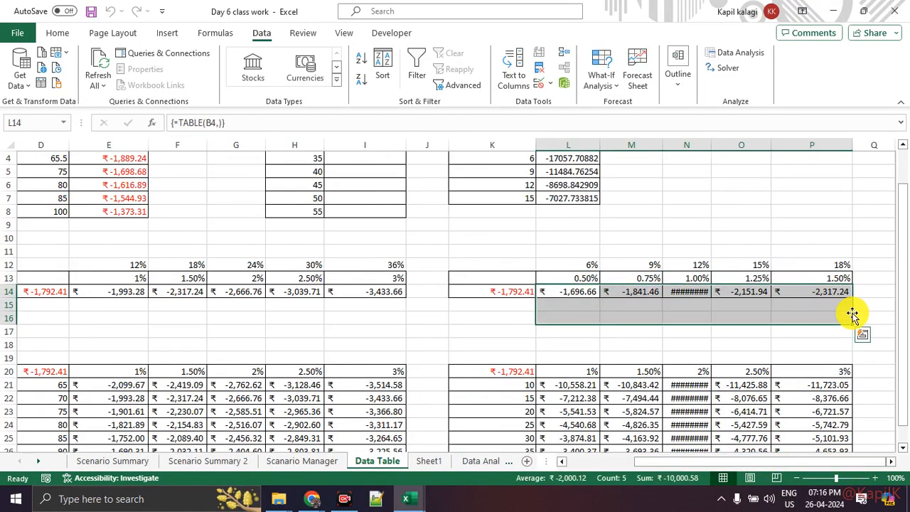
pyautogui.press('Delete')
pyautogui.click(525, 291)
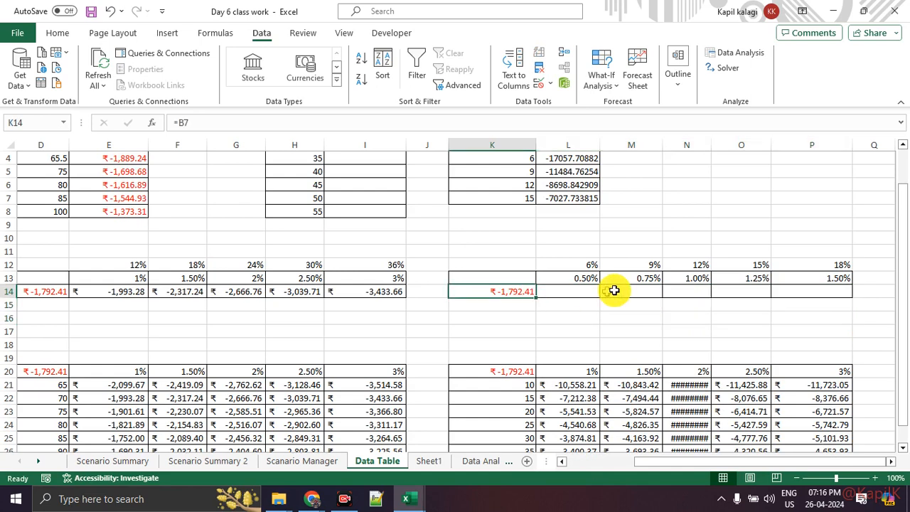
pyautogui.press('Delete')
pyautogui.click(546, 328)
pyautogui.moveTo(523, 282); pyautogui.dragTo(844, 297)
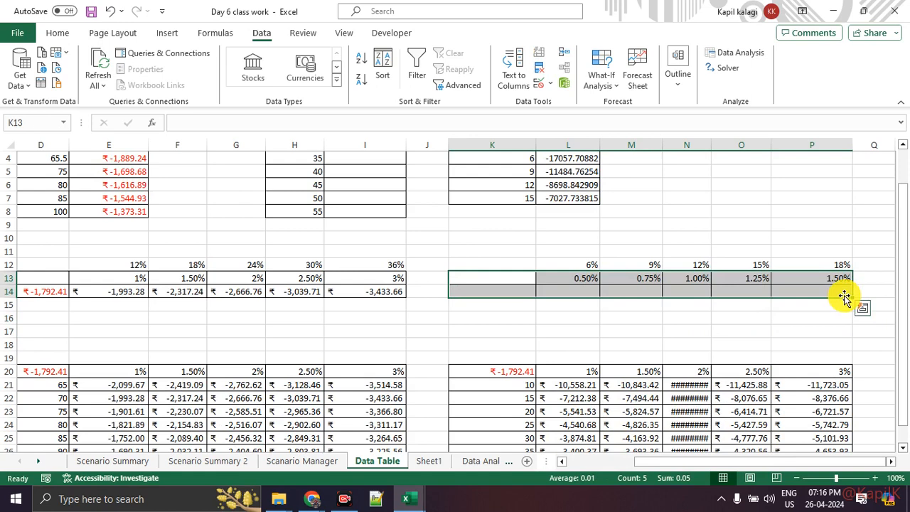
pyautogui.click(695, 318)
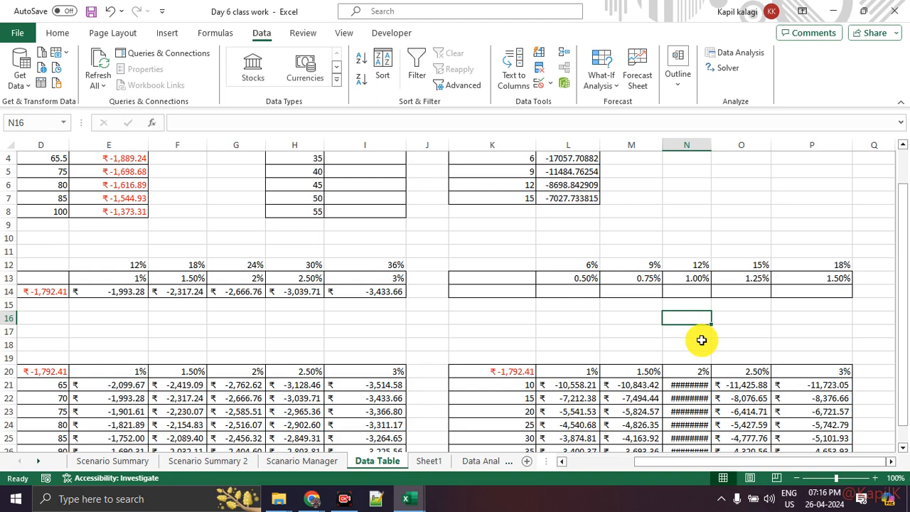
# Step: Clear the calculated payments inside the two-variable table, range E21:I26, keeping its terms and interest rates
pyautogui.scroll(-2, 541, 395)
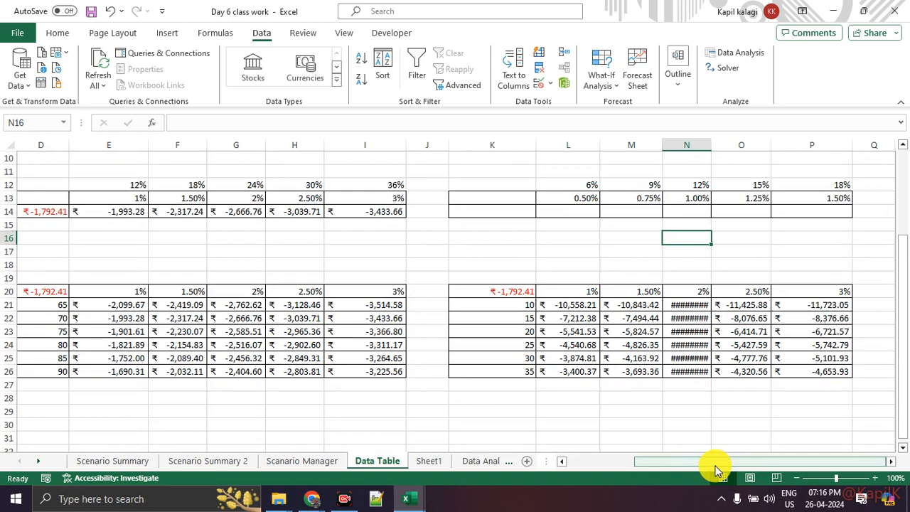
pyautogui.moveTo(716, 468); pyautogui.dragTo(596, 465)
pyautogui.moveTo(341, 306); pyautogui.dragTo(596, 394)
pyautogui.press('Delete')
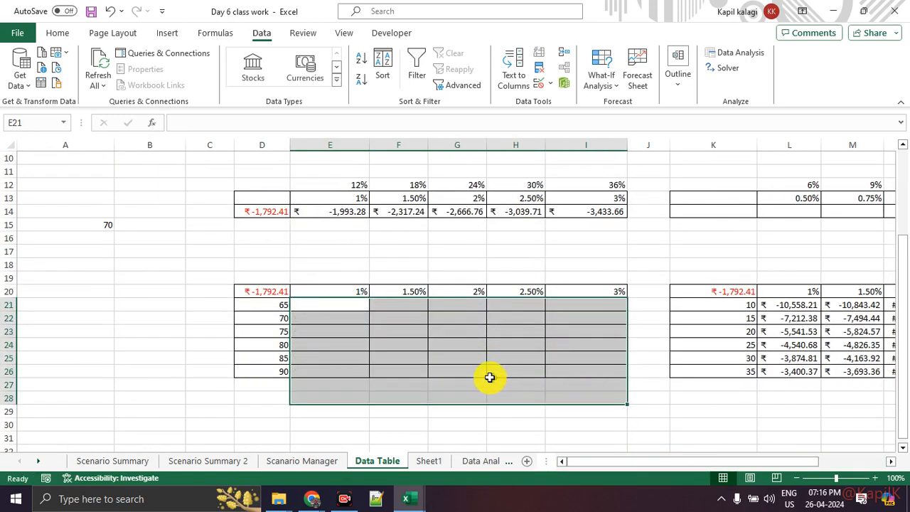
pyautogui.click(498, 373)
# Step: Re-enter the formula =B7 in corner cell D20 to link the two-variable table to the monthly payment
pyautogui.click(269, 294)
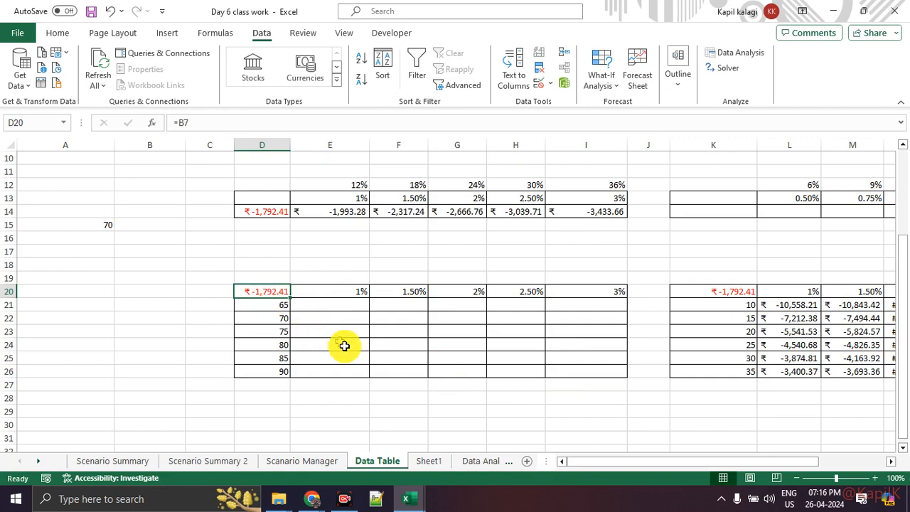
pyautogui.moveTo(288, 308); pyautogui.dragTo(271, 365)
pyautogui.moveTo(335, 294); pyautogui.dragTo(599, 299)
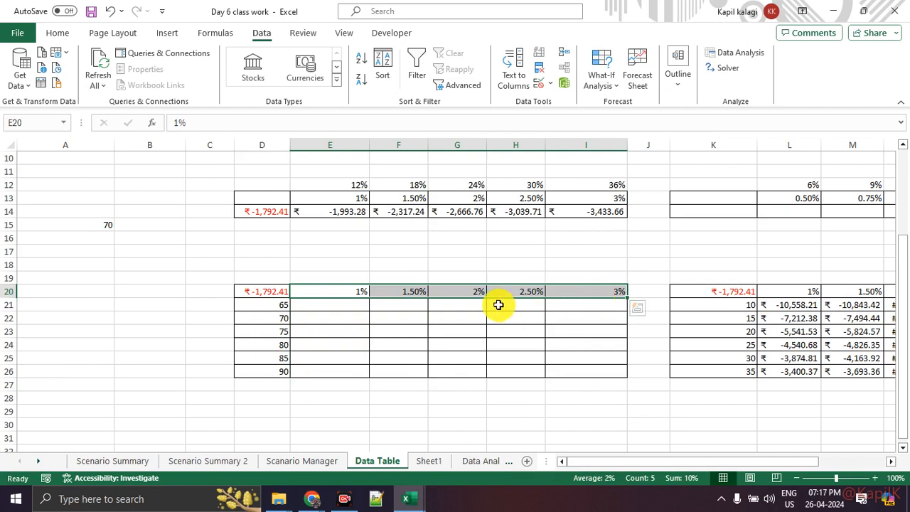
pyautogui.click(266, 290)
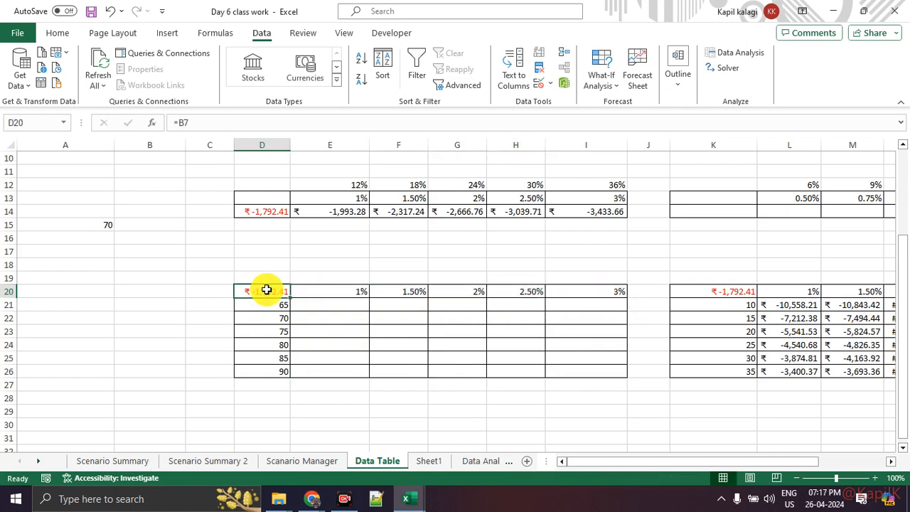
pyautogui.write('=')
pyautogui.scroll(1, 210, 270)
pyautogui.scroll(2, 210, 270)
pyautogui.click(134, 198)
pyautogui.press('Return')
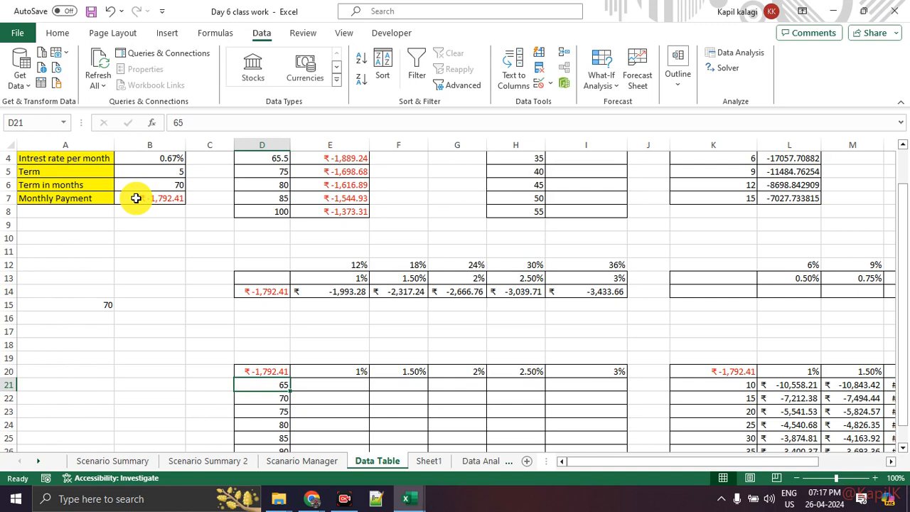
# Step: Review the terms down D21:D26 and the monthly interest rates across E20:I20 of the two-variable table
pyautogui.scroll(-2, 157, 195)
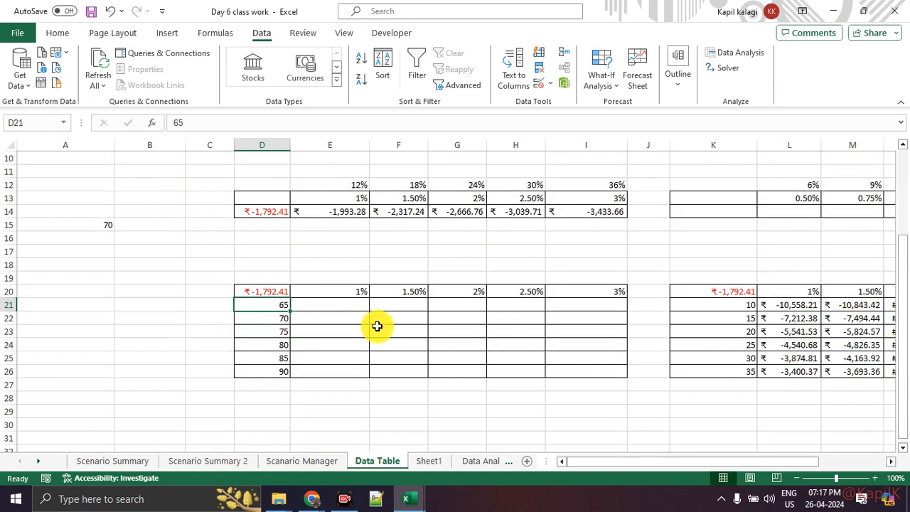
pyautogui.click(273, 313)
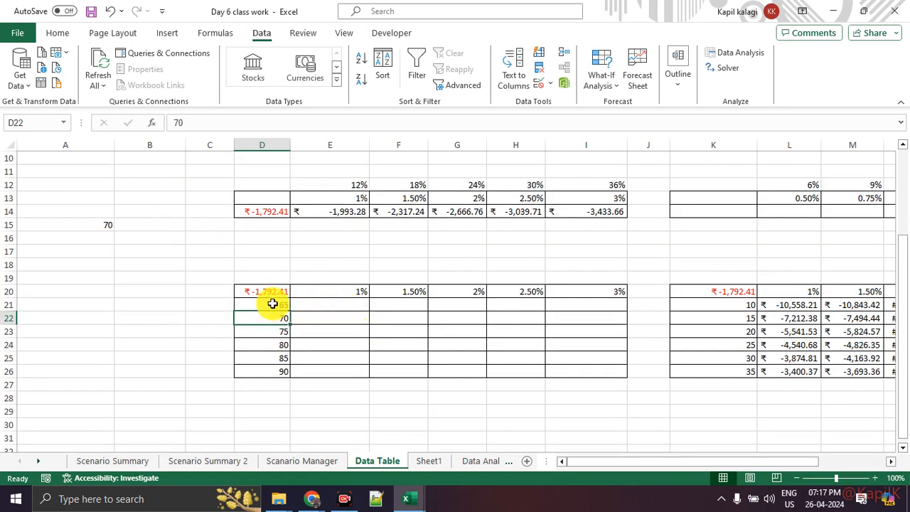
pyautogui.moveTo(272, 306); pyautogui.dragTo(268, 383)
pyautogui.moveTo(329, 303); pyautogui.dragTo(551, 301)
pyautogui.click(571, 290)
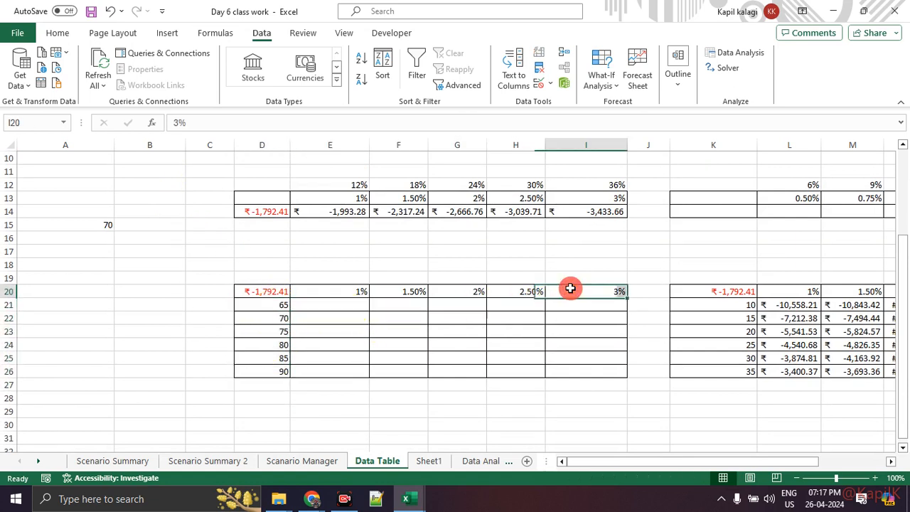
pyautogui.click(275, 287)
pyautogui.click(263, 423)
# Step: Start a What-If data table on range D20:I26 and set the monthly interest rate B4 as row input cell
pyautogui.moveTo(274, 291); pyautogui.dragTo(575, 372)
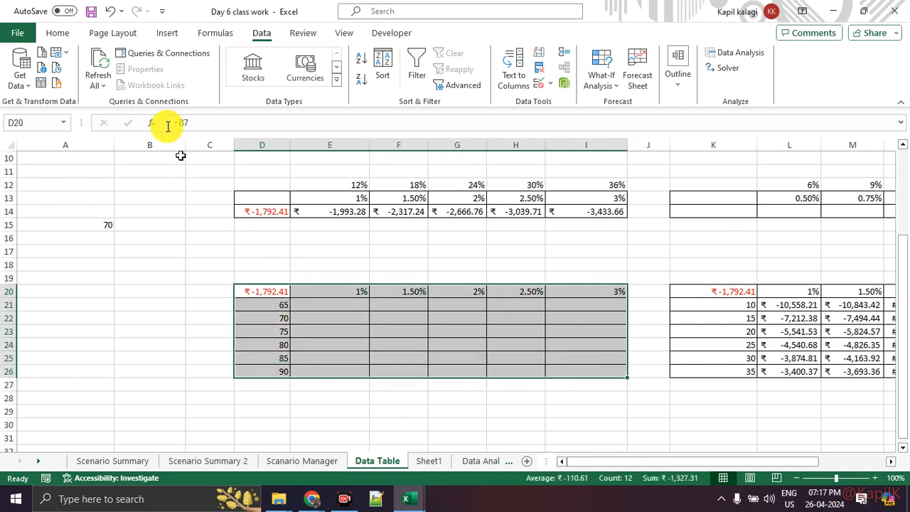
pyautogui.click(64, 34)
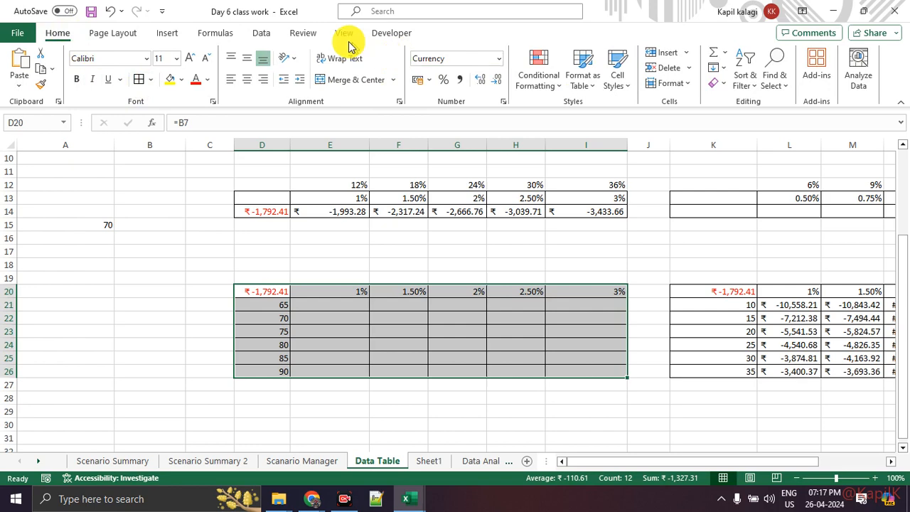
pyautogui.click(264, 36)
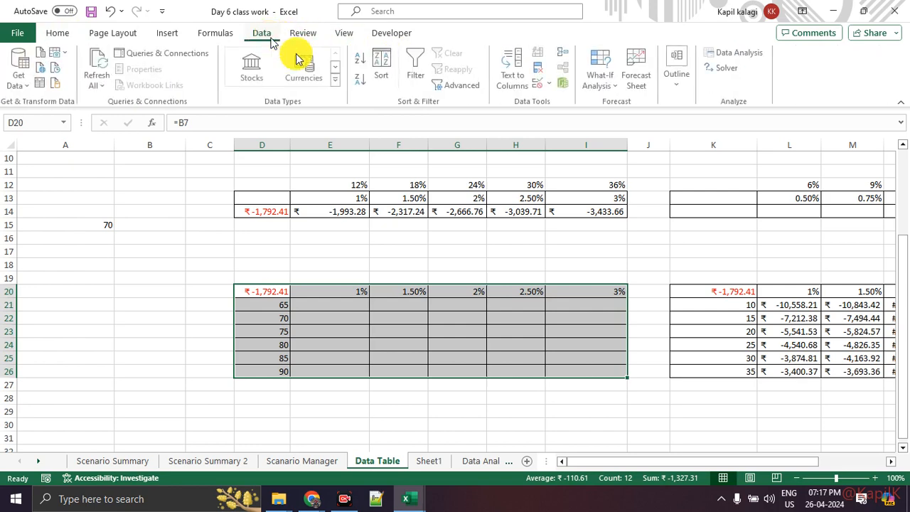
pyautogui.click(602, 79)
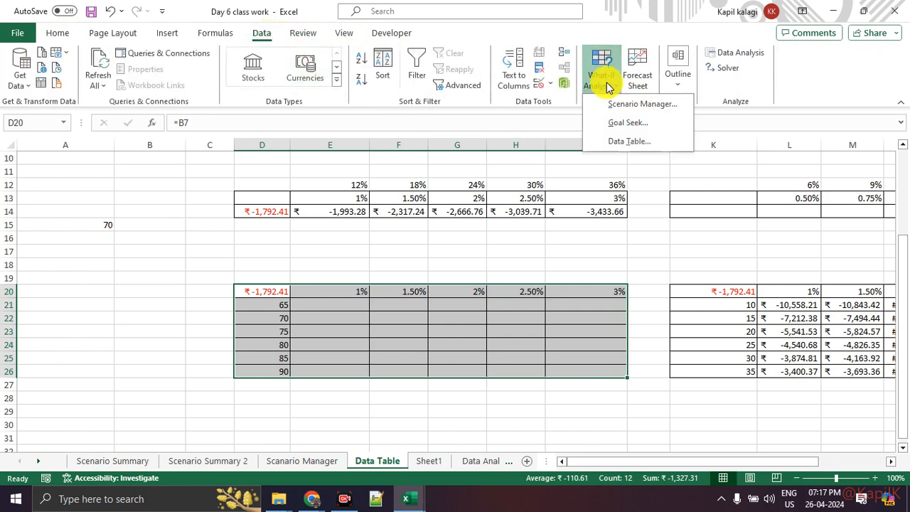
pyautogui.click(610, 140)
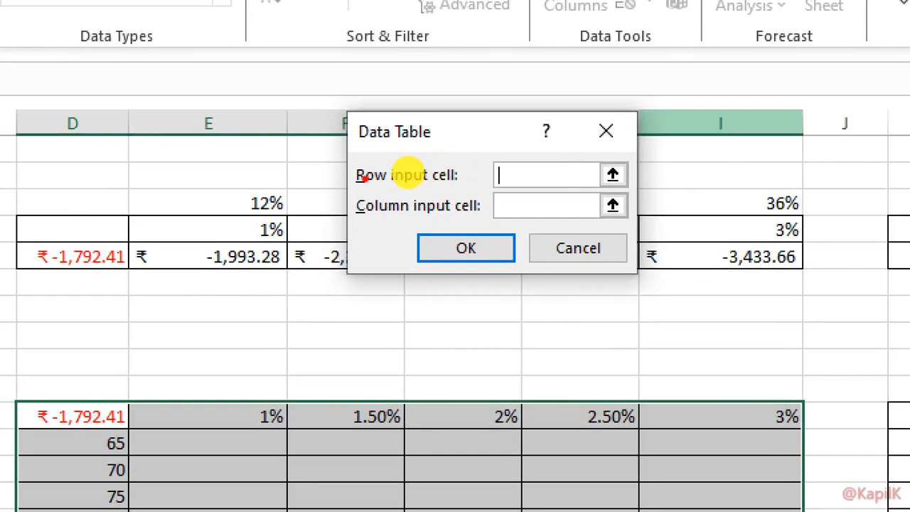
pyautogui.moveTo(392, 179)
pyautogui.mouseDown()
pyautogui.moveTo(463, 174)
pyautogui.moveTo(434, 169)
pyautogui.mouseUp()
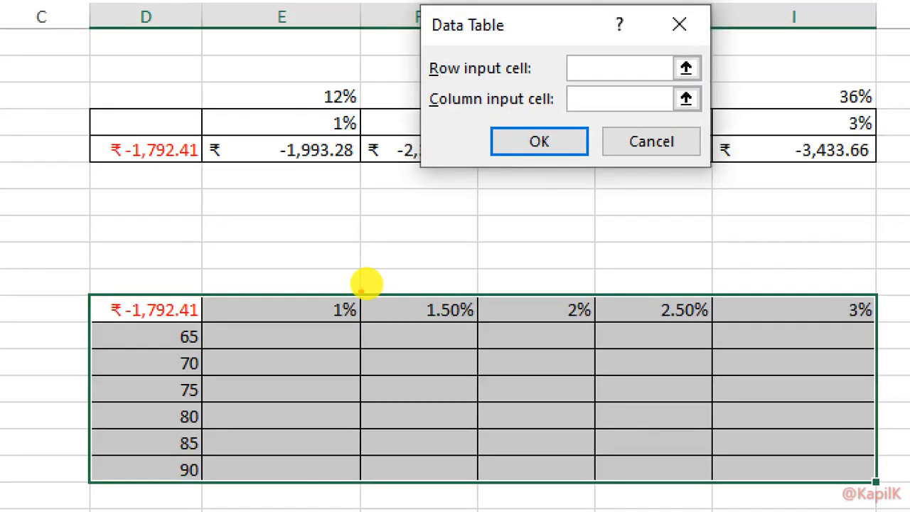
pyautogui.moveTo(253, 404); pyautogui.dragTo(478, 429)
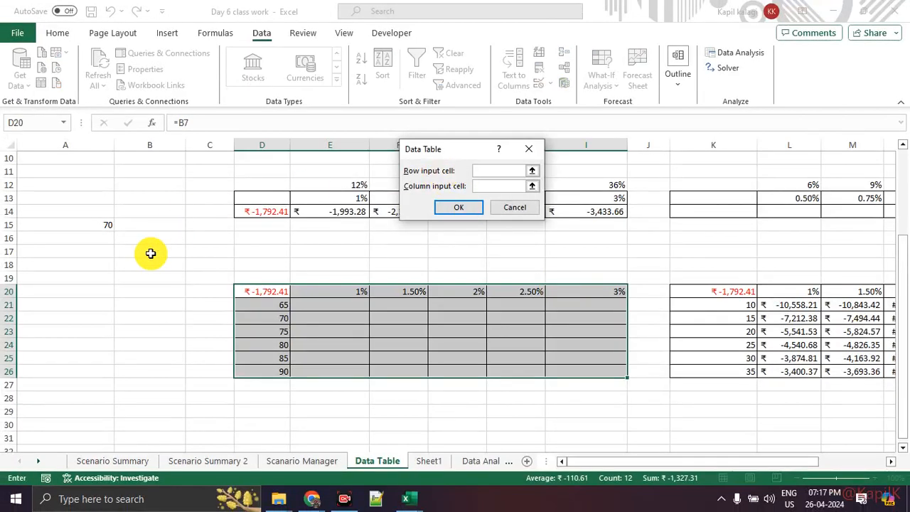
pyautogui.scroll(3, 150, 254)
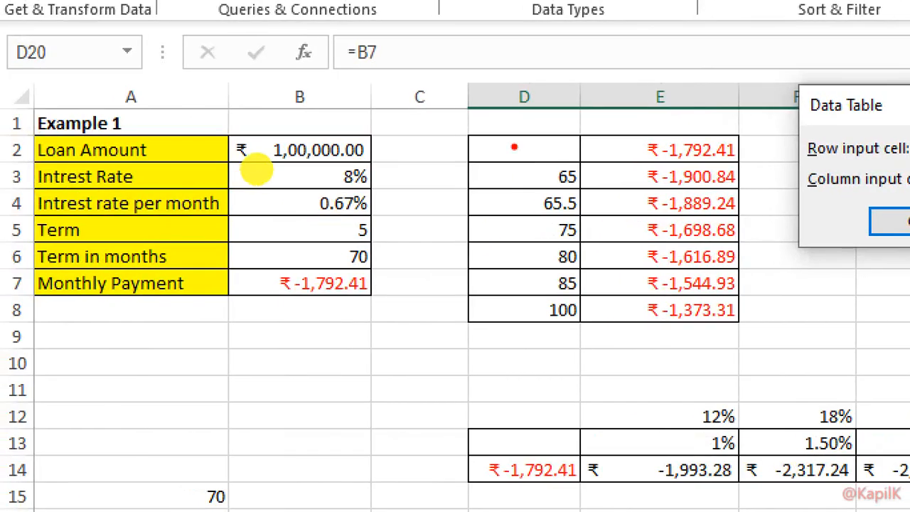
pyautogui.moveTo(400, 122)
pyautogui.mouseDown()
pyautogui.moveTo(99, 395)
pyautogui.moveTo(307, 133)
pyautogui.mouseUp()
pyautogui.moveTo(373, 229)
pyautogui.mouseDown()
pyautogui.moveTo(444, 272)
pyautogui.moveTo(288, 253)
pyautogui.mouseUp()
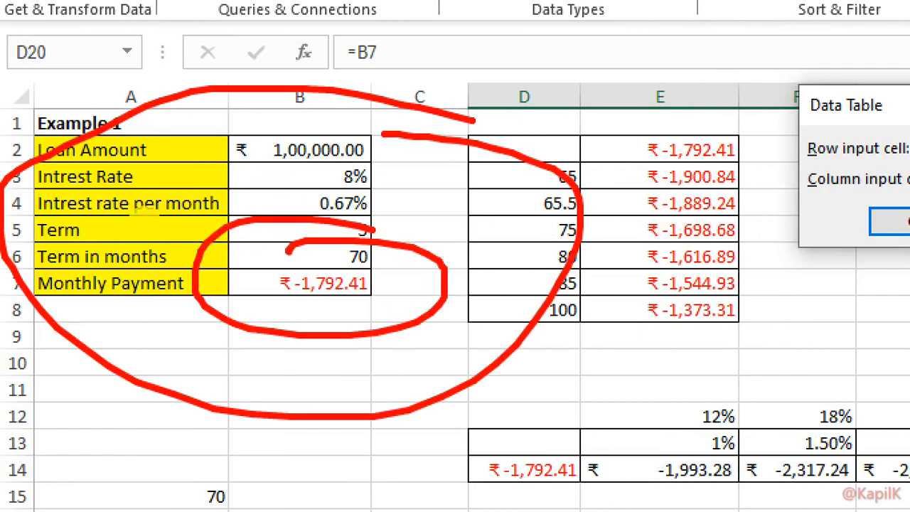
pyautogui.press('Escape')
pyautogui.click(165, 199)
# Step: Set the term in months, cell B6, as column input cell and create the two-variable data table
pyautogui.click(476, 186)
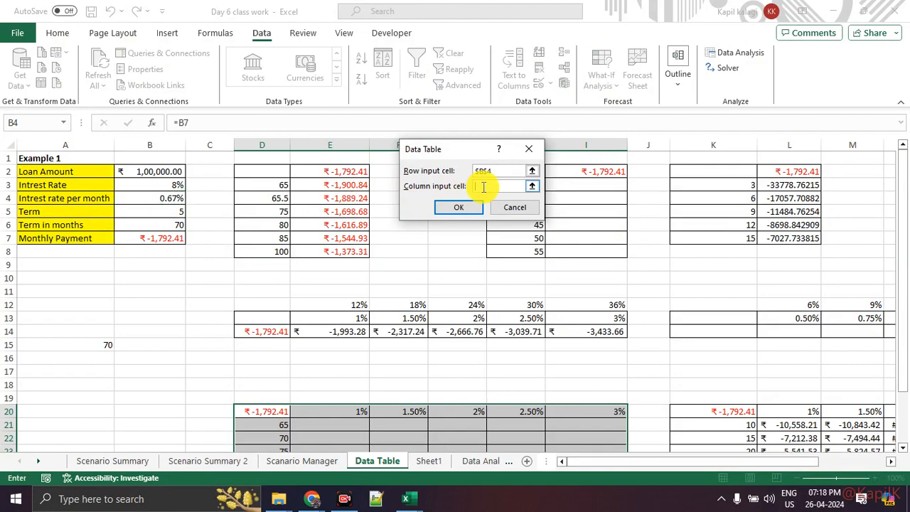
pyautogui.scroll(-1, 355, 348)
pyautogui.scroll(-1, 328, 383)
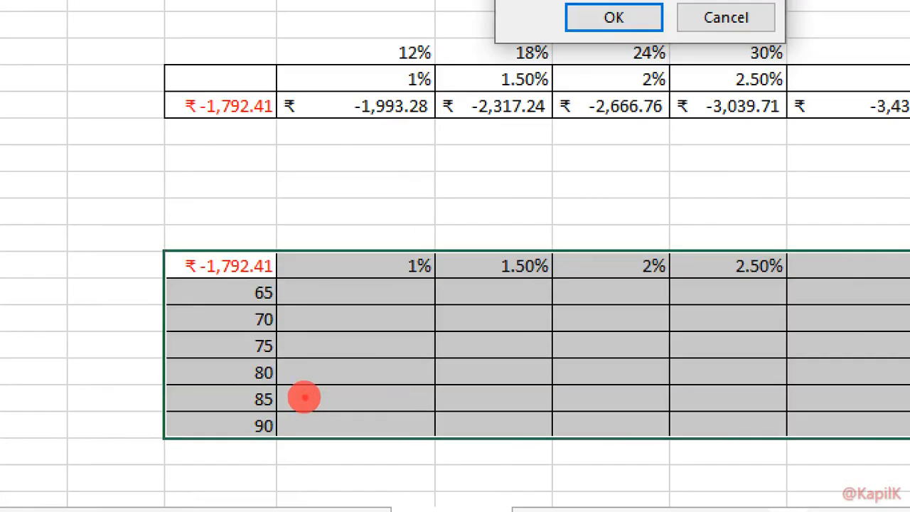
pyautogui.moveTo(264, 311); pyautogui.dragTo(225, 410)
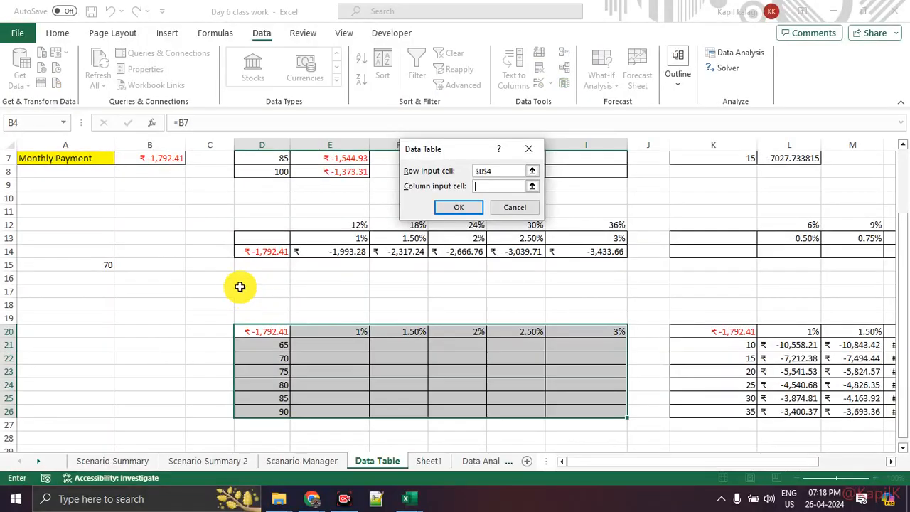
pyautogui.scroll(2, 155, 249)
pyautogui.click(162, 224)
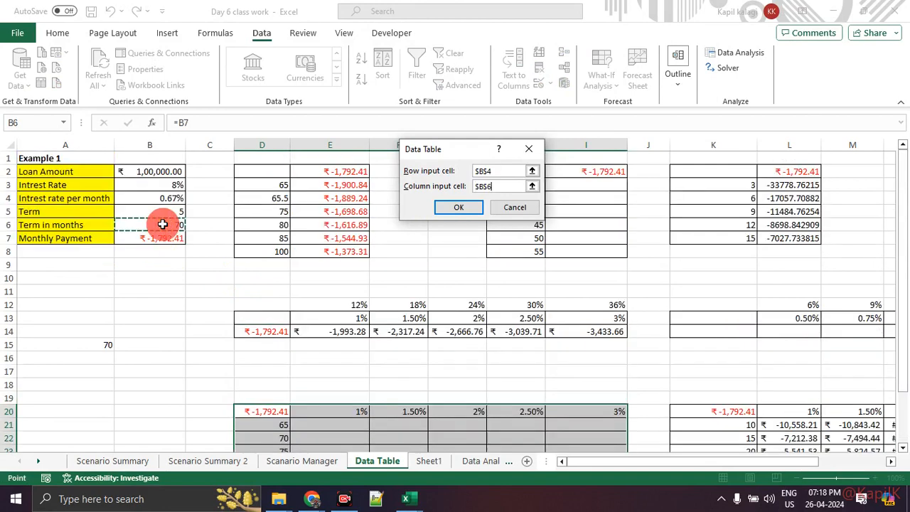
pyautogui.click(458, 207)
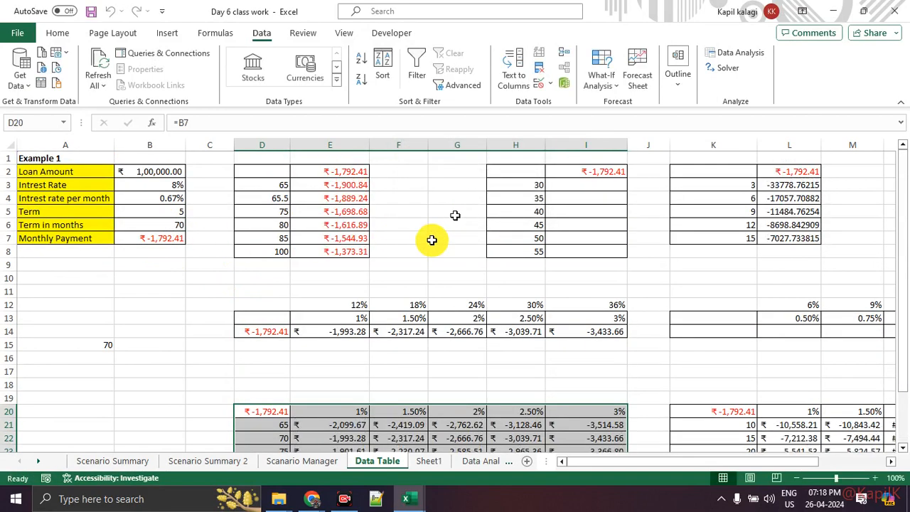
# Step: Examine the results of the two-variable table D20:I26, matching the 65-month term with the 1% monthly rate
pyautogui.scroll(-2, 351, 276)
pyautogui.scroll(-1, 351, 276)
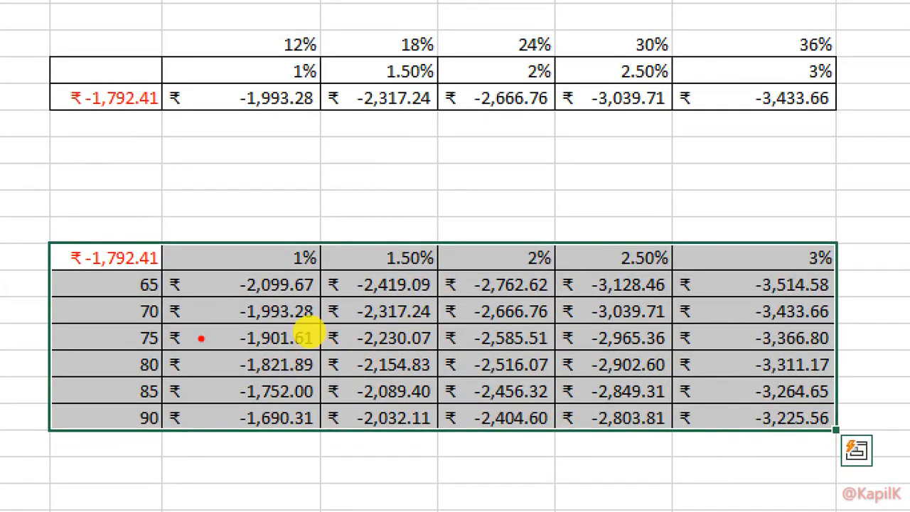
pyautogui.moveTo(267, 252)
pyautogui.mouseDown()
pyautogui.moveTo(341, 320)
pyautogui.moveTo(270, 252)
pyautogui.mouseUp()
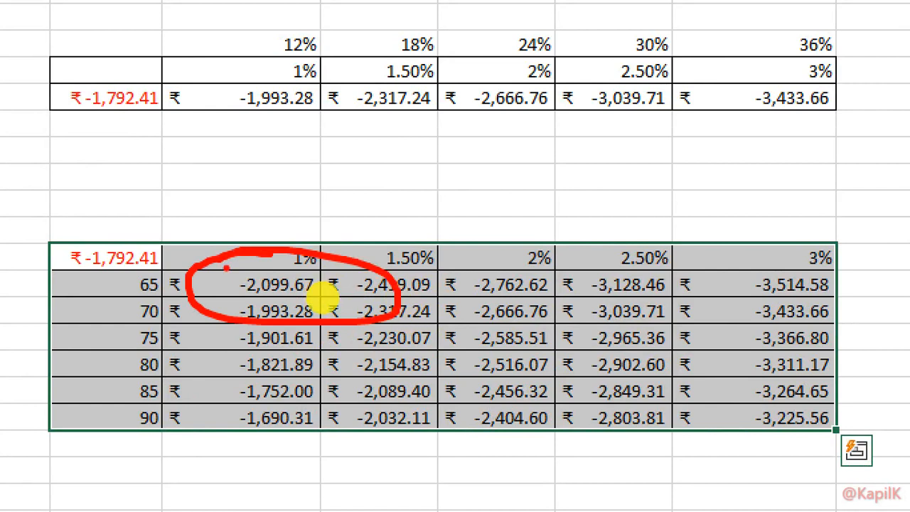
pyautogui.press('Escape')
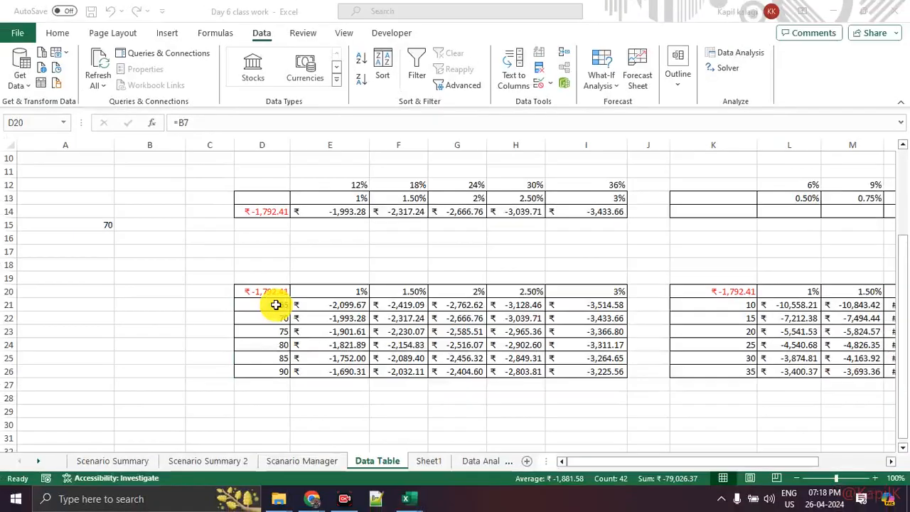
pyautogui.hotkey('ctrl', '1')
pyautogui.click(295, 315)
pyautogui.moveTo(244, 303)
pyautogui.mouseDown()
pyautogui.moveTo(292, 313)
pyautogui.moveTo(284, 279)
pyautogui.mouseUp()
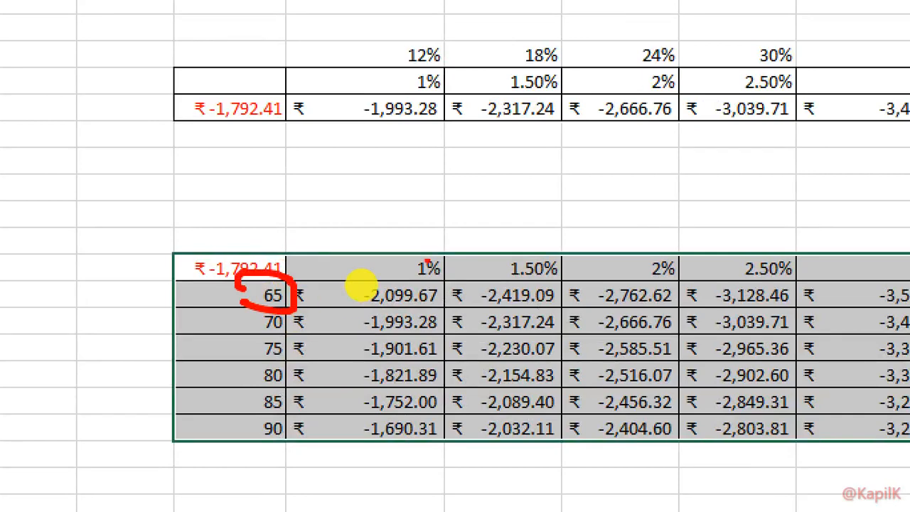
pyautogui.moveTo(406, 247); pyautogui.dragTo(455, 258)
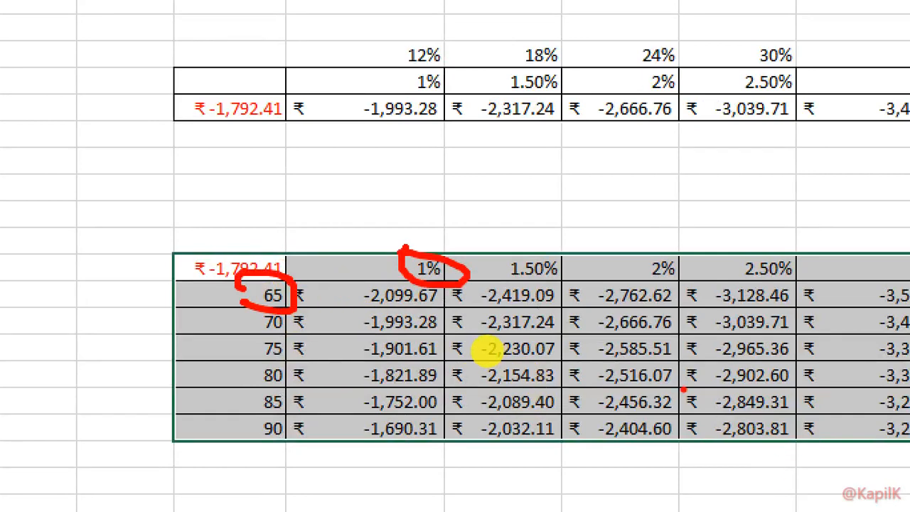
pyautogui.moveTo(769, 408); pyautogui.dragTo(765, 411)
pyautogui.press('Escape')
# Step: Review the monthly rates across row 20 of the two-variable table and the payments listed beneath them
pyautogui.hotkey('ctrl', '1')
pyautogui.click(615, 340)
pyautogui.moveTo(615, 340)
pyautogui.mouseDown()
pyautogui.moveTo(644, 361)
pyautogui.moveTo(558, 320)
pyautogui.mouseUp()
pyautogui.moveTo(596, 251); pyautogui.dragTo(592, 274)
pyautogui.press('Escape')
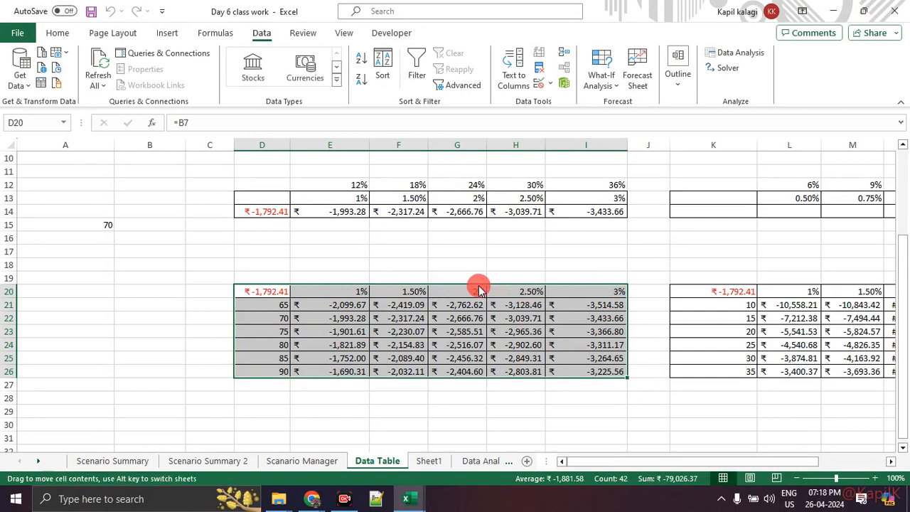
pyautogui.click(407, 291)
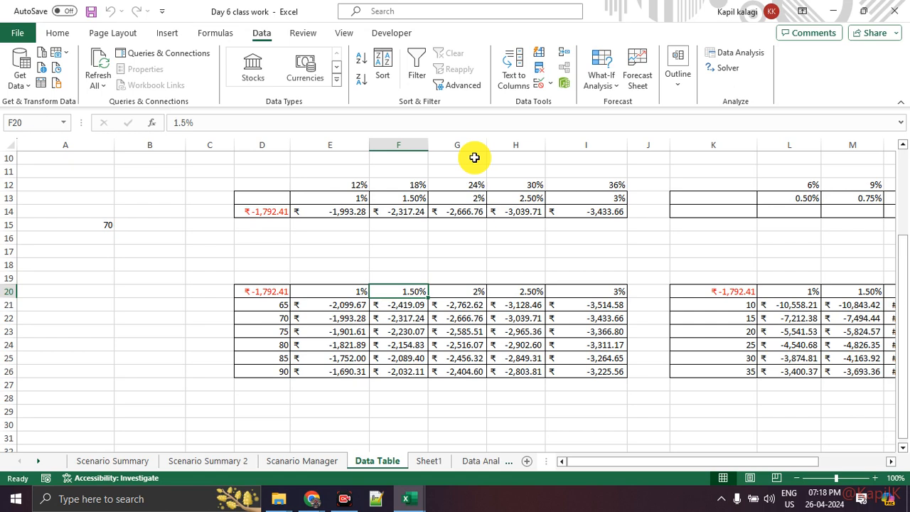
pyautogui.moveTo(265, 290); pyautogui.dragTo(535, 412)
pyautogui.scroll(1, 497, 283)
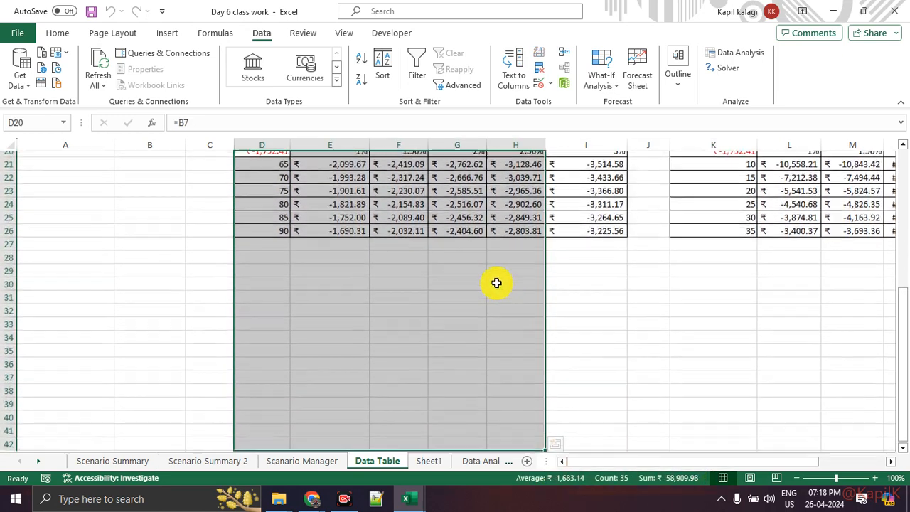
pyautogui.click(466, 318)
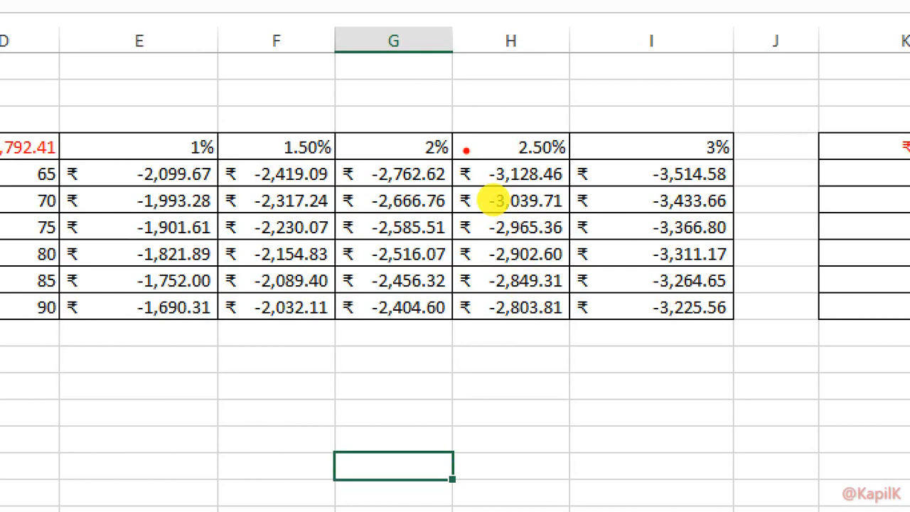
# Step: Trace payments in the two-variable table by term and rate, including 90 months at 3%, the 80-month row and the 2% column
pyautogui.moveTo(697, 103)
pyautogui.mouseDown()
pyautogui.moveTo(732, 315)
pyautogui.moveTo(679, 114)
pyautogui.mouseUp()
pyautogui.press('Escape')
pyautogui.hotkey('ctrl', '1')
pyautogui.moveTo(578, 299)
pyautogui.mouseDown()
pyautogui.moveTo(613, 300)
pyautogui.moveTo(622, 259)
pyautogui.moveTo(599, 277)
pyautogui.mouseUp()
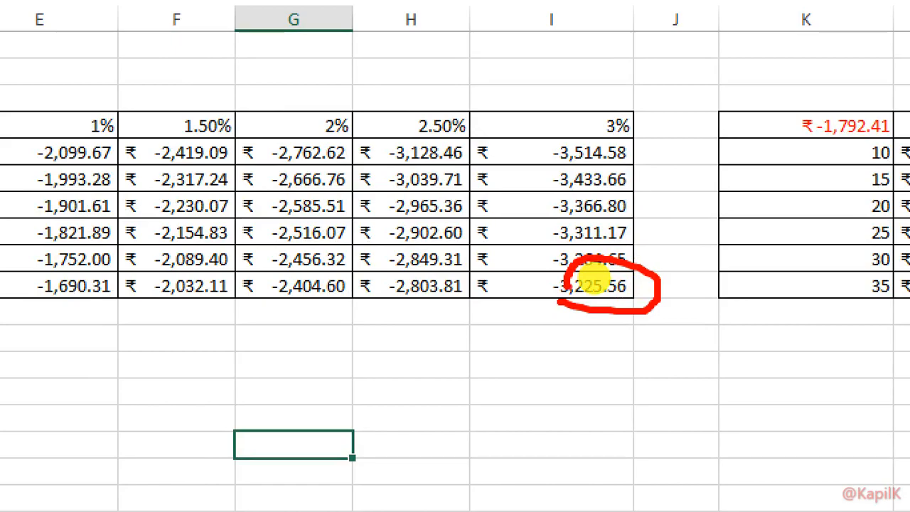
pyautogui.press('Escape')
pyautogui.click(284, 277)
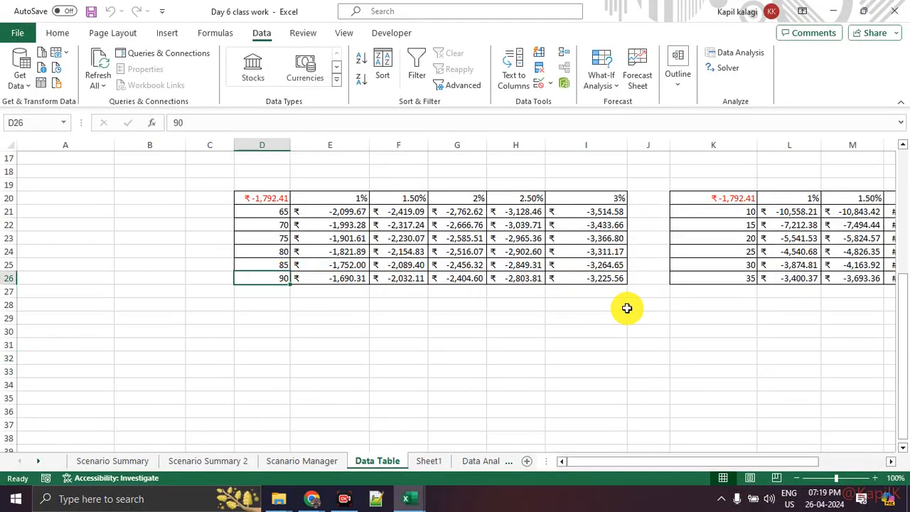
pyautogui.click(612, 252)
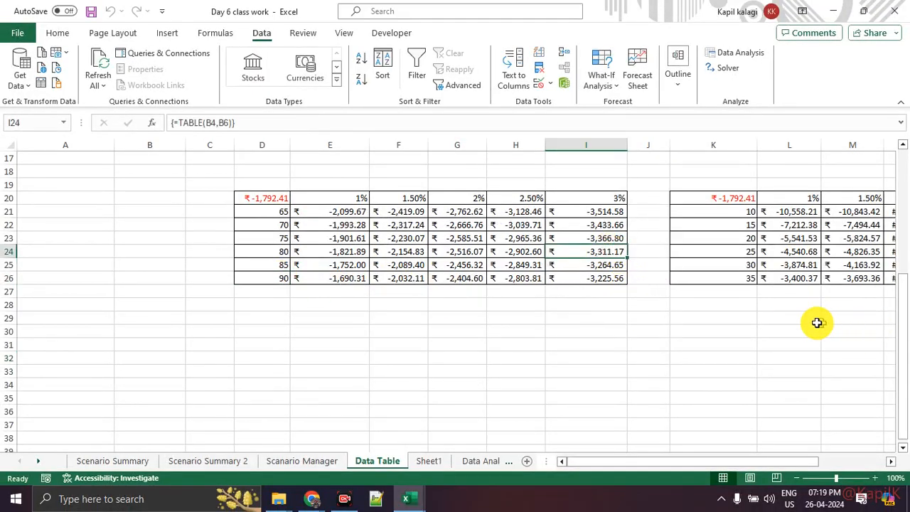
pyautogui.click(272, 252)
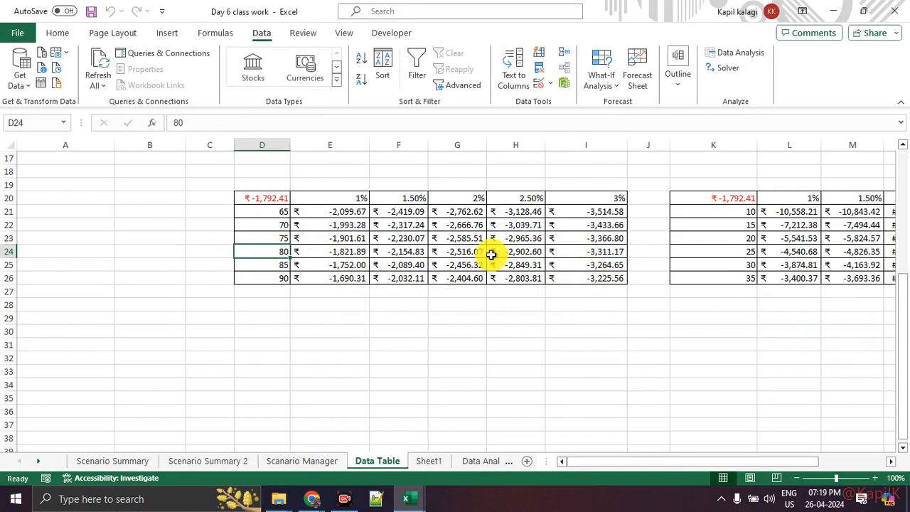
pyautogui.moveTo(294, 199); pyautogui.dragTo(537, 293)
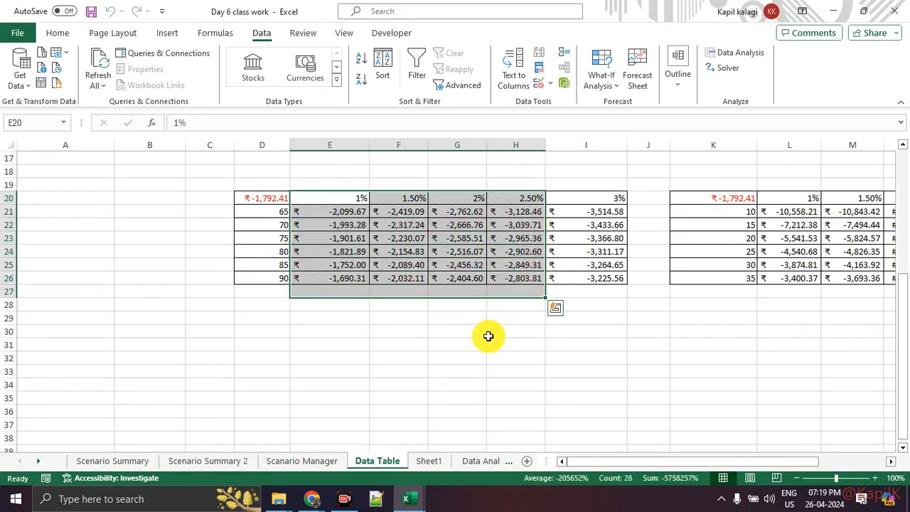
pyautogui.click(489, 336)
pyautogui.moveTo(276, 250); pyautogui.dragTo(462, 279)
pyautogui.click(475, 197)
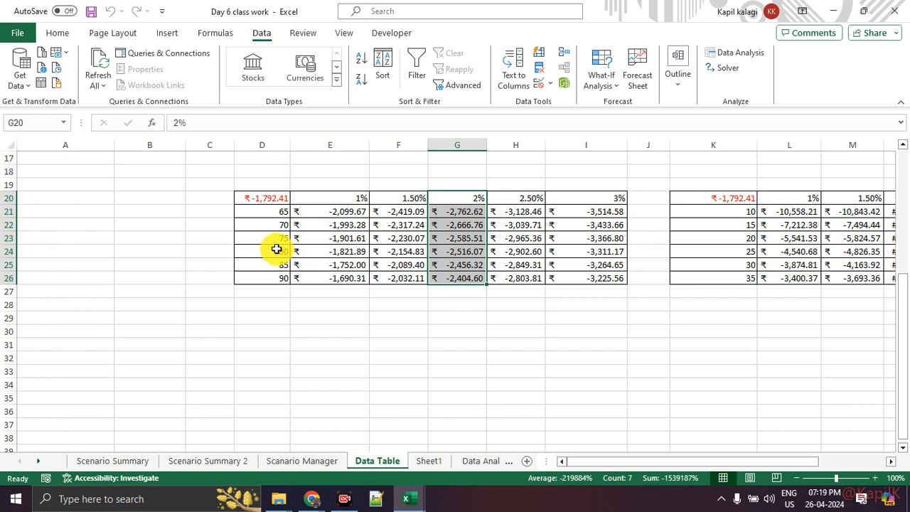
# Step: Widen column N so the 2% payments in the second two-variable table display in full
pyautogui.moveTo(630, 462); pyautogui.dragTo(811, 448)
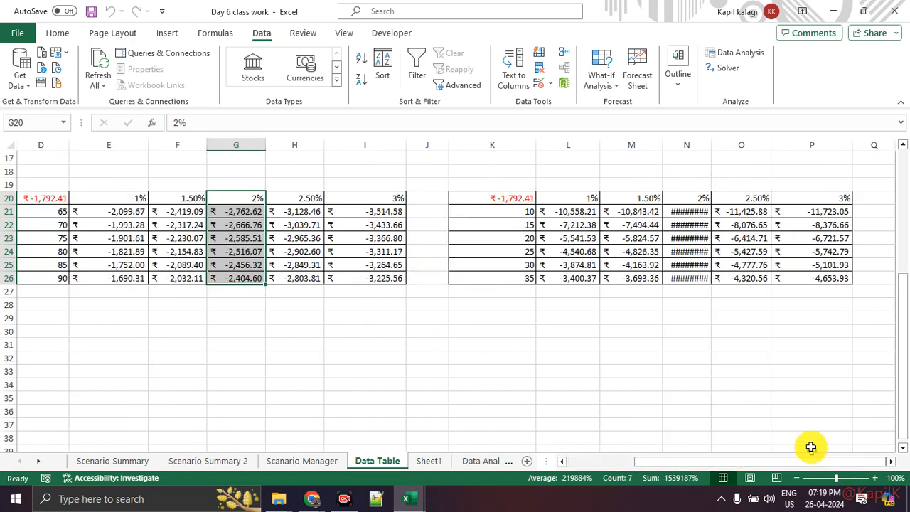
pyautogui.click(694, 371)
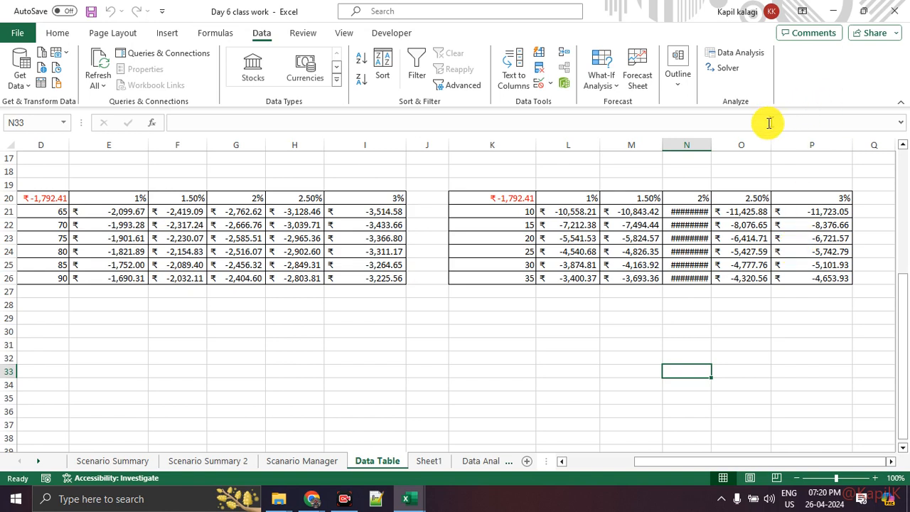
pyautogui.moveTo(714, 140); pyautogui.dragTo(734, 144)
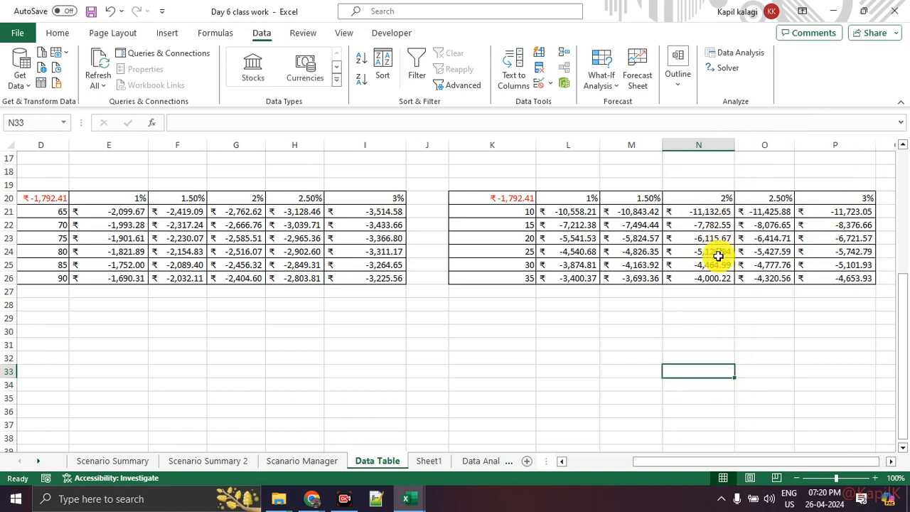
pyautogui.click(712, 305)
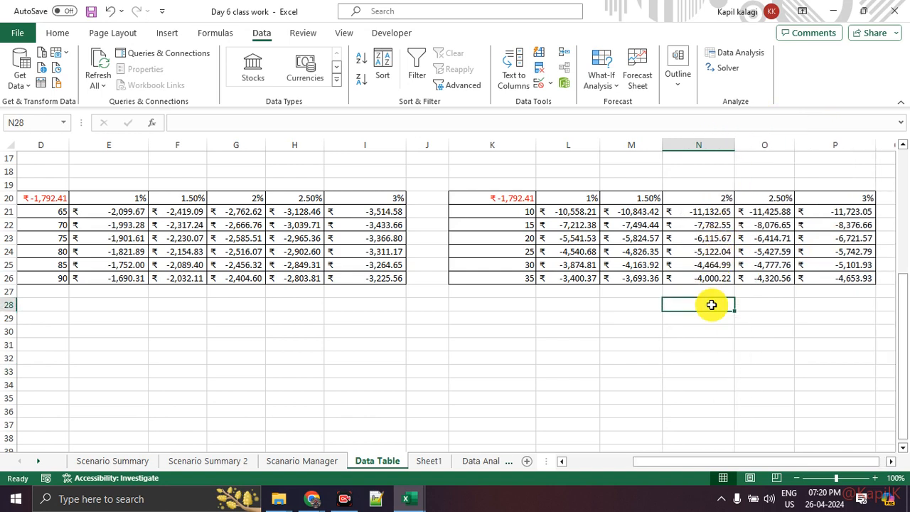
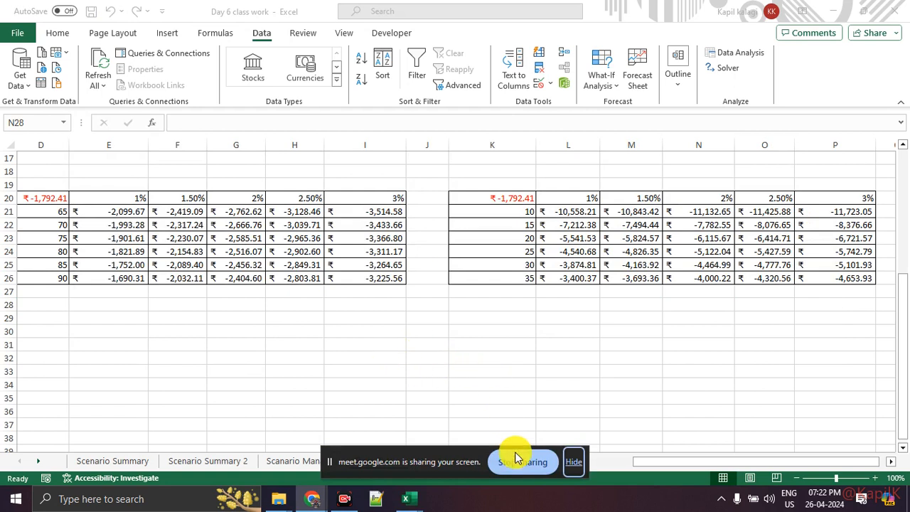
# Step: Switch to the Data Analysis Toolpack sheet and open the Data Analysis tools list
pyautogui.click(574, 462)
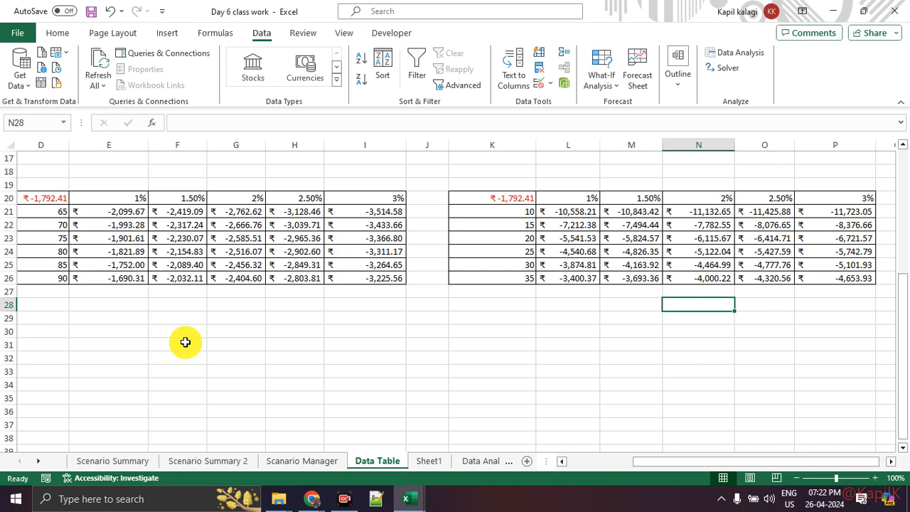
pyautogui.click(193, 241)
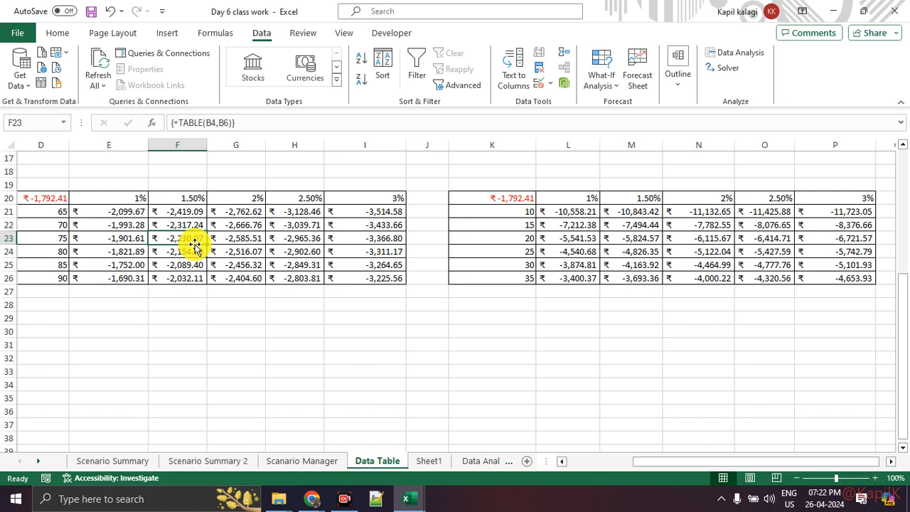
pyautogui.click(481, 461)
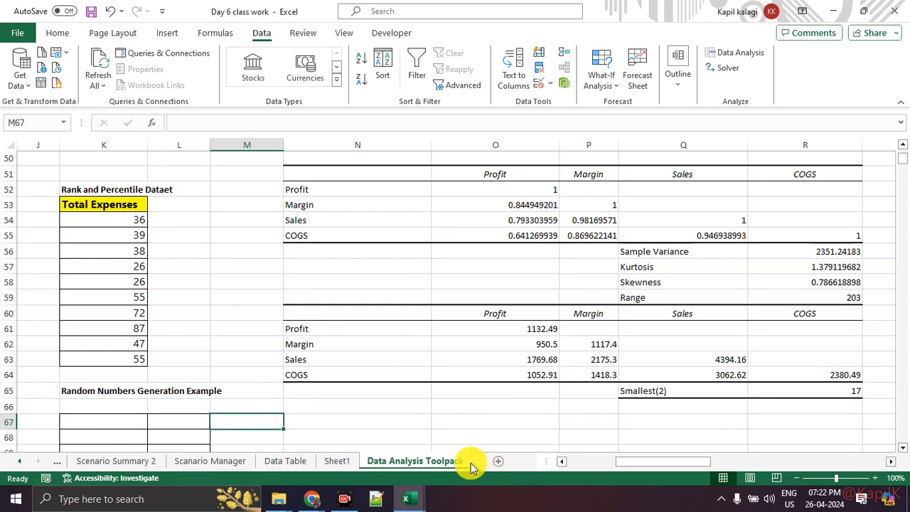
pyautogui.scroll(16, 179, 353)
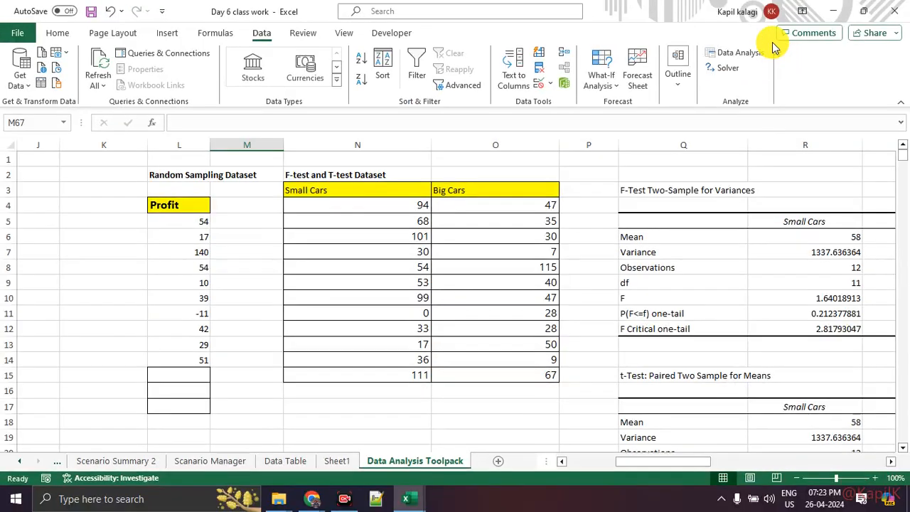
pyautogui.click(752, 52)
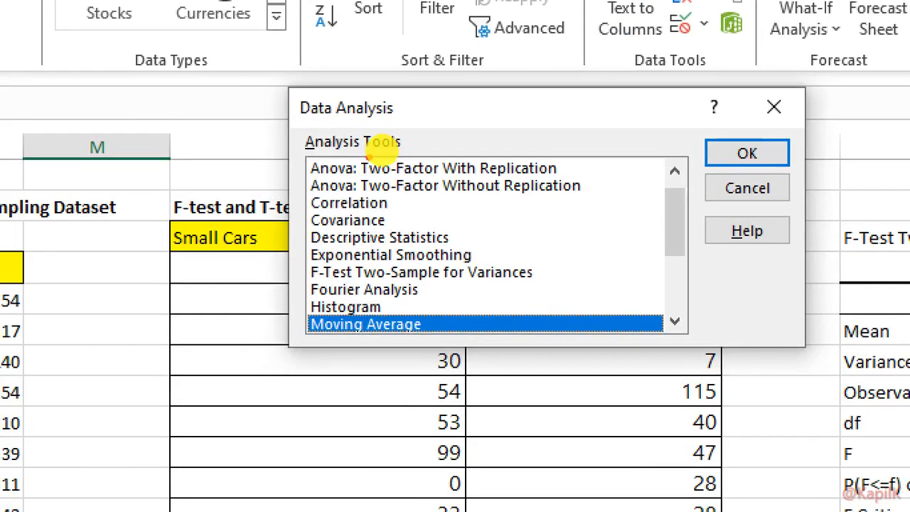
# Step: Review the t-Test and z-Test entries in the analysis tools list, illustrating them with a bell curve annotation over the sheet
pyautogui.moveTo(293, 153)
pyautogui.mouseDown()
pyautogui.moveTo(404, 149)
pyautogui.moveTo(344, 148)
pyautogui.mouseUp()
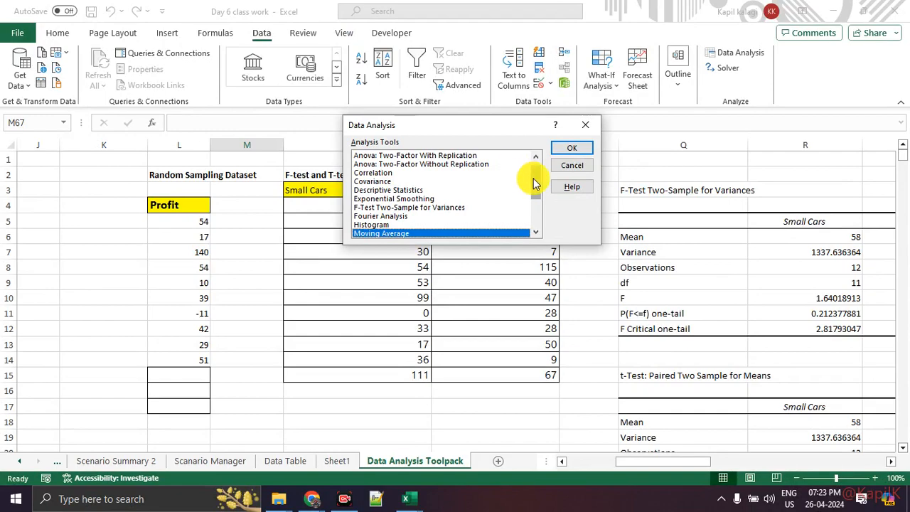
pyautogui.moveTo(534, 183); pyautogui.dragTo(534, 224)
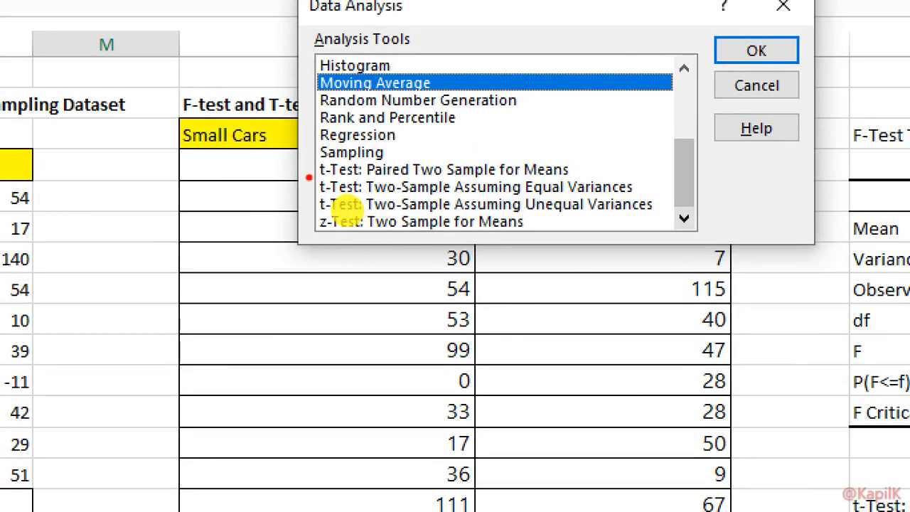
pyautogui.moveTo(300, 173); pyautogui.dragTo(359, 172)
pyautogui.moveTo(300, 210)
pyautogui.mouseDown()
pyautogui.moveTo(358, 210)
pyautogui.moveTo(361, 228)
pyautogui.mouseUp()
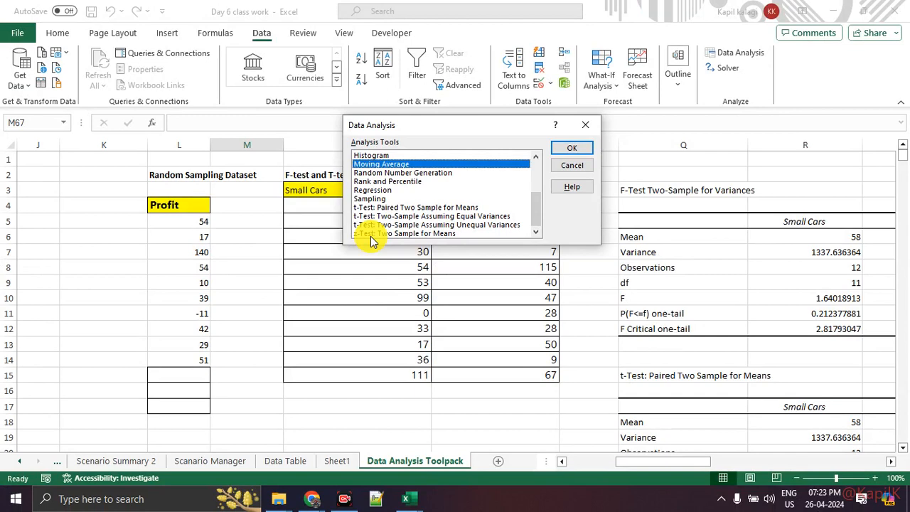
pyautogui.moveTo(25, 349)
pyautogui.mouseDown()
pyautogui.moveTo(200, 205)
pyautogui.moveTo(417, 368)
pyautogui.moveTo(439, 372)
pyautogui.mouseUp()
pyautogui.moveTo(43, 380); pyautogui.dragTo(525, 408)
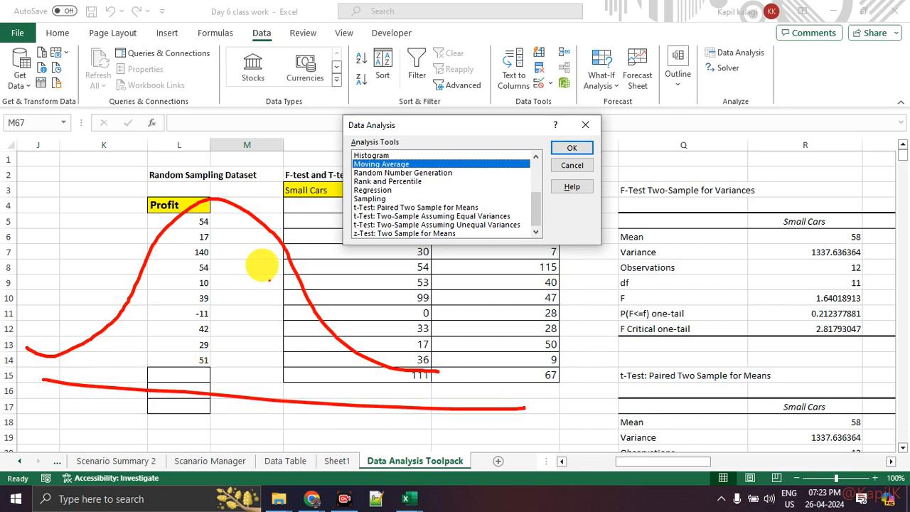
pyautogui.moveTo(233, 158); pyautogui.dragTo(216, 413)
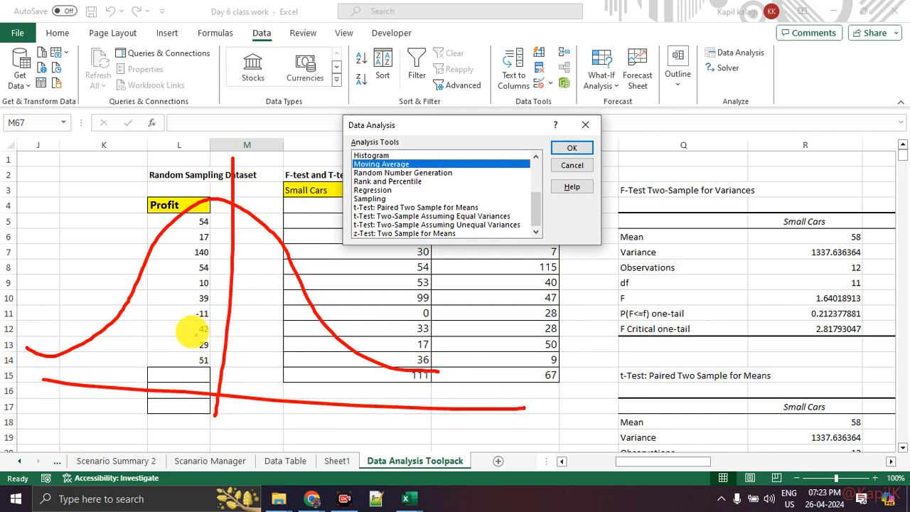
pyautogui.moveTo(304, 248)
pyautogui.mouseDown()
pyautogui.moveTo(332, 219)
pyautogui.moveTo(329, 229)
pyautogui.mouseUp()
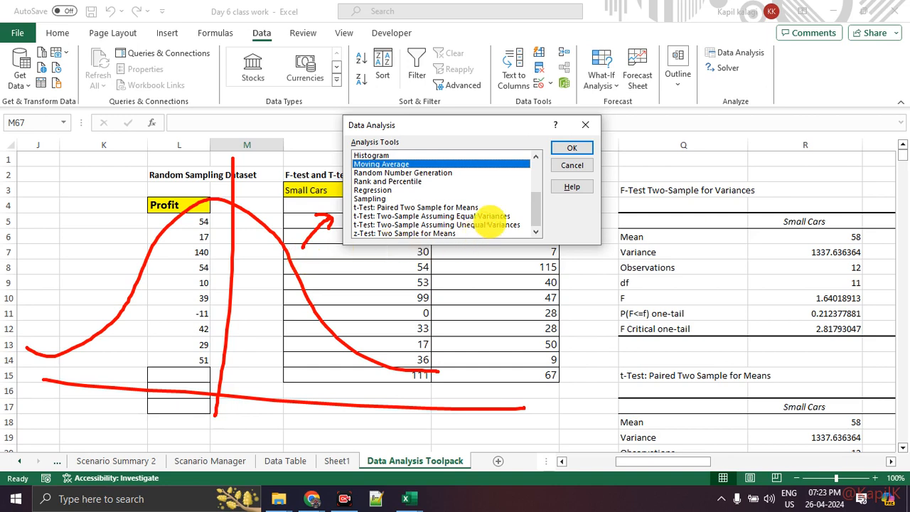
pyautogui.press('Escape')
# Step: Review the Anova, Correlation, Covariance, Descriptive Statistics and Histogram entries in the analysis tools list
pyautogui.moveTo(535, 217); pyautogui.dragTo(533, 163)
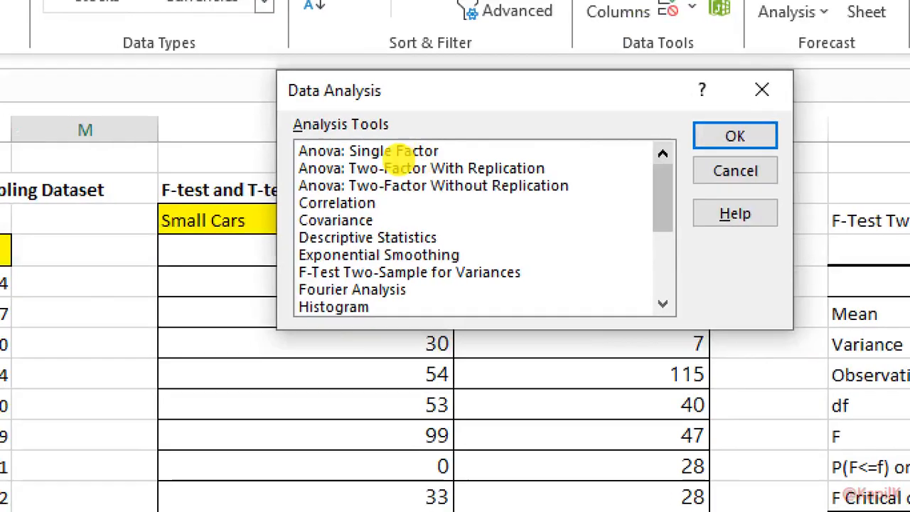
pyautogui.moveTo(284, 157); pyautogui.dragTo(447, 158)
pyautogui.moveTo(226, 178); pyautogui.dragTo(514, 185)
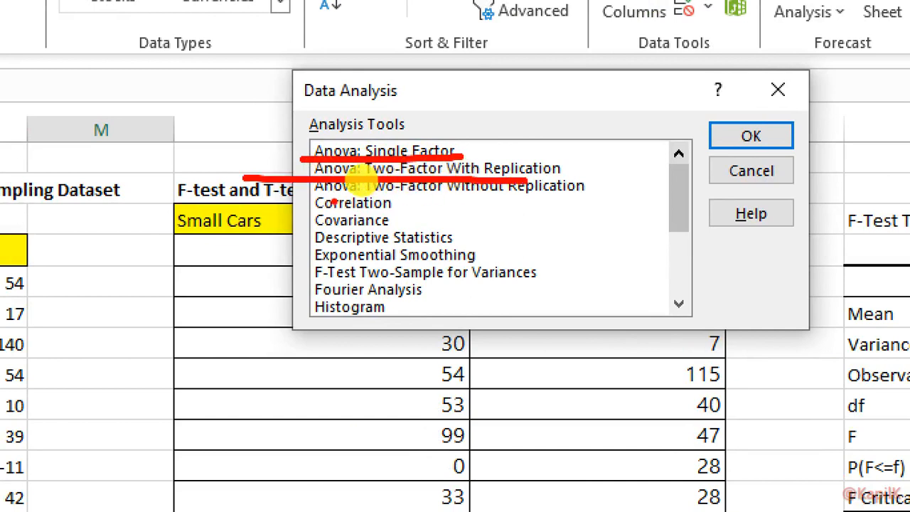
pyautogui.moveTo(287, 209)
pyautogui.mouseDown()
pyautogui.moveTo(465, 201)
pyautogui.moveTo(401, 220)
pyautogui.mouseUp()
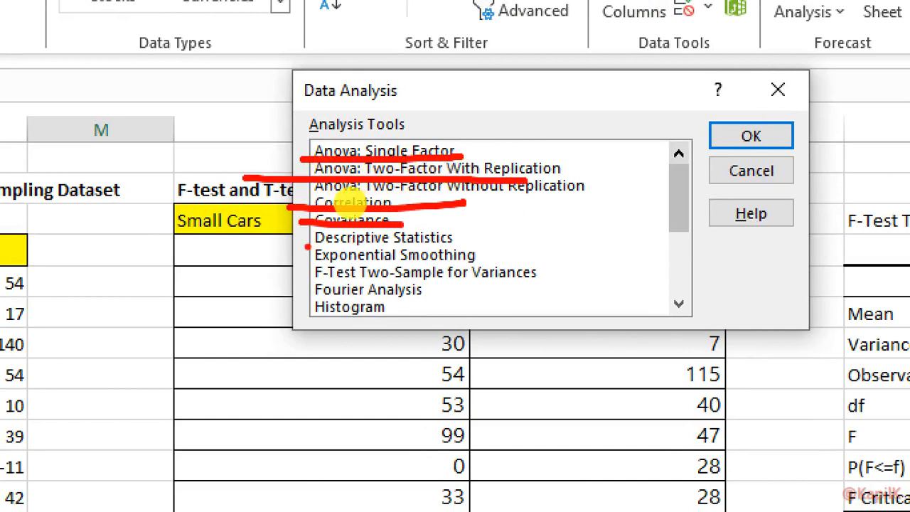
pyautogui.moveTo(297, 246)
pyautogui.mouseDown()
pyautogui.moveTo(471, 244)
pyautogui.moveTo(306, 233)
pyautogui.moveTo(307, 242)
pyautogui.mouseUp()
pyautogui.moveTo(297, 301); pyautogui.dragTo(405, 300)
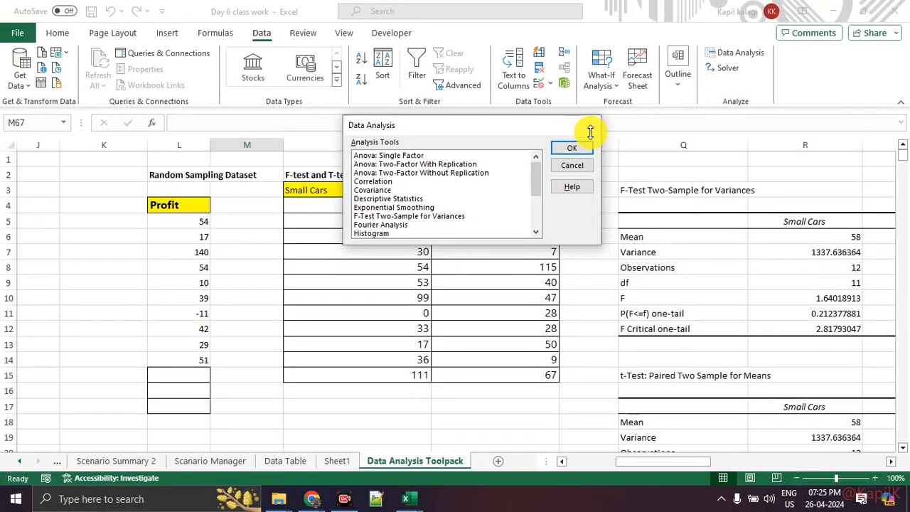
# Step: Close the analysis tools list and look over the sample datasets and old test outputs on the sheet
pyautogui.click(585, 126)
pyautogui.scroll(-2, 284, 362)
pyautogui.scroll(2, 284, 361)
pyautogui.scroll(-1, 291, 361)
pyautogui.scroll(-1, 291, 360)
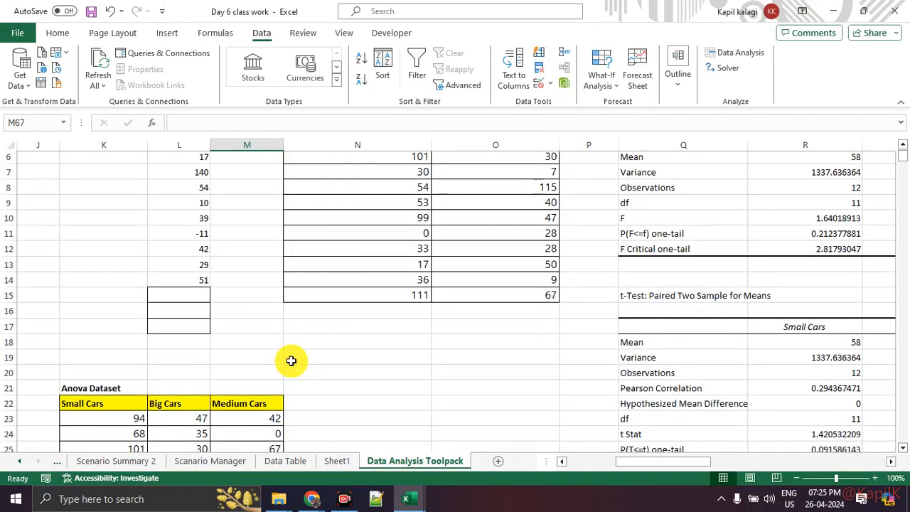
pyautogui.scroll(-9, 291, 361)
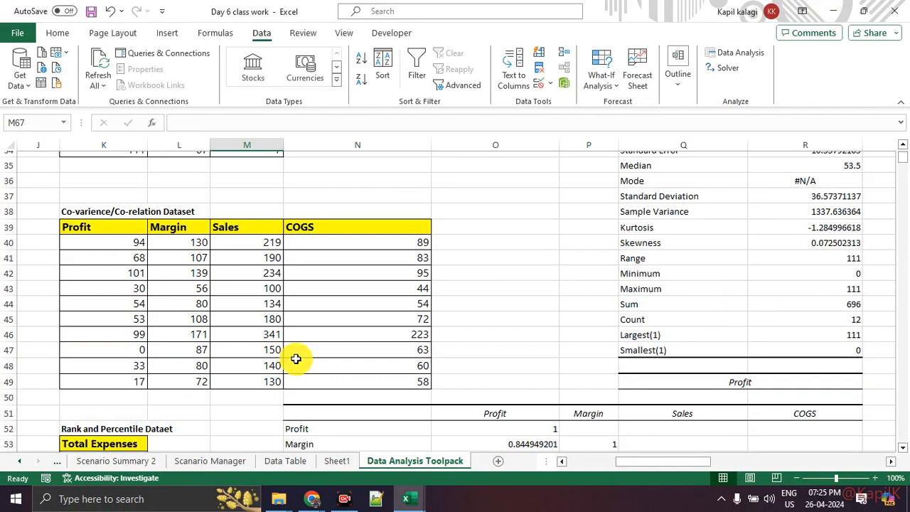
pyautogui.scroll(-5, 296, 359)
pyautogui.scroll(-3, 302, 350)
pyautogui.scroll(20, 304, 349)
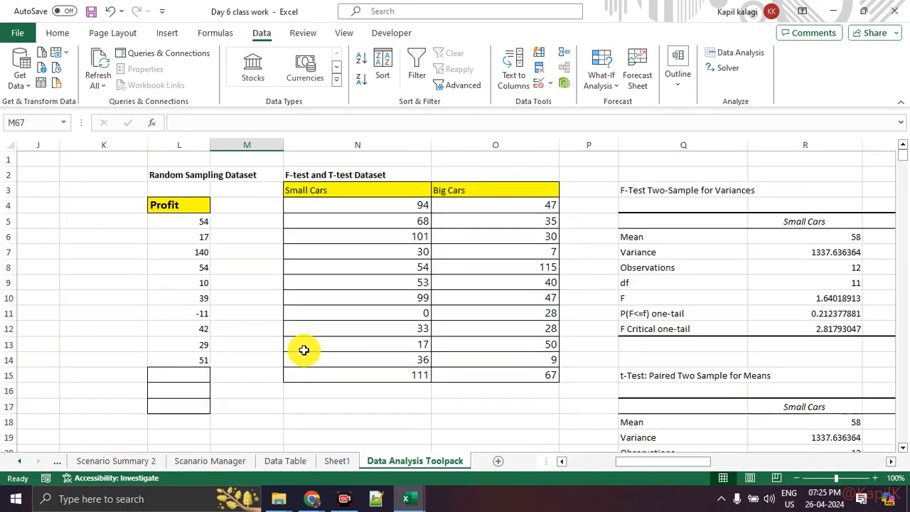
# Step: Delete columns Q through AA, which hold the old F-test, t-test and other analysis outputs
pyautogui.click(667, 145)
pyautogui.moveTo(906, 201); pyautogui.dragTo(576, 174)
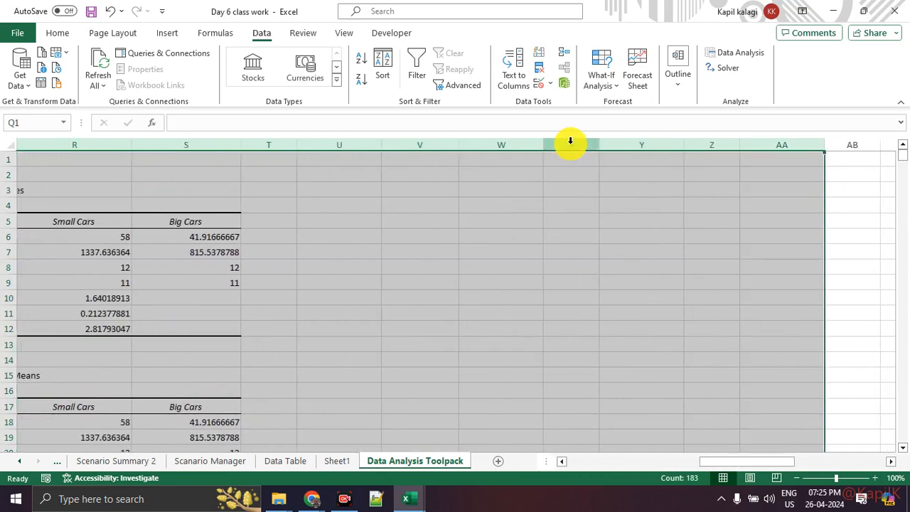
pyautogui.rightClick(570, 143)
pyautogui.click(645, 293)
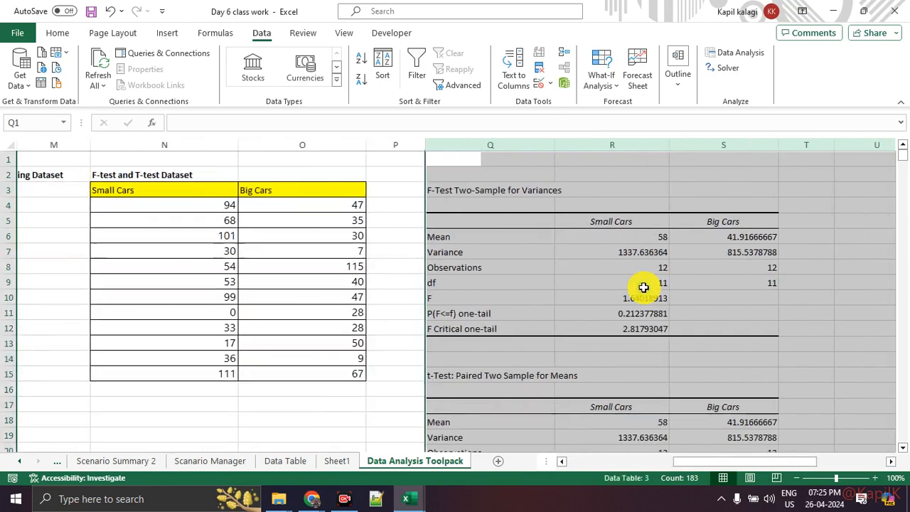
pyautogui.click(544, 295)
# Step: Delete the column Q holding the leftover F crit output
pyautogui.scroll(-5, 404, 298)
pyautogui.scroll(-6, 404, 298)
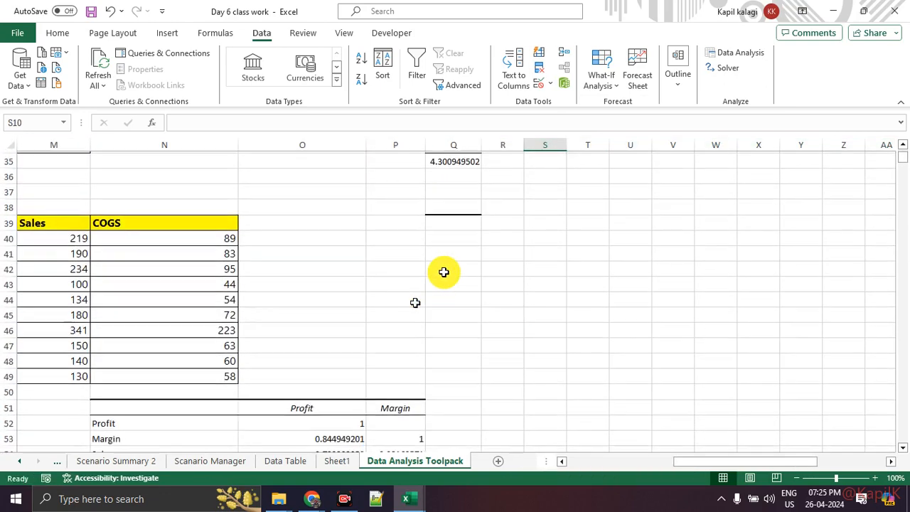
pyautogui.scroll(-4, 469, 161)
pyautogui.scroll(1, 458, 268)
pyautogui.scroll(4, 459, 268)
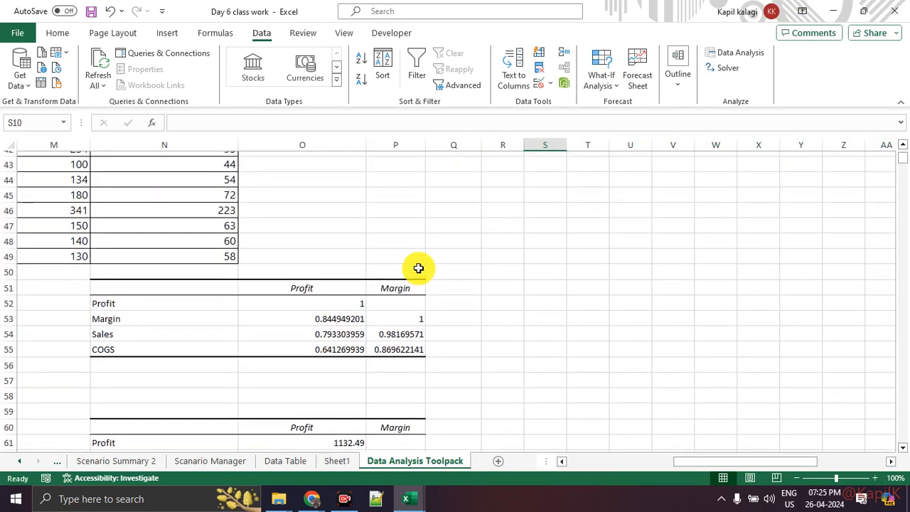
pyautogui.rightClick(466, 139)
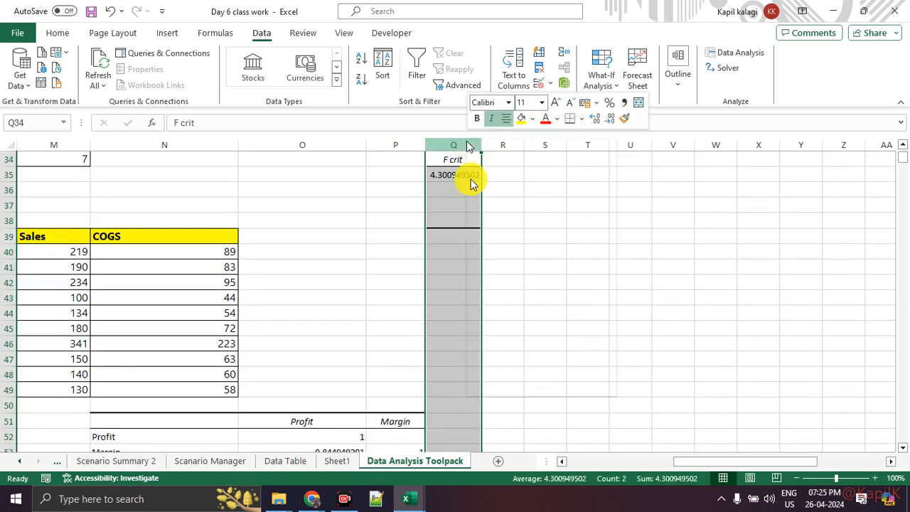
pyautogui.press('Escape')
pyautogui.click(459, 319)
# Step: Delete column P, which holds the leftover Residual, Total and Intercept regression labels
pyautogui.scroll(-10, 463, 325)
pyautogui.scroll(-8, 463, 325)
pyautogui.scroll(2, 459, 306)
pyautogui.click(409, 144)
pyautogui.rightClick(409, 143)
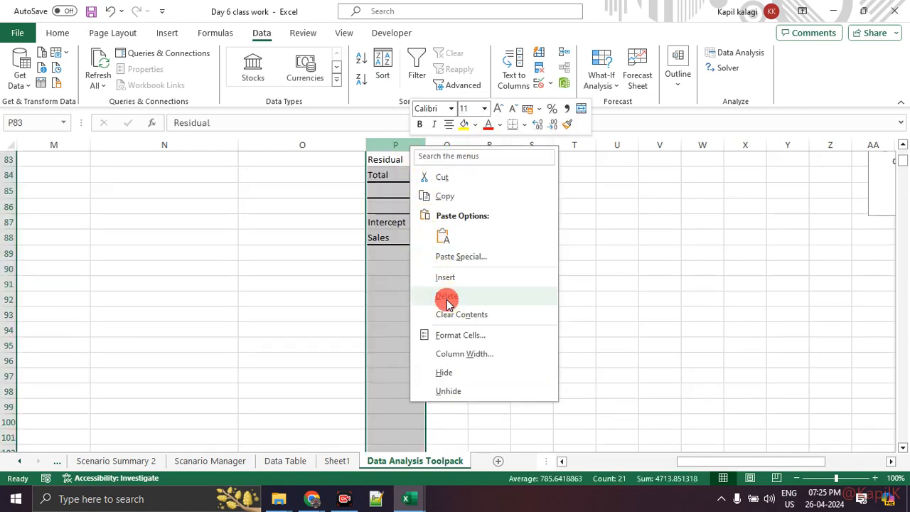
pyautogui.click(446, 298)
pyautogui.scroll(-6, 313, 296)
pyautogui.scroll(10, 314, 298)
pyautogui.scroll(14, 314, 298)
pyautogui.scroll(-6, 510, 298)
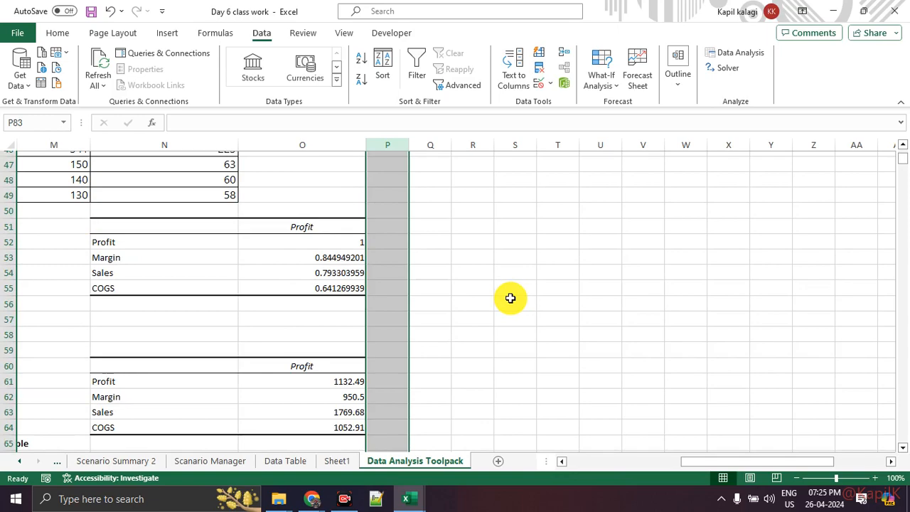
pyautogui.click(510, 298)
# Step: Clear the old correlation and covariance results in columns N and O, starting at N51
pyautogui.moveTo(687, 464); pyautogui.dragTo(794, 466)
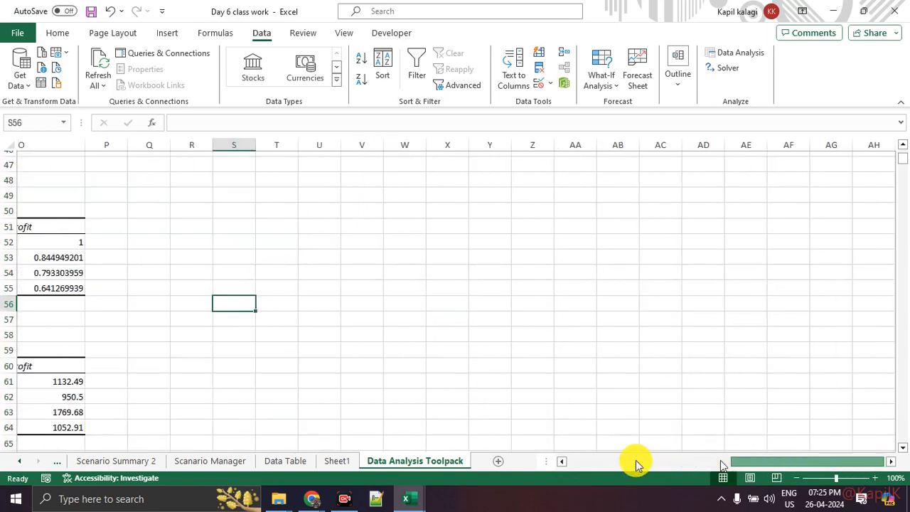
pyautogui.click(636, 462)
pyautogui.scroll(15, 484, 366)
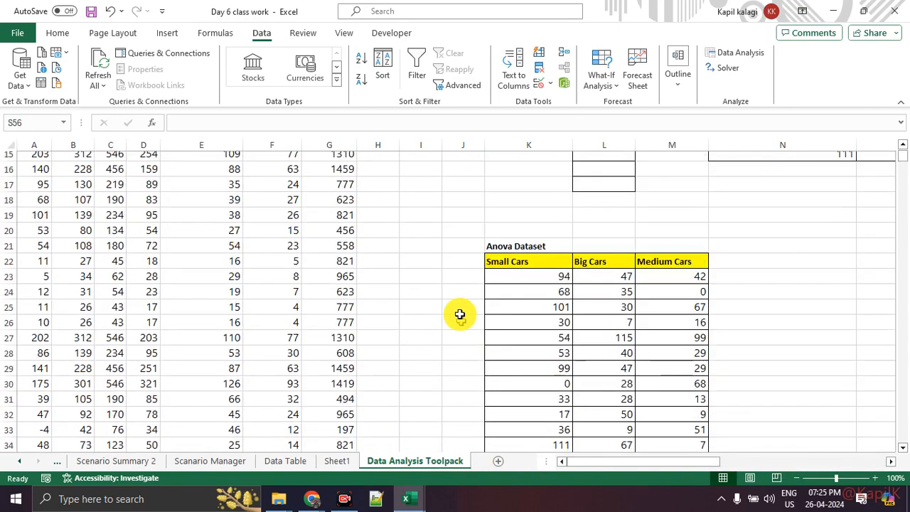
pyautogui.scroll(-2, 464, 305)
pyautogui.scroll(-12, 464, 306)
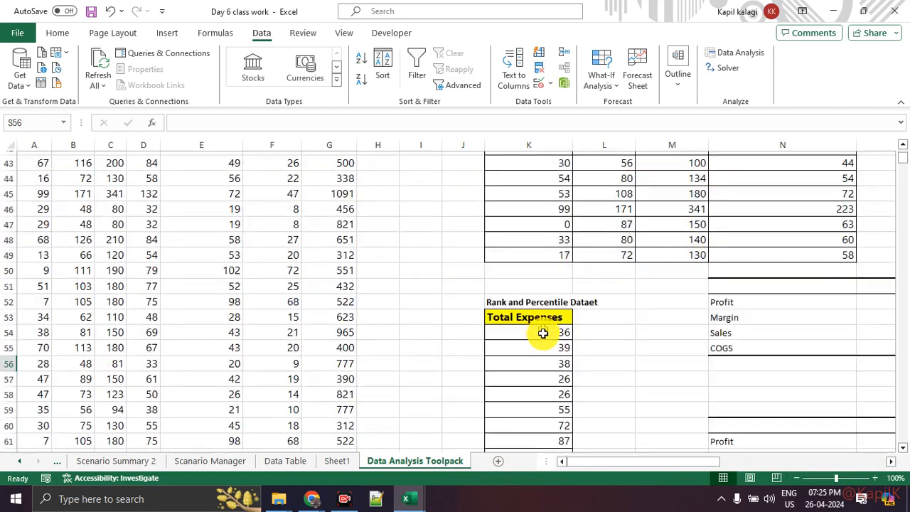
pyautogui.moveTo(611, 464); pyautogui.dragTo(733, 463)
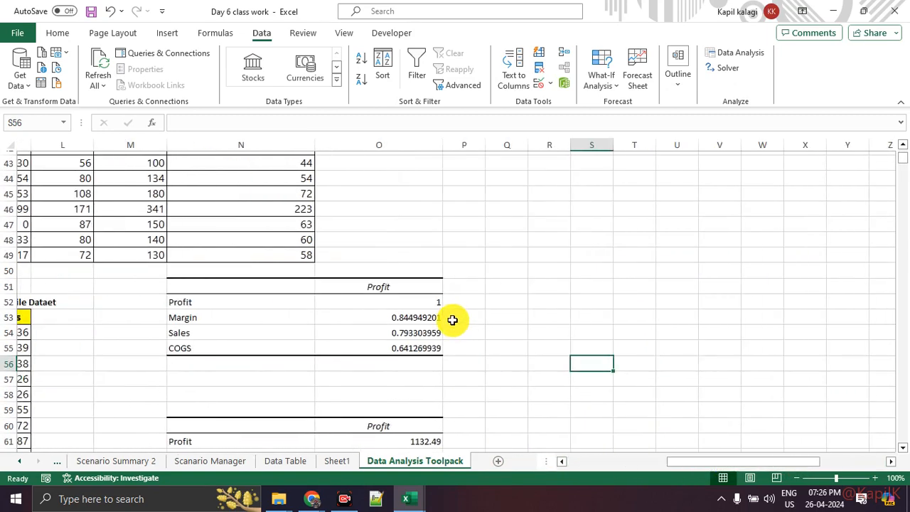
pyautogui.scroll(-6, 456, 319)
pyautogui.scroll(-6, 146, 266)
pyautogui.scroll(9, 149, 266)
pyautogui.scroll(2, 149, 266)
pyautogui.moveTo(213, 241); pyautogui.dragTo(424, 443)
pyautogui.press('Delete')
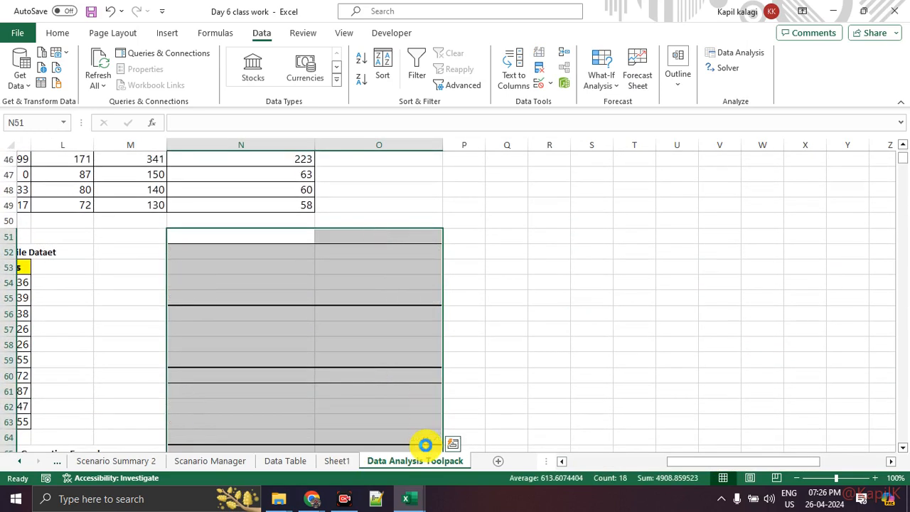
# Step: Remove the leftover border lines from the cleared area of columns N and O by filling blank cells over it
pyautogui.click(475, 285)
pyautogui.click(505, 237)
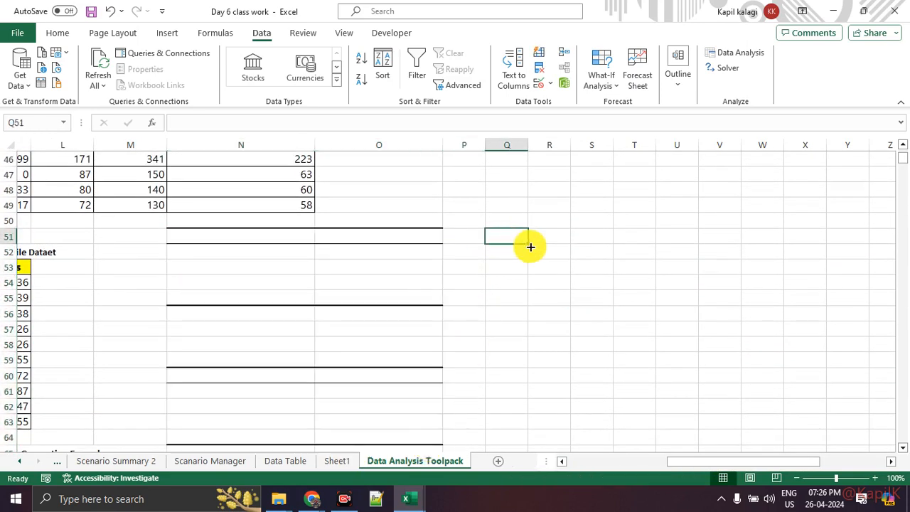
pyautogui.moveTo(527, 244)
pyautogui.mouseDown()
pyautogui.moveTo(76, 259)
pyautogui.moveTo(463, 258)
pyautogui.moveTo(530, 242)
pyautogui.moveTo(492, 471)
pyautogui.moveTo(494, 435)
pyautogui.mouseUp()
pyautogui.click(567, 324)
pyautogui.click(289, 333)
pyautogui.scroll(5, 222, 294)
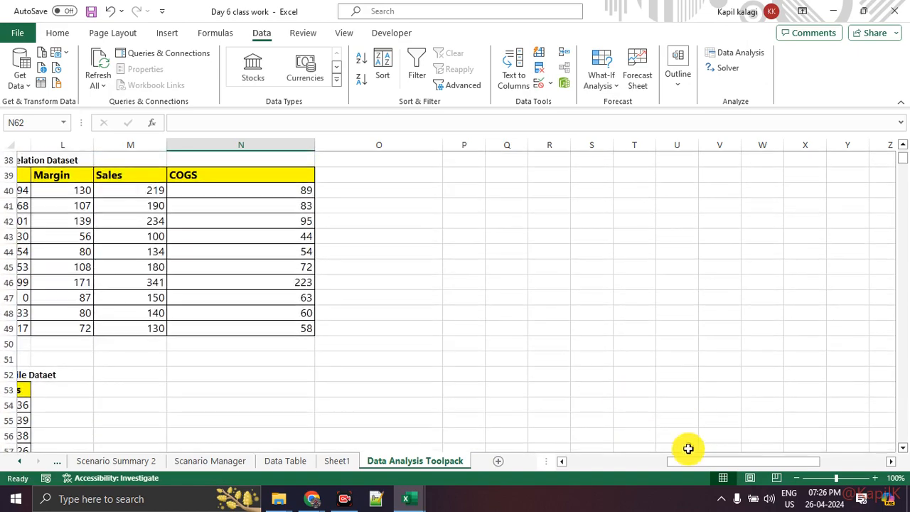
# Step: Return to the main dataset, fit the Profit column to its content and widen the COGS column
pyautogui.moveTo(692, 463); pyautogui.dragTo(300, 439)
pyautogui.hscroll(-3, 213, 320)
pyautogui.scroll(12, 192, 253)
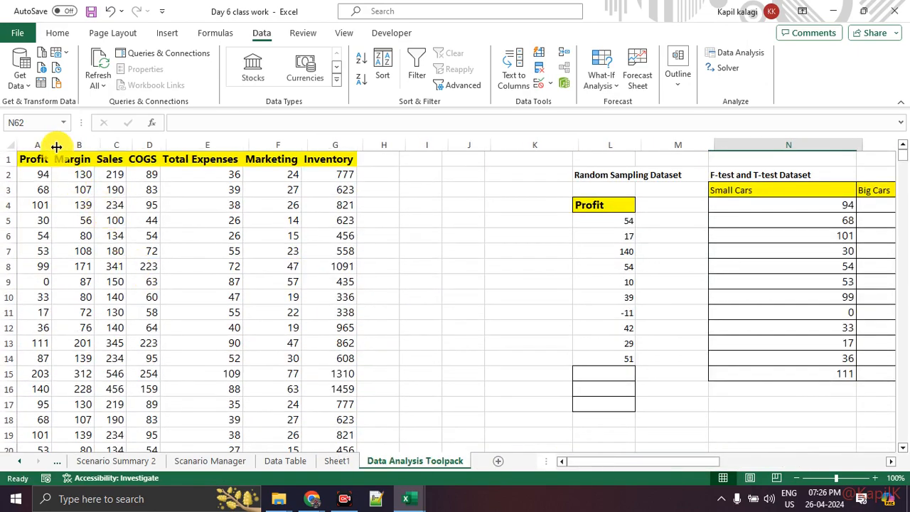
pyautogui.doubleClick(52, 145)
pyautogui.click(38, 159)
pyautogui.click(78, 159)
pyautogui.click(116, 159)
pyautogui.click(148, 159)
pyautogui.moveTo(165, 146); pyautogui.dragTo(182, 147)
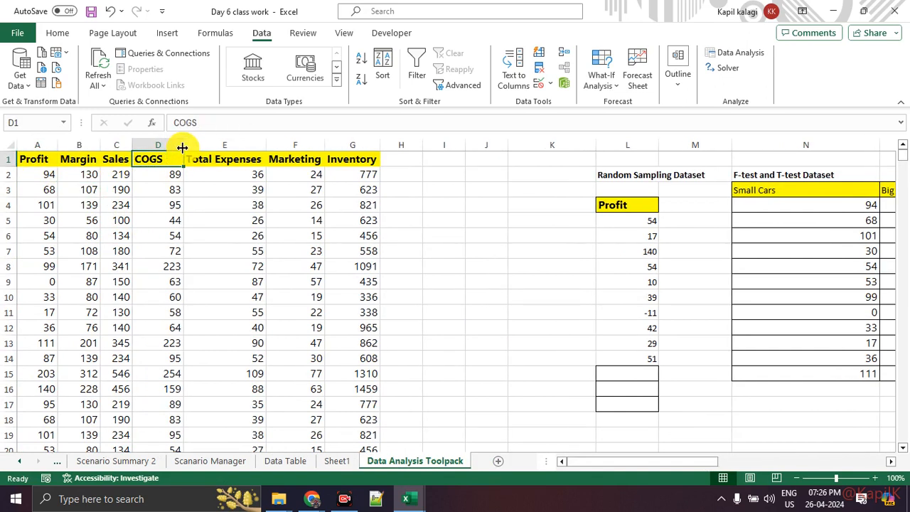
# Step: Examine the first records of the main dataset across the Profit, Margin, Sales, COGS, Total Expenses, Marketing and Inventory columns
pyautogui.click(94, 174)
pyautogui.click(114, 175)
pyautogui.click(161, 174)
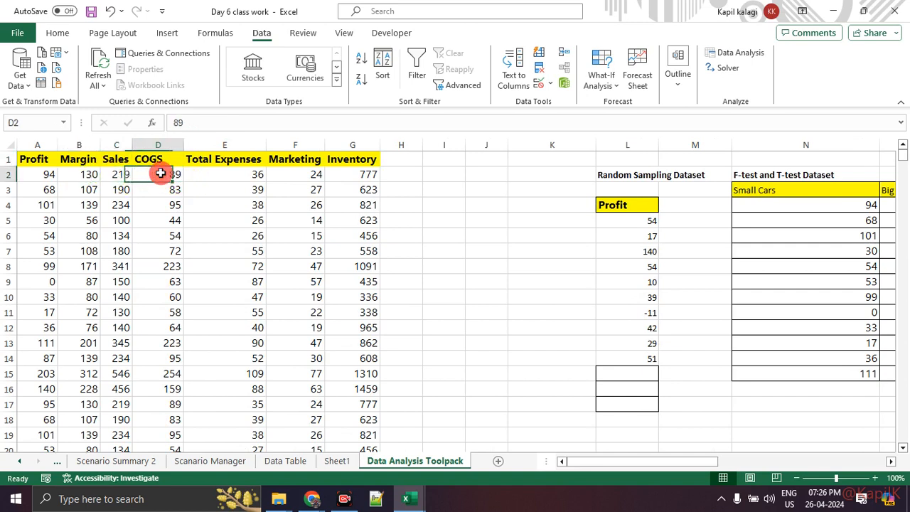
pyautogui.click(121, 175)
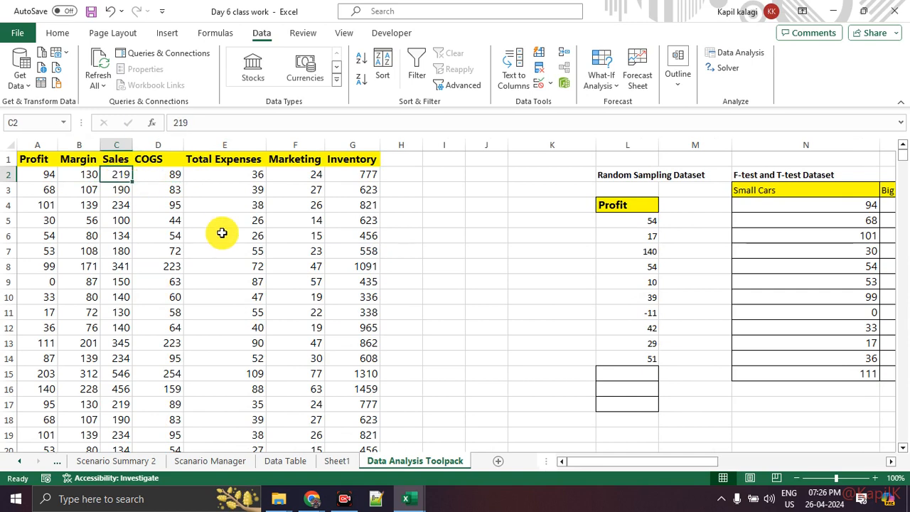
pyautogui.click(43, 175)
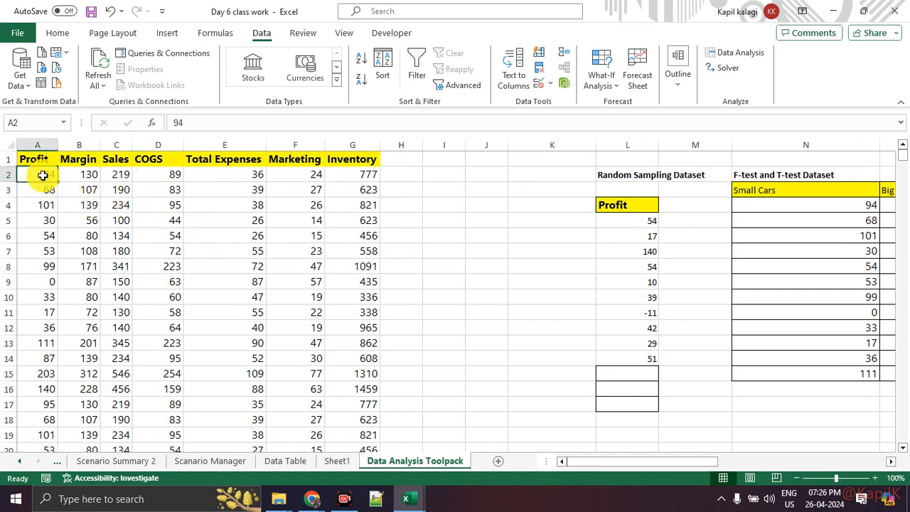
pyautogui.click(217, 178)
pyautogui.click(295, 177)
pyautogui.click(351, 179)
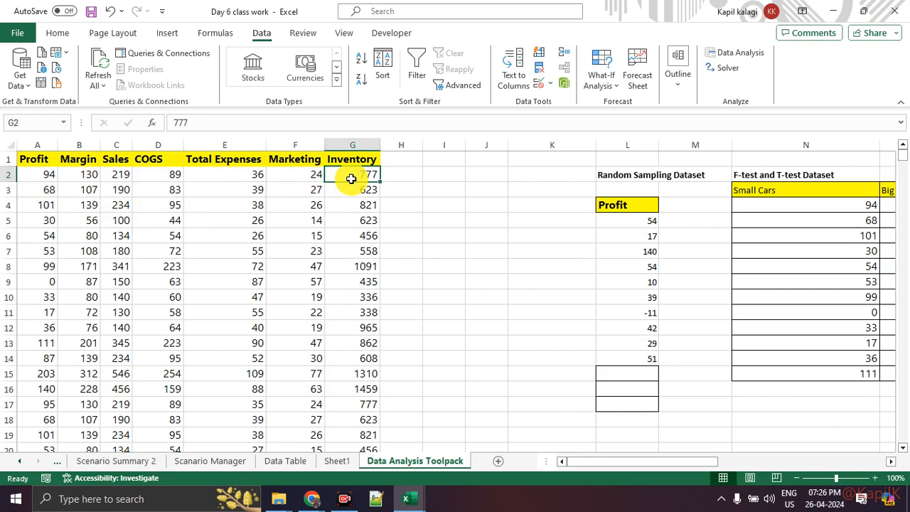
pyautogui.moveTo(81, 190); pyautogui.dragTo(359, 268)
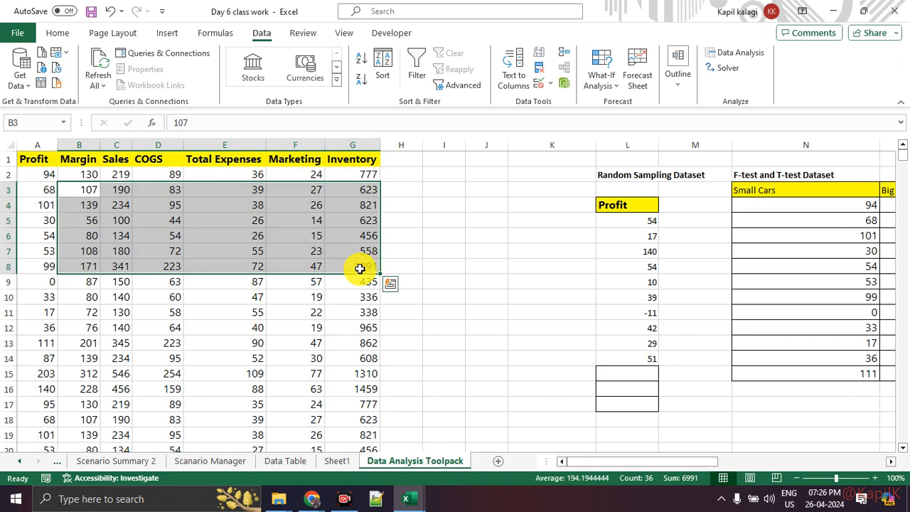
# Step: Look through the dataset's records and the practice datasets beside it, down to the random number example
pyautogui.scroll(-4, 557, 301)
pyautogui.scroll(2, 475, 283)
pyautogui.scroll(2, 475, 283)
pyautogui.click(445, 282)
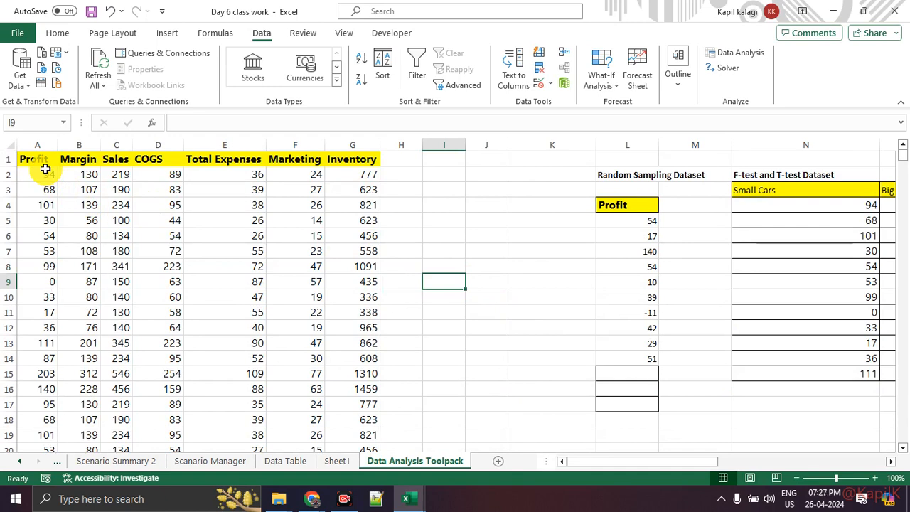
pyautogui.scroll(-10, 414, 274)
pyautogui.scroll(-3, 387, 266)
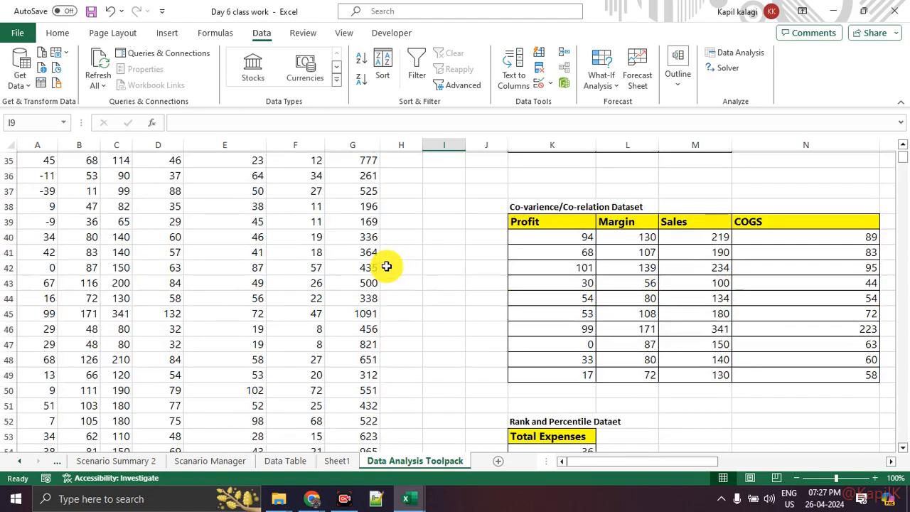
pyautogui.scroll(-12, 628, 402)
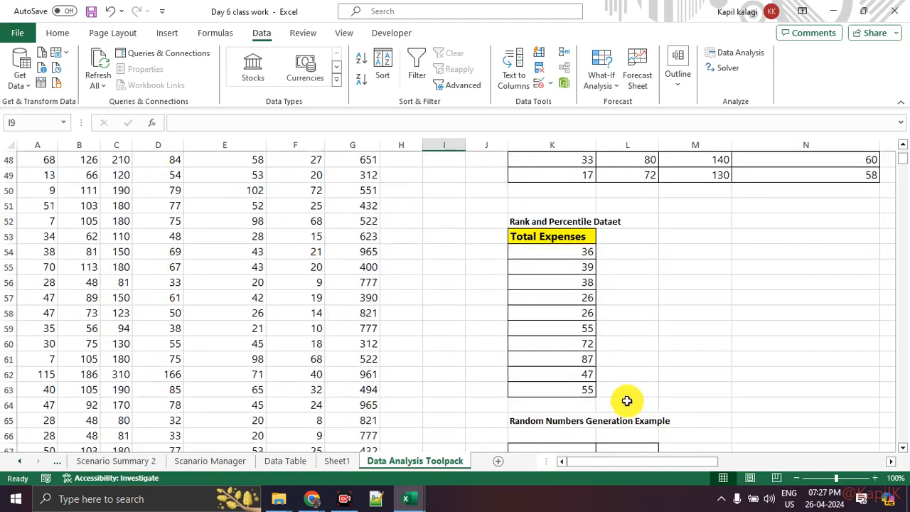
pyautogui.scroll(-9, 631, 399)
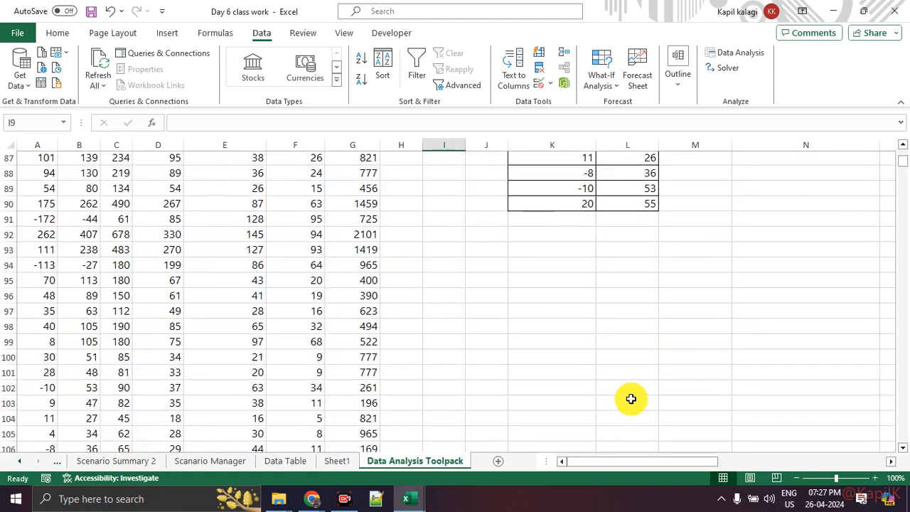
pyautogui.scroll(20, 631, 399)
pyautogui.scroll(13, 631, 397)
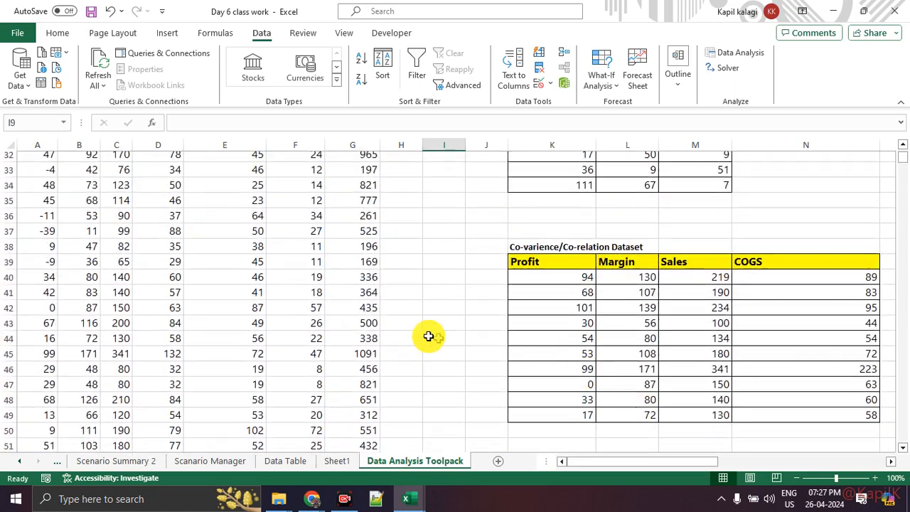
# Step: Select the whole main dataset from the Profit to the Inventory column with headers and start the Descriptive Statistics analysis tool
pyautogui.moveTo(49, 156); pyautogui.dragTo(363, 162)
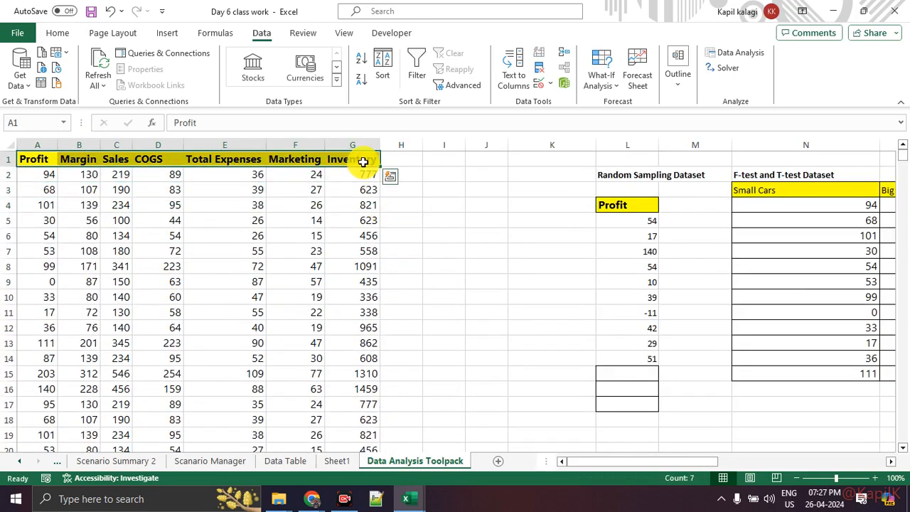
pyautogui.hotkey('ctrl', 'shift', 'Down')
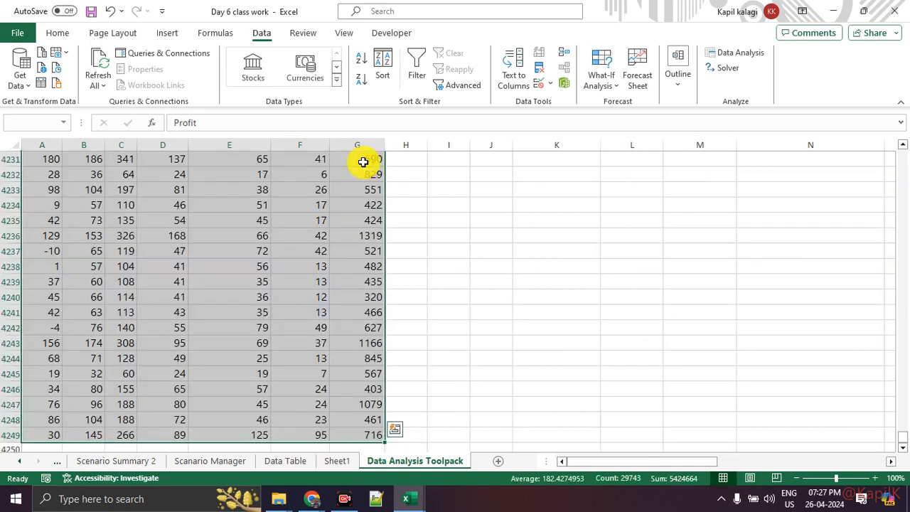
pyautogui.scroll(15, 362, 162)
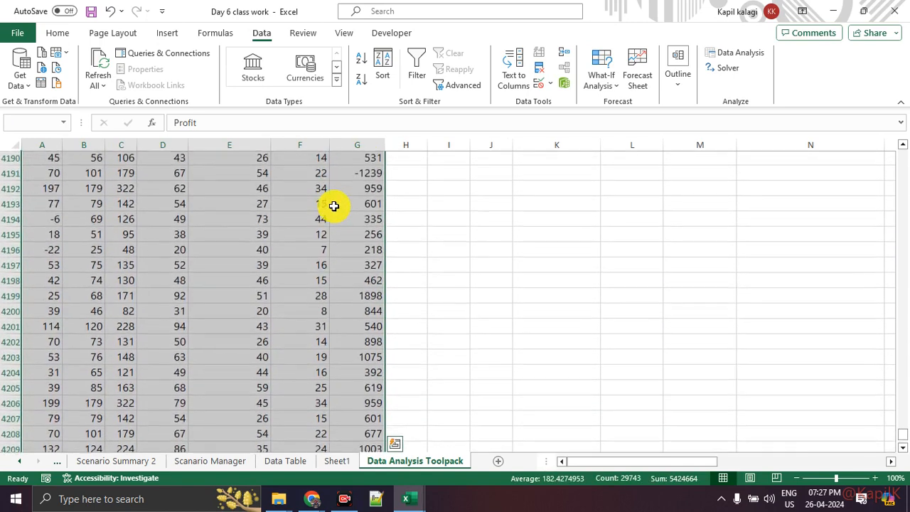
pyautogui.scroll(2, 334, 207)
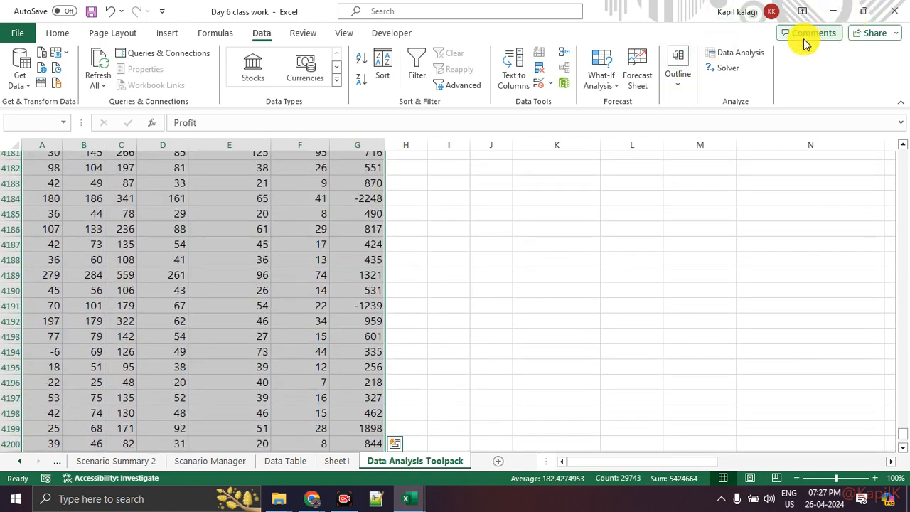
pyautogui.click(758, 55)
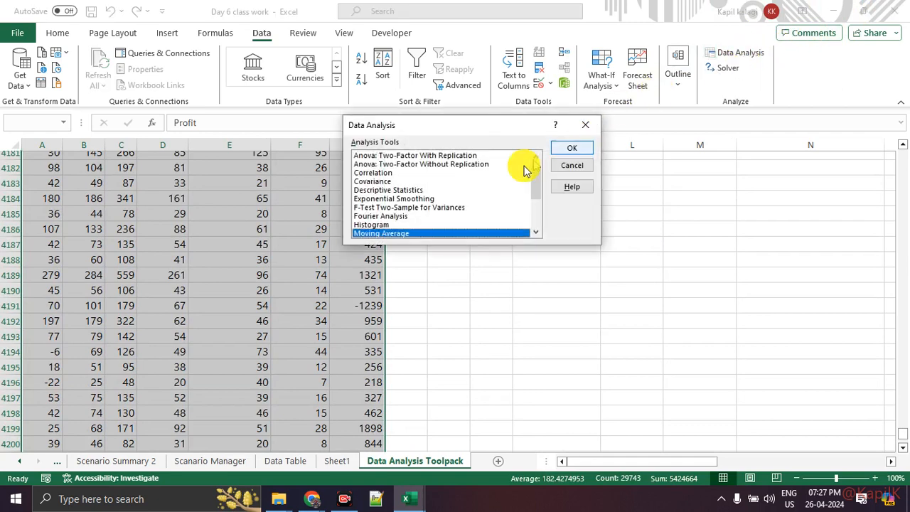
pyautogui.click(398, 190)
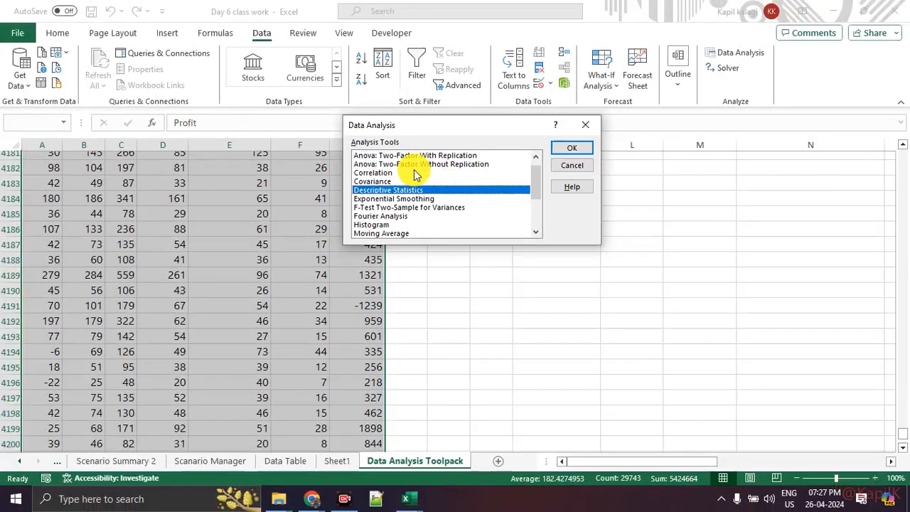
pyautogui.click(575, 148)
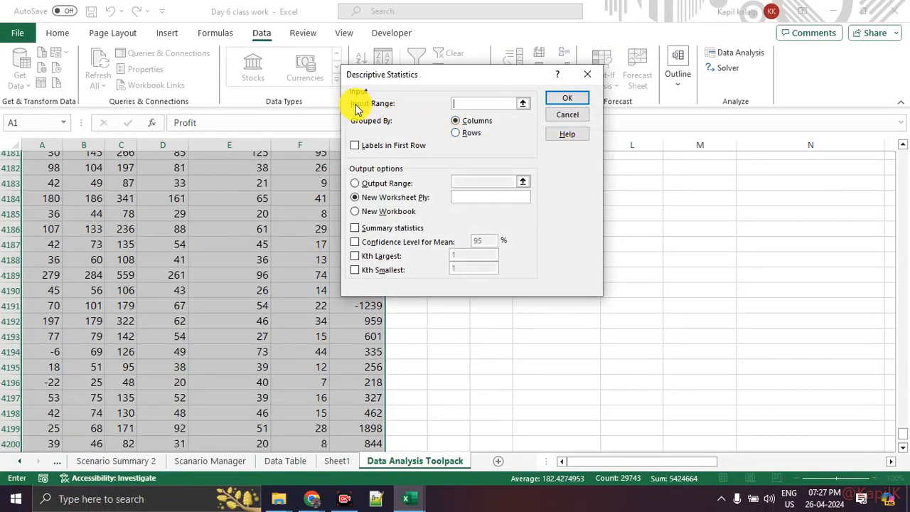
pyautogui.click(522, 104)
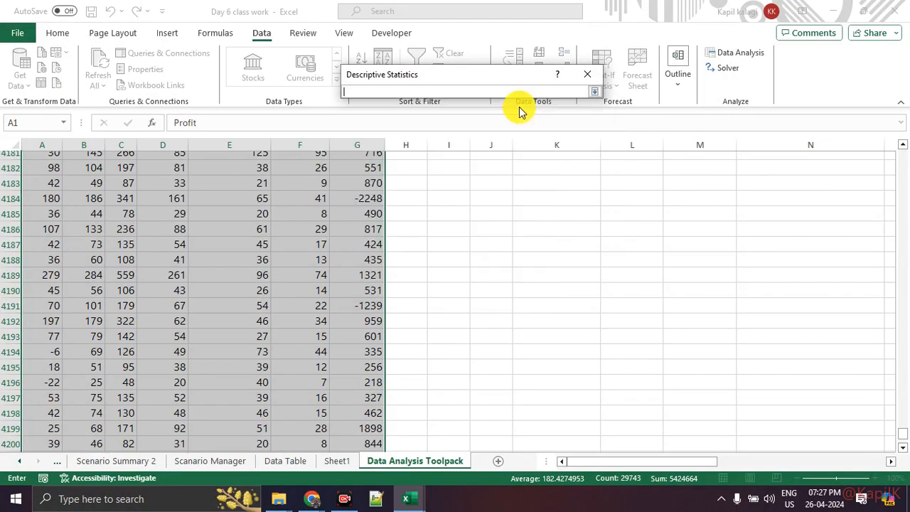
pyautogui.scroll(20, 196, 253)
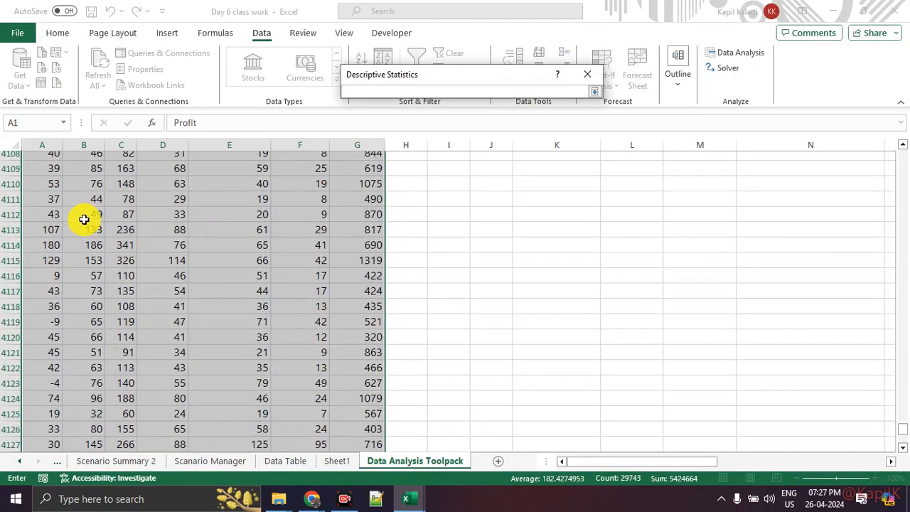
pyautogui.scroll(20, 84, 218)
pyautogui.press('Return')
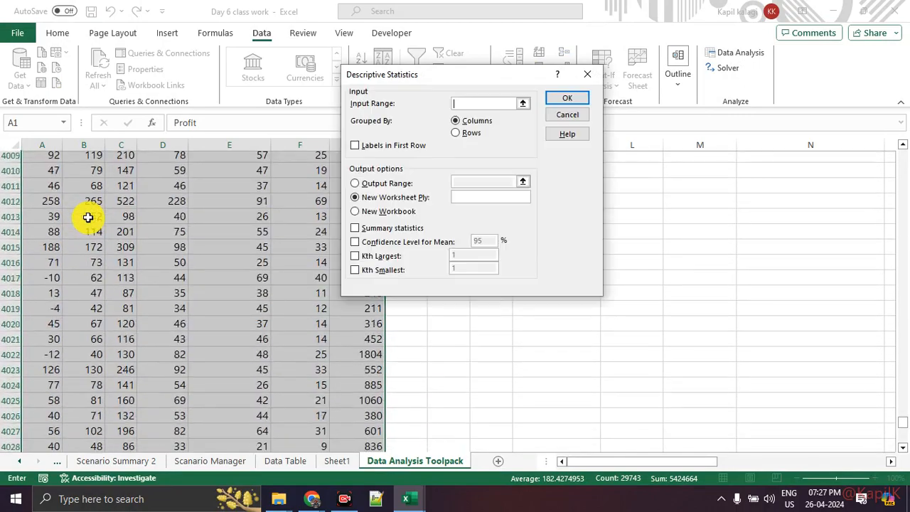
# Step: Set the Descriptive Statistics input range to $A$1:$G$4249 and treat the first row as labels
pyautogui.click(523, 104)
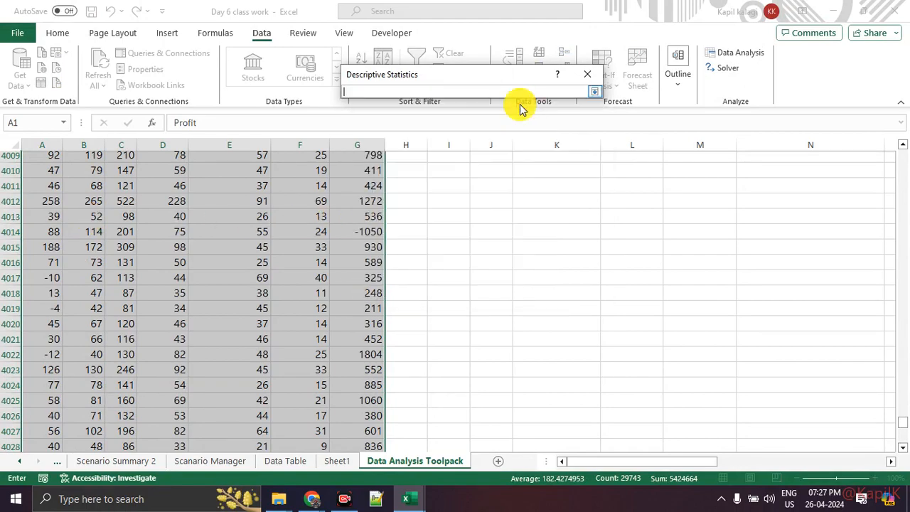
pyautogui.scroll(5, 137, 233)
pyautogui.scroll(1, 137, 233)
pyautogui.moveTo(898, 423); pyautogui.dragTo(894, 152)
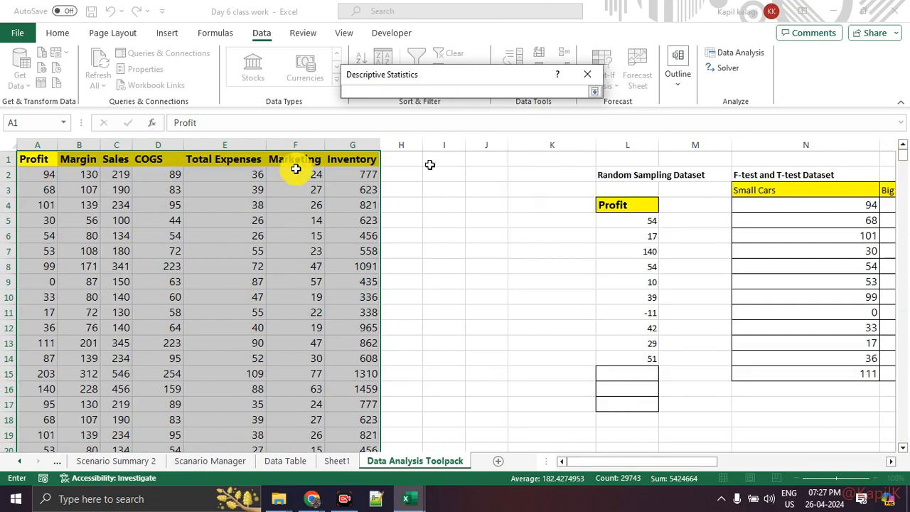
pyautogui.moveTo(39, 158); pyautogui.dragTo(343, 162)
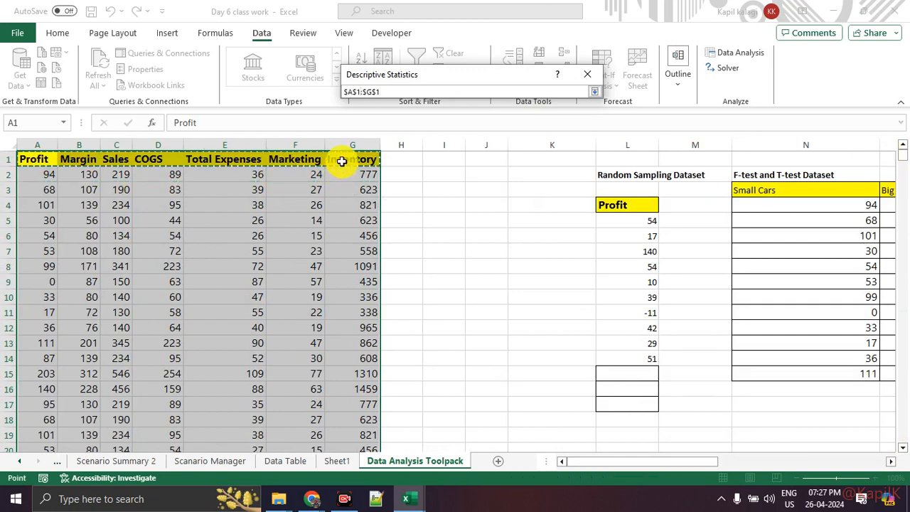
pyautogui.hotkey('ctrl', 'shift', 'Down')
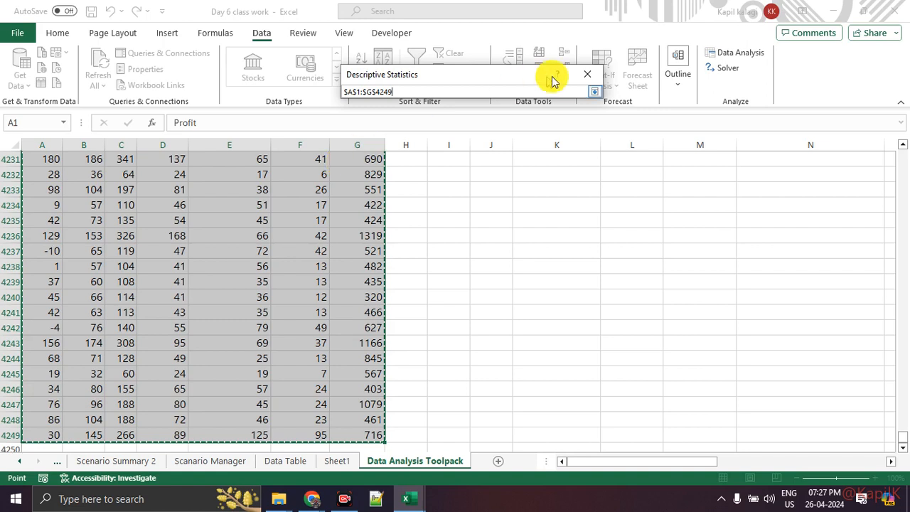
pyautogui.click(595, 92)
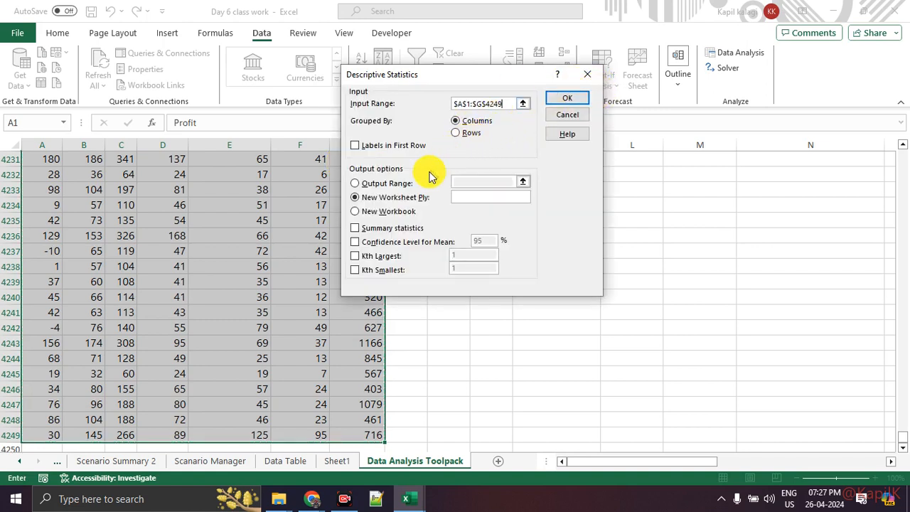
pyautogui.click(360, 146)
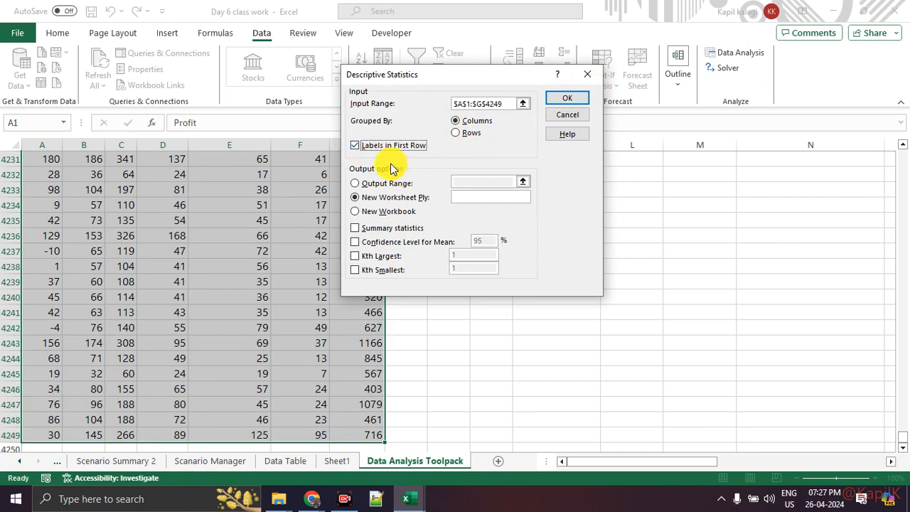
pyautogui.hotkey('ctrl', '1')
pyautogui.moveTo(350, 153)
pyautogui.mouseDown()
pyautogui.moveTo(445, 163)
pyautogui.moveTo(351, 139)
pyautogui.mouseUp()
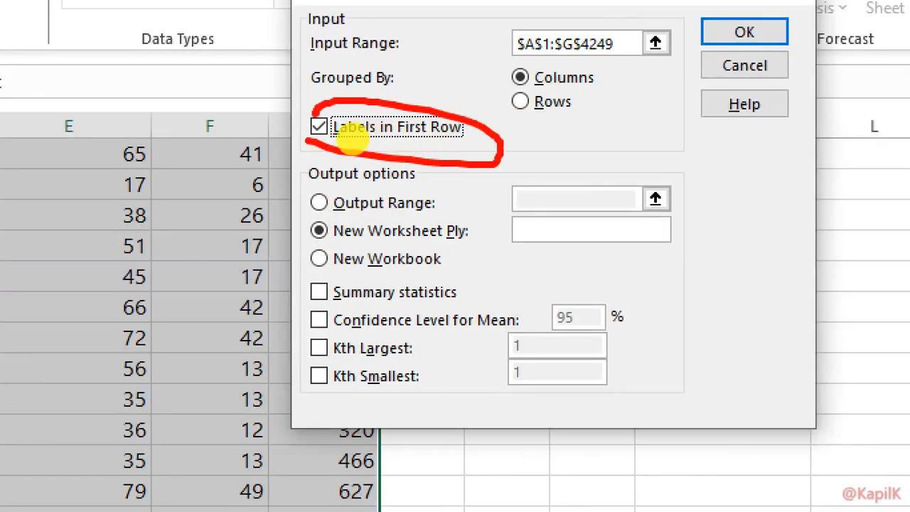
pyautogui.press('Escape')
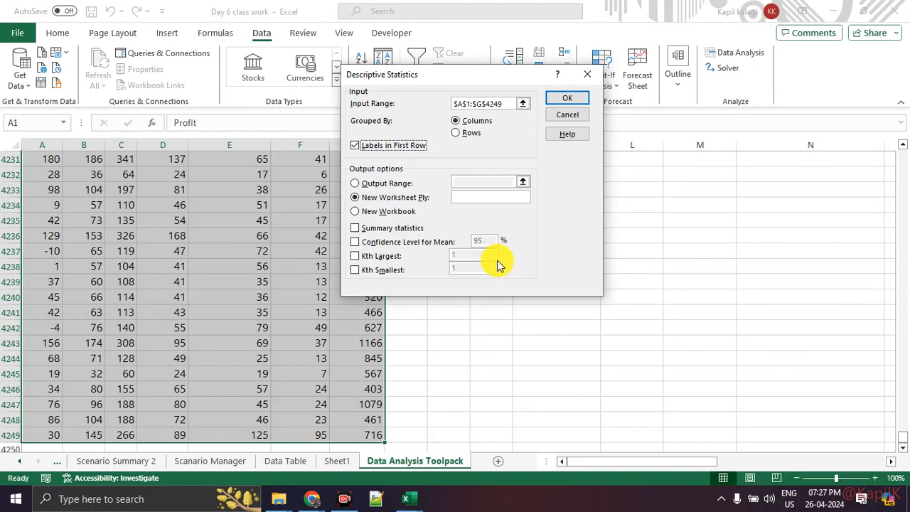
pyautogui.click(354, 184)
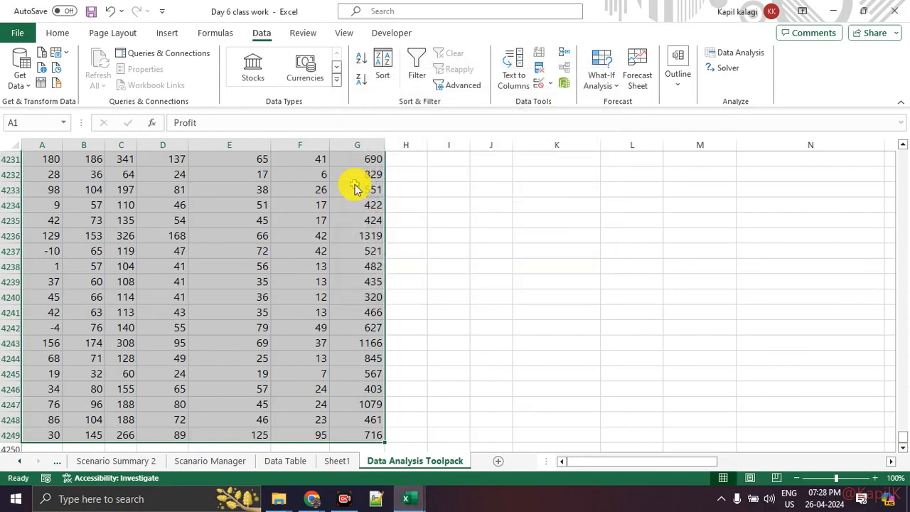
pyautogui.click(477, 179)
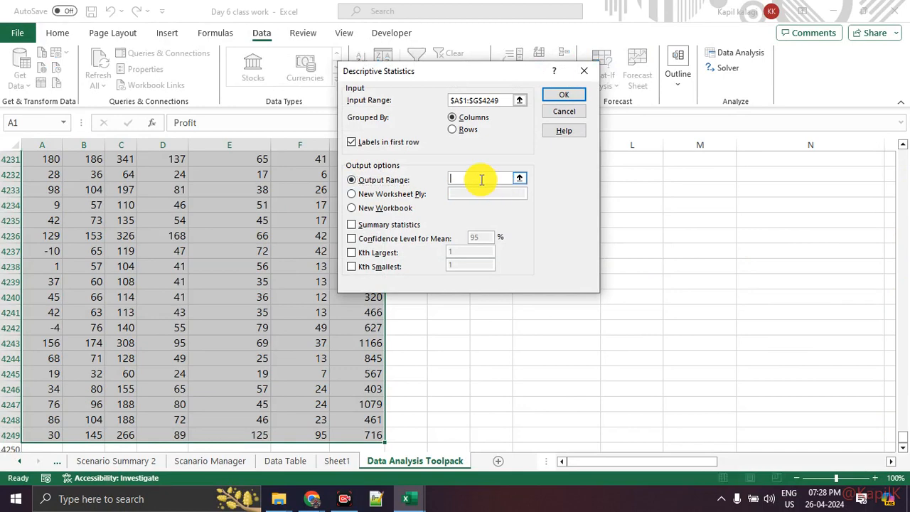
pyautogui.click(351, 194)
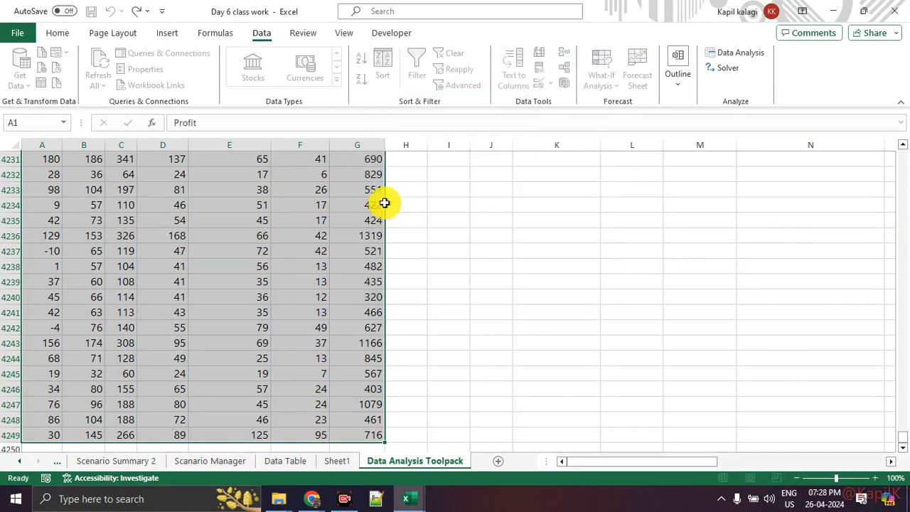
# Step: Output summary statistics with Kth Largest 1 and Kth Smallest 1 to a new workbook and run the analysis
pyautogui.click(350, 205)
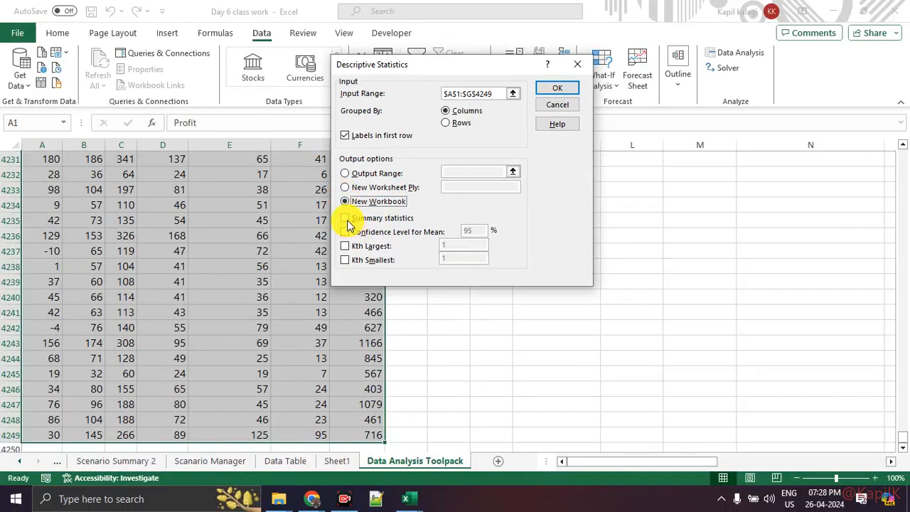
pyautogui.click(317, 229)
pyautogui.click(342, 261)
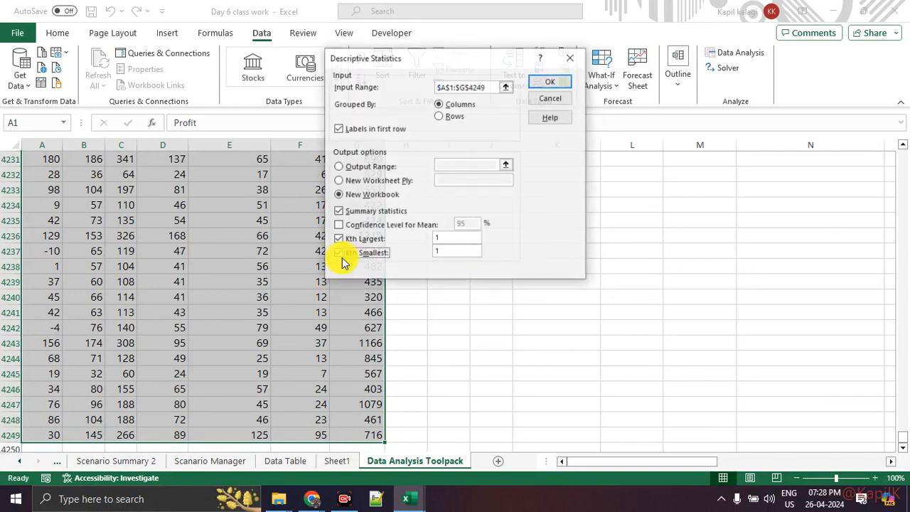
pyautogui.click(339, 254)
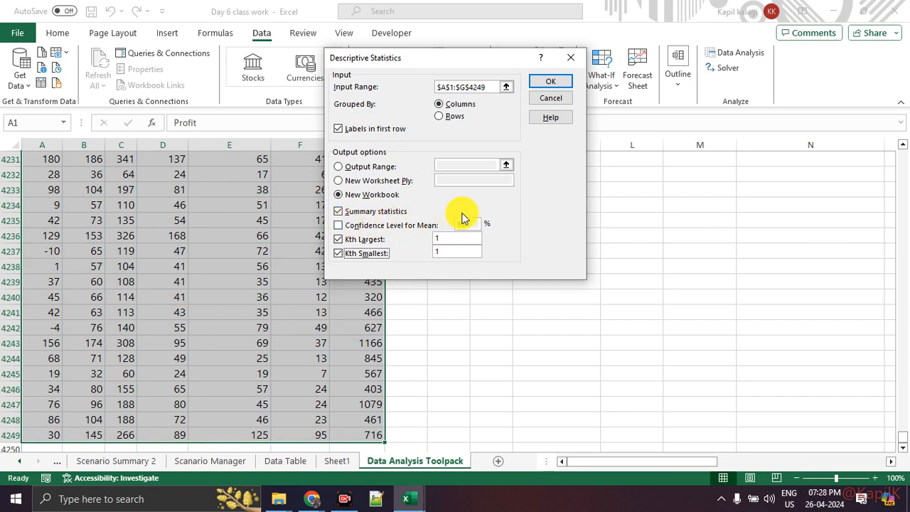
pyautogui.click(554, 83)
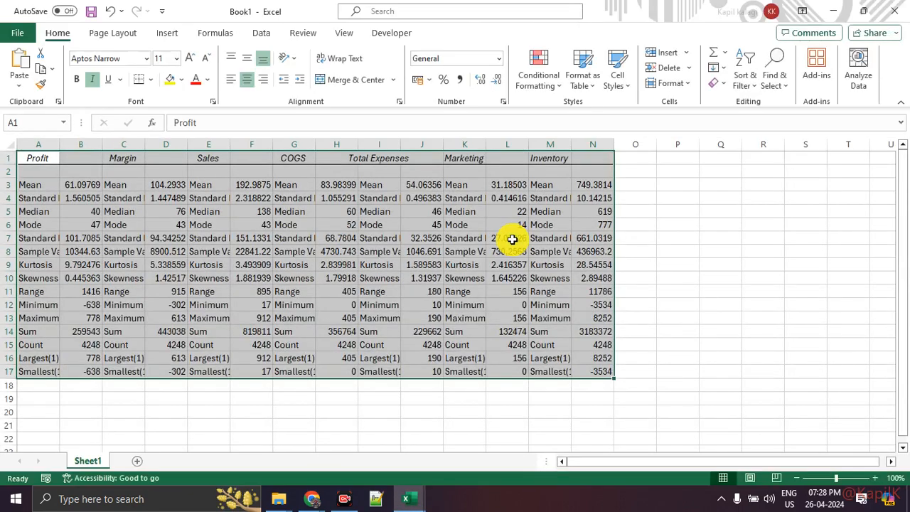
# Step: Widen columns A to N of the statistics output evenly so the labels and values fit better
pyautogui.click(437, 285)
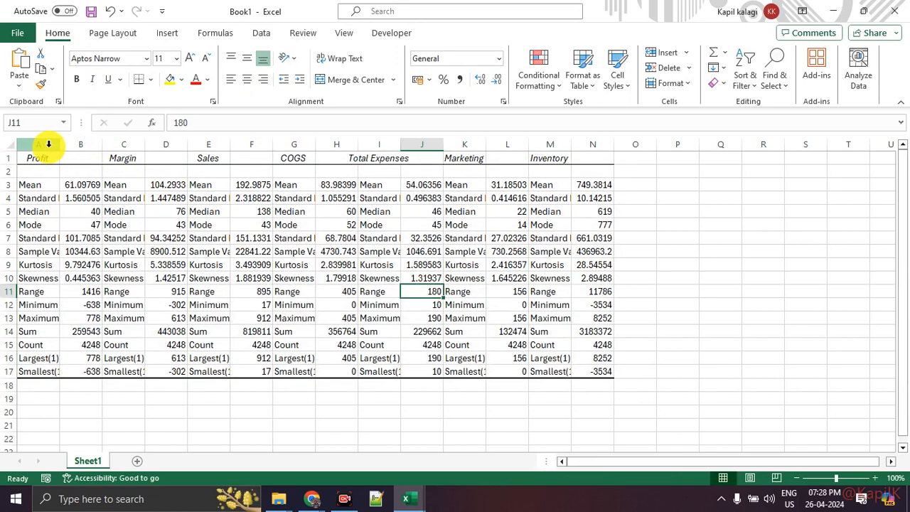
pyautogui.moveTo(38, 144); pyautogui.dragTo(593, 144)
pyautogui.click(432, 386)
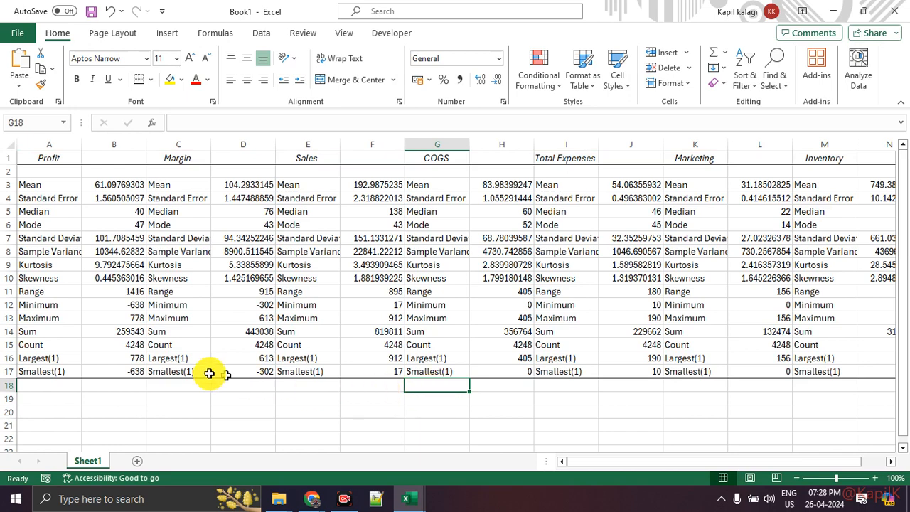
# Step: Examine the Profit statistics block, from its Mean and Standard Error down to the smallest value
pyautogui.click(34, 184)
pyautogui.moveTo(47, 160); pyautogui.dragTo(109, 376)
pyautogui.click(92, 264)
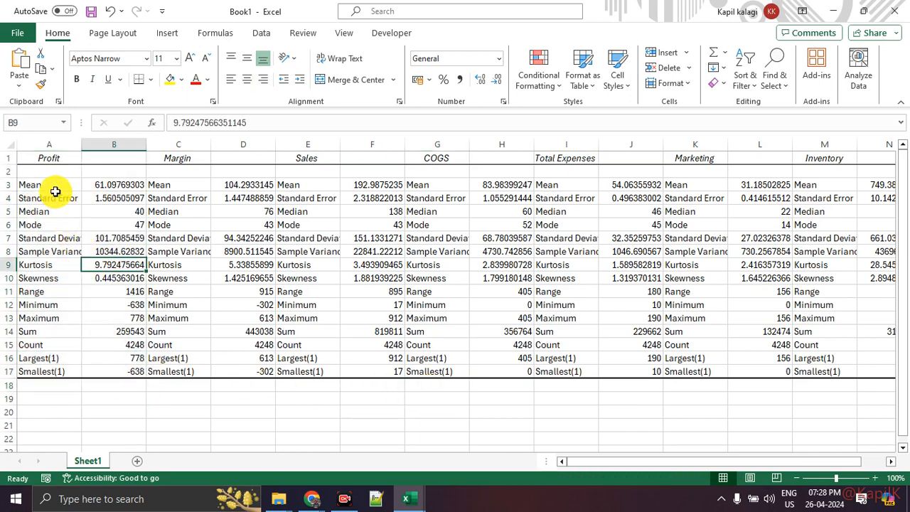
pyautogui.click(55, 197)
pyautogui.click(63, 182)
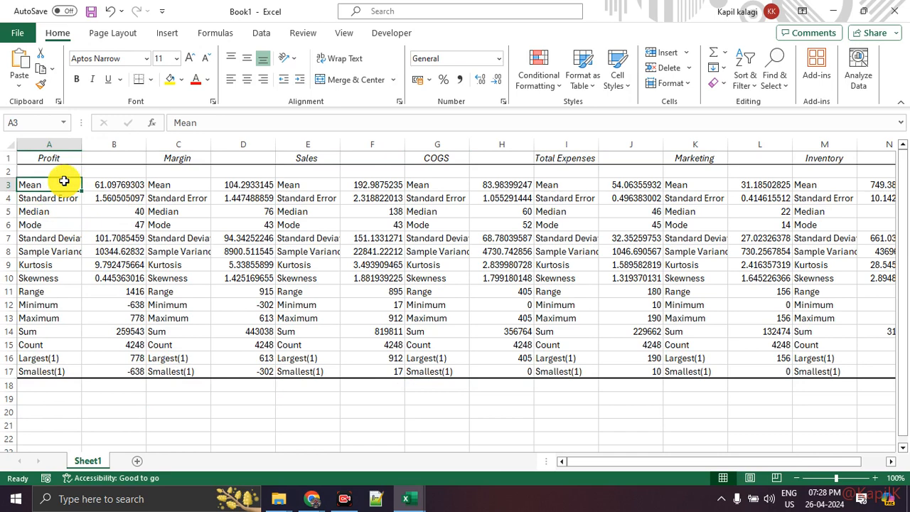
pyautogui.click(116, 185)
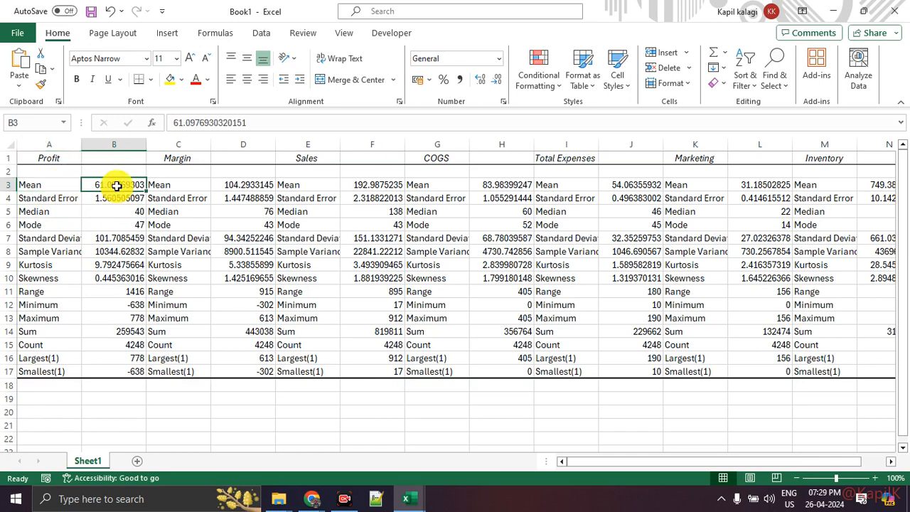
# Step: Review the Mean of Margin, Sales, COGS and Total Expenses, and the Median and Mode rows under Profit
pyautogui.moveTo(179, 162); pyautogui.dragTo(238, 192)
pyautogui.moveTo(322, 147); pyautogui.dragTo(366, 189)
pyautogui.click(366, 187)
pyautogui.moveTo(330, 155); pyautogui.dragTo(366, 183)
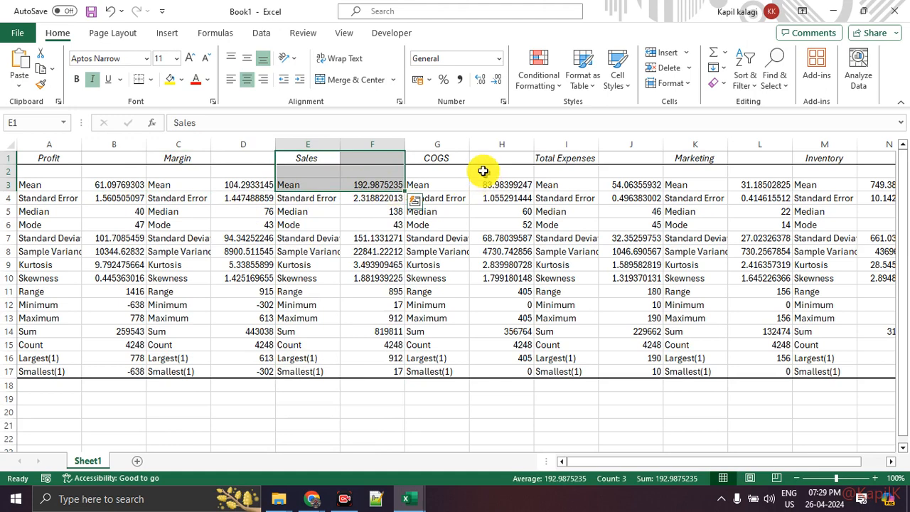
pyautogui.moveTo(447, 157); pyautogui.dragTo(471, 188)
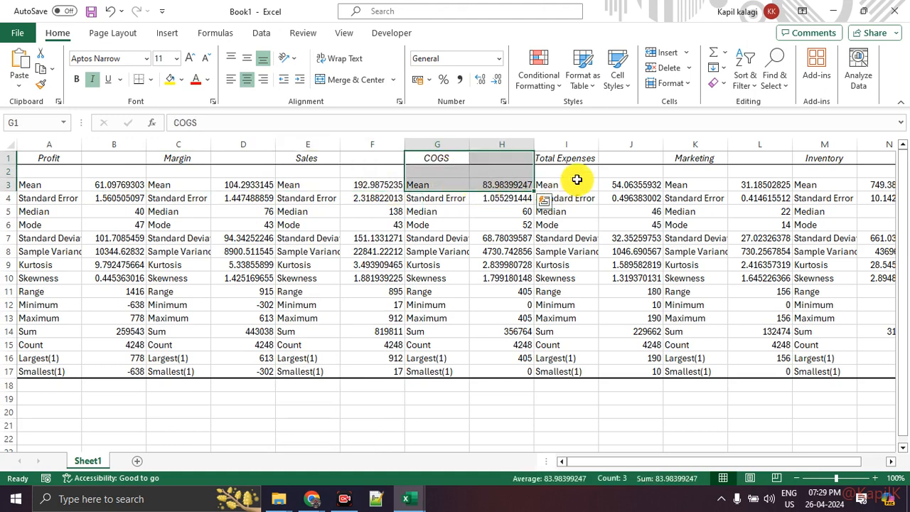
pyautogui.moveTo(575, 163); pyautogui.dragTo(610, 185)
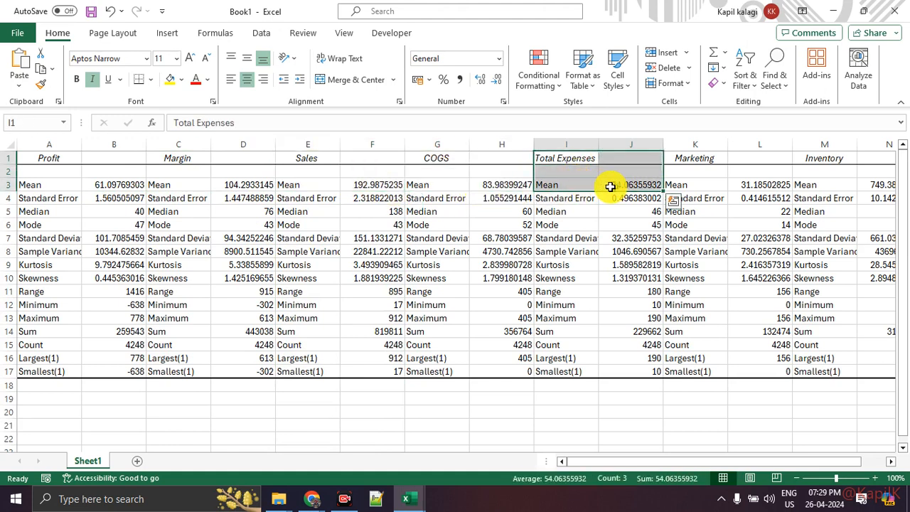
pyautogui.click(43, 215)
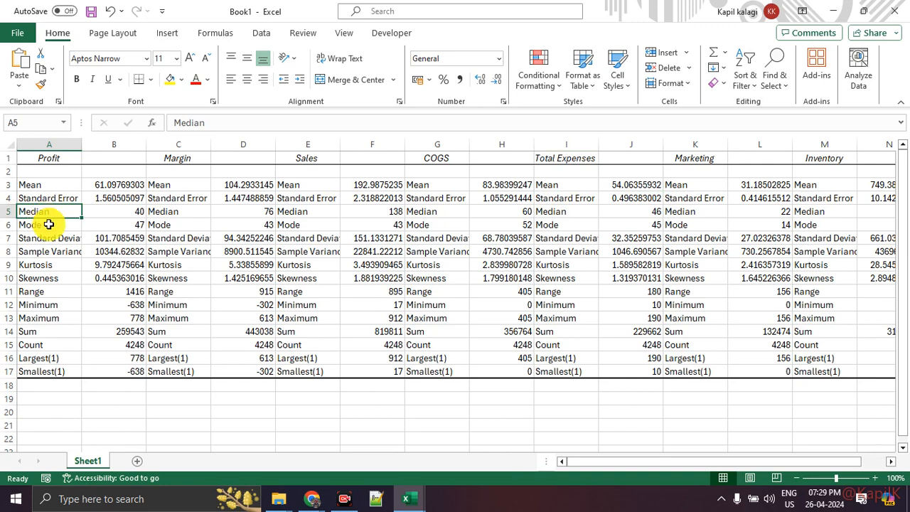
pyautogui.click(48, 224)
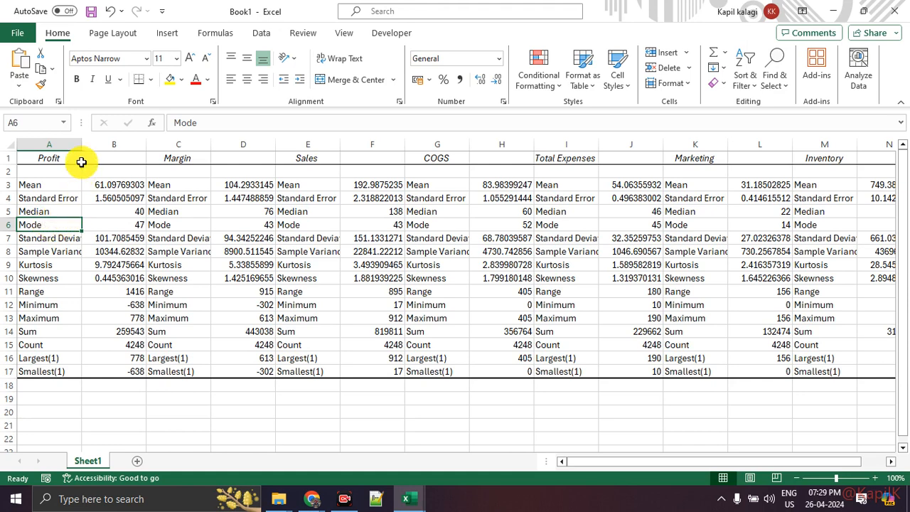
# Step: Widen column A so the longer statistic labels, such as Standard Deviation and Sample Variance, fit in full
pyautogui.moveTo(79, 144); pyautogui.dragTo(112, 145)
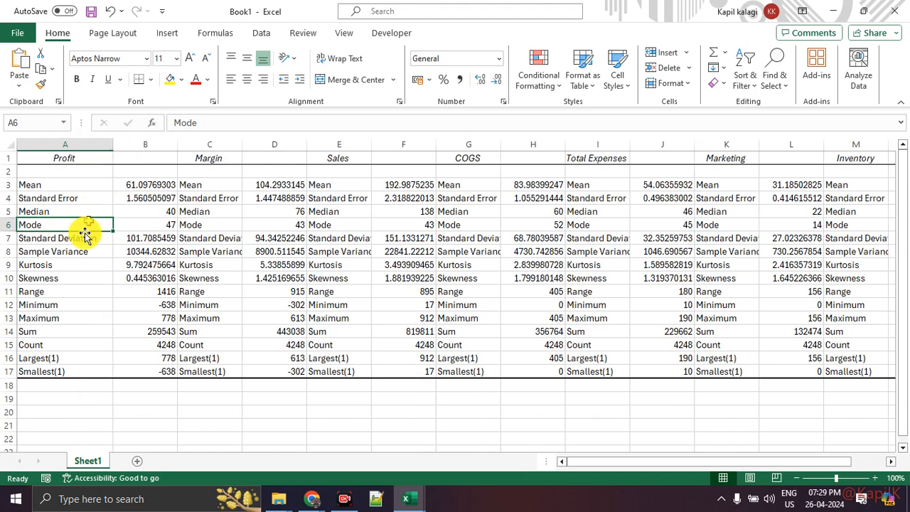
pyautogui.click(75, 254)
# Step: Review the Sum, Count, Largest, Smallest, Kurtosis, Skewness and Range rows under Profit
pyautogui.moveTo(61, 329); pyautogui.dragTo(142, 331)
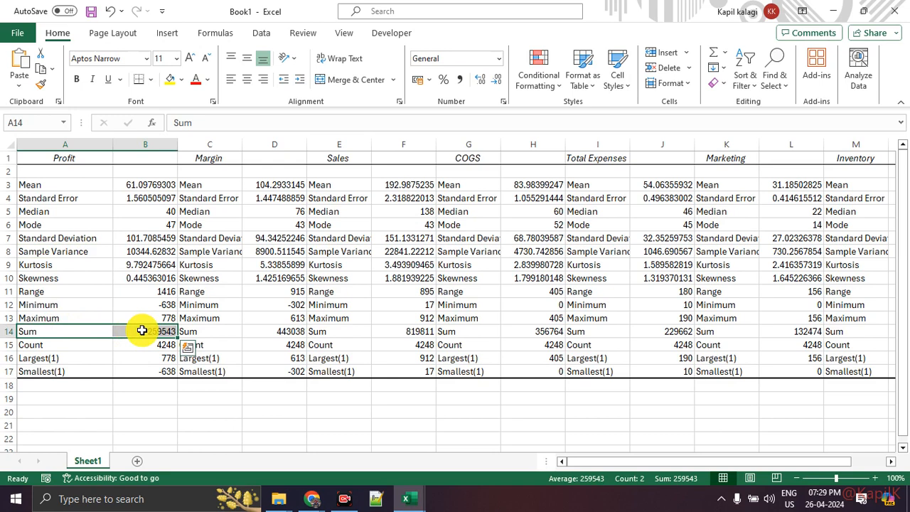
pyautogui.click(142, 347)
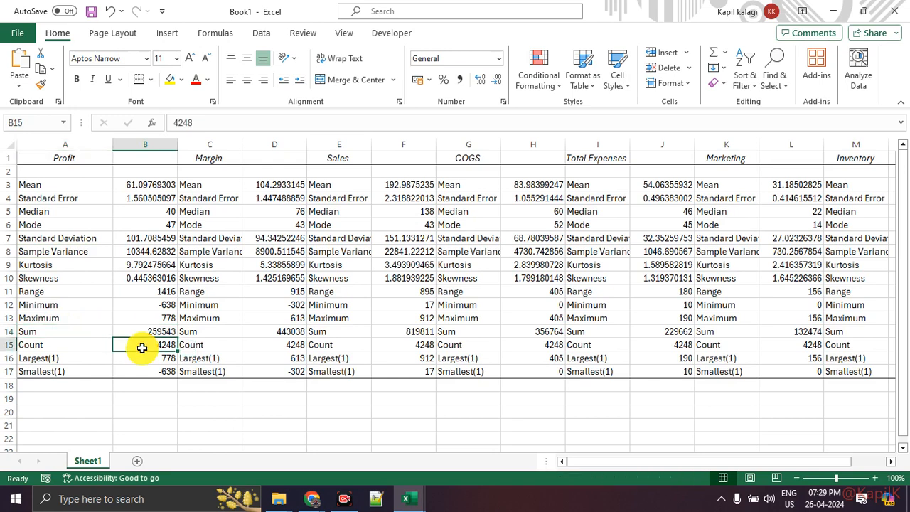
pyautogui.click(142, 359)
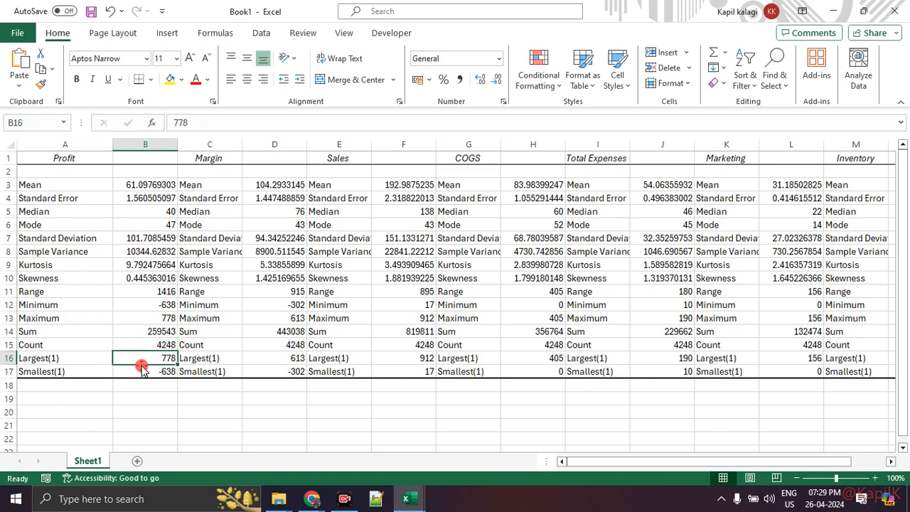
pyautogui.click(151, 372)
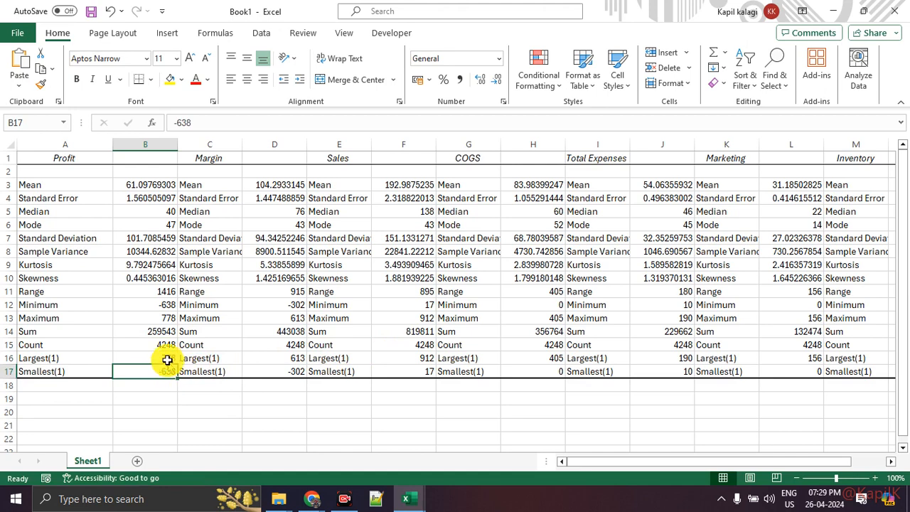
pyautogui.moveTo(63, 265); pyautogui.dragTo(87, 278)
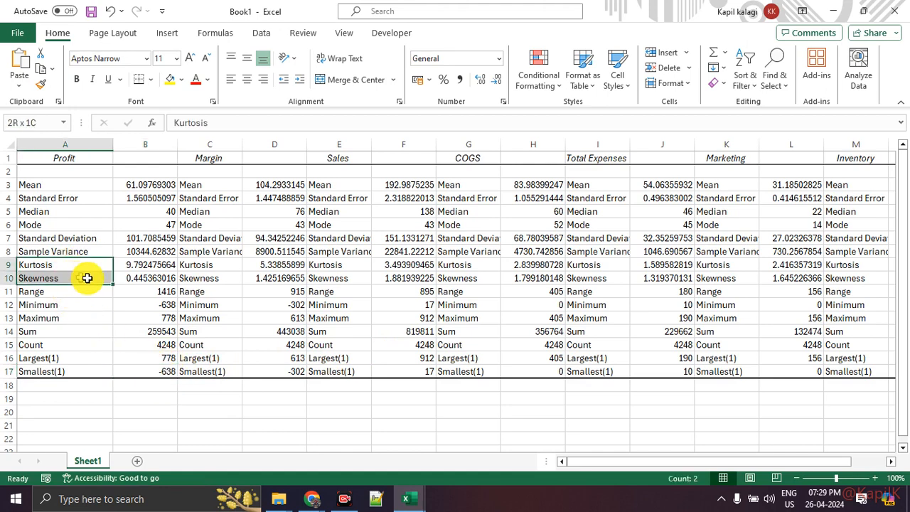
pyautogui.click(143, 288)
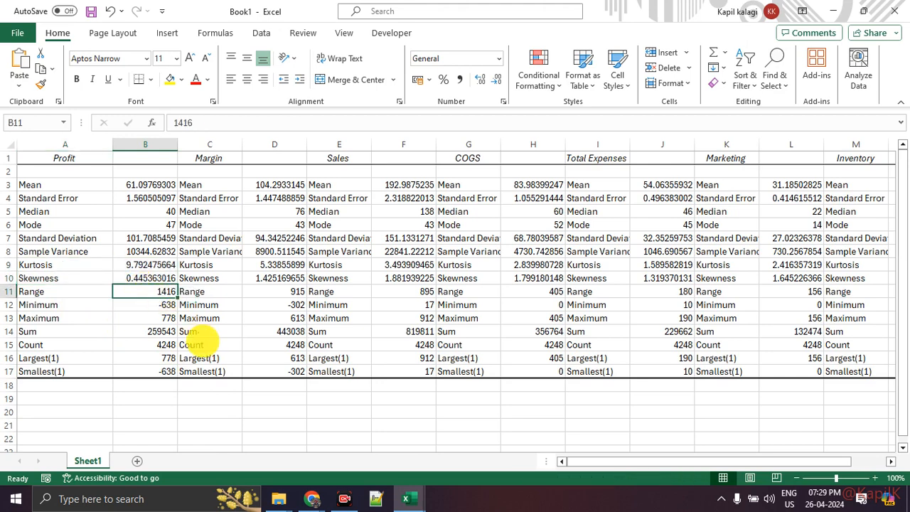
pyautogui.moveTo(155, 411); pyautogui.dragTo(703, 406)
pyautogui.moveTo(144, 378)
pyautogui.mouseDown()
pyautogui.moveTo(361, 192)
pyautogui.moveTo(484, 214)
pyautogui.moveTo(712, 369)
pyautogui.mouseUp()
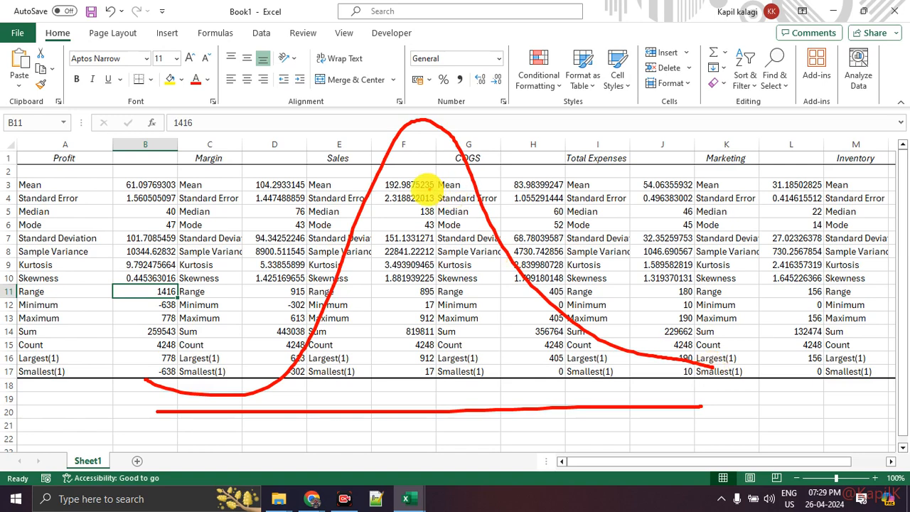
pyautogui.moveTo(122, 338)
pyautogui.mouseDown()
pyautogui.moveTo(307, 176)
pyautogui.moveTo(646, 301)
pyautogui.moveTo(658, 369)
pyautogui.mouseUp()
pyautogui.moveTo(265, 283); pyautogui.dragTo(630, 229)
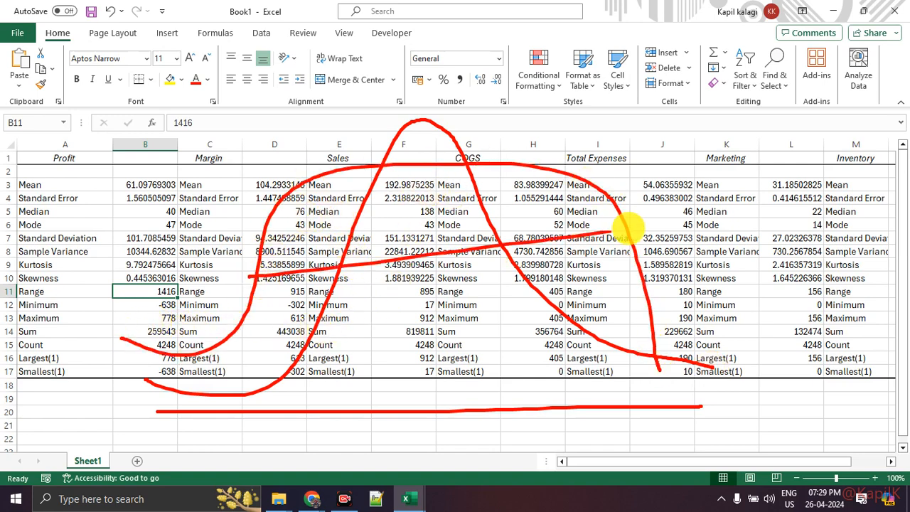
pyautogui.moveTo(285, 216)
pyautogui.mouseDown()
pyautogui.moveTo(443, 152)
pyautogui.moveTo(560, 211)
pyautogui.moveTo(576, 199)
pyautogui.mouseUp()
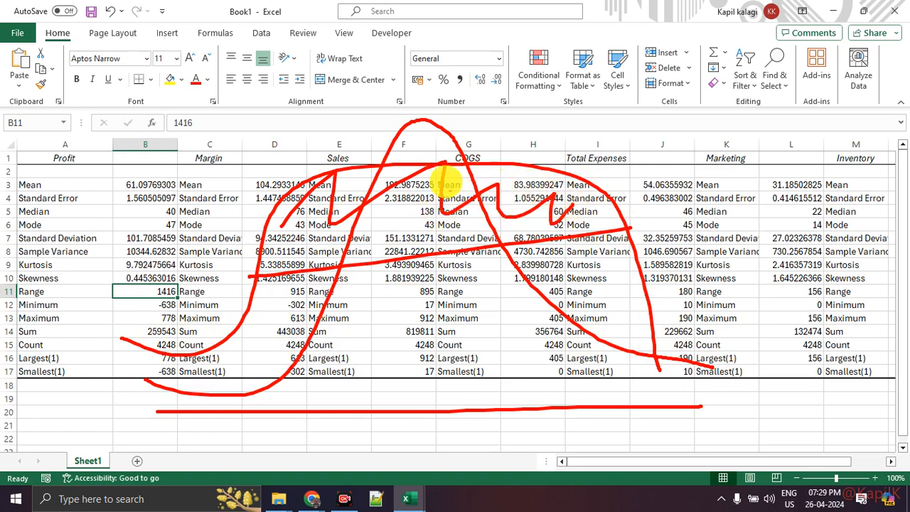
pyautogui.moveTo(403, 141)
pyautogui.mouseDown()
pyautogui.moveTo(437, 163)
pyautogui.moveTo(409, 231)
pyautogui.mouseUp()
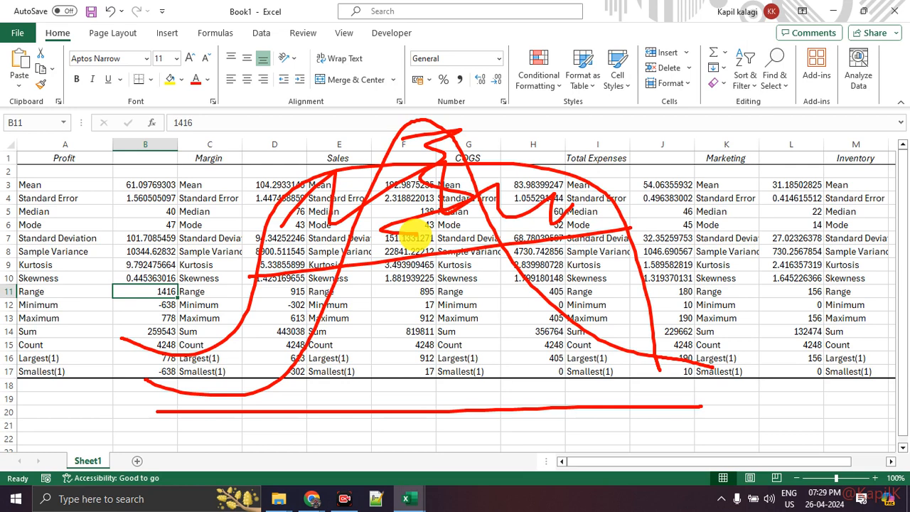
pyautogui.press('Escape')
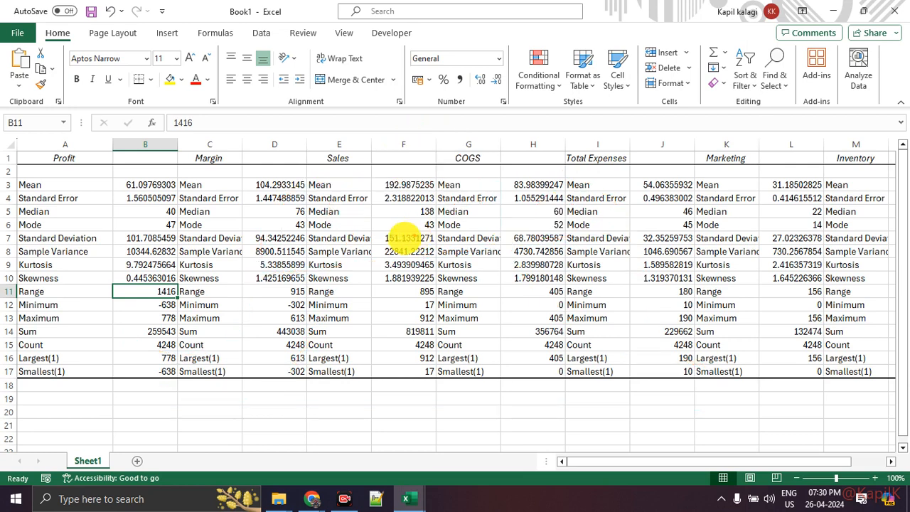
# Step: Add a new blank worksheet to the statistics workbook
pyautogui.moveTo(152, 400); pyautogui.dragTo(792, 382)
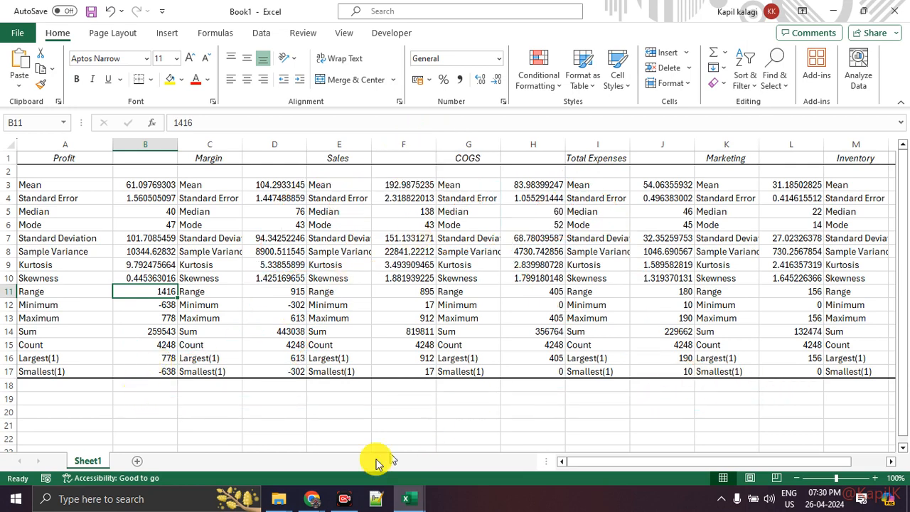
pyautogui.click(137, 461)
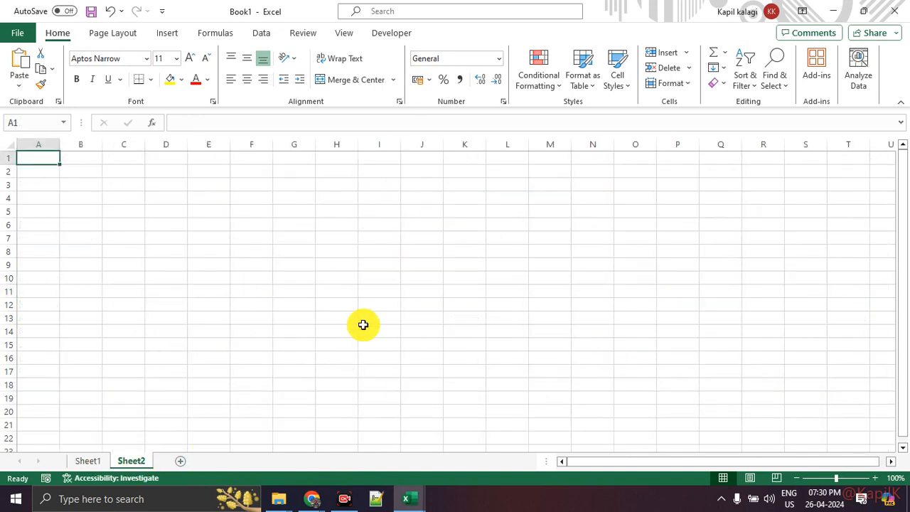
pyautogui.moveTo(150, 373); pyautogui.dragTo(757, 381)
pyautogui.moveTo(153, 346)
pyautogui.mouseDown()
pyautogui.moveTo(196, 348)
pyautogui.moveTo(406, 187)
pyautogui.moveTo(636, 289)
pyautogui.moveTo(773, 366)
pyautogui.mouseUp()
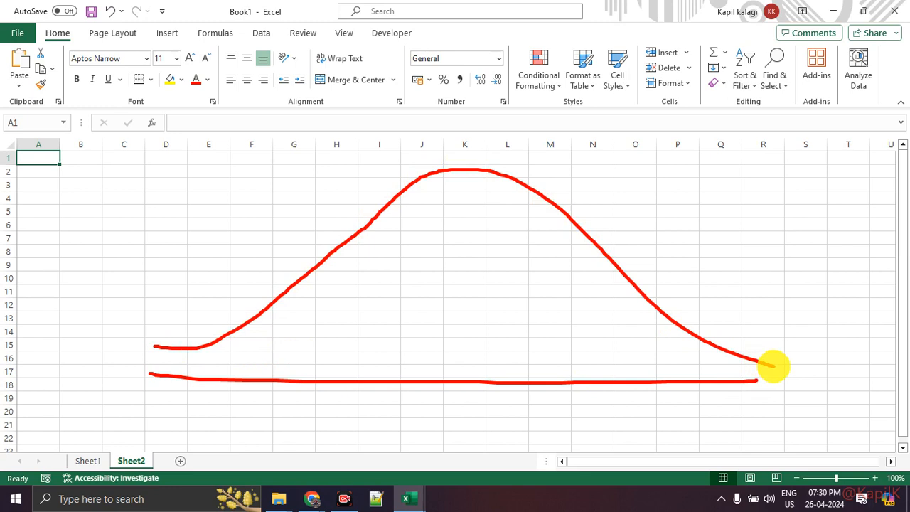
pyautogui.moveTo(452, 102); pyautogui.dragTo(459, 430)
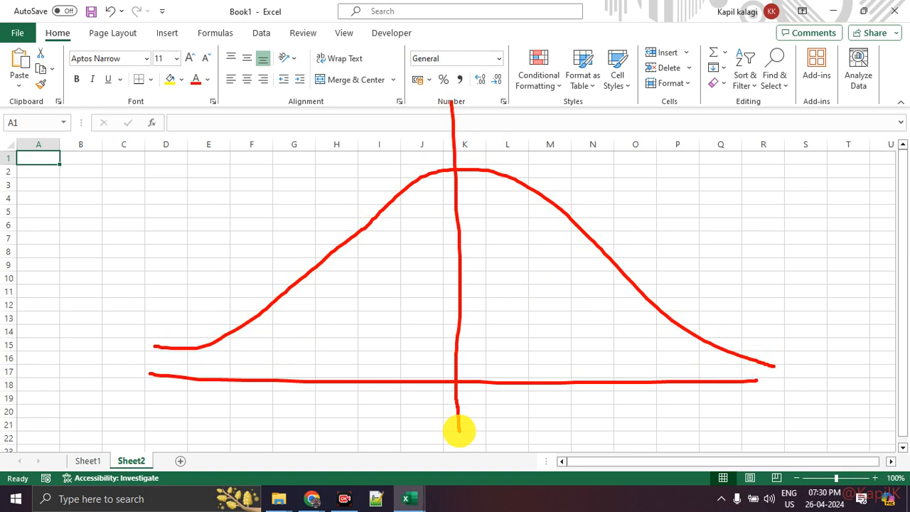
pyautogui.moveTo(157, 358)
pyautogui.mouseDown()
pyautogui.moveTo(335, 167)
pyautogui.moveTo(664, 350)
pyautogui.moveTo(738, 348)
pyautogui.mouseUp()
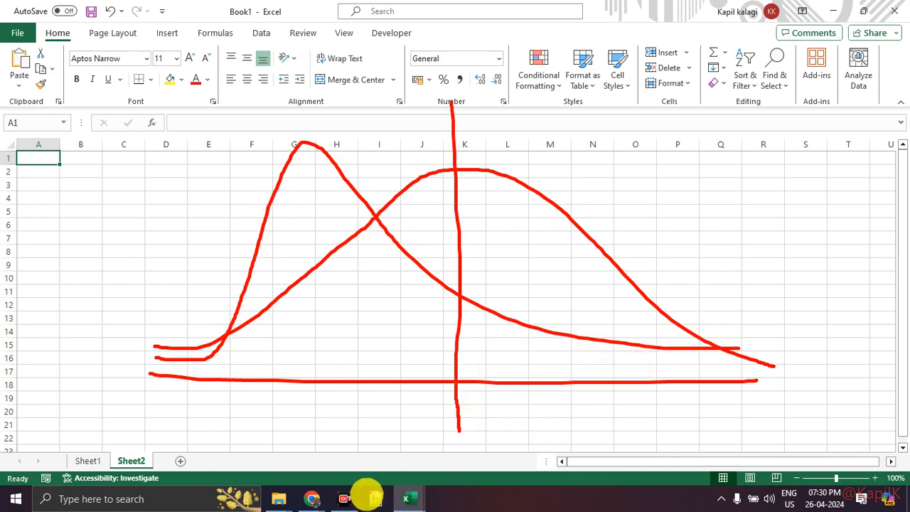
pyautogui.moveTo(199, 511); pyautogui.dragTo(331, 509)
pyautogui.press('Escape')
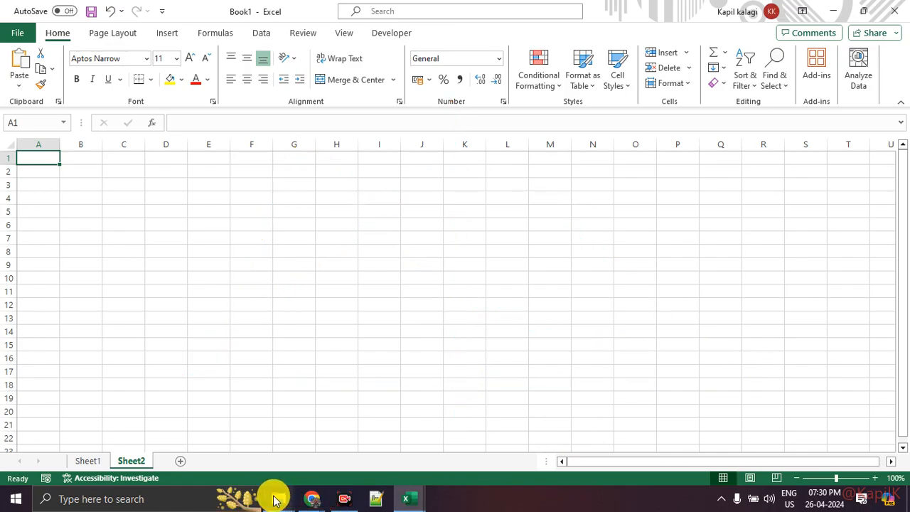
pyautogui.hotkey('ctrl', '1')
pyautogui.press('Escape')
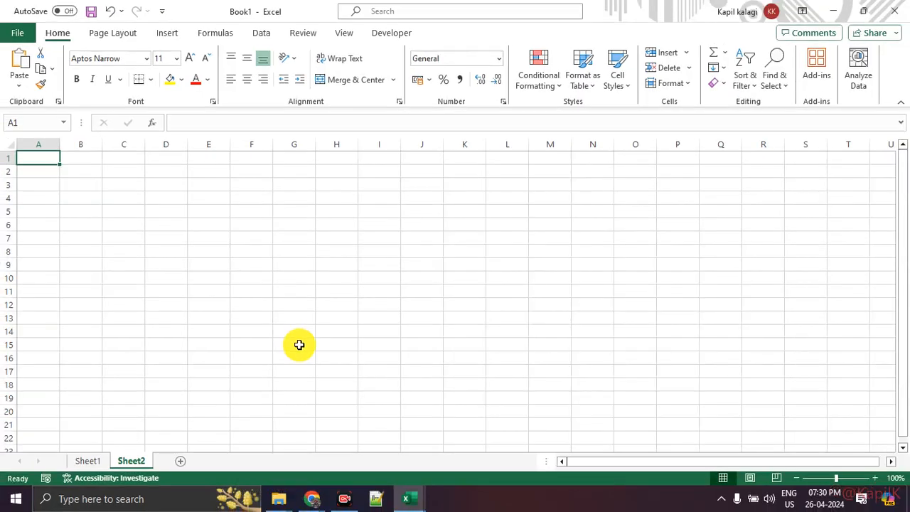
pyautogui.hotkey('ctrl', '2')
pyautogui.moveTo(180, 404)
pyautogui.mouseDown()
pyautogui.moveTo(512, 411)
pyautogui.moveTo(696, 396)
pyautogui.mouseUp()
pyautogui.moveTo(176, 387)
pyautogui.mouseDown()
pyautogui.moveTo(192, 391)
pyautogui.moveTo(412, 167)
pyautogui.moveTo(670, 381)
pyautogui.mouseUp()
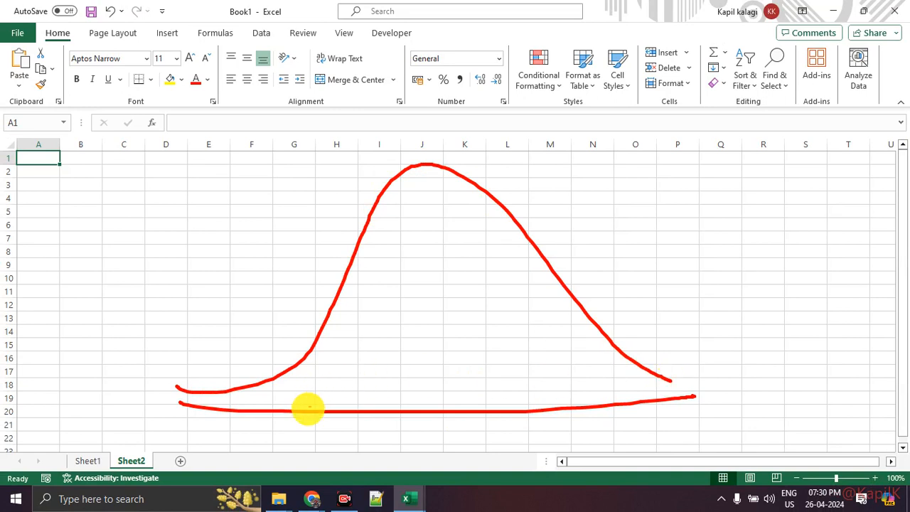
pyautogui.moveTo(243, 398)
pyautogui.mouseDown()
pyautogui.moveTo(471, 284)
pyautogui.moveTo(554, 148)
pyautogui.moveTo(664, 362)
pyautogui.moveTo(723, 374)
pyautogui.mouseUp()
pyautogui.moveTo(423, 117); pyautogui.dragTo(453, 480)
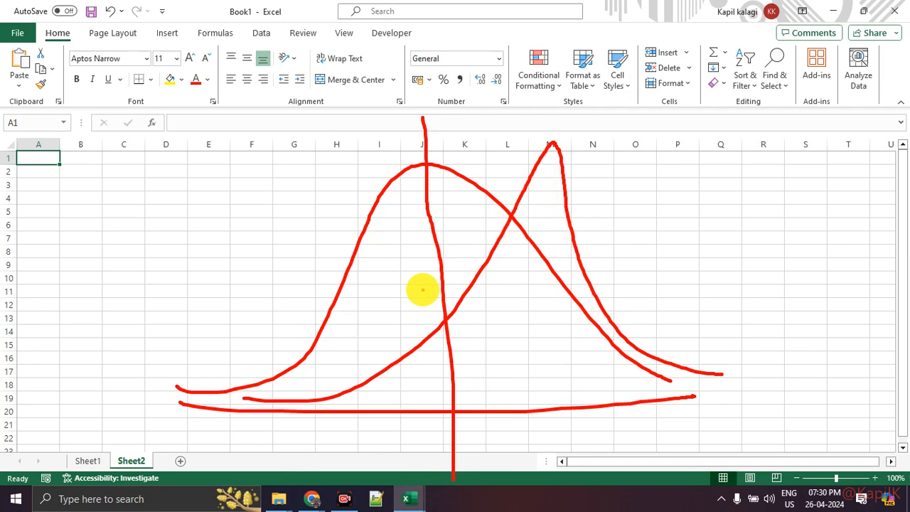
pyautogui.press('Escape')
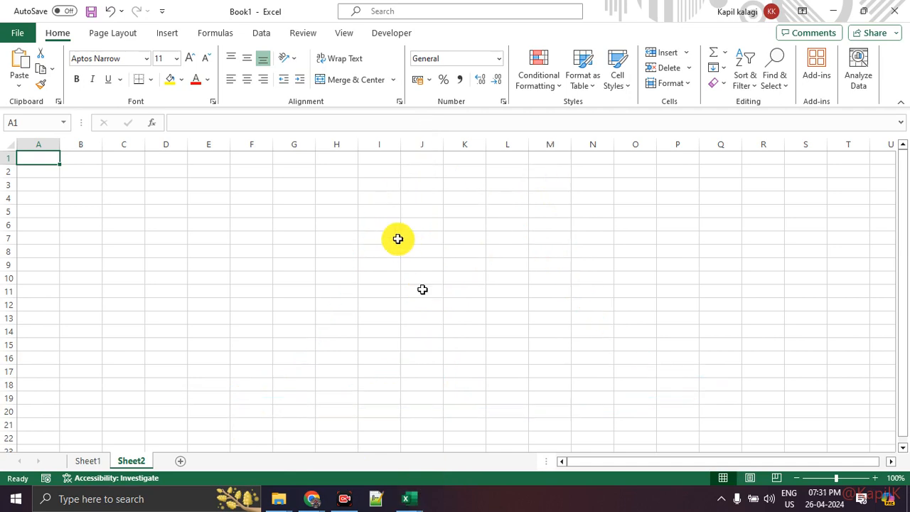
# Step: Return to Sheet1 and examine the Skewness values of Profit and Margin
pyautogui.click(93, 461)
pyautogui.click(153, 238)
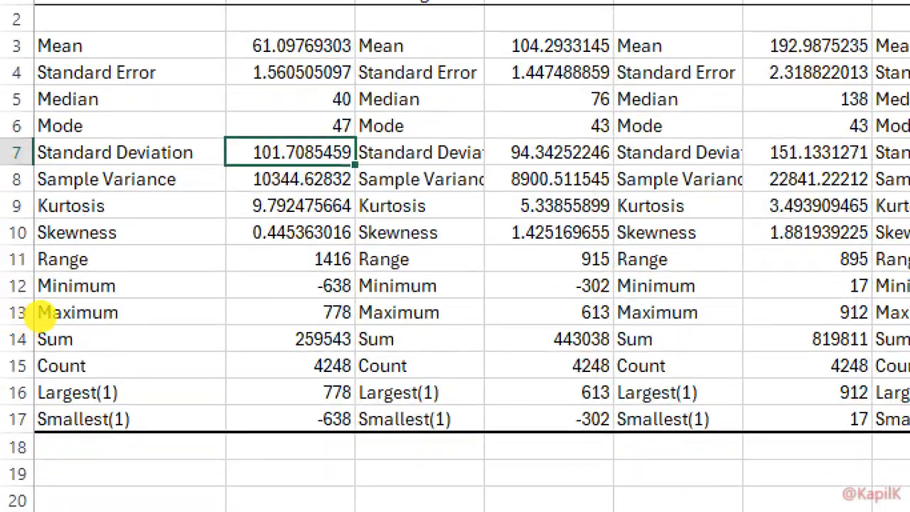
pyautogui.click(164, 219)
pyautogui.moveTo(164, 216)
pyautogui.mouseDown()
pyautogui.moveTo(168, 228)
pyautogui.moveTo(255, 241)
pyautogui.moveTo(256, 269)
pyautogui.mouseUp()
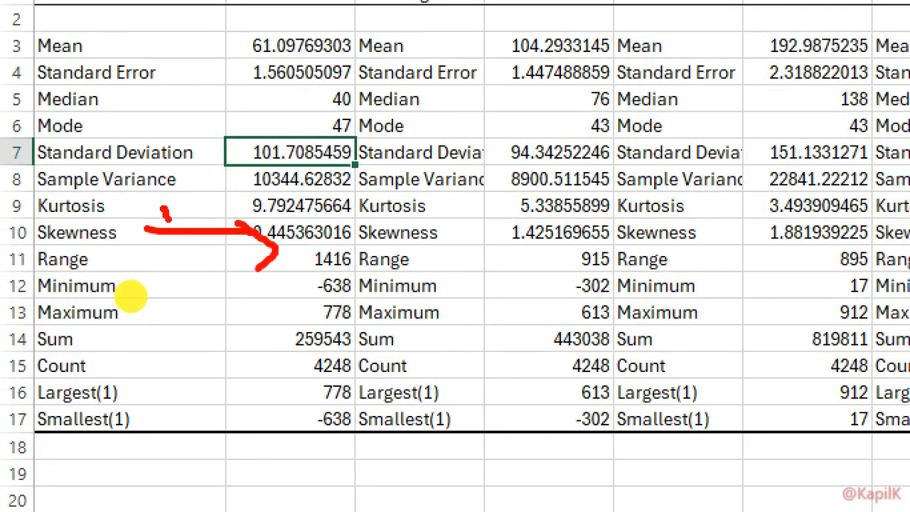
pyautogui.moveTo(437, 228)
pyautogui.mouseDown()
pyautogui.moveTo(496, 230)
pyautogui.moveTo(483, 255)
pyautogui.mouseUp()
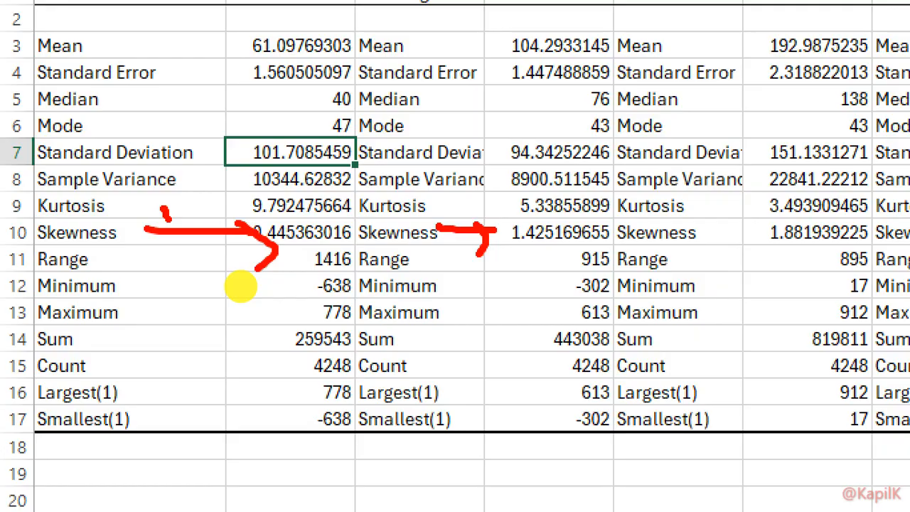
pyautogui.press('Escape')
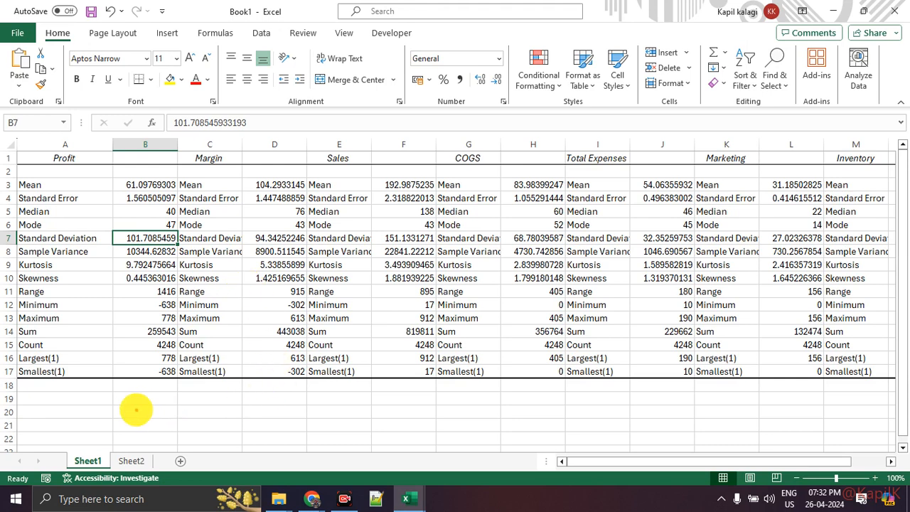
pyautogui.click(132, 461)
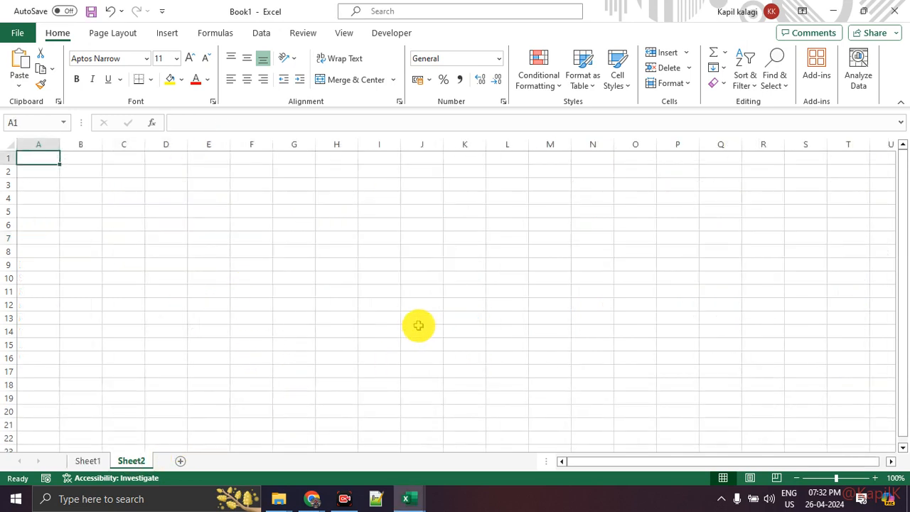
pyautogui.moveTo(122, 363); pyautogui.dragTo(663, 395)
pyautogui.moveTo(146, 348)
pyautogui.mouseDown()
pyautogui.moveTo(421, 161)
pyautogui.moveTo(575, 165)
pyautogui.mouseUp()
pyautogui.moveTo(467, 106); pyautogui.dragTo(455, 420)
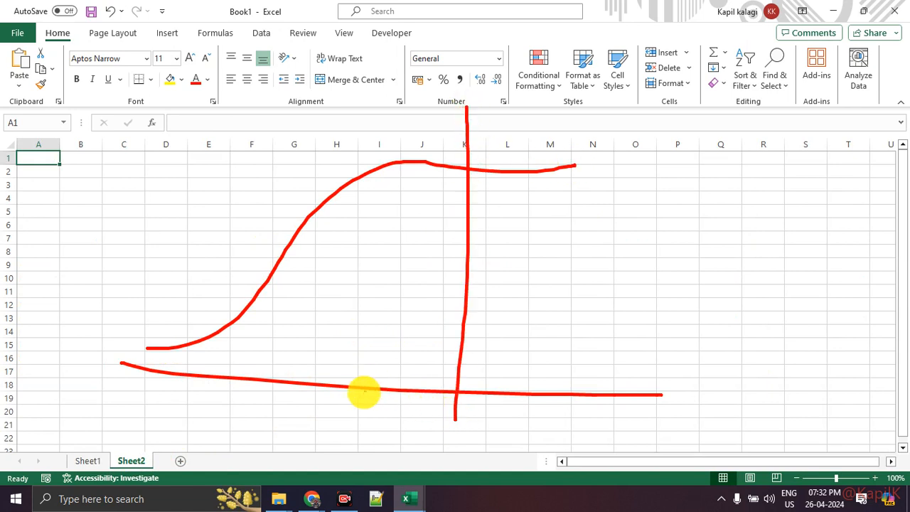
pyautogui.moveTo(179, 358)
pyautogui.mouseDown()
pyautogui.moveTo(343, 230)
pyautogui.moveTo(506, 162)
pyautogui.moveTo(564, 168)
pyautogui.moveTo(672, 142)
pyautogui.moveTo(726, 120)
pyautogui.moveTo(748, 97)
pyautogui.moveTo(744, 134)
pyautogui.moveTo(876, 265)
pyautogui.mouseUp()
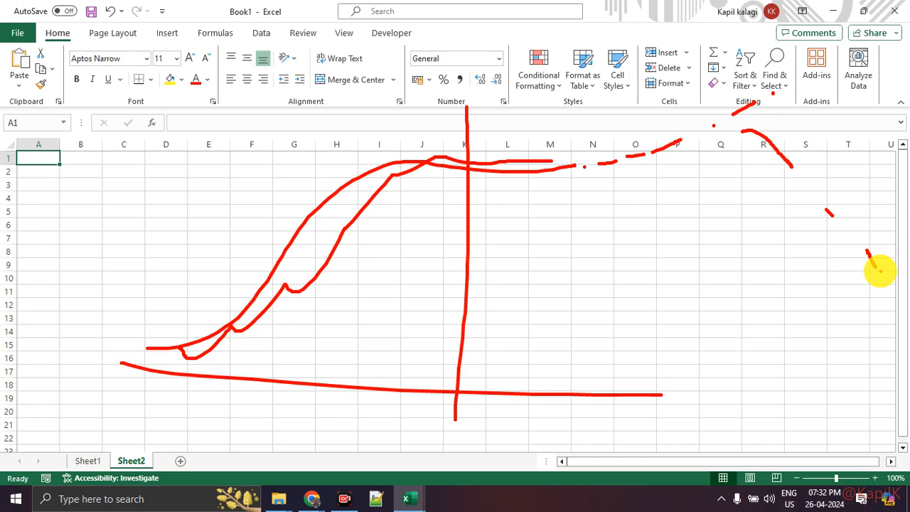
pyautogui.press('Escape')
# Step: Switch to the Day 6 class work workbook and bring up the F-test and T-test dataset on the Data Analysis Toolpack sheet
pyautogui.hotkey('alt', 'Tab')
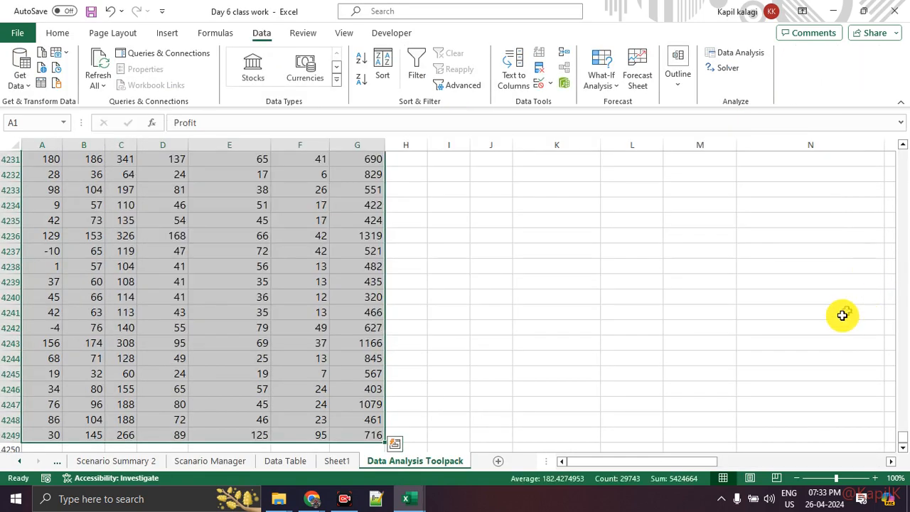
pyautogui.scroll(19, 434, 305)
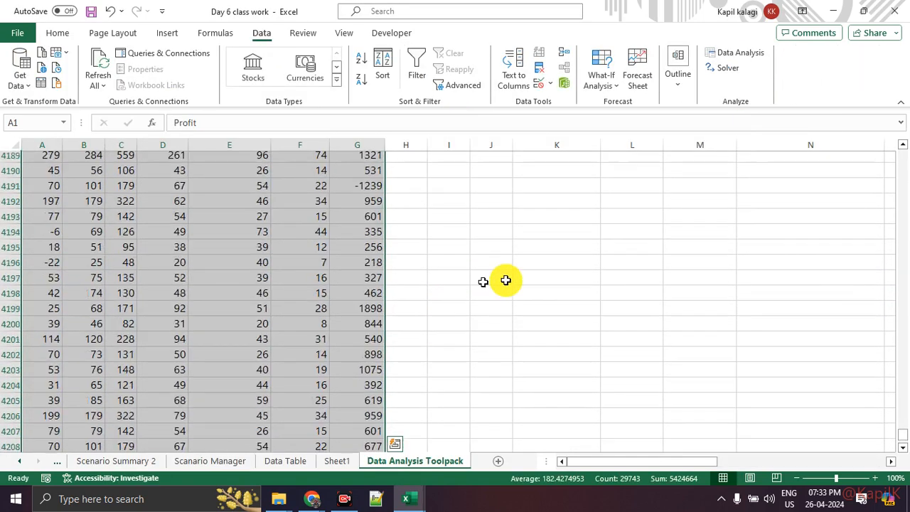
pyautogui.scroll(20, 560, 284)
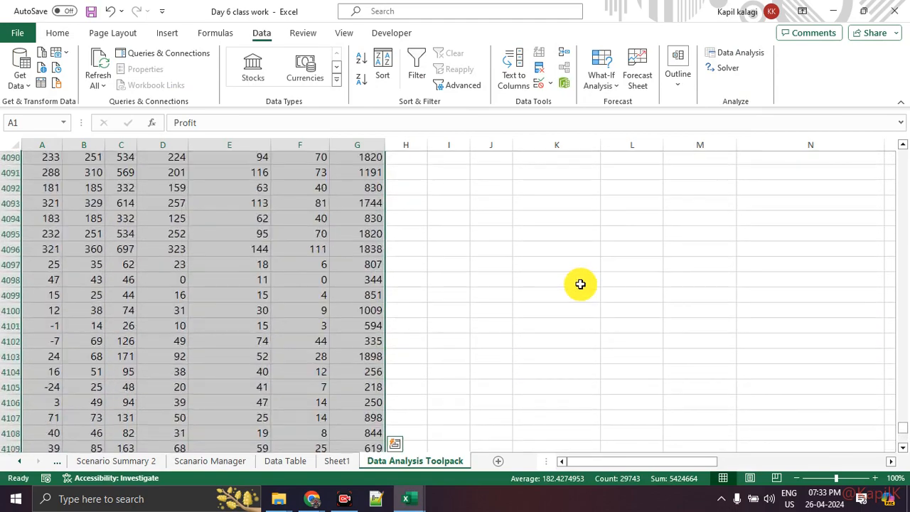
pyautogui.moveTo(904, 435); pyautogui.dragTo(888, 138)
pyautogui.moveTo(640, 462); pyautogui.dragTo(683, 465)
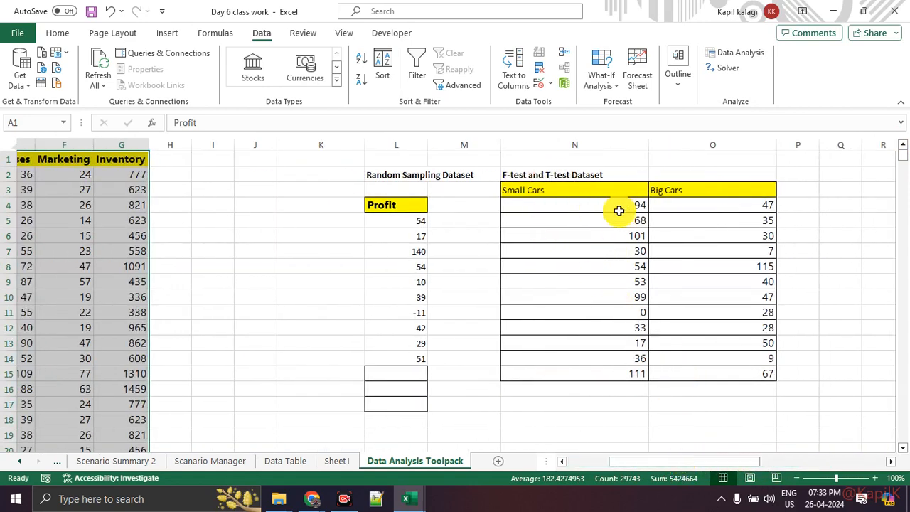
pyautogui.moveTo(610, 189); pyautogui.dragTo(713, 343)
pyautogui.click(631, 312)
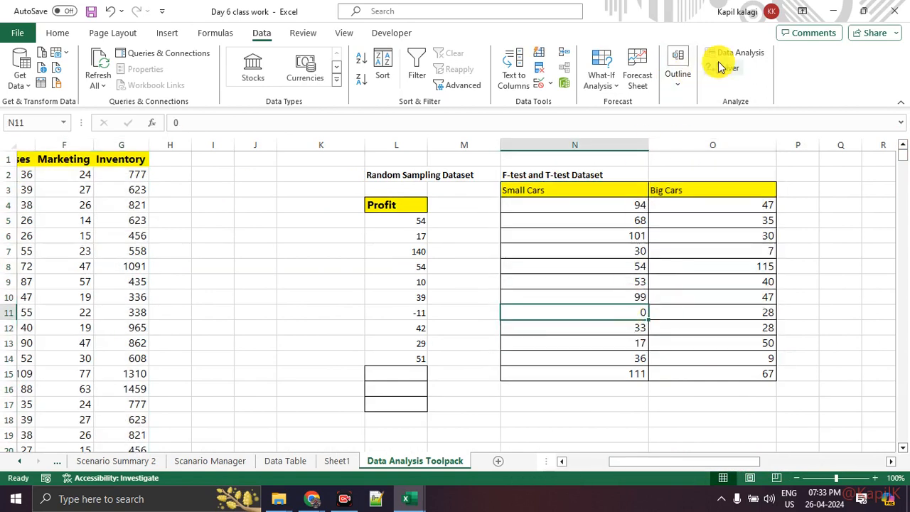
pyautogui.click(740, 53)
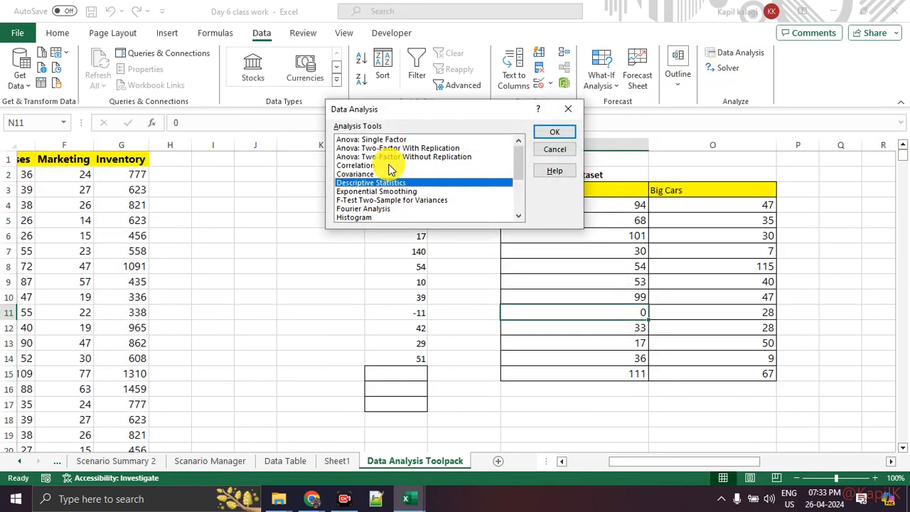
pyautogui.scroll(-3, 388, 169)
pyautogui.scroll(3, 387, 211)
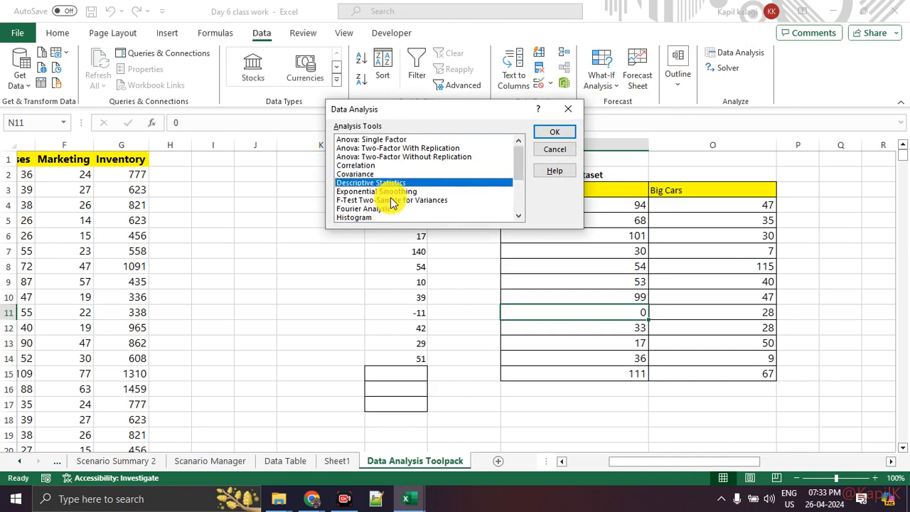
pyautogui.click(392, 201)
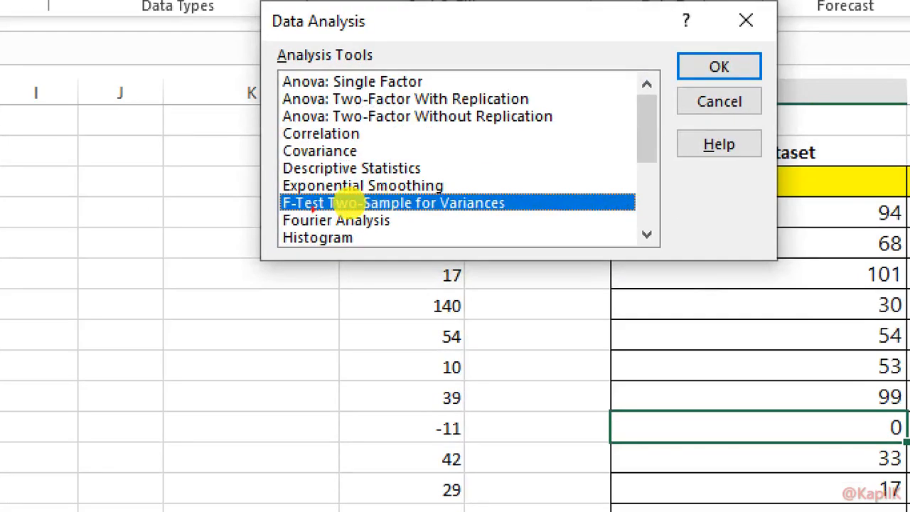
pyautogui.moveTo(337, 205)
pyautogui.mouseDown()
pyautogui.moveTo(419, 212)
pyautogui.moveTo(380, 197)
pyautogui.mouseUp()
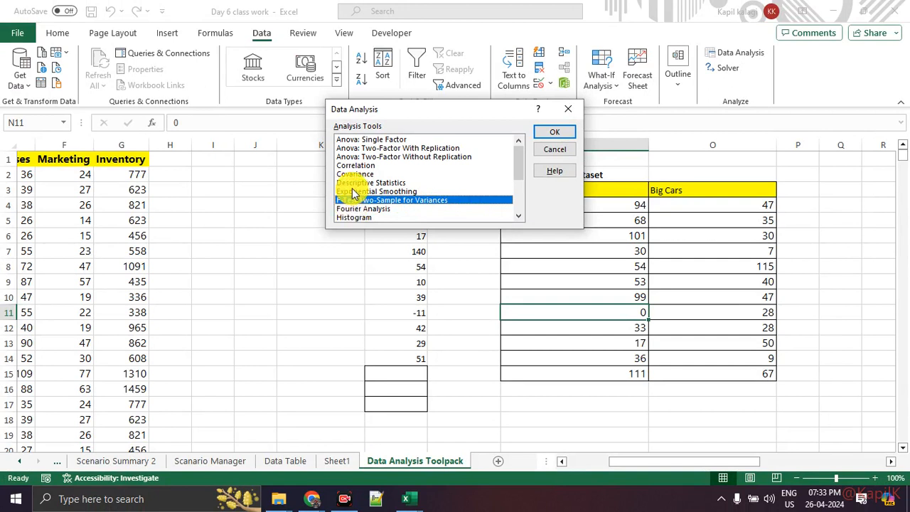
pyautogui.press('Escape')
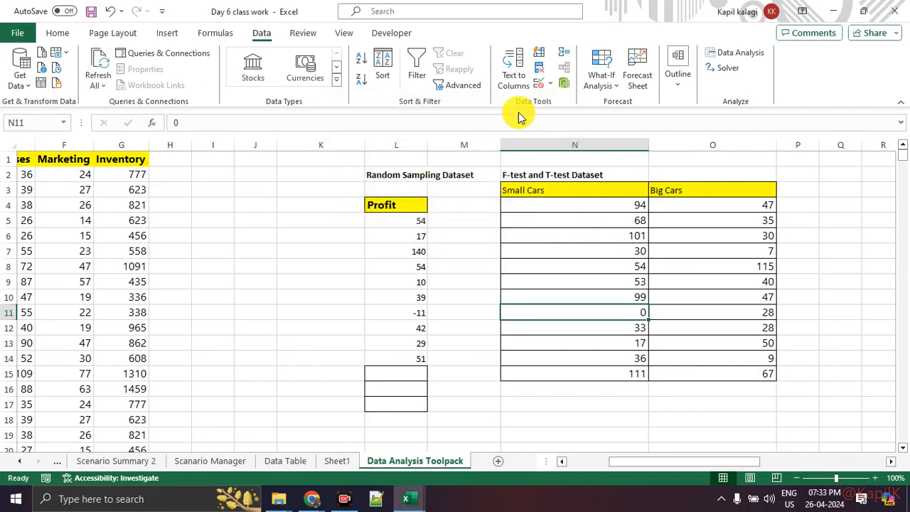
# Step: Review the paired values in the Small Cars and Big Cars columns of the F-test and T-test dataset
pyautogui.moveTo(571, 214); pyautogui.dragTo(678, 218)
pyautogui.moveTo(729, 341); pyautogui.dragTo(726, 341)
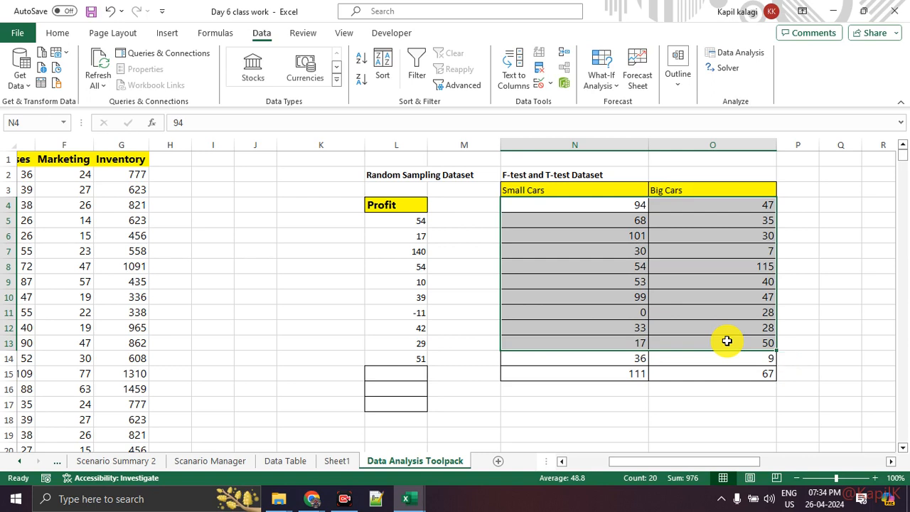
pyautogui.click(610, 326)
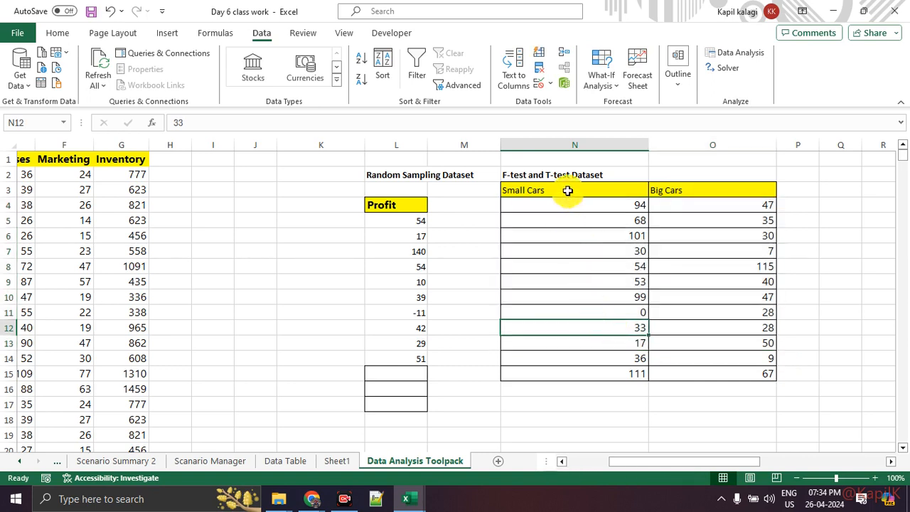
pyautogui.click(682, 189)
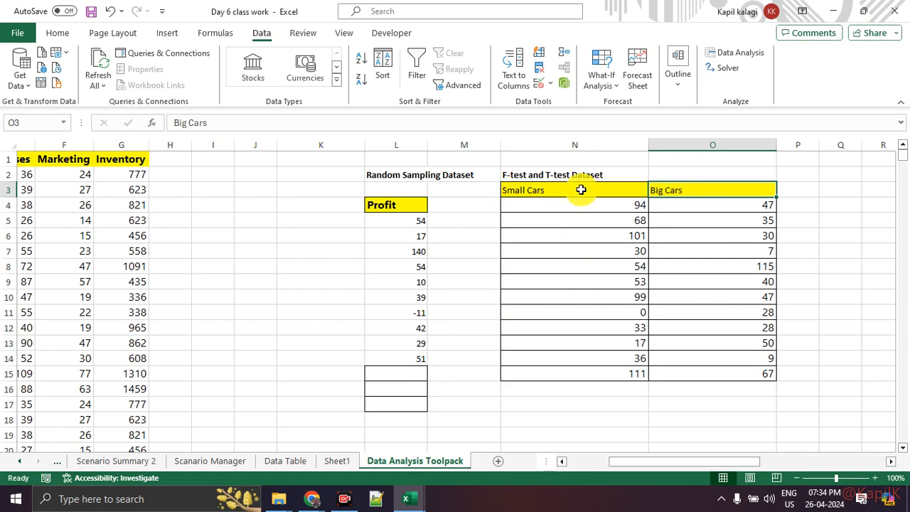
# Step: Rename the Small Cars column header in N3 to Maths
pyautogui.doubleClick(581, 190)
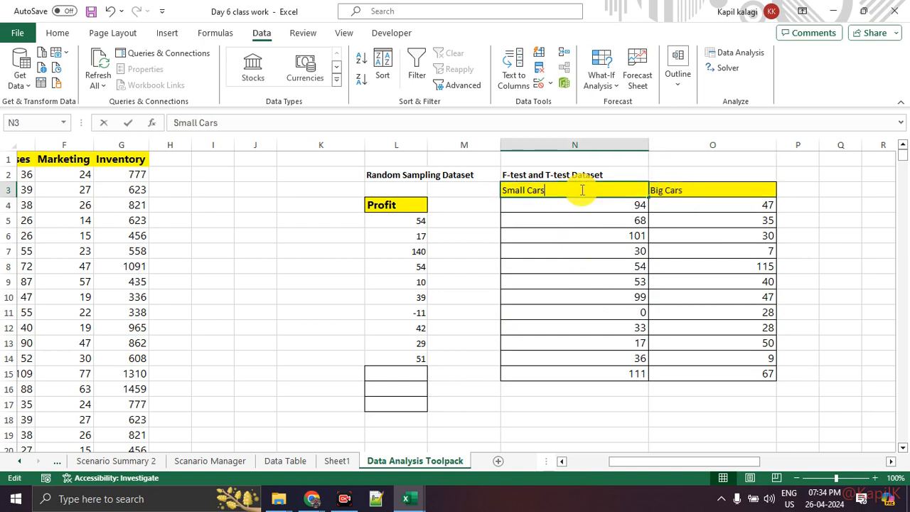
pyautogui.press('BackSpace')
pyautogui.press('BackSpace')
pyautogui.press('BackSpace')
pyautogui.press('BackSpace')
pyautogui.press('BackSpace')
pyautogui.press('BackSpace')
pyautogui.press('BackSpace')
pyautogui.press('BackSpace')
pyautogui.press('BackSpace')
pyautogui.press('BackSpace')
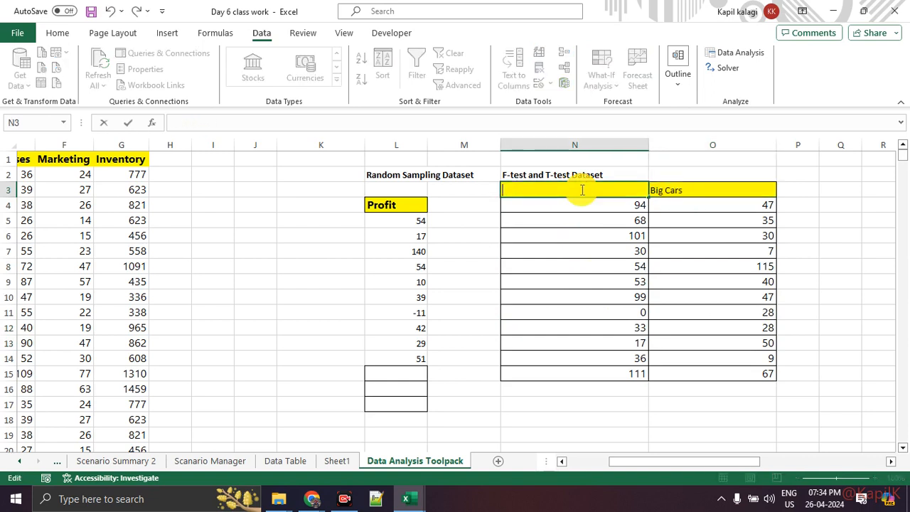
pyautogui.write('Maths')
pyautogui.press('Return')
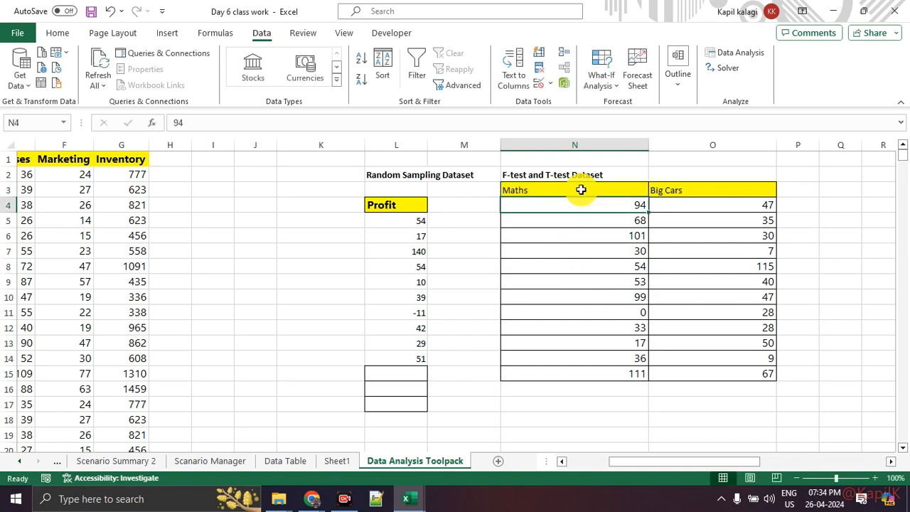
# Step: Rename the Big Cars column header in O3 to Science
pyautogui.click(712, 187)
pyautogui.doubleClick(712, 186)
pyautogui.press('BackSpace')
pyautogui.press('BackSpace')
pyautogui.press('BackSpace')
pyautogui.press('BackSpace')
pyautogui.press('BackSpace')
pyautogui.press('BackSpace')
pyautogui.press('BackSpace')
pyautogui.press('BackSpace')
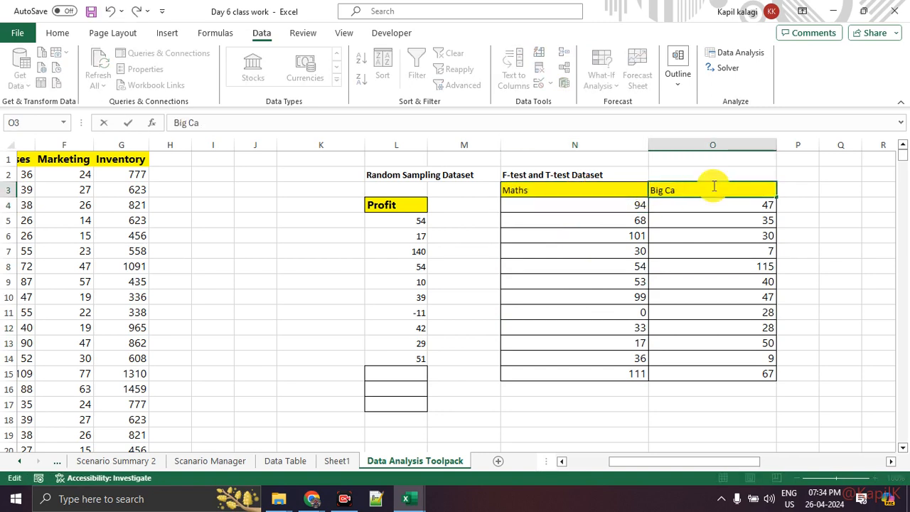
pyautogui.write('Science')
pyautogui.press('Return')
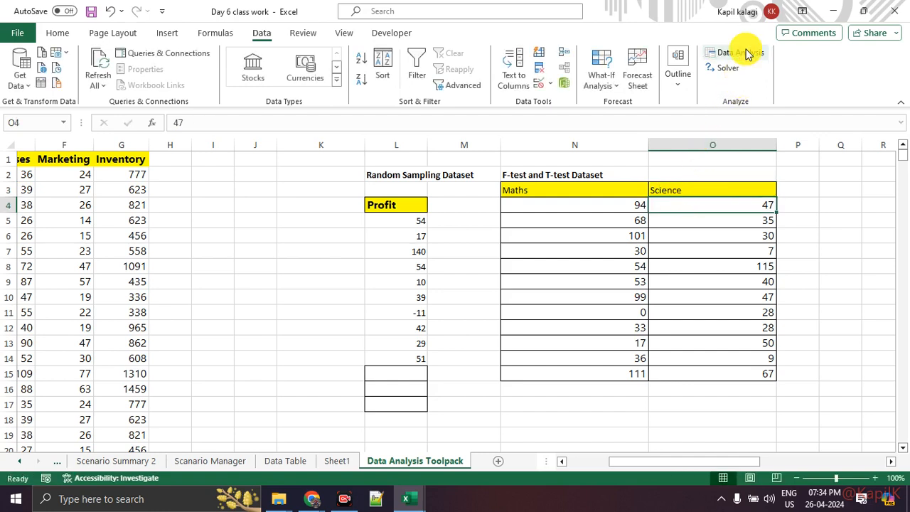
# Step: Start the Correlation tool from the Data Analysis ToolPak
pyautogui.click(734, 53)
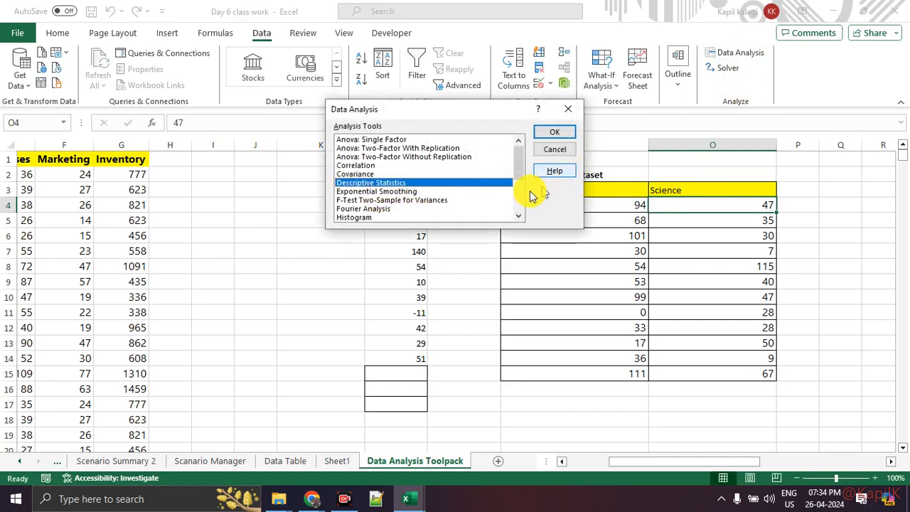
pyautogui.hotkey('ctrl', '1')
pyautogui.click(379, 179)
pyautogui.moveTo(391, 159)
pyautogui.mouseDown()
pyautogui.moveTo(327, 168)
pyautogui.moveTo(350, 154)
pyautogui.mouseUp()
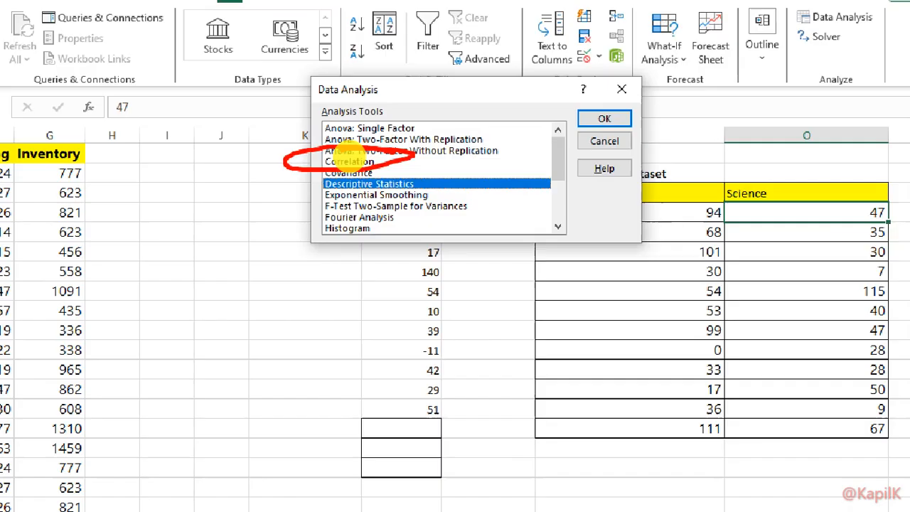
pyautogui.click(335, 152)
pyautogui.click(732, 86)
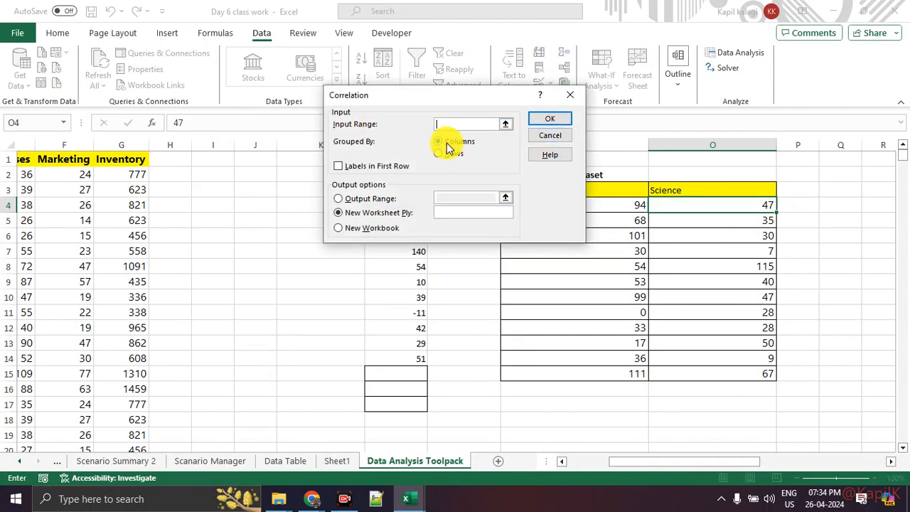
# Step: Run the correlation on $N$3:$O$15, grouped by columns with labels in the first row, and output it to a new workbook
pyautogui.moveTo(461, 96); pyautogui.dragTo(467, 50)
pyautogui.moveTo(621, 195); pyautogui.dragTo(727, 369)
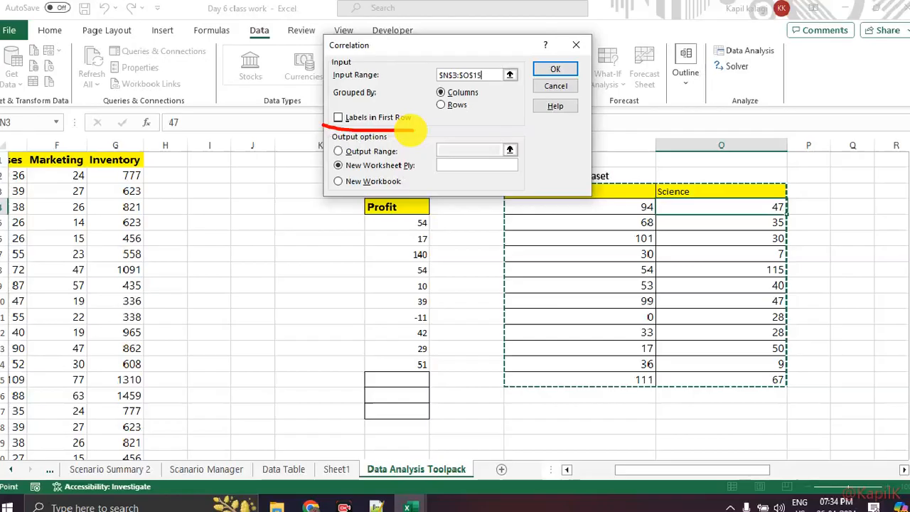
pyautogui.click(325, 113)
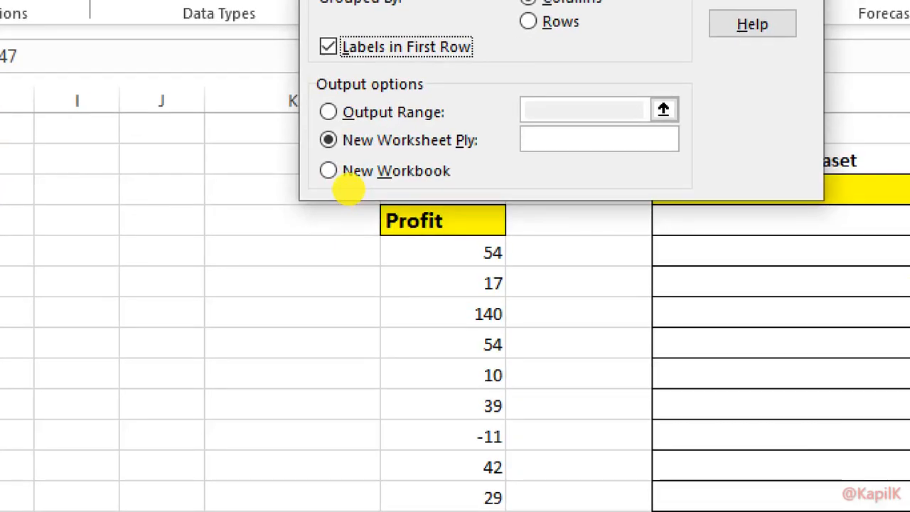
pyautogui.moveTo(375, 193); pyautogui.dragTo(325, 175)
pyautogui.press('Escape')
pyautogui.doubleClick(343, 182)
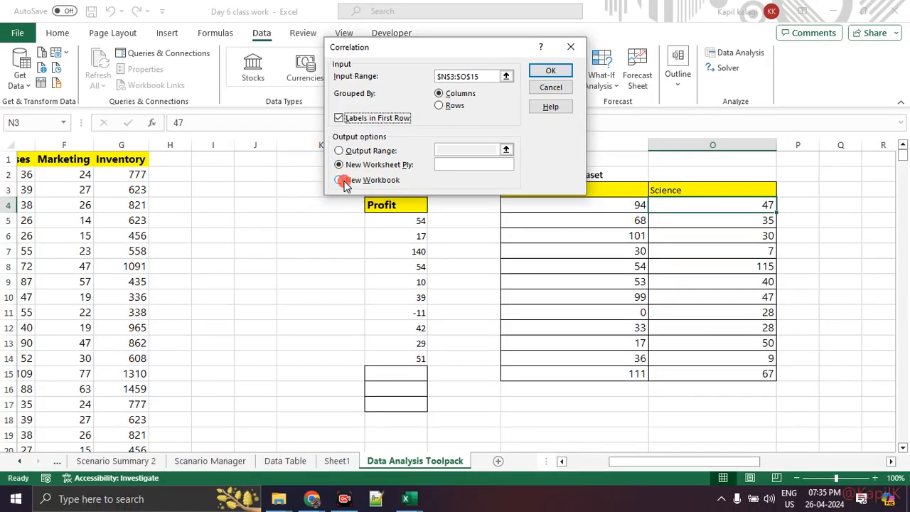
pyautogui.click(543, 67)
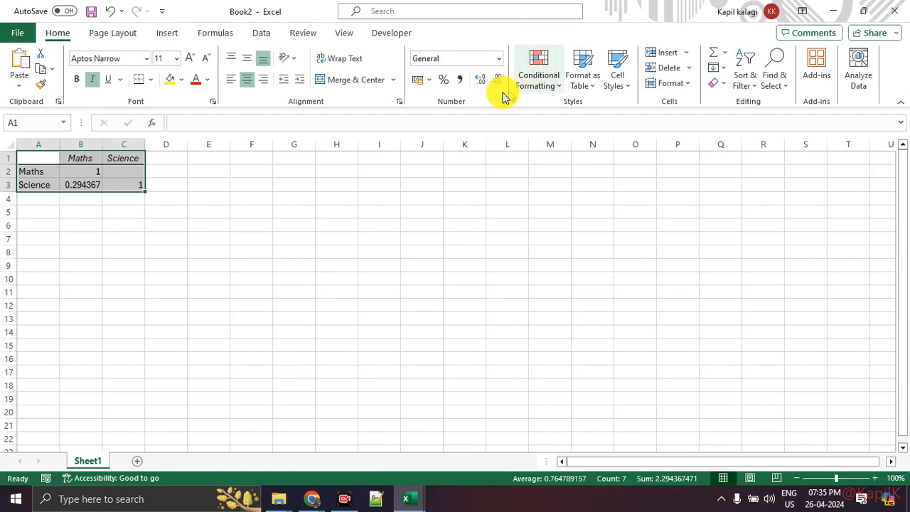
# Step: Examine the correlation coefficient between Maths and Science in the output matrix
pyautogui.click(35, 253)
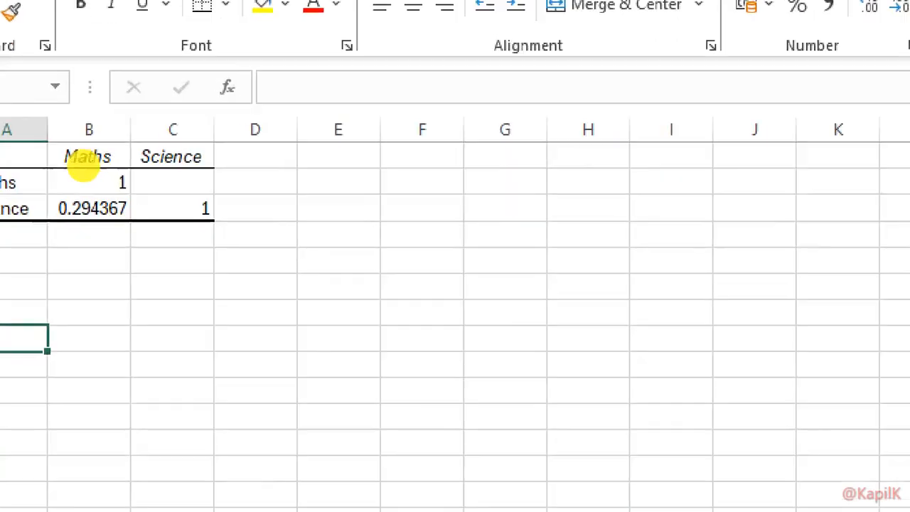
pyautogui.moveTo(171, 107)
pyautogui.mouseDown()
pyautogui.moveTo(213, 118)
pyautogui.moveTo(175, 106)
pyautogui.mouseUp()
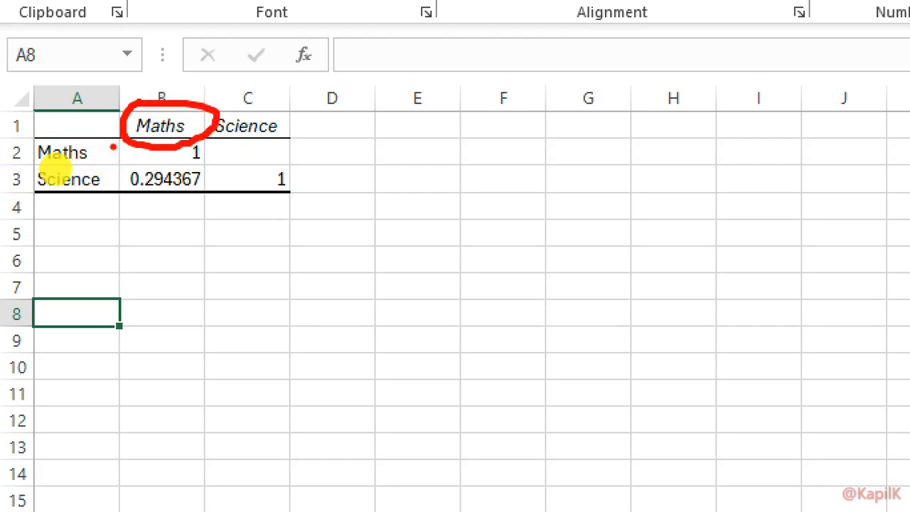
pyautogui.moveTo(111, 163)
pyautogui.mouseDown()
pyautogui.moveTo(5, 186)
pyautogui.moveTo(106, 171)
pyautogui.mouseUp()
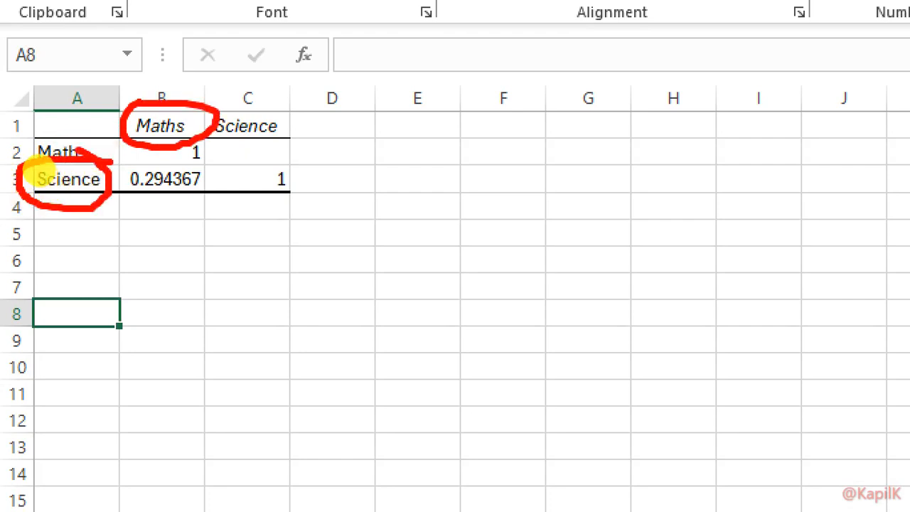
pyautogui.moveTo(209, 169)
pyautogui.mouseDown()
pyautogui.moveTo(67, 197)
pyautogui.moveTo(99, 175)
pyautogui.mouseUp()
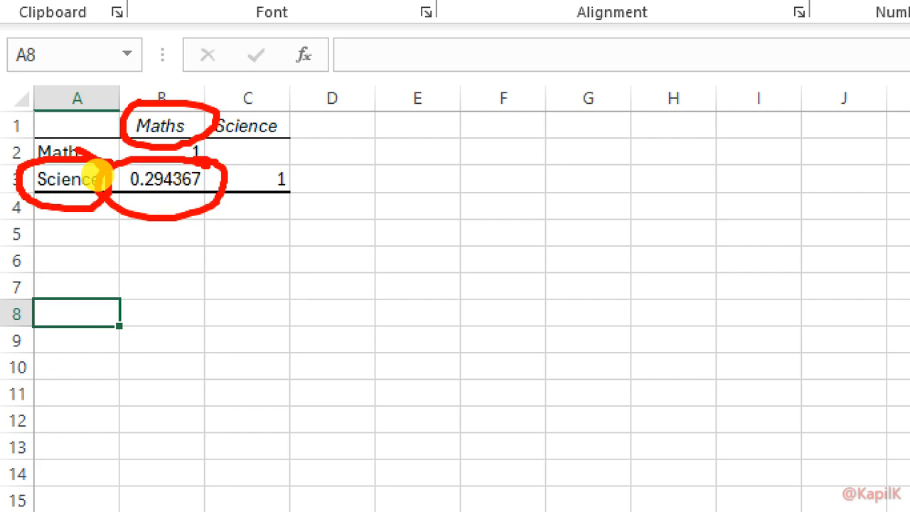
pyautogui.click(352, 290)
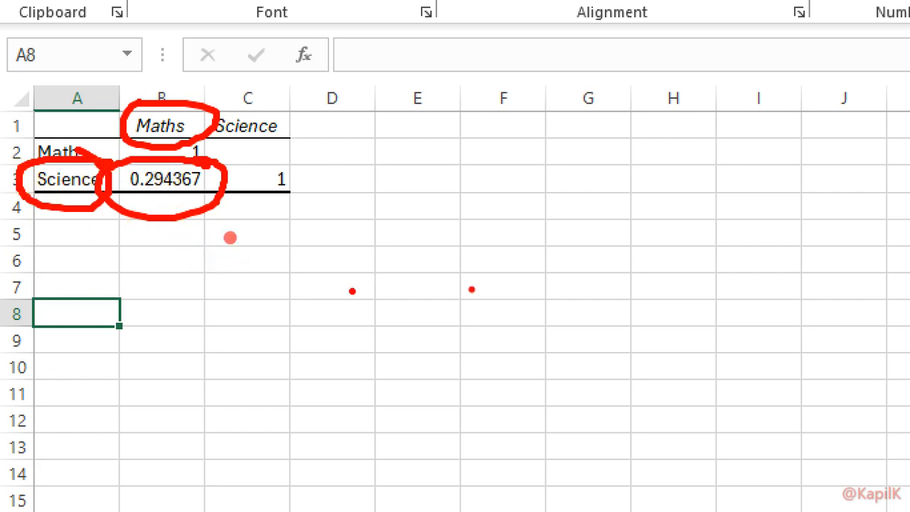
pyautogui.moveTo(469, 287); pyautogui.dragTo(421, 289)
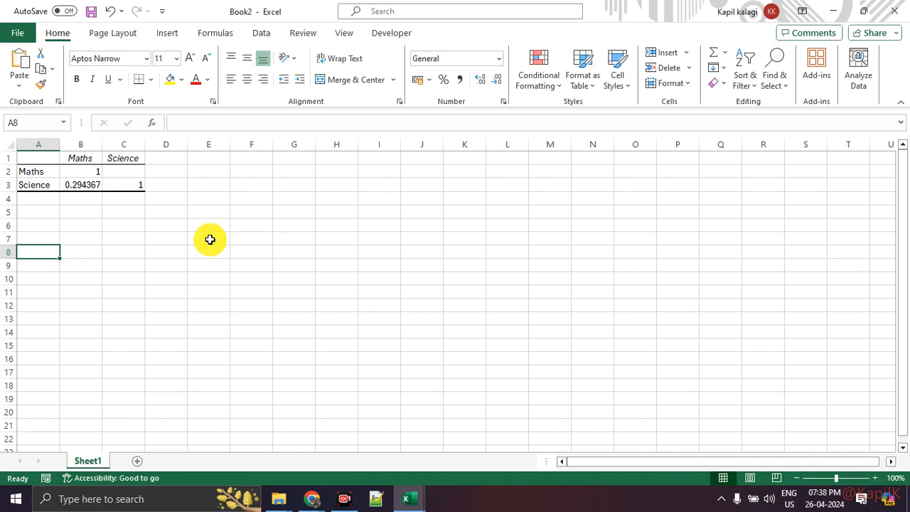
# Step: Return to the Day 6 class work workbook and look through the list of available Data Analysis tools
pyautogui.hotkey('alt', 'Tab')
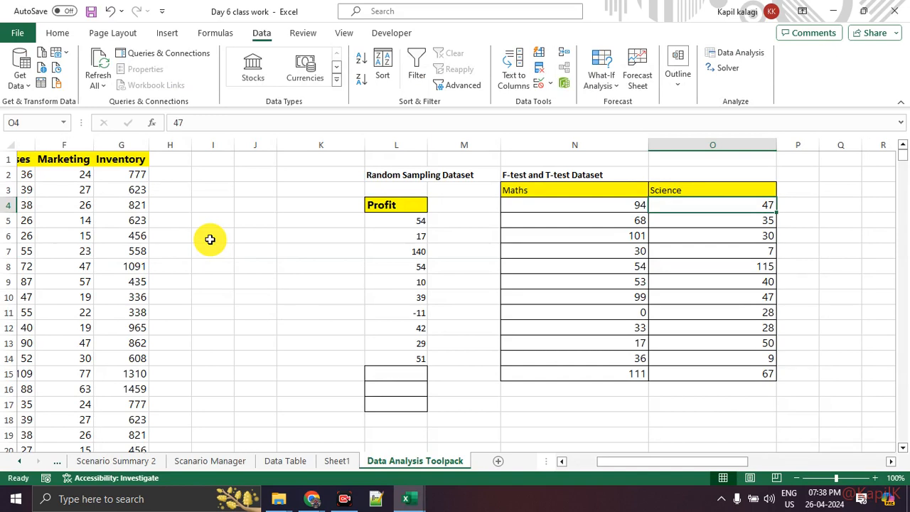
pyautogui.click(727, 56)
pyautogui.scroll(-3, 408, 146)
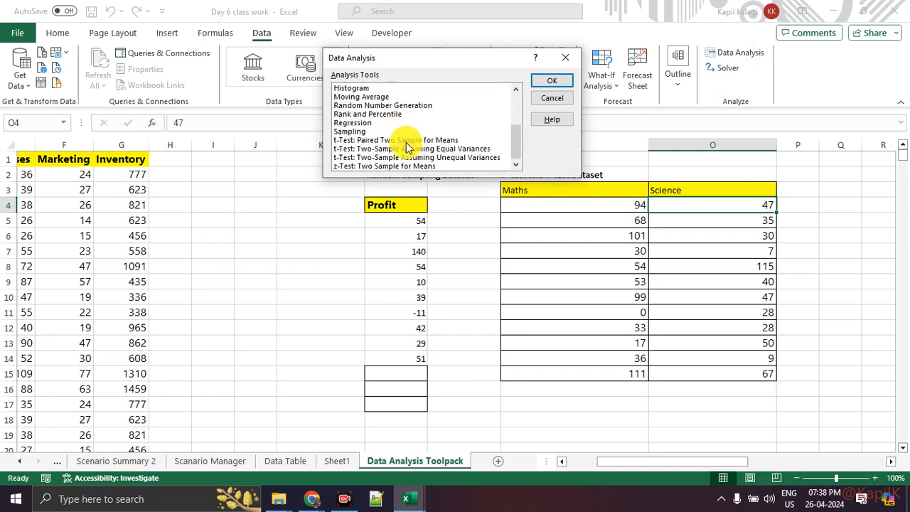
pyautogui.scroll(3, 409, 152)
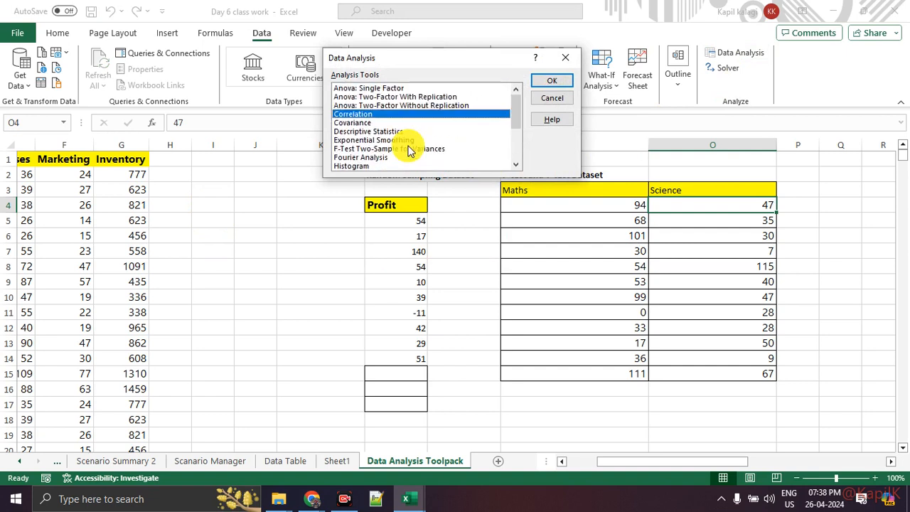
pyautogui.scroll(-3, 409, 152)
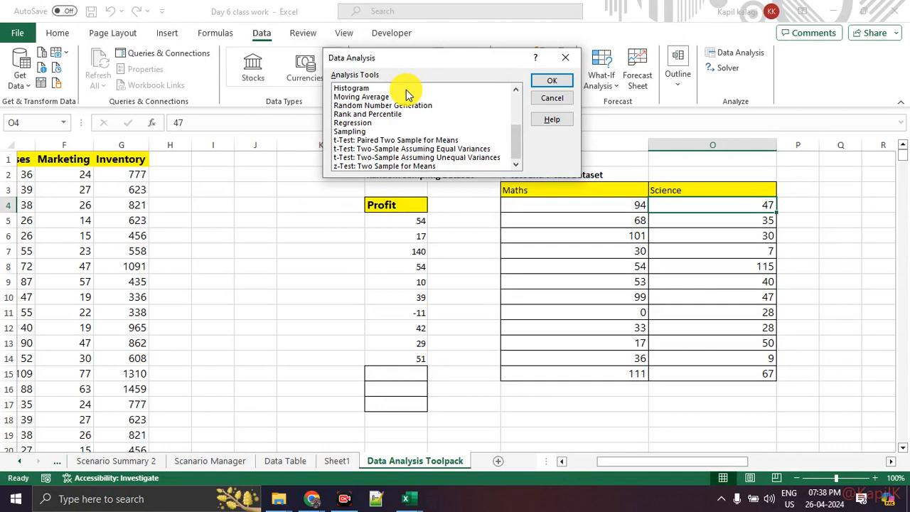
pyautogui.click(566, 58)
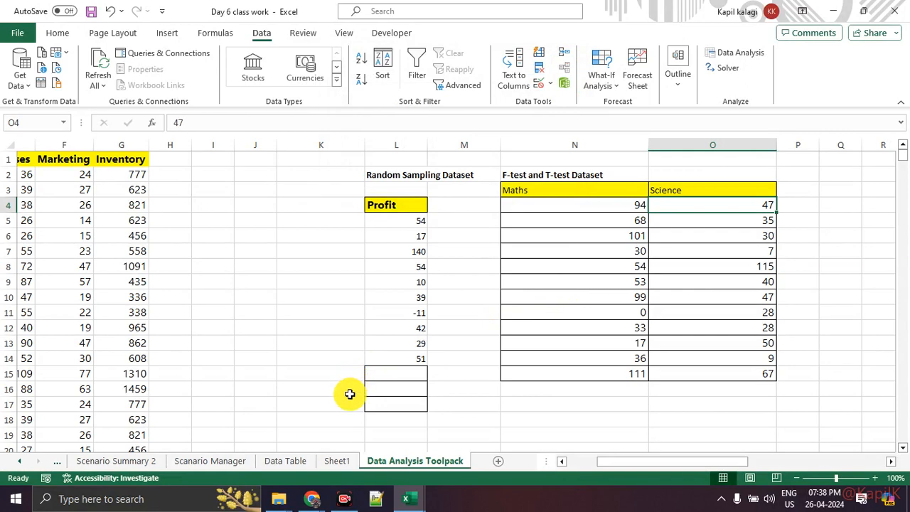
# Step: Switch to the Google Meet call in Chrome and look through the list of meeting participants
pyautogui.click(246, 453)
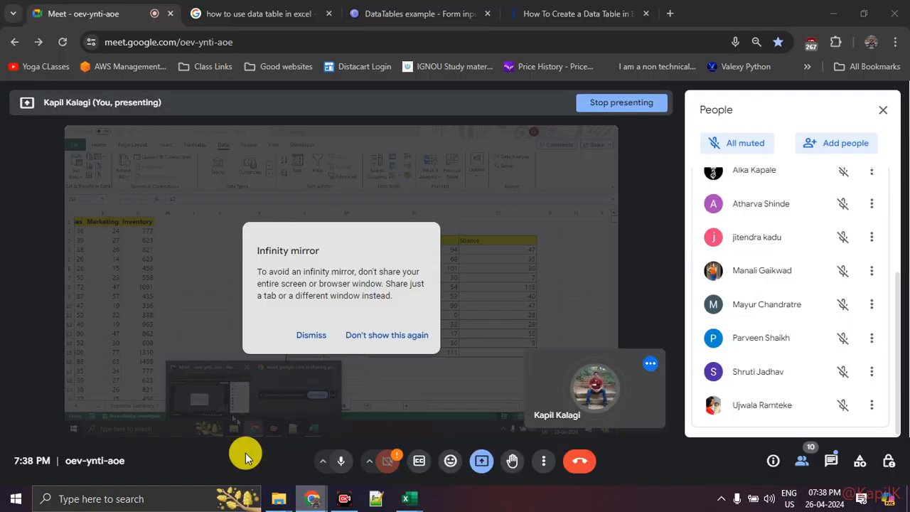
pyautogui.scroll(3, 797, 361)
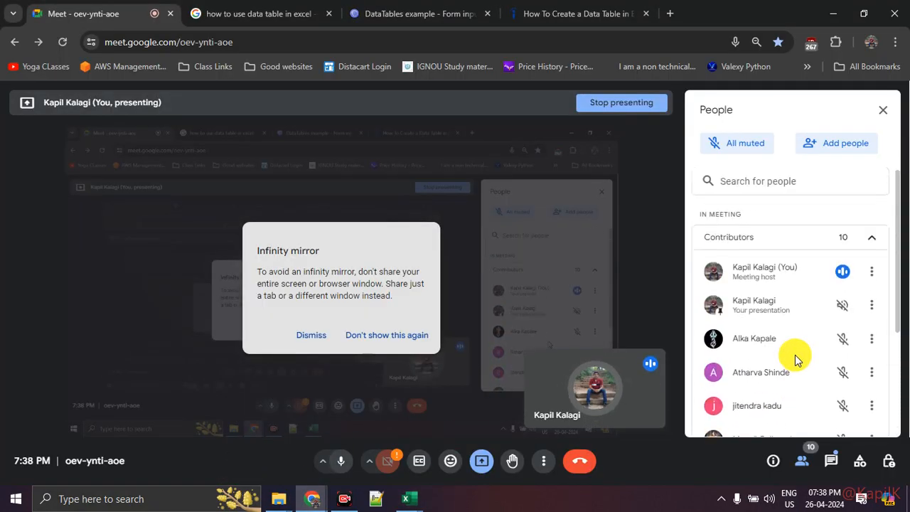
pyautogui.scroll(-3, 797, 362)
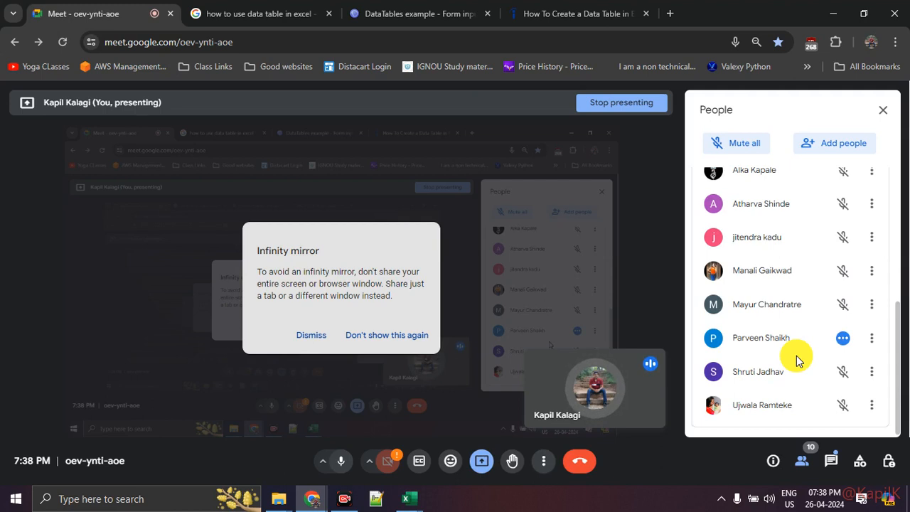
pyautogui.scroll(5, 796, 361)
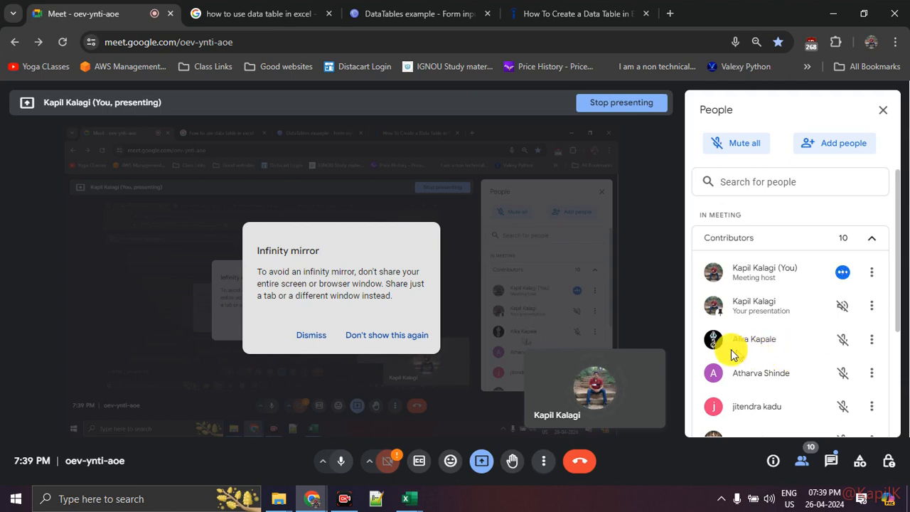
pyautogui.click(341, 501)
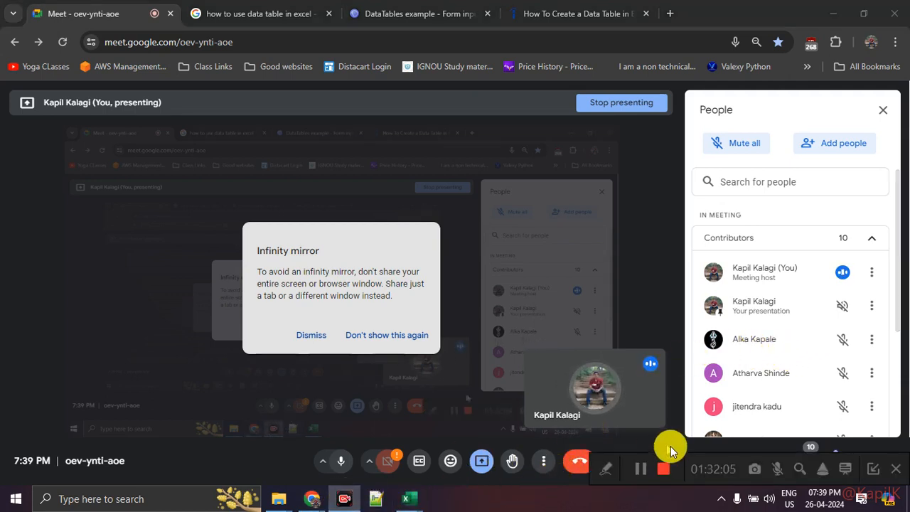